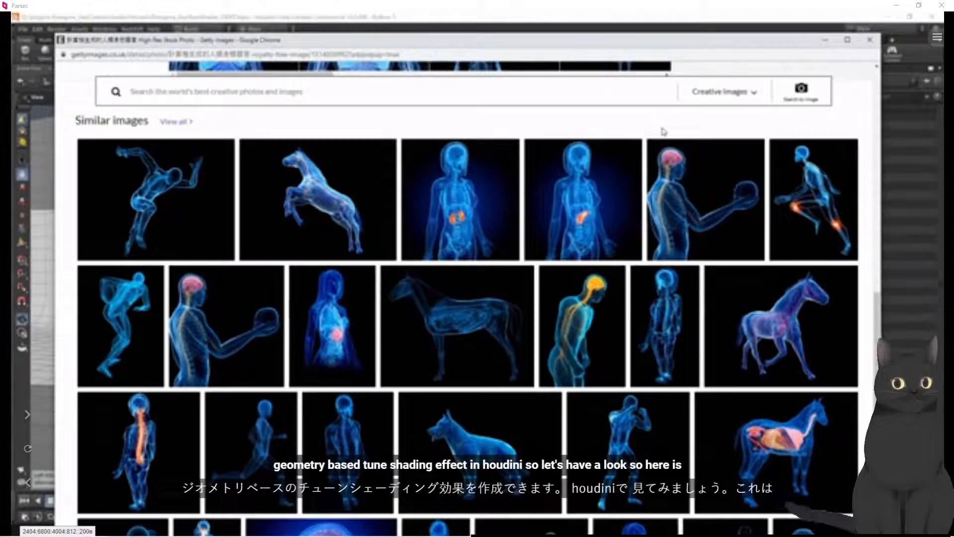
# Put away the browser window with the reference images and add a Geometry object to the empty Houdini scene
pyautogui.click(825, 39)
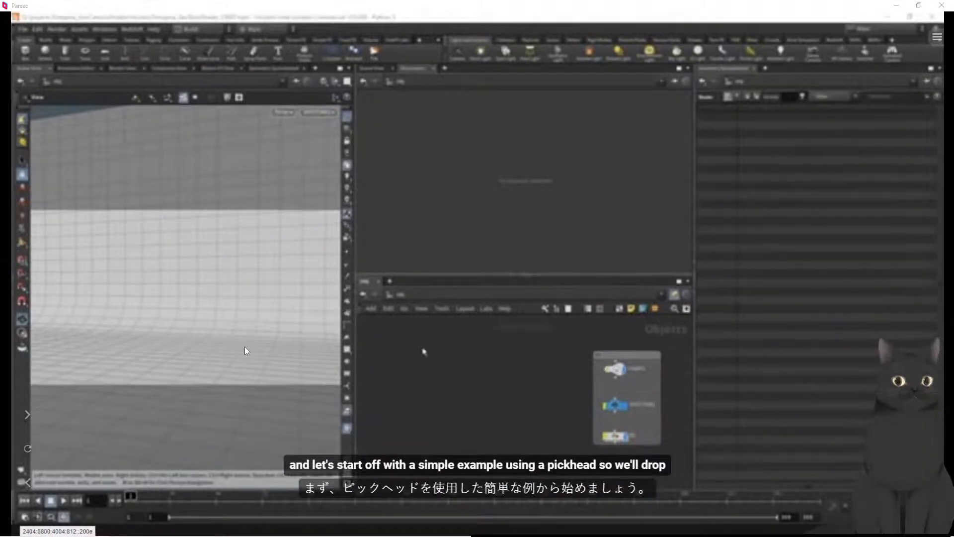
pyautogui.press('Tab')
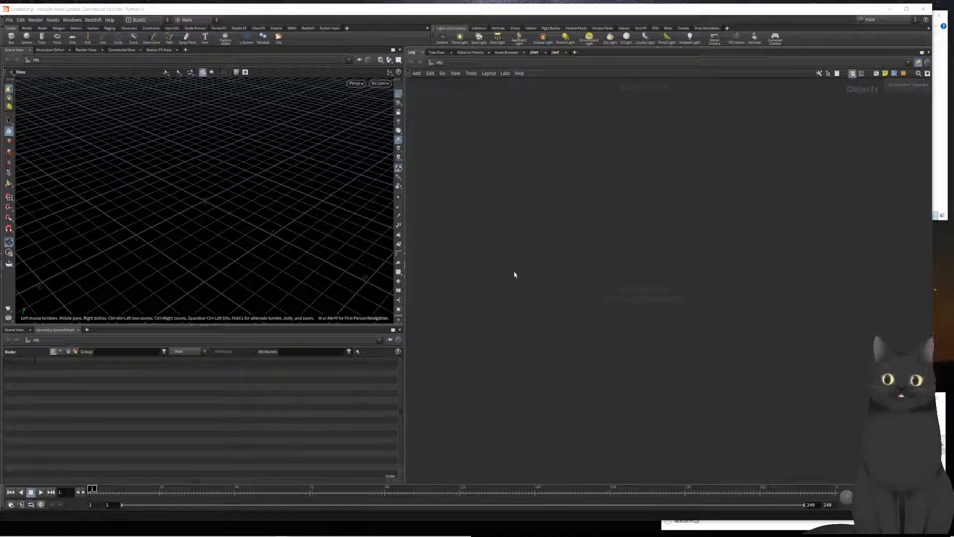
pyautogui.press('Tab')
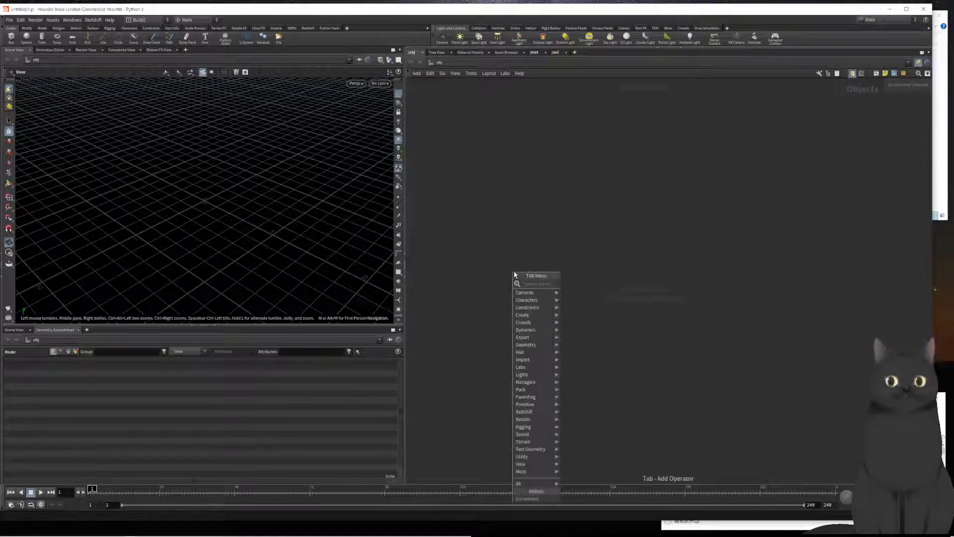
pyautogui.write('geom')
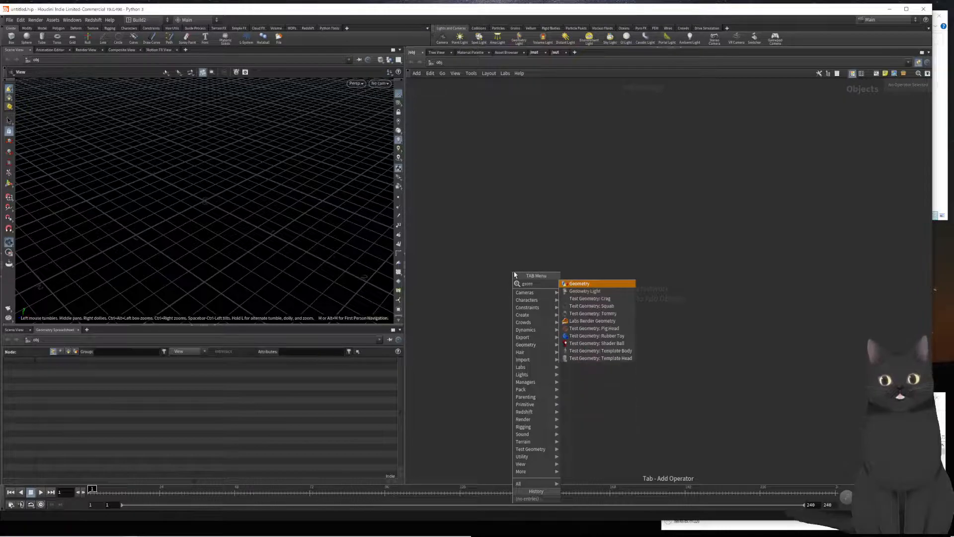
pyautogui.press('Return')
pyautogui.click(514, 275)
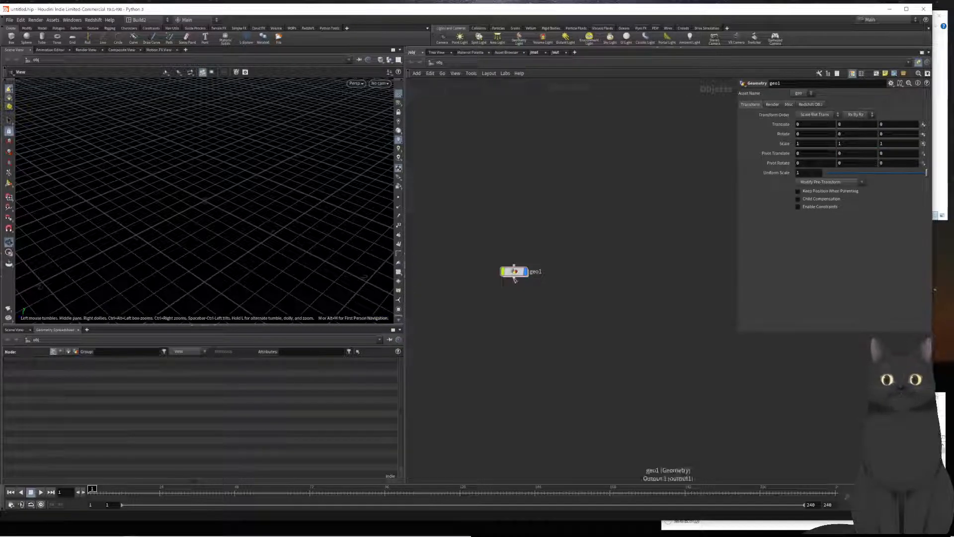
# Enter the geo1 object and place a Test Geometry: Pig Head node in its network
pyautogui.press('h')
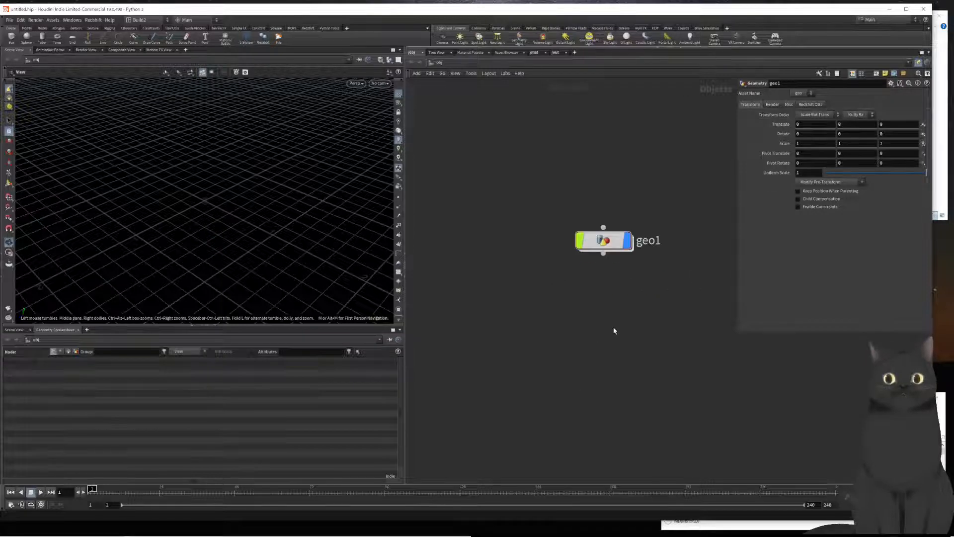
pyautogui.press('i')
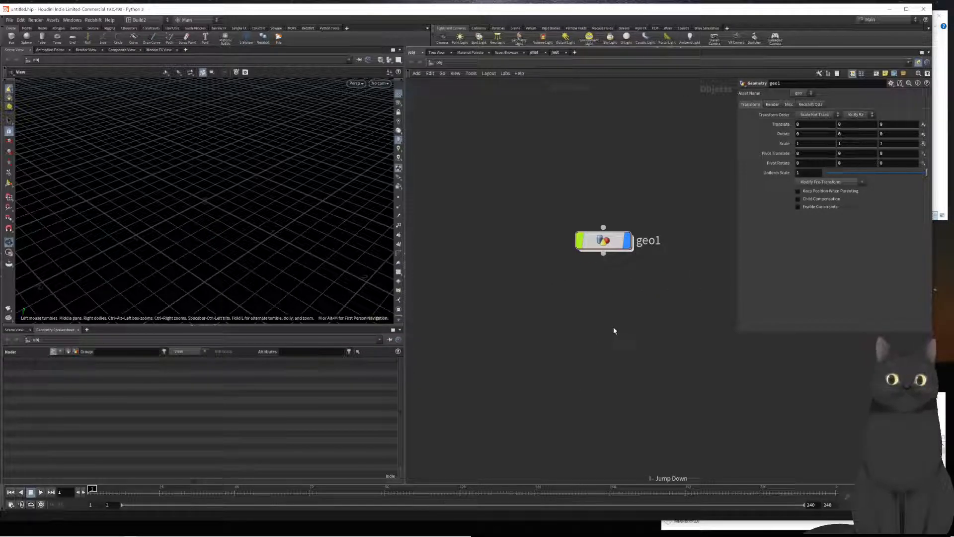
pyautogui.press('i')
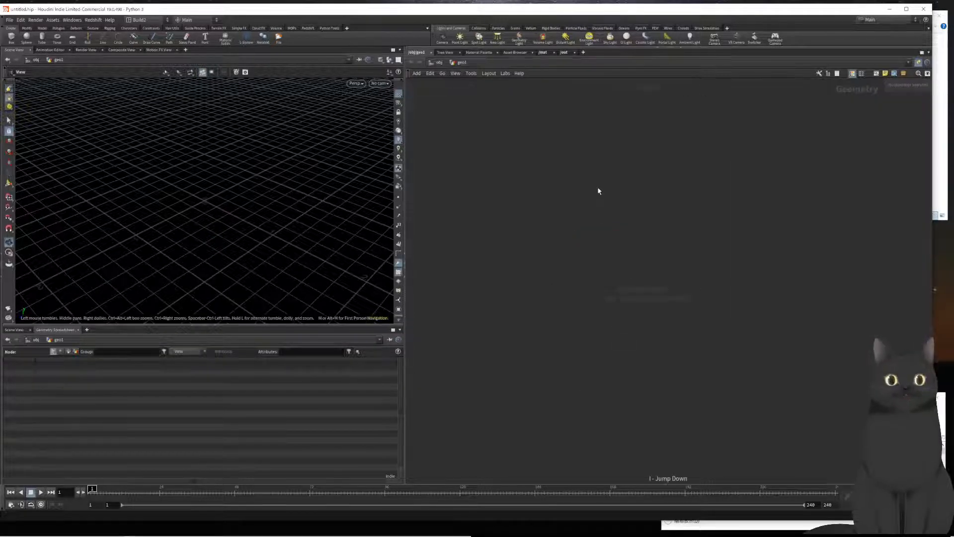
pyautogui.press('Tab')
pyautogui.write('pig')
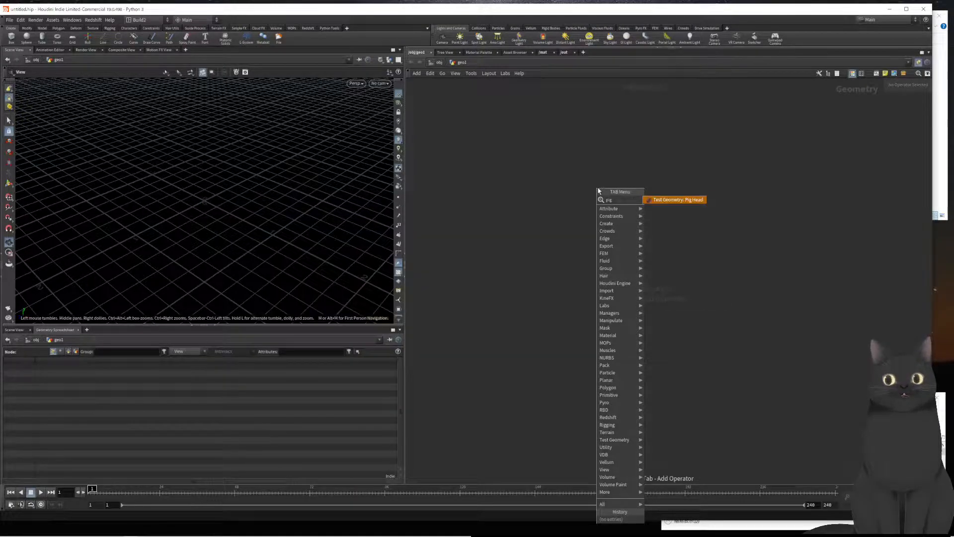
pyautogui.press('Return')
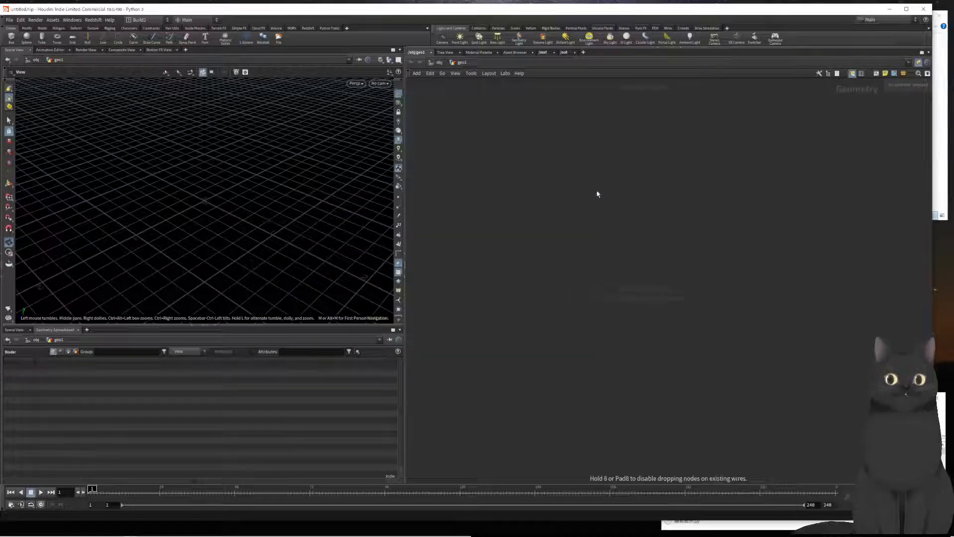
pyautogui.click(599, 193)
pyautogui.moveTo(599, 193); pyautogui.dragTo(617, 227)
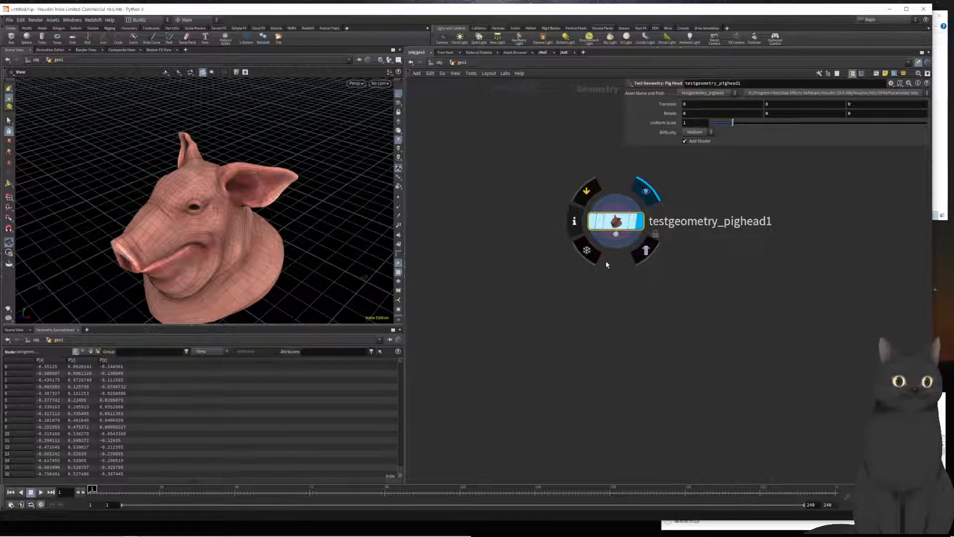
# Set the pig head's difficulty to Easy and its Y translation to 2
pyautogui.click(696, 132)
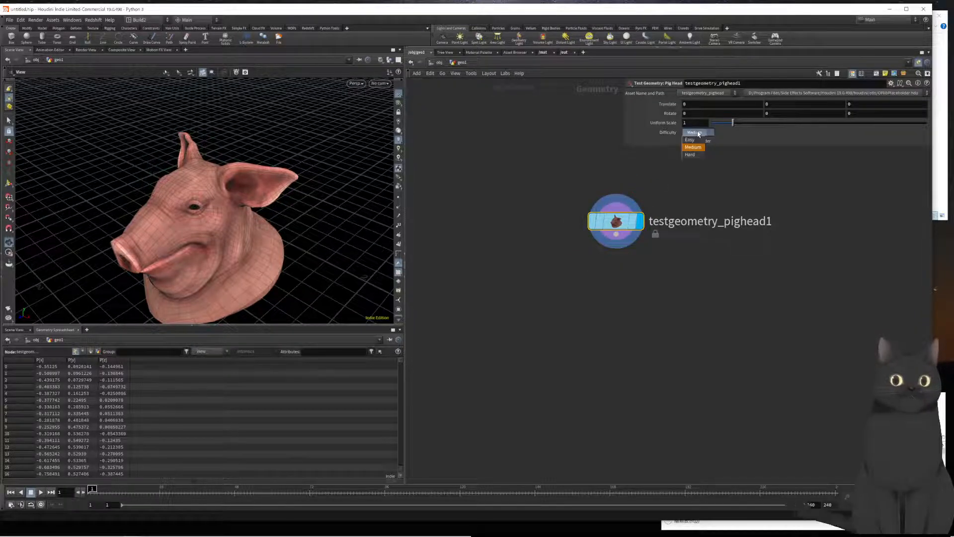
pyautogui.click(691, 140)
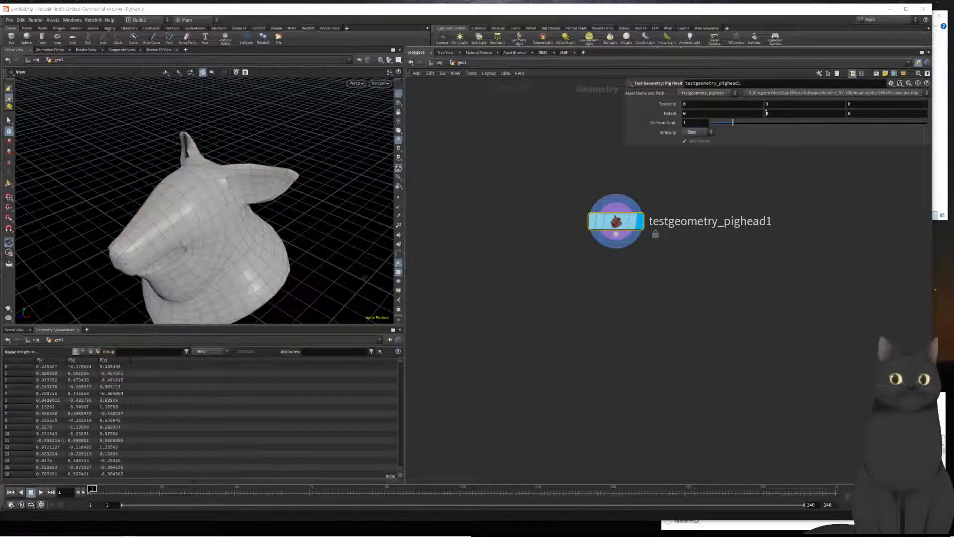
pyautogui.click(780, 103)
pyautogui.write('2')
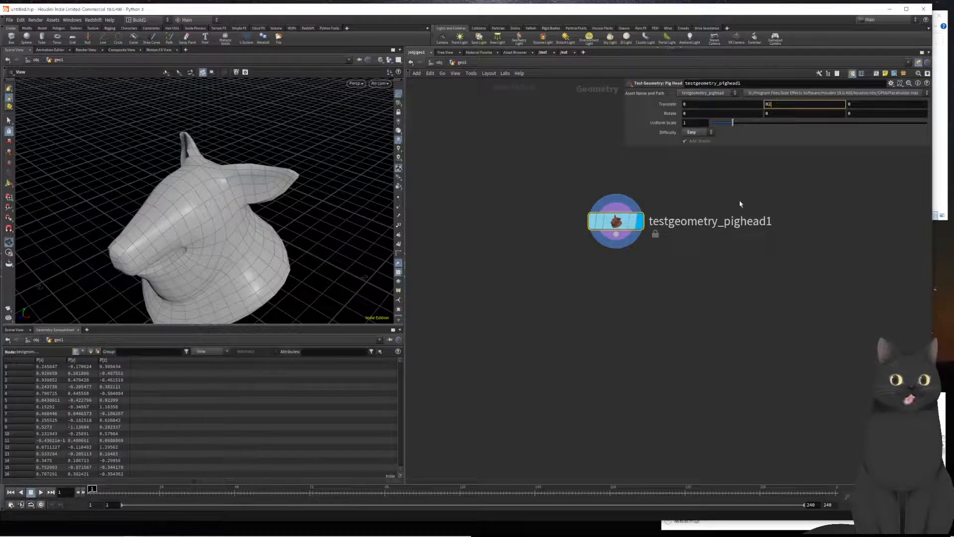
pyautogui.press('BackSpace')
pyautogui.press('BackSpace')
pyautogui.write('2')
pyautogui.press('Return')
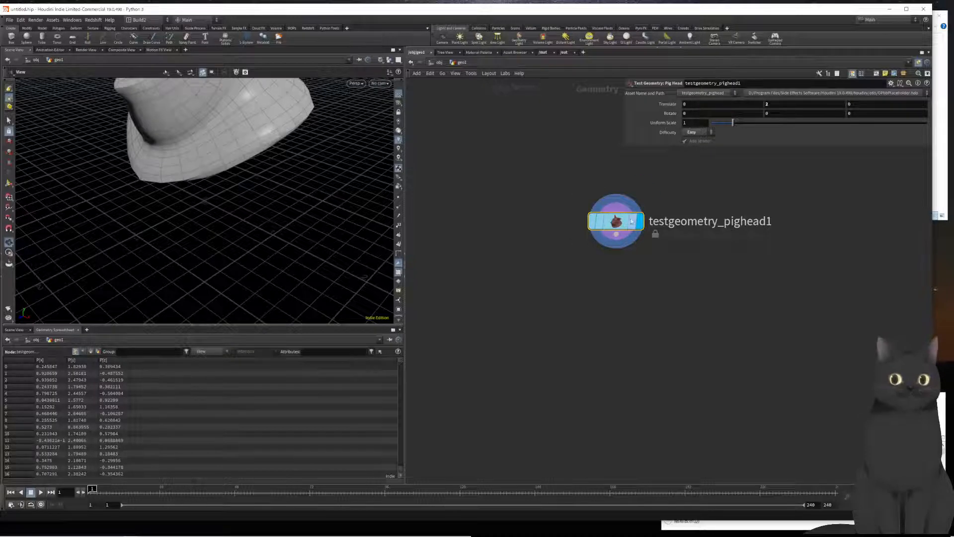
# Append a Subdivide node to the pig head and set its depth to 2
pyautogui.moveTo(628, 242)
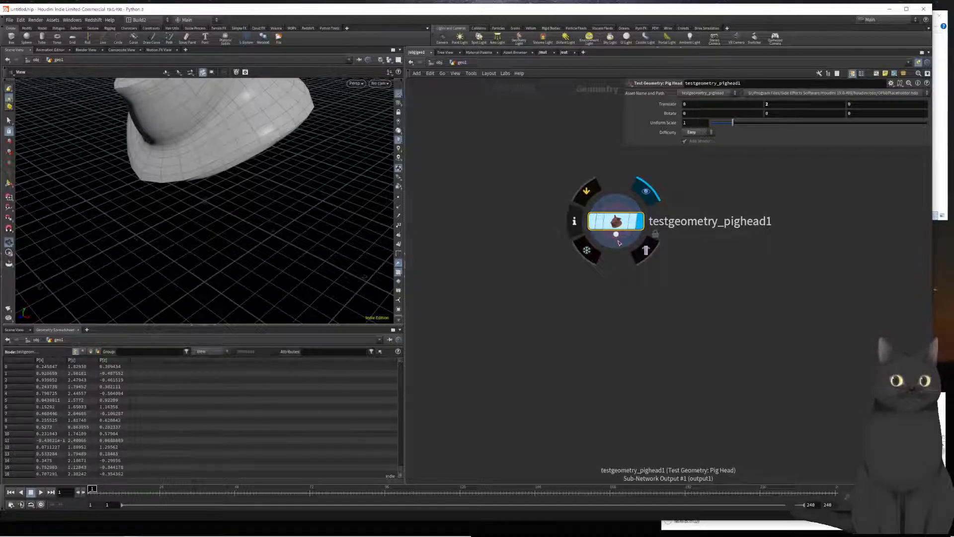
pyautogui.press('Tab')
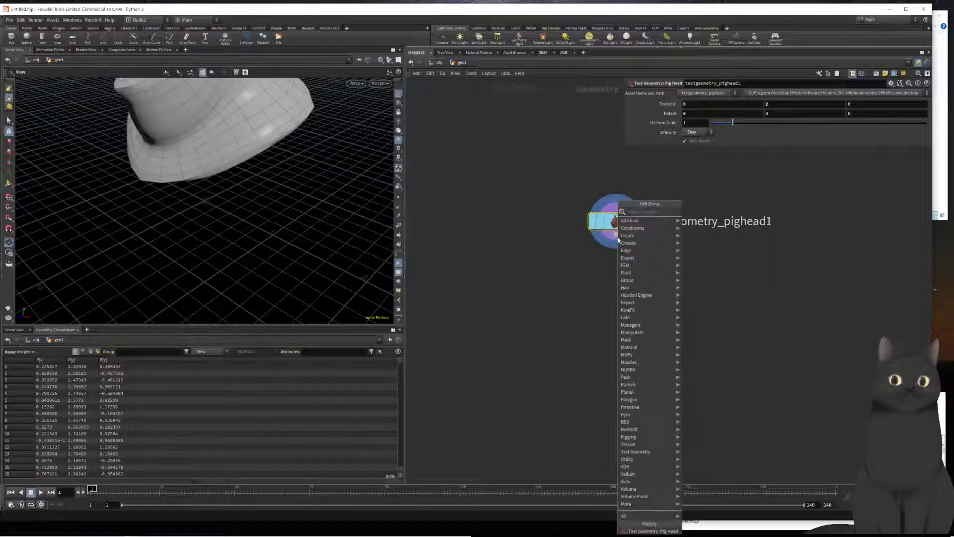
pyautogui.write('subd')
pyautogui.press('Return')
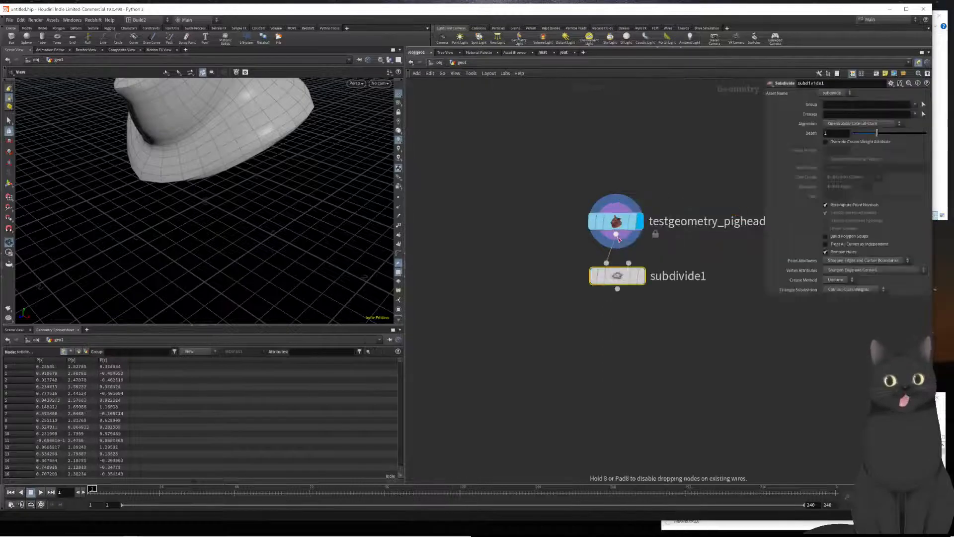
pyautogui.click(619, 239)
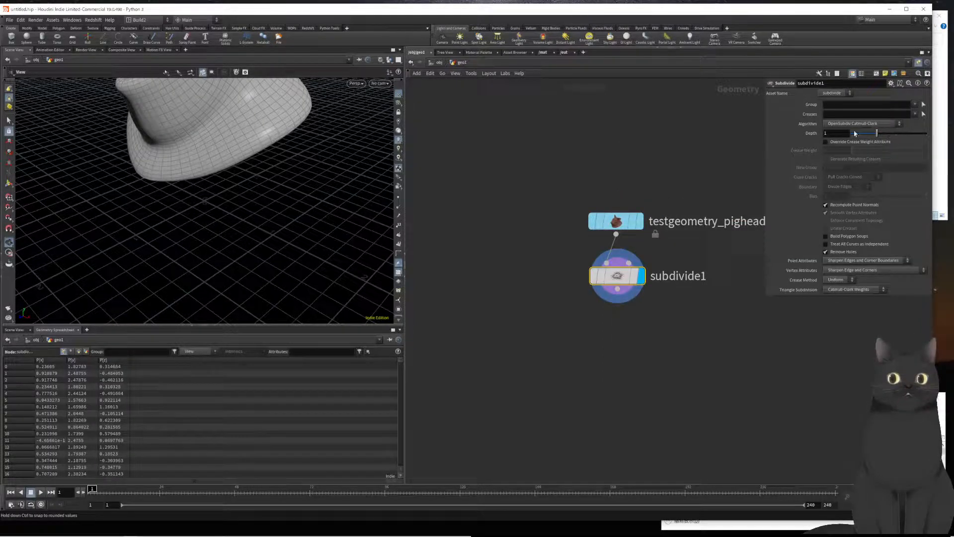
pyautogui.doubleClick(842, 131)
pyautogui.write('2')
pyautogui.press('Return')
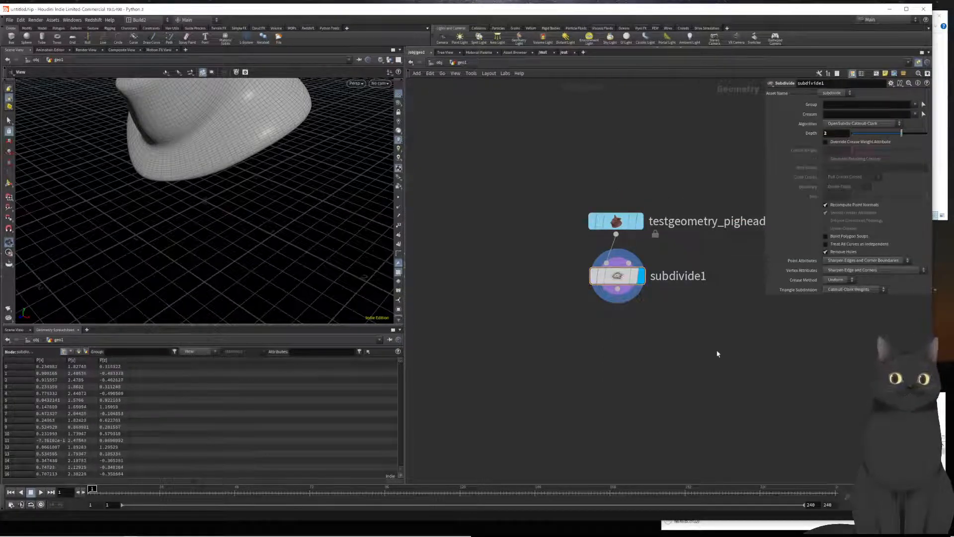
# Append a Normal node to the output of subdivide1
pyautogui.moveTo(700, 355); pyautogui.dragTo(645, 364, button='middle')
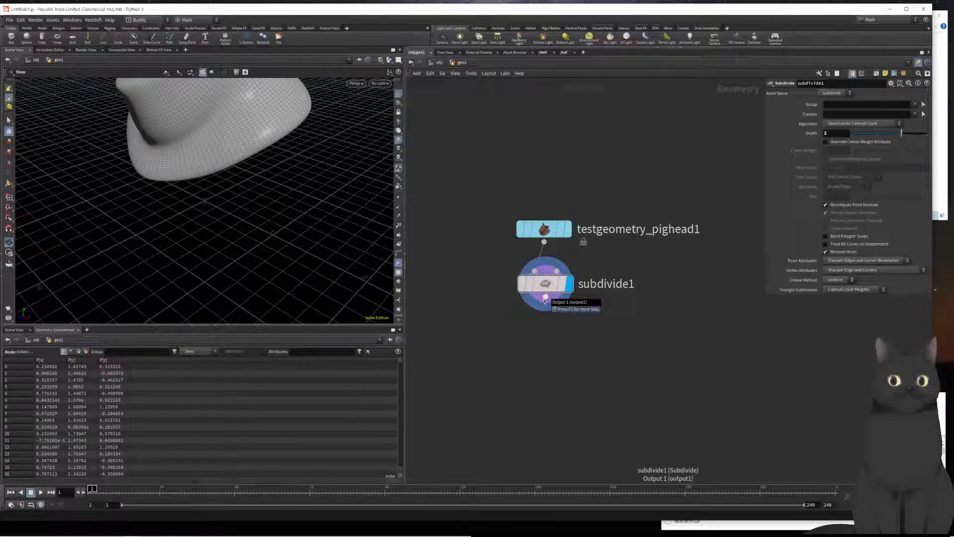
pyautogui.press('Tab')
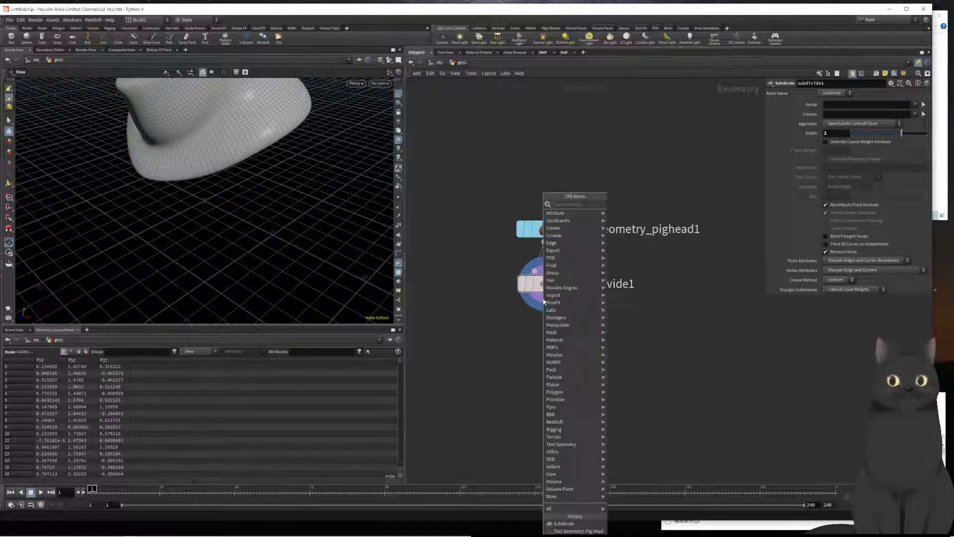
pyautogui.write('normal')
pyautogui.press('Return')
pyautogui.click(545, 300)
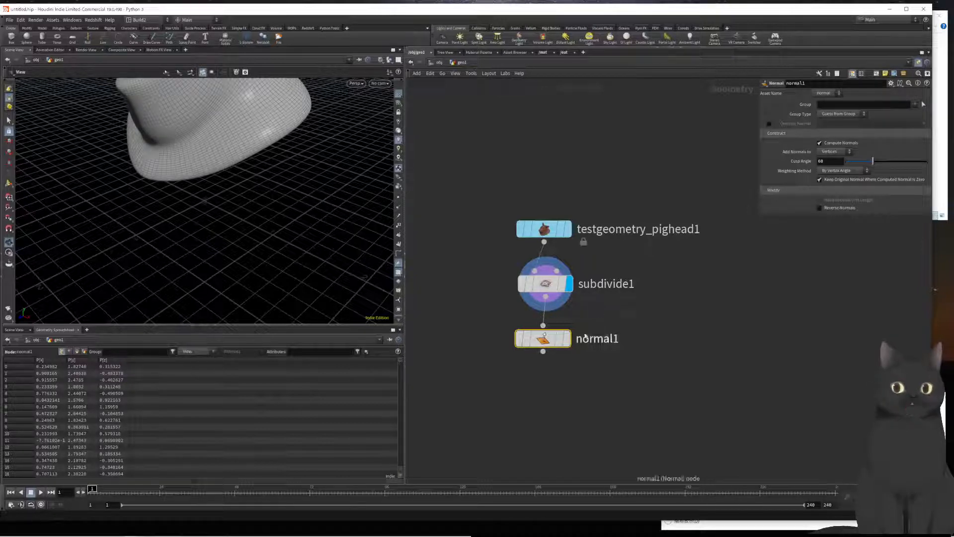
# Make the Normal node the displayed node and set it to add normals to Points
pyautogui.moveTo(558, 358)
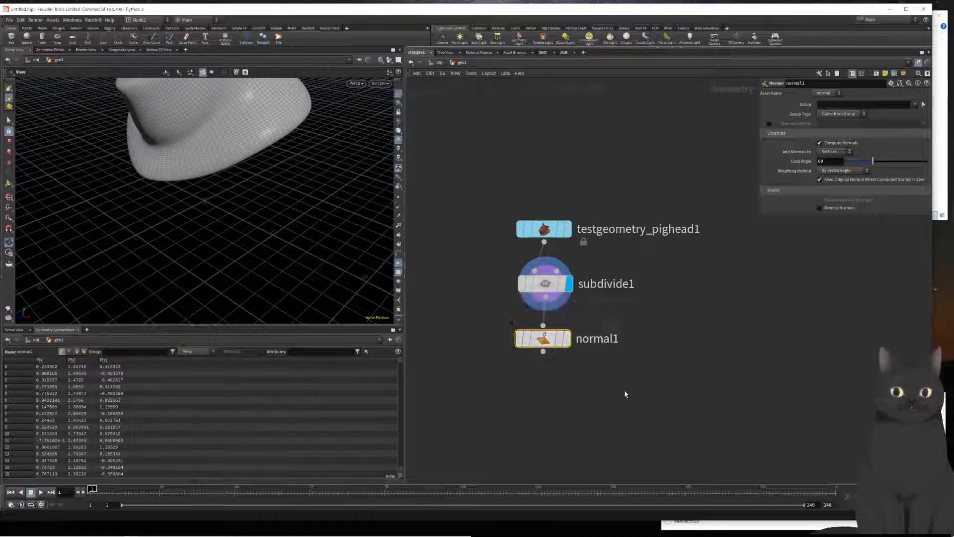
pyautogui.moveTo(621, 386); pyautogui.dragTo(511, 340)
pyautogui.press('r')
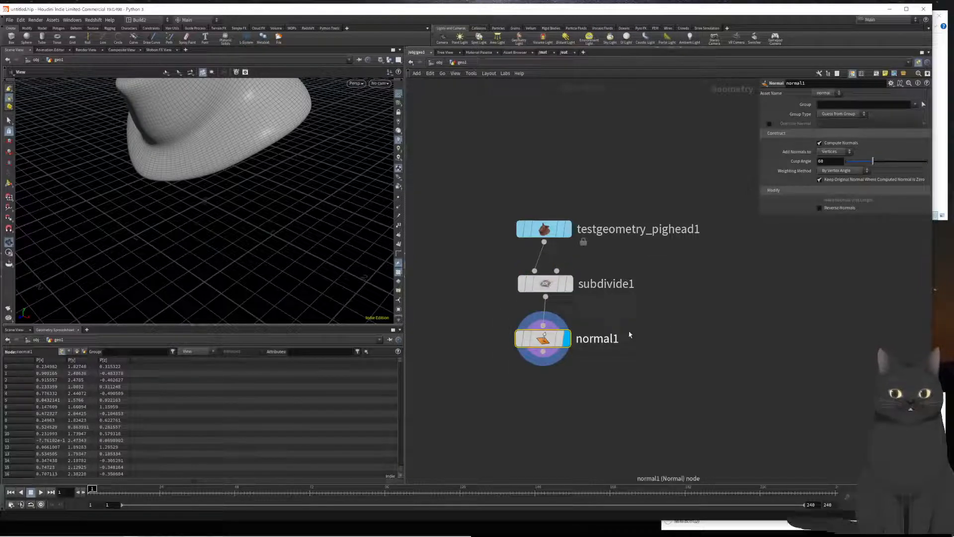
pyautogui.click(830, 153)
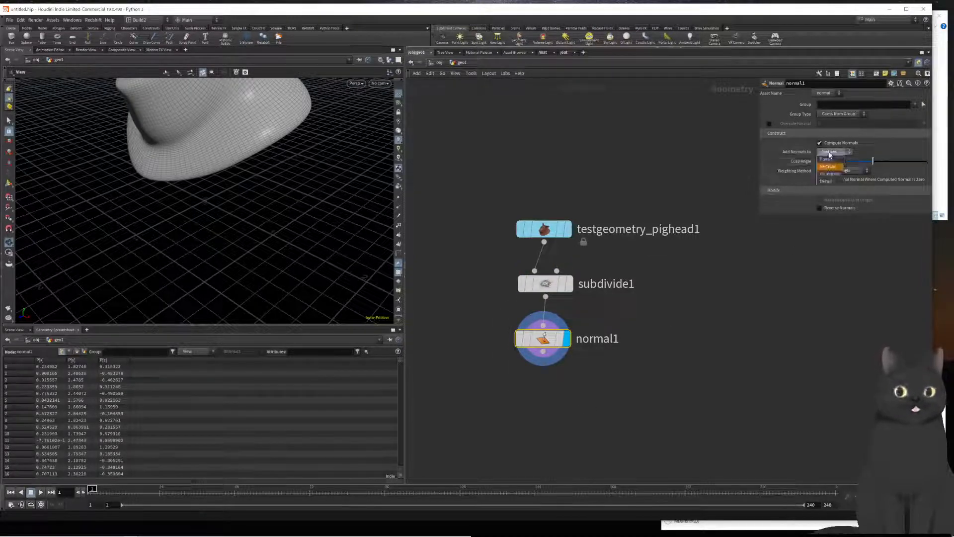
pyautogui.click(829, 150)
# Append an Attribute Wrangle node to the output of normal1
pyautogui.moveTo(613, 400); pyautogui.dragTo(648, 395, button='middle')
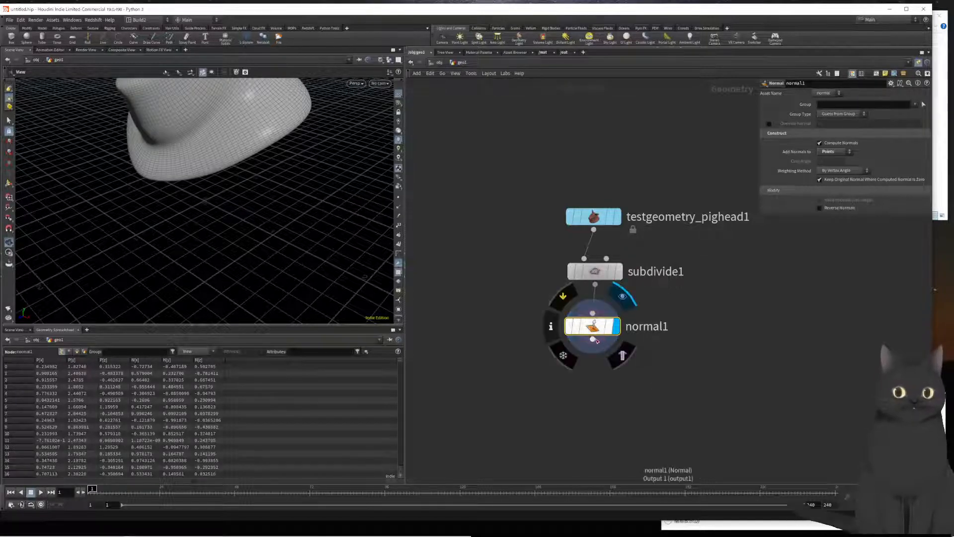
pyautogui.press('Tab')
pyautogui.write('aw')
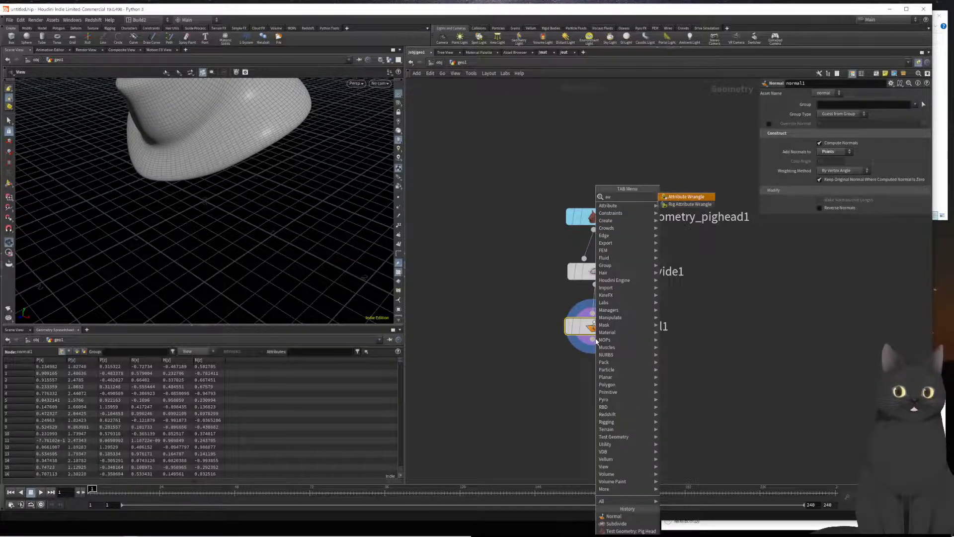
pyautogui.press('Return')
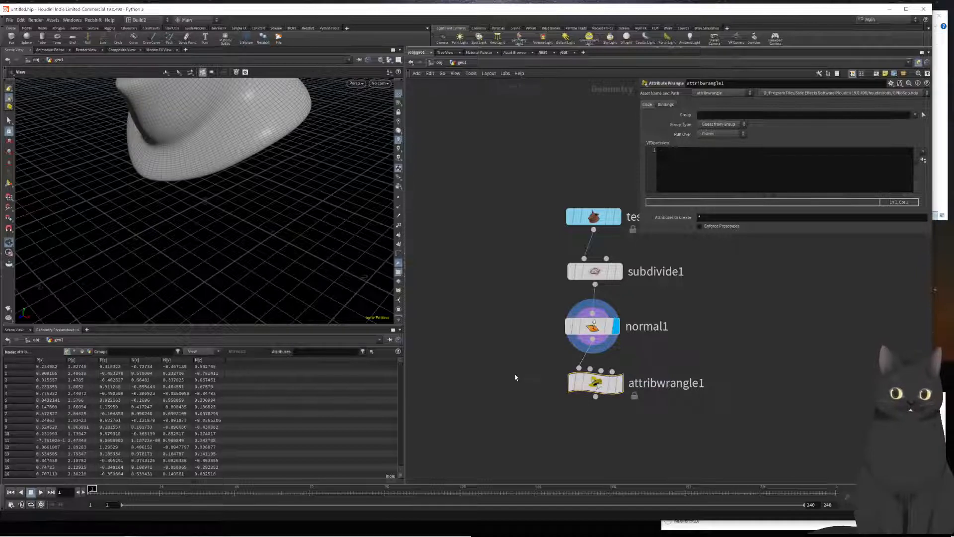
# Return to the object level, create a camera from a view framing the whole pig head, and place its node beside geo1
pyautogui.press('u')
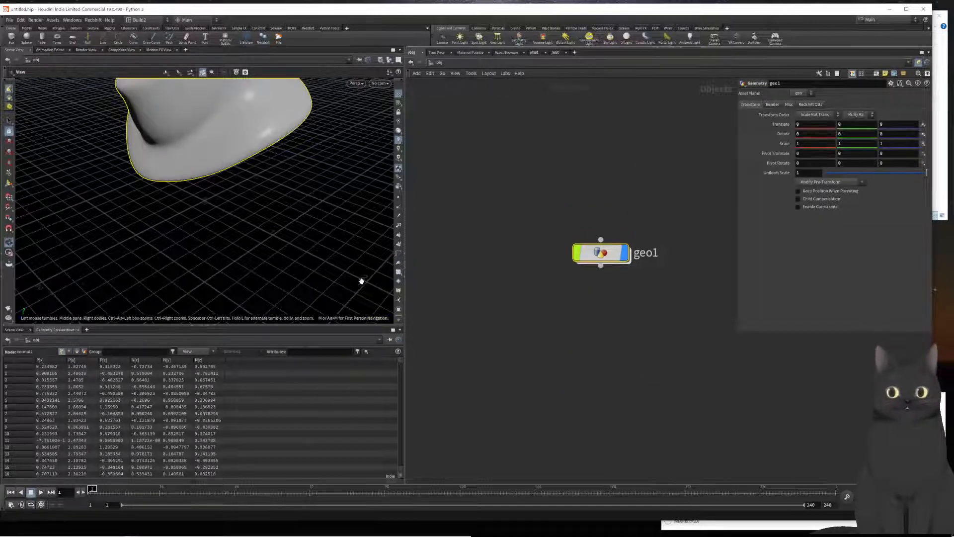
pyautogui.scroll(-3, 269, 242)
pyautogui.moveTo(273, 239); pyautogui.dragTo(326, 132)
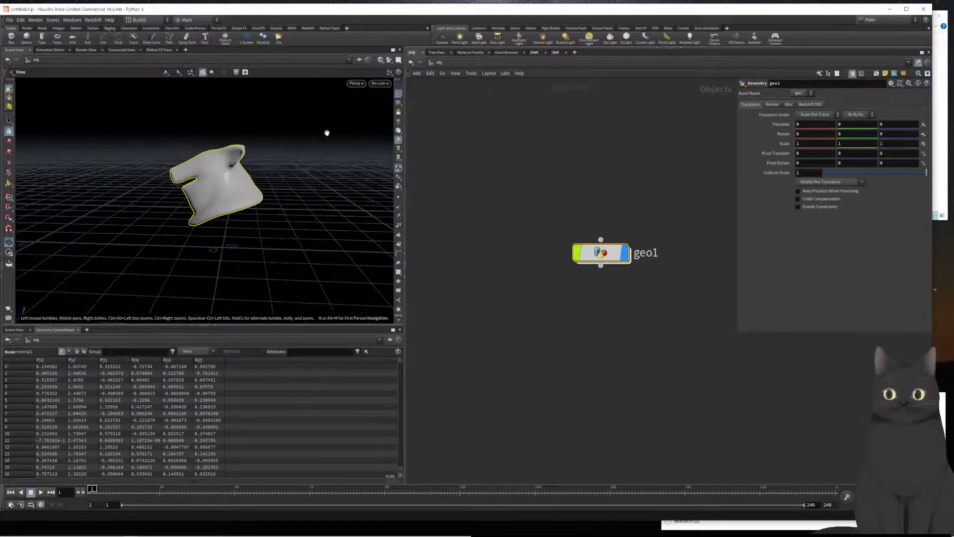
pyautogui.scroll(2, 295, 183)
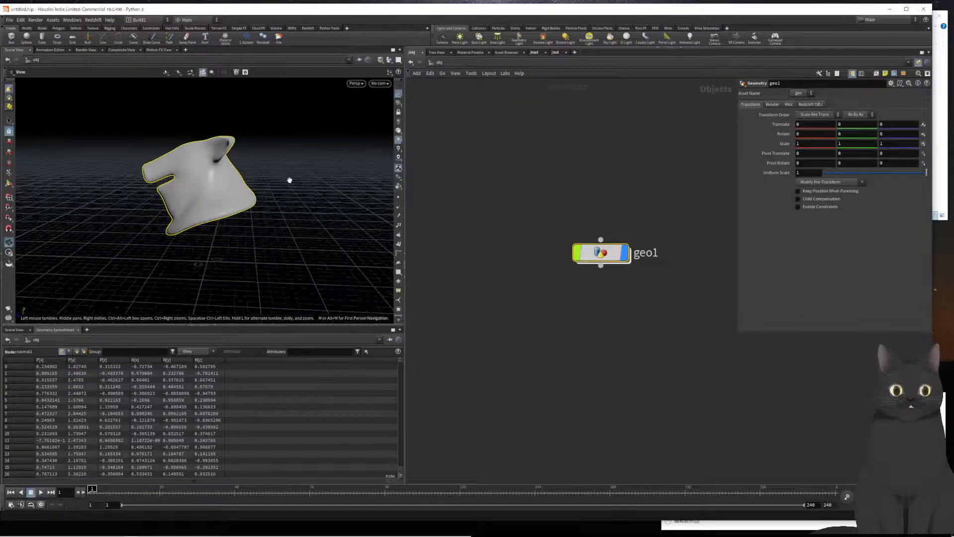
pyautogui.moveTo(289, 179); pyautogui.dragTo(325, 187)
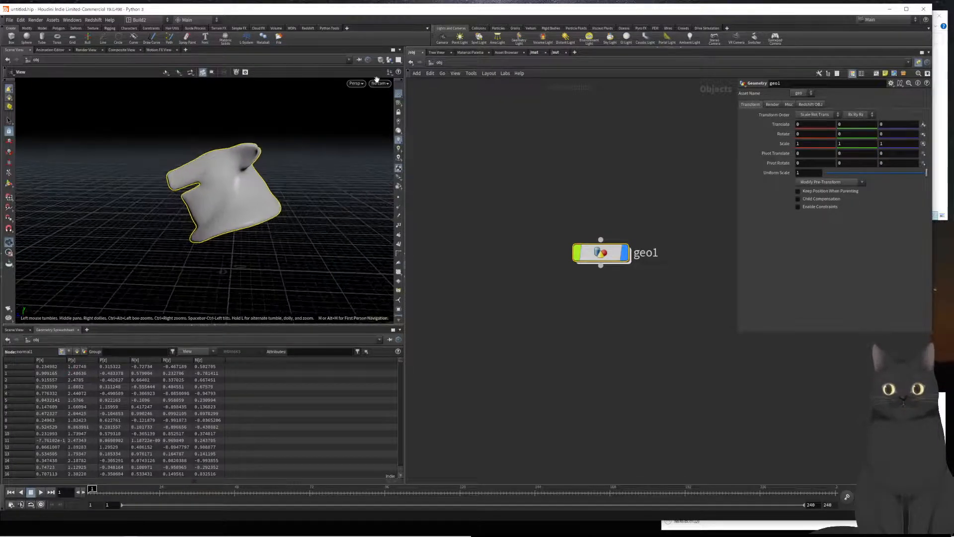
pyautogui.click(379, 83)
pyautogui.click(380, 106)
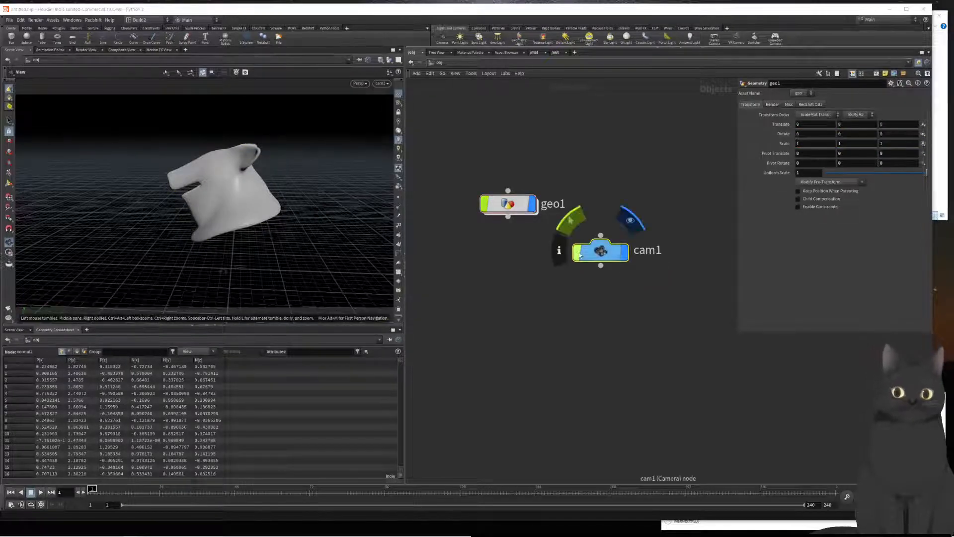
pyautogui.moveTo(603, 251); pyautogui.dragTo(628, 204)
pyautogui.moveTo(581, 297); pyautogui.dragTo(613, 349, button='middle')
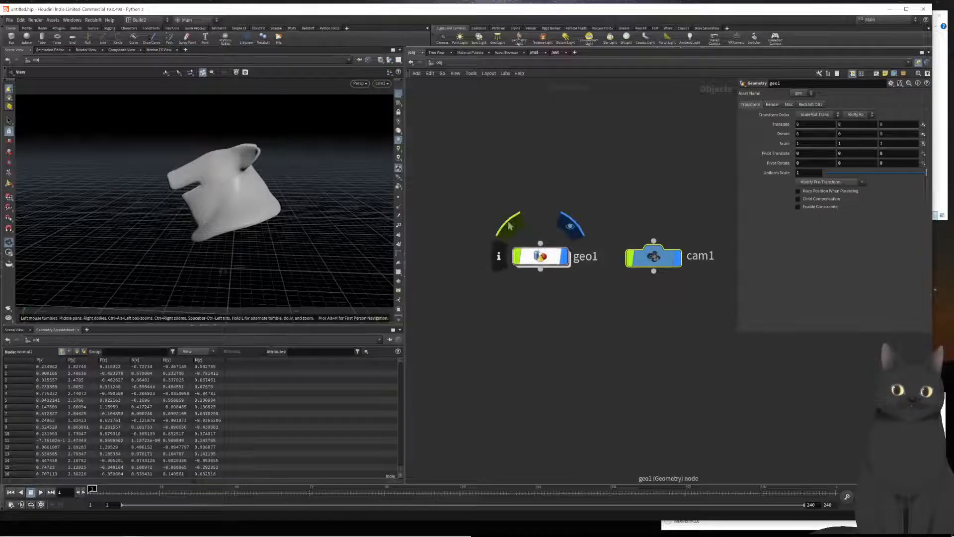
# Inside geo1, add an Object Merge node beside the subdivide1 node
pyautogui.doubleClick(537, 257)
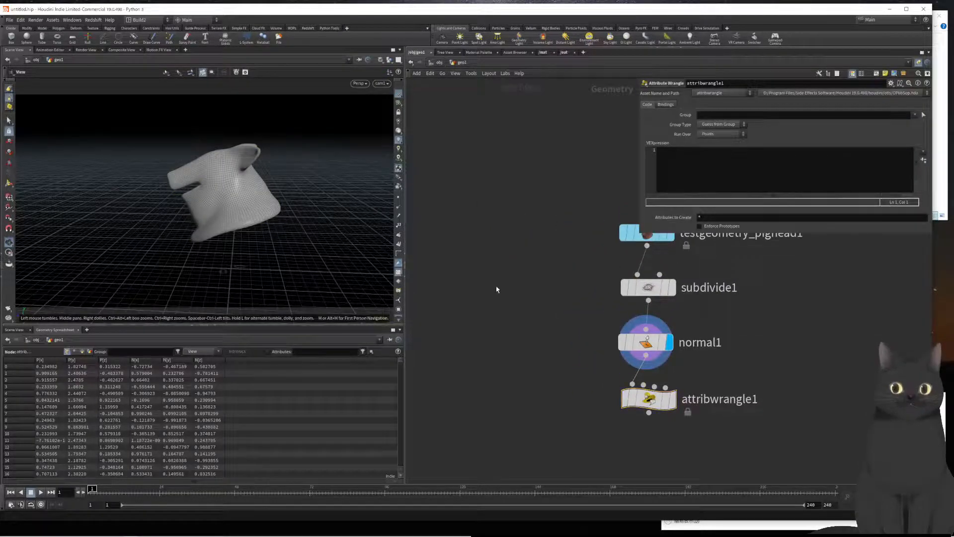
pyautogui.press('Tab')
pyautogui.write('obj')
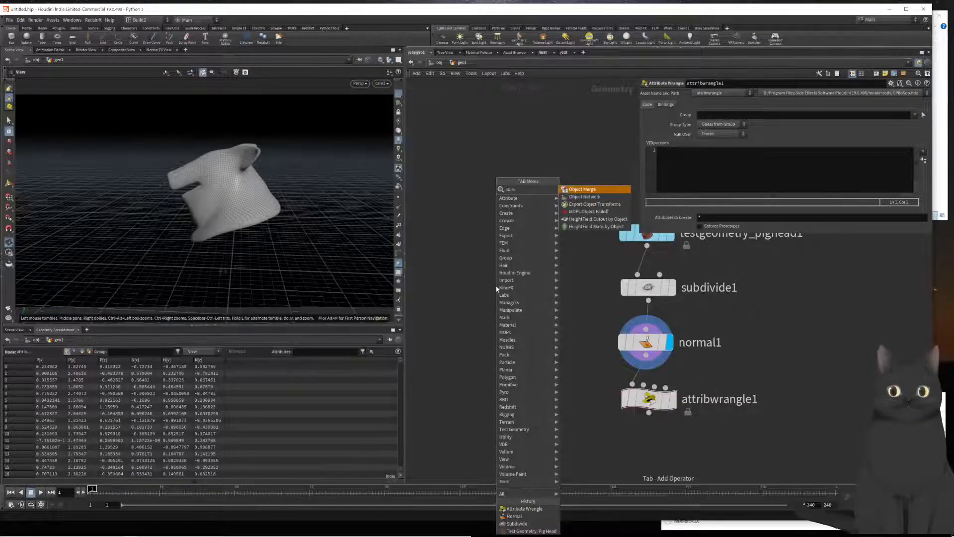
pyautogui.press('Return')
pyautogui.press('Return')
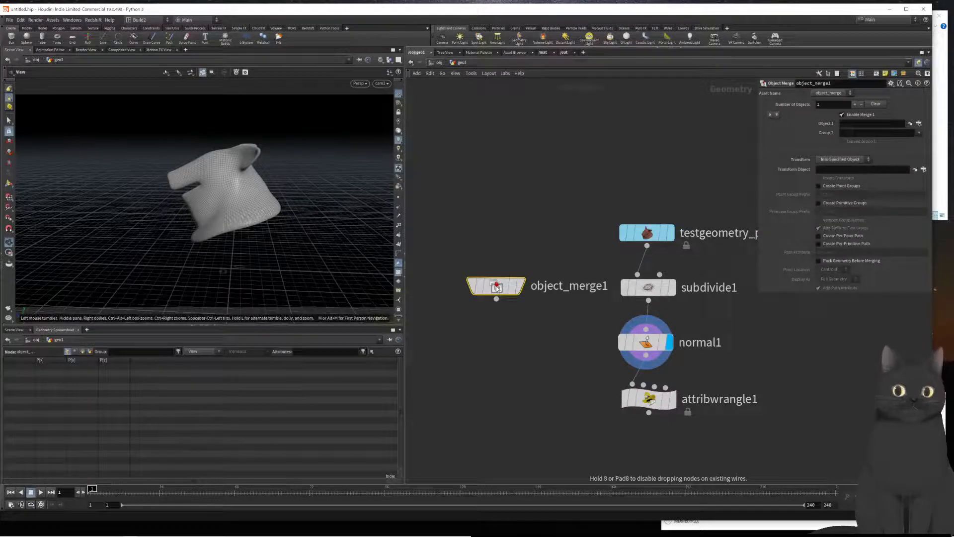
# Copy the cam1 node at object level and paste its path /obj/cam1 as Object 1 of object_merge1
pyautogui.press('u')
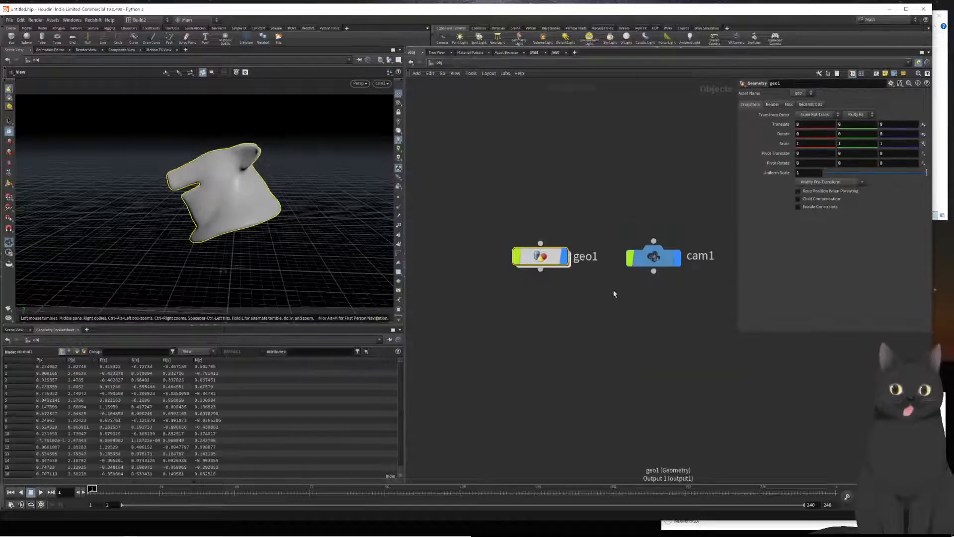
pyautogui.moveTo(691, 232); pyautogui.dragTo(626, 308)
pyautogui.hotkey('ctrl', 'c')
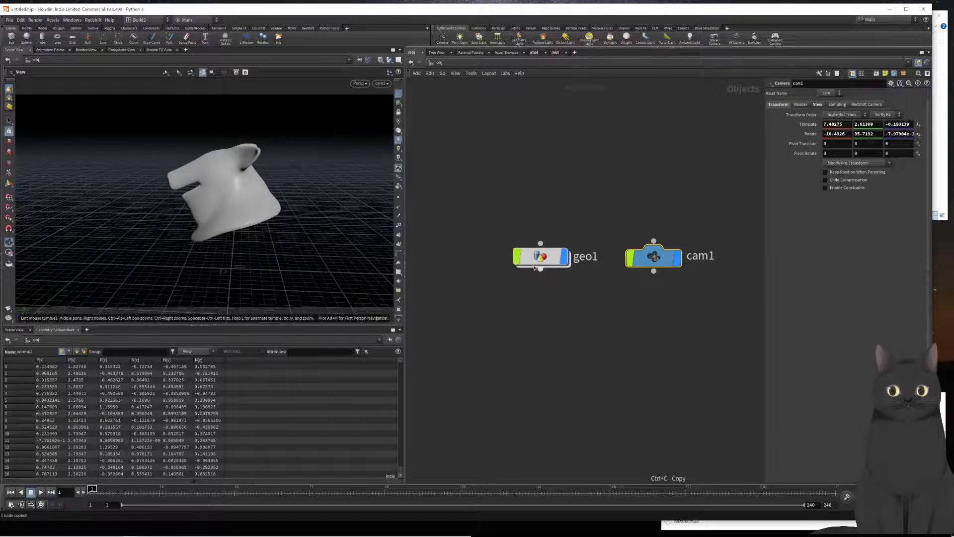
pyautogui.doubleClick(541, 256)
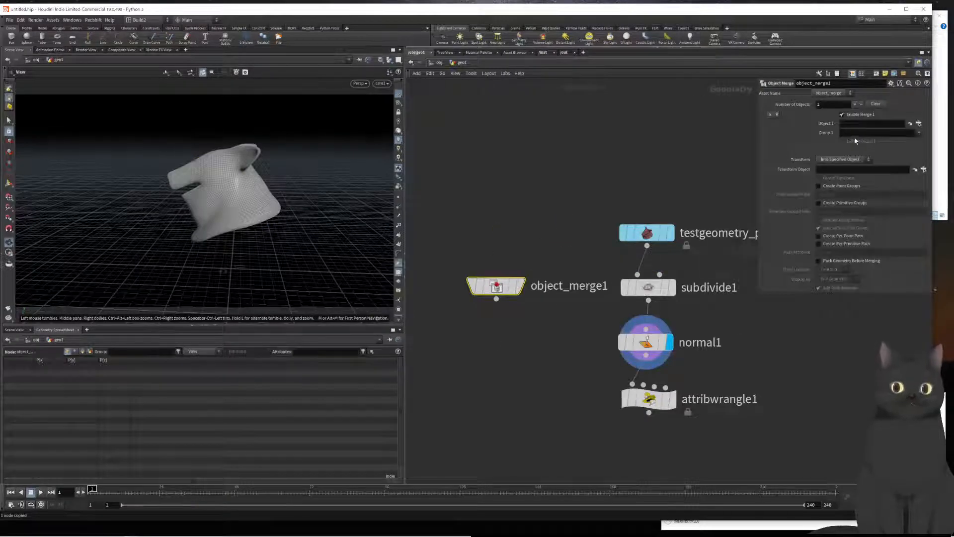
pyautogui.click(853, 123)
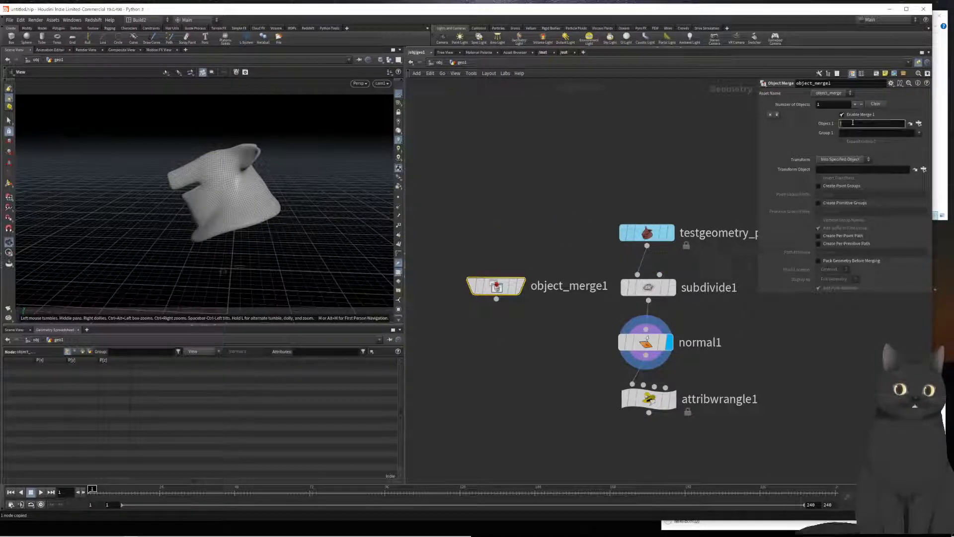
pyautogui.hotkey('ctrl', 'v')
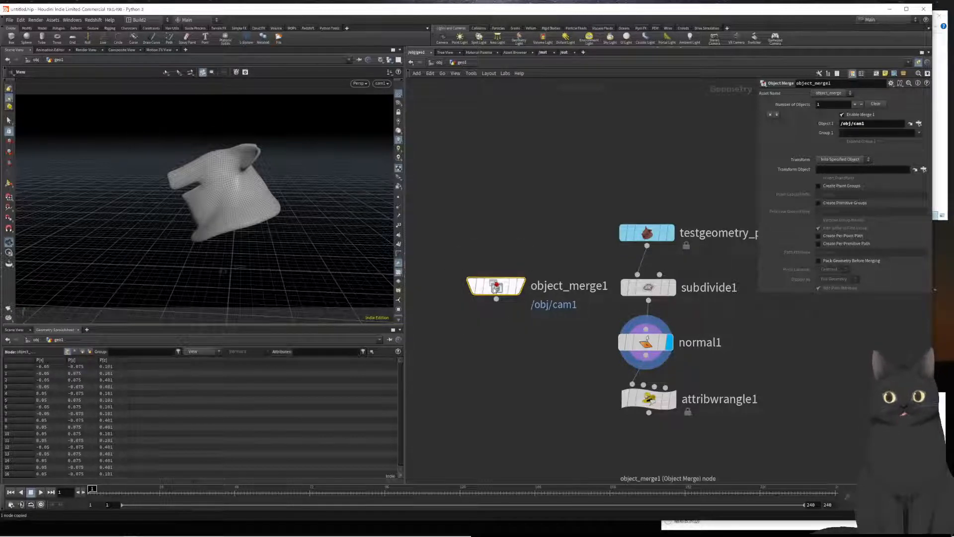
# Display object_merge1 and examine the merged camera's point and vertex data in the geometry spreadsheet
pyautogui.scroll(-9, 154, 404)
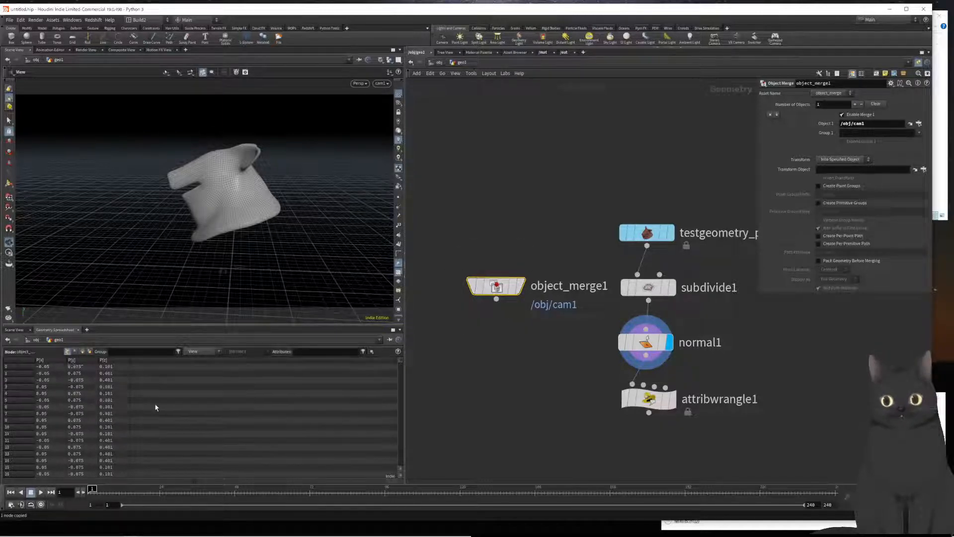
pyautogui.scroll(9, 154, 404)
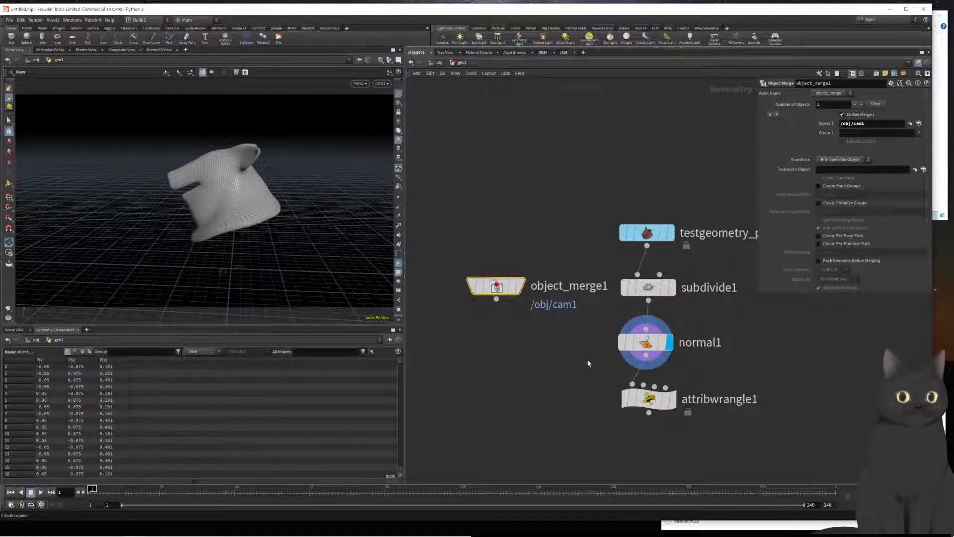
pyautogui.moveTo(541, 374); pyautogui.dragTo(479, 262)
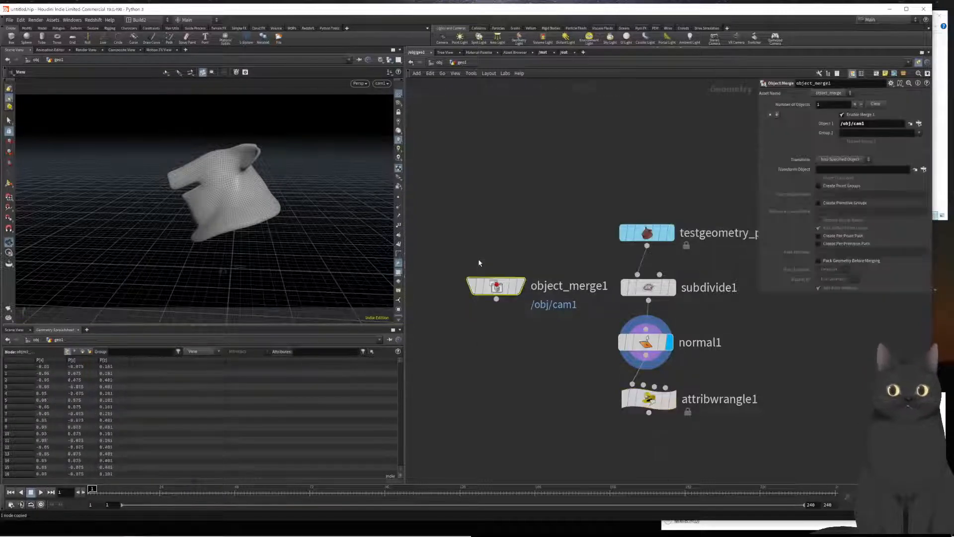
pyautogui.scroll(-16, 90, 415)
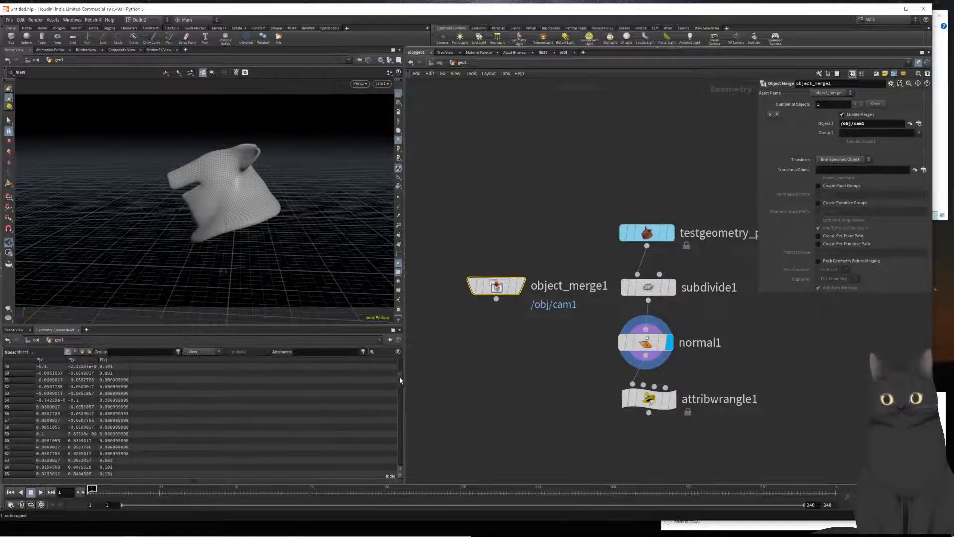
pyautogui.moveTo(401, 380)
pyautogui.mouseDown()
pyautogui.moveTo(403, 463)
pyautogui.moveTo(411, 364)
pyautogui.mouseUp()
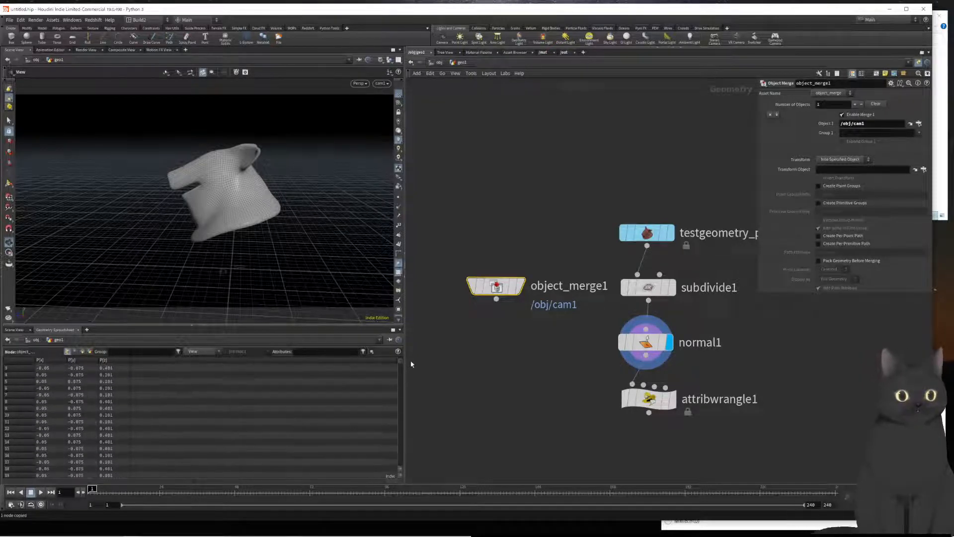
pyautogui.click(522, 288)
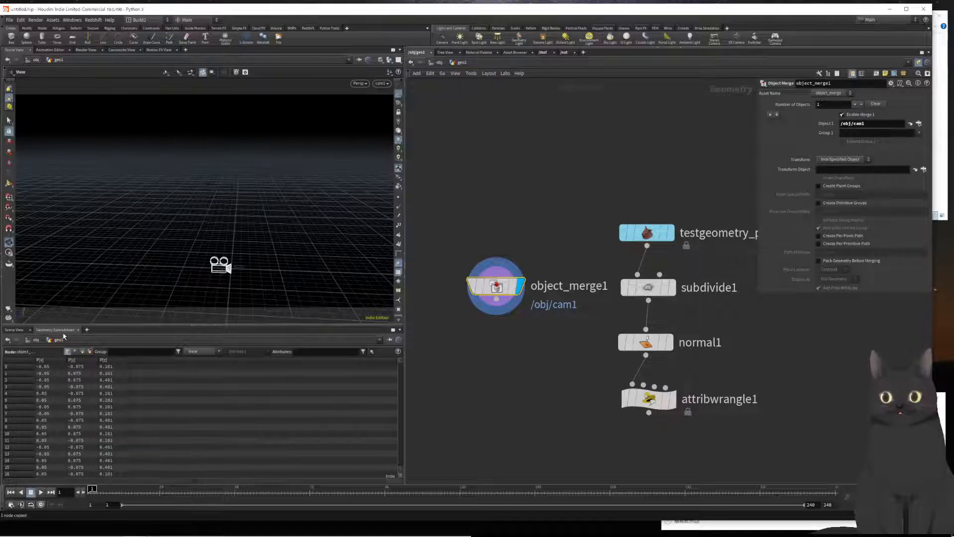
pyautogui.click(76, 352)
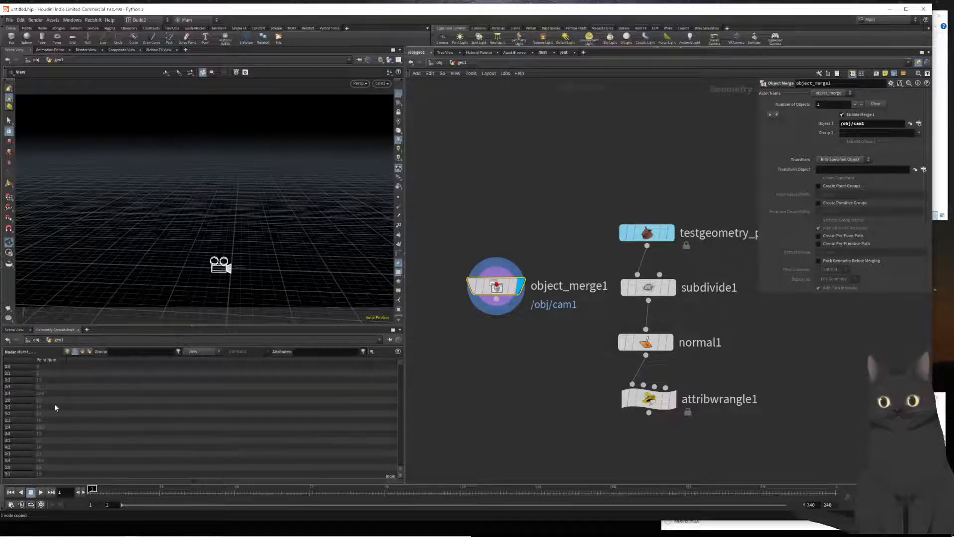
pyautogui.click(68, 353)
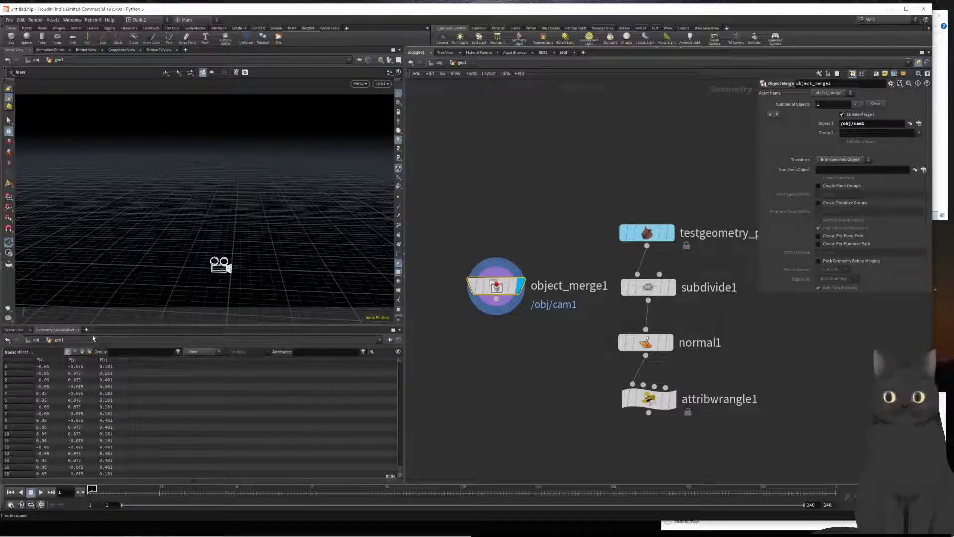
pyautogui.rightClick(494, 286)
pyautogui.moveTo(520, 308)
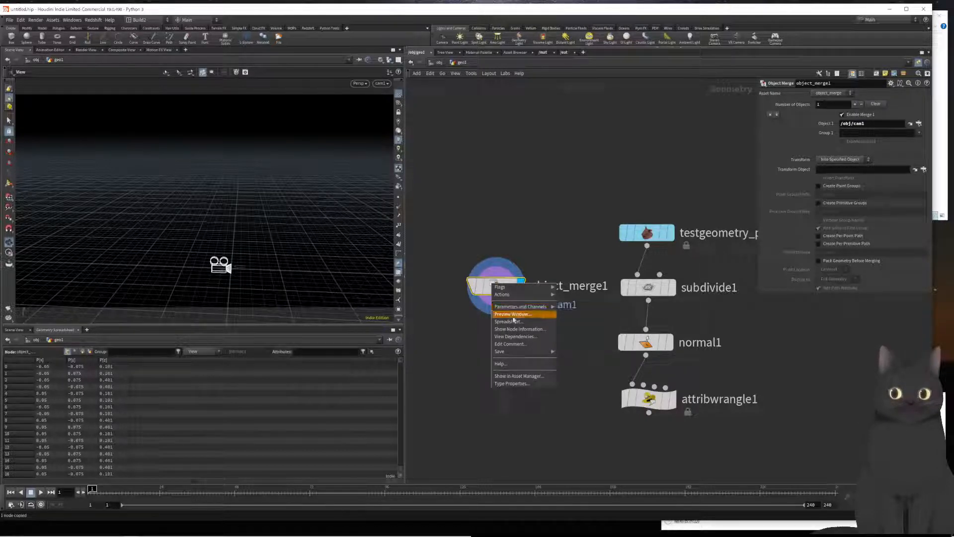
pyautogui.click(508, 322)
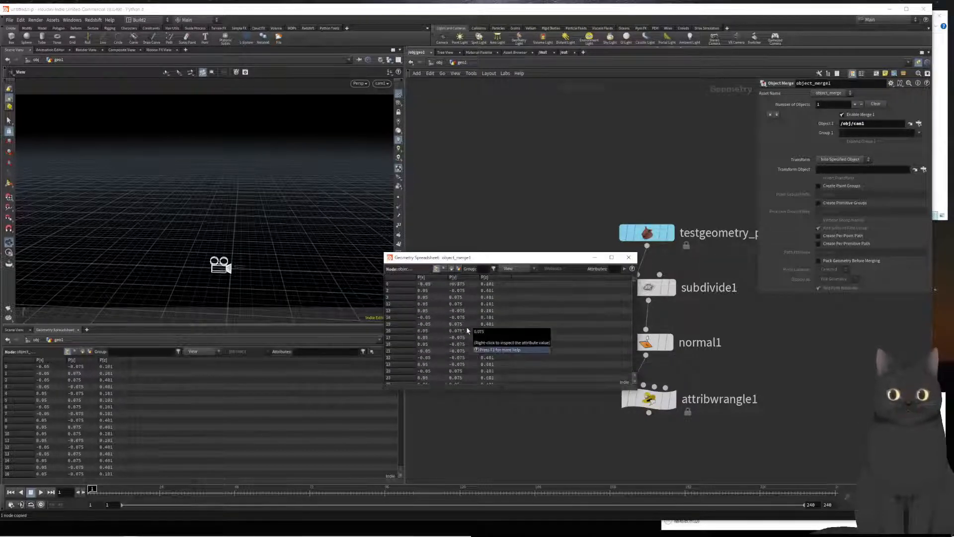
pyautogui.click(628, 257)
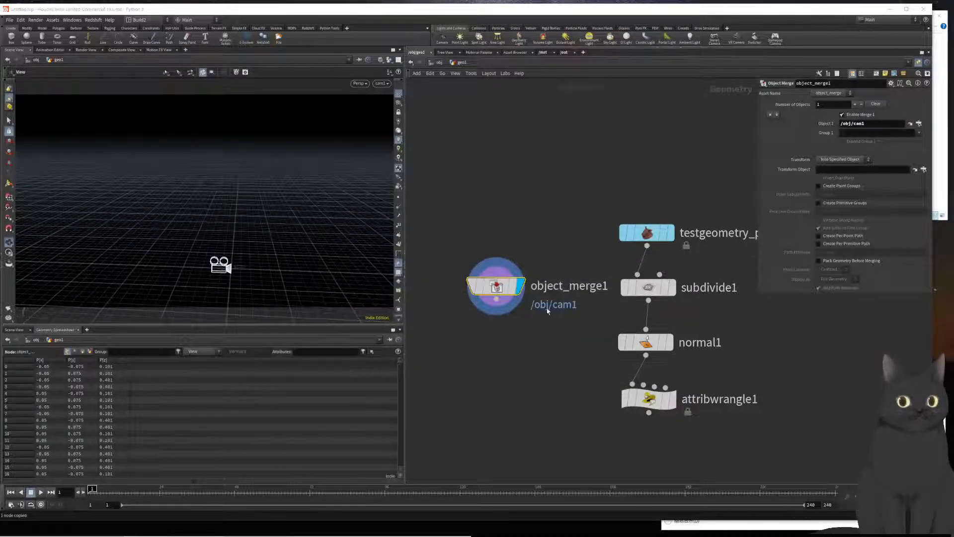
# Change Object 1 of object_merge1 to the camera's origin point, /obj/cam1/camOrigin
pyautogui.click(918, 123)
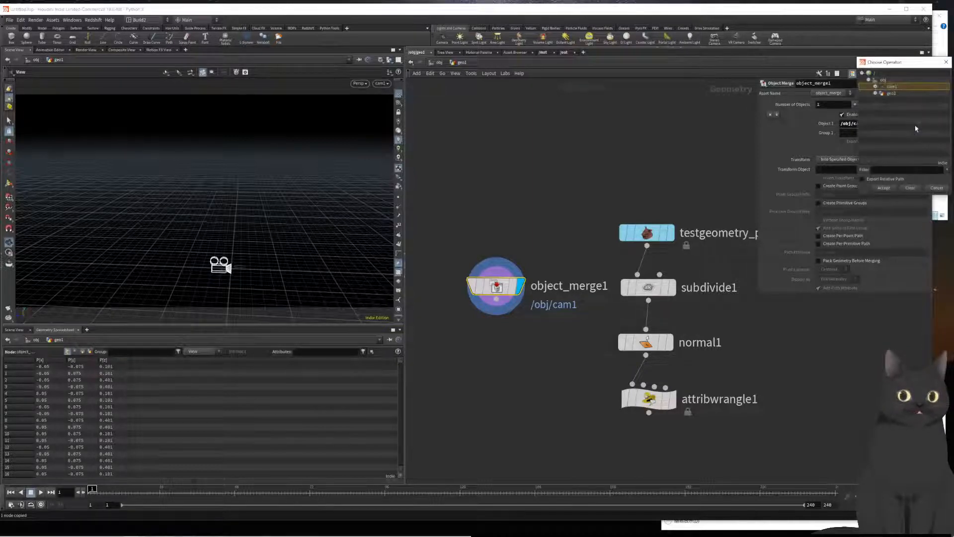
pyautogui.click(876, 87)
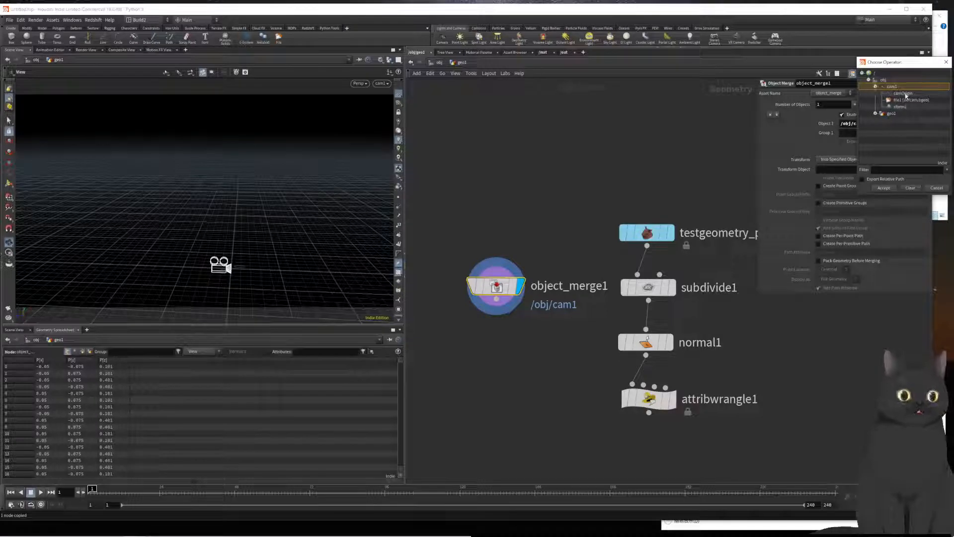
pyautogui.doubleClick(903, 93)
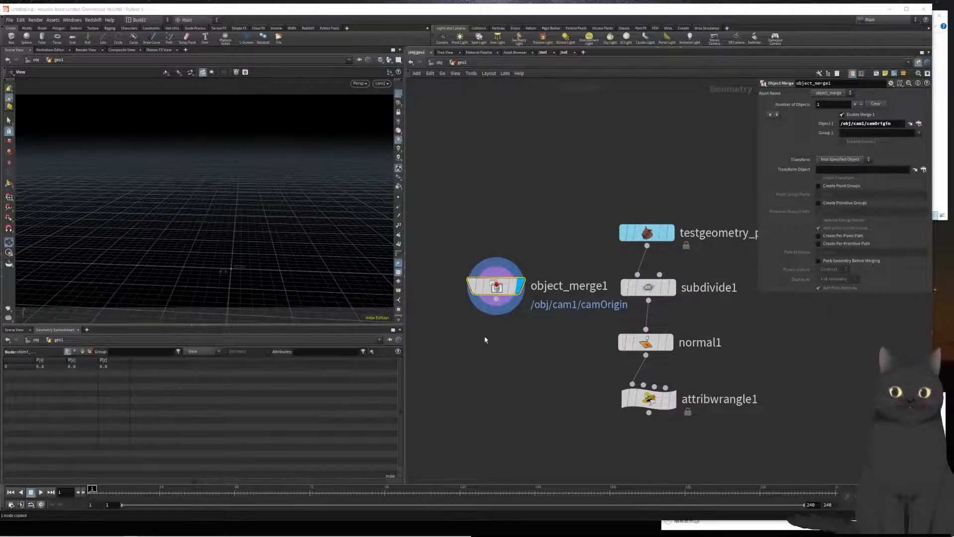
# Move object_merge1 slightly farther from the pig head chain and make normal1 the displayed node again
pyautogui.moveTo(507, 289); pyautogui.dragTo(491, 289)
pyautogui.scroll(-5, 264, 287)
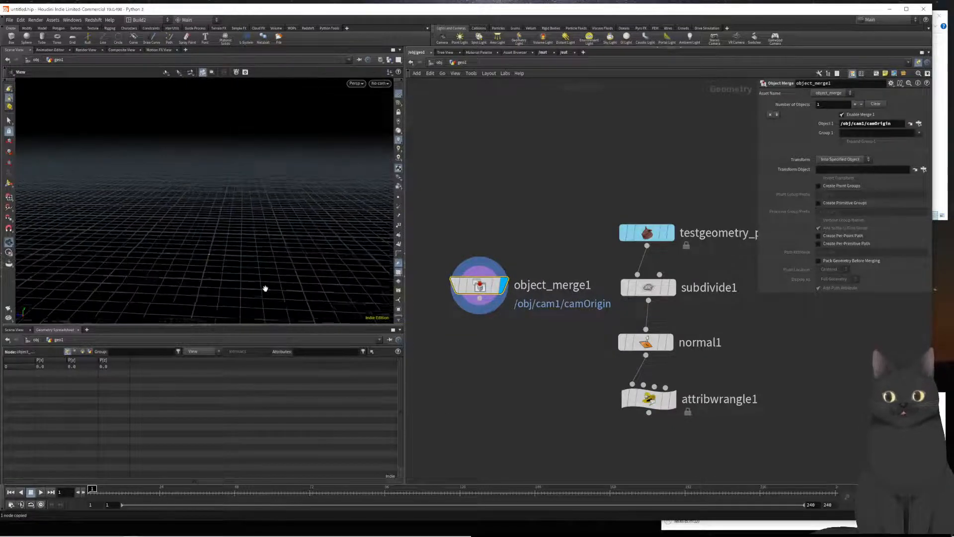
pyautogui.scroll(-4, 265, 288)
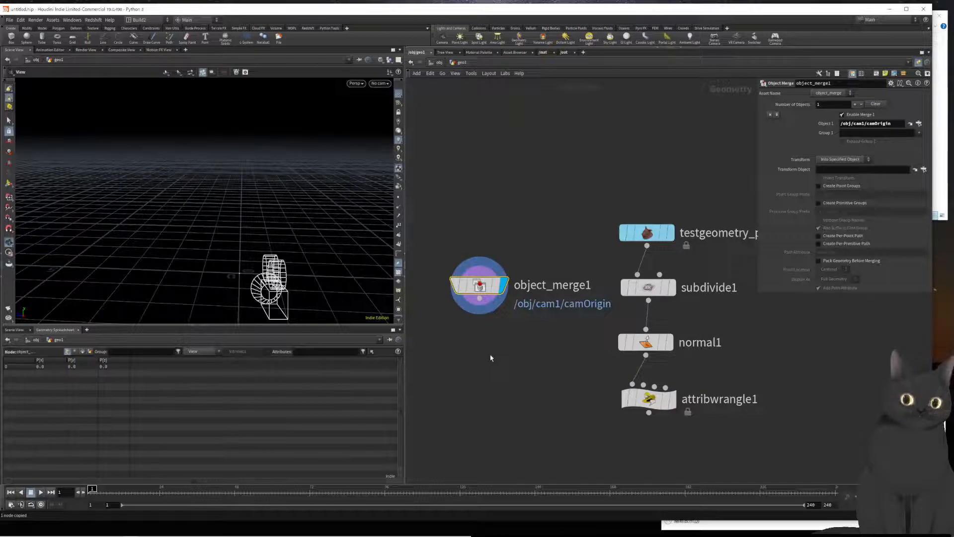
pyautogui.click(669, 342)
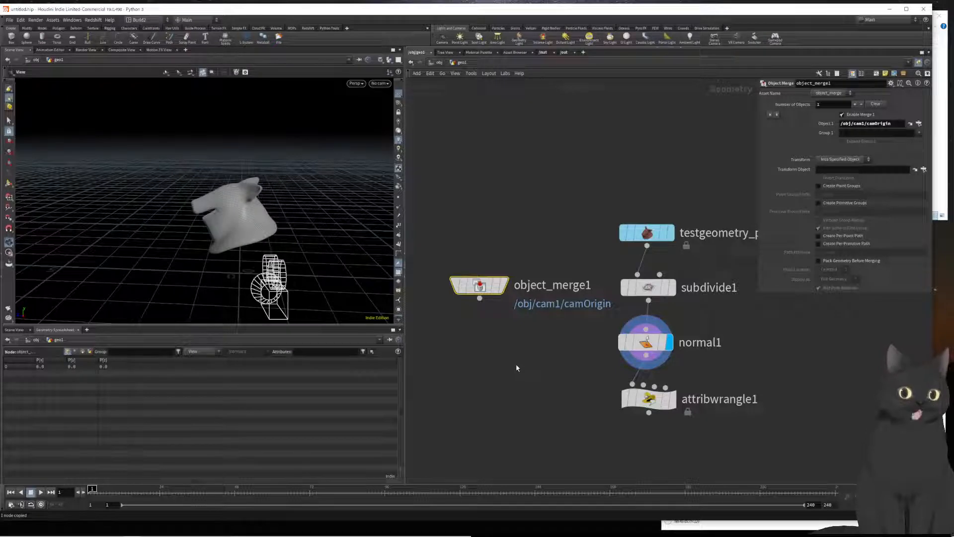
# Set the Transform option of object_merge1 to Into This Object
pyautogui.moveTo(508, 356); pyautogui.dragTo(455, 262)
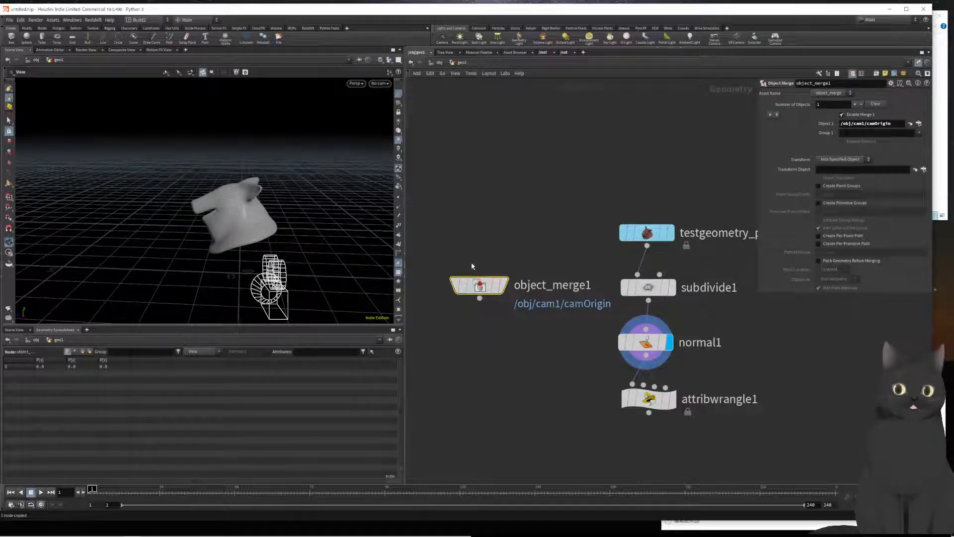
pyautogui.click(835, 159)
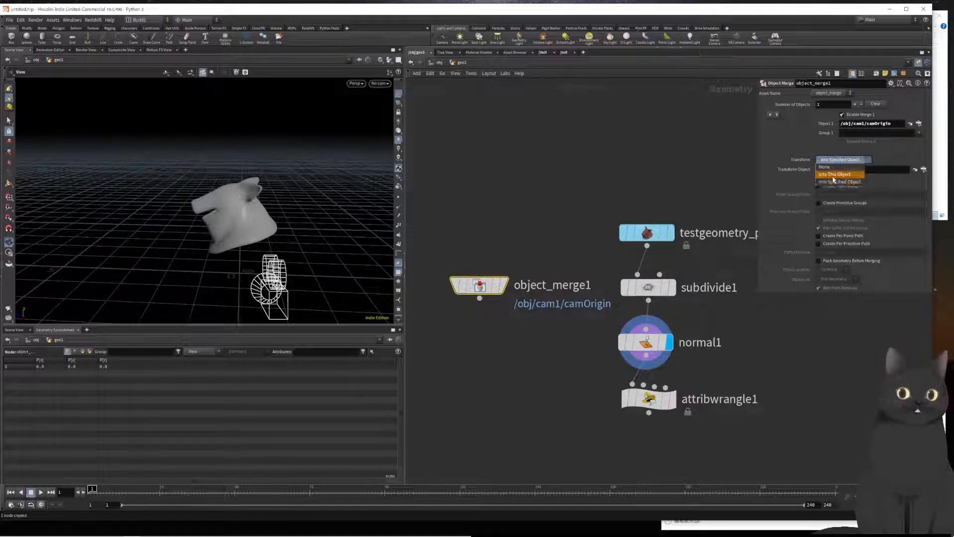
pyautogui.click(833, 174)
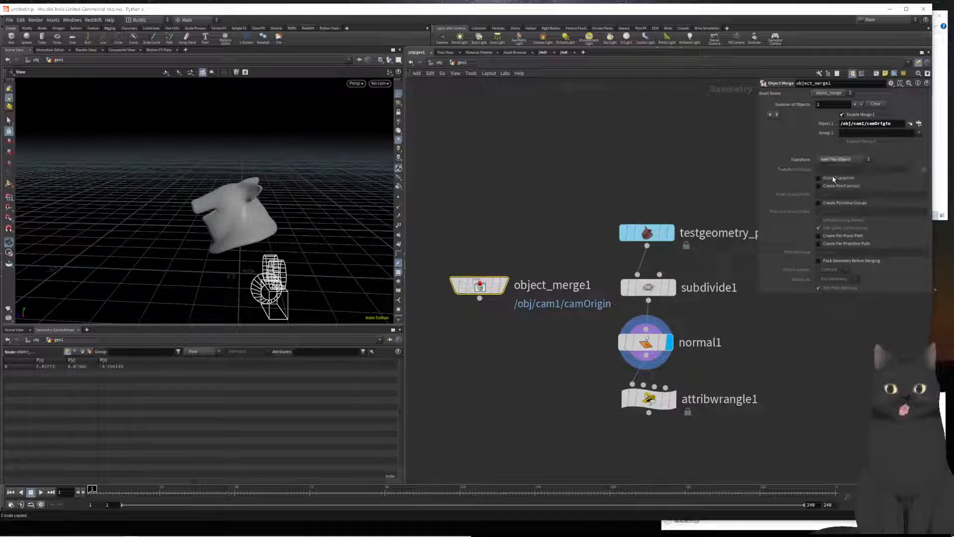
# Examine the camOrigin, file1 and xform1 nodes inside cam1 and return to the object level
pyautogui.click(481, 391)
pyautogui.press('u')
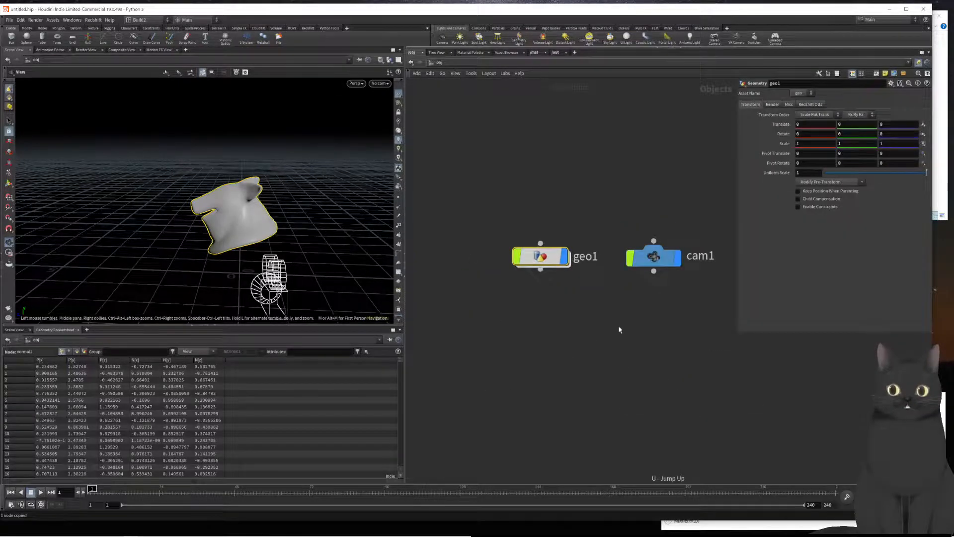
pyautogui.click(661, 262)
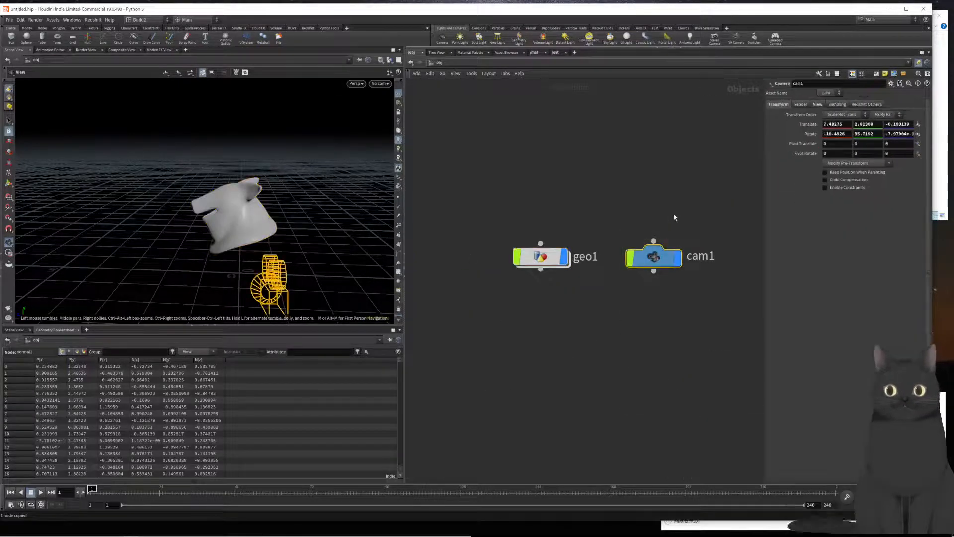
pyautogui.doubleClick(655, 262)
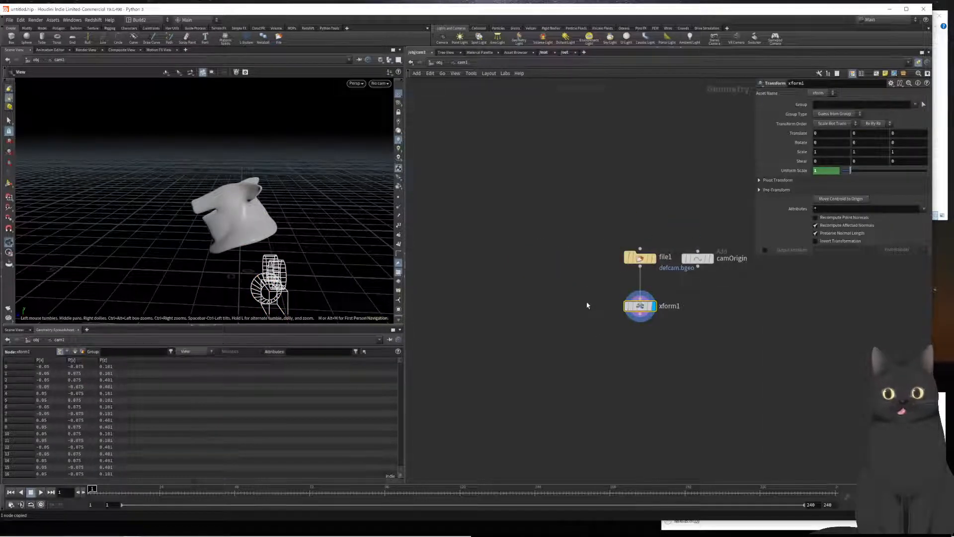
pyautogui.moveTo(725, 266); pyautogui.dragTo(708, 228)
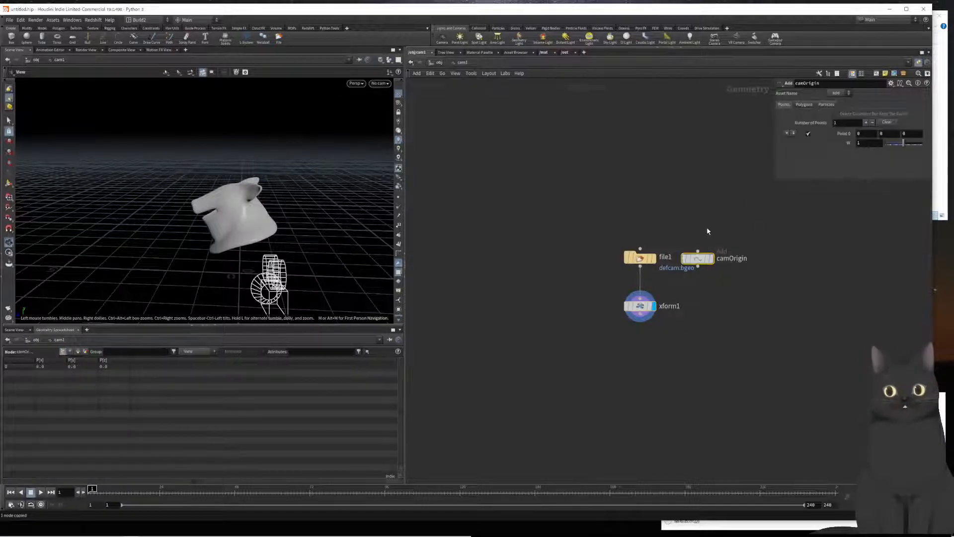
pyautogui.moveTo(553, 232); pyautogui.dragTo(631, 259)
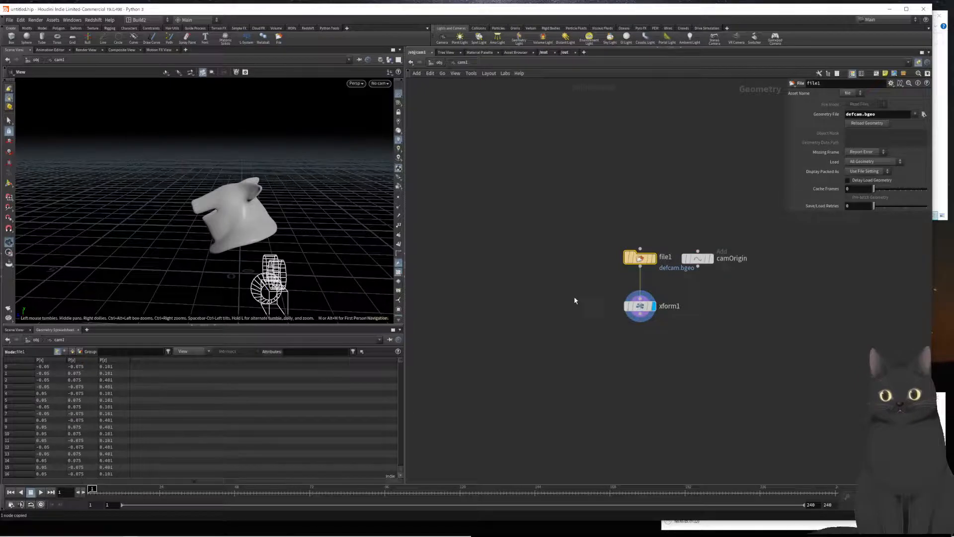
pyautogui.moveTo(574, 296); pyautogui.dragTo(653, 328)
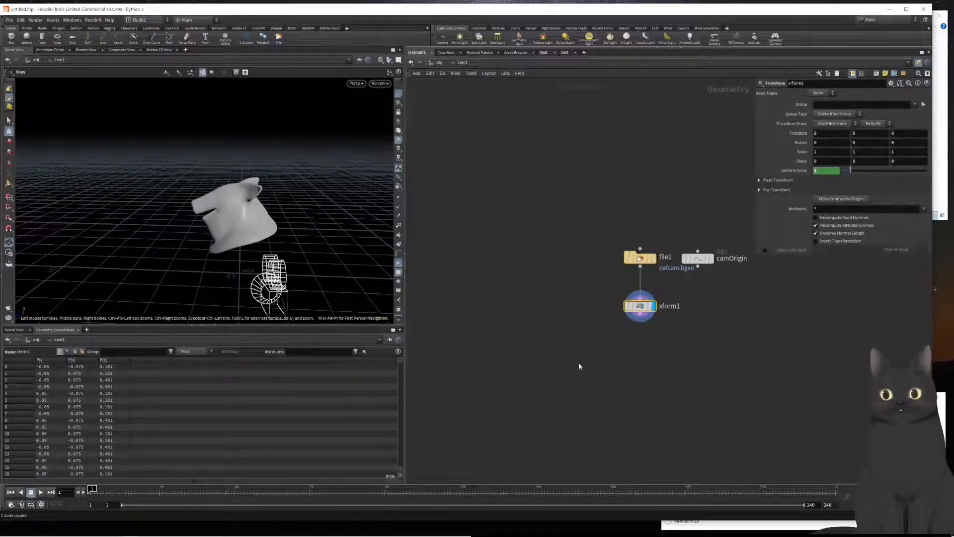
pyautogui.press('u')
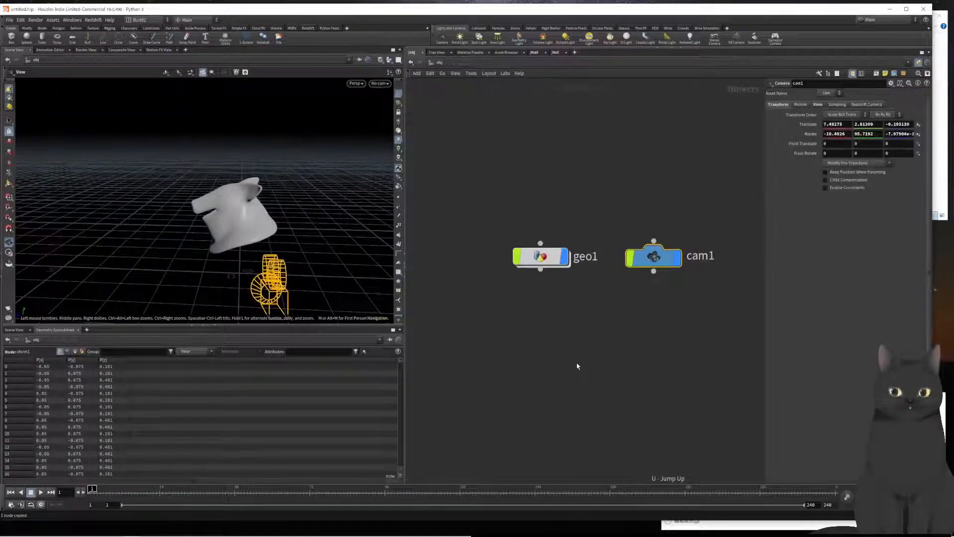
# Inside geo1, connect object_merge1 to the second input of attribwrangle1 and place it beside normal1
pyautogui.doubleClick(542, 263)
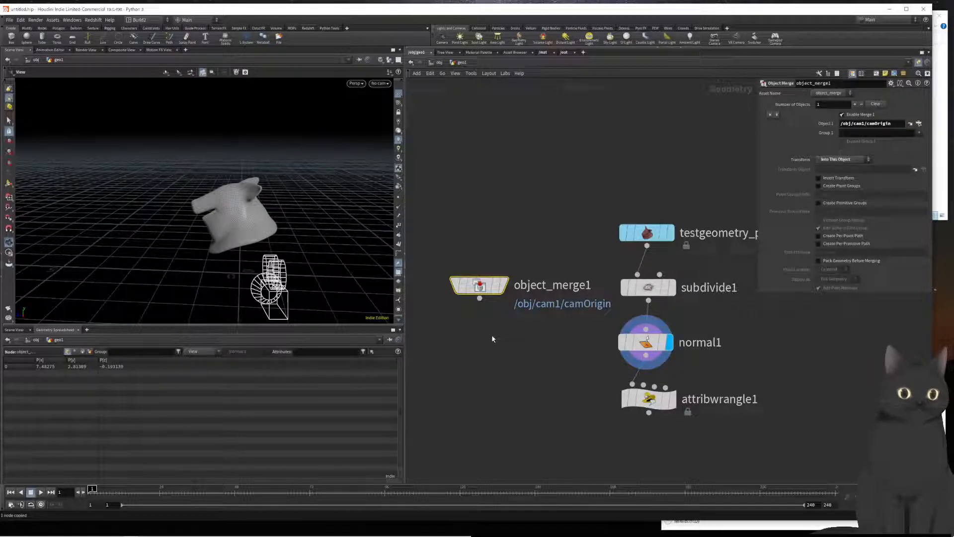
pyautogui.moveTo(480, 300); pyautogui.dragTo(644, 384)
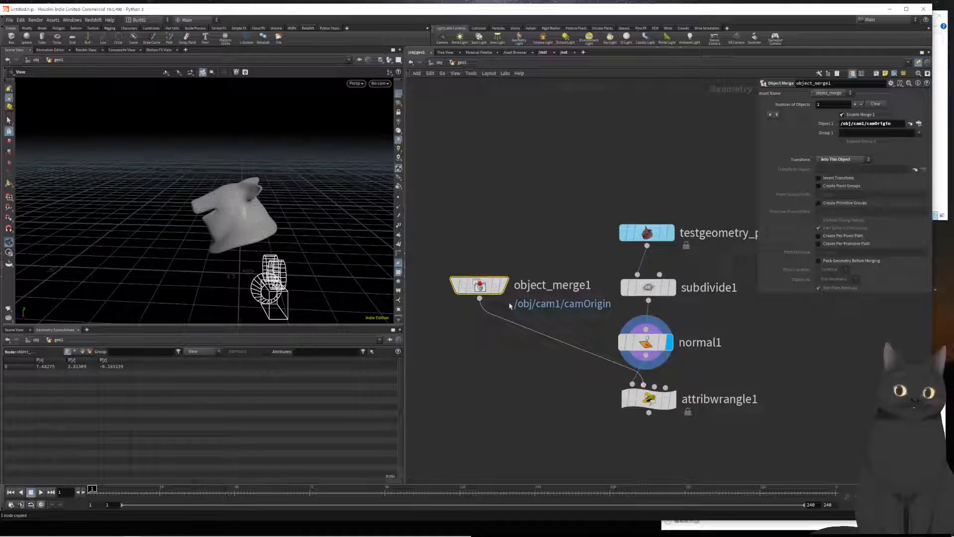
pyautogui.moveTo(479, 285); pyautogui.dragTo(496, 343)
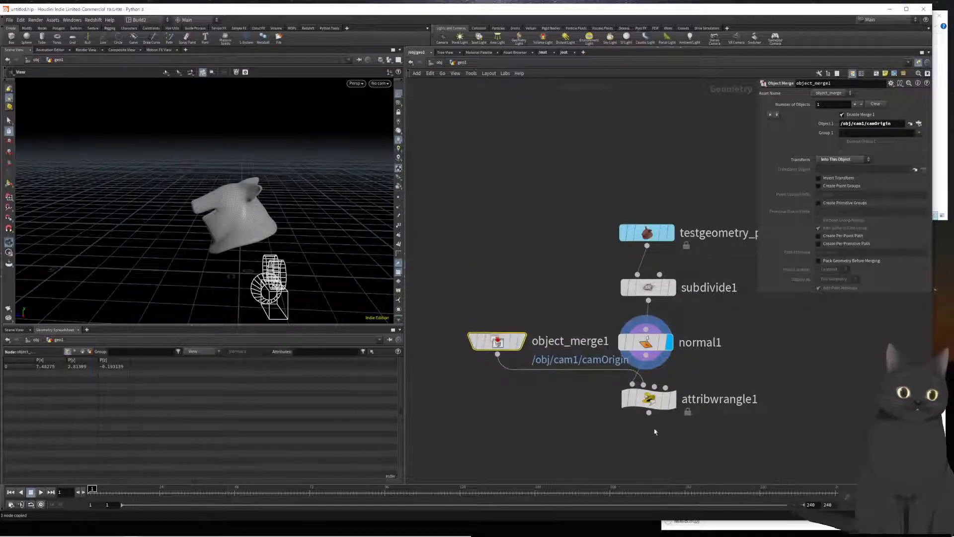
# In attribwrangle1's VEX code, read the camera position with vector camPos = point(1, "P", 0);
pyautogui.click(632, 407)
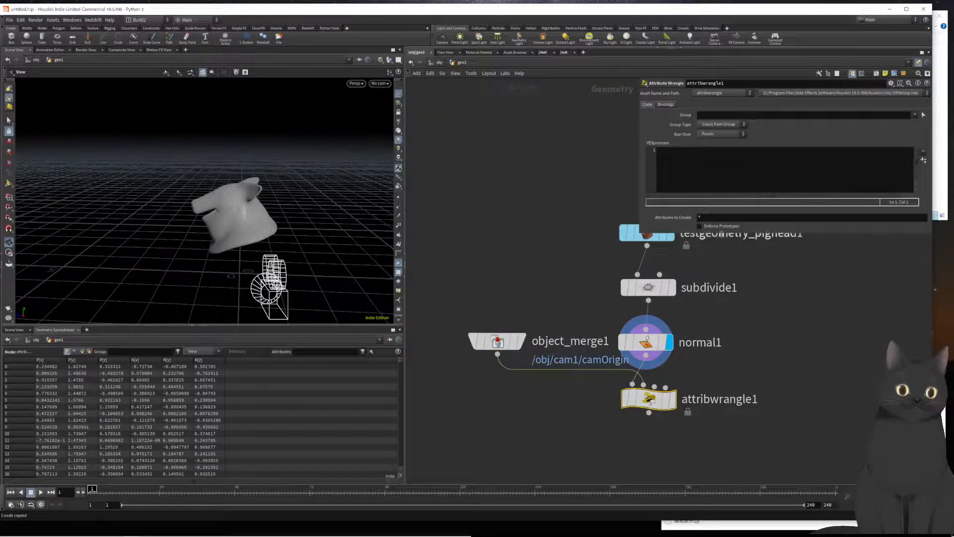
pyautogui.click(717, 171)
pyautogui.write('vec')
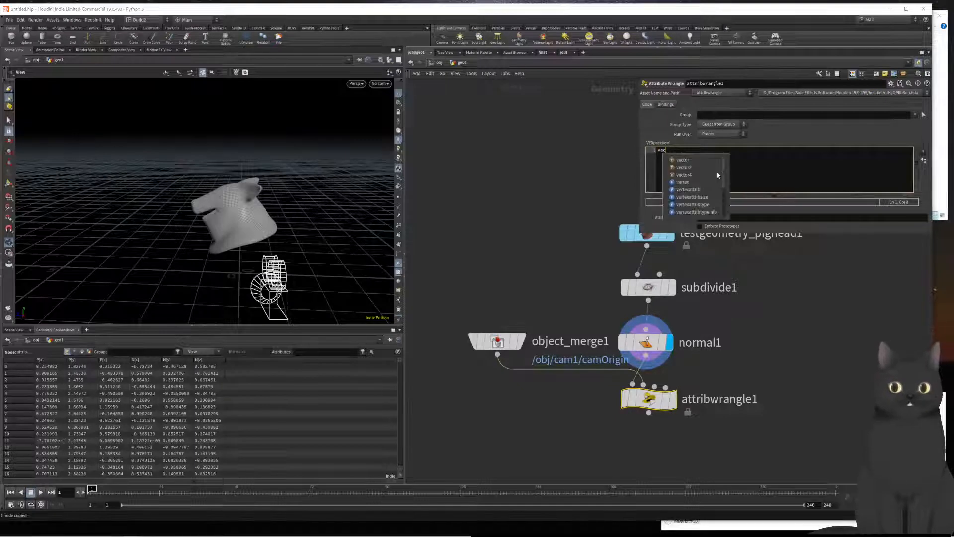
pyautogui.write('tor co')
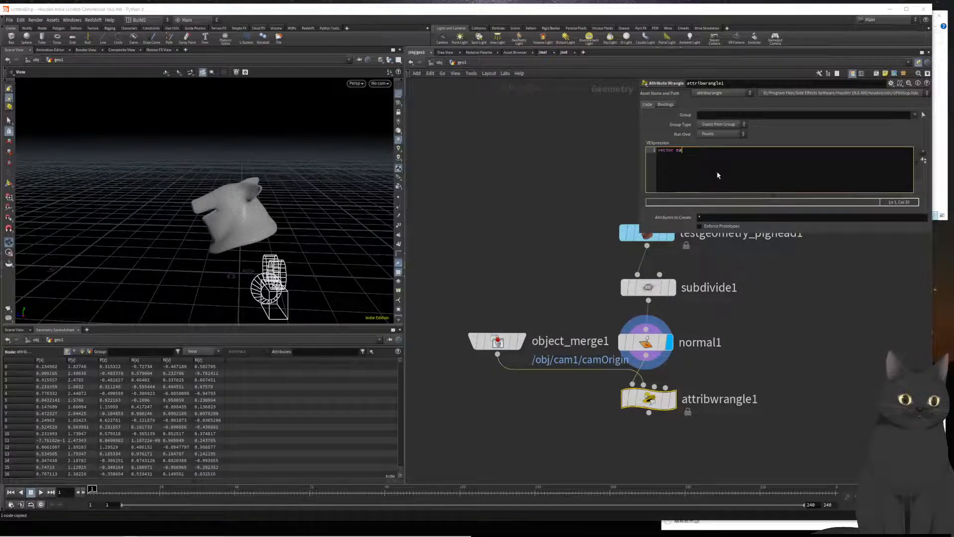
pyautogui.write('mPos = ')
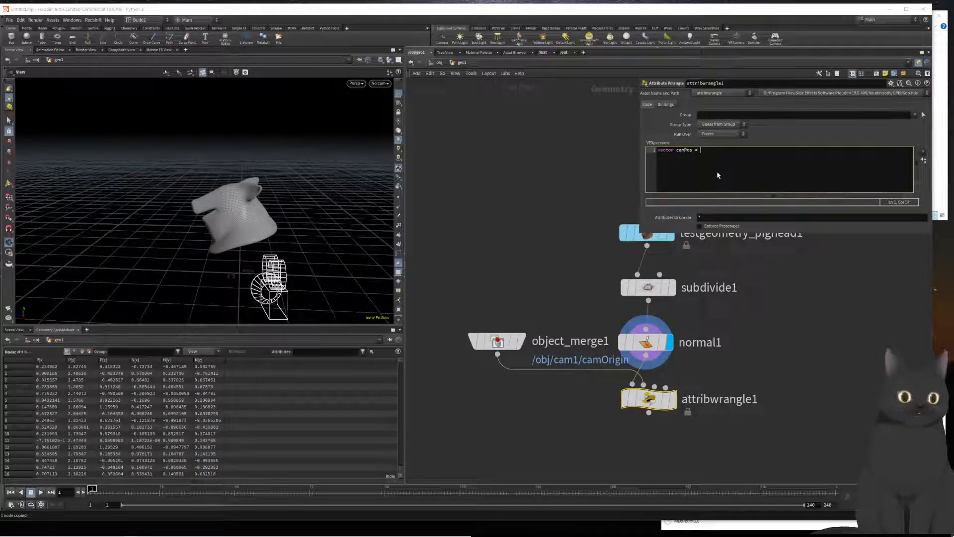
pyautogui.write('point(1, ')
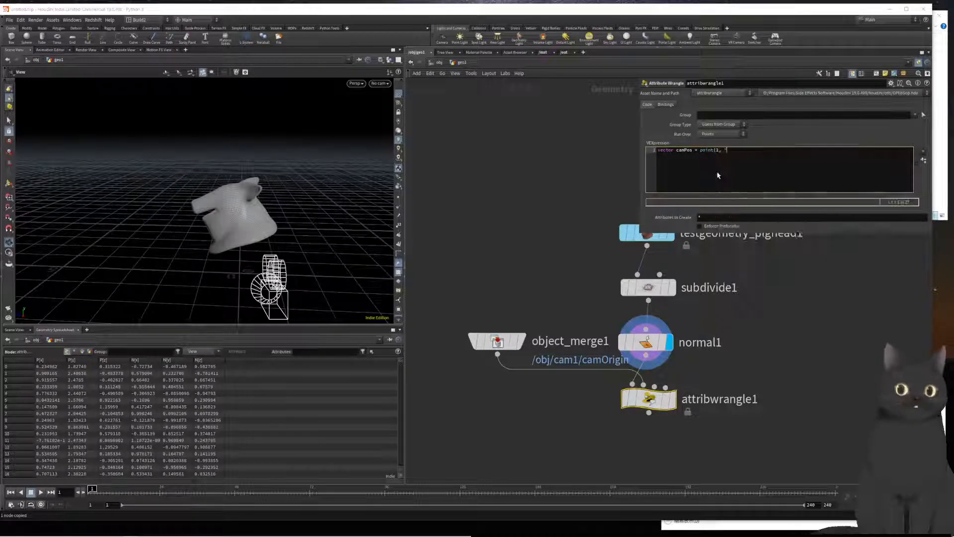
pyautogui.write('"P')
pyautogui.write('P')
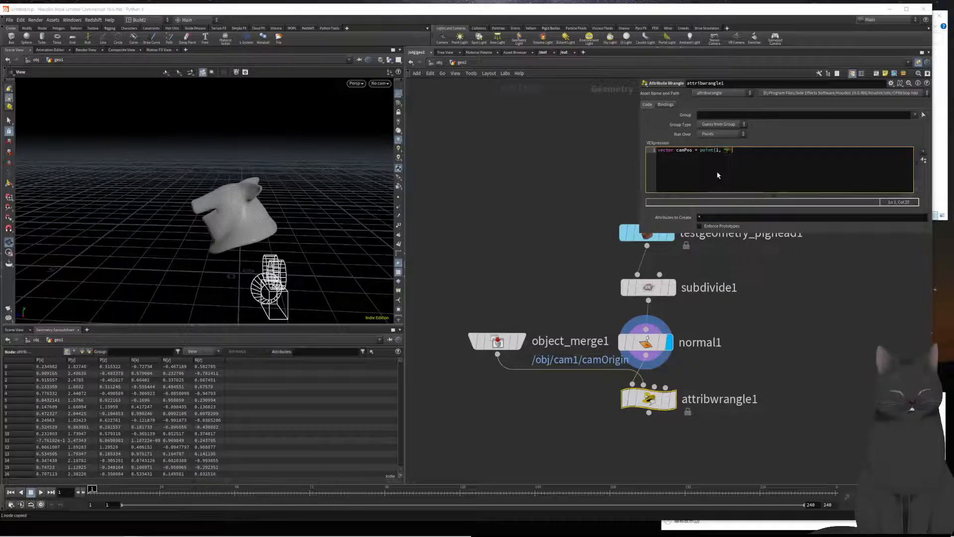
pyautogui.write(',')
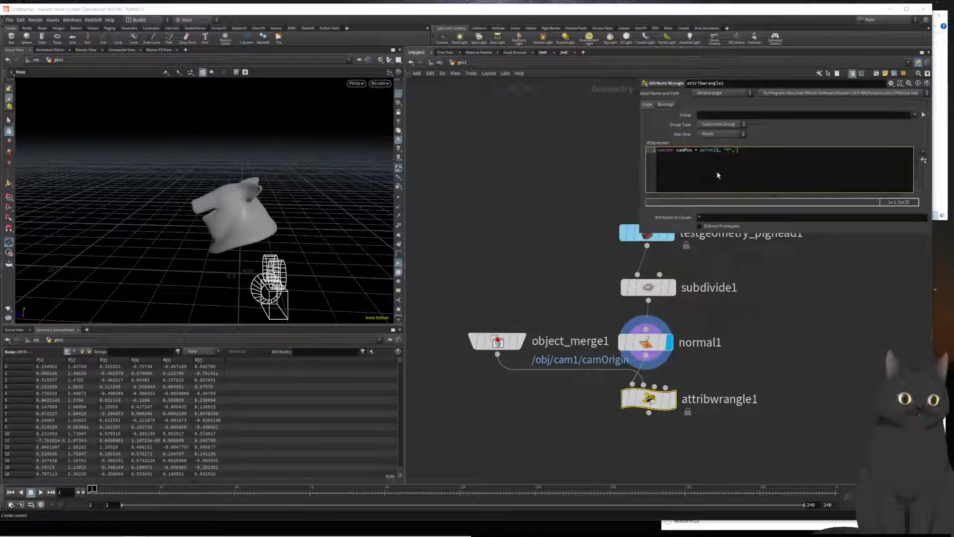
pyautogui.write('0);')
pyautogui.press('Return')
pyautogui.press('Return')
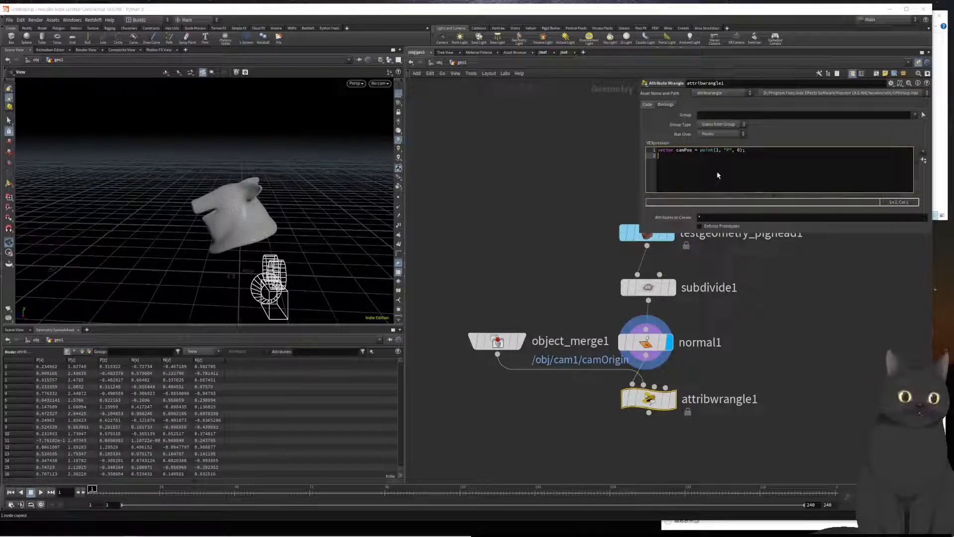
# Add the line vector dir = v@P - camPos; to the wrangle code, separated from the camPos line by a blank line
pyautogui.write('vvec')
pyautogui.press('BackSpace')
pyautogui.press('BackSpace')
pyautogui.press('BackSpace')
pyautogui.press('BackSpace')
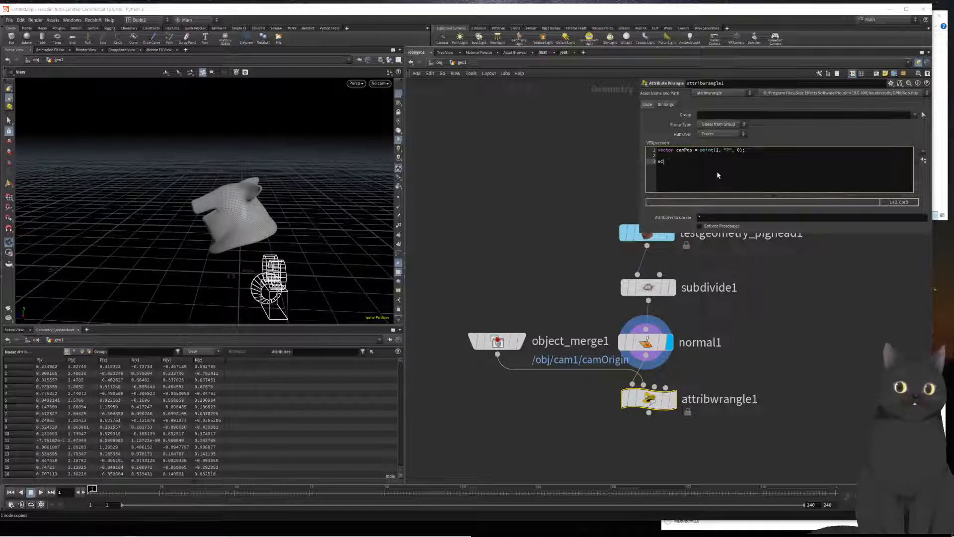
pyautogui.write('vector')
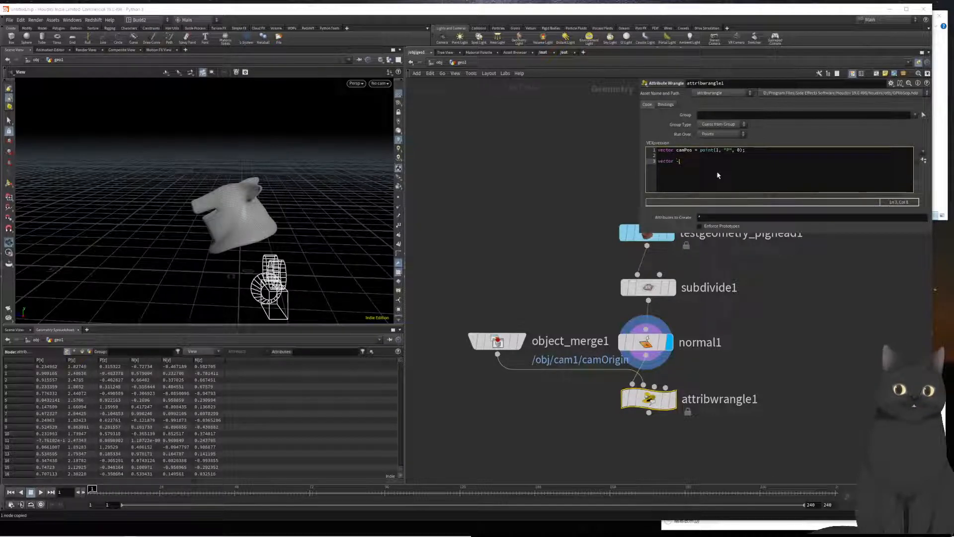
pyautogui.write(' dir')
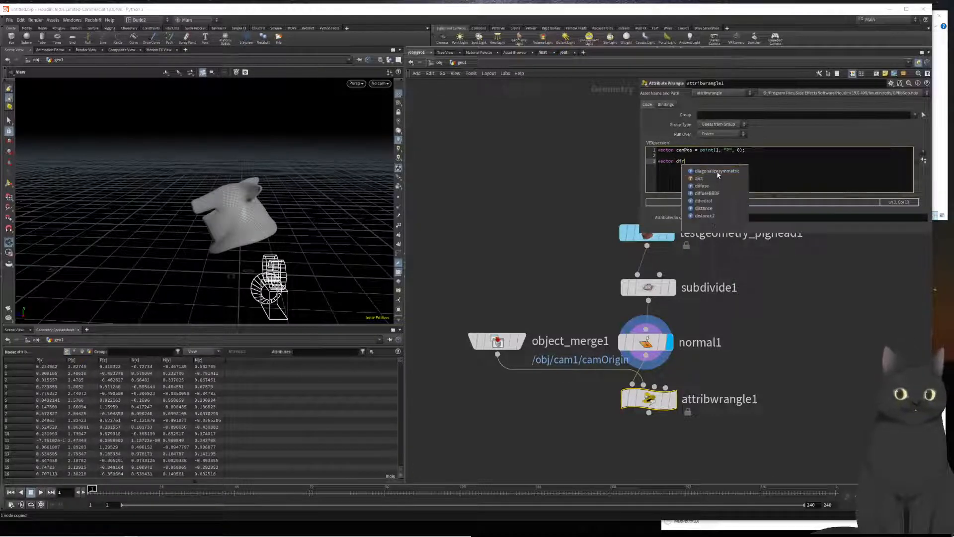
pyautogui.write(' = ')
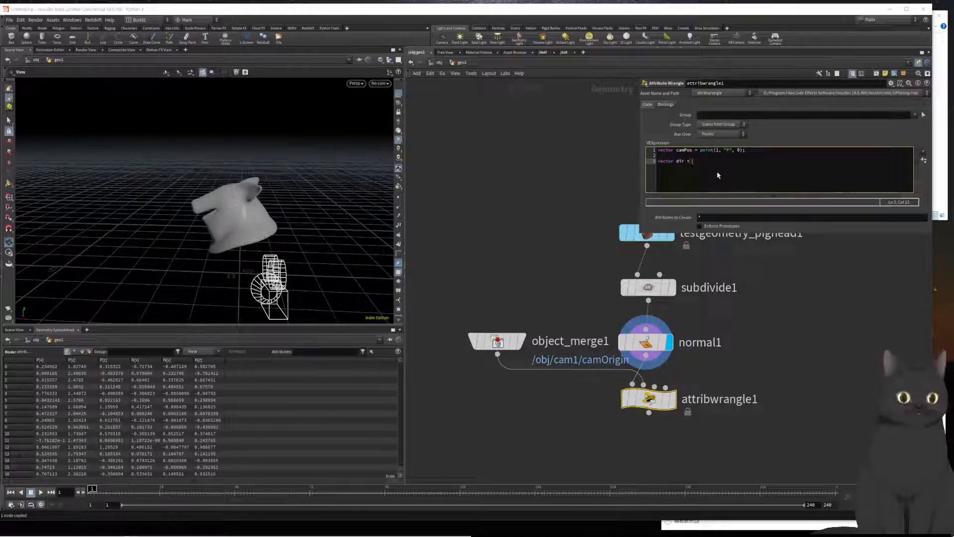
pyautogui.write('ve')
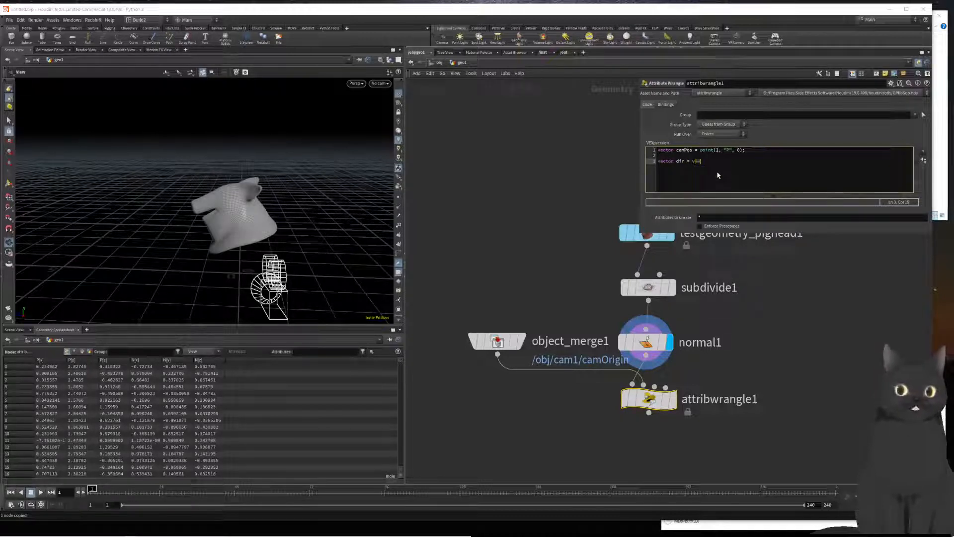
pyautogui.write('P - camP')
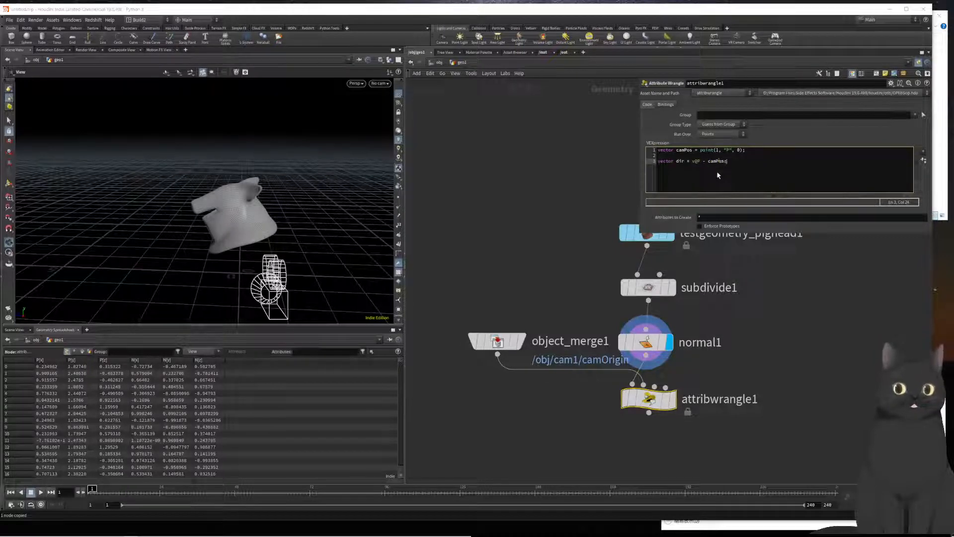
pyautogui.write('os;')
pyautogui.press('Return')
# Normalize the direction vector in the wrangle with dir = normalize(dir);
pyautogui.write('dir = ')
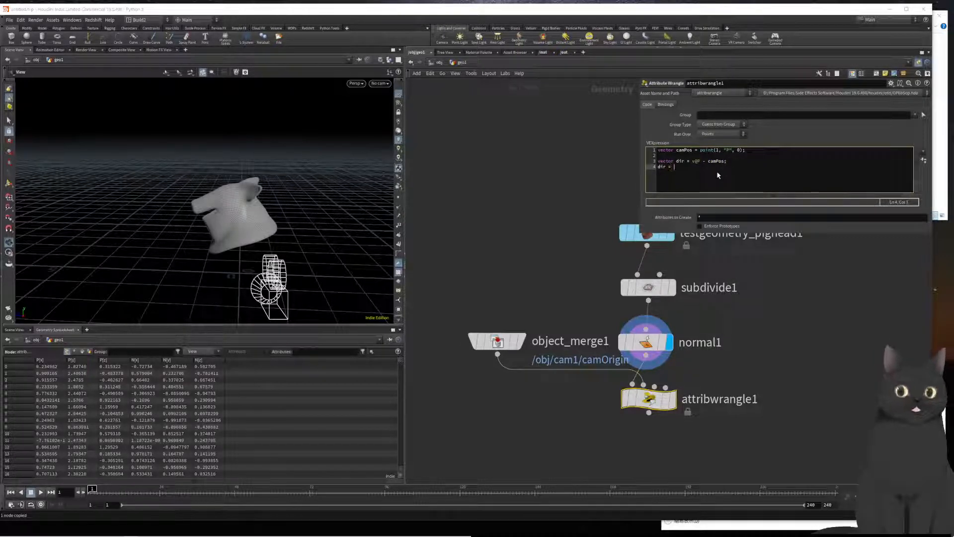
pyautogui.write('norma')
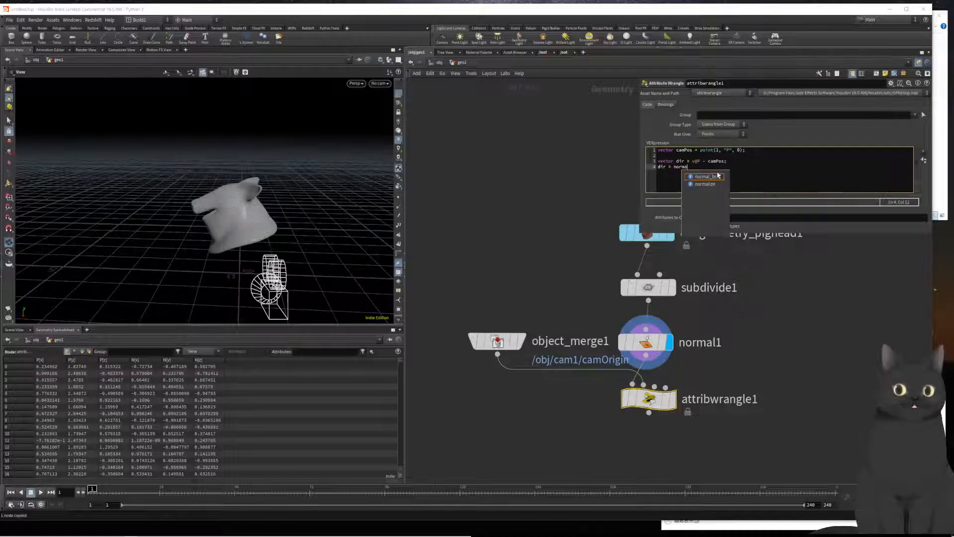
pyautogui.write('lize(')
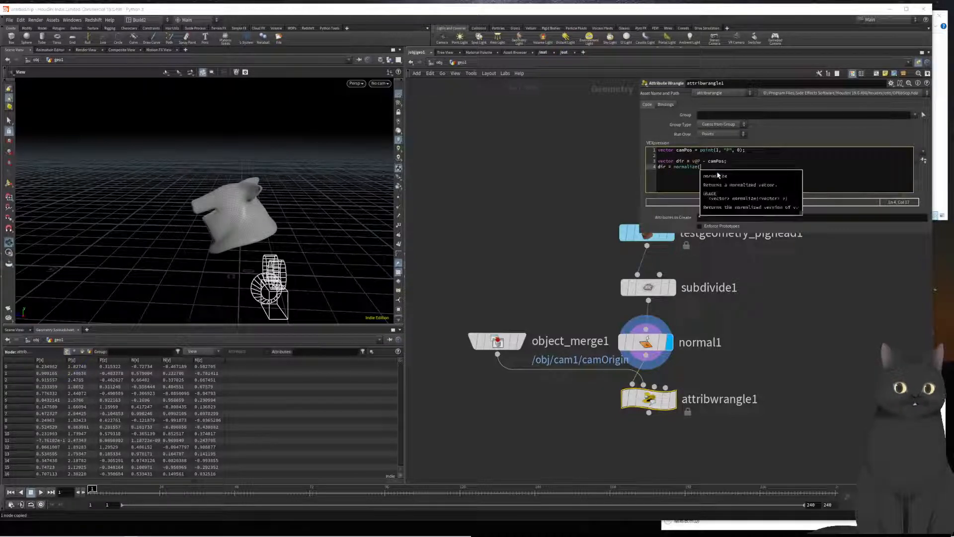
pyautogui.write('dir);')
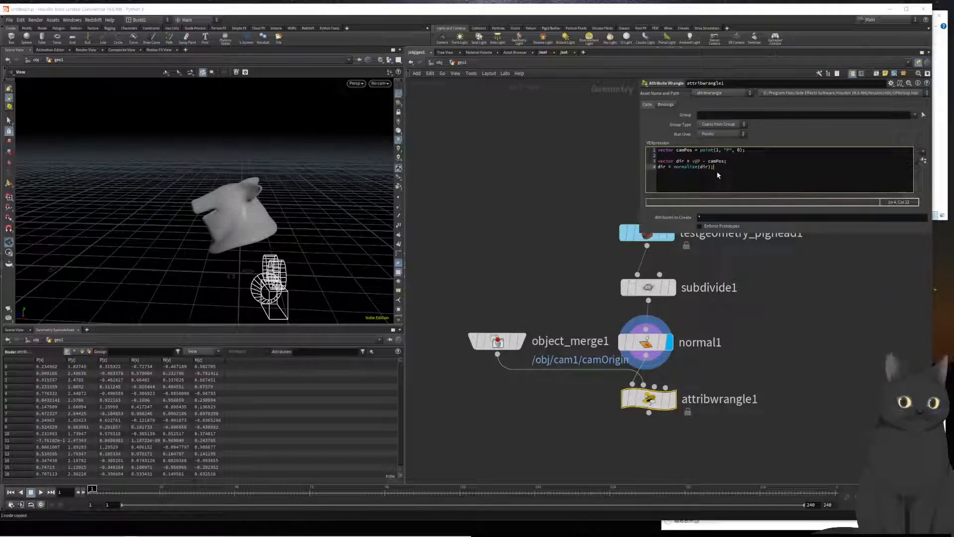
# Export the direction as a point attribute with v@dir = dir; after a blank line and commit the wrangle code
pyautogui.press('Return')
pyautogui.press('Return')
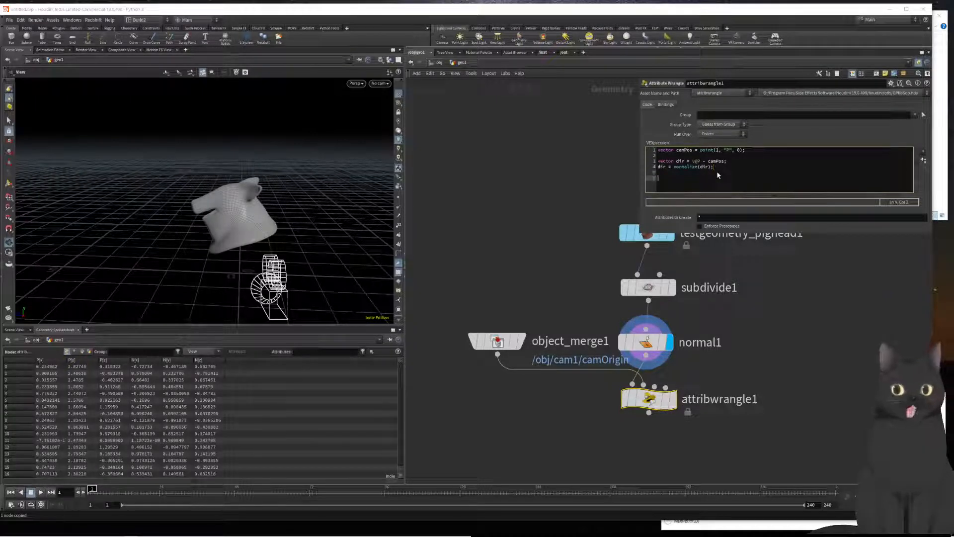
pyautogui.write('v@')
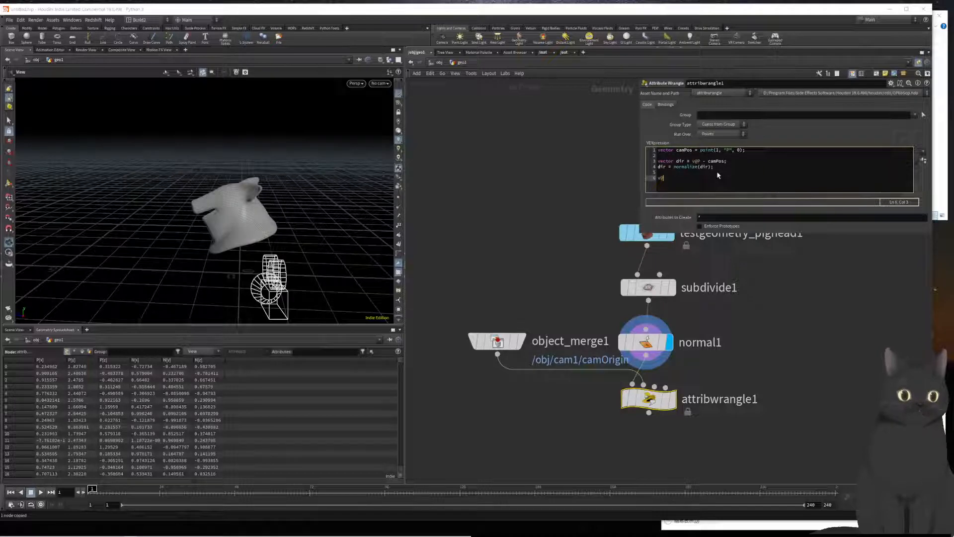
pyautogui.write('dir -=')
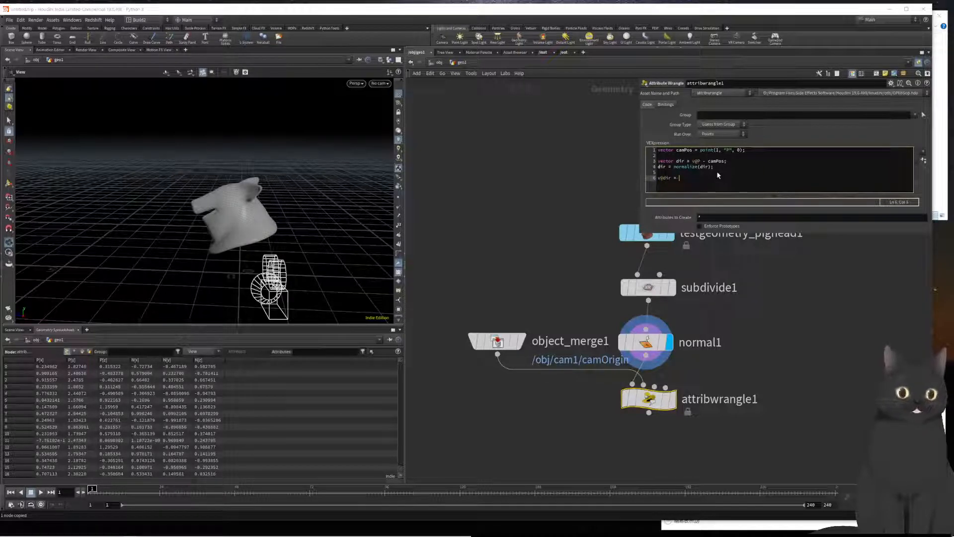
pyautogui.write(' dir')
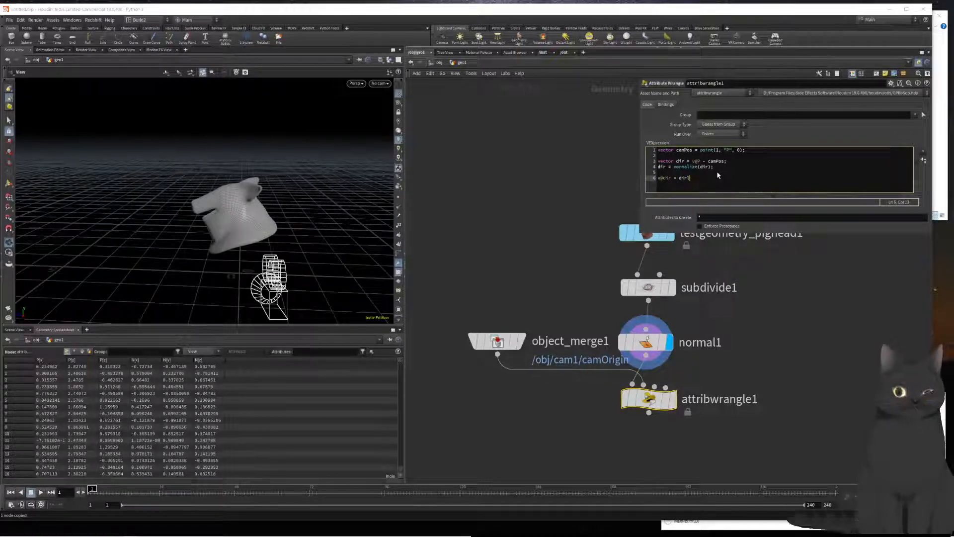
pyautogui.write(';')
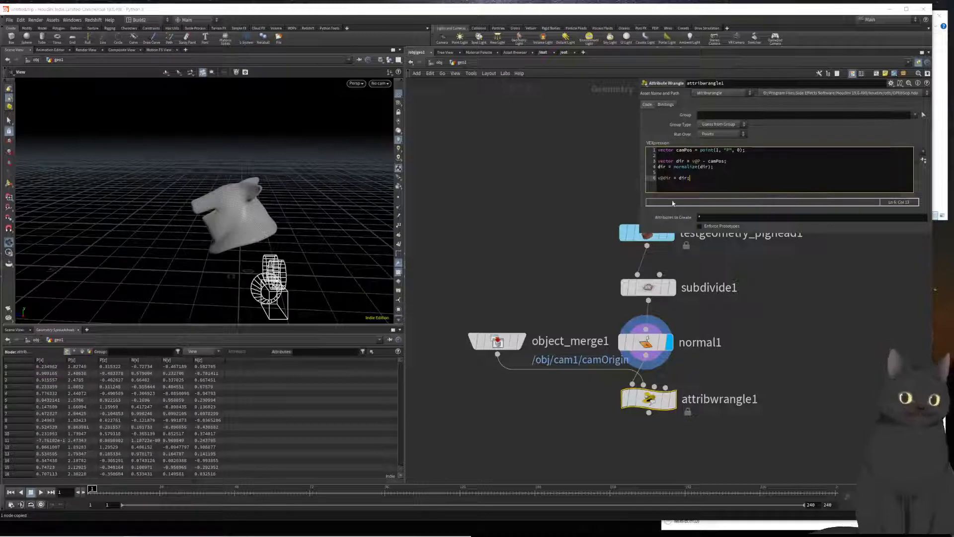
pyautogui.click(563, 232)
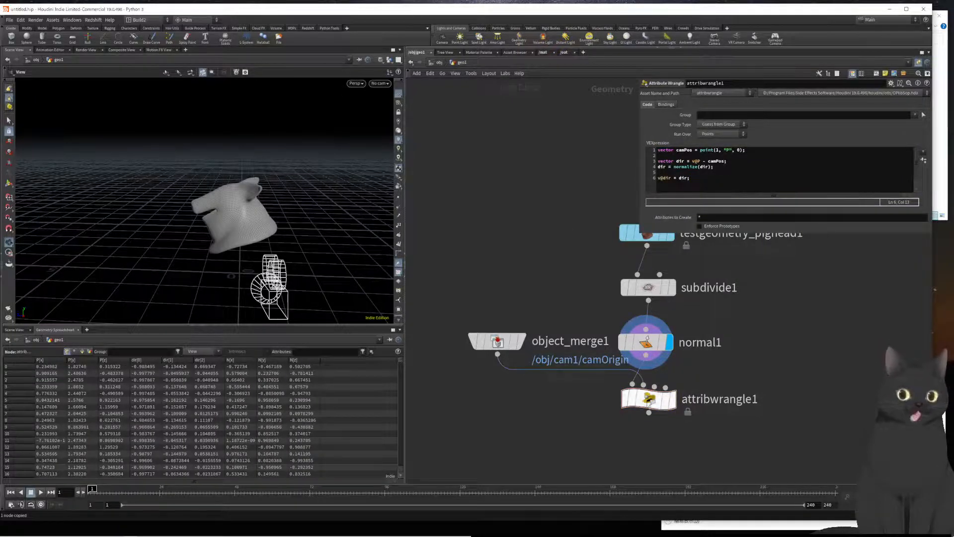
# Make attribwrangle1 the displayed node and turn on a viewport visualizer for its dir attribute
pyautogui.moveTo(644, 404)
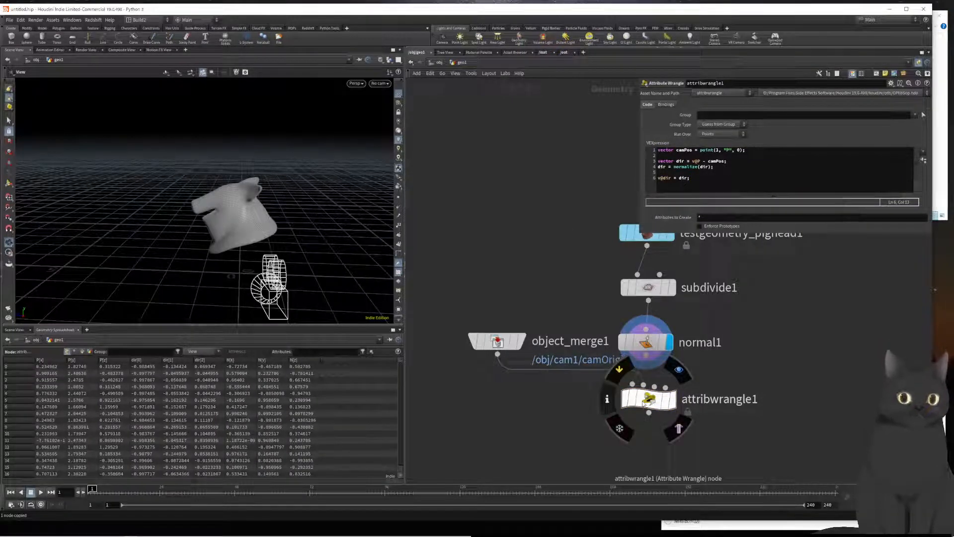
pyautogui.press('r')
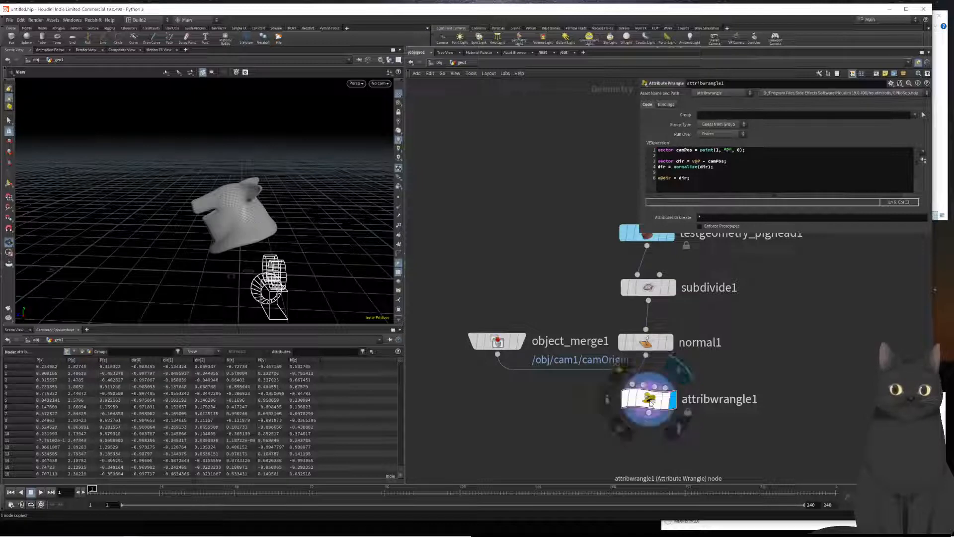
pyautogui.middleClick(651, 402)
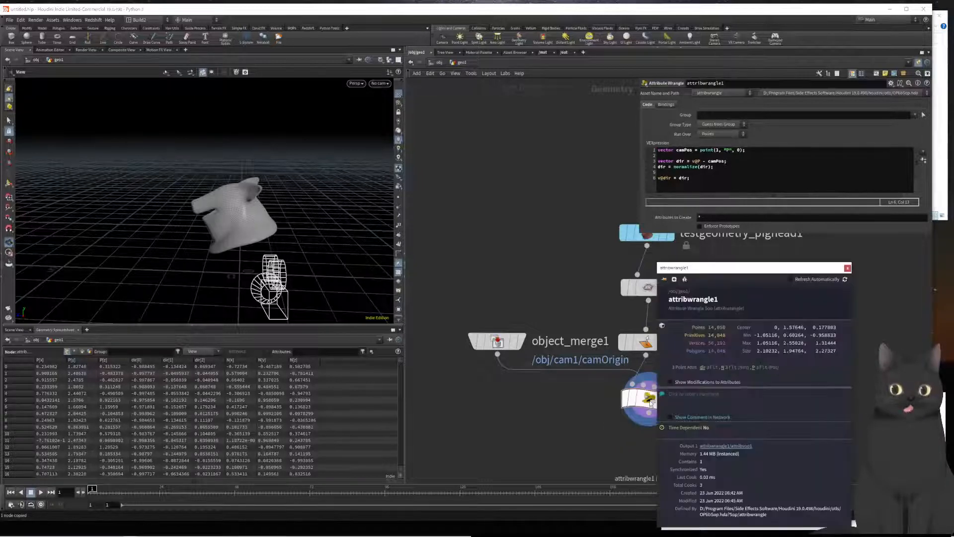
pyautogui.click(702, 368)
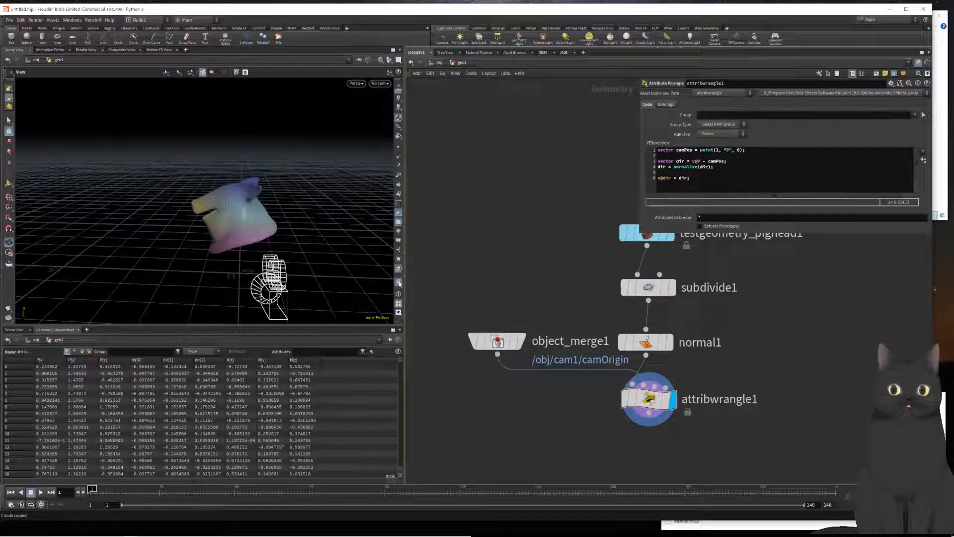
# Change the dir visualizer's type to Marker with the Vector Trail style, and close its editor
pyautogui.click(398, 281)
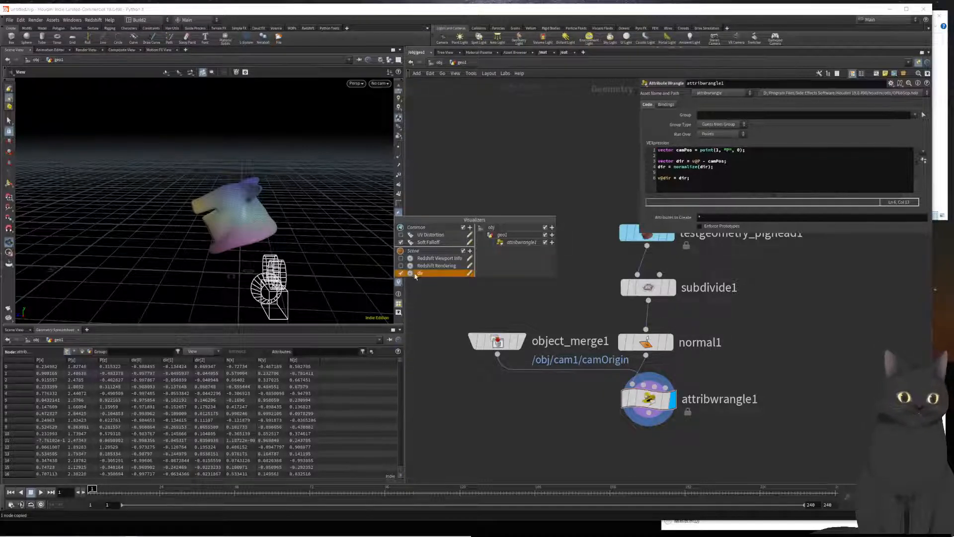
pyautogui.click(469, 273)
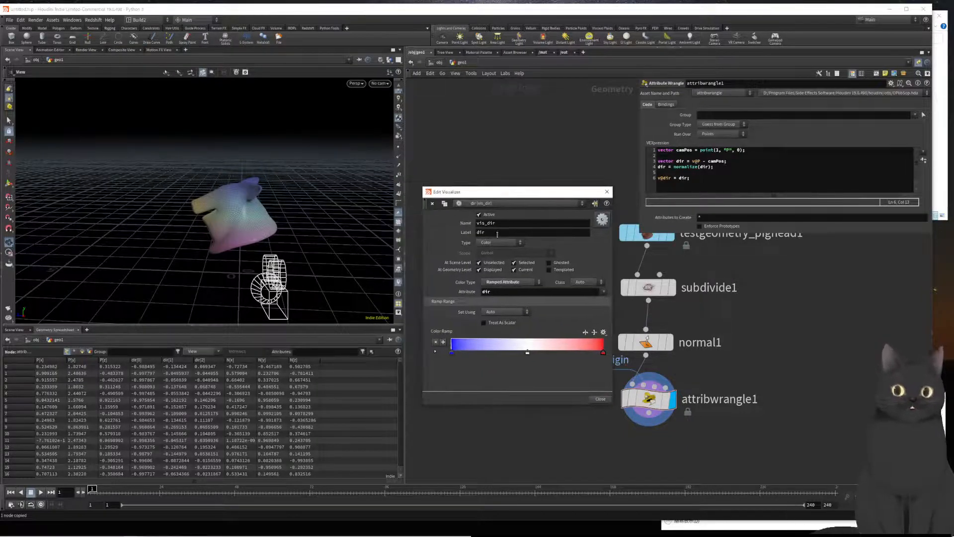
pyautogui.click(500, 242)
pyautogui.click(494, 251)
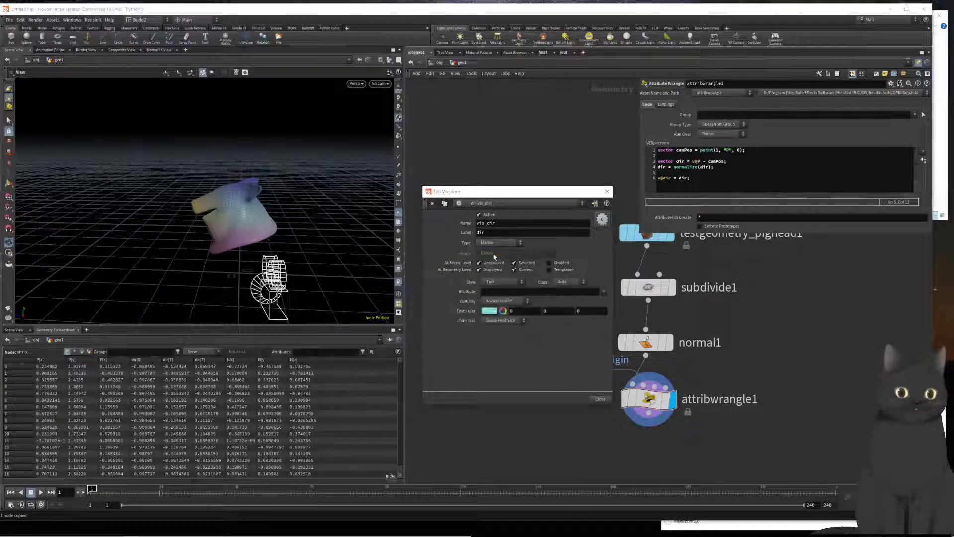
pyautogui.click(495, 281)
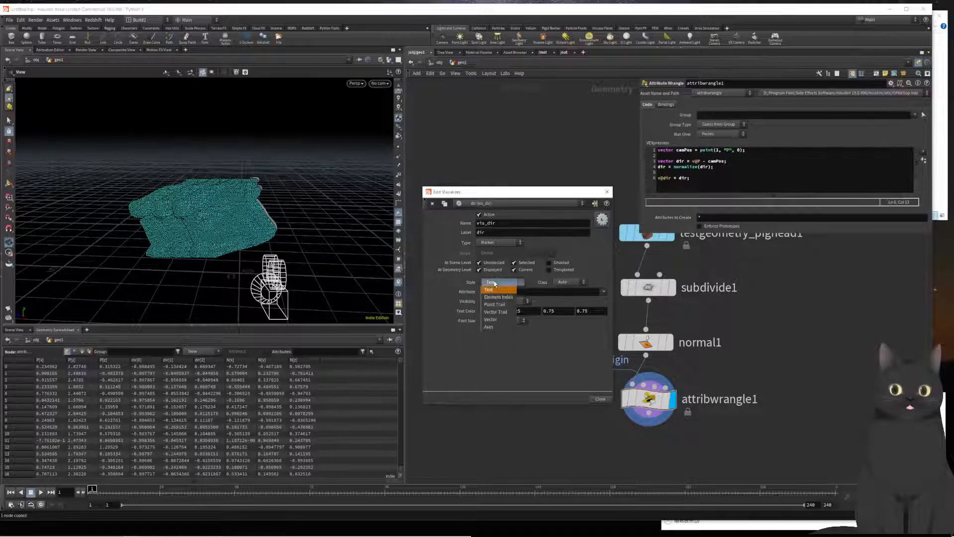
pyautogui.click(494, 311)
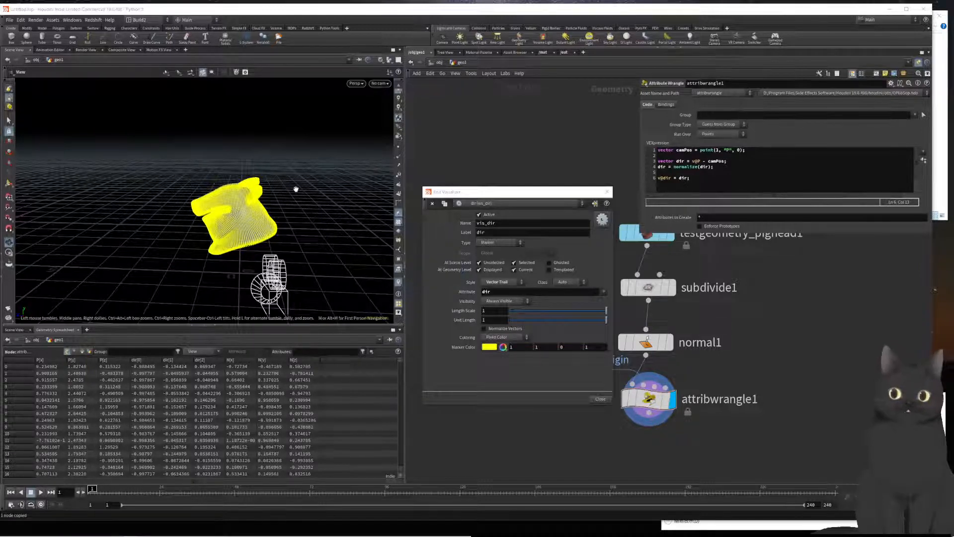
pyautogui.moveTo(294, 187); pyautogui.dragTo(376, 291)
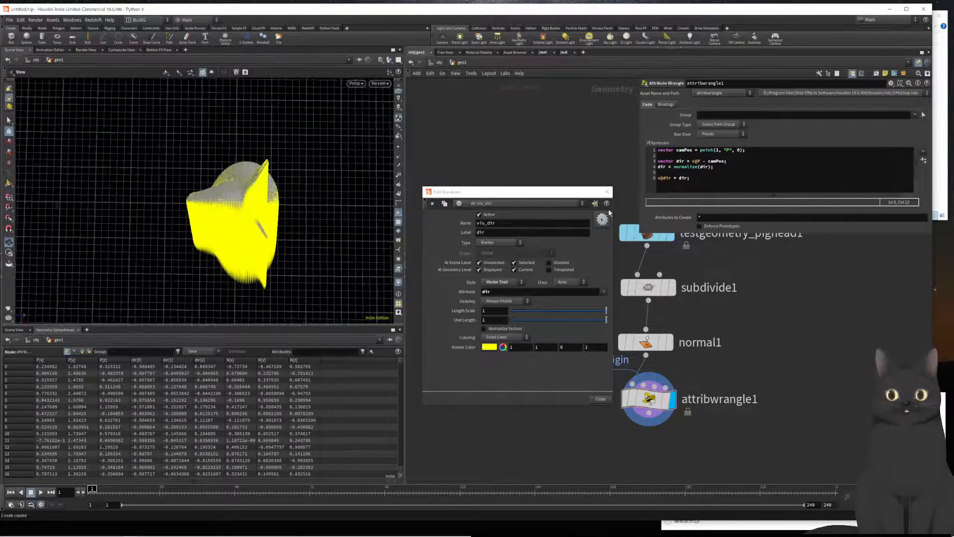
pyautogui.click(607, 191)
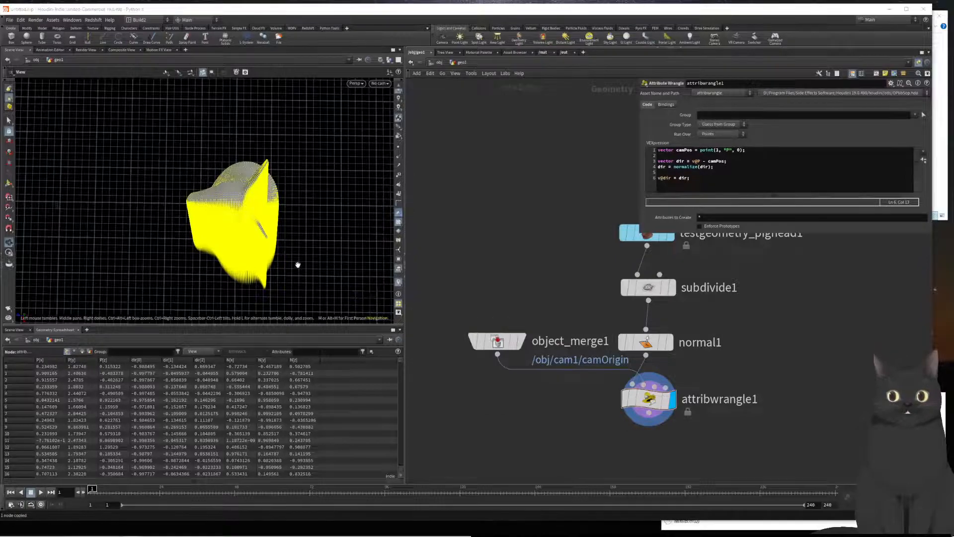
pyautogui.moveTo(297, 266); pyautogui.dragTo(271, 200)
# Add a Transform node after object_merge1, feeding into attribwrangle1
pyautogui.click(497, 342)
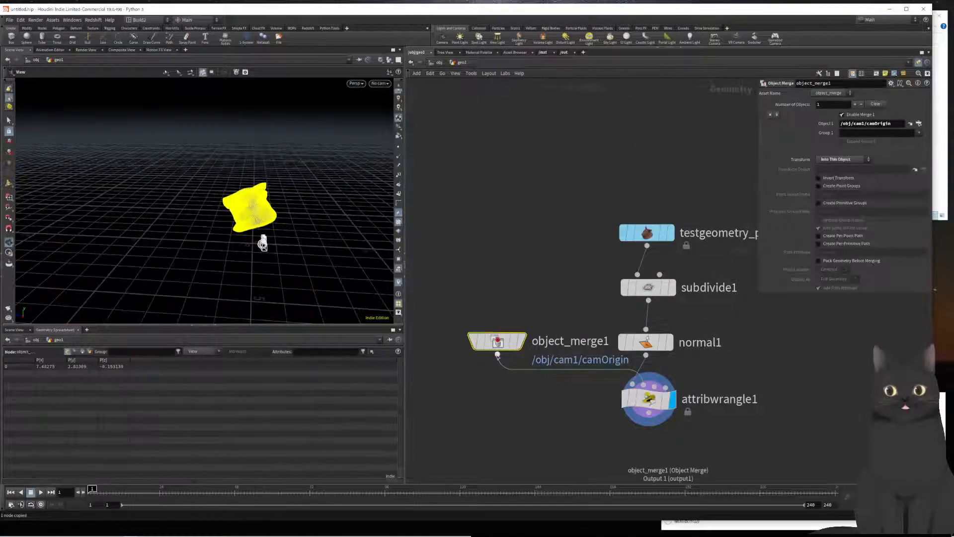
pyautogui.press('Tab')
pyautogui.write('trab')
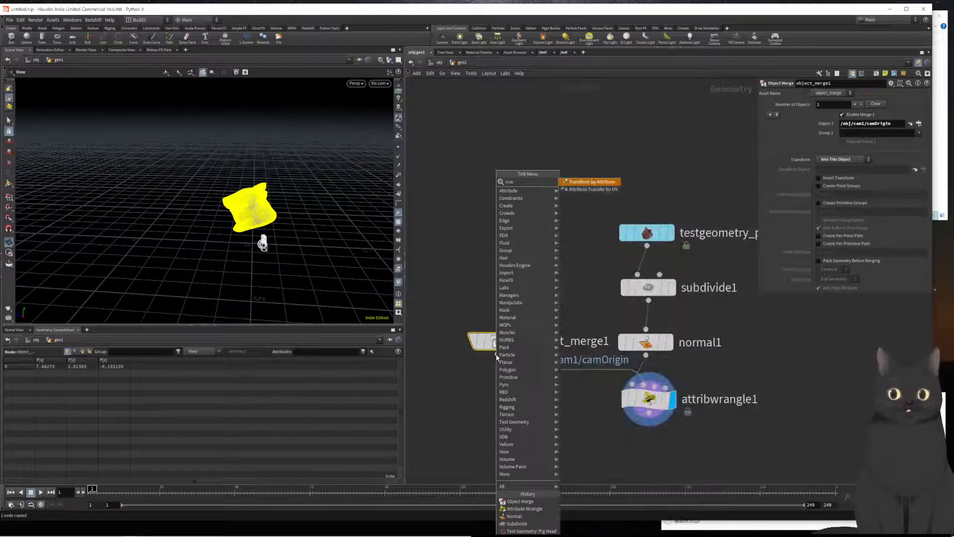
pyautogui.press('BackSpace')
pyautogui.press('BackSpace')
pyautogui.press('BackSpace')
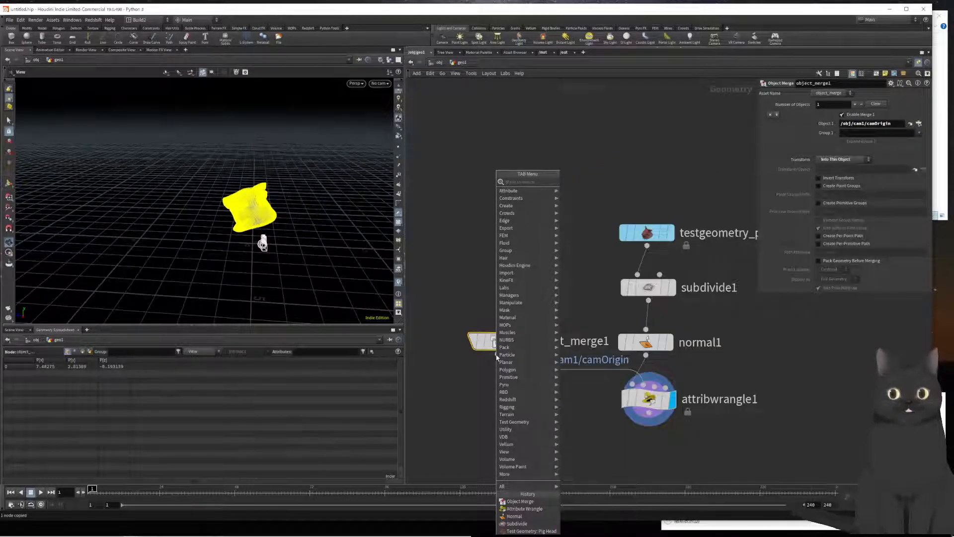
pyautogui.write('rans')
pyautogui.press('Return')
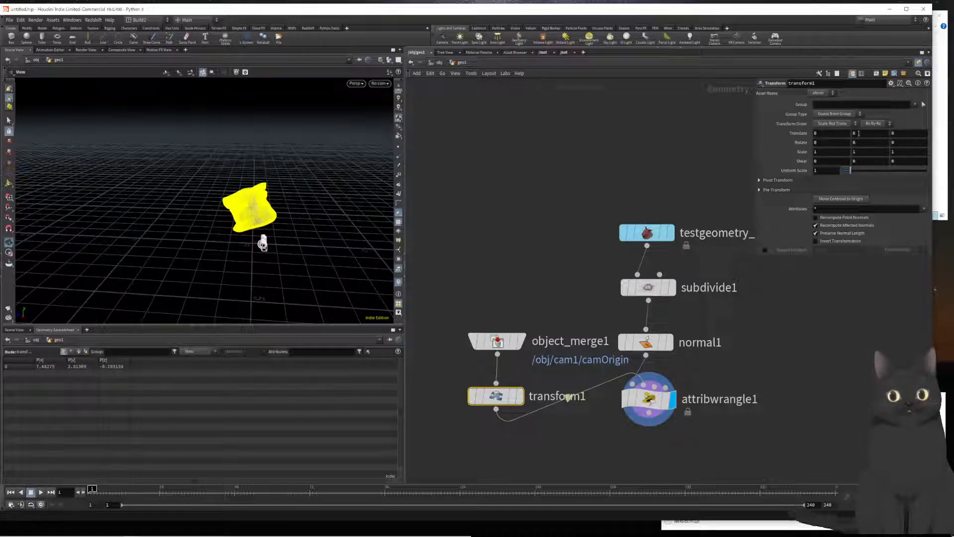
# Try raising the camera point with transform1's Y translate at 5.1, and undo the change
pyautogui.moveTo(859, 133); pyautogui.dragTo(895, 151, button='middle')
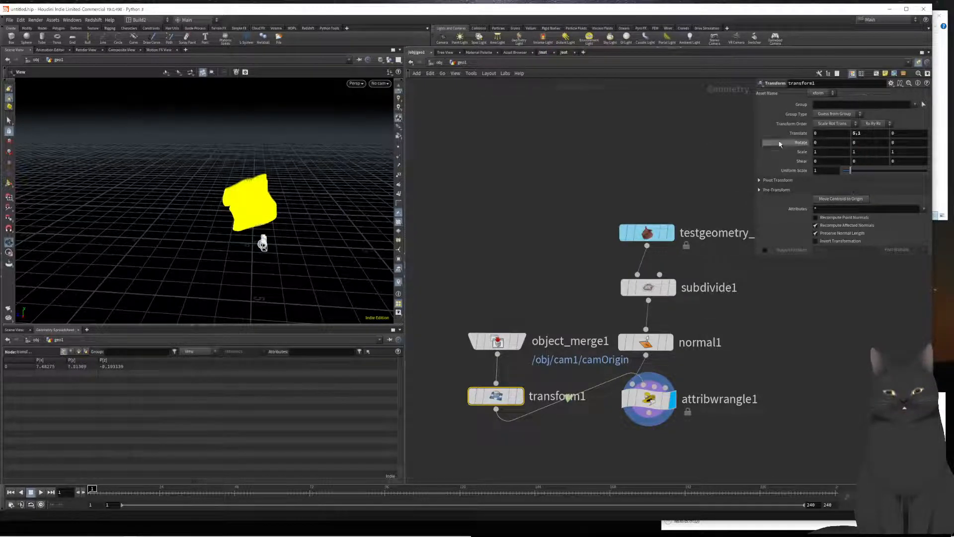
pyautogui.click(571, 175)
pyautogui.hotkey('ctrl', 'z')
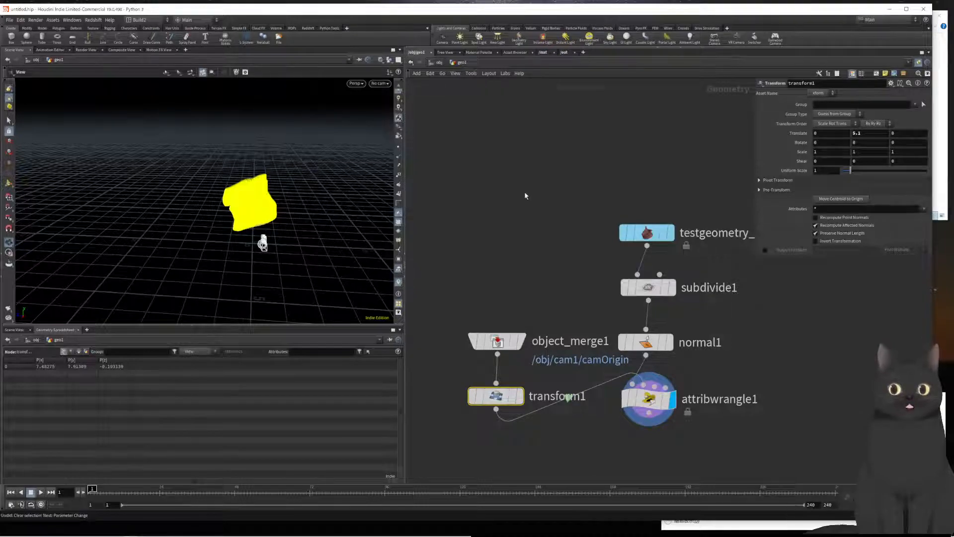
pyautogui.hotkey('ctrl', 'z')
# Look through cam1 and orbit out of its view to compare the dir vector trails with the camera direction
pyautogui.moveTo(230, 240); pyautogui.dragTo(177, 245)
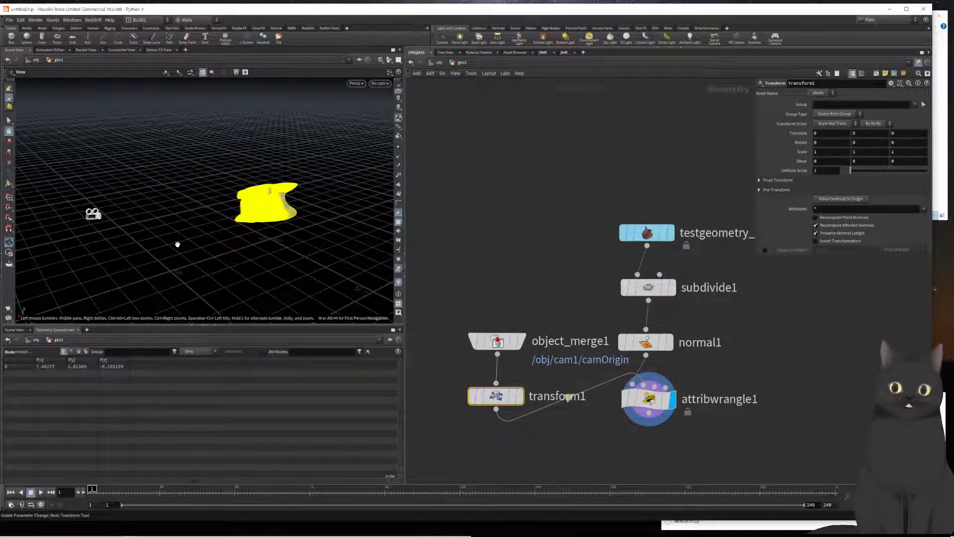
pyautogui.click(381, 84)
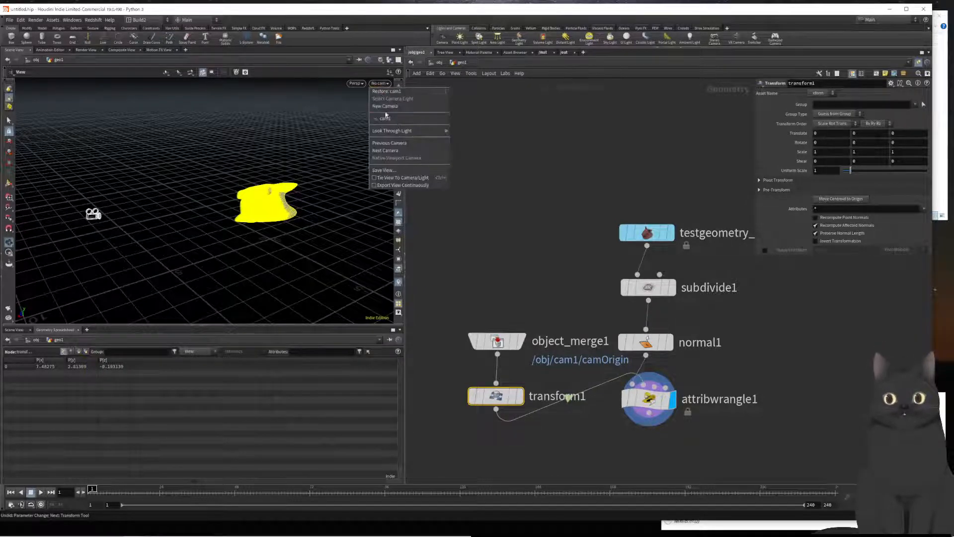
pyautogui.click(385, 118)
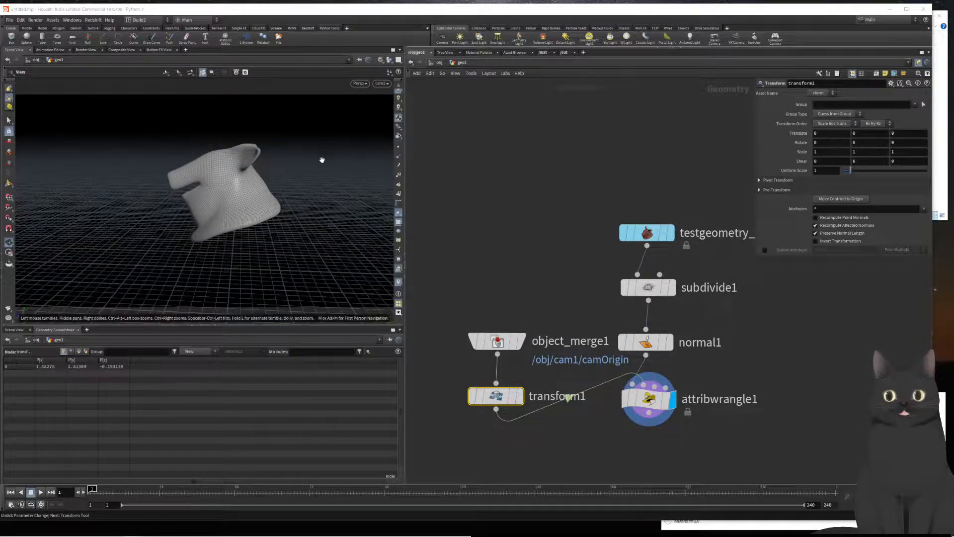
pyautogui.moveTo(211, 201)
pyautogui.mouseDown()
pyautogui.moveTo(171, 205)
pyautogui.moveTo(244, 203)
pyautogui.moveTo(198, 204)
pyautogui.mouseUp()
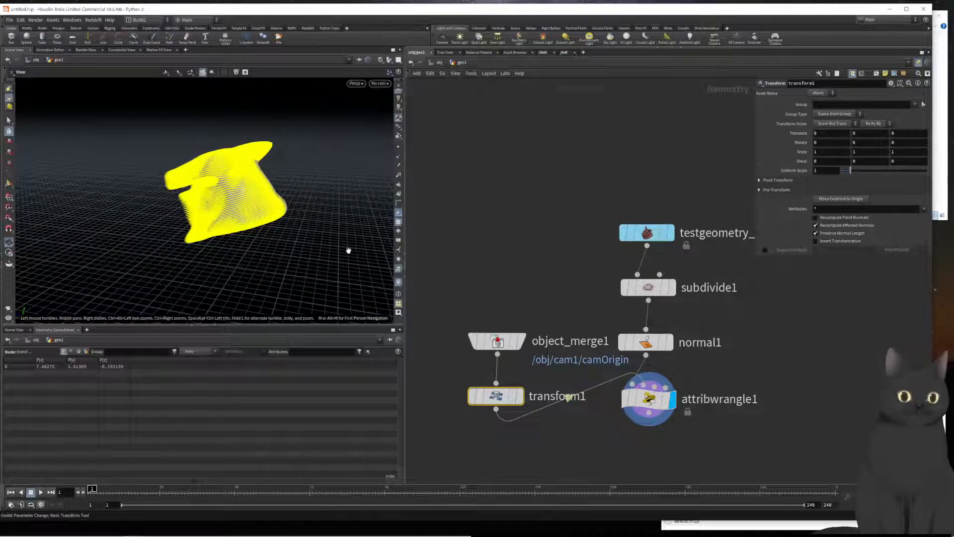
pyautogui.moveTo(203, 220); pyautogui.dragTo(203, 222)
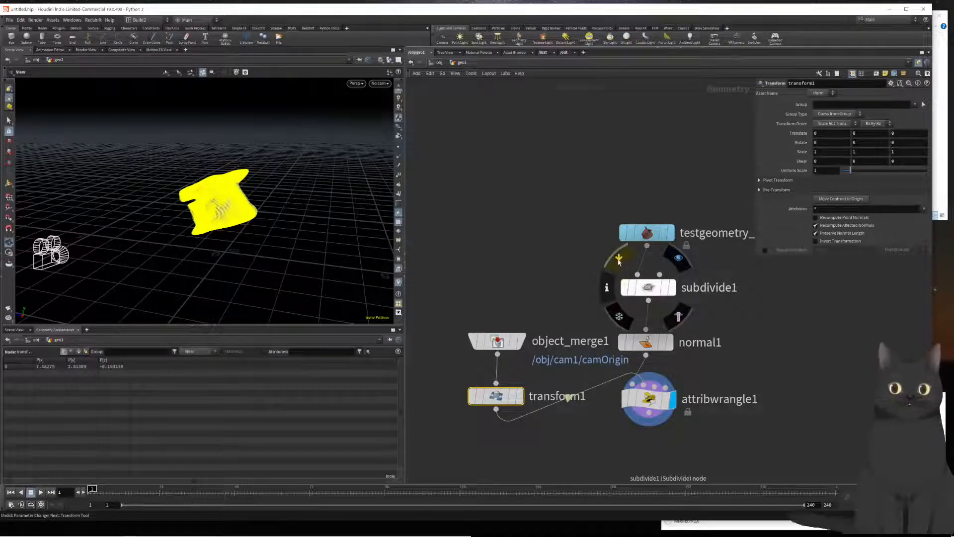
# Bypass subdivide1 and display the pig head's point normals alongside the dir trails in the viewport
pyautogui.click(616, 258)
pyautogui.moveTo(233, 204); pyautogui.dragTo(332, 229)
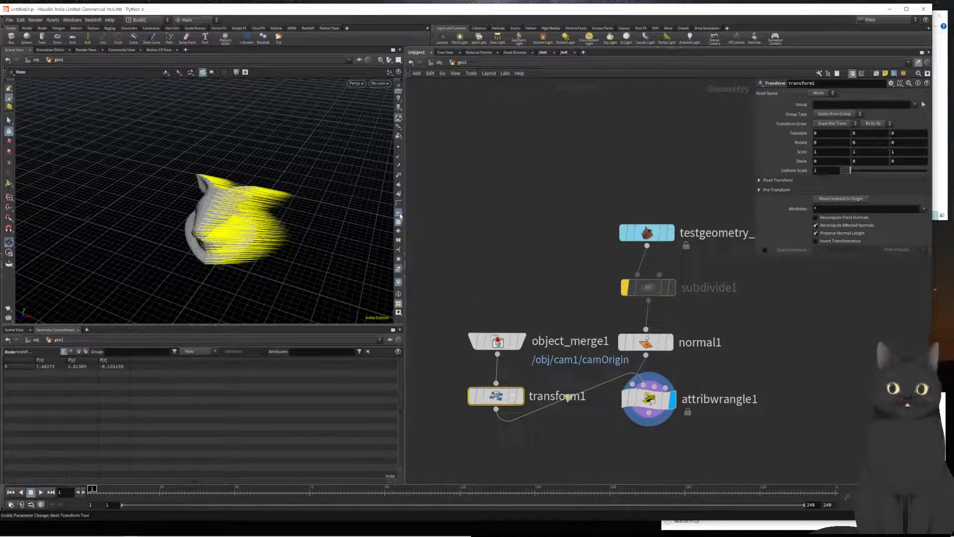
pyautogui.scroll(2, 399, 216)
pyautogui.click(398, 198)
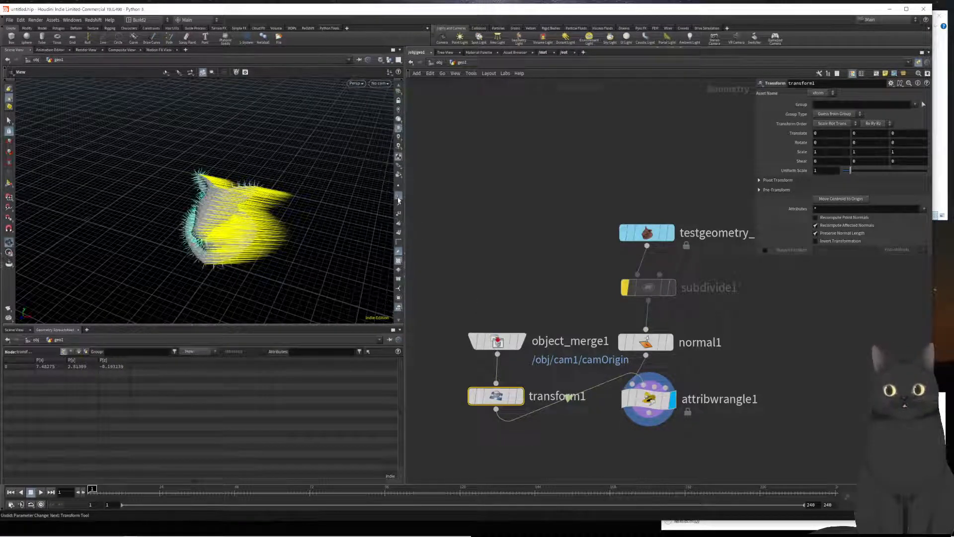
pyautogui.moveTo(282, 224); pyautogui.dragTo(201, 218)
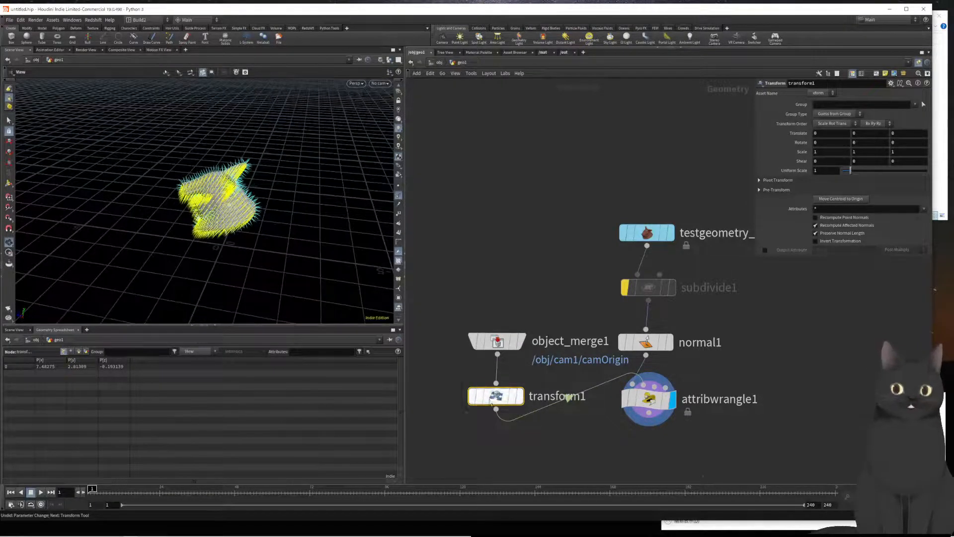
# Move the attribwrangle1 node down in the network, below normal1 and transform1
pyautogui.moveTo(660, 402); pyautogui.dragTo(668, 445)
pyautogui.moveTo(754, 412); pyautogui.dragTo(720, 335, button='middle')
pyautogui.scroll(-2, 683, 373)
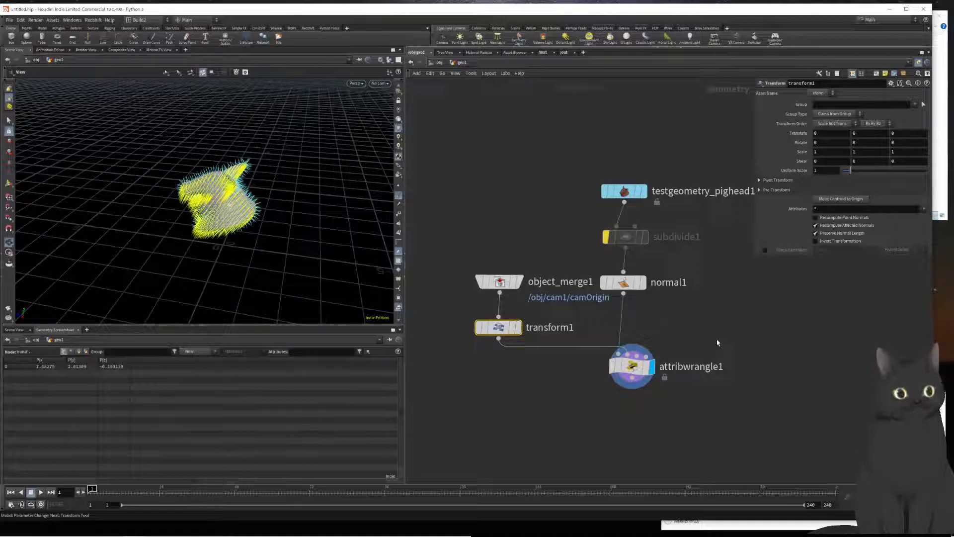
# Add f@val = dot(@N, dir); to attribwrangle1's code after a blank line
pyautogui.moveTo(718, 342); pyautogui.dragTo(611, 401)
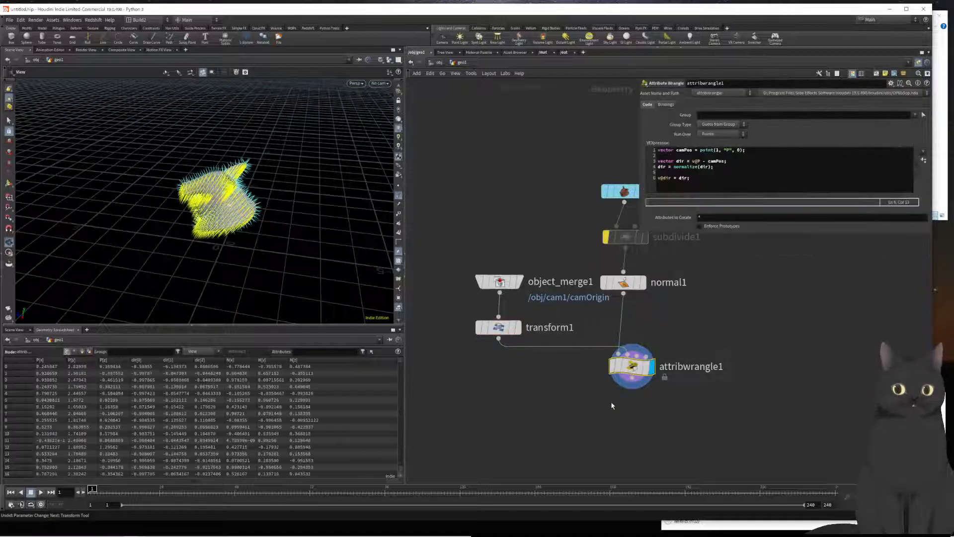
pyautogui.click(738, 182)
pyautogui.press('Return')
pyautogui.press('Return')
pyautogui.write('f')
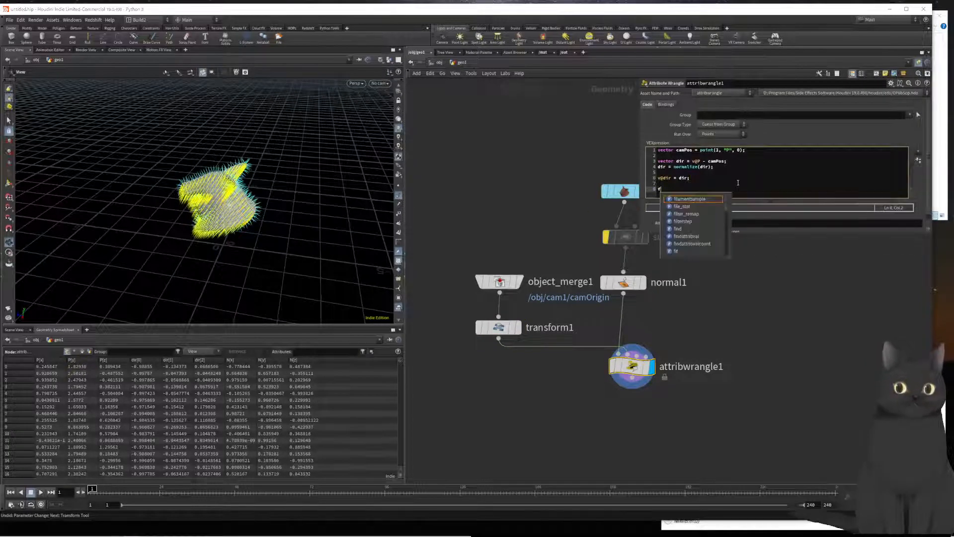
pyautogui.write('@val')
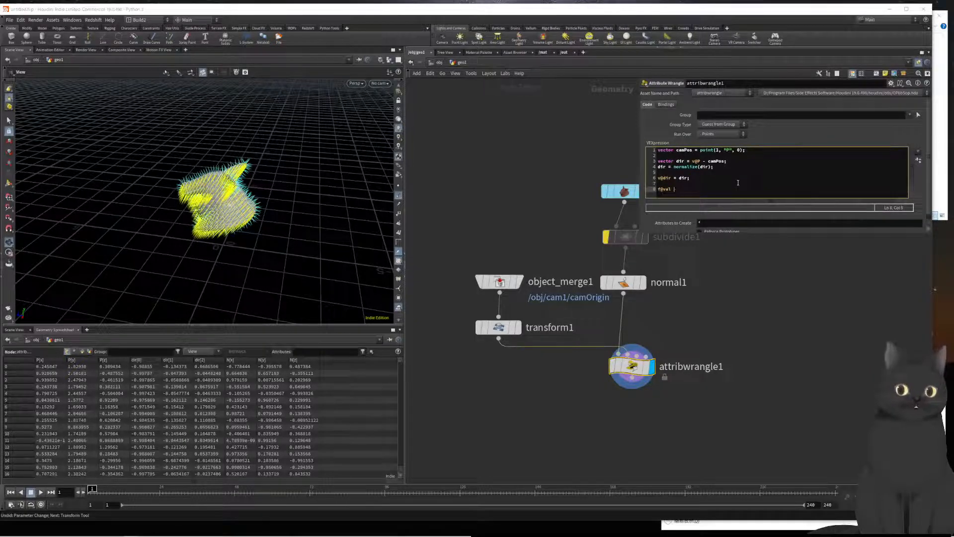
pyautogui.write(' = dot(')
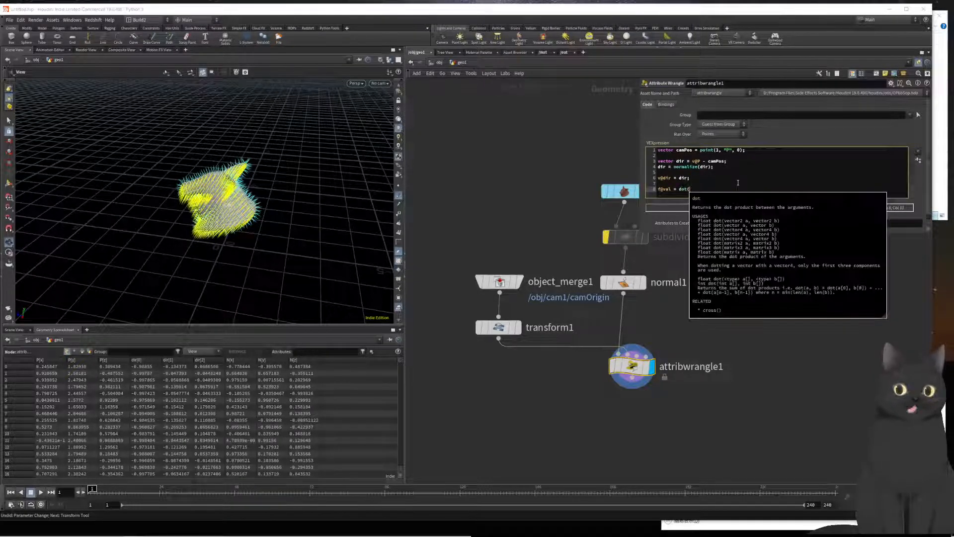
pyautogui.write('@N, d')
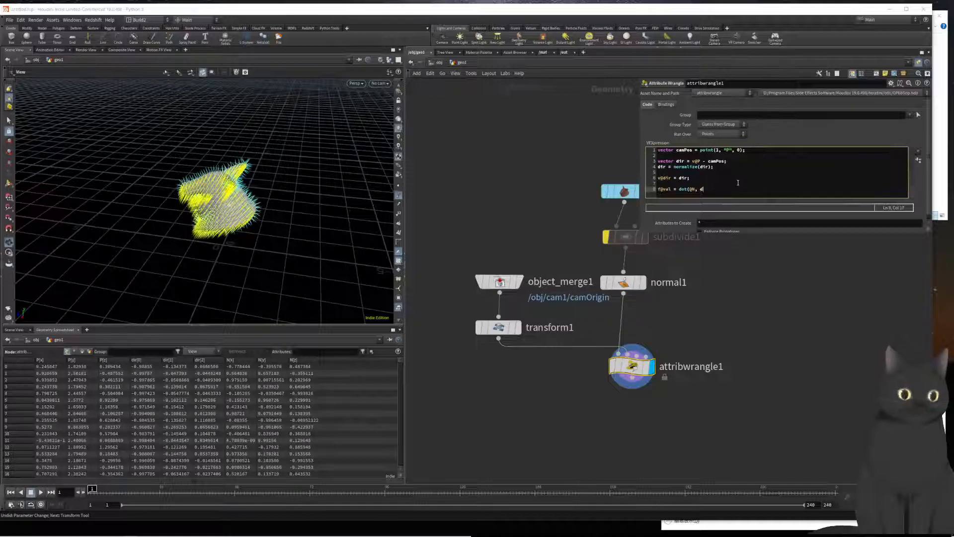
pyautogui.write('ir);')
pyautogui.press('Return')
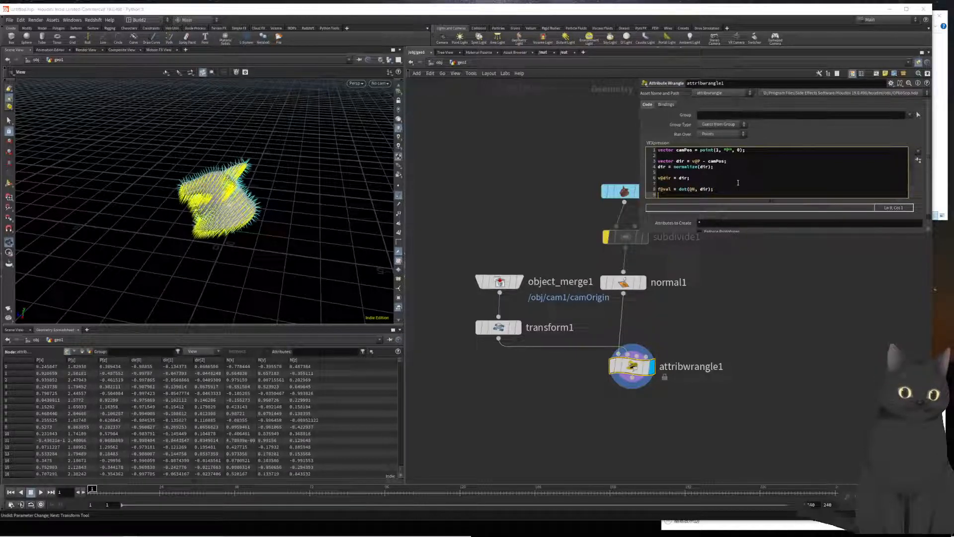
# Turn on a viewport visualizer for attribwrangle1's val point attribute from its node information
pyautogui.moveTo(640, 371)
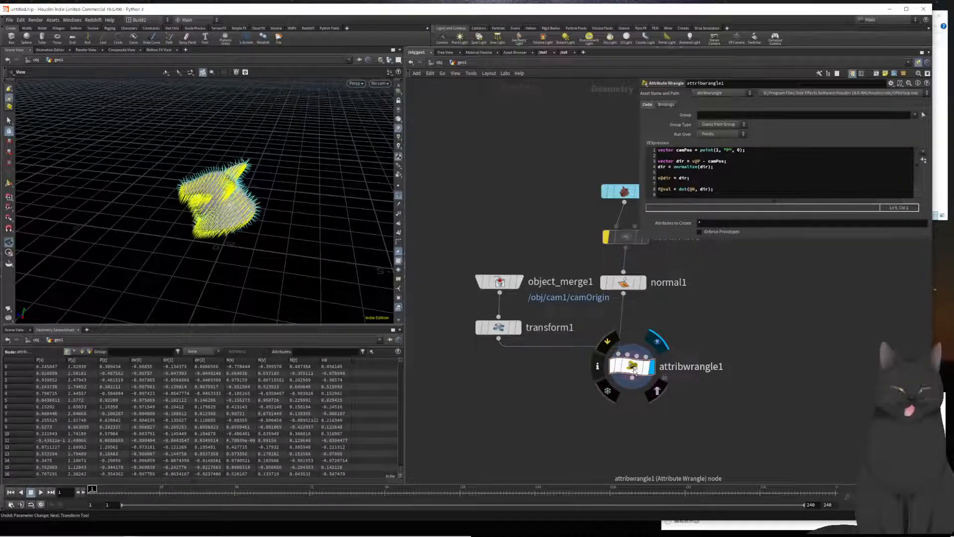
pyautogui.middleClick(634, 371)
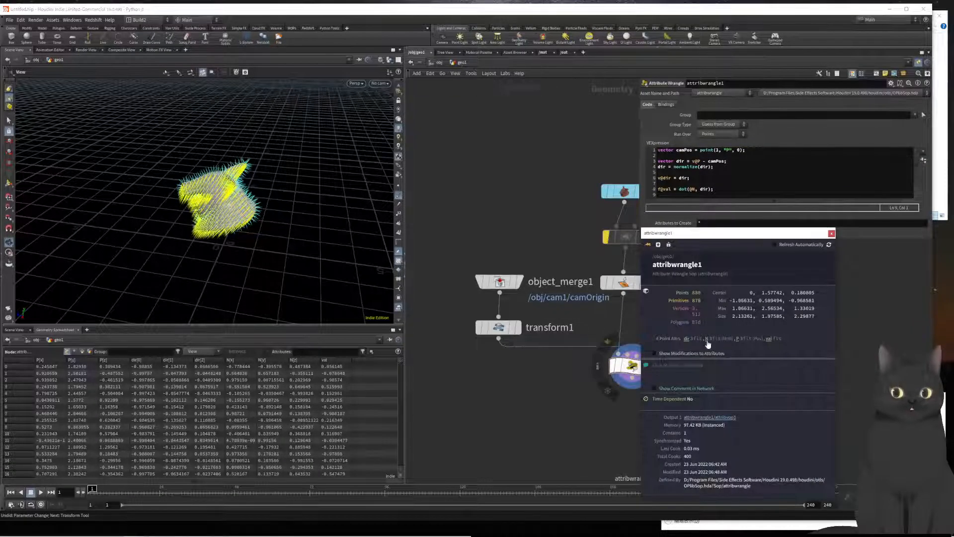
pyautogui.click(769, 338)
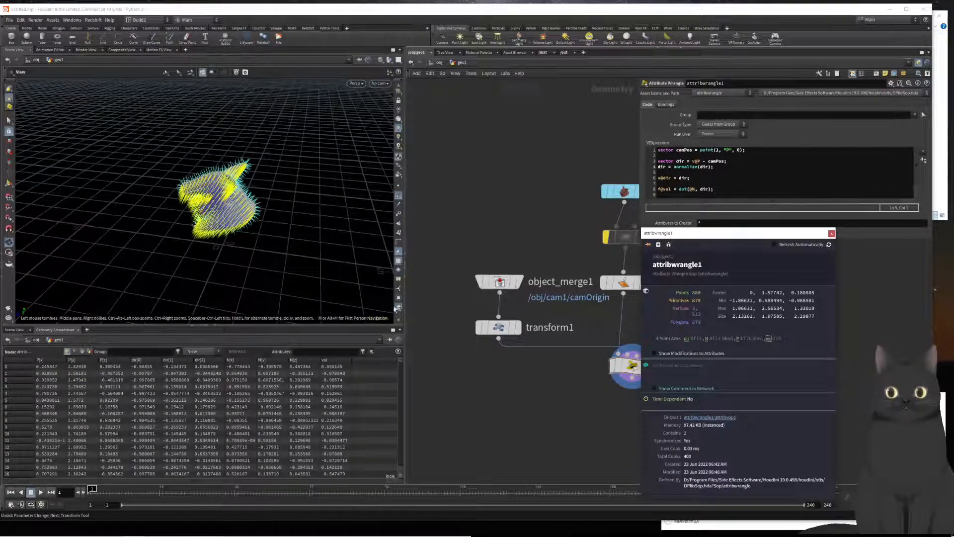
# Examine the val visualizer's ramped color settings and color ramp, and close its editor
pyautogui.scroll(-3, 402, 298)
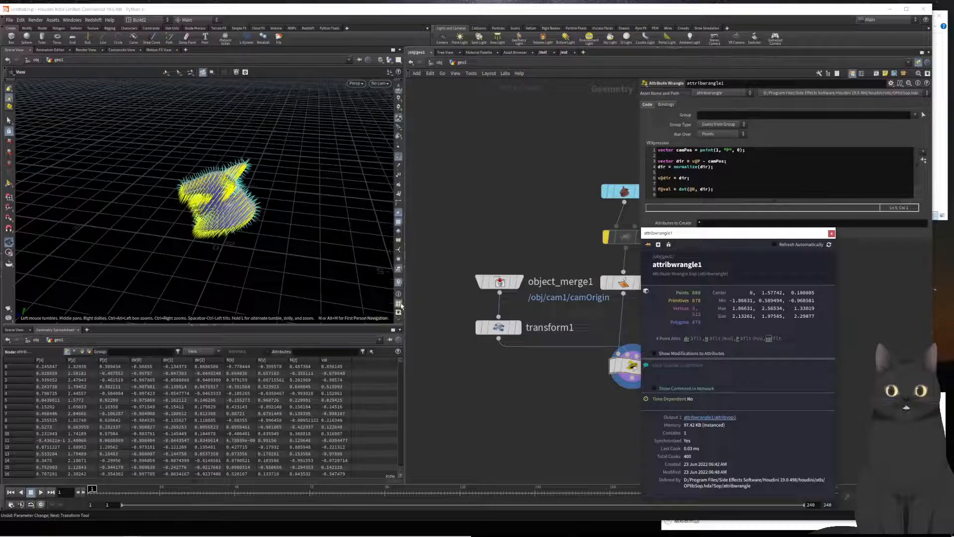
pyautogui.click(399, 281)
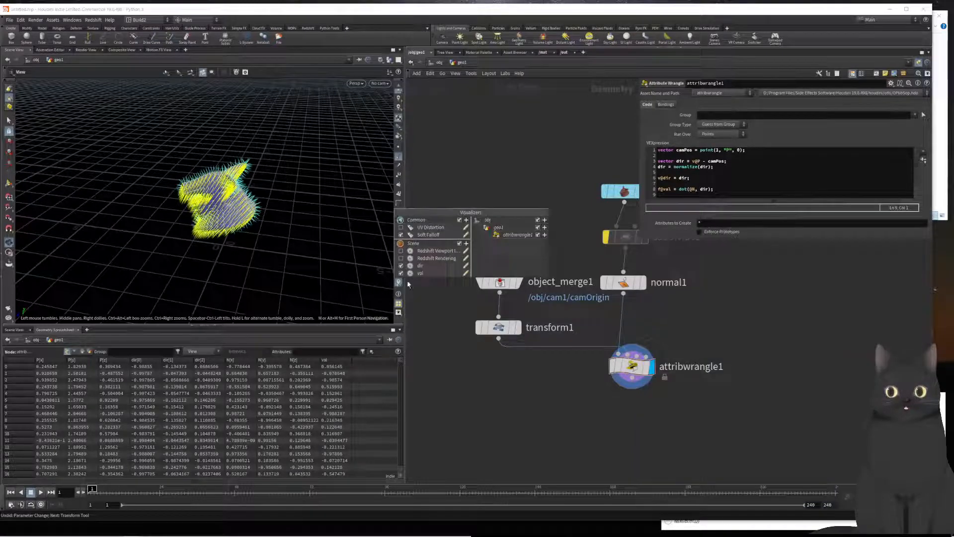
pyautogui.click(467, 273)
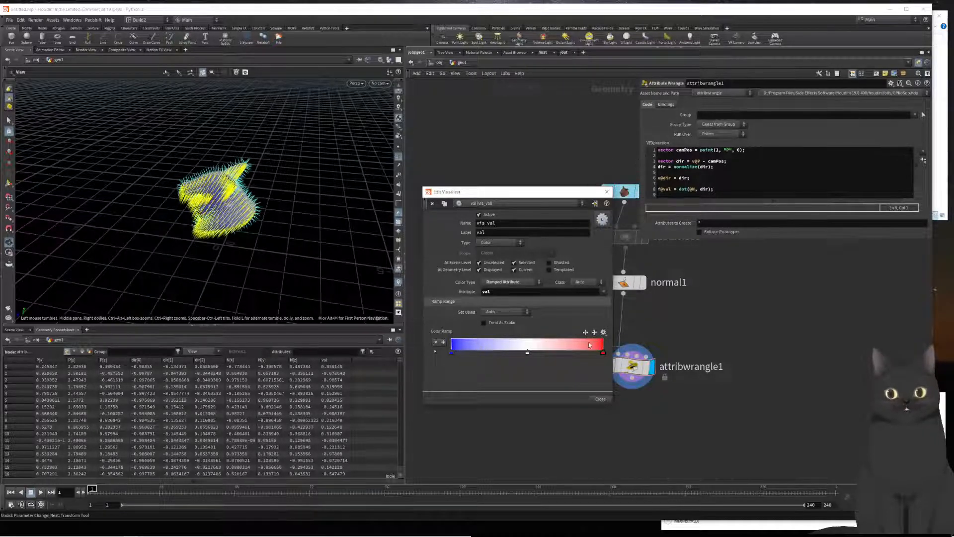
pyautogui.click(608, 192)
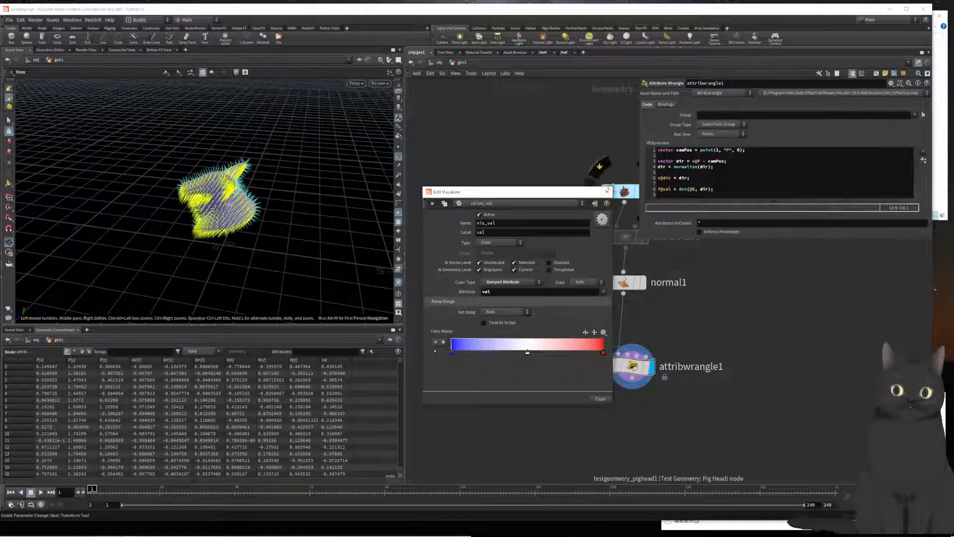
# Turn off the dir visualizer and inspect the val coloring on the pig head from several angles
pyautogui.moveTo(222, 210); pyautogui.dragTo(414, 157)
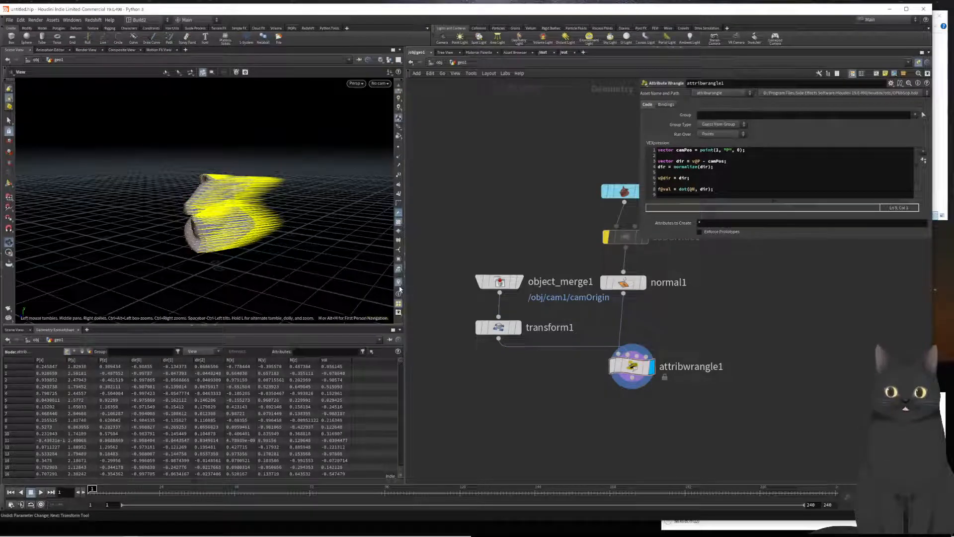
pyautogui.click(399, 282)
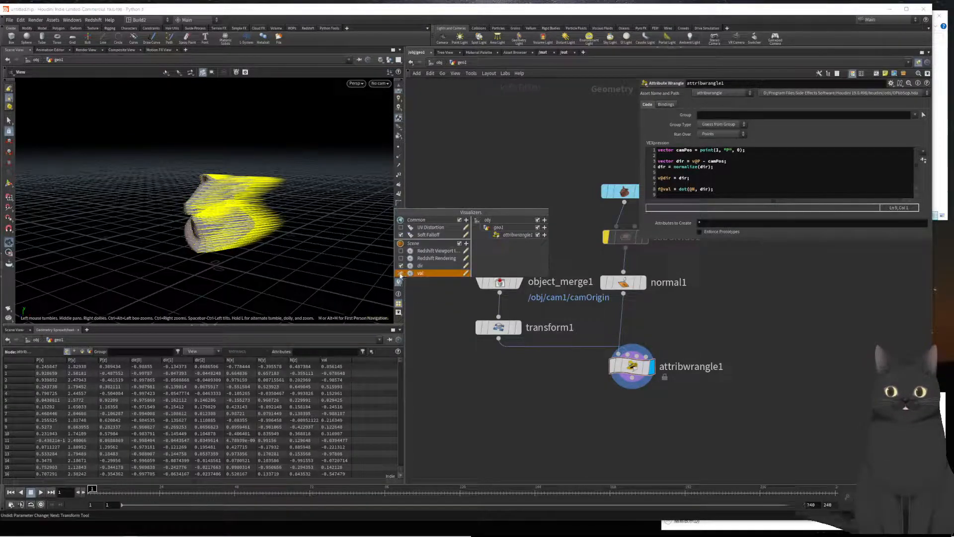
pyautogui.click(401, 266)
pyautogui.click(463, 164)
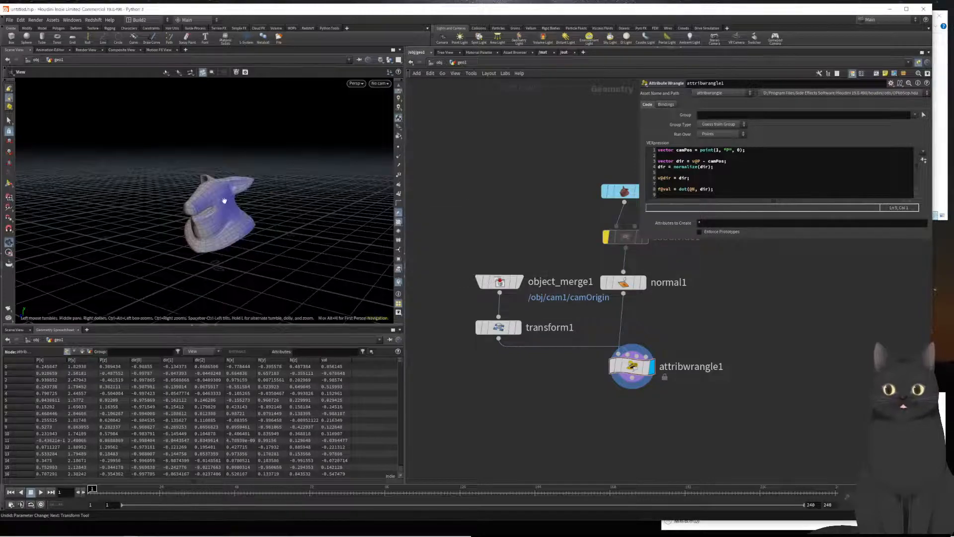
pyautogui.moveTo(224, 201); pyautogui.dragTo(260, 225)
pyautogui.scroll(5, 259, 225)
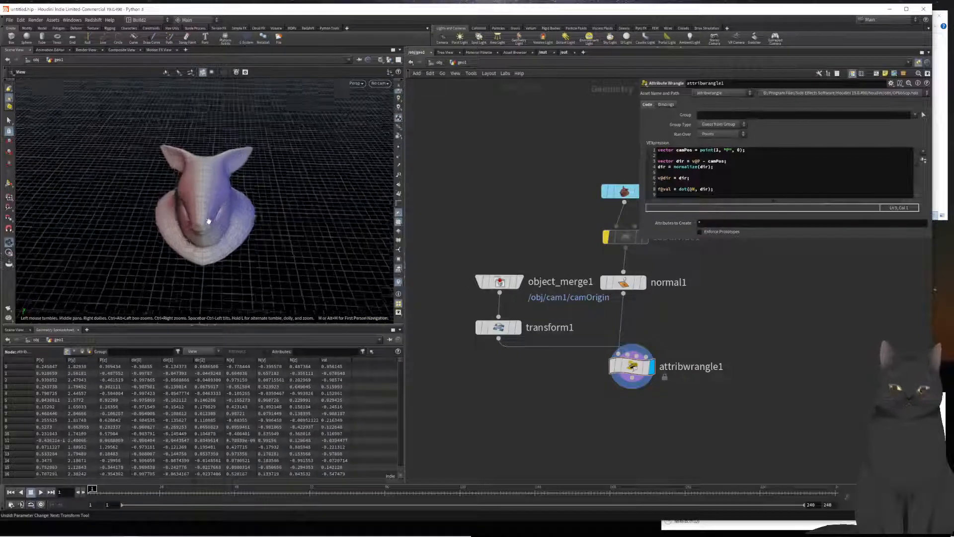
pyautogui.moveTo(257, 227)
pyautogui.mouseDown()
pyautogui.moveTo(251, 213)
pyautogui.moveTo(357, 198)
pyautogui.moveTo(145, 143)
pyautogui.moveTo(251, 112)
pyautogui.moveTo(305, 207)
pyautogui.moveTo(161, 206)
pyautogui.moveTo(156, 236)
pyautogui.moveTo(179, 241)
pyautogui.mouseUp()
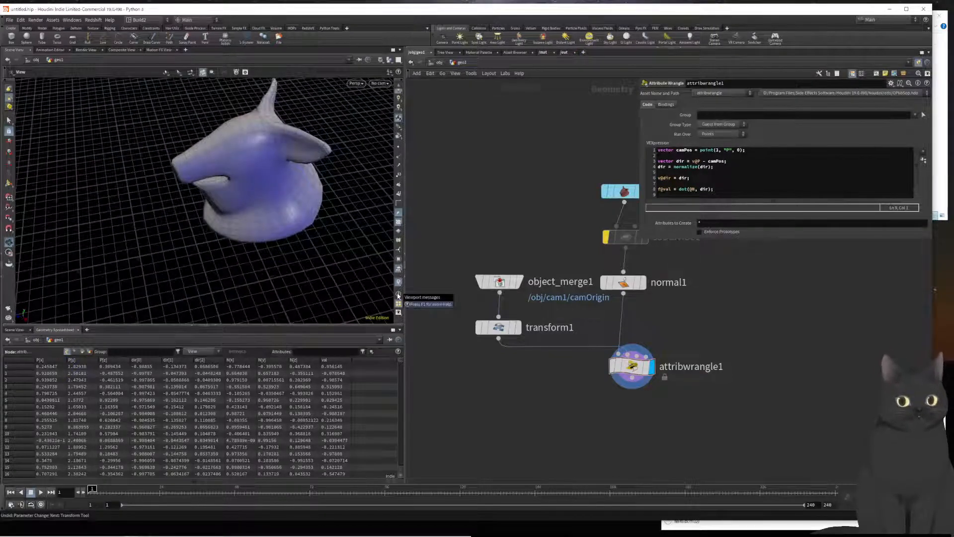
# Delete the v@dir = dir; line from attribwrangle1's code and turn off the val visualizer
pyautogui.click(728, 179)
pyautogui.hotkey('shift', 'Down')
pyautogui.hotkey('shift', 'Down')
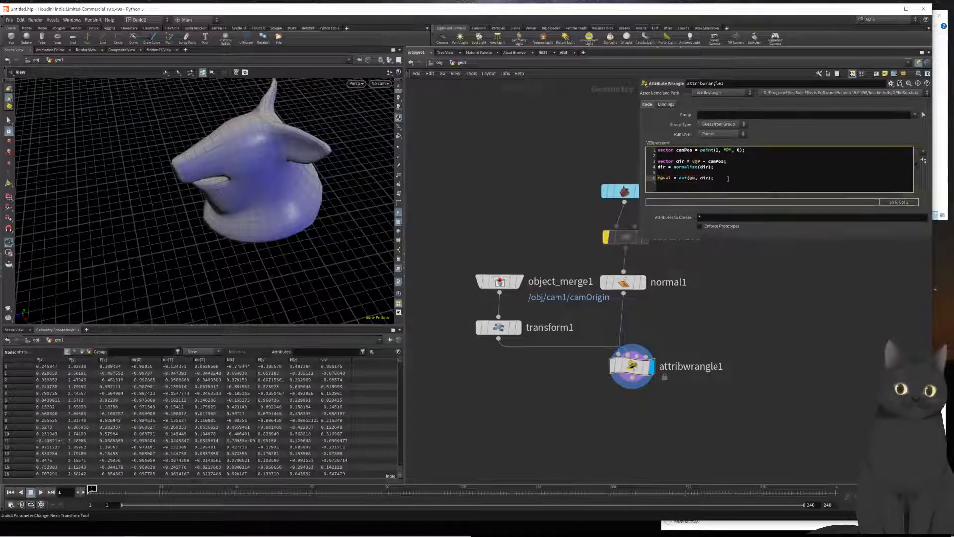
pyautogui.press('Delete')
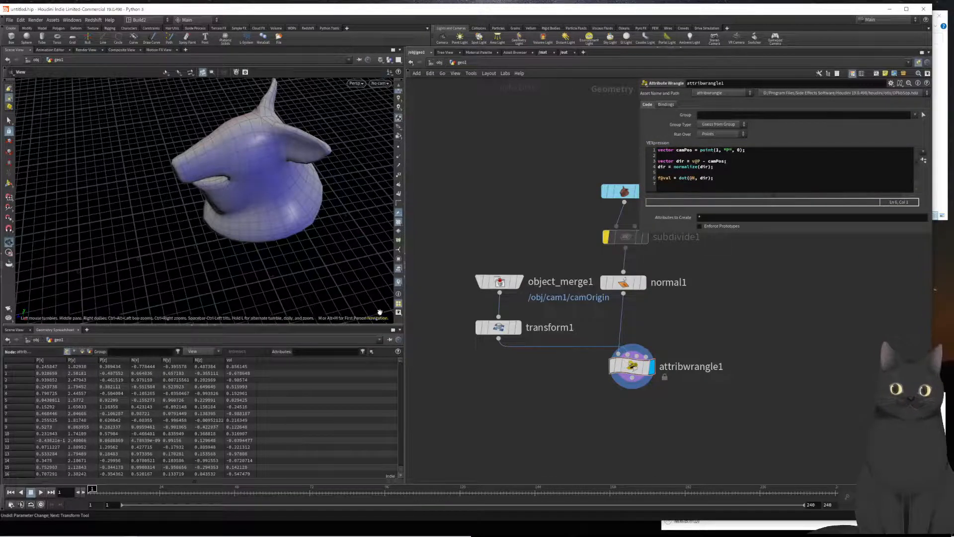
pyautogui.click(400, 283)
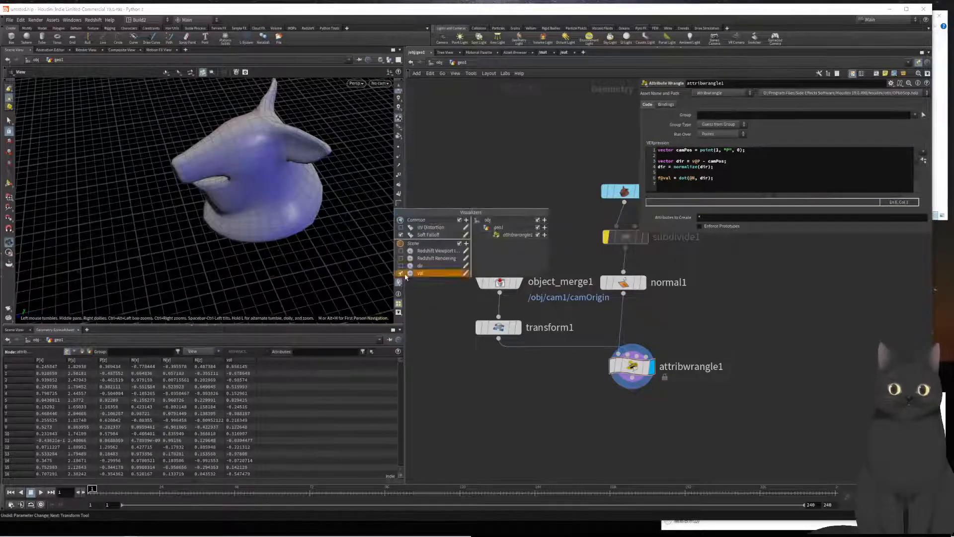
pyautogui.click(401, 274)
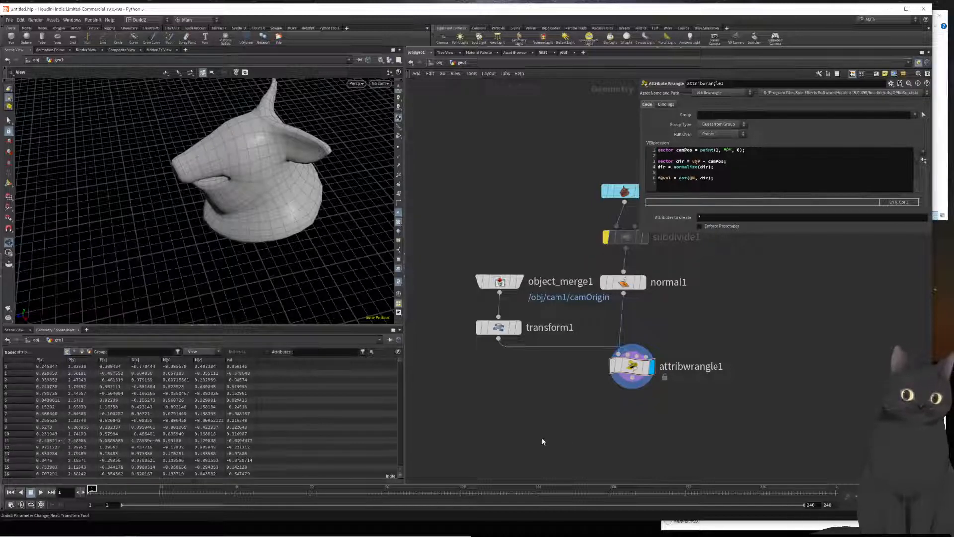
# Add a PolyCut node connected below attribwrangle1 and display its result
pyautogui.click(632, 378)
pyautogui.write('po')
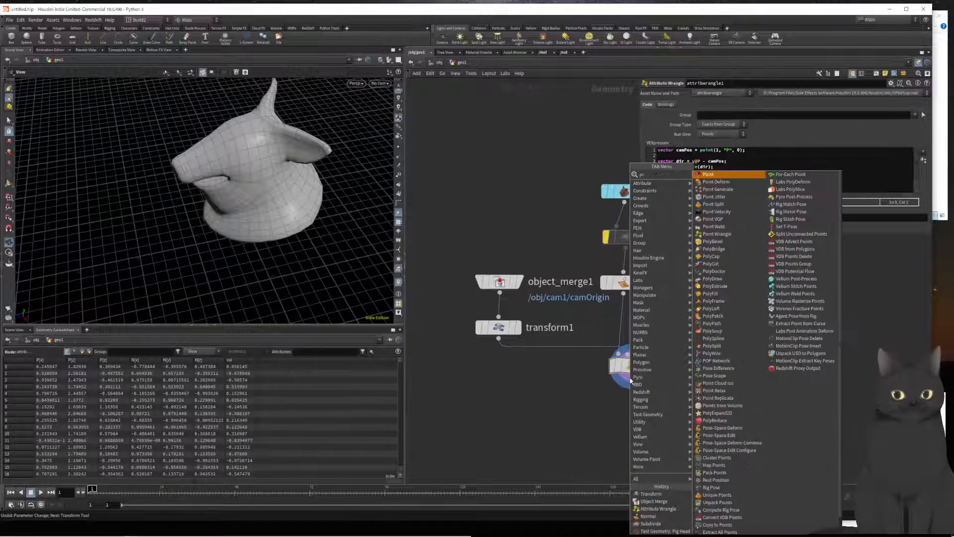
pyautogui.write('lycut')
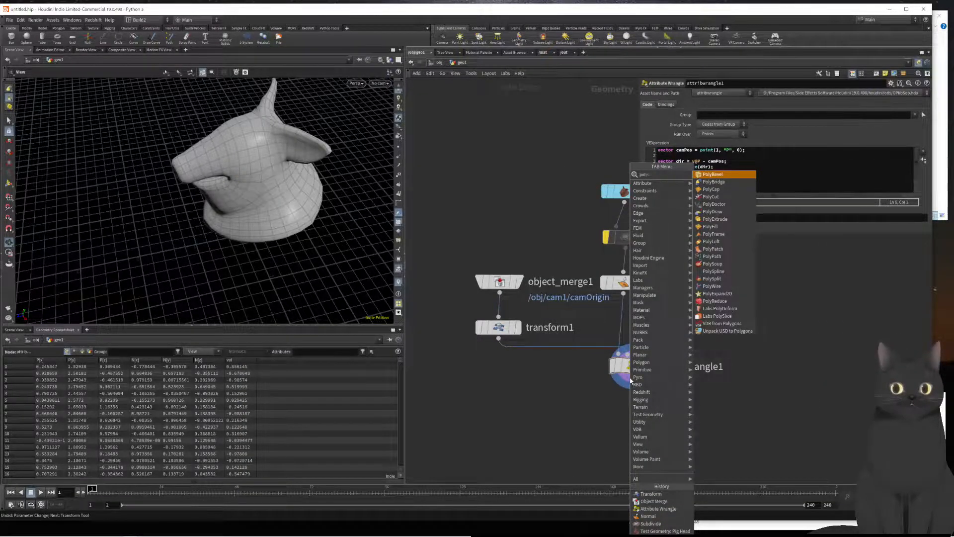
pyautogui.press('Return')
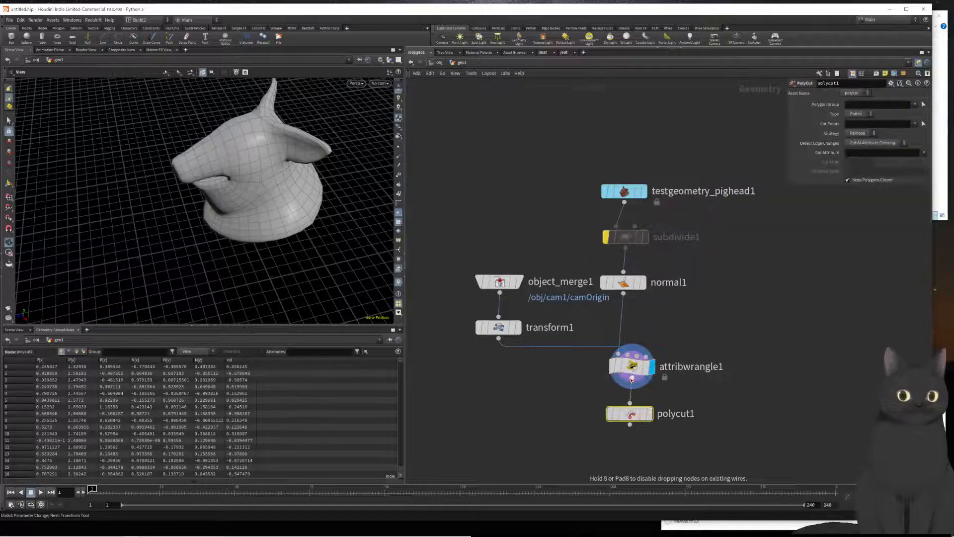
pyautogui.press('r')
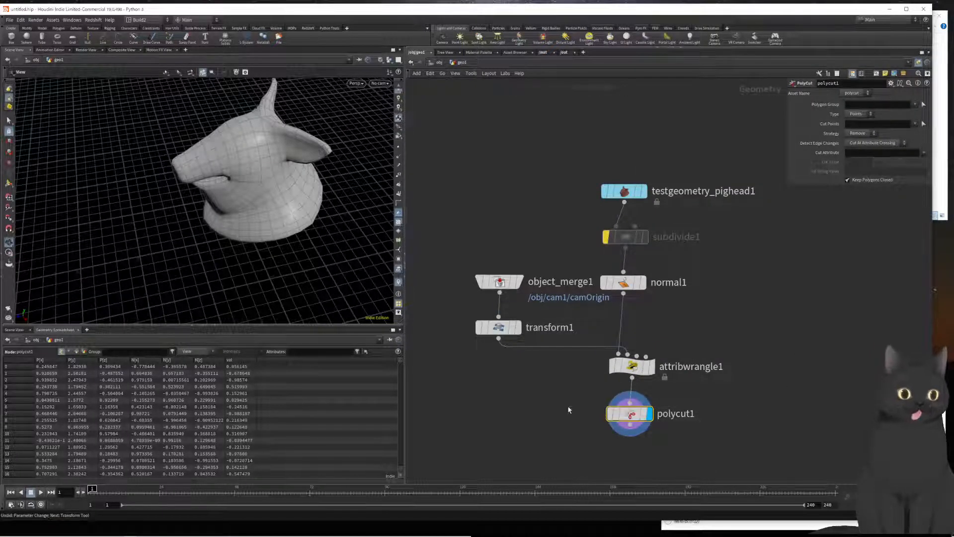
# Configure polycut1 with cut attribute val, type Edges, and Keep Polygons Closed turned off
pyautogui.click(847, 154)
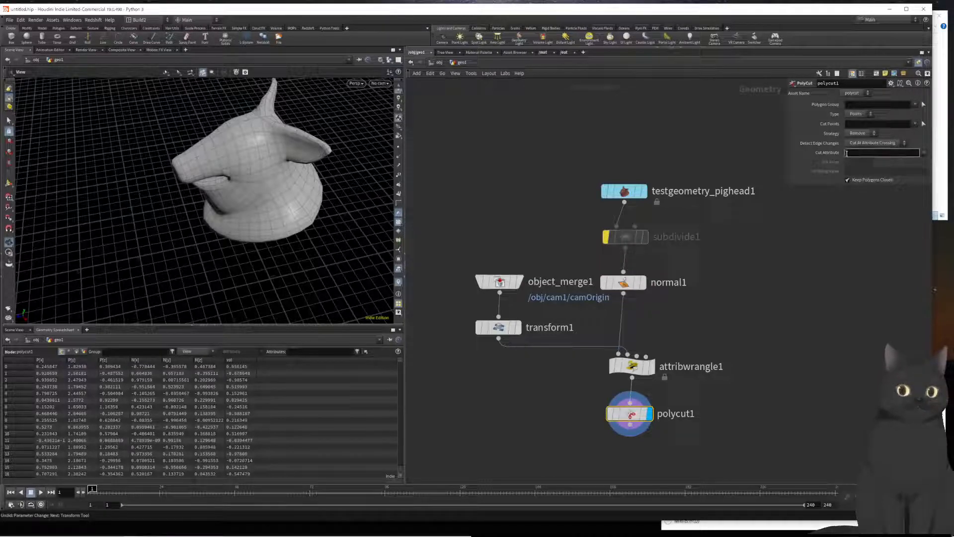
pyautogui.write('val')
pyautogui.press('Return')
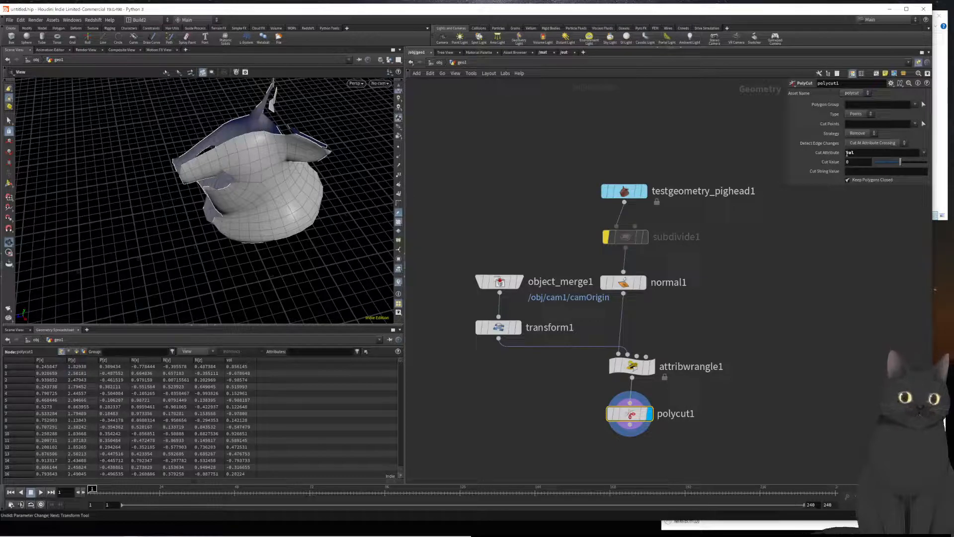
pyautogui.click(848, 181)
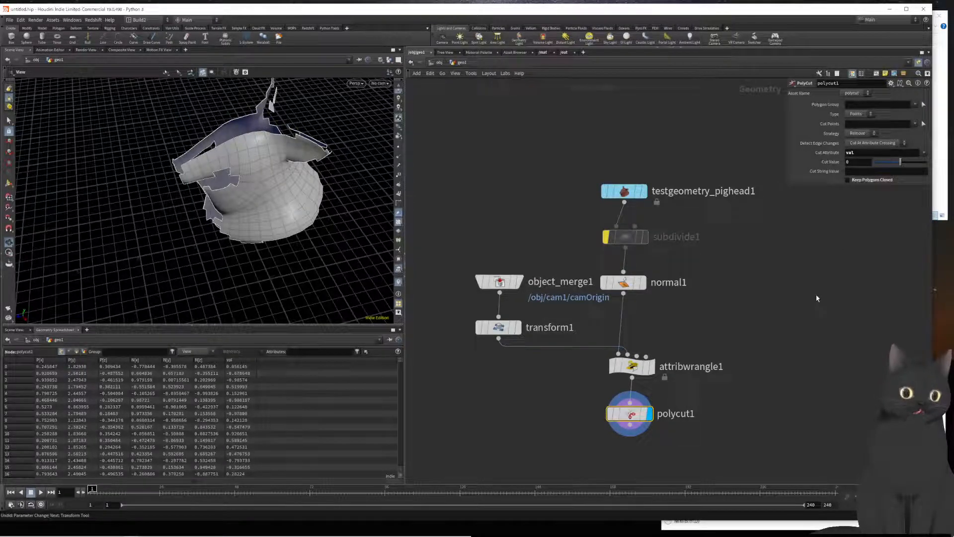
pyautogui.click(856, 118)
pyautogui.click(857, 127)
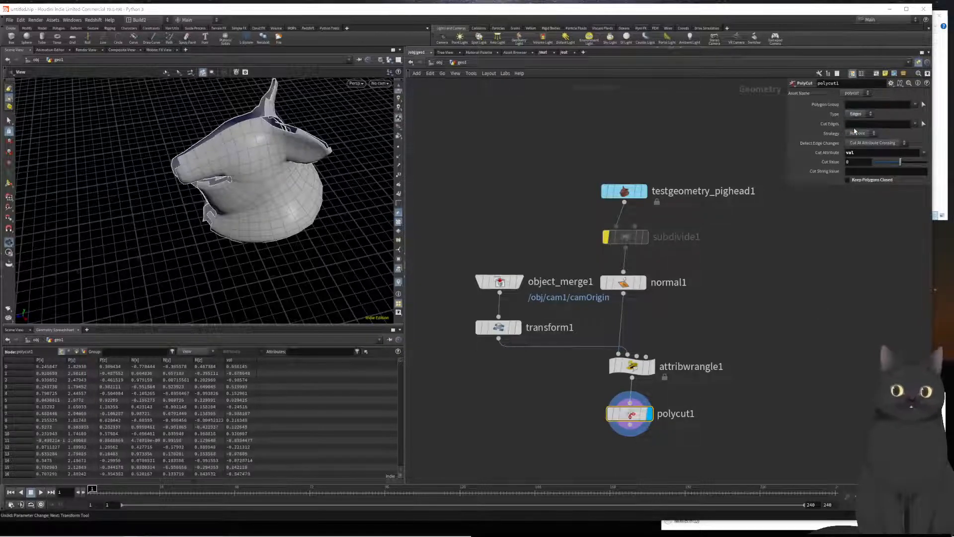
# View the cut pig head through cam1 and set polycut1's strategy to Cut
pyautogui.moveTo(279, 233); pyautogui.dragTo(236, 174)
pyautogui.moveTo(233, 225); pyautogui.dragTo(230, 166)
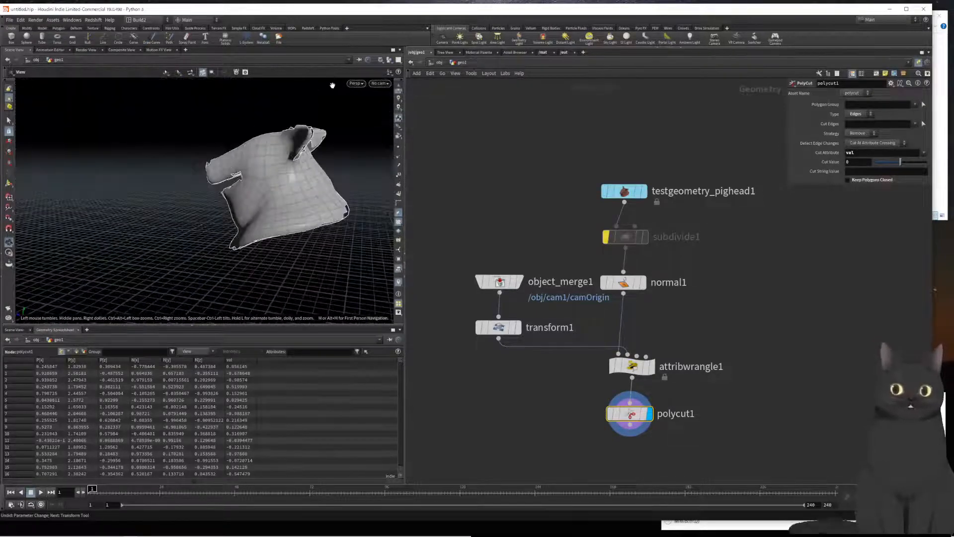
pyautogui.click(379, 83)
pyautogui.click(379, 119)
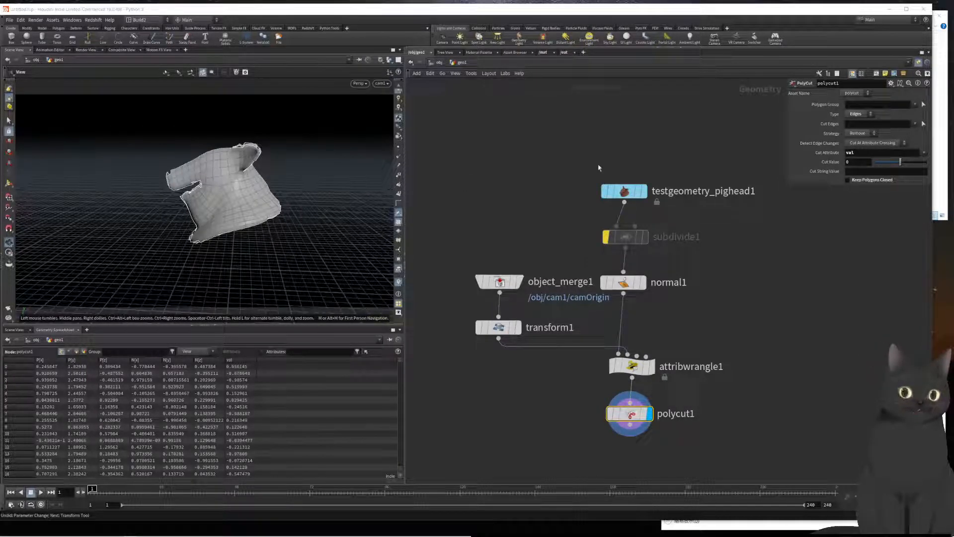
pyautogui.click(858, 133)
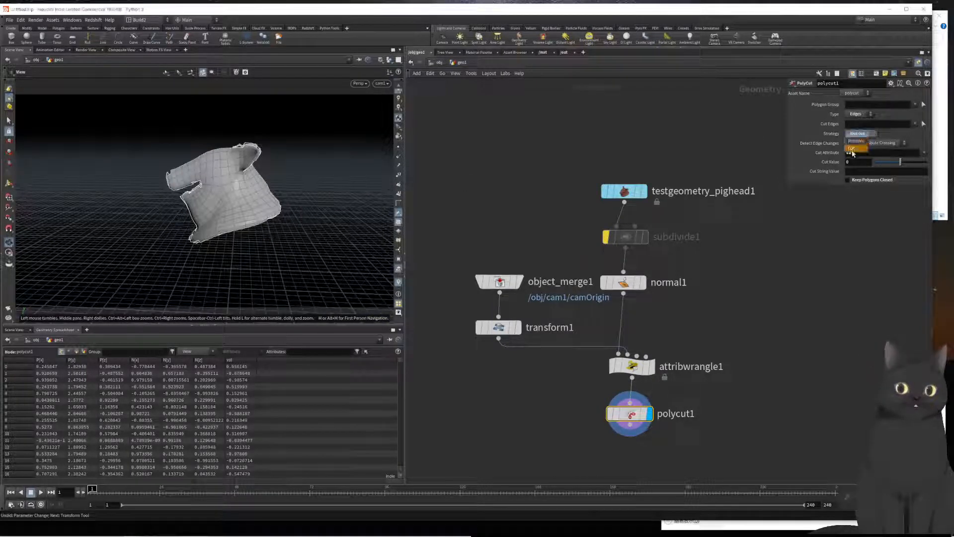
pyautogui.click(853, 150)
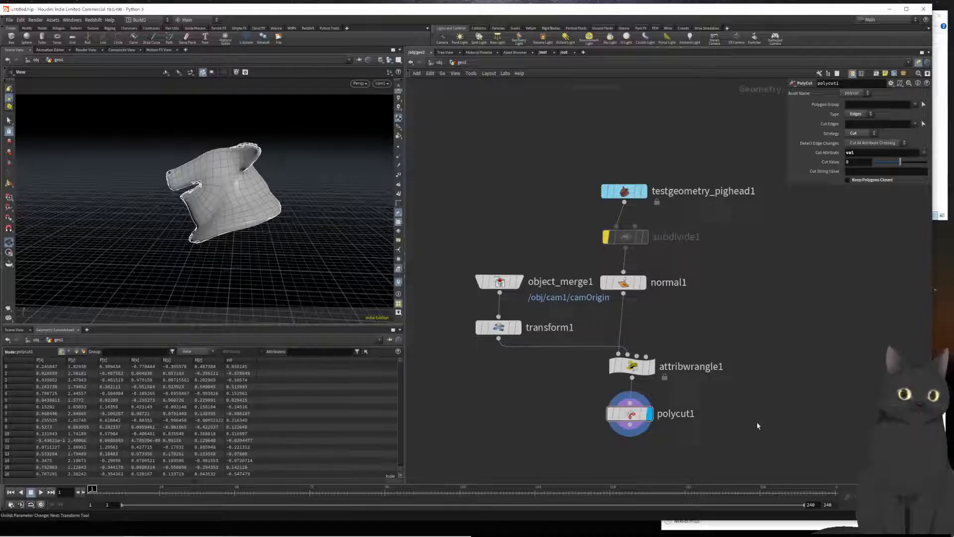
# Add an Attribute Wrangle node connected below polycut1 and display its result
pyautogui.rightClick(629, 427)
pyautogui.write('aw')
pyautogui.press('Return')
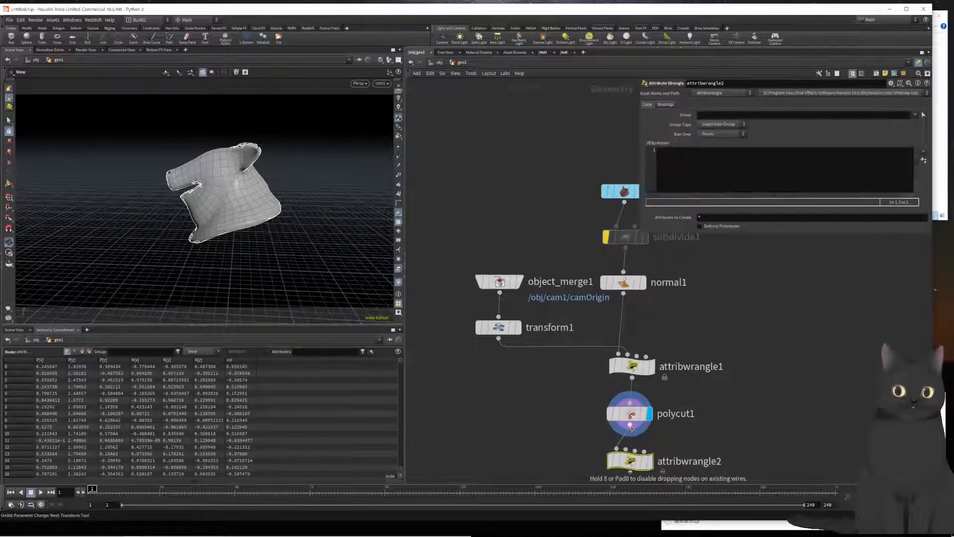
pyautogui.click(629, 445)
# Write float threshold = chf("threshold"); as the first line of attribwrangle2's code
pyautogui.click(686, 188)
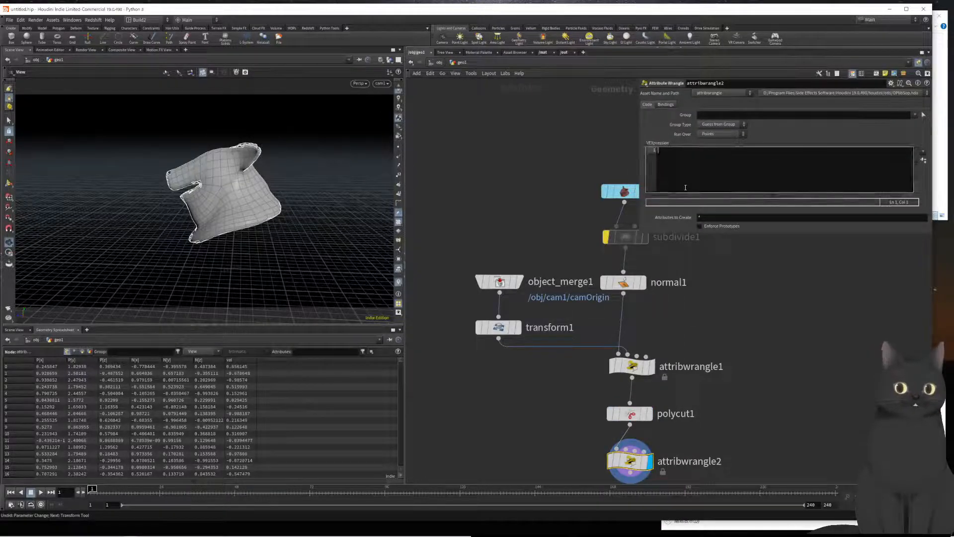
pyautogui.write('float ')
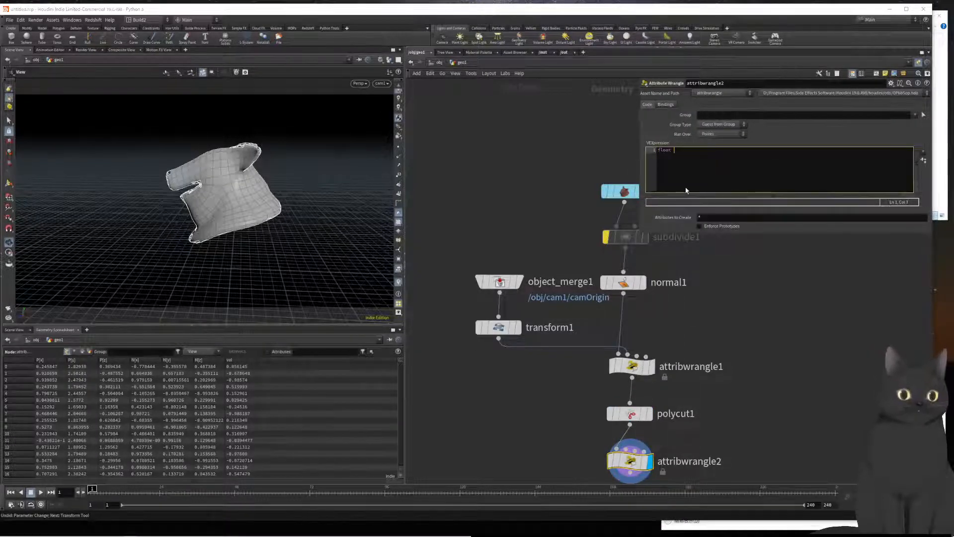
pyautogui.write('th')
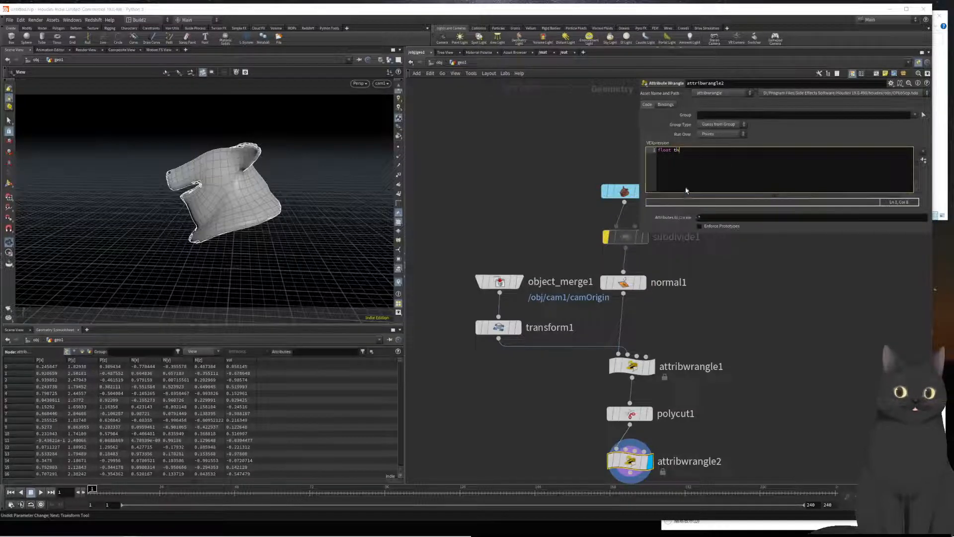
pyautogui.write('reshold =')
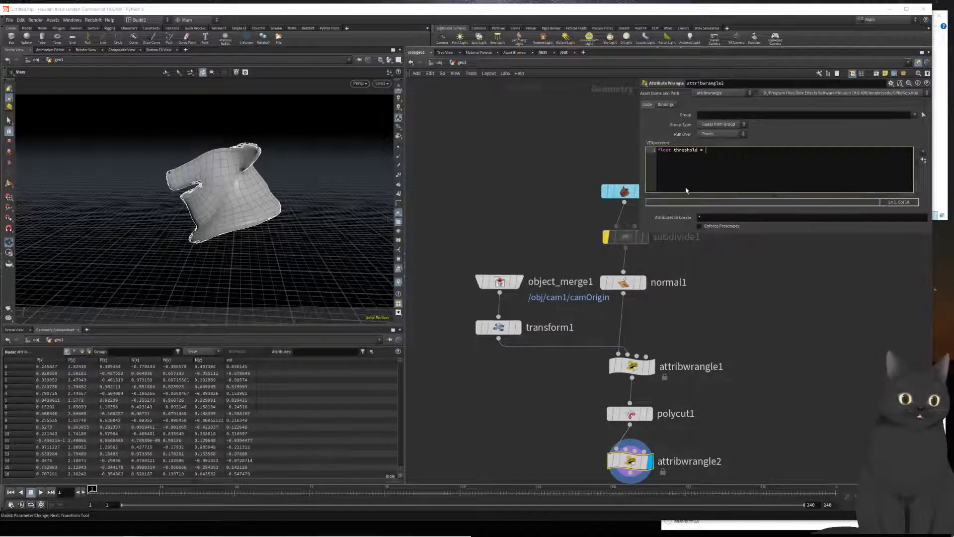
pyautogui.write(' chf("')
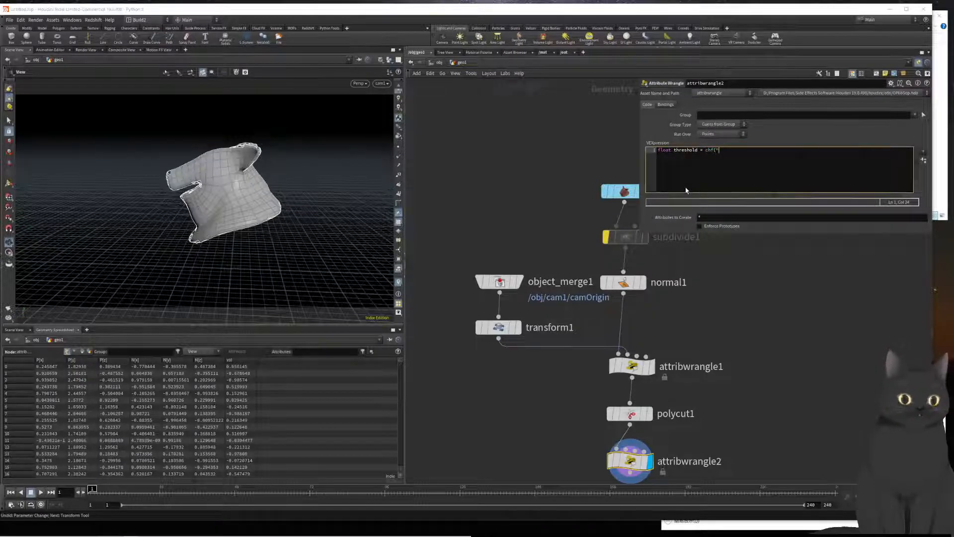
pyautogui.write('th')
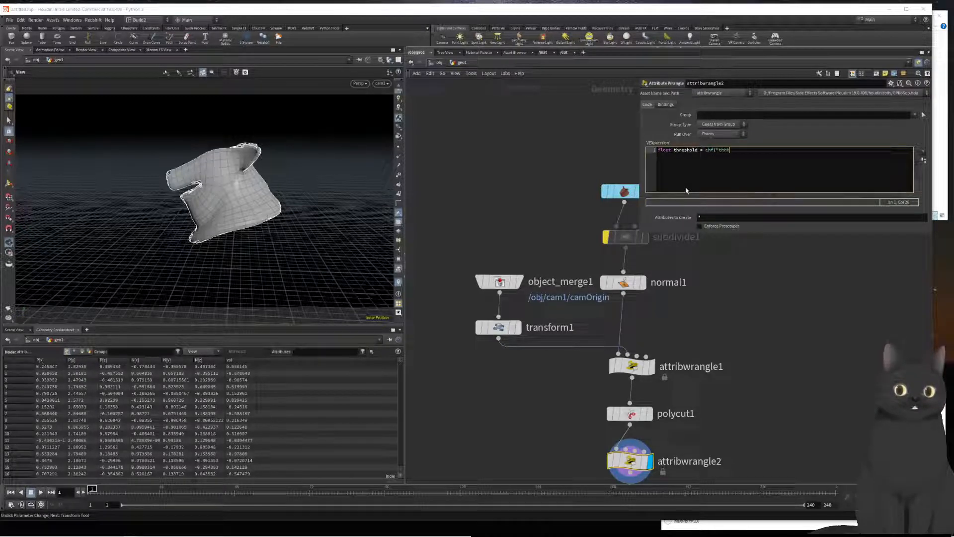
pyautogui.write('re')
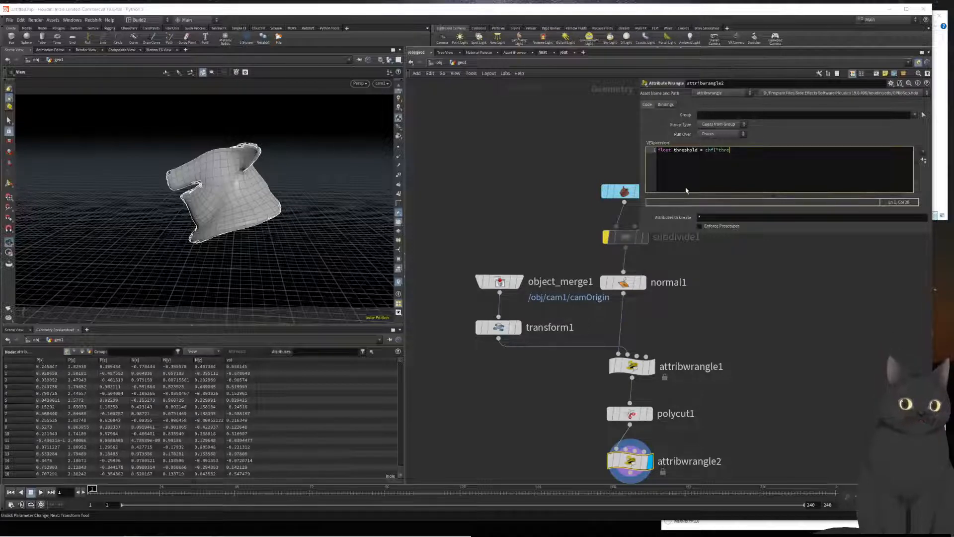
pyautogui.write('shold")')
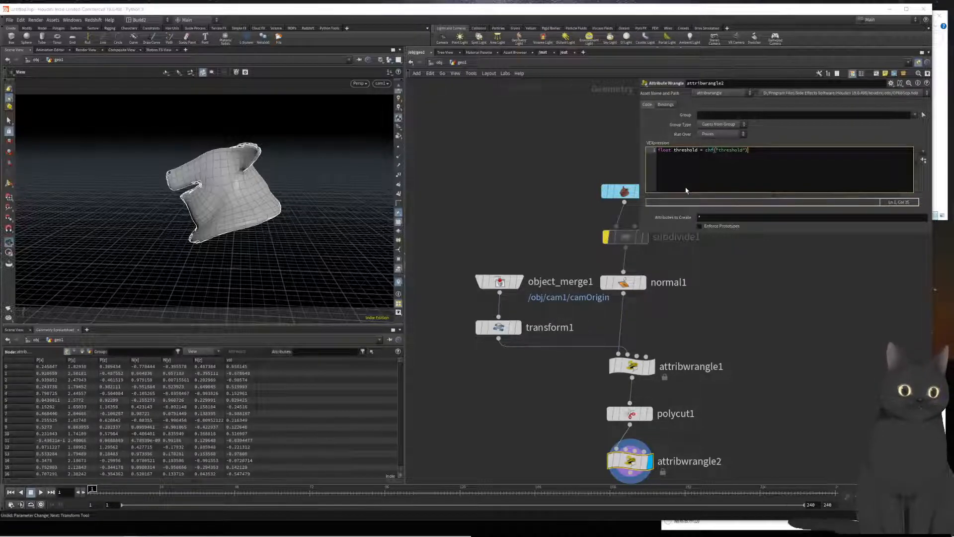
pyautogui.write(';')
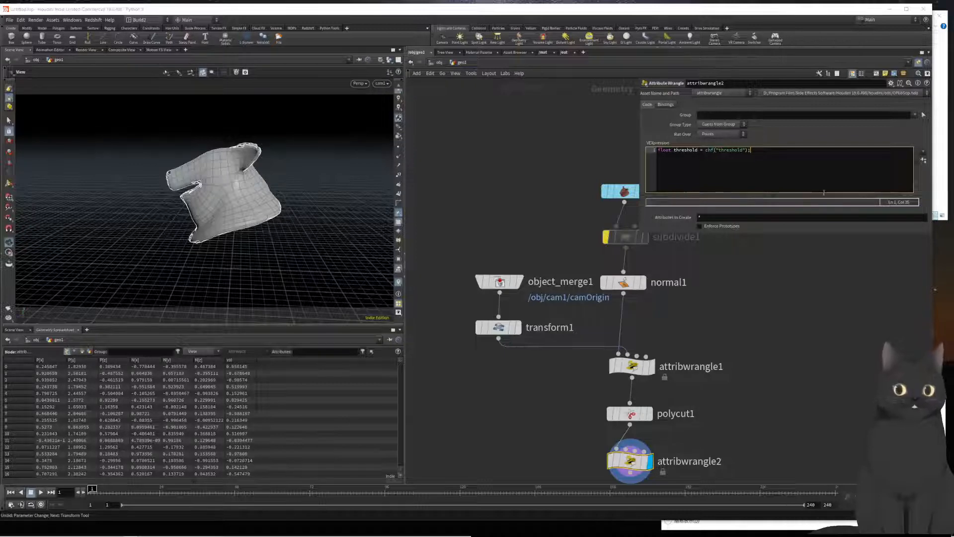
# Generate the Threshold parameter from attribwrangle2's code and set it to 0.0001
pyautogui.click(924, 160)
pyautogui.click(711, 239)
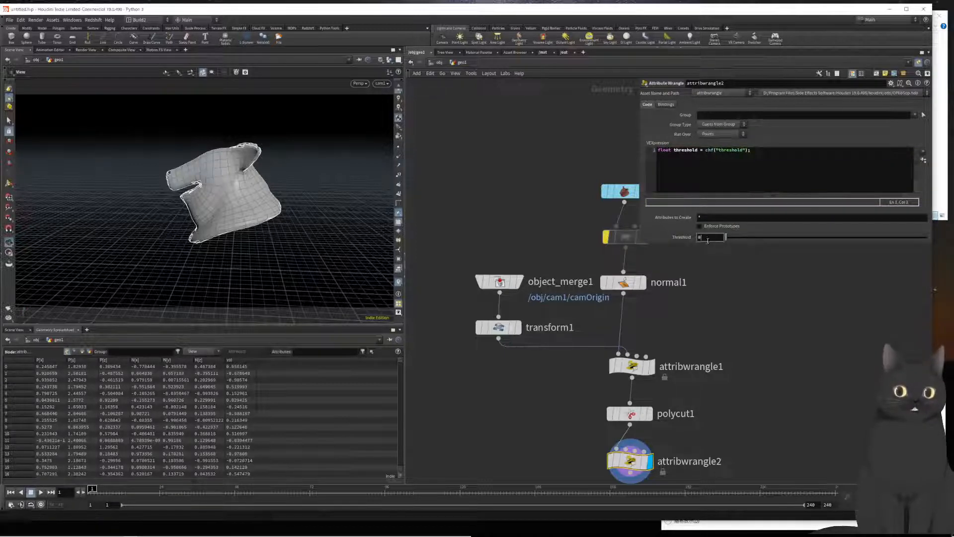
pyautogui.write('.000')
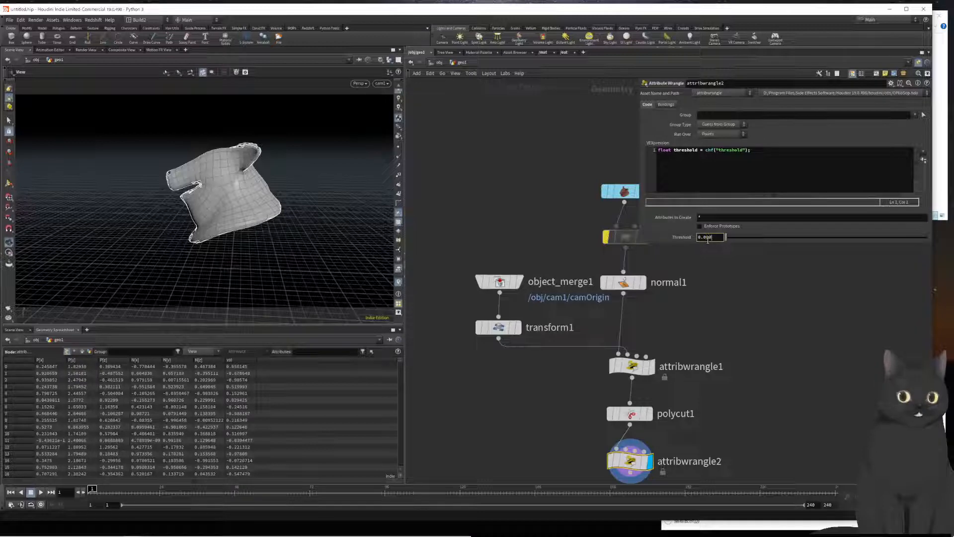
pyautogui.write('1')
pyautogui.press('Return')
pyautogui.click(747, 167)
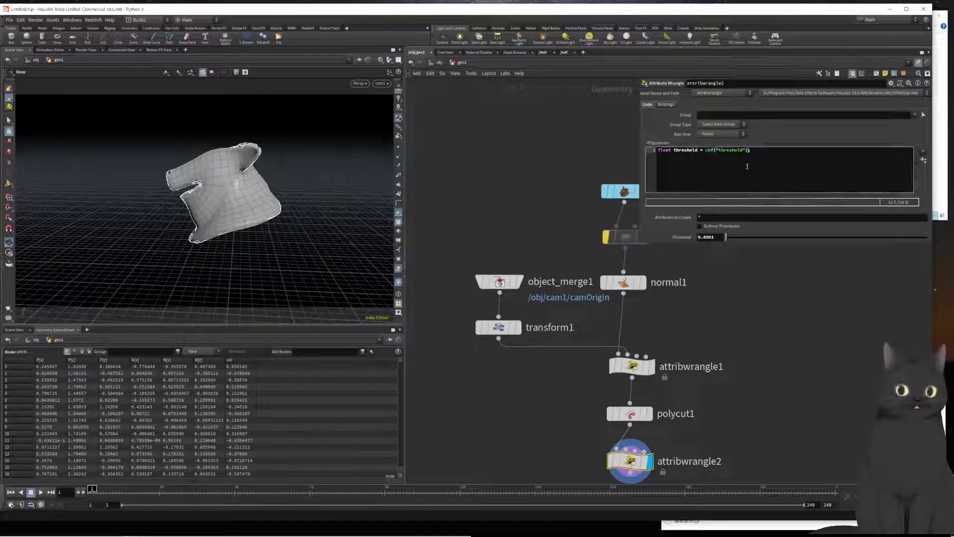
pyautogui.press('Return')
pyautogui.press('Return')
pyautogui.write('if')
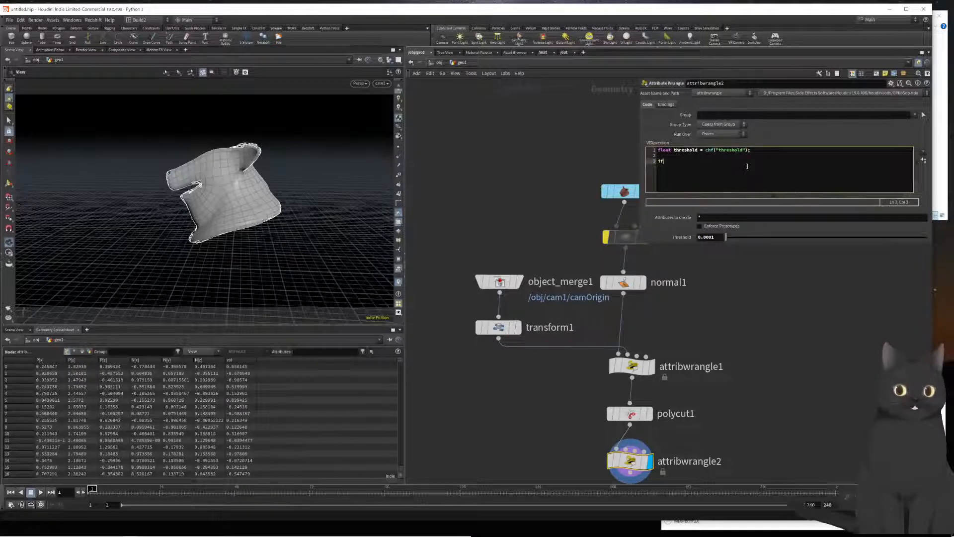
pyautogui.write('(f@val ')
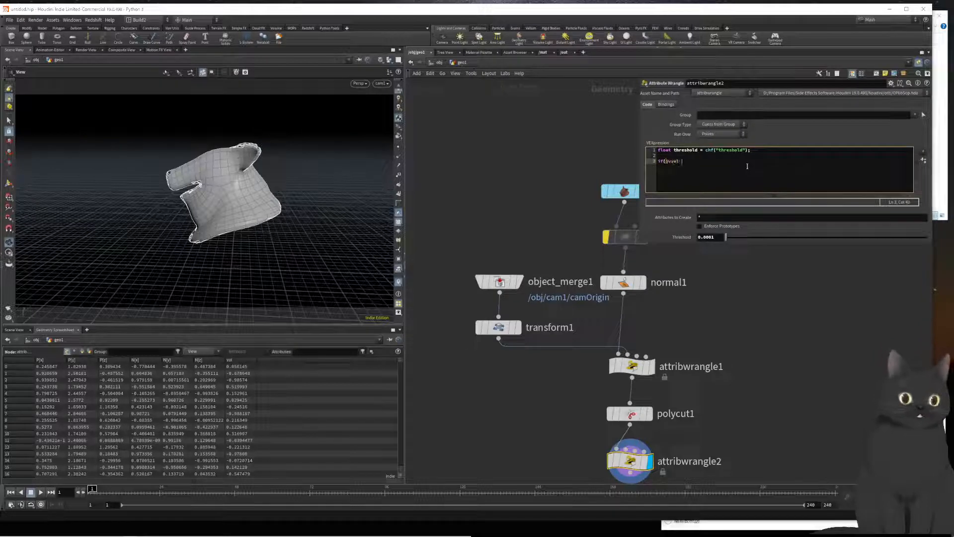
pyautogui.write('< -thre')
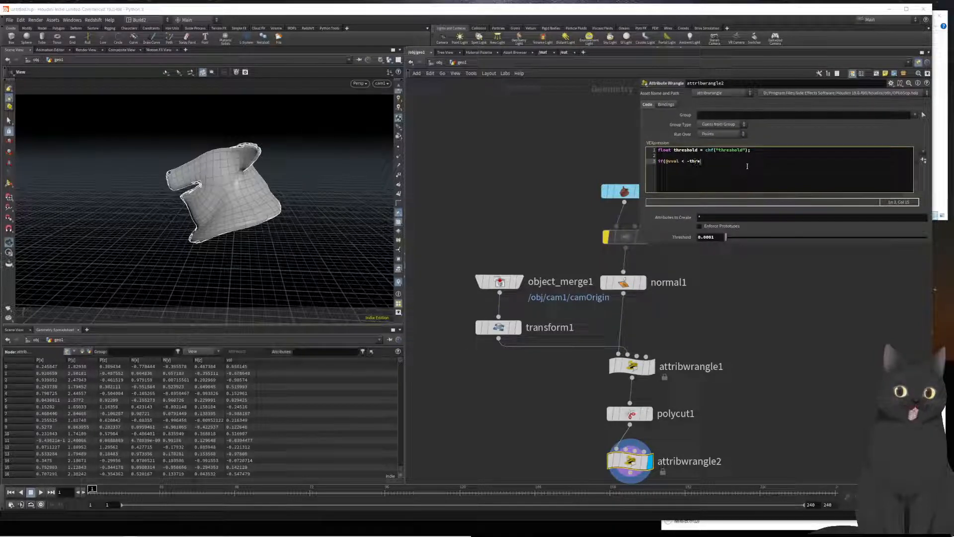
pyautogui.write('shold ')
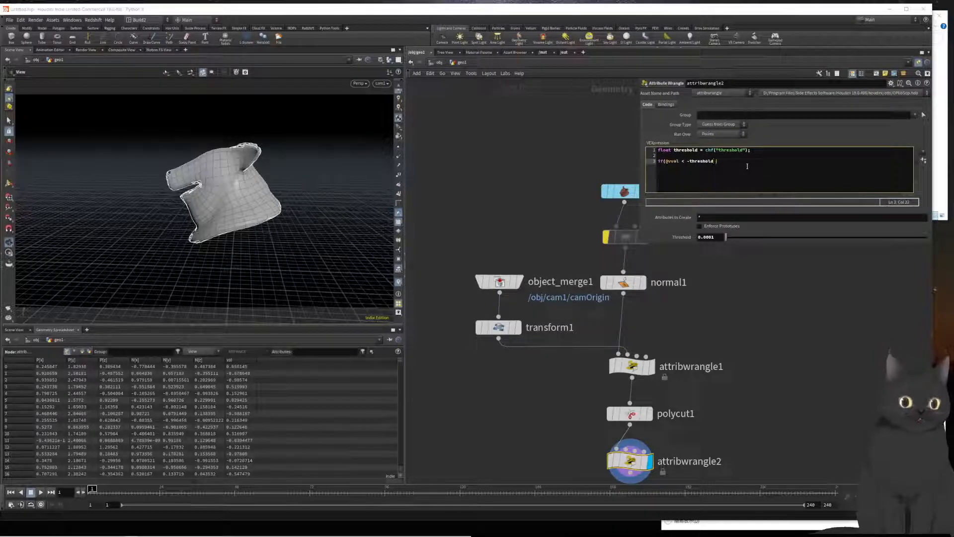
pyautogui.write('||')
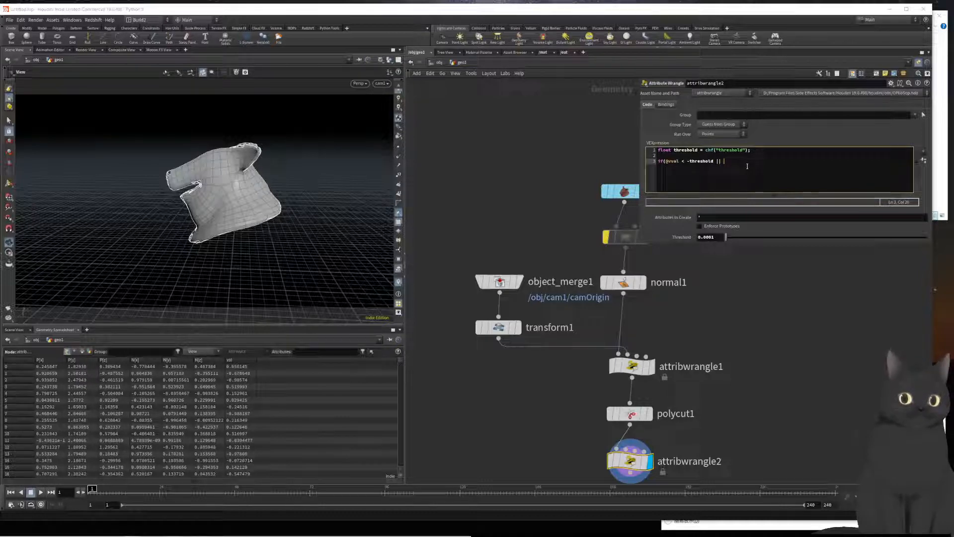
pyautogui.write(' f@val >')
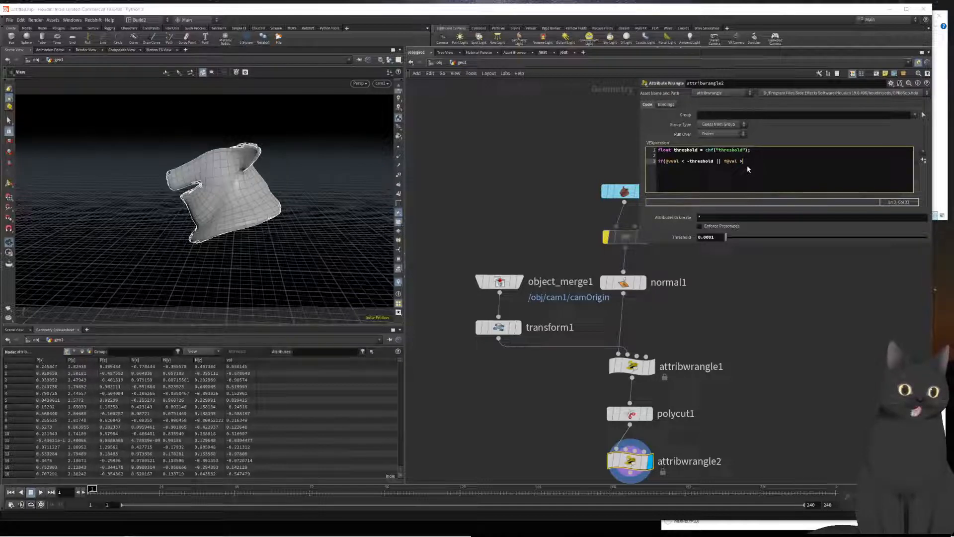
pyautogui.write('thresho')
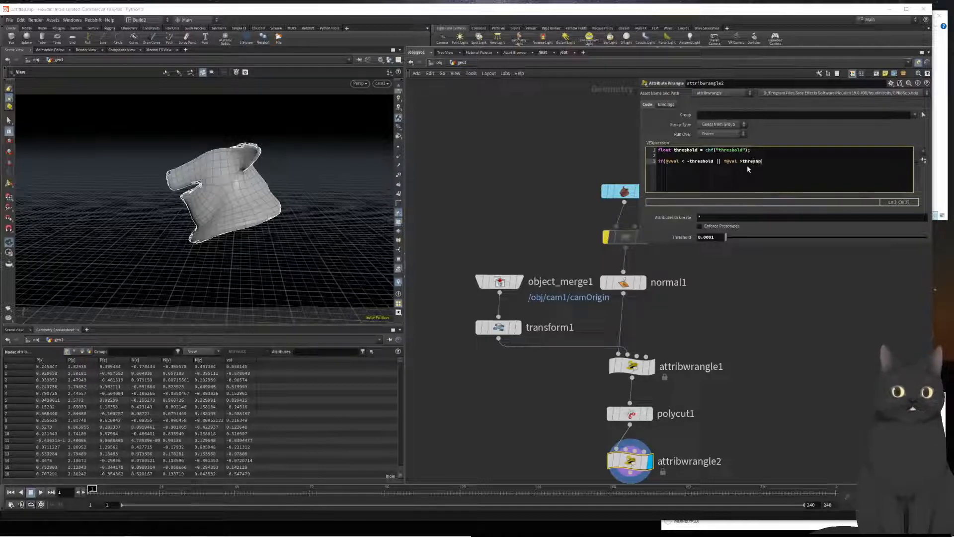
pyautogui.write('ld) ')
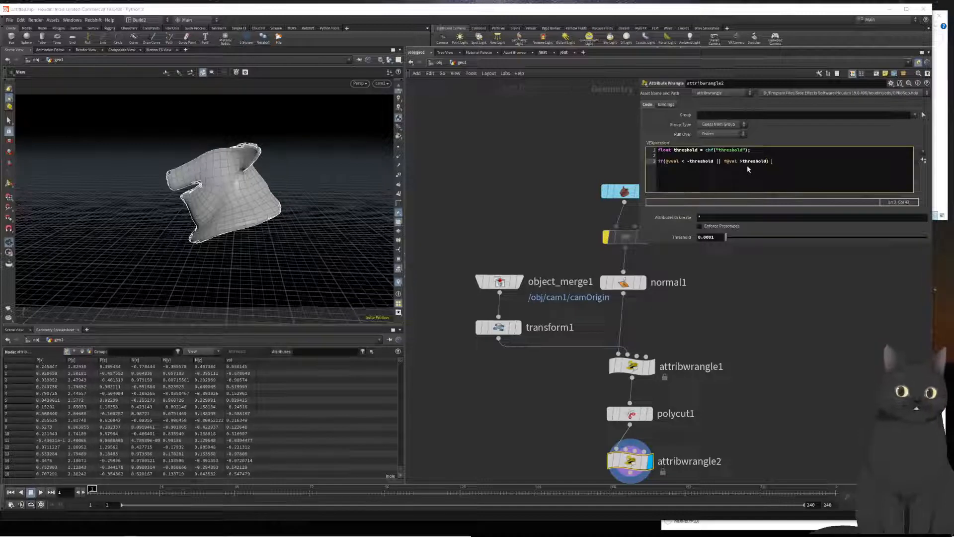
pyautogui.write('removepoin')
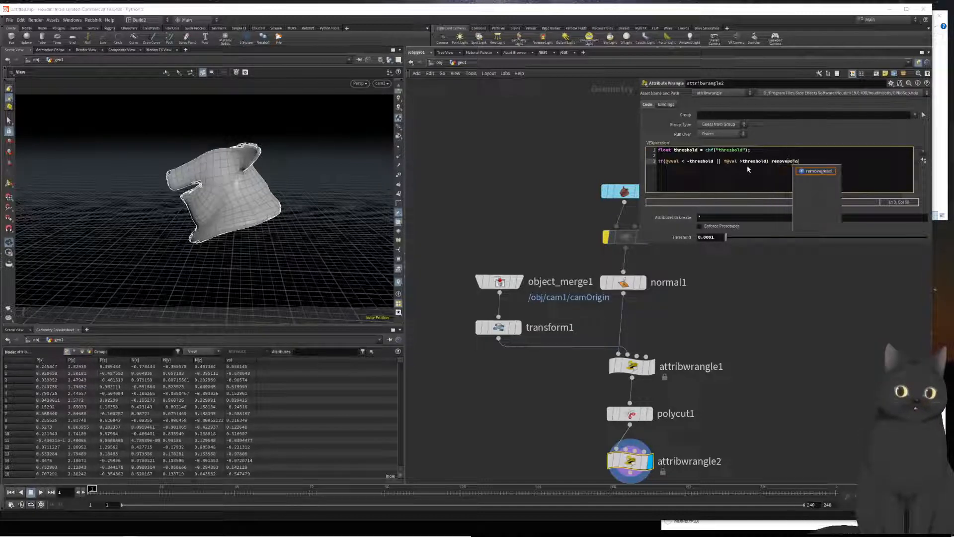
pyautogui.write('t(0, ')
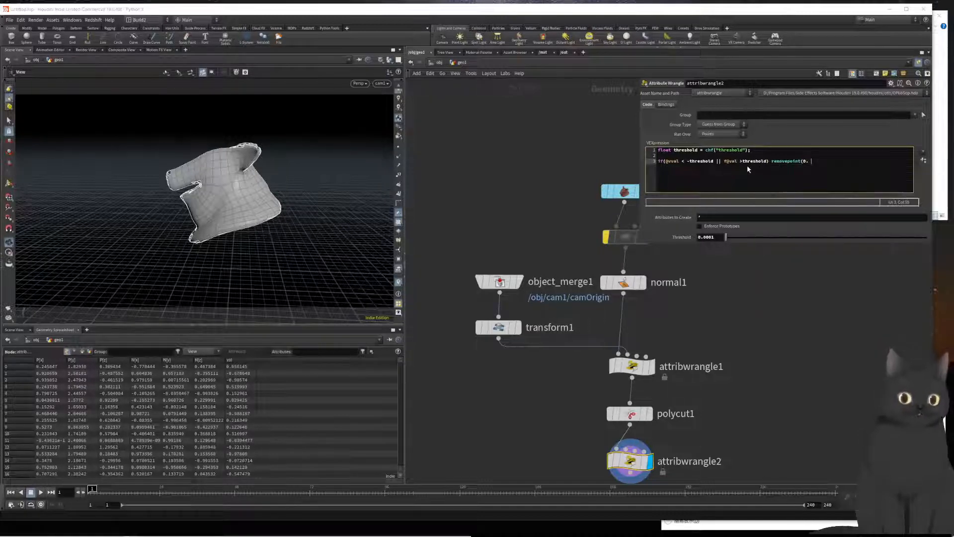
pyautogui.write('@ptn')
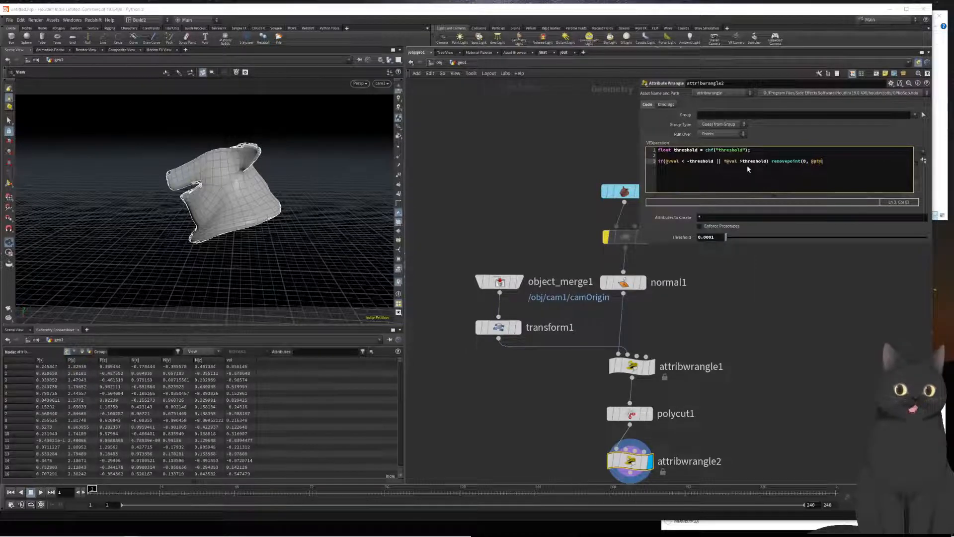
pyautogui.write('um);')
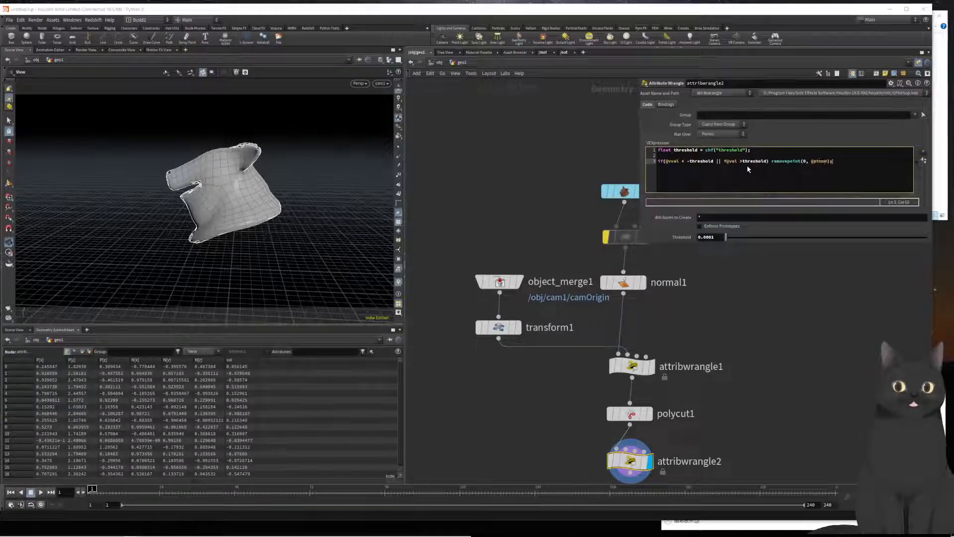
pyautogui.click(738, 299)
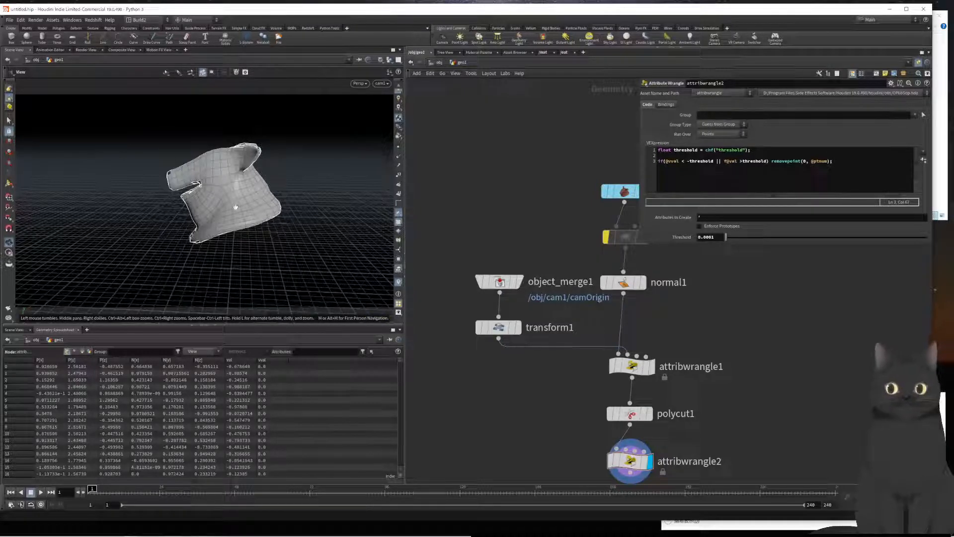
# Correct the first attribute in attribwrangle2's if condition to f@val and apply the code
pyautogui.moveTo(236, 208)
pyautogui.mouseDown()
pyautogui.moveTo(378, 199)
pyautogui.moveTo(361, 212)
pyautogui.moveTo(231, 208)
pyautogui.mouseUp()
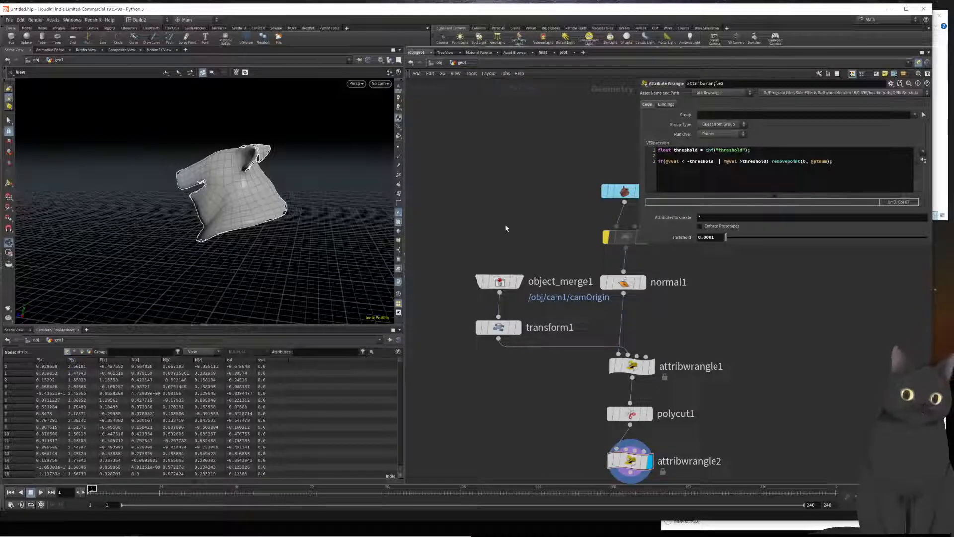
pyautogui.click(666, 161)
pyautogui.write('f')
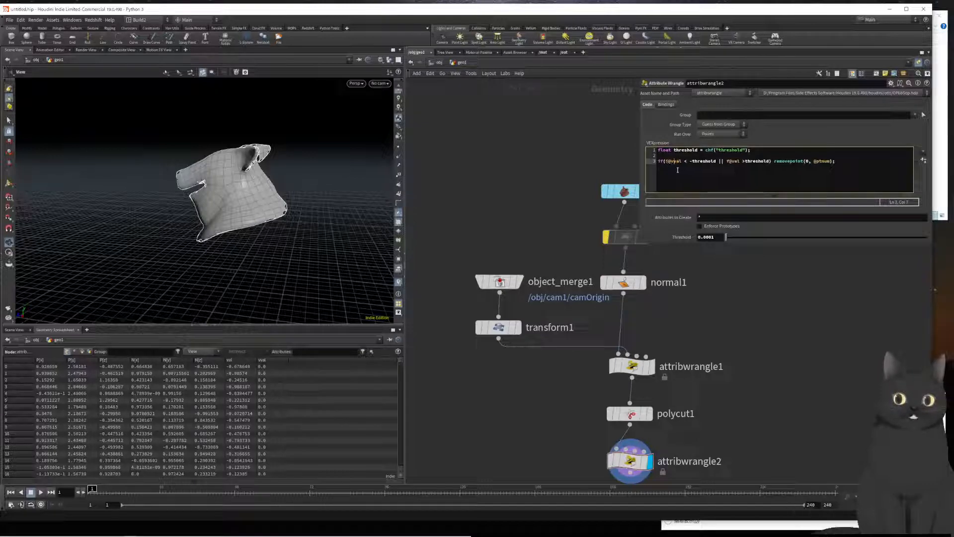
pyautogui.press('BackSpace')
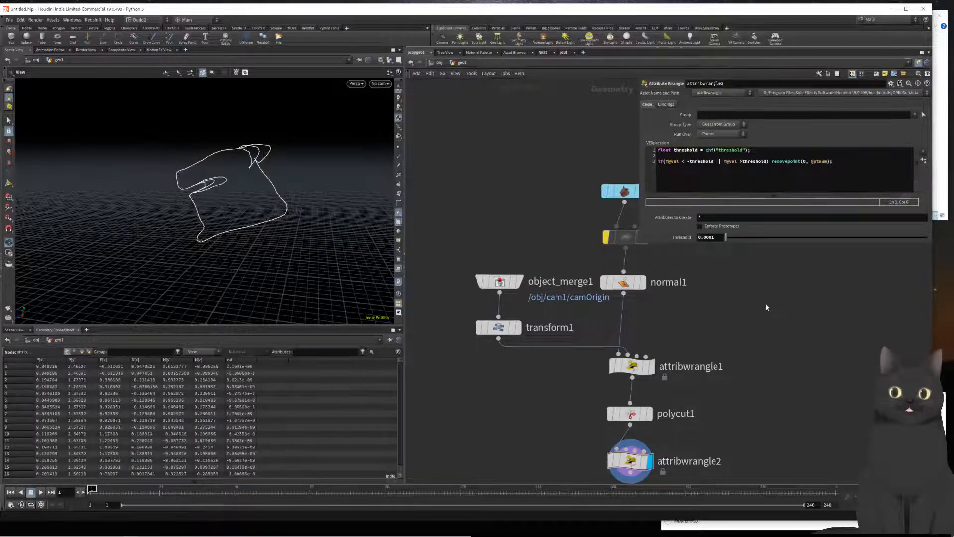
# Inspect the outline from other angles and compare it with the full cut mesh by displaying polycut1, finishing on attribwrangle2
pyautogui.moveTo(207, 188); pyautogui.dragTo(14, 197)
pyautogui.moveTo(202, 110); pyautogui.dragTo(185, 191)
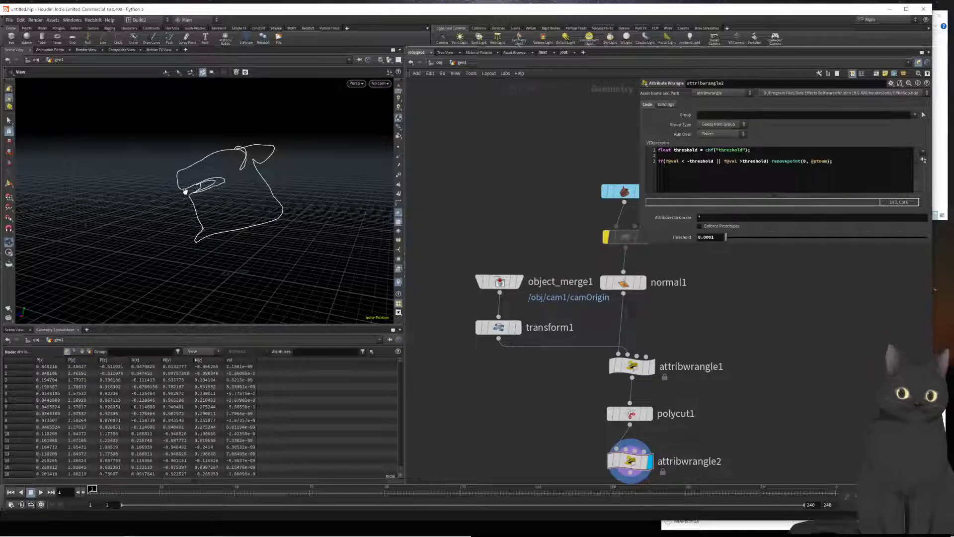
pyautogui.click(652, 419)
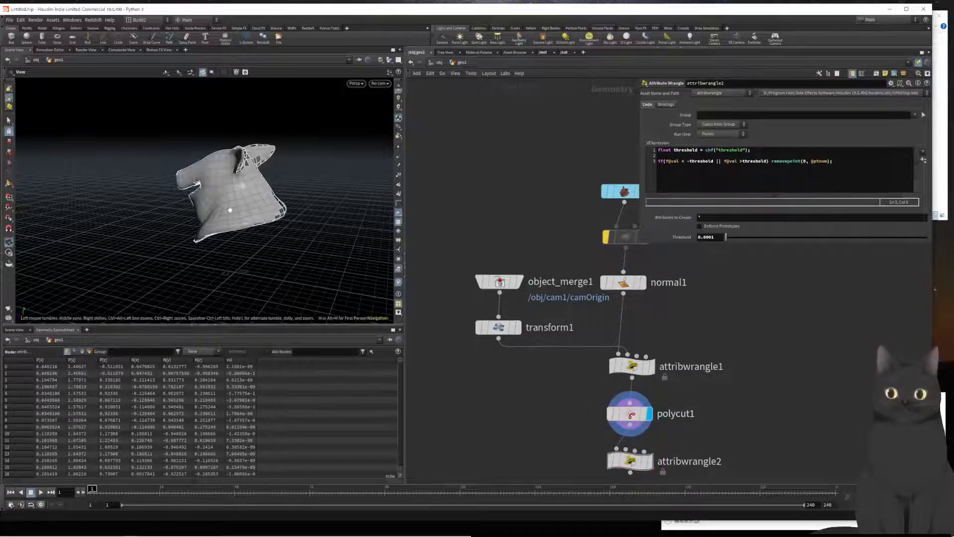
pyautogui.moveTo(302, 226); pyautogui.dragTo(273, 224)
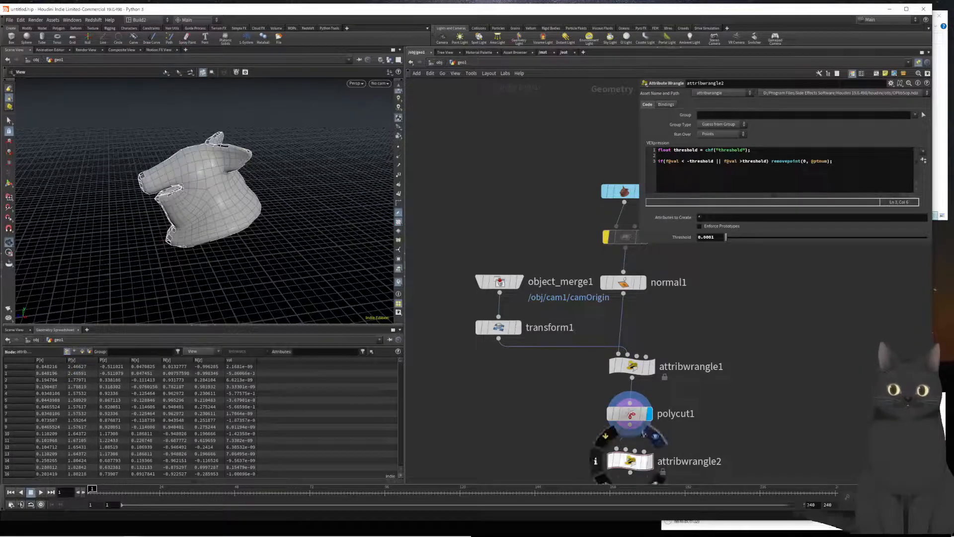
pyautogui.click(650, 461)
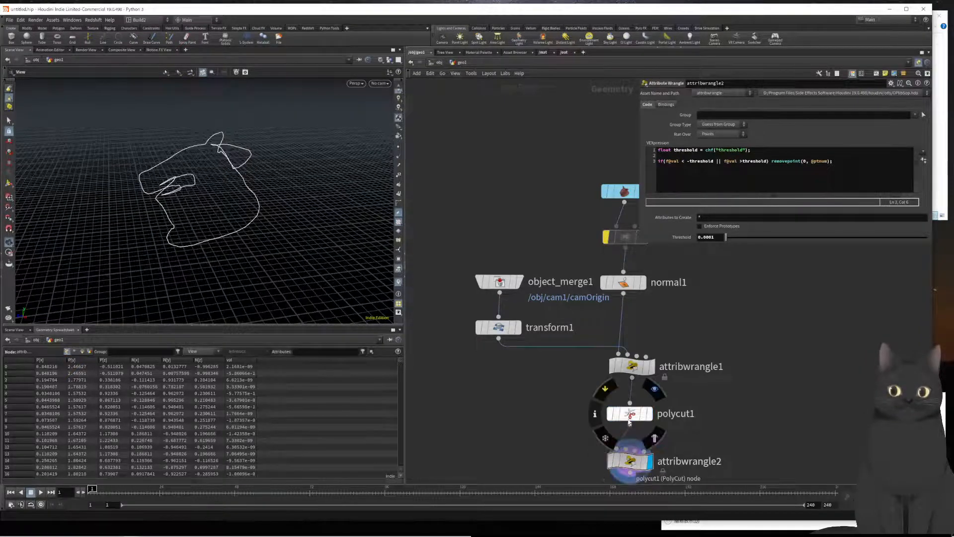
# Toggle polycut1's bypass on and off and show its parameters
pyautogui.click(607, 390)
pyautogui.click(607, 391)
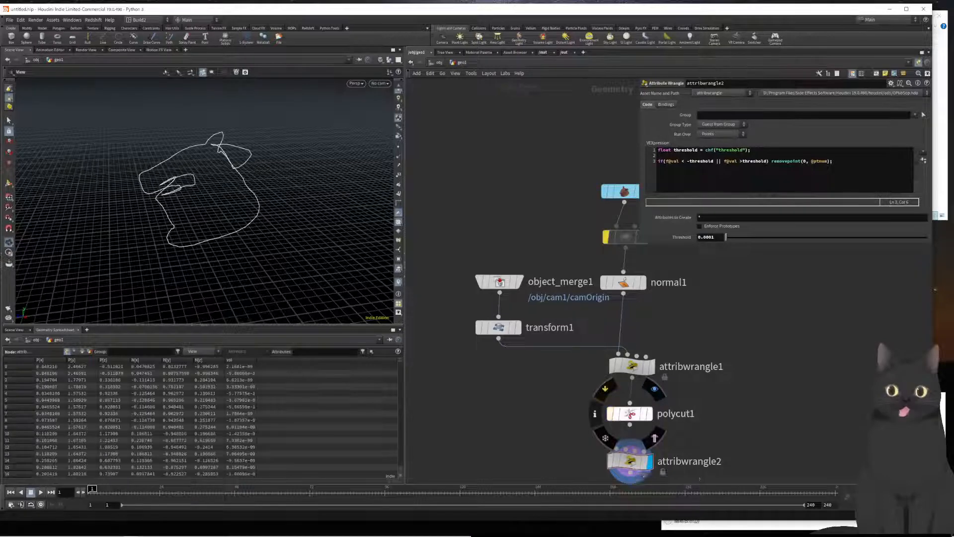
pyautogui.click(630, 413)
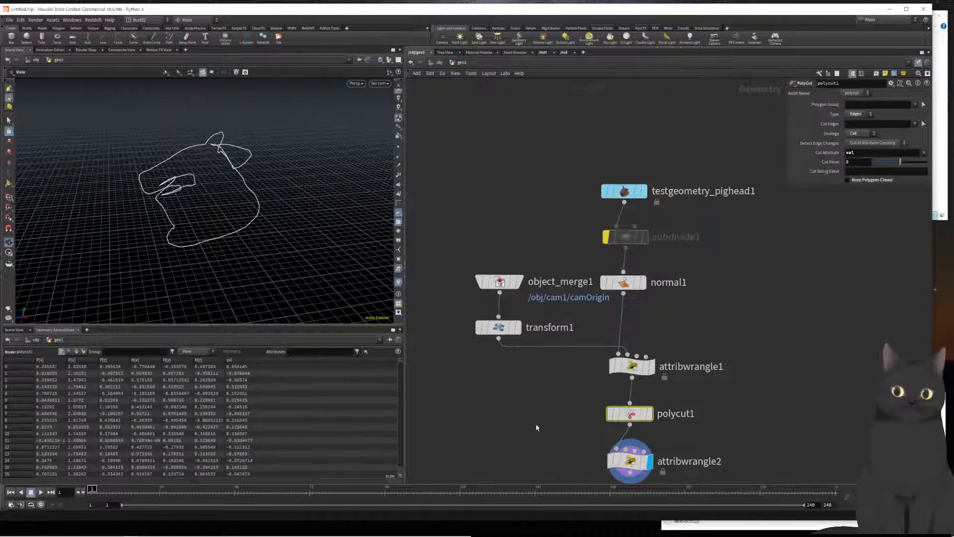
# Insert a Transform node between testgeometry_pighead1 and subdivide1
pyautogui.moveTo(537, 419); pyautogui.dragTo(550, 347, button='middle')
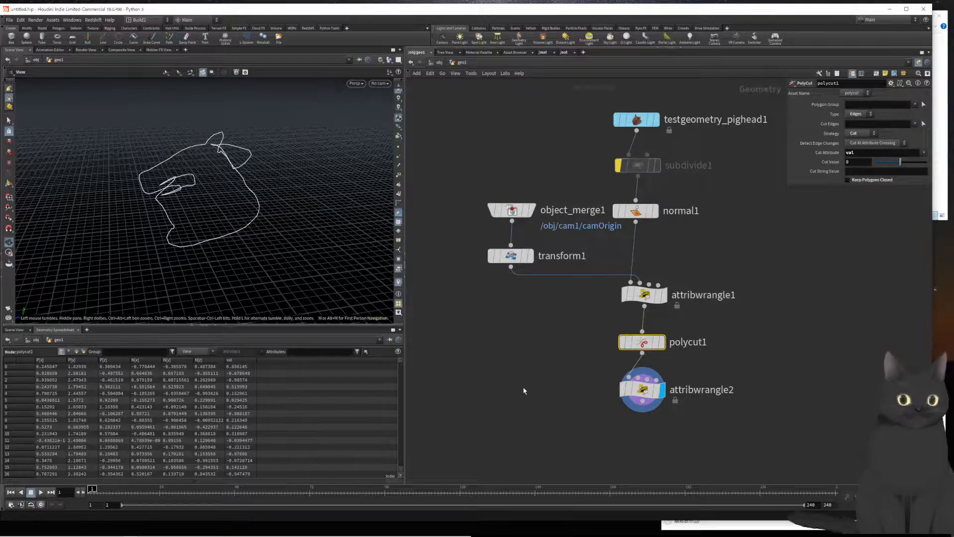
pyautogui.moveTo(311, 273); pyautogui.dragTo(191, 215)
pyautogui.moveTo(640, 421); pyautogui.dragTo(615, 335, button='middle')
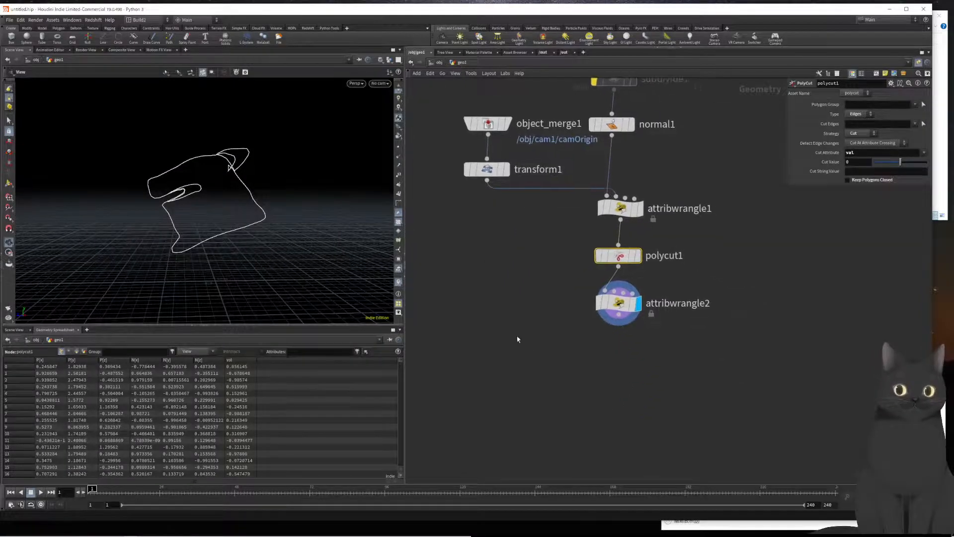
pyautogui.scroll(-5, 533, 352)
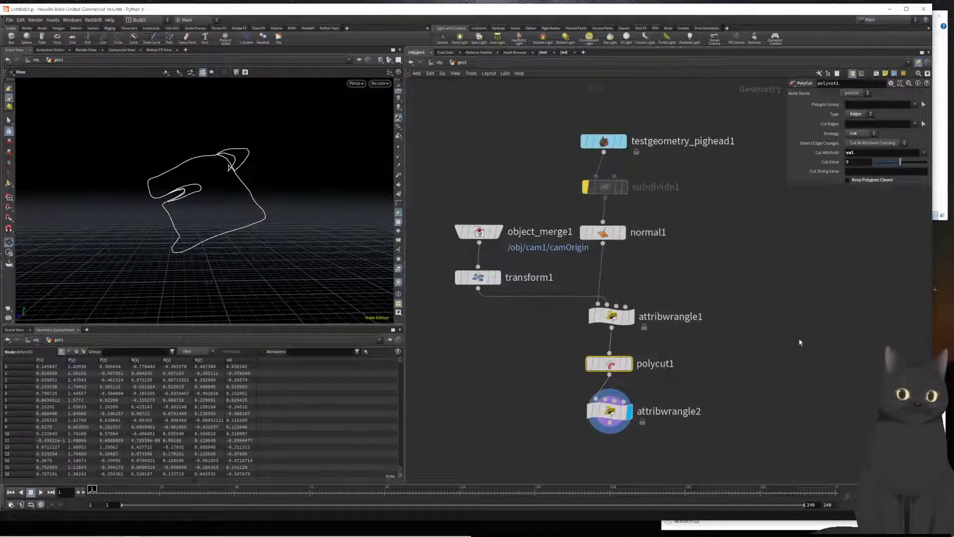
pyautogui.moveTo(805, 321); pyautogui.dragTo(756, 356, button='middle')
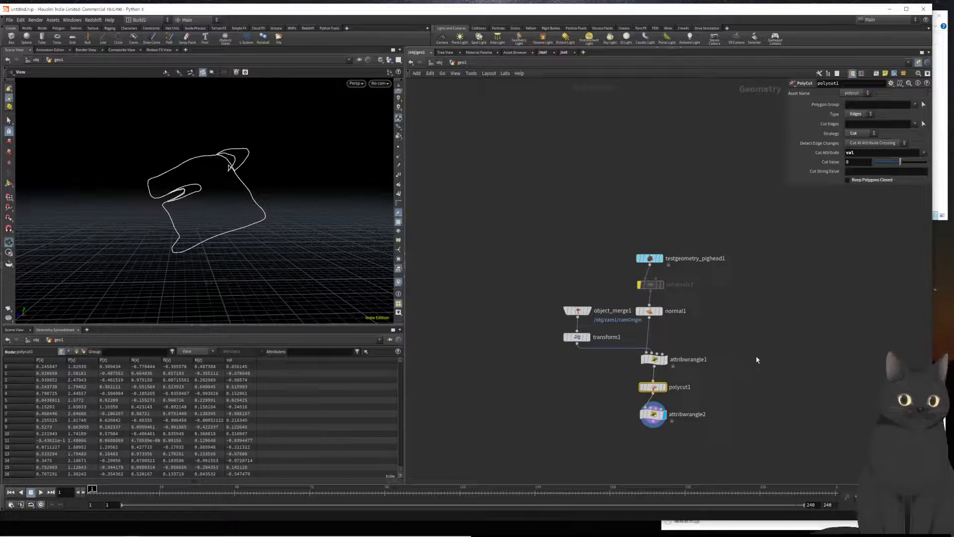
pyautogui.moveTo(647, 259)
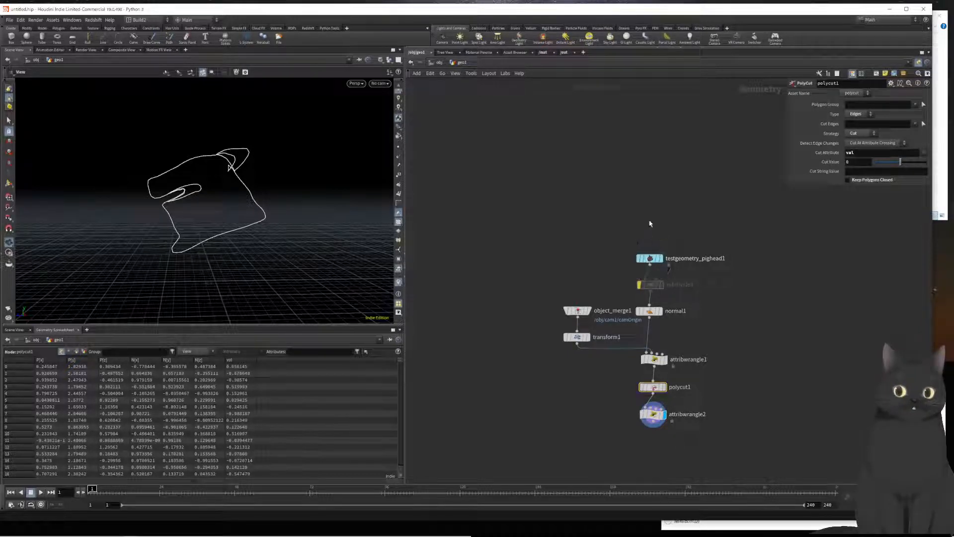
pyautogui.press('Tab')
pyautogui.write('tr')
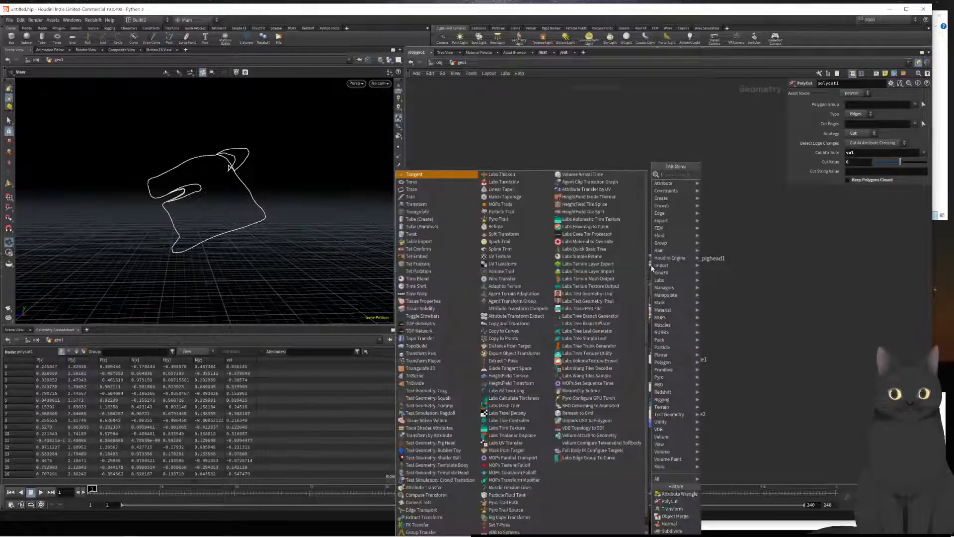
pyautogui.write('an')
pyautogui.press('Return')
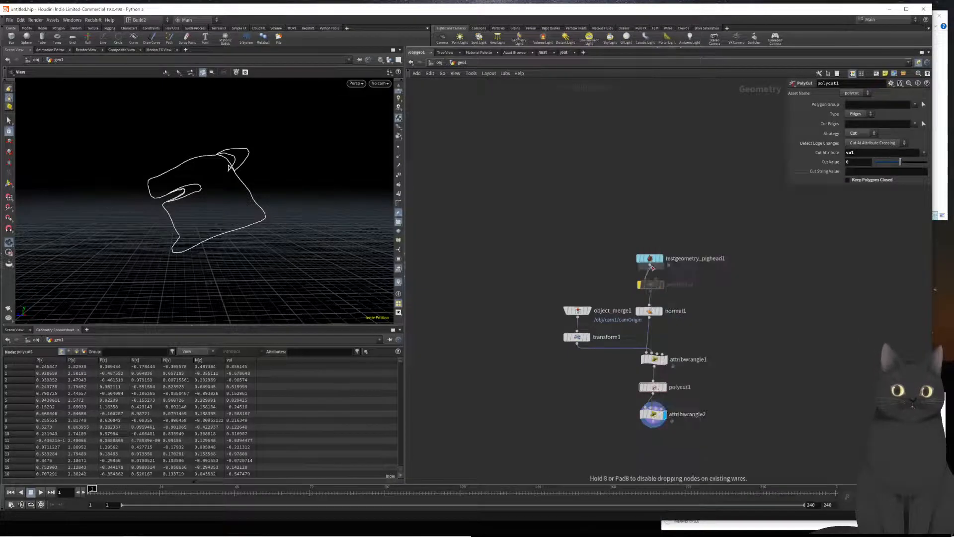
pyautogui.click(652, 268)
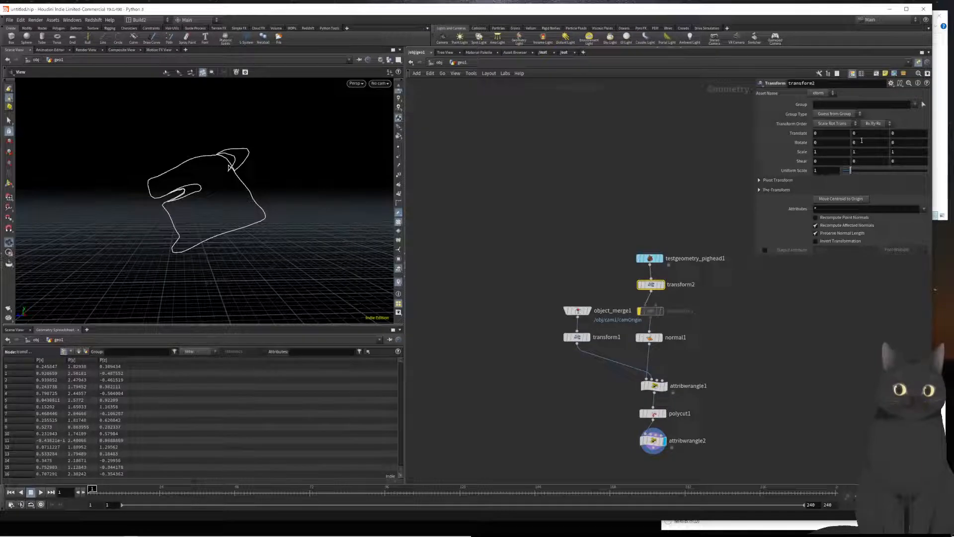
# Test the outline by rotating the pig head about Y in transform2, and undo the rotation changes
pyautogui.moveTo(862, 140)
pyautogui.mouseDown(button='middle')
pyautogui.moveTo(917, 140)
pyautogui.moveTo(862, 143)
pyautogui.mouseUp(button='middle')
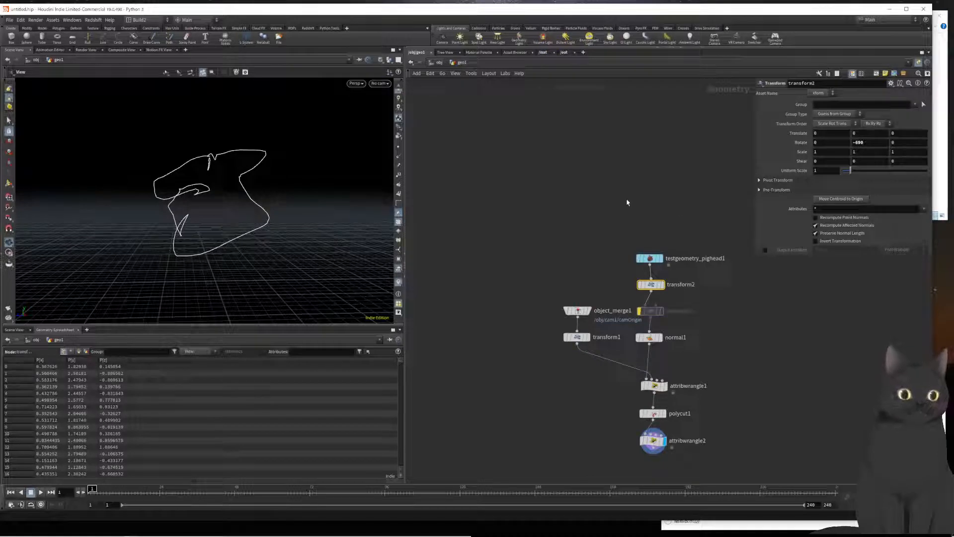
pyautogui.hotkey('ctrl', 'z')
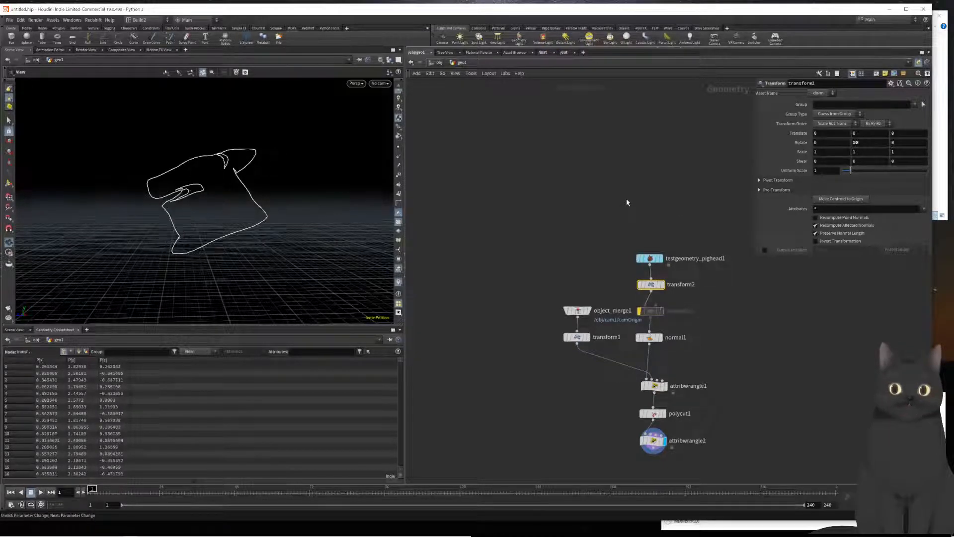
pyautogui.hotkey('ctrl', 'z')
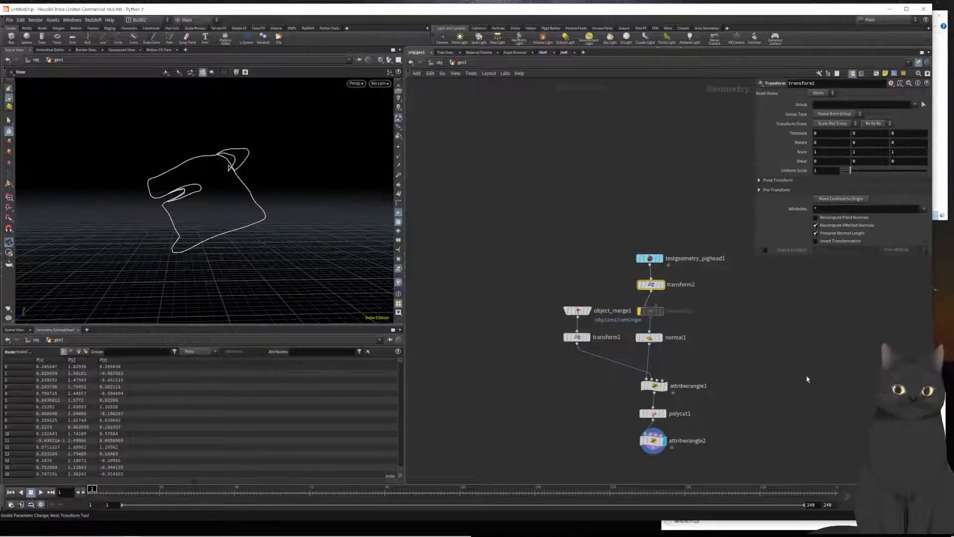
pyautogui.moveTo(805, 376); pyautogui.dragTo(774, 297, button='middle')
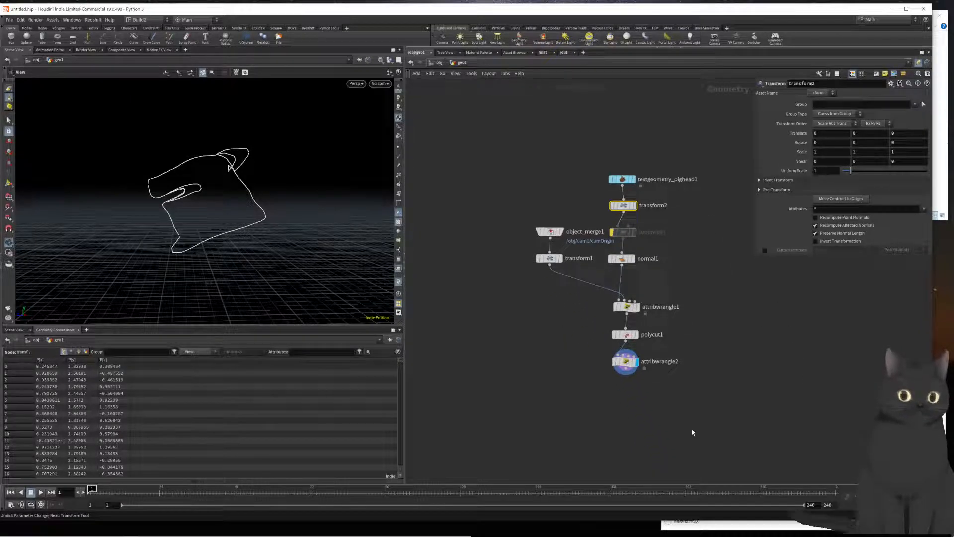
# Append a displayed Fuse node after attribwrangle2 and check attribwrangle2's geometry info
pyautogui.click(626, 368)
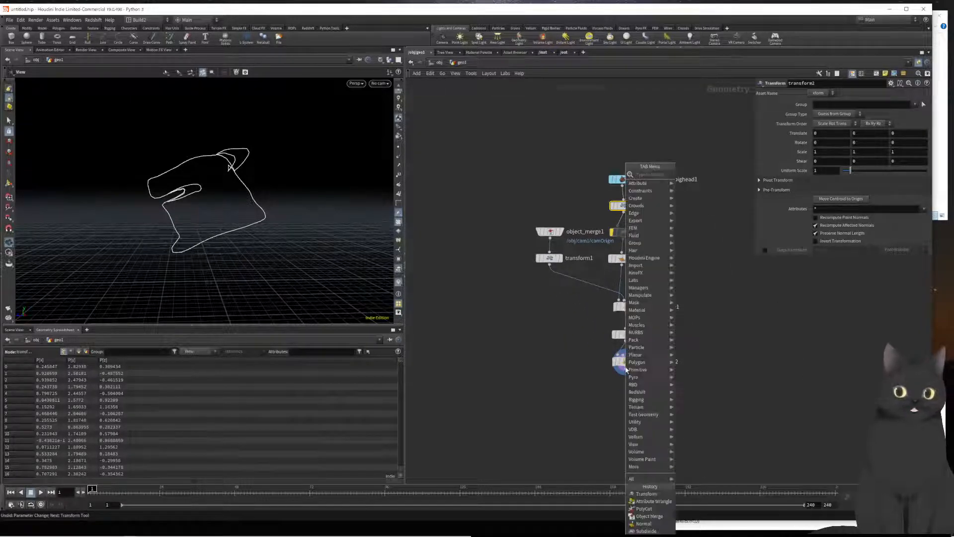
pyautogui.write('fuse')
pyautogui.press('Return')
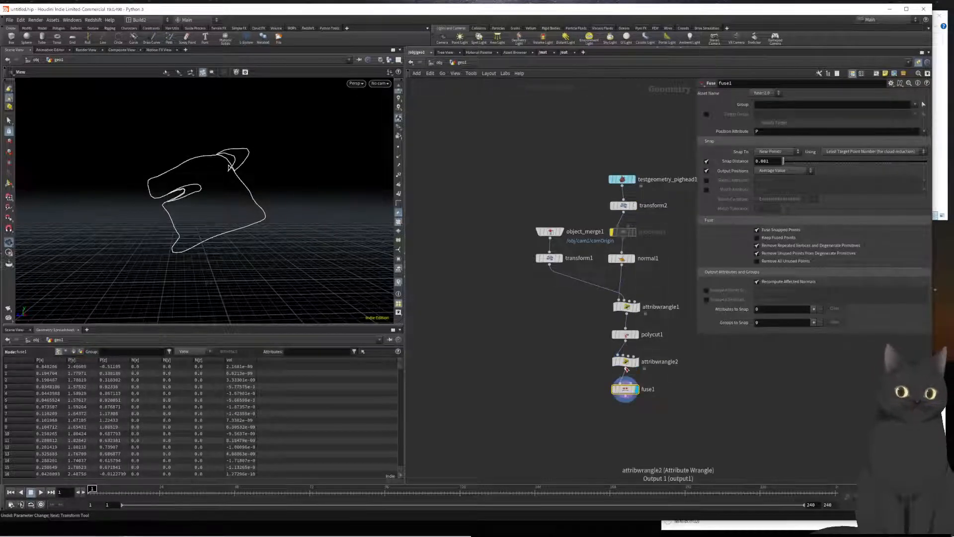
pyautogui.middleClick(626, 369)
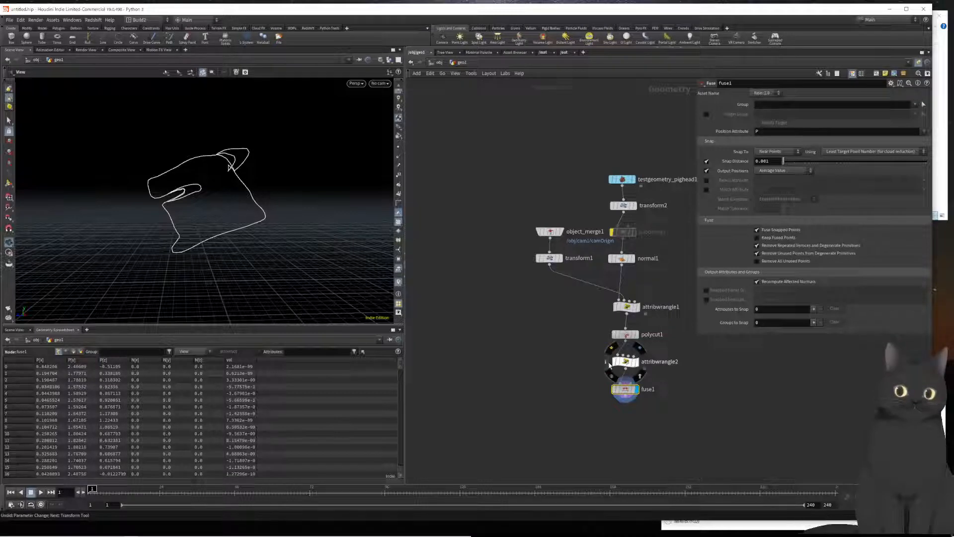
pyautogui.click(608, 364)
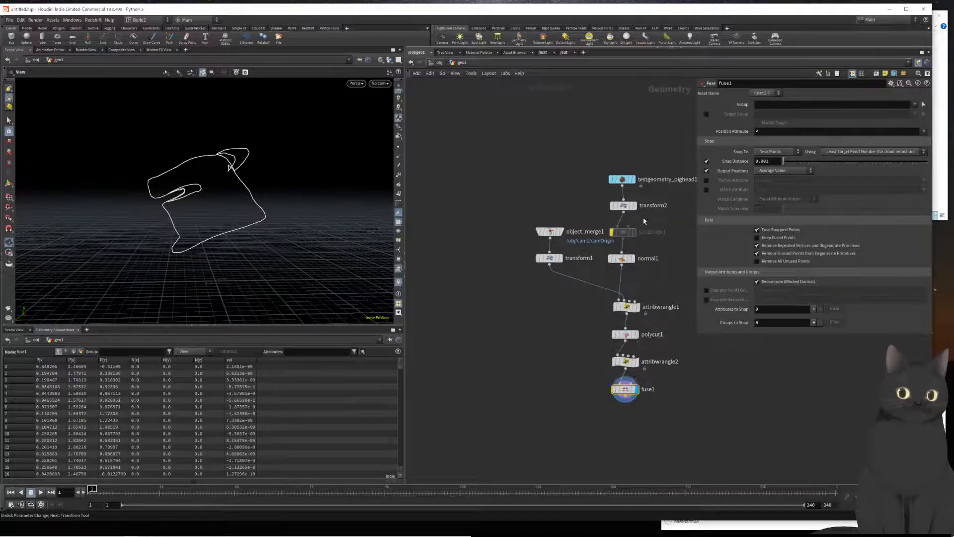
# Turn off subdivide1's bypass and compare the geometry info of attribwrangle2 and fuse1
pyautogui.moveTo(625, 232)
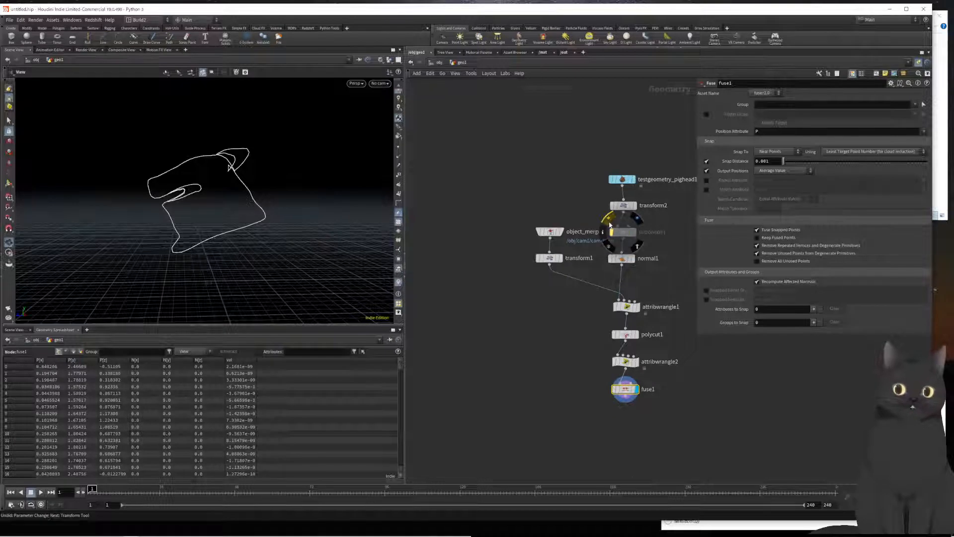
pyautogui.click(607, 217)
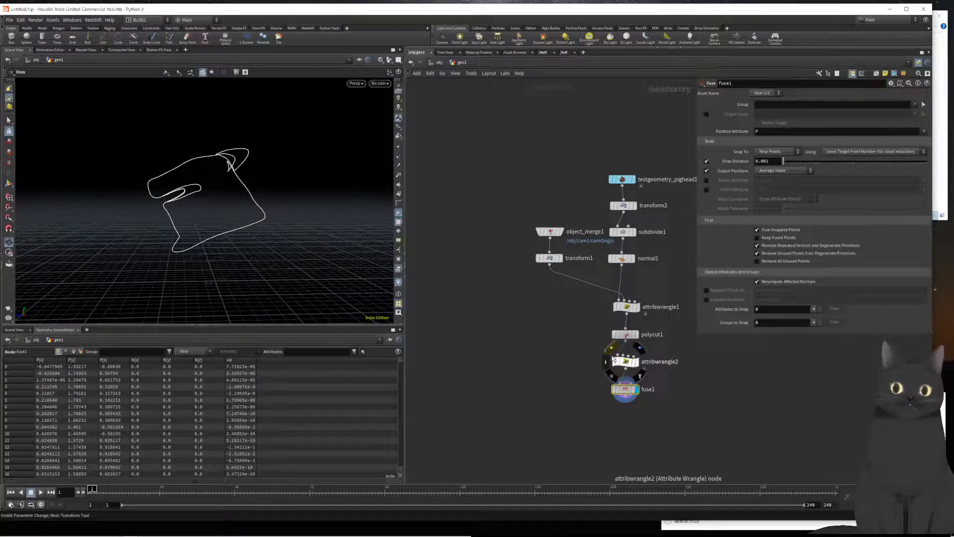
pyautogui.click(609, 364)
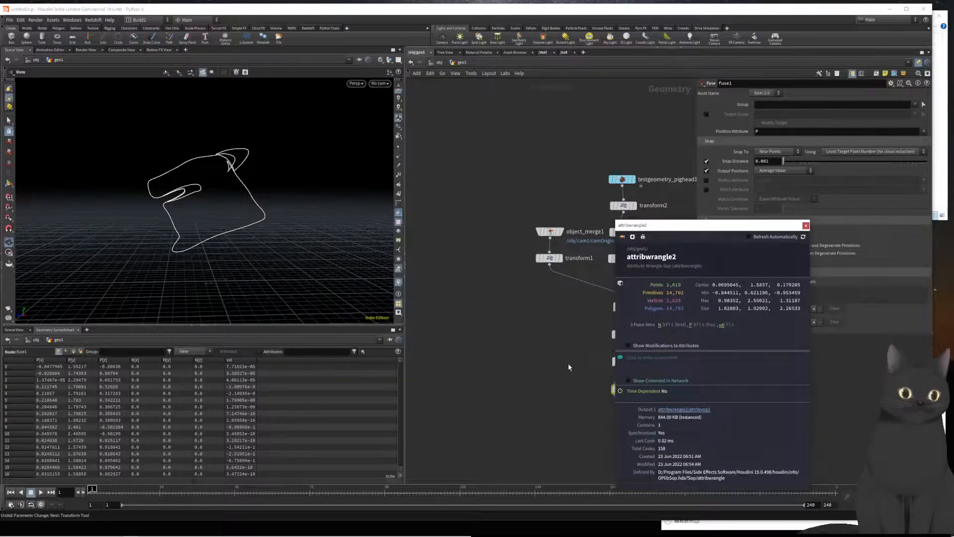
pyautogui.moveTo(620, 391)
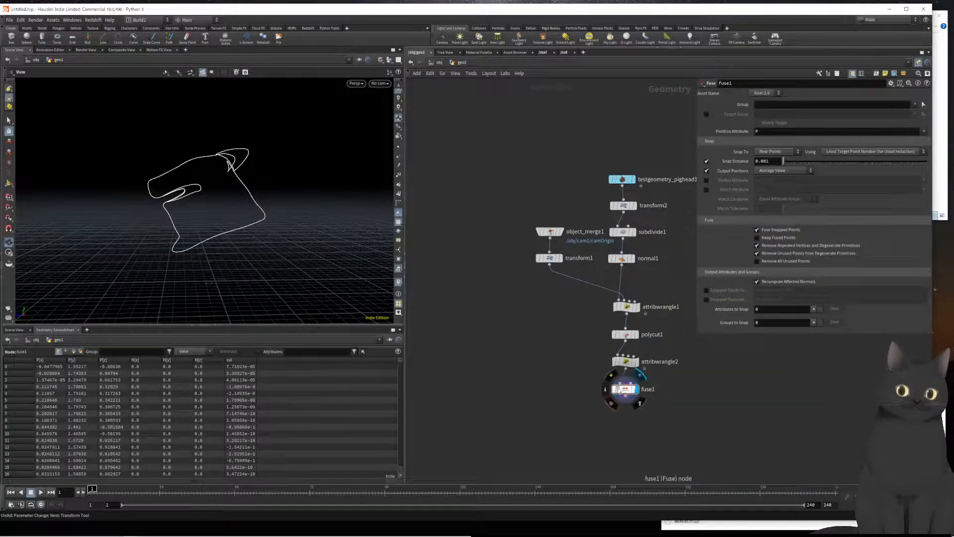
pyautogui.middleClick(626, 393)
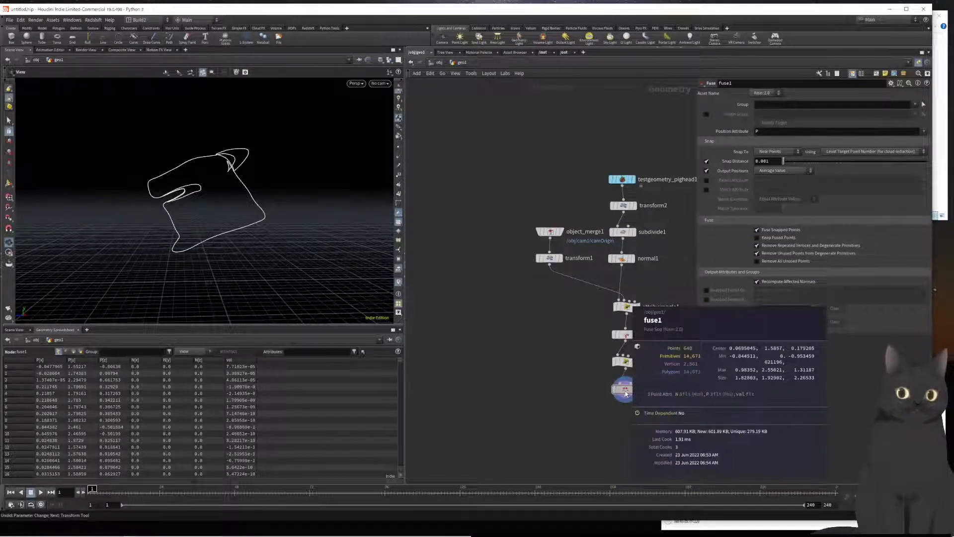
pyautogui.middleClick(627, 362)
# Append a PolyPath node after fuse1 and enable Connect End Points on it
pyautogui.moveTo(606, 425); pyautogui.dragTo(599, 360, button='middle')
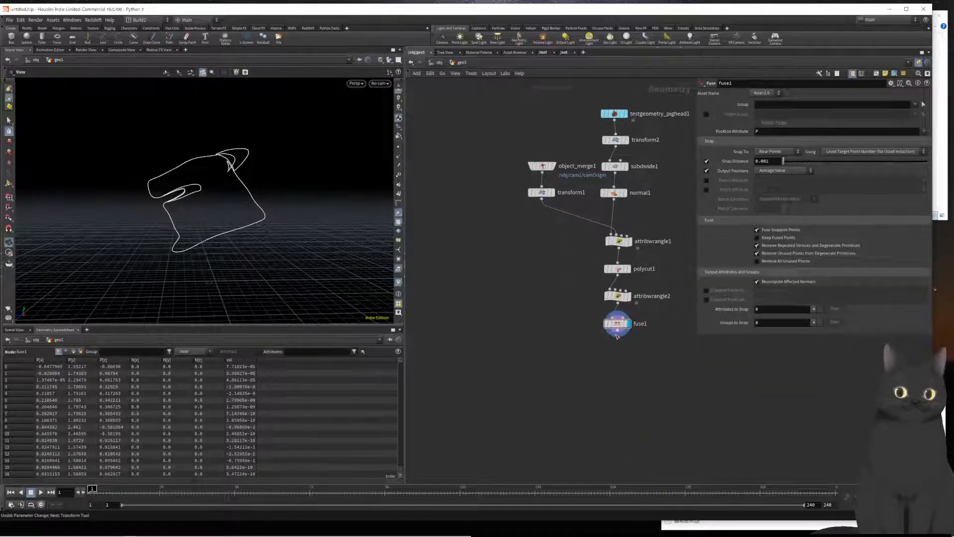
pyautogui.press('Tab')
pyautogui.write('poly')
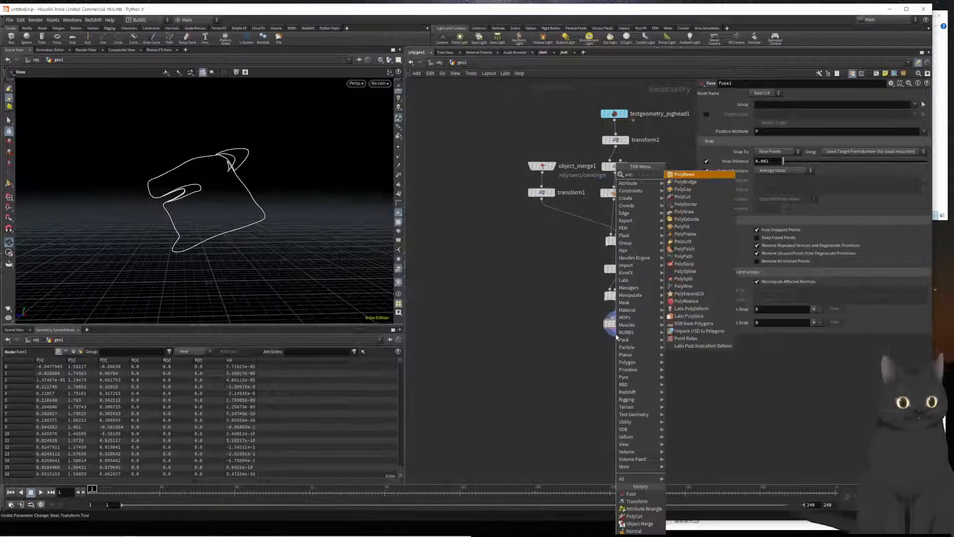
pyautogui.write('p')
pyautogui.press('Down')
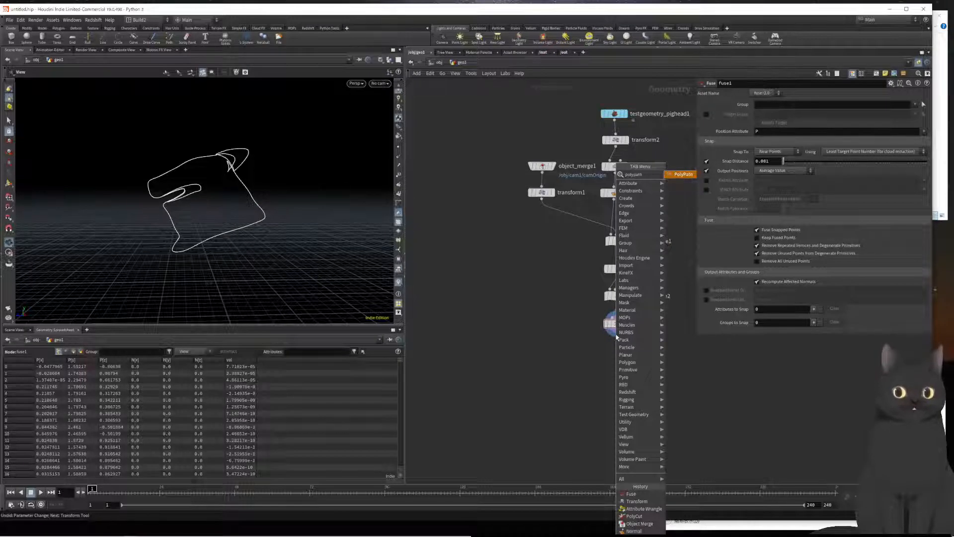
pyautogui.press('Return')
pyautogui.click(617, 337)
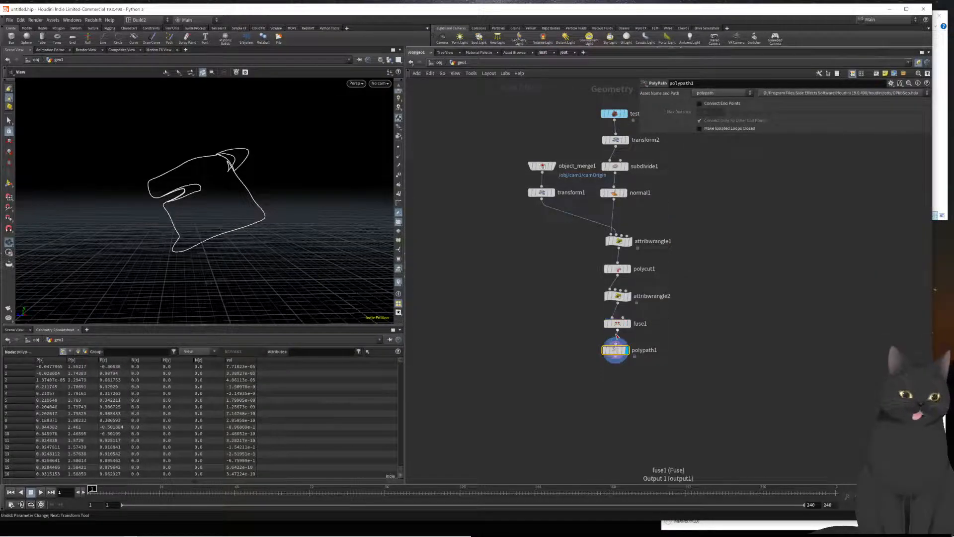
pyautogui.click(701, 104)
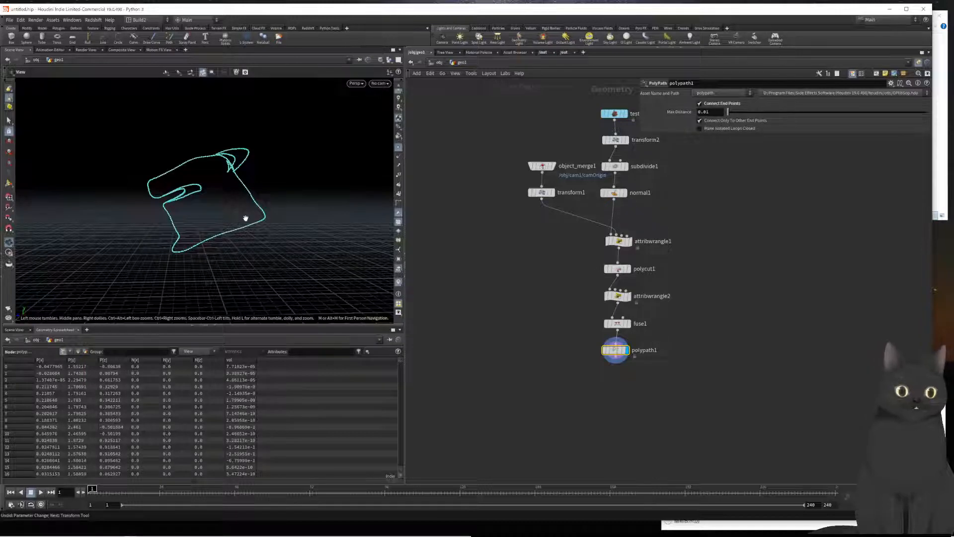
pyautogui.scroll(10, 245, 216)
pyautogui.scroll(-10, 246, 219)
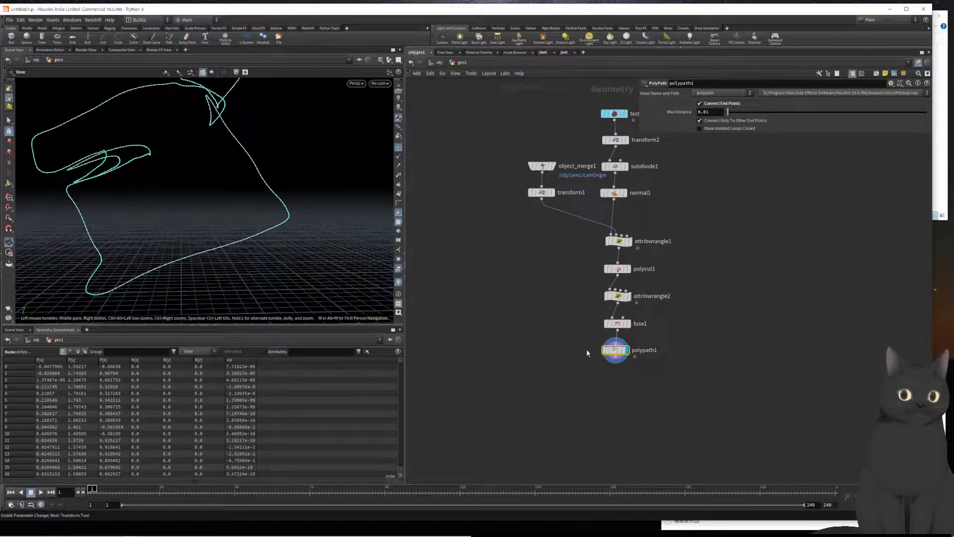
# Append a displayed Resample node after polypath1 and set its maximum segment length to 0.05
pyautogui.click(620, 365)
pyautogui.write('resam')
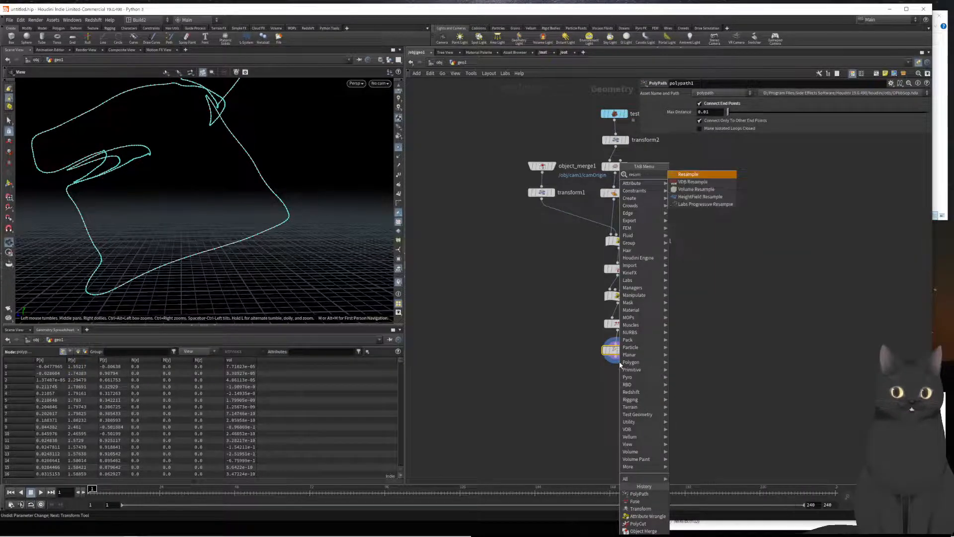
pyautogui.press('Return')
pyautogui.click(620, 364)
pyautogui.click(630, 377)
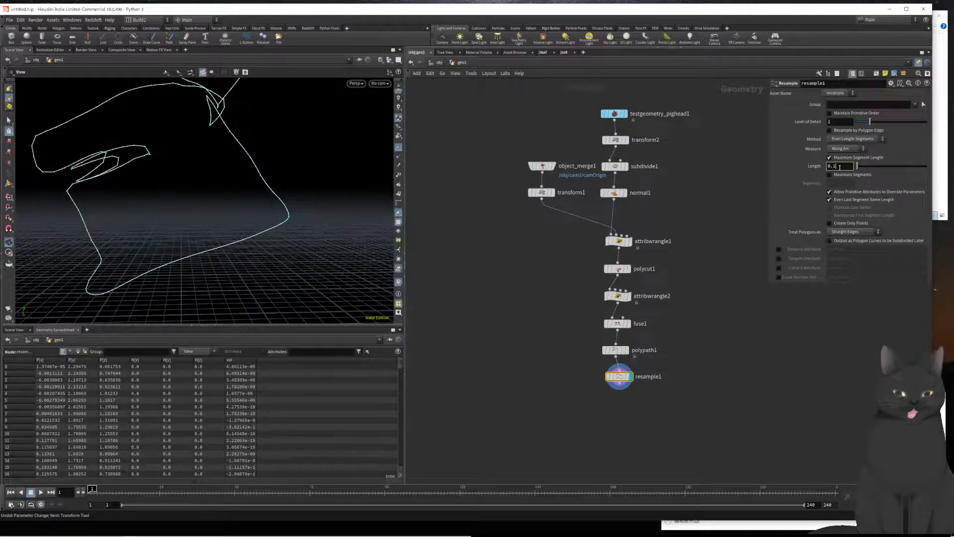
pyautogui.write('05')
pyautogui.press('Return')
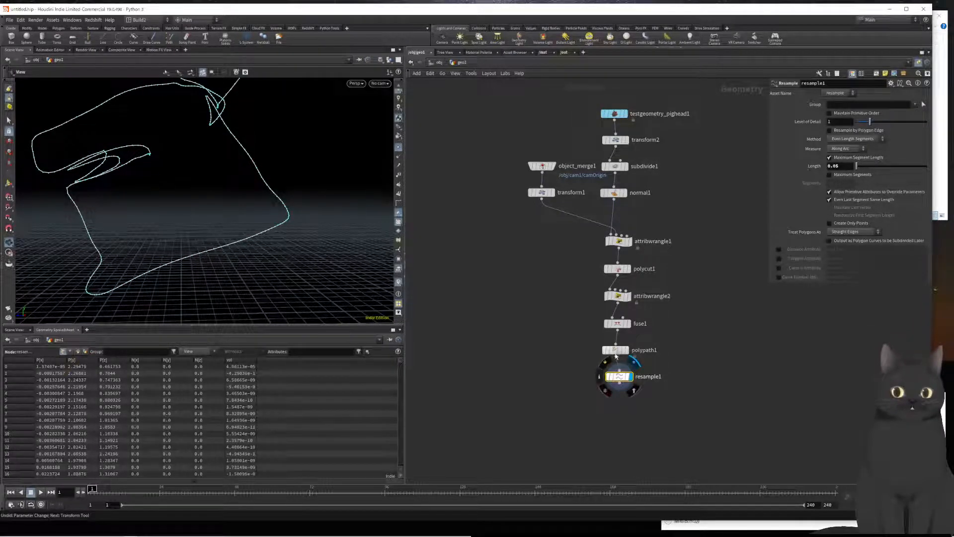
# Compare the outline at fuse1, attribwrangle2 and polypath1 by displaying each node in turn
pyautogui.moveTo(616, 351)
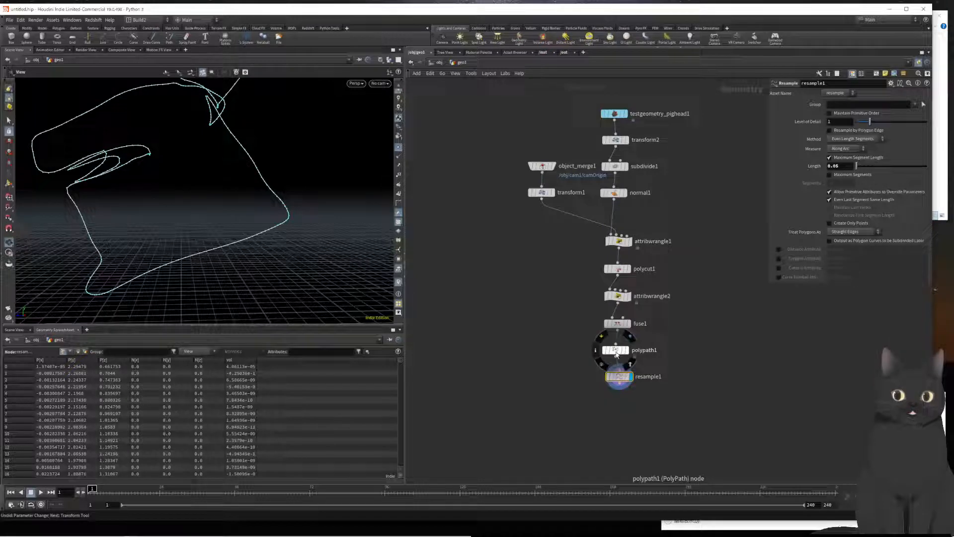
pyautogui.click(629, 323)
pyautogui.moveTo(202, 185); pyautogui.dragTo(222, 214)
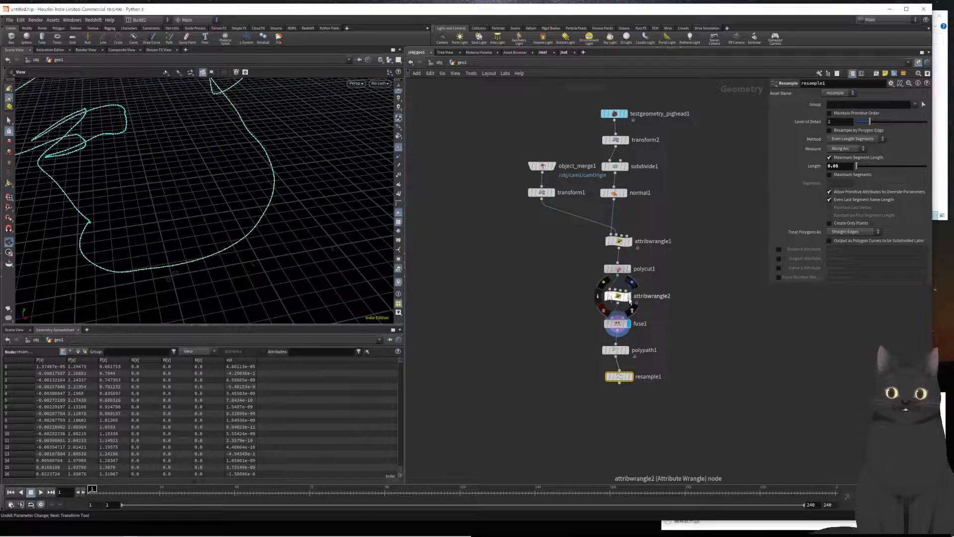
pyautogui.click(629, 297)
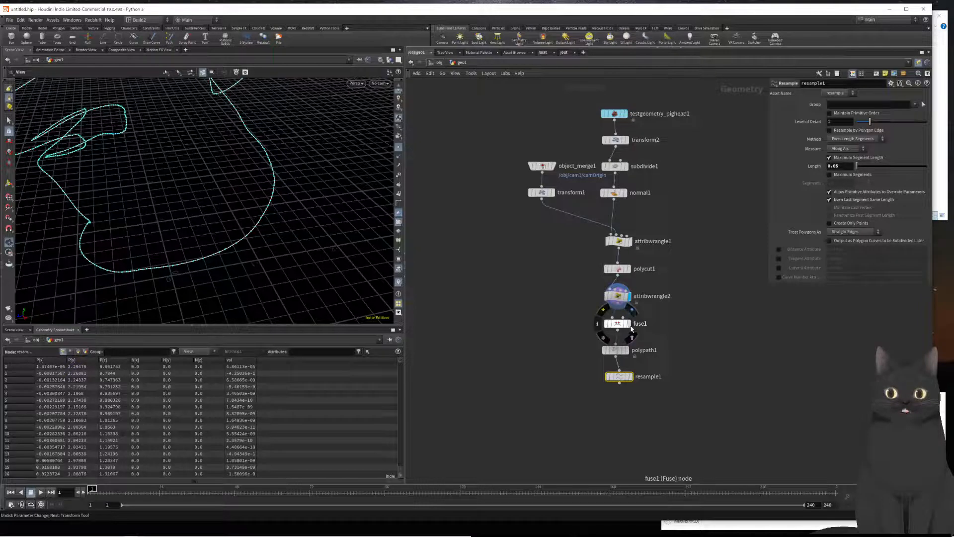
pyautogui.click(629, 324)
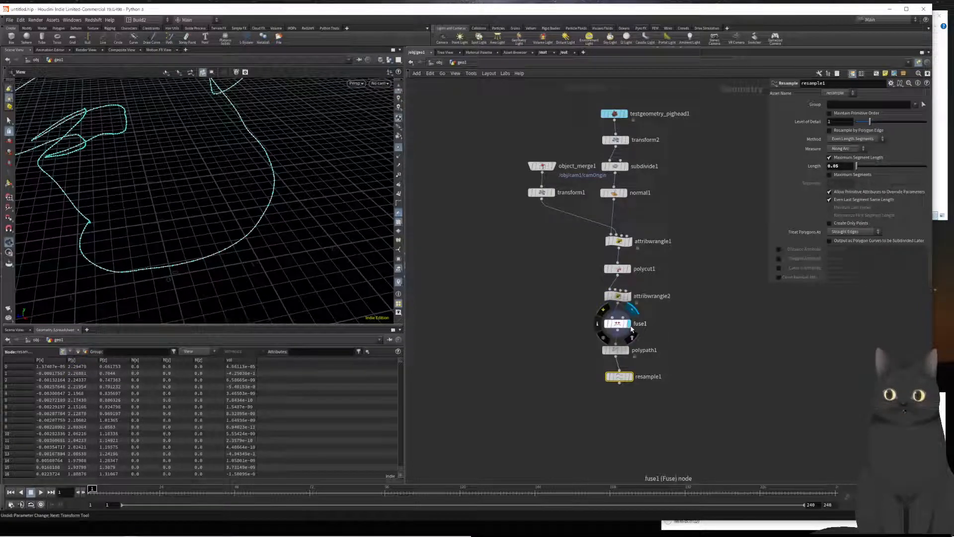
pyautogui.click(628, 351)
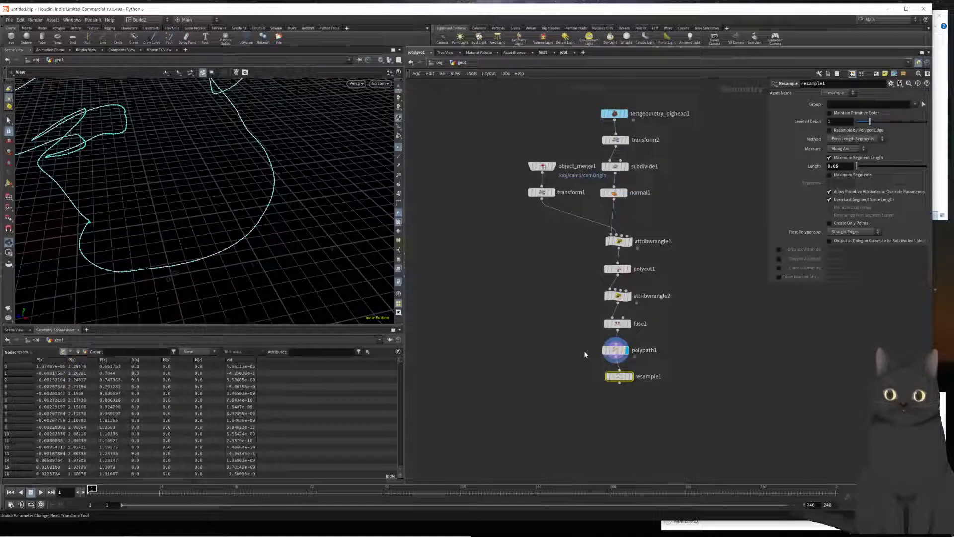
# Compare the geometry info of fuse1, polypath1 and resample1, displaying resample1 for the comparison
pyautogui.middleClick(618, 352)
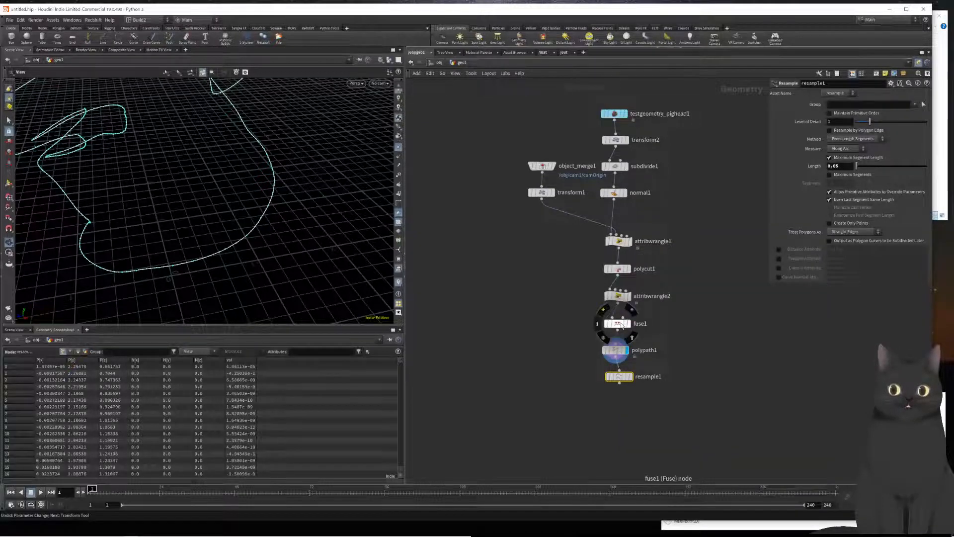
pyautogui.middleClick(622, 325)
pyautogui.click(616, 350)
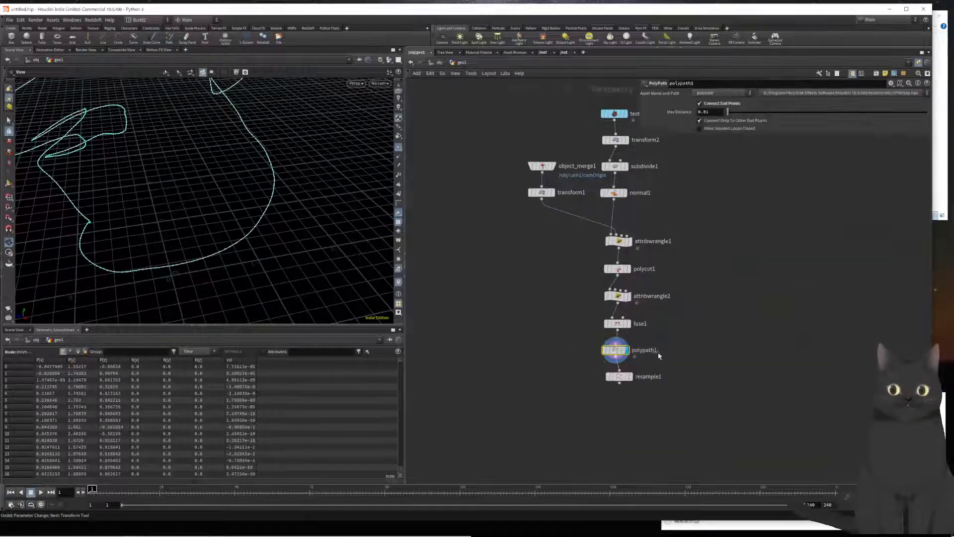
pyautogui.moveTo(194, 218); pyautogui.dragTo(218, 222)
pyautogui.click(631, 376)
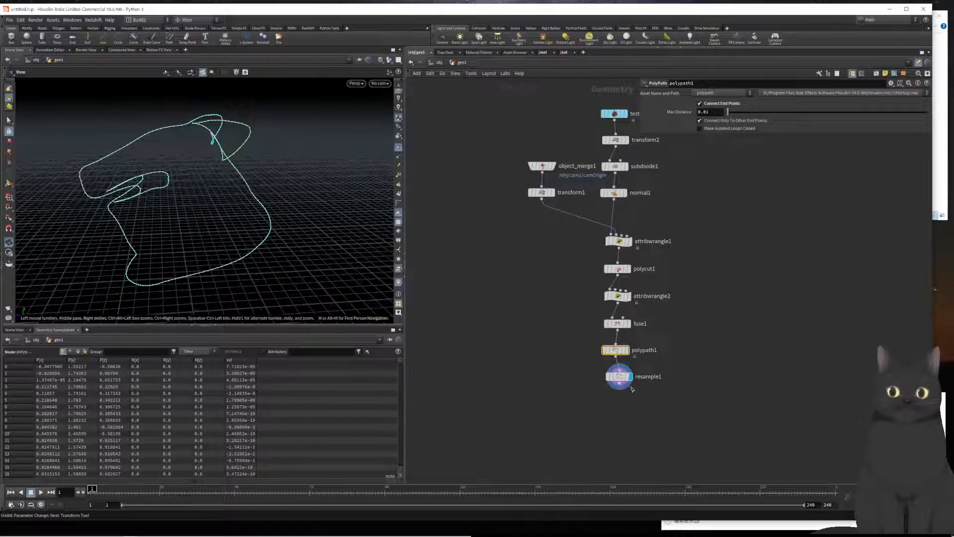
pyautogui.middleClick(618, 377)
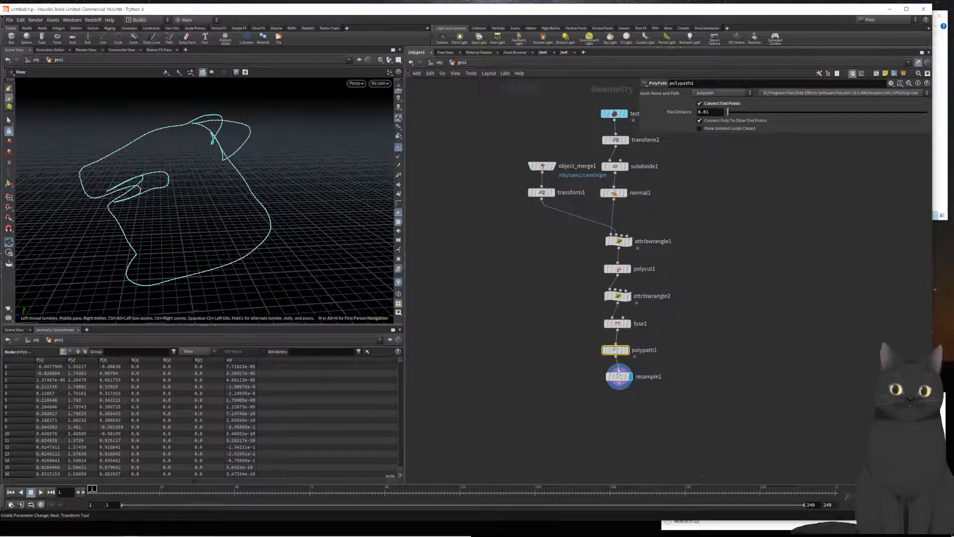
pyautogui.middleClick(616, 351)
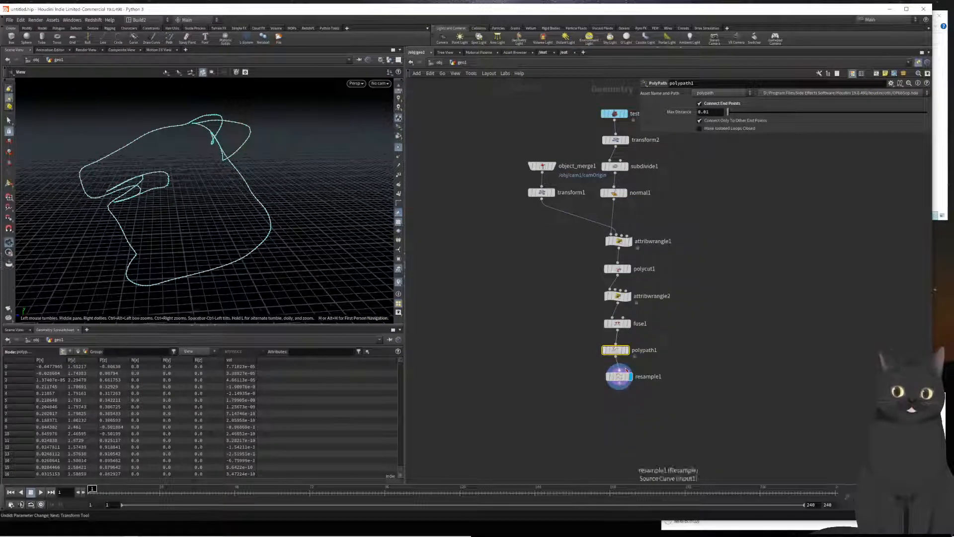
pyautogui.middleClick(619, 377)
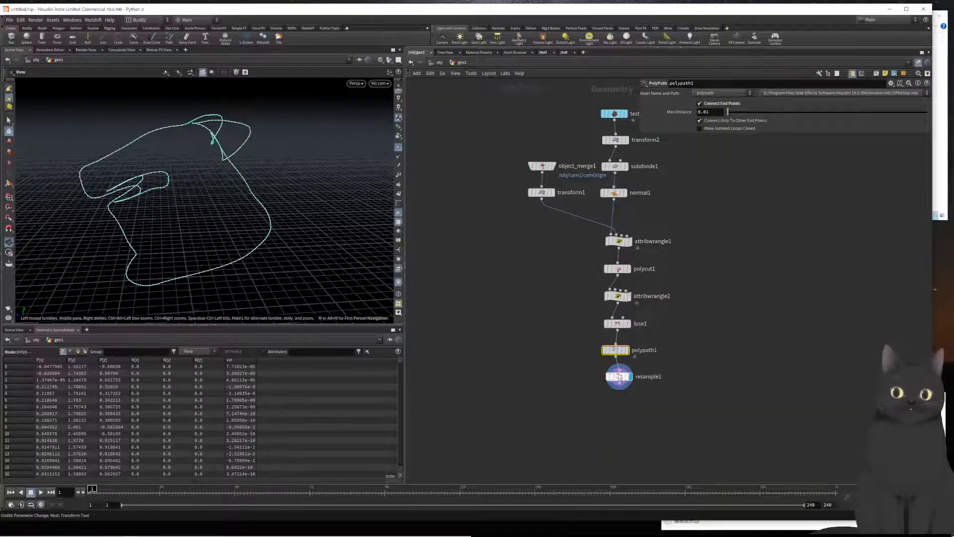
# Display polypath1 and examine its outline points up close and as a whole
pyautogui.click(625, 350)
pyautogui.scroll(5, 211, 288)
pyautogui.scroll(3, 264, 232)
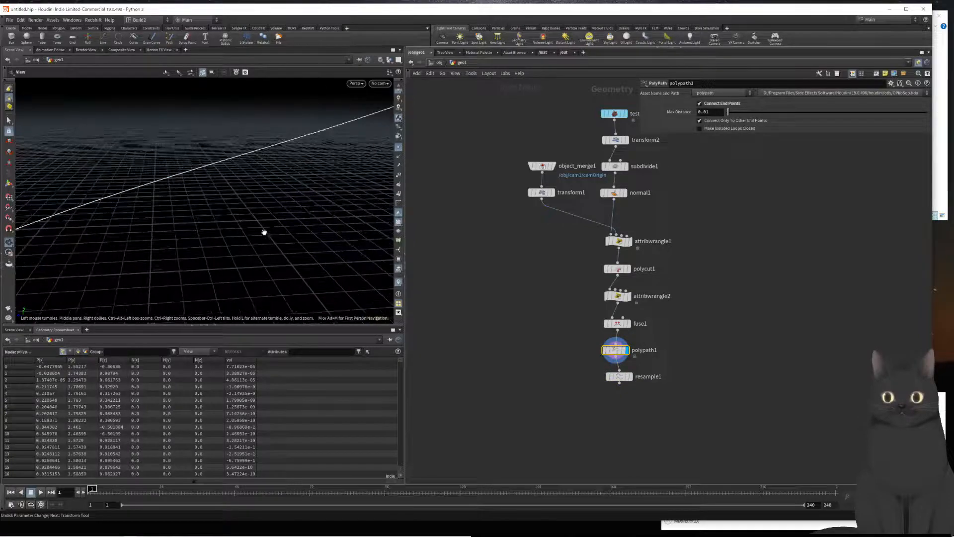
pyautogui.scroll(-8, 245, 215)
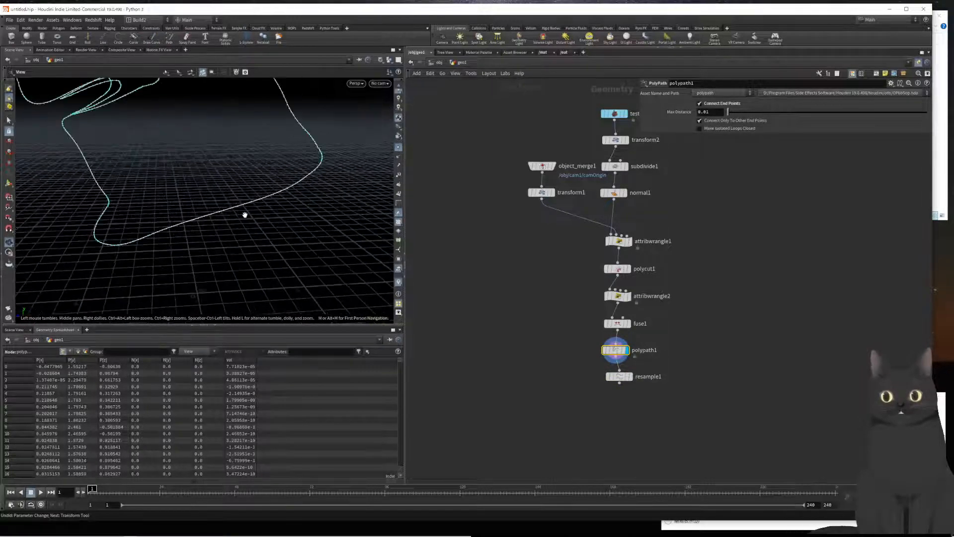
pyautogui.moveTo(245, 186); pyautogui.dragTo(238, 211, button='middle')
pyautogui.scroll(1, 239, 210)
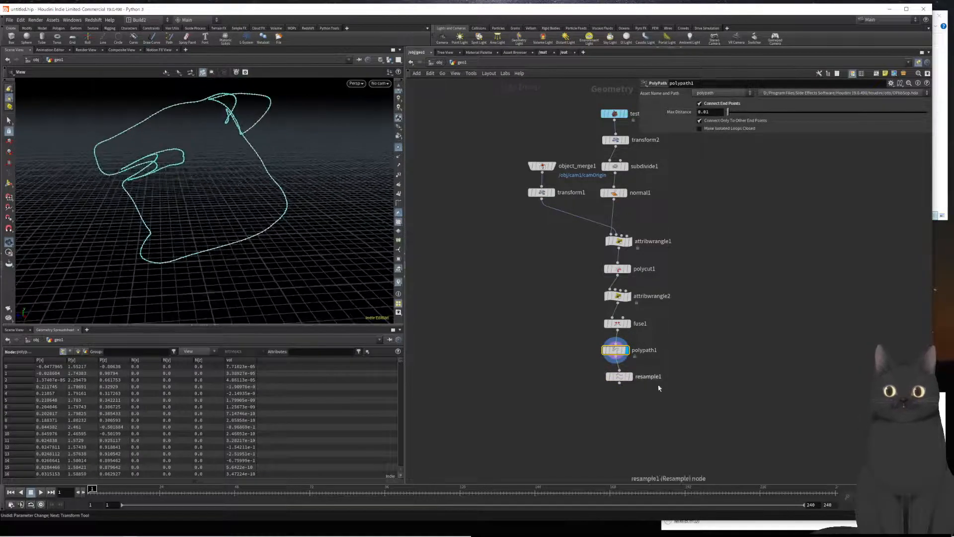
# Display resample1 and align the node directly beneath polypath1
pyautogui.click(631, 376)
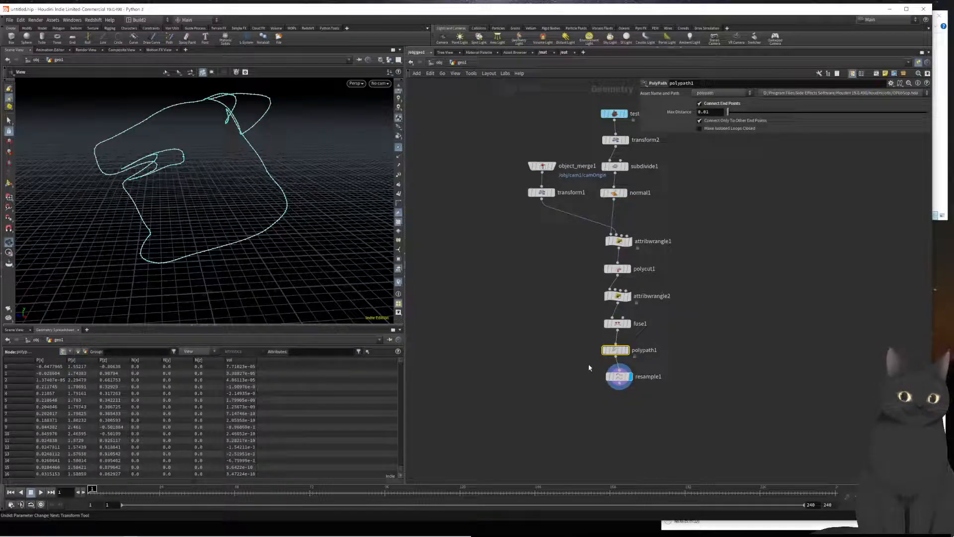
pyautogui.click(616, 375)
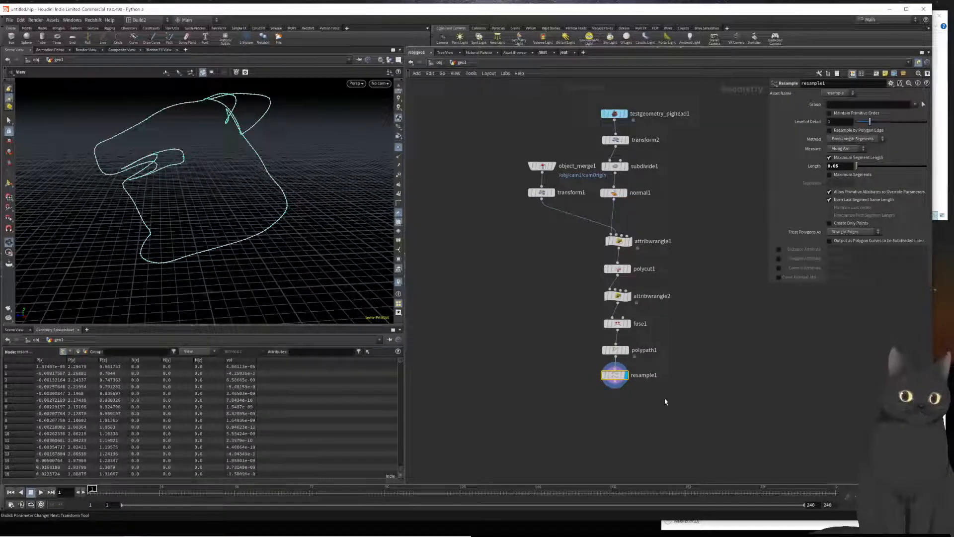
pyautogui.moveTo(635, 403); pyautogui.dragTo(645, 372, button='middle')
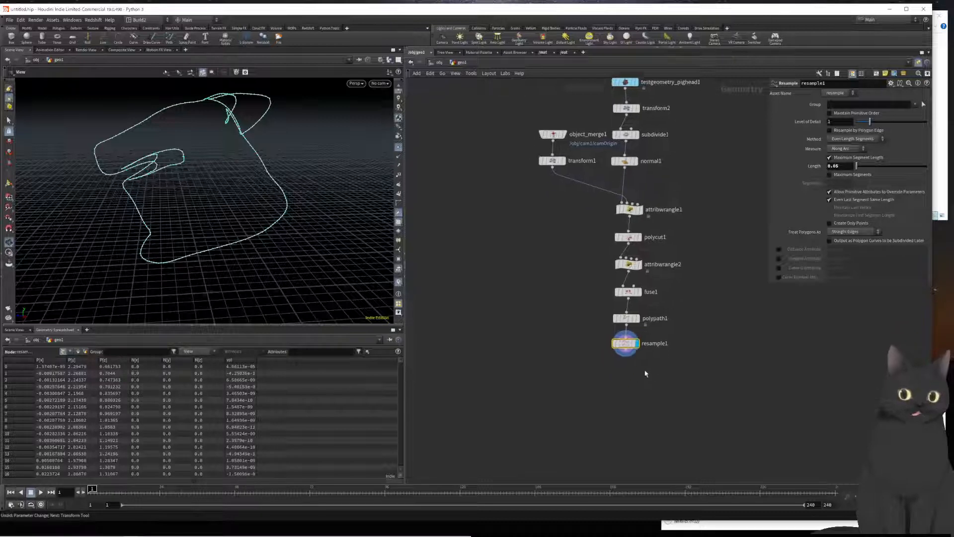
# Add a Null node wired to the output of resample1, placed directly below it
pyautogui.scroll(3, 620, 389)
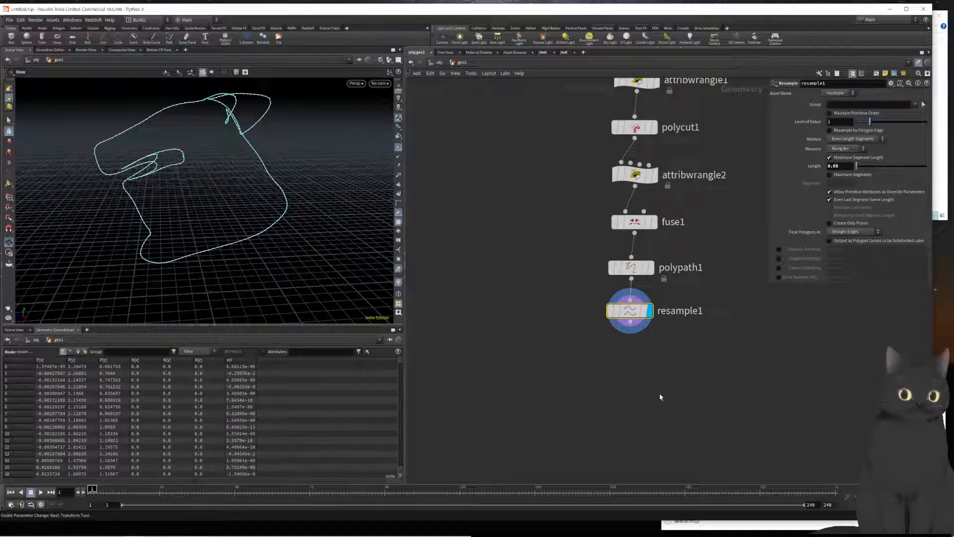
pyautogui.click(637, 327)
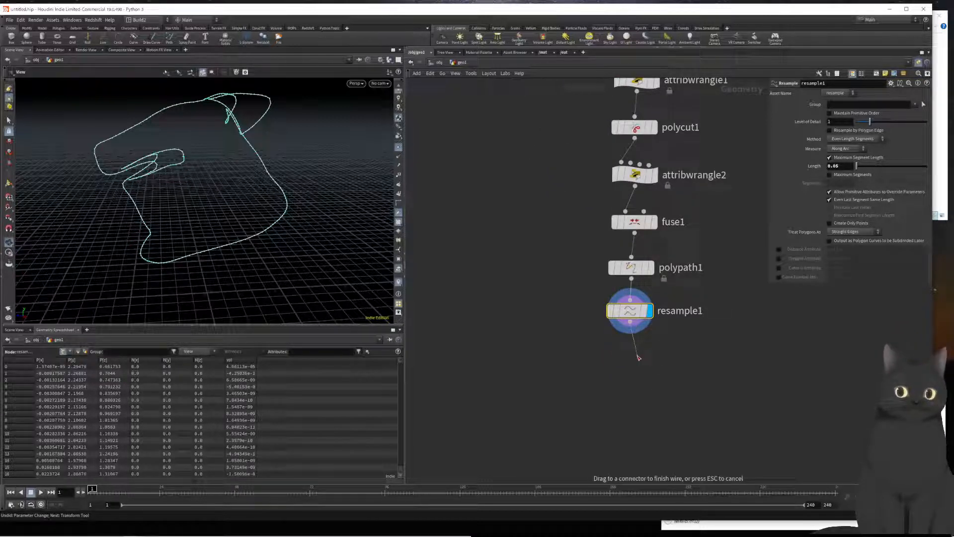
pyautogui.press('Tab')
pyautogui.write('nu')
pyautogui.press('Return')
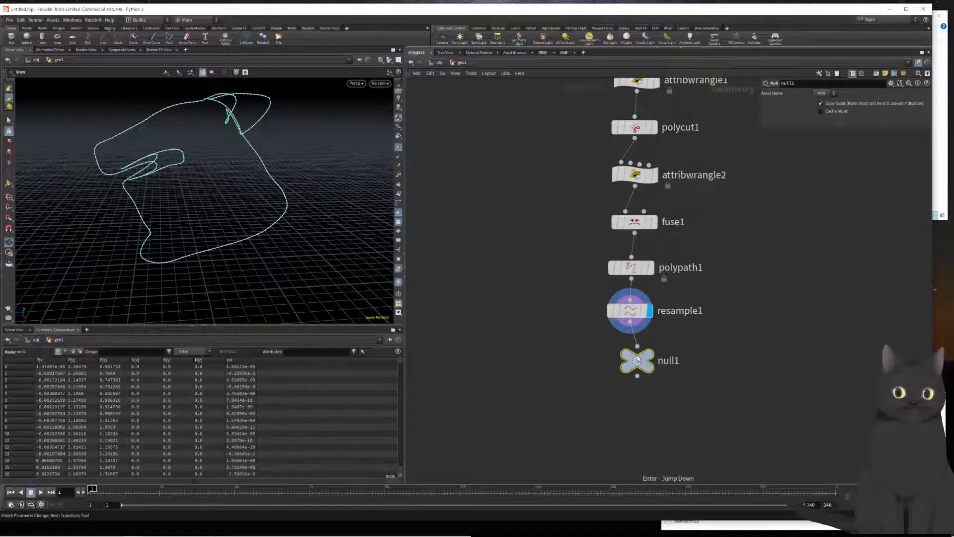
# Rename the new Null node as OUT and make it the displayed node
pyautogui.doubleClick(674, 361)
pyautogui.write('OOUT')
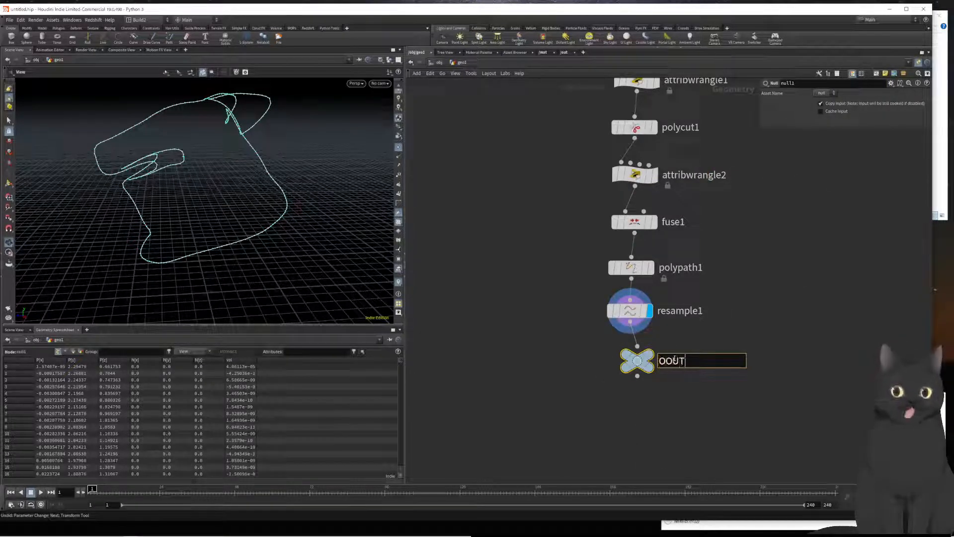
pyautogui.press('BackSpace')
pyautogui.press('BackSpace')
pyautogui.press('BackSpace')
pyautogui.write('UT')
pyautogui.press('Return')
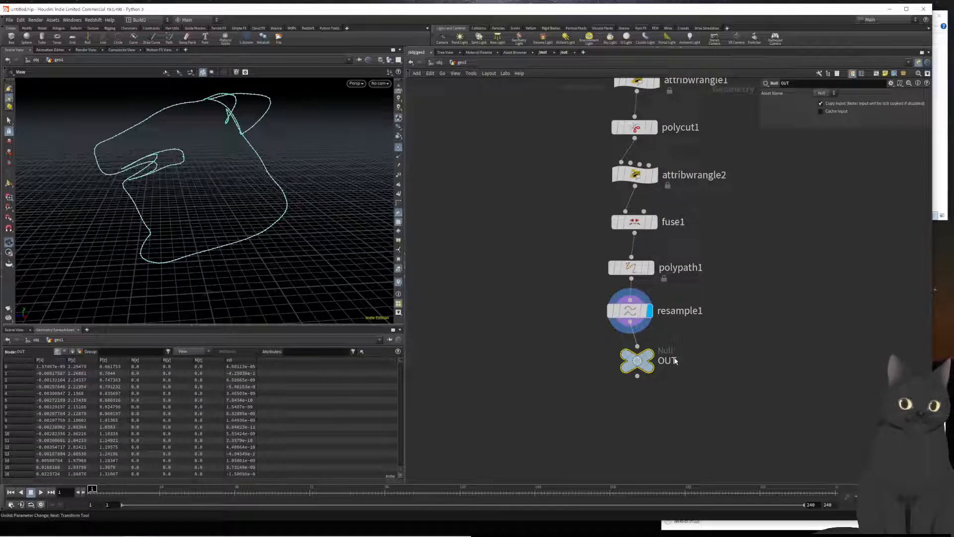
pyautogui.moveTo(648, 358)
pyautogui.click(662, 335)
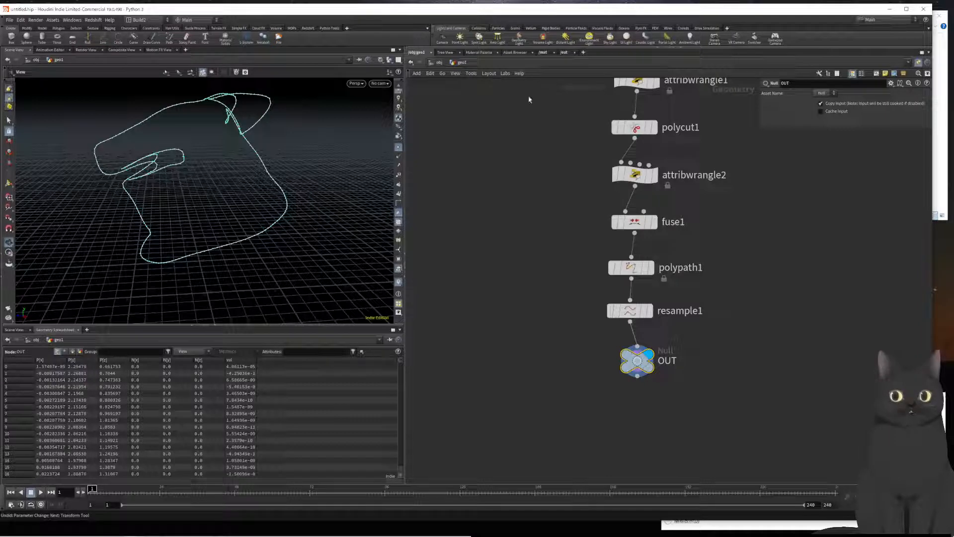
# Look through the preset materials in the material palette and return to the geo1 network
pyautogui.click(543, 53)
pyautogui.click(478, 52)
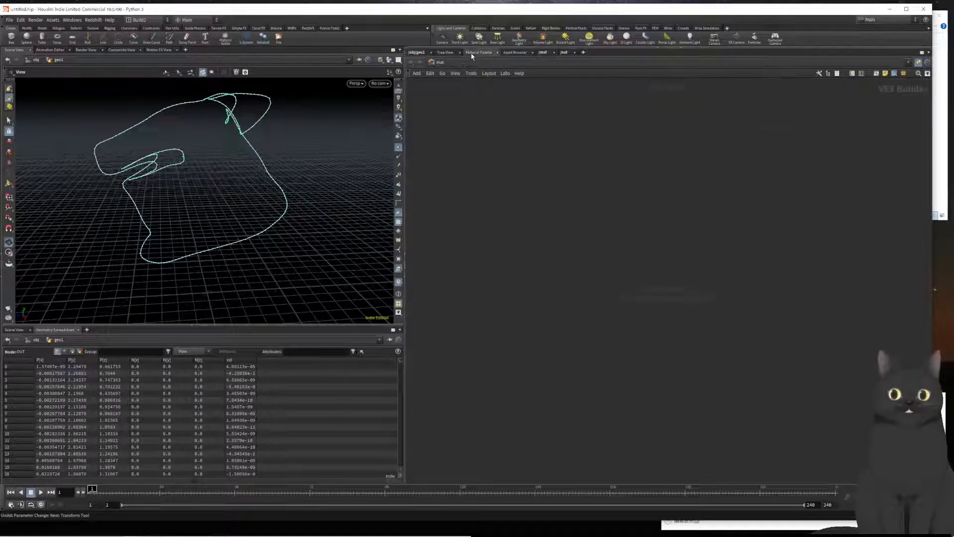
pyautogui.scroll(-7, 486, 212)
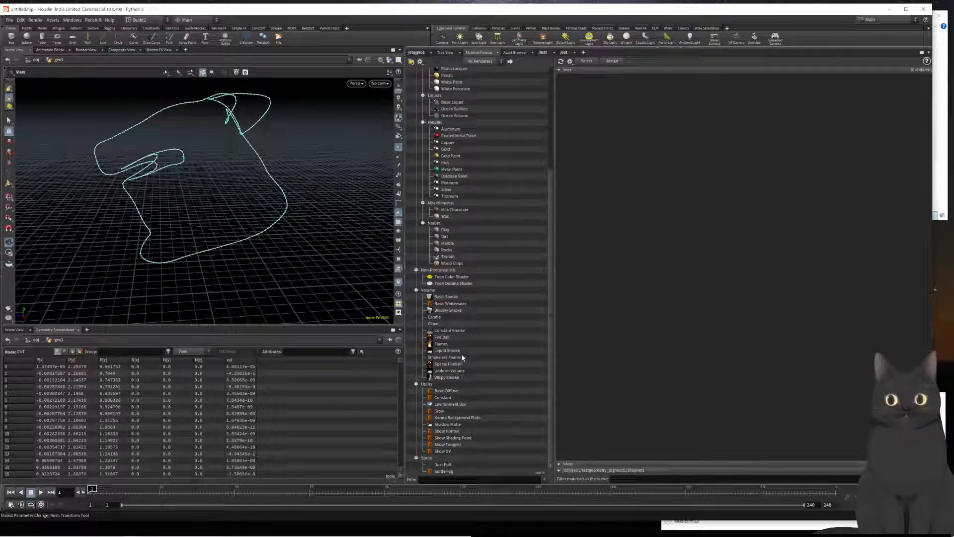
pyautogui.scroll(2, 459, 372)
pyautogui.scroll(5, 463, 280)
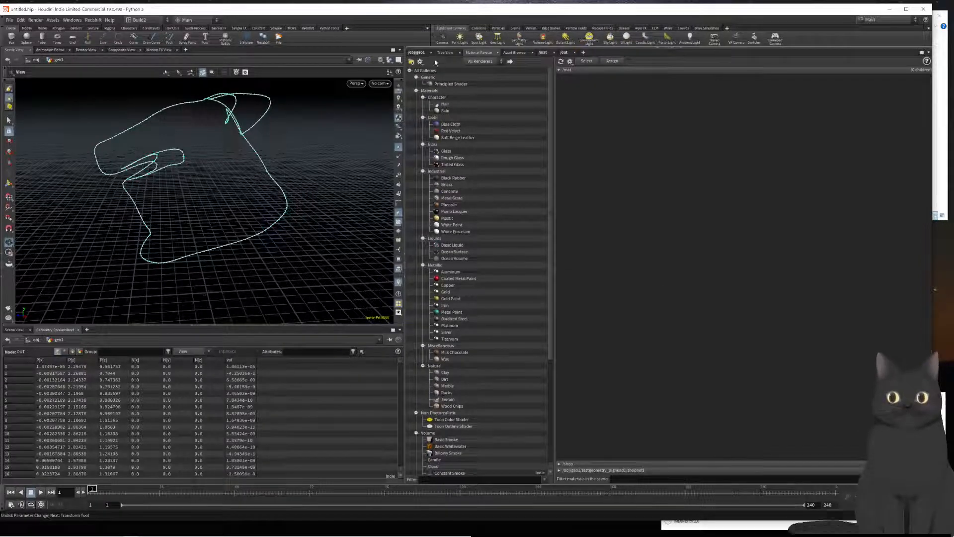
pyautogui.click(416, 52)
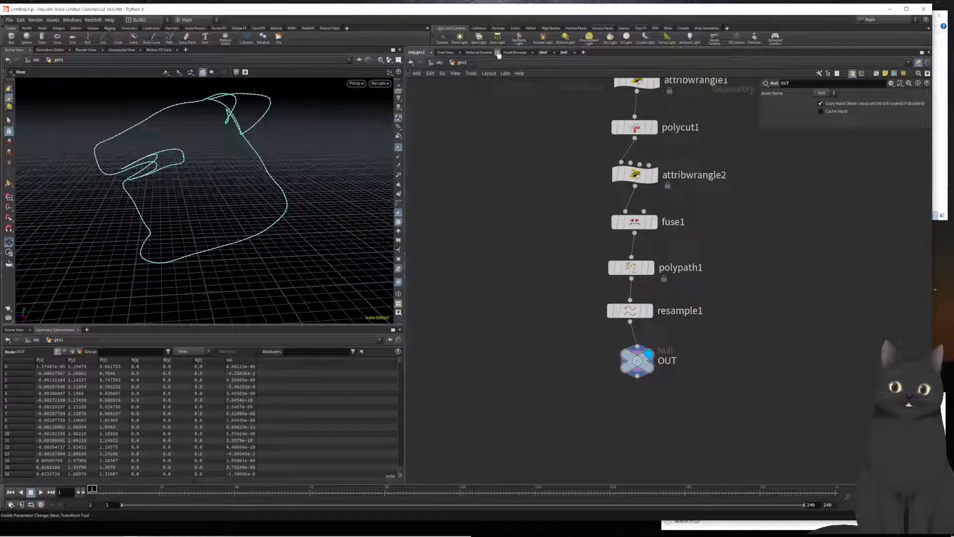
# Add a Principled Shader material to the mat network and rename it lines
pyautogui.click(478, 53)
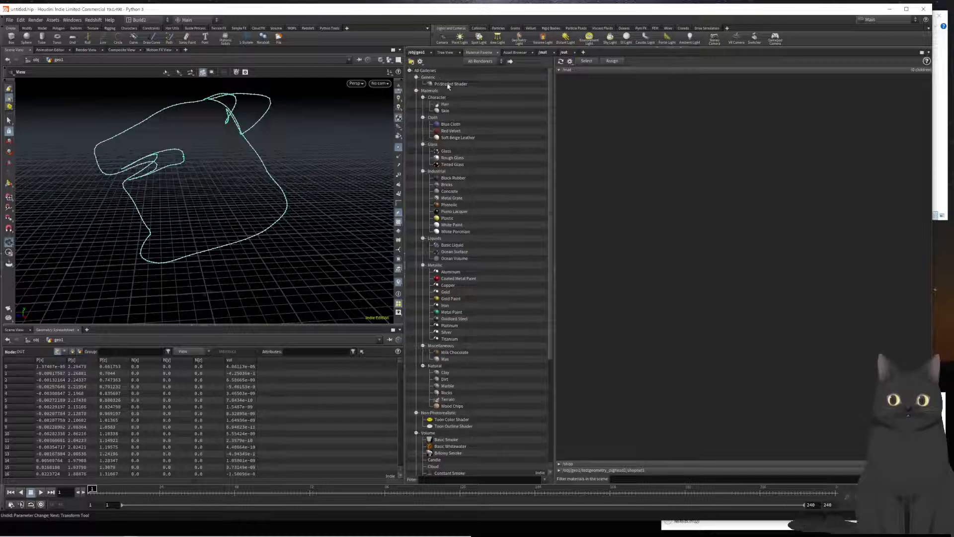
pyautogui.moveTo(448, 86); pyautogui.dragTo(623, 114)
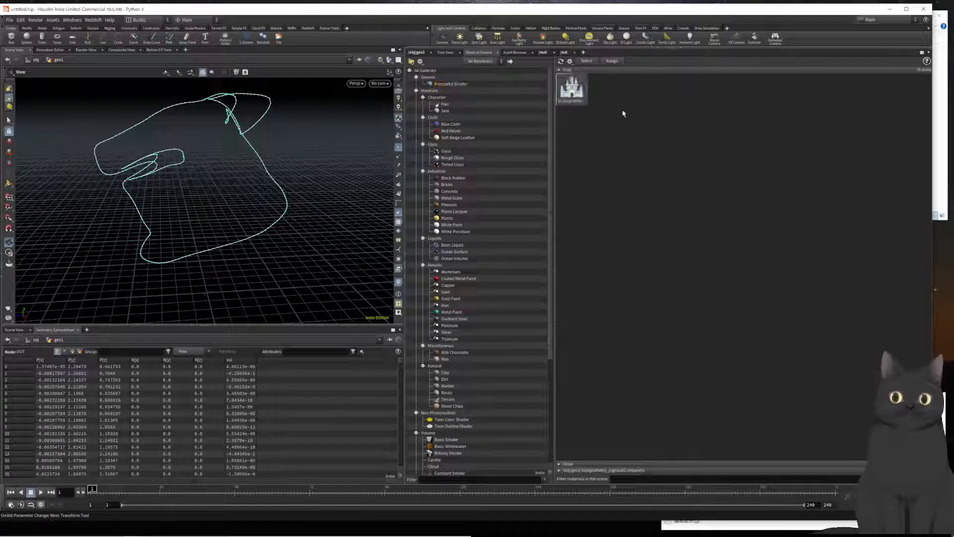
pyautogui.doubleClick(579, 96)
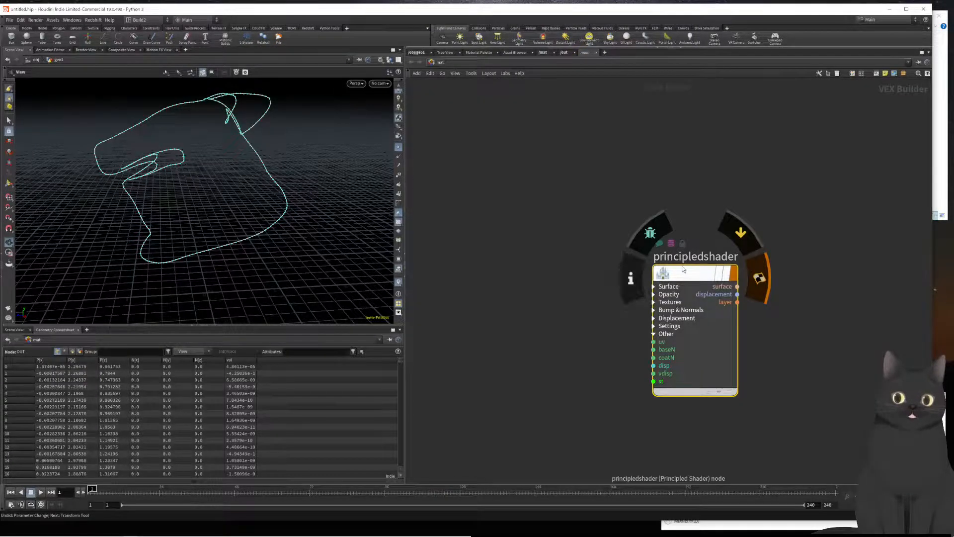
pyautogui.doubleClick(685, 258)
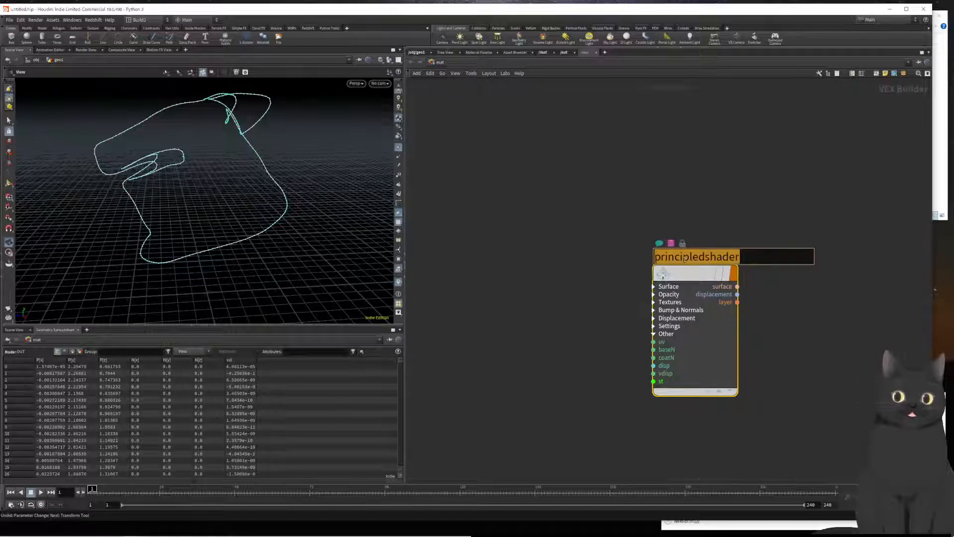
pyautogui.write('lines')
pyautogui.press('Return')
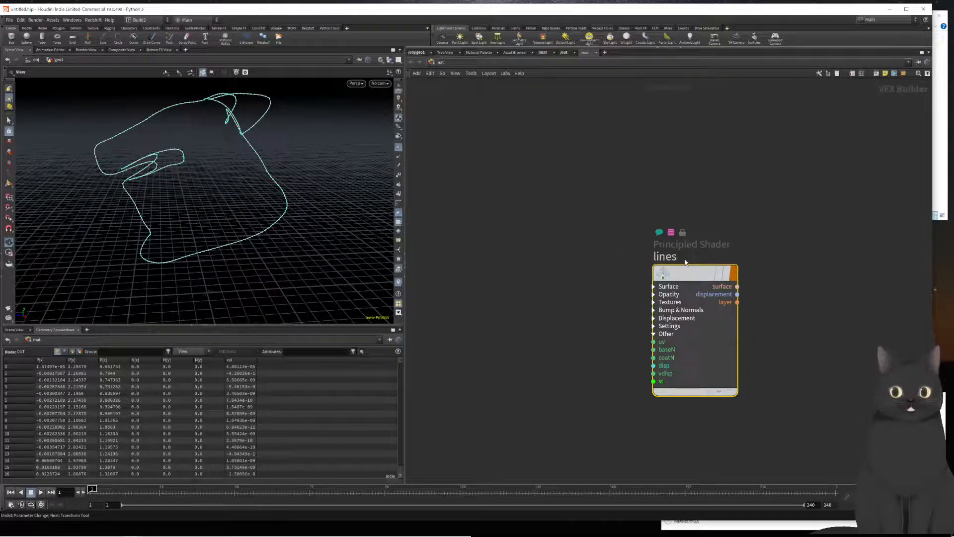
# Copy the lines shader and assign it to the geo1 object as its render material, /mat/lines
pyautogui.click(519, 276)
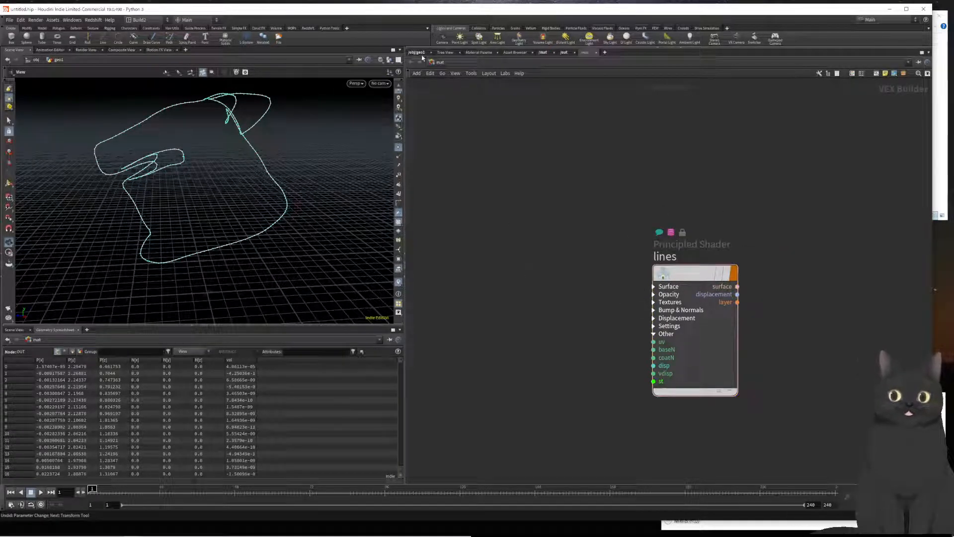
pyautogui.moveTo(580, 206); pyautogui.dragTo(795, 323)
pyautogui.hotkey('ctrl', 'c')
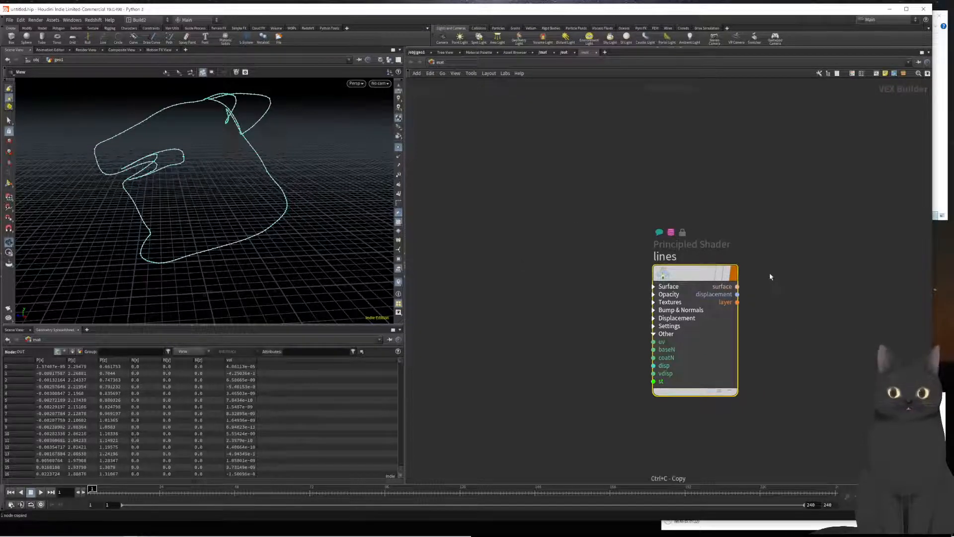
pyautogui.click(411, 61)
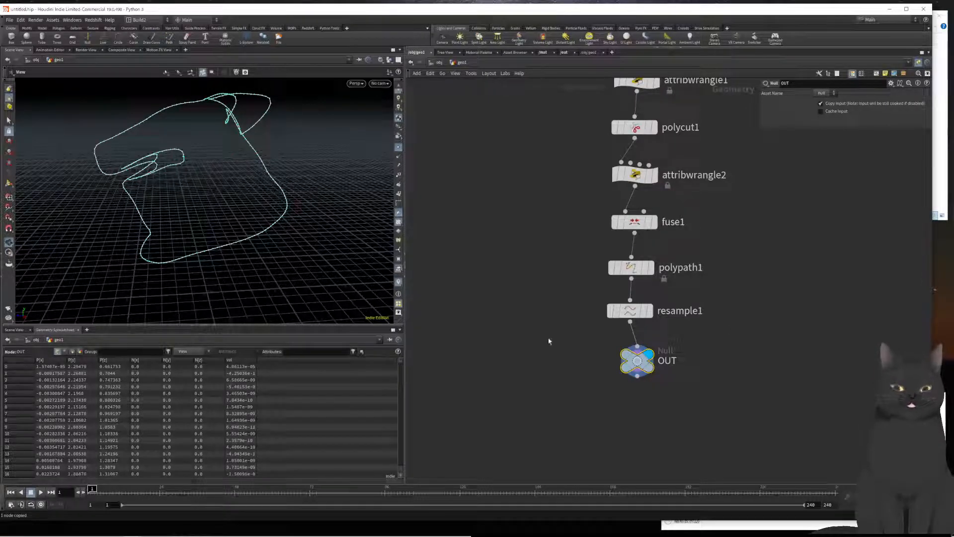
pyautogui.press('u')
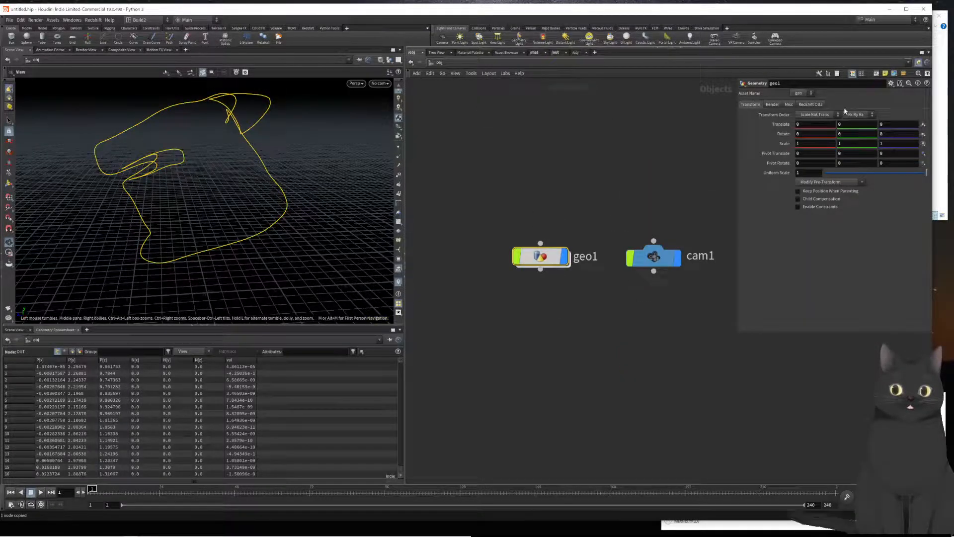
pyautogui.click(777, 106)
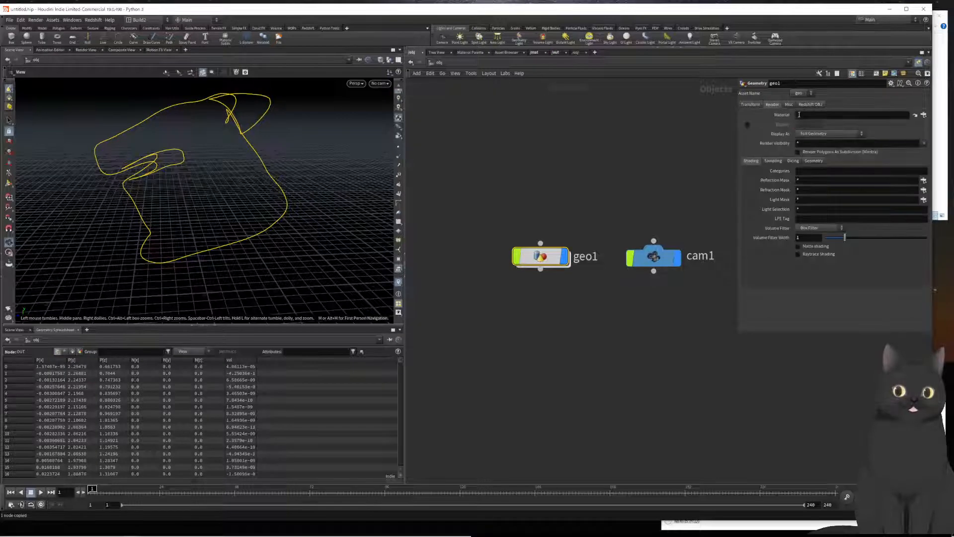
pyautogui.hotkey('ctrl', 'v')
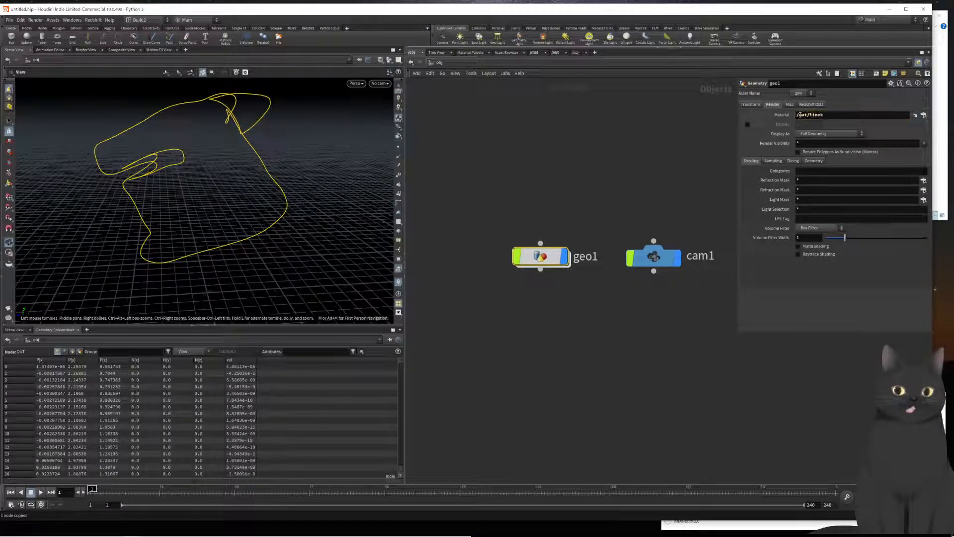
# Make geo1 render as Redshift strands with the Capsule strand type and maximum tessellation subdivisions of 12
pyautogui.click(818, 106)
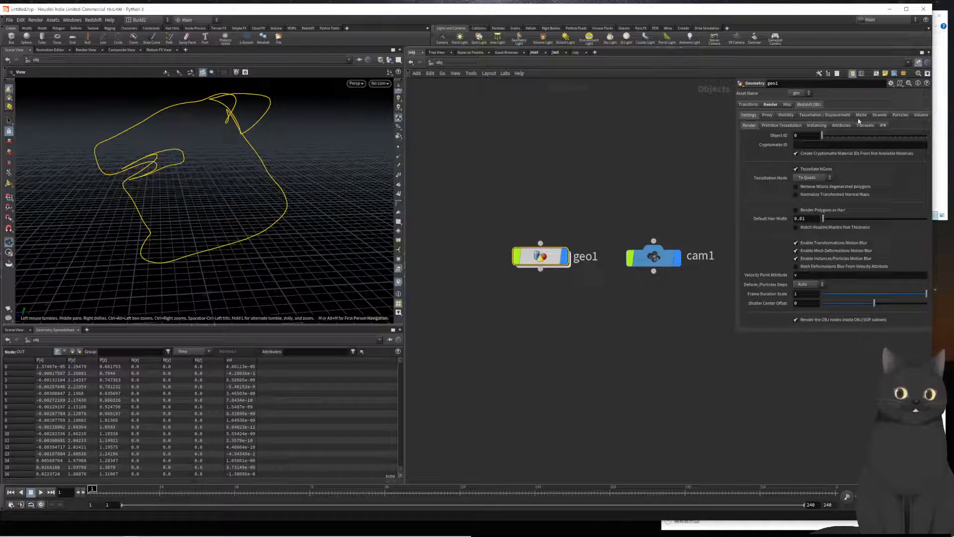
pyautogui.click(878, 115)
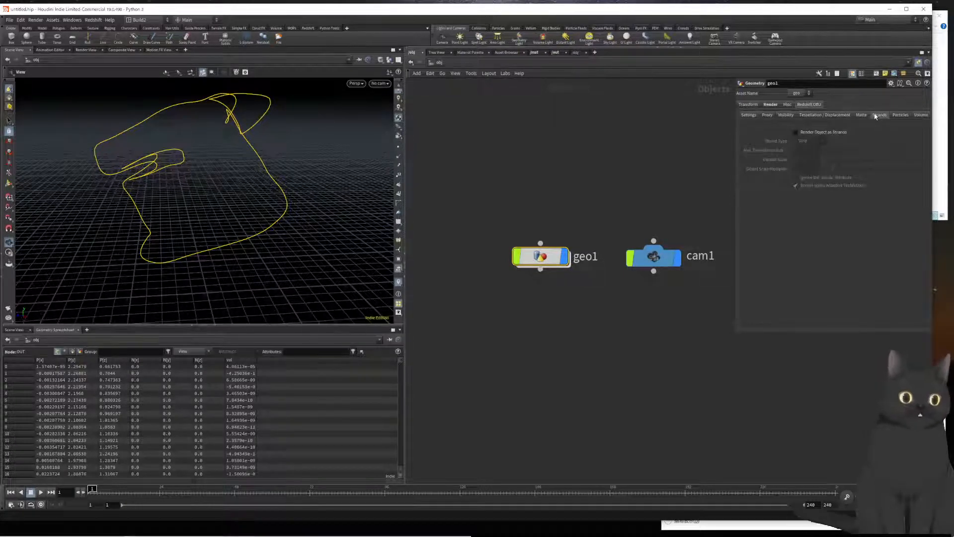
pyautogui.click(795, 132)
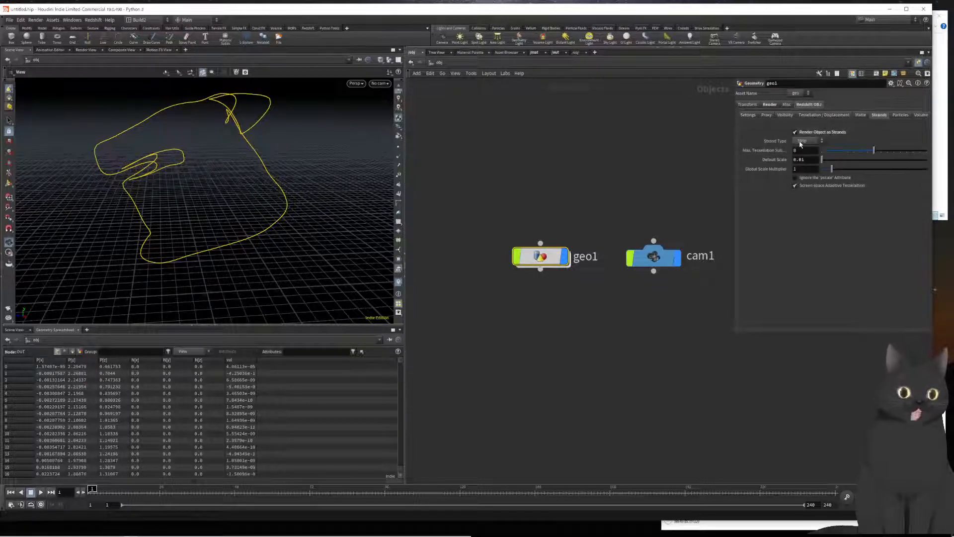
pyautogui.click(801, 142)
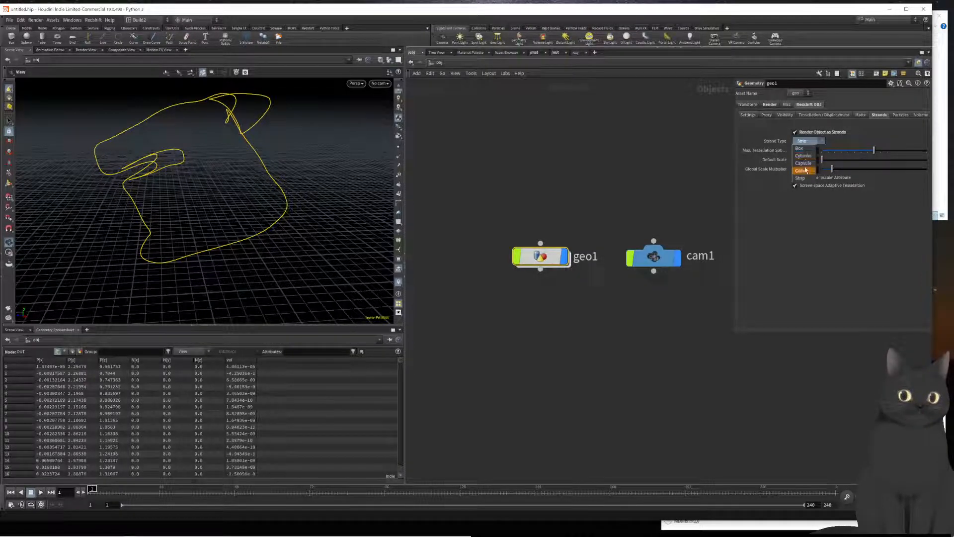
pyautogui.click(803, 163)
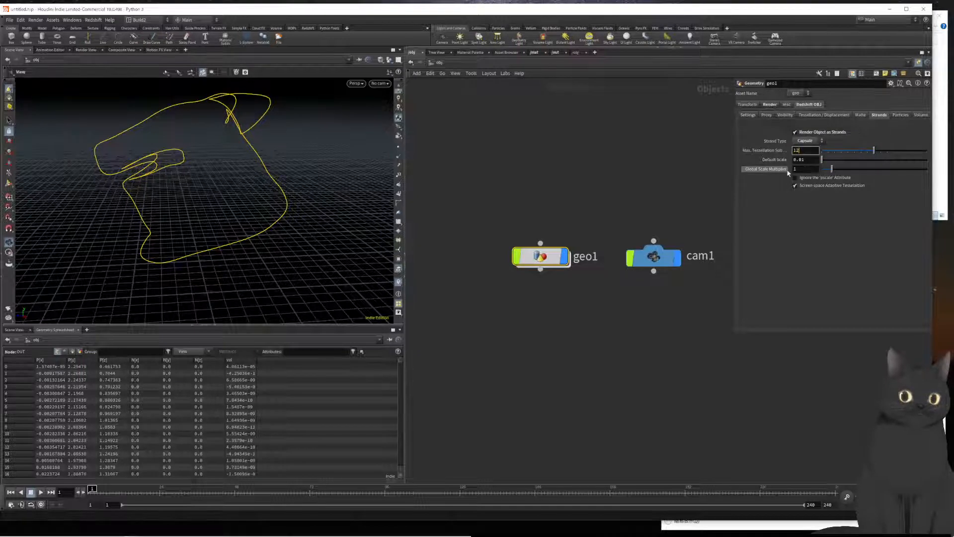
pyautogui.click(708, 376)
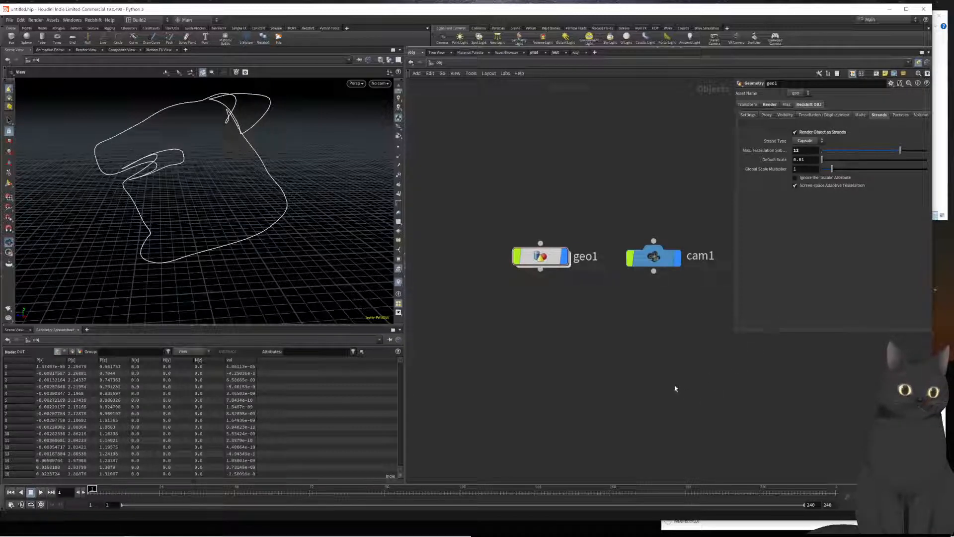
pyautogui.hotkey('ctrl', 's')
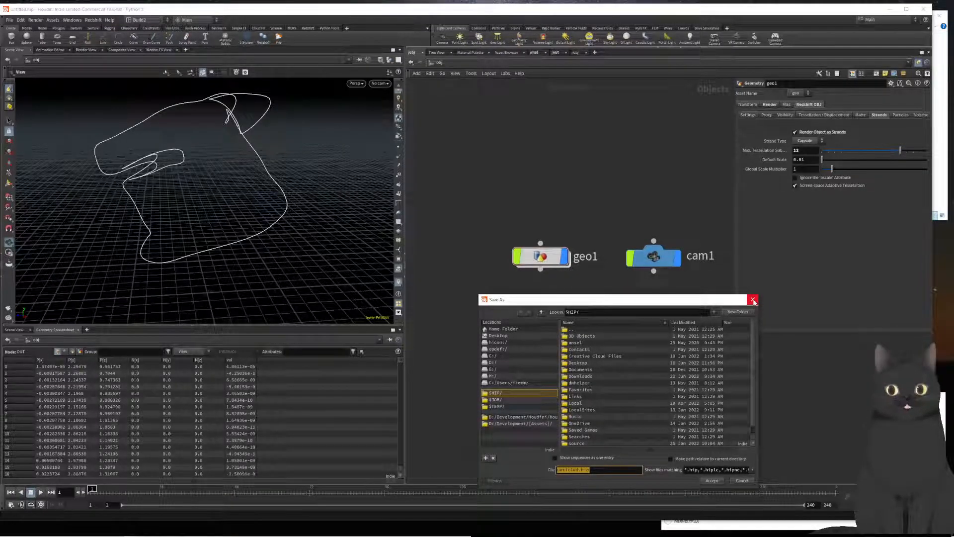
pyautogui.click(753, 300)
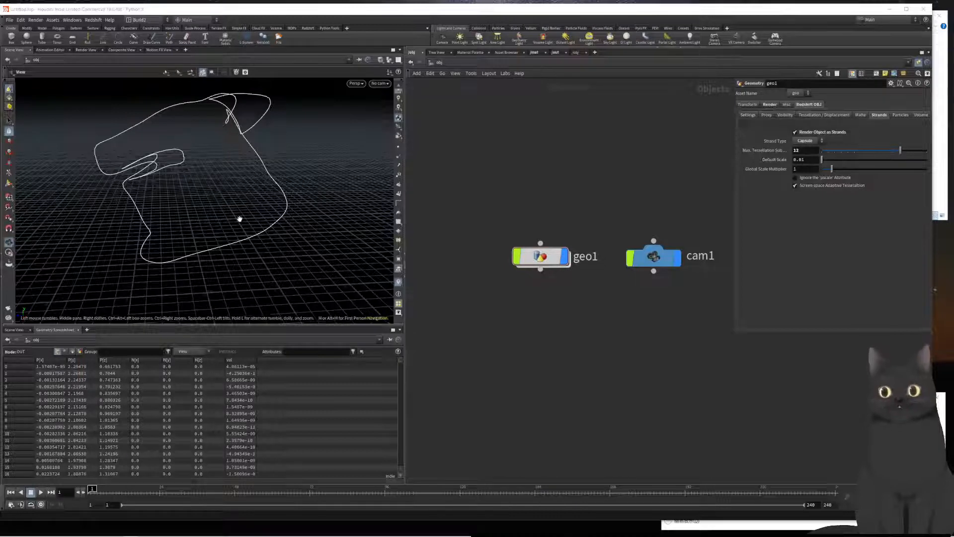
pyautogui.click(36, 19)
pyautogui.moveTo(44, 29)
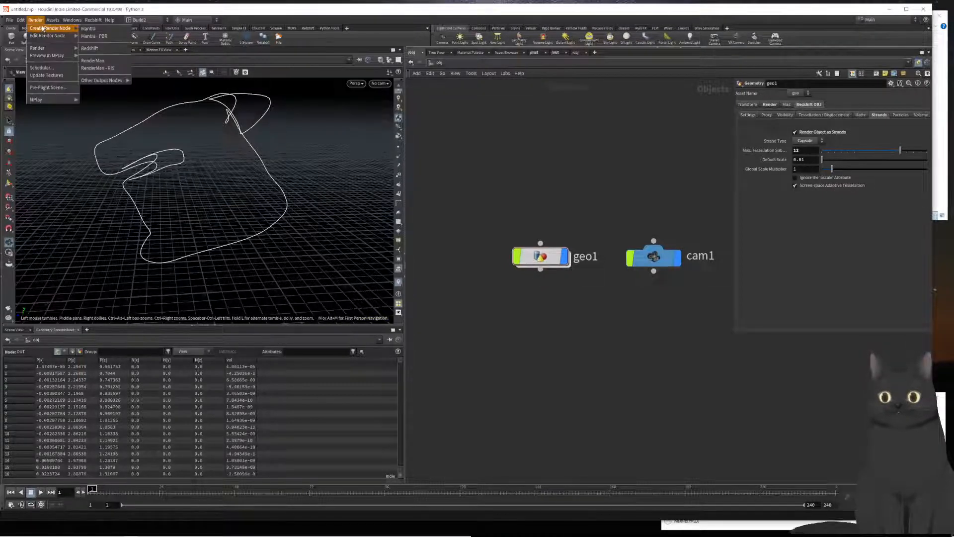
pyautogui.click(545, 162)
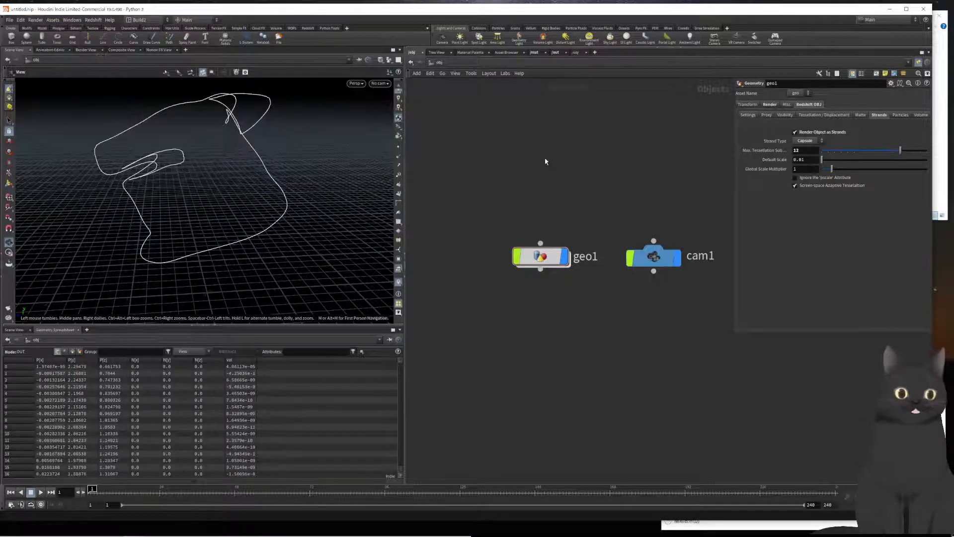
pyautogui.click(93, 21)
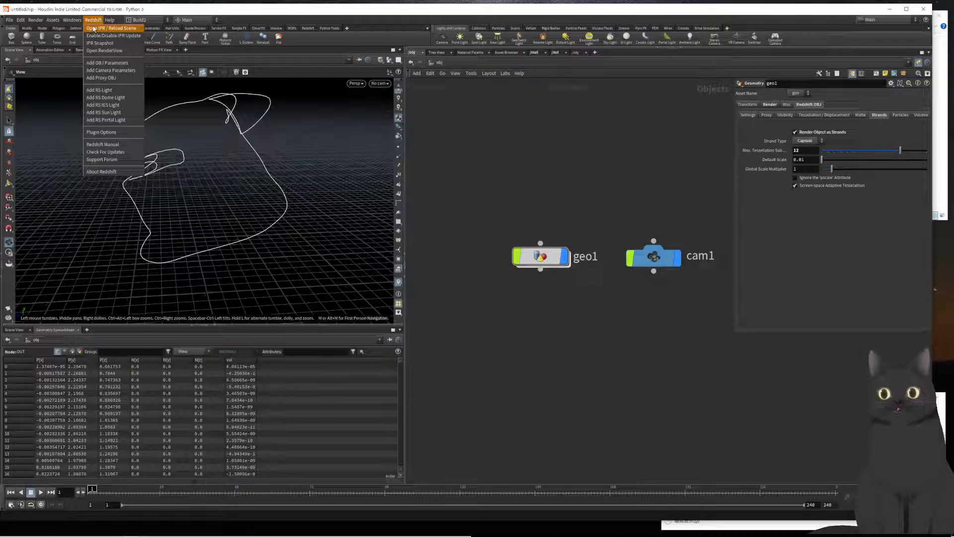
pyautogui.click(493, 149)
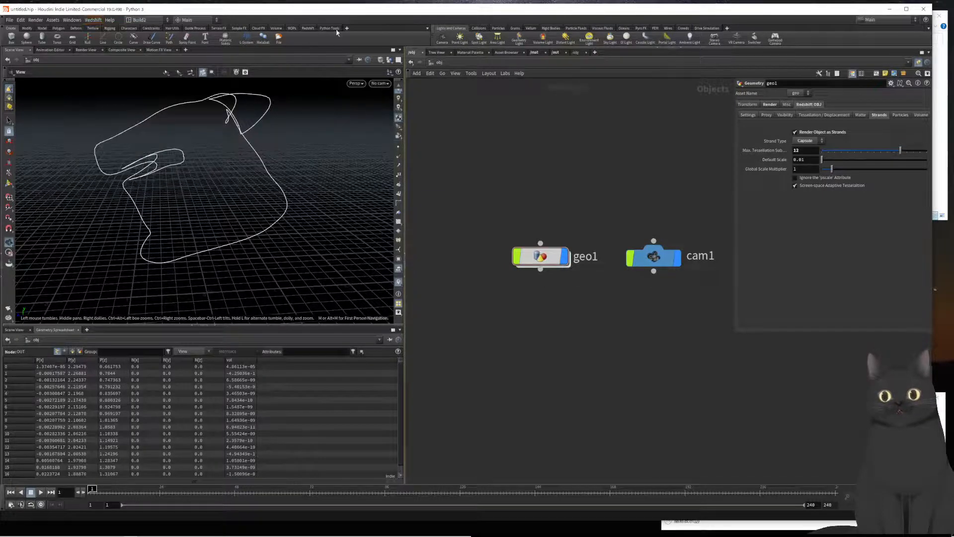
pyautogui.click(308, 28)
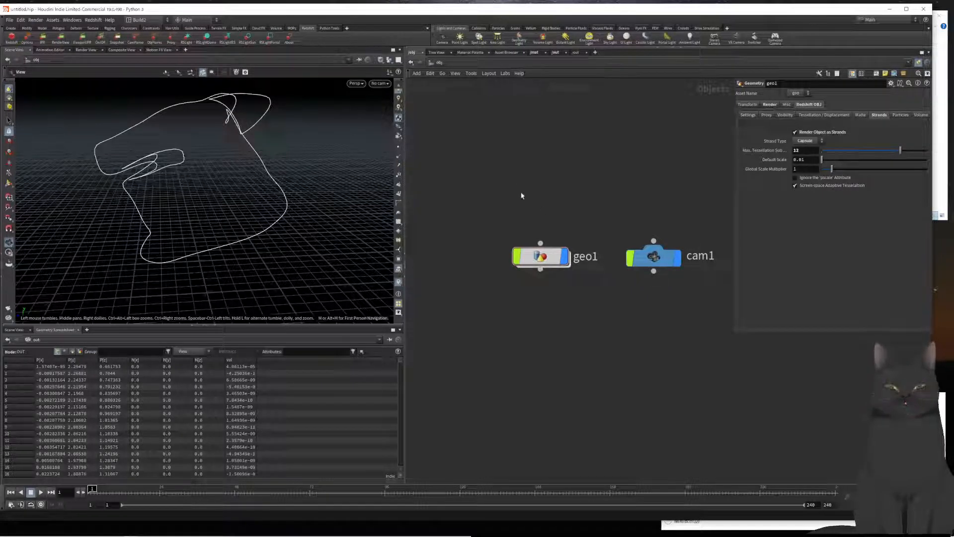
pyautogui.press('c')
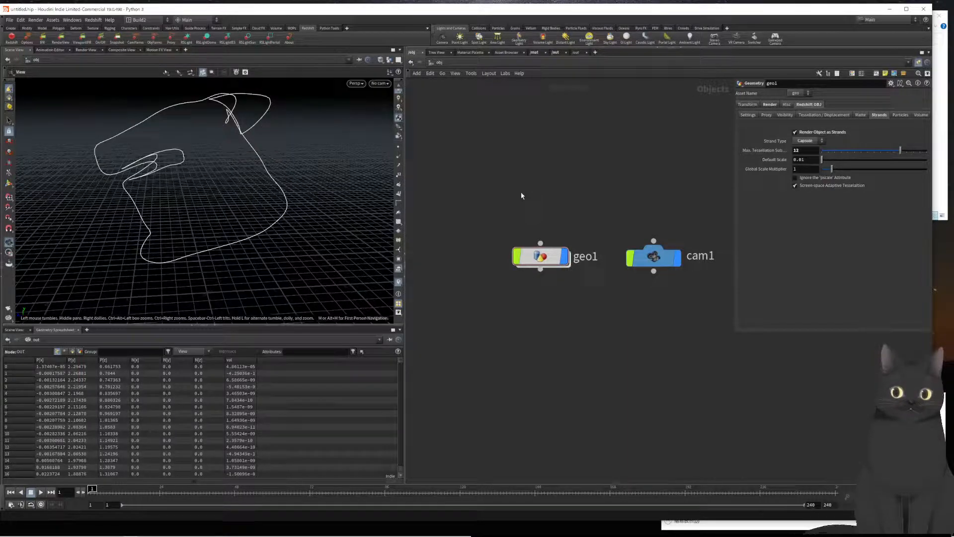
pyautogui.press('v')
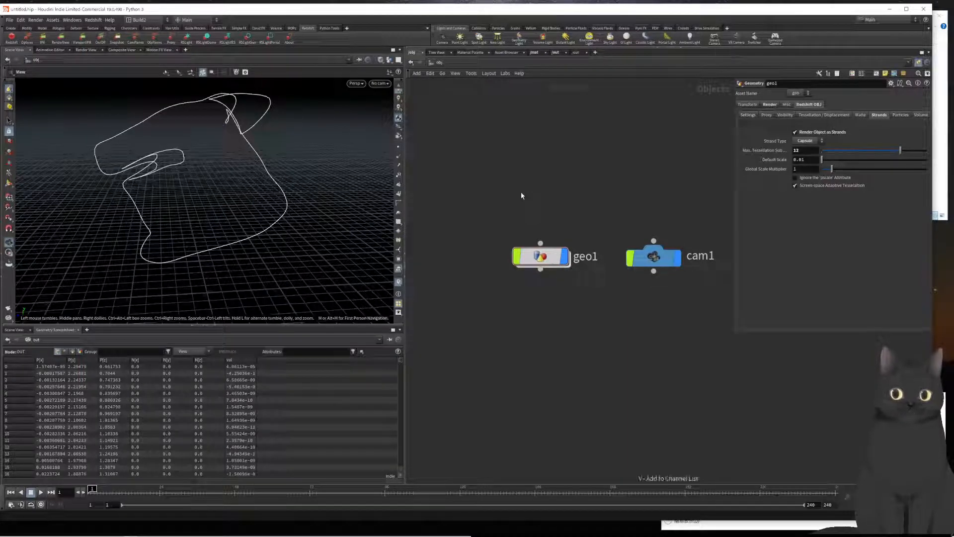
pyautogui.press('c')
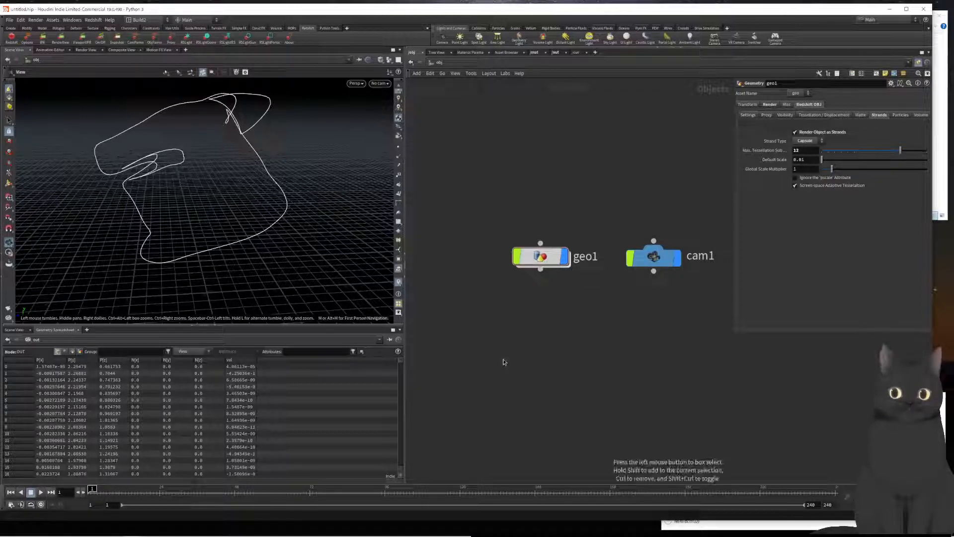
pyautogui.press('d')
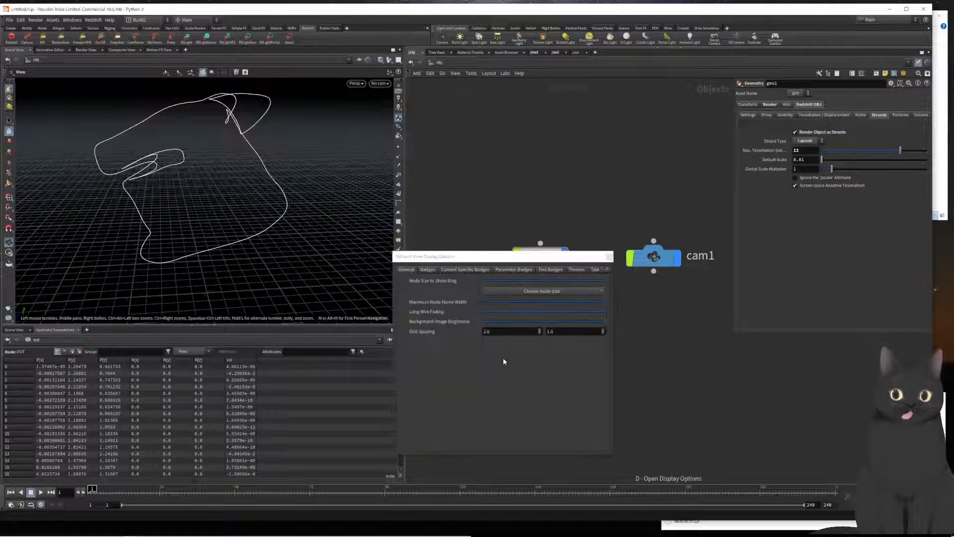
pyautogui.click(608, 257)
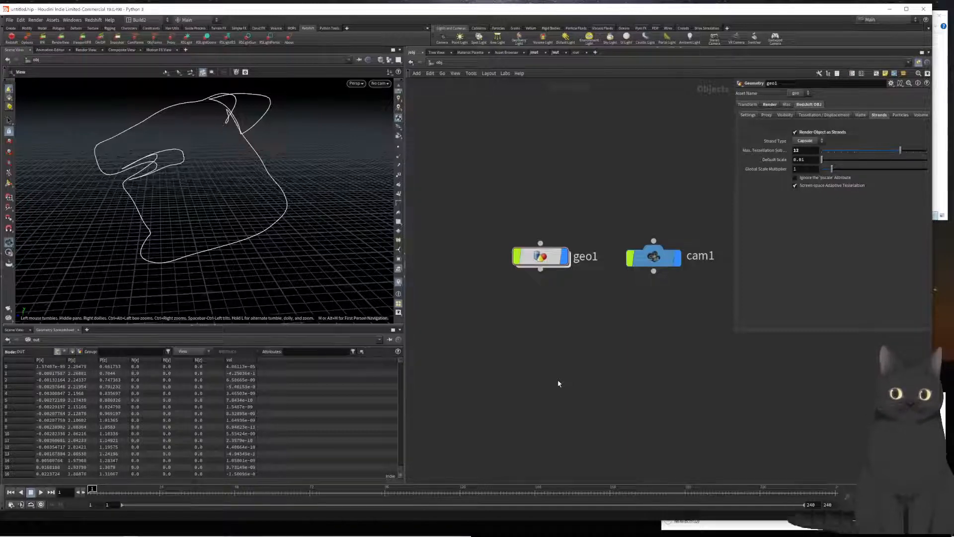
pyautogui.press('z')
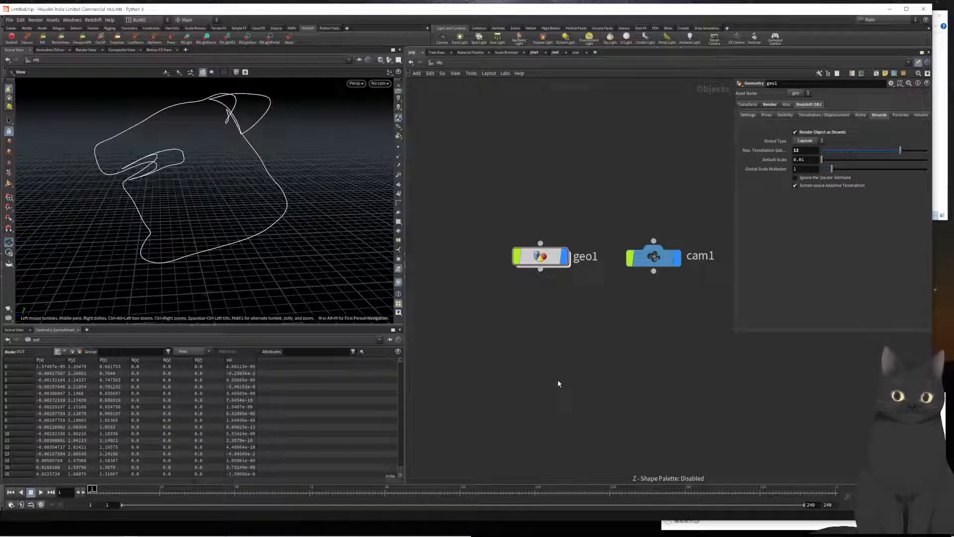
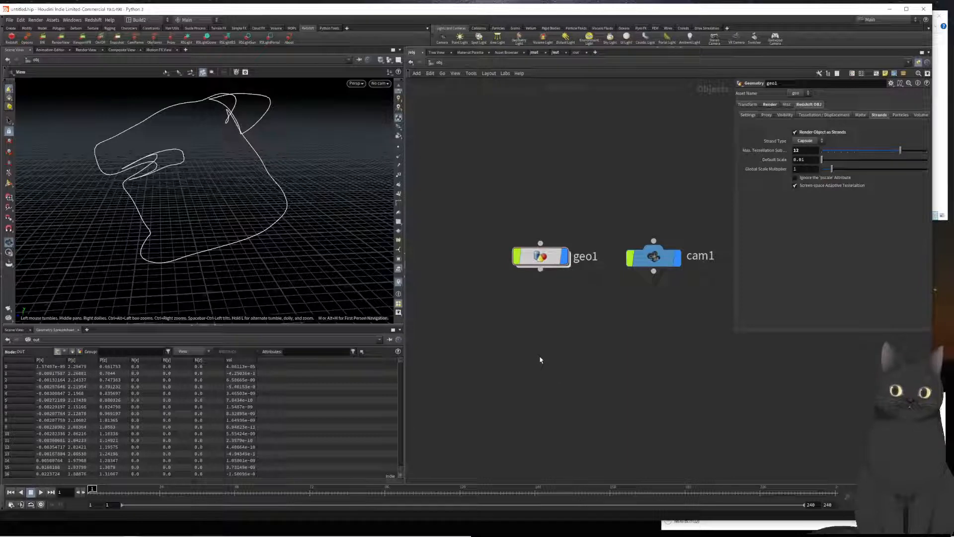
pyautogui.press('c')
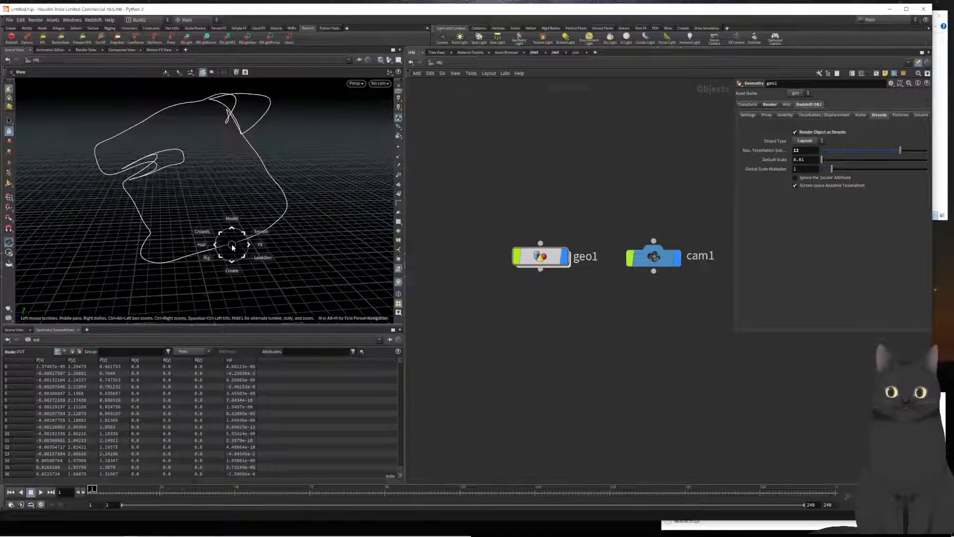
pyautogui.click(460, 340)
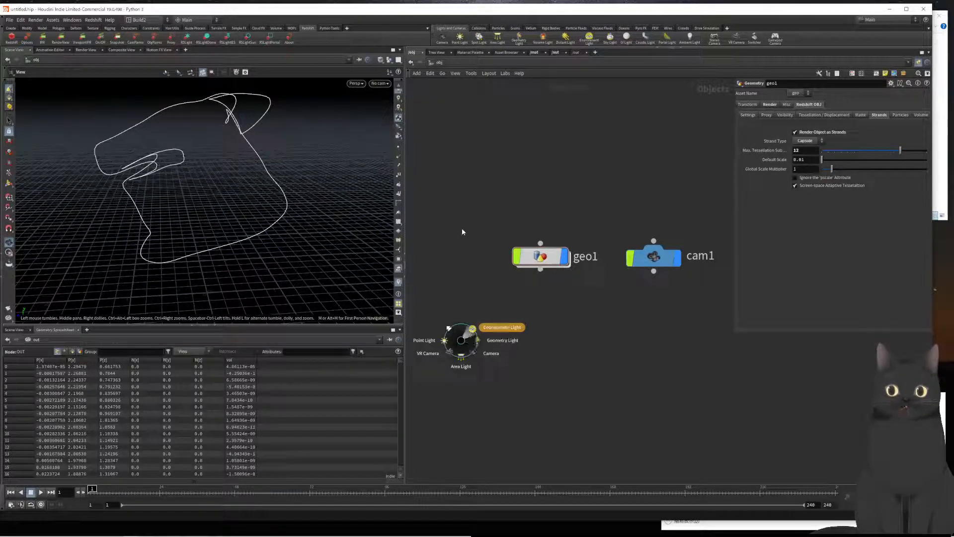
pyautogui.press('Escape')
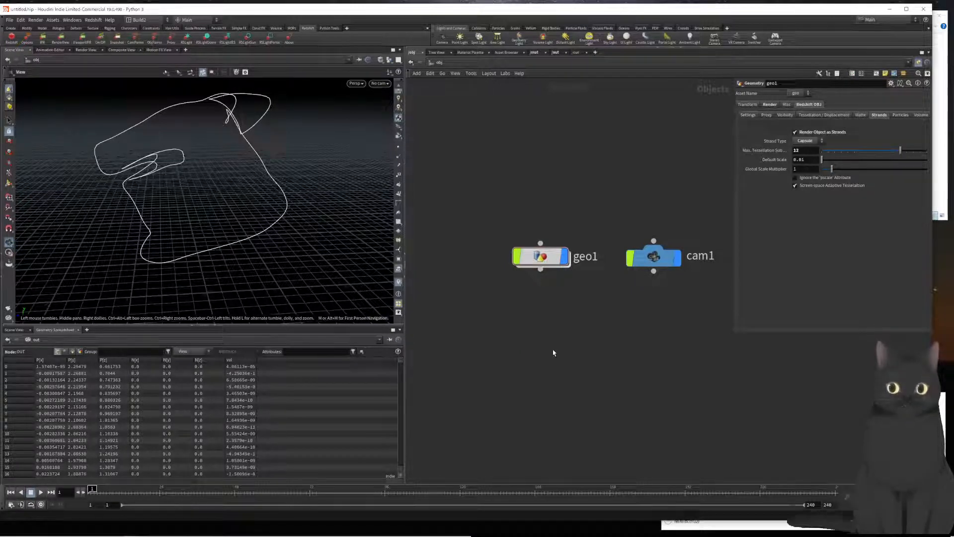
# Lay out the object nodes so cam1 sits directly below geo1, and select cam1
pyautogui.press('i')
pyautogui.press('l')
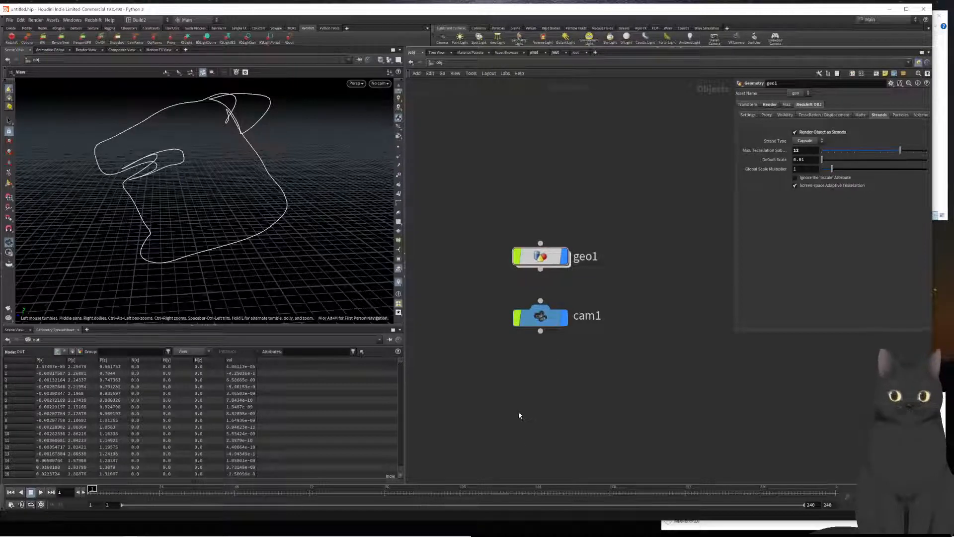
pyautogui.moveTo(519, 414); pyautogui.dragTo(572, 396, button='middle')
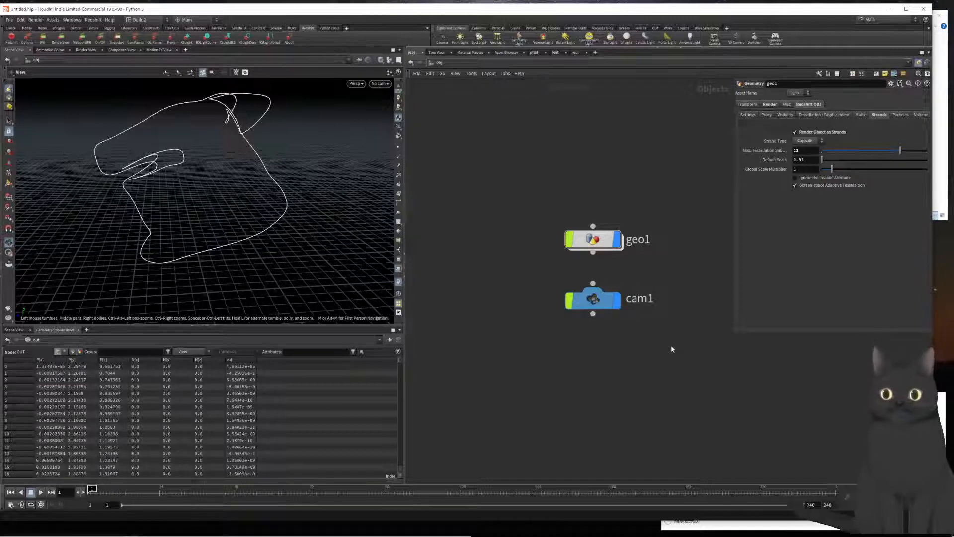
pyautogui.scroll(-1, 621, 371)
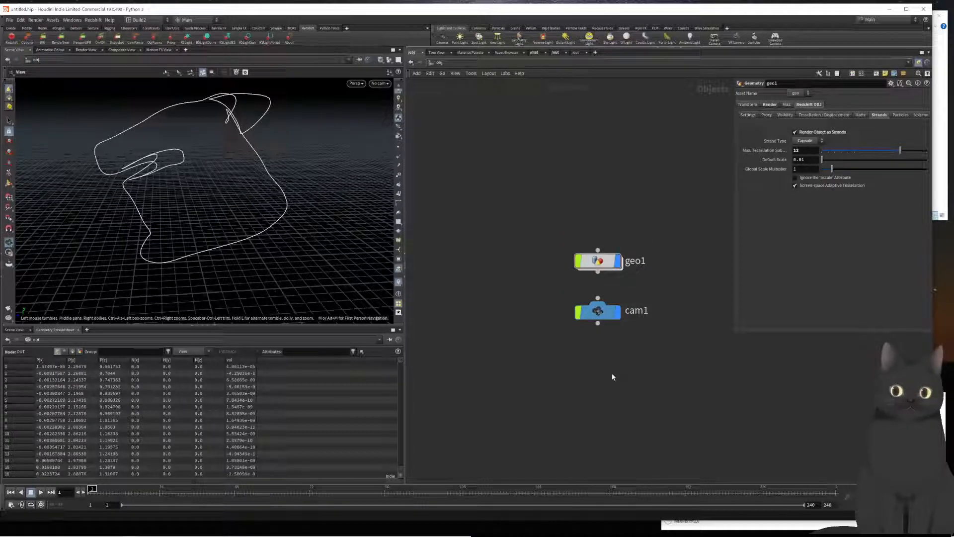
pyautogui.moveTo(613, 377); pyautogui.dragTo(620, 341, button='middle')
pyautogui.scroll(3, 620, 341)
pyautogui.scroll(-6, 615, 338)
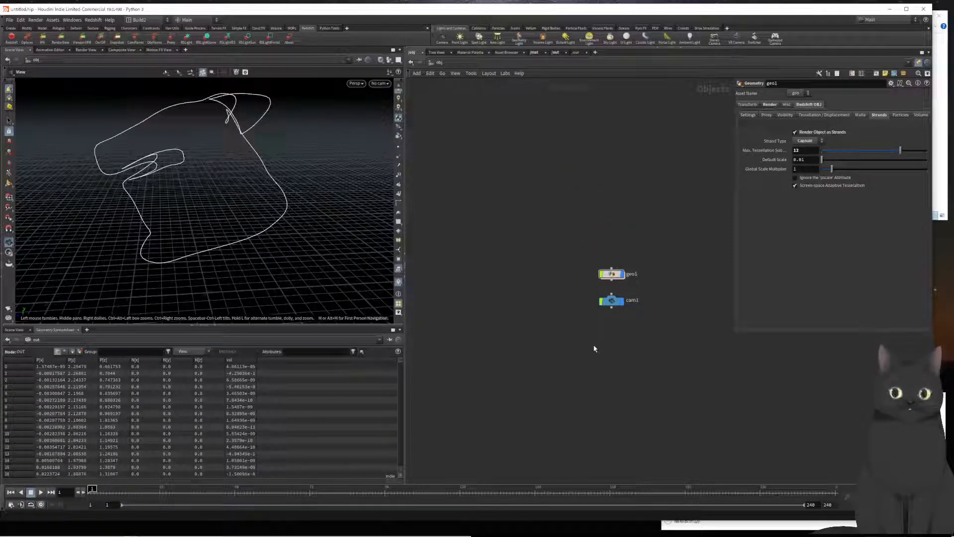
pyautogui.moveTo(557, 331); pyautogui.dragTo(650, 294)
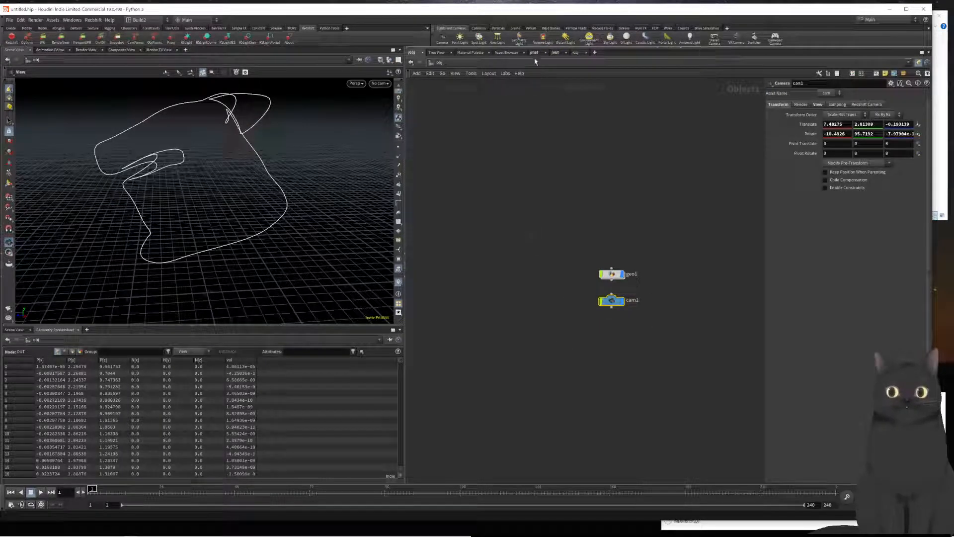
# Look over the Redshift_ROP1 and Redshift_IPR1 nodes in the out network and return to the obj network
pyautogui.click(555, 52)
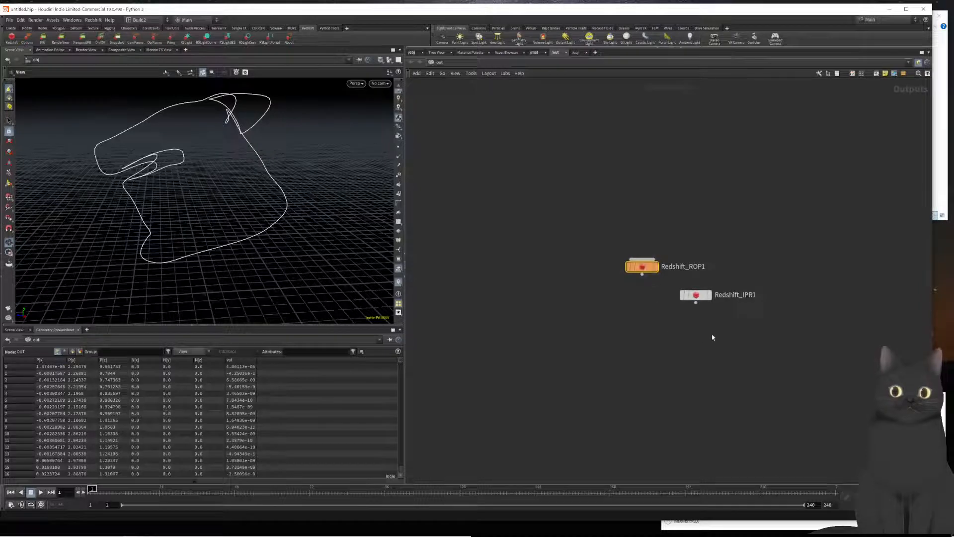
pyautogui.moveTo(711, 334); pyautogui.dragTo(679, 286)
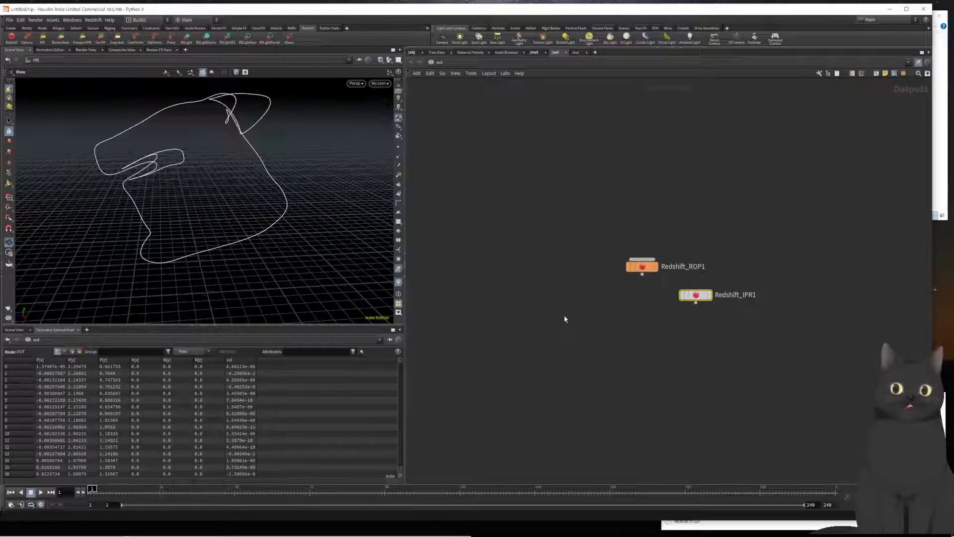
pyautogui.click(16, 330)
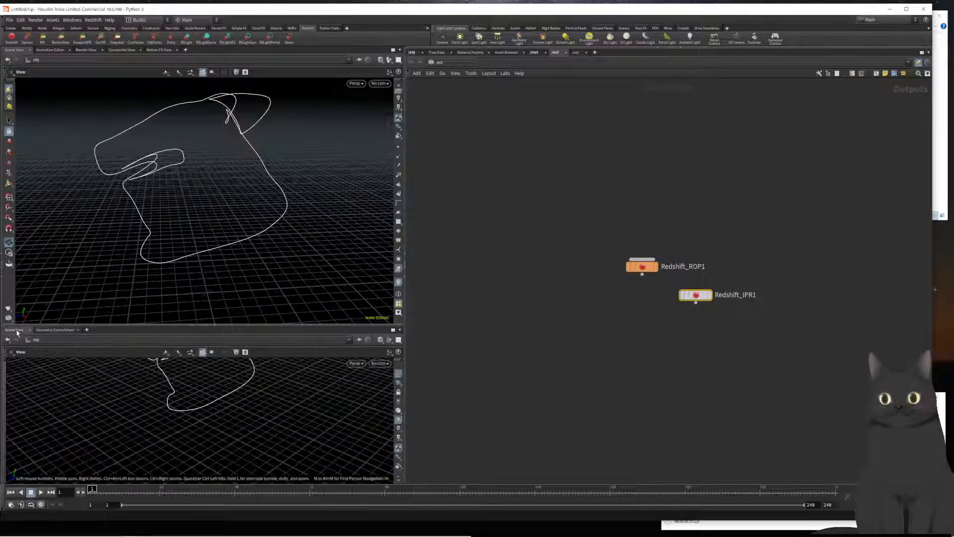
pyautogui.click(48, 330)
pyautogui.click(87, 329)
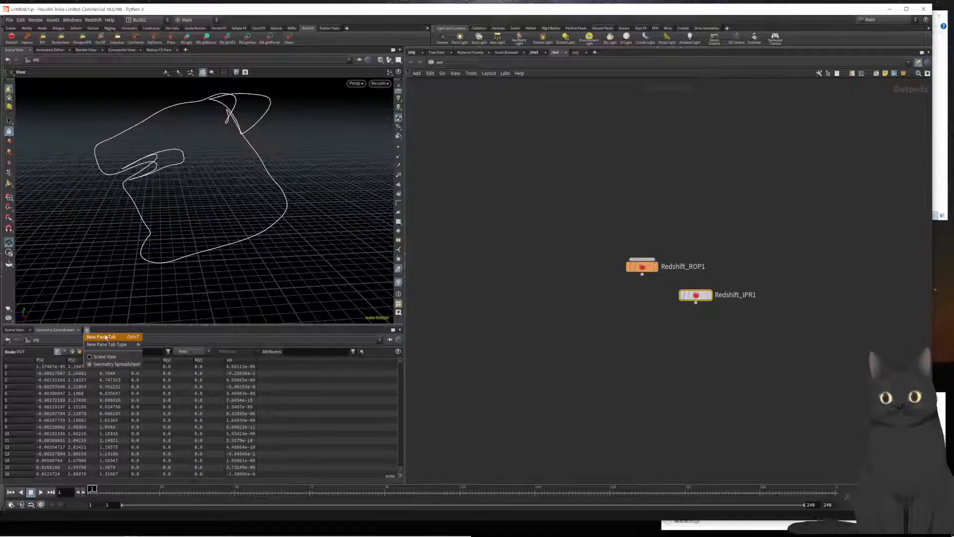
pyautogui.moveTo(104, 345)
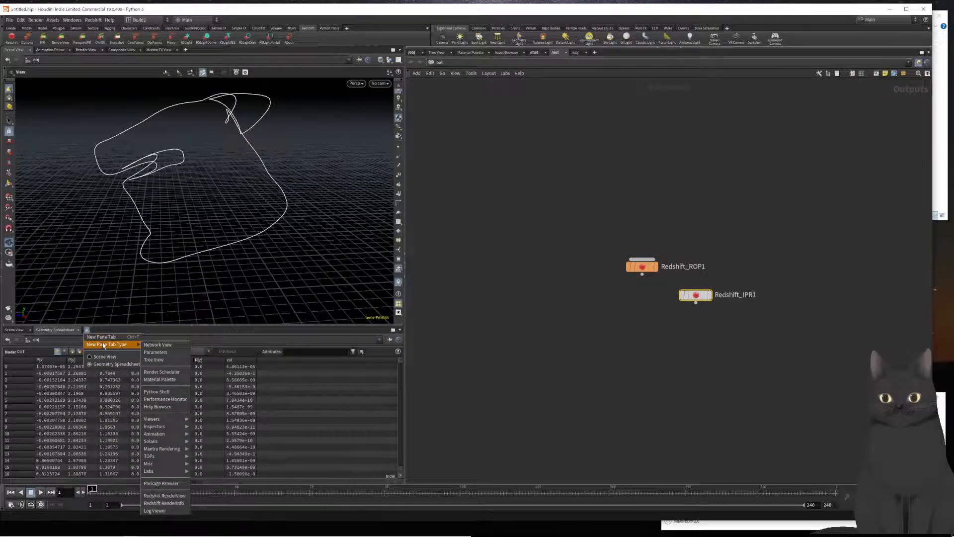
pyautogui.click(550, 333)
pyautogui.moveTo(593, 302); pyautogui.dragTo(645, 236)
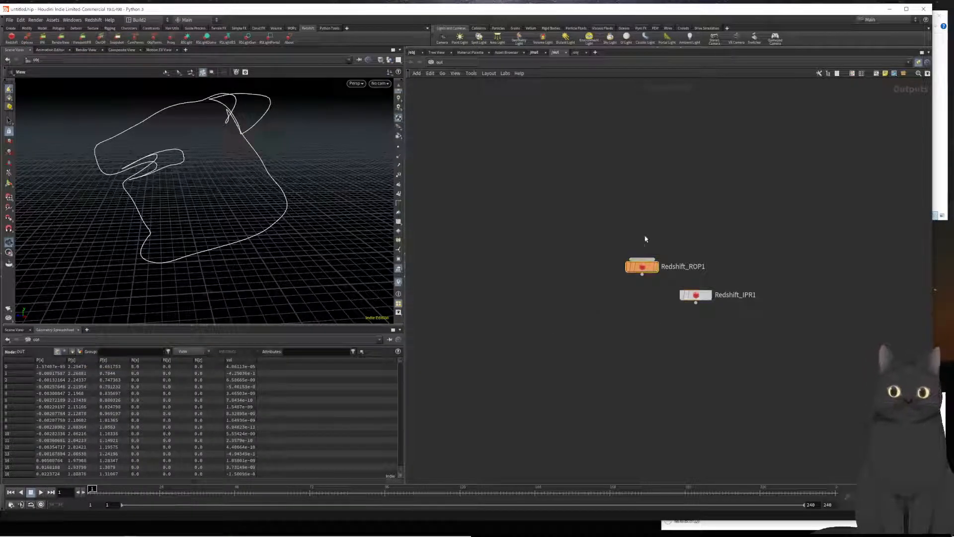
pyautogui.moveTo(660, 307); pyautogui.dragTo(739, 289)
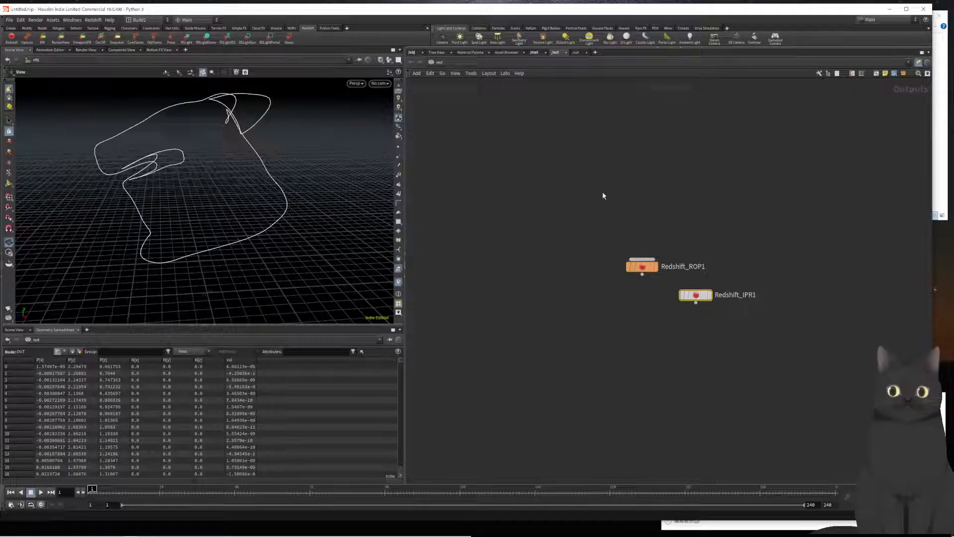
pyautogui.click(413, 53)
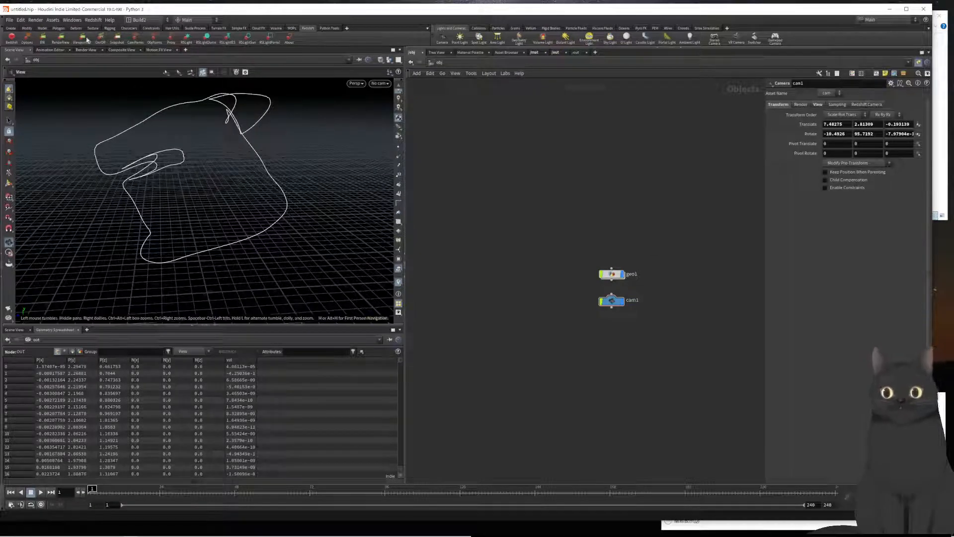
# Set the render view's camera to /obj/cam1
pyautogui.click(35, 19)
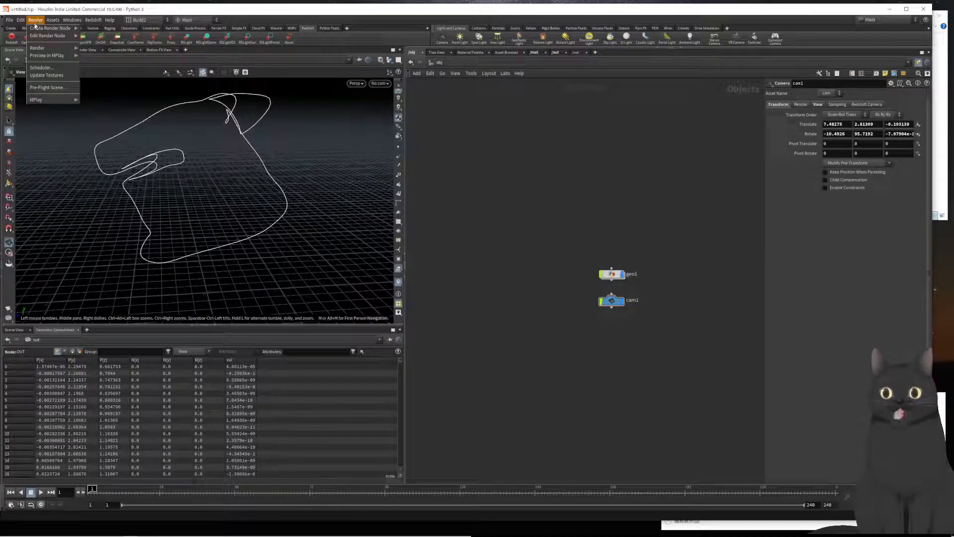
pyautogui.moveTo(36, 28)
pyautogui.click(80, 38)
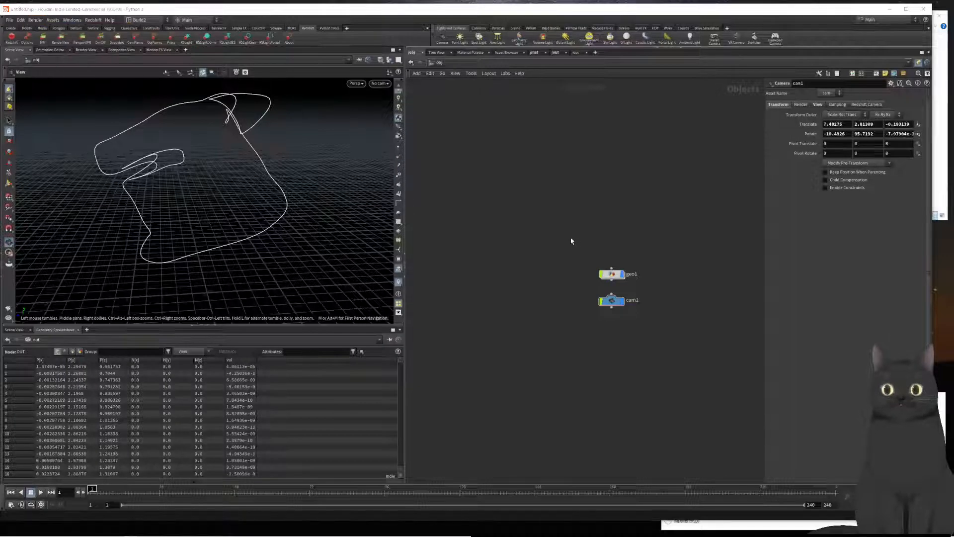
pyautogui.click(86, 51)
pyautogui.click(158, 60)
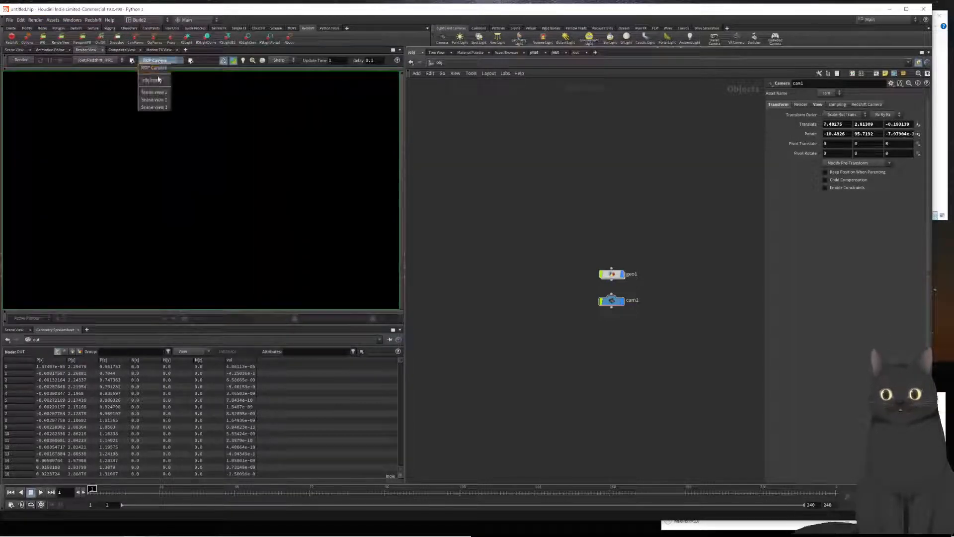
pyautogui.click(152, 80)
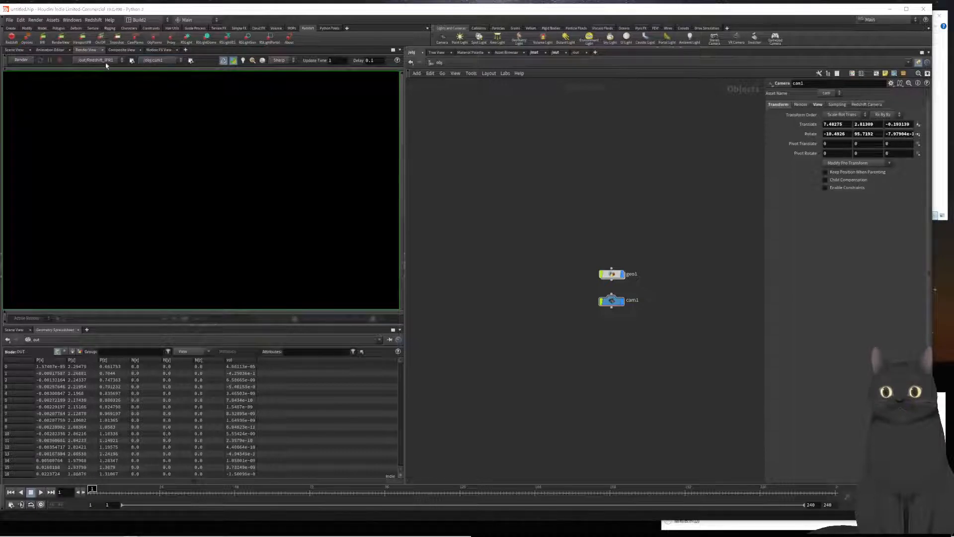
# Look through cam1 in the scene viewport and lock the camera to the view
pyautogui.click(18, 50)
pyautogui.click(379, 84)
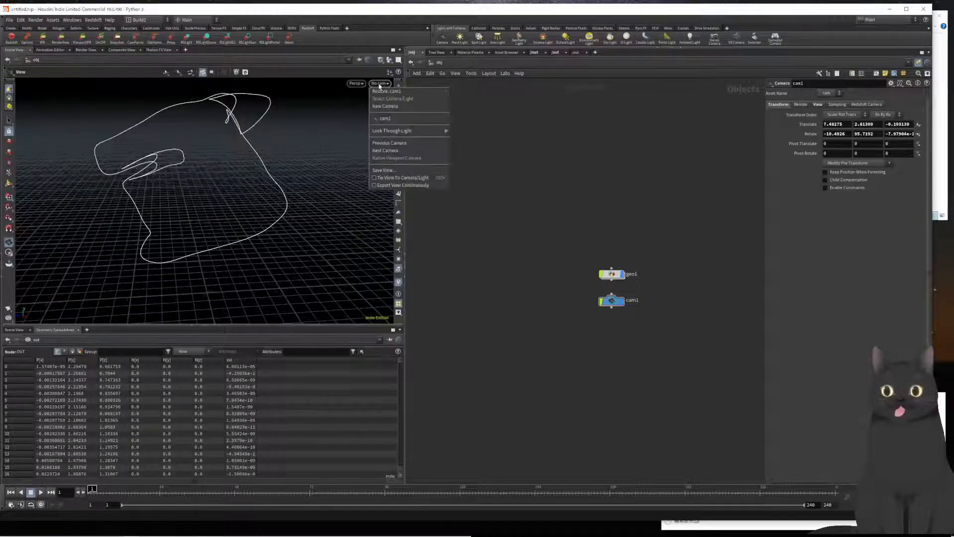
pyautogui.click(386, 120)
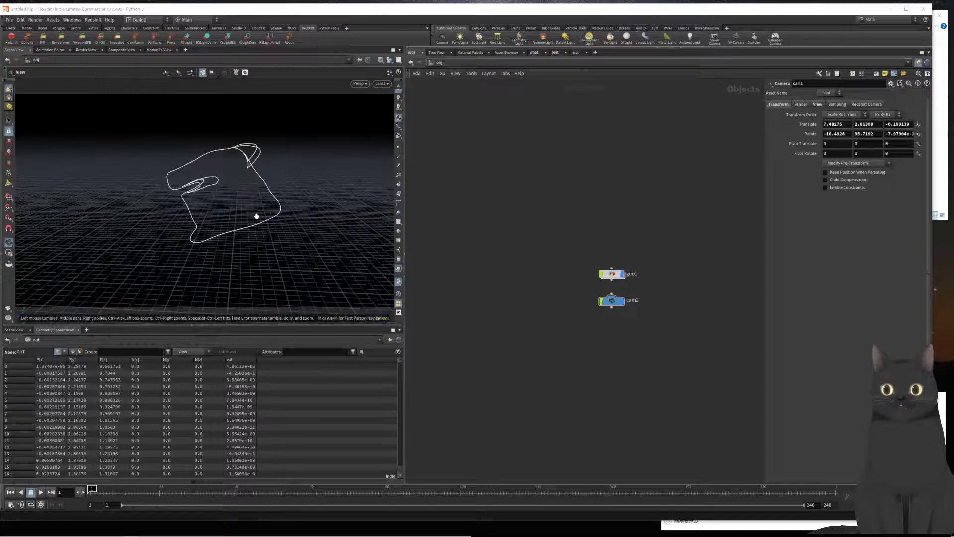
pyautogui.moveTo(255, 213); pyautogui.dragTo(341, 181)
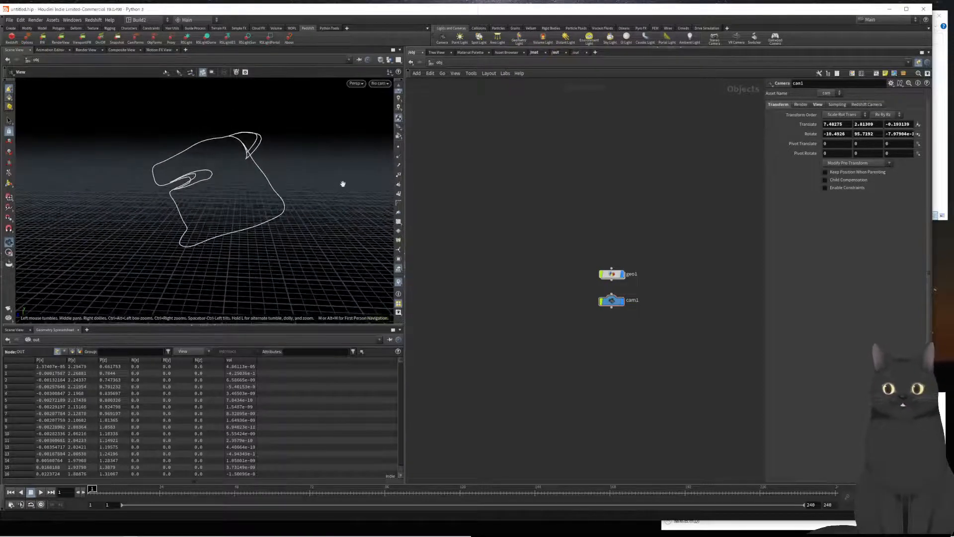
pyautogui.click(380, 84)
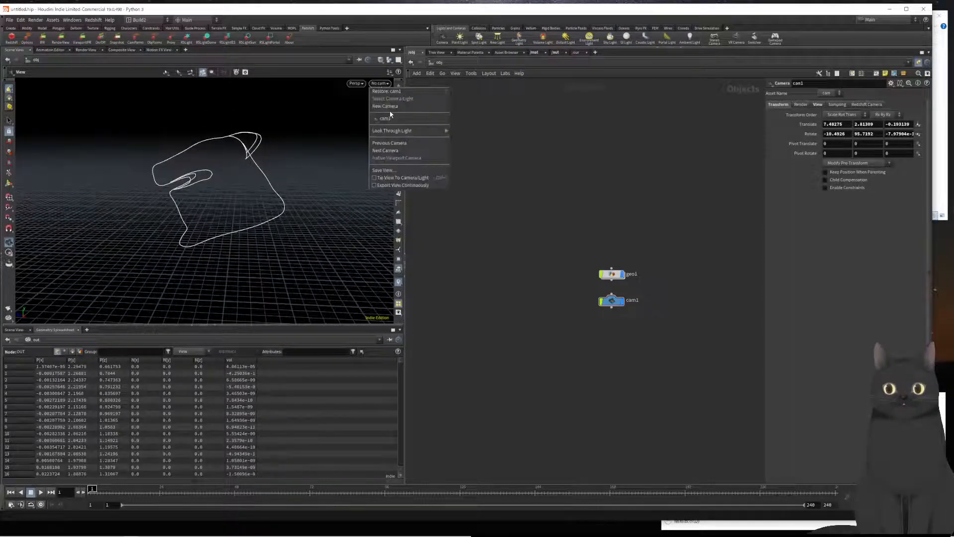
pyautogui.click(387, 120)
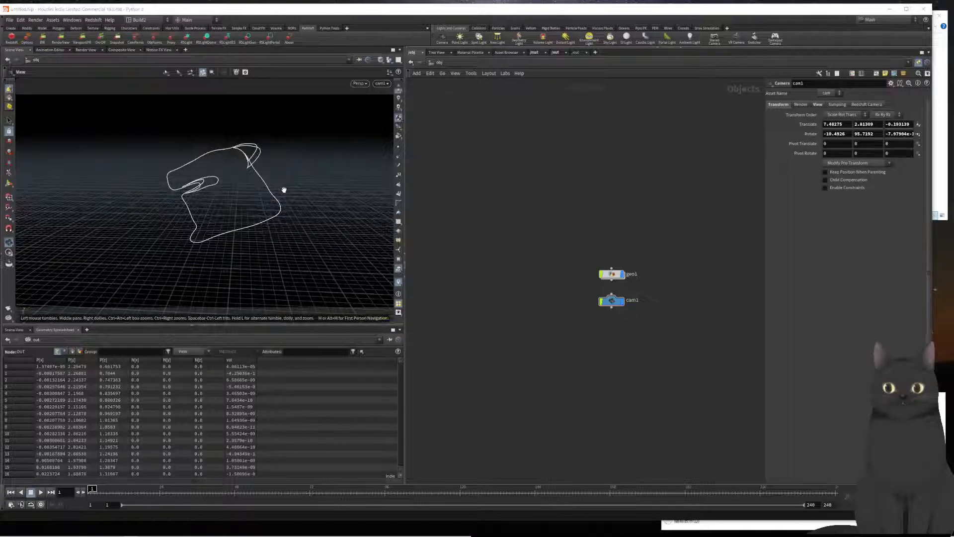
pyautogui.moveTo(386, 104); pyautogui.dragTo(390, 107)
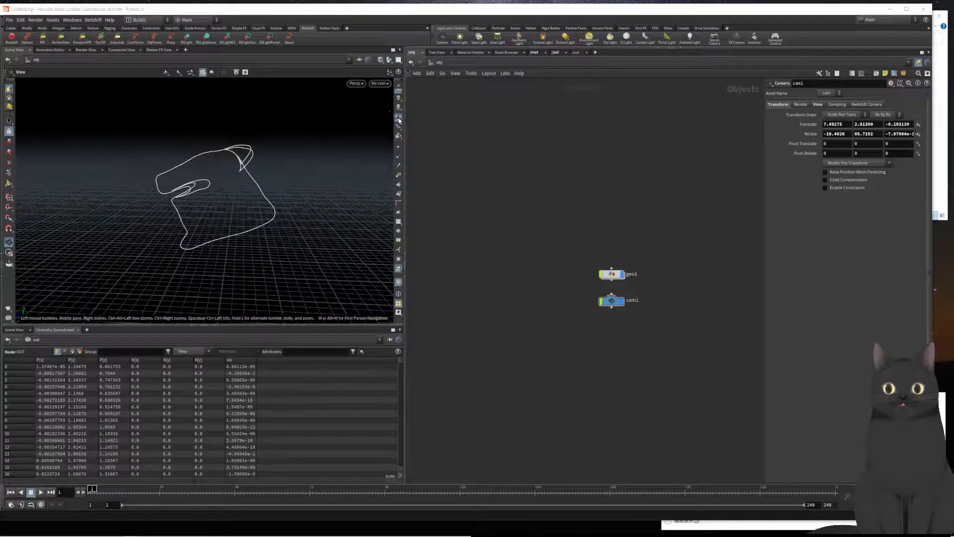
pyautogui.scroll(2, 399, 120)
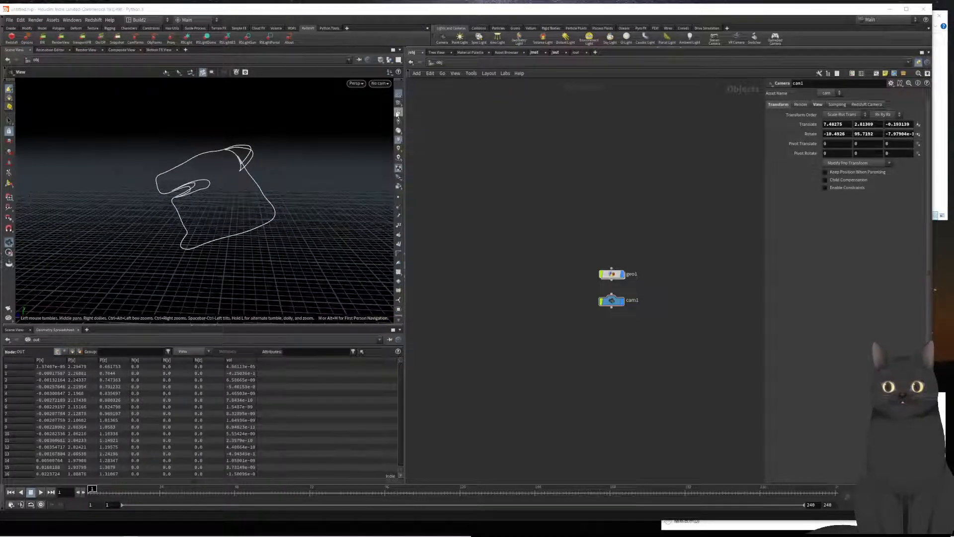
pyautogui.click(379, 84)
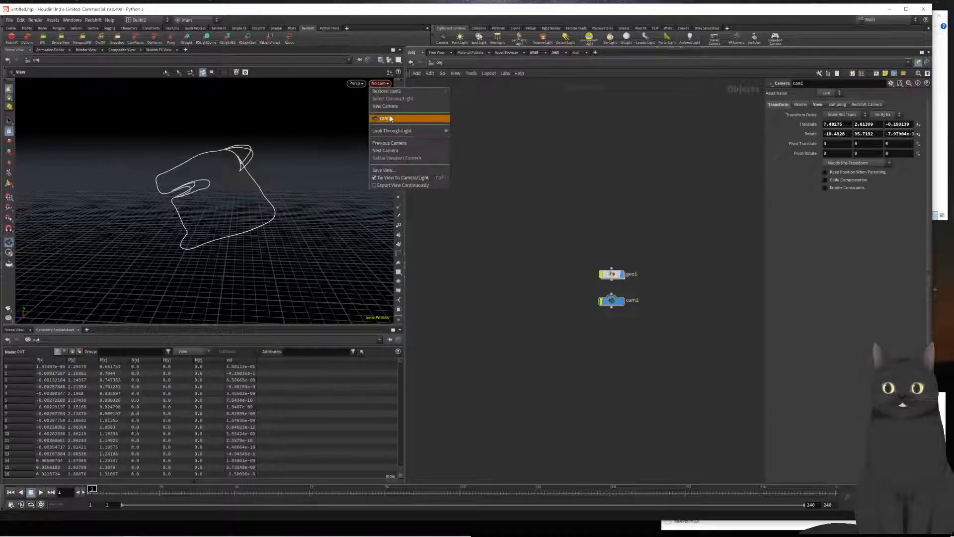
pyautogui.click(392, 119)
# Reframe cam1 closer on the pig head outline, at about translate 4.55, 2.84, -1.08 and rotate -15.5, 104.9 in X and Y
pyautogui.moveTo(278, 204); pyautogui.dragTo(256, 183, button='right')
pyautogui.scroll(2, 262, 181)
pyautogui.moveTo(262, 181)
pyautogui.mouseDown(button='middle')
pyautogui.moveTo(245, 177)
pyautogui.moveTo(257, 192)
pyautogui.mouseUp(button='middle')
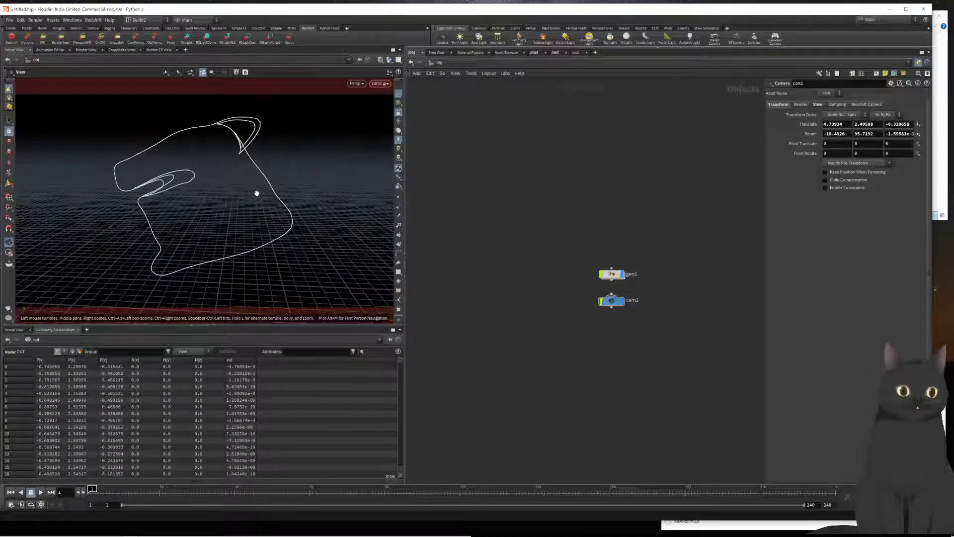
pyautogui.moveTo(255, 192); pyautogui.dragTo(230, 192)
pyautogui.moveTo(230, 192); pyautogui.dragTo(215, 201, button='middle')
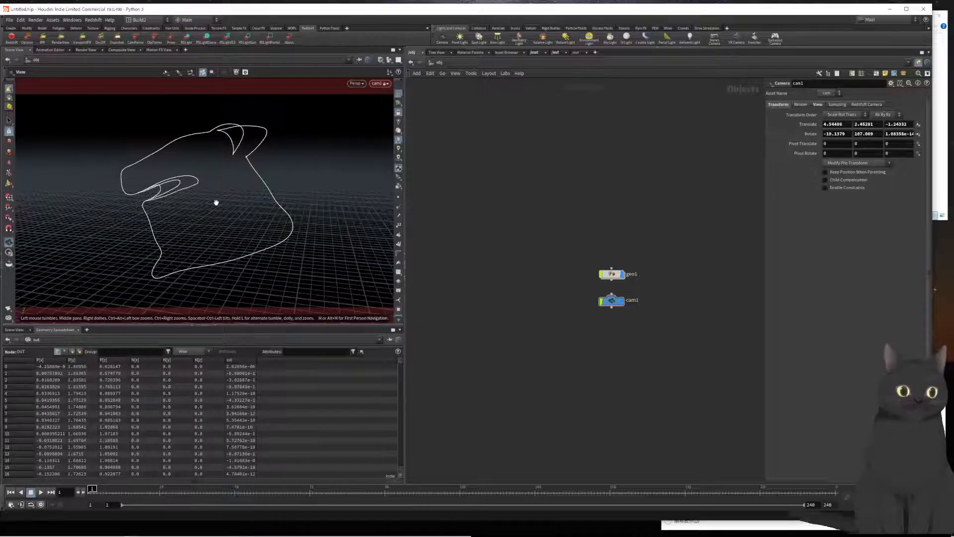
pyautogui.moveTo(216, 203); pyautogui.dragTo(221, 207)
pyautogui.moveTo(220, 208); pyautogui.dragTo(236, 212)
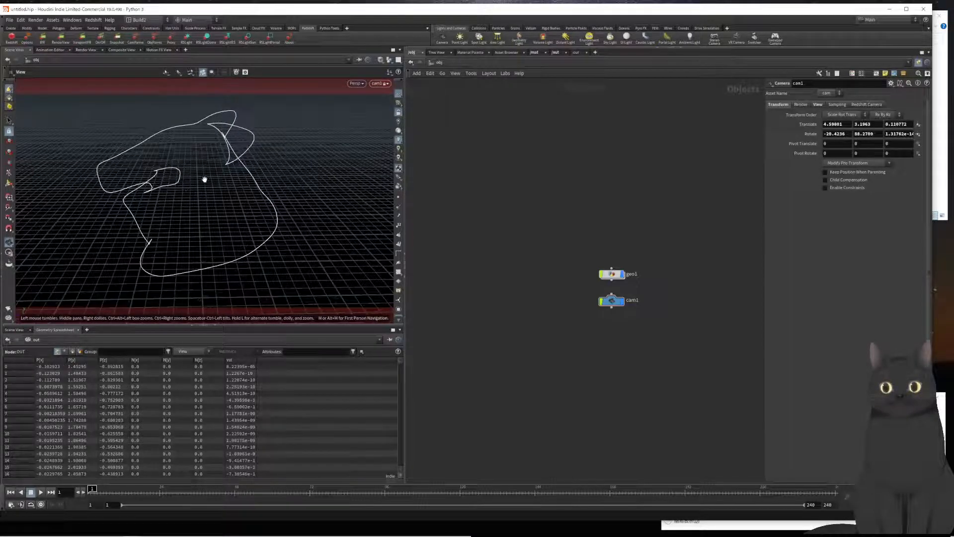
pyautogui.moveTo(204, 179); pyautogui.dragTo(187, 175)
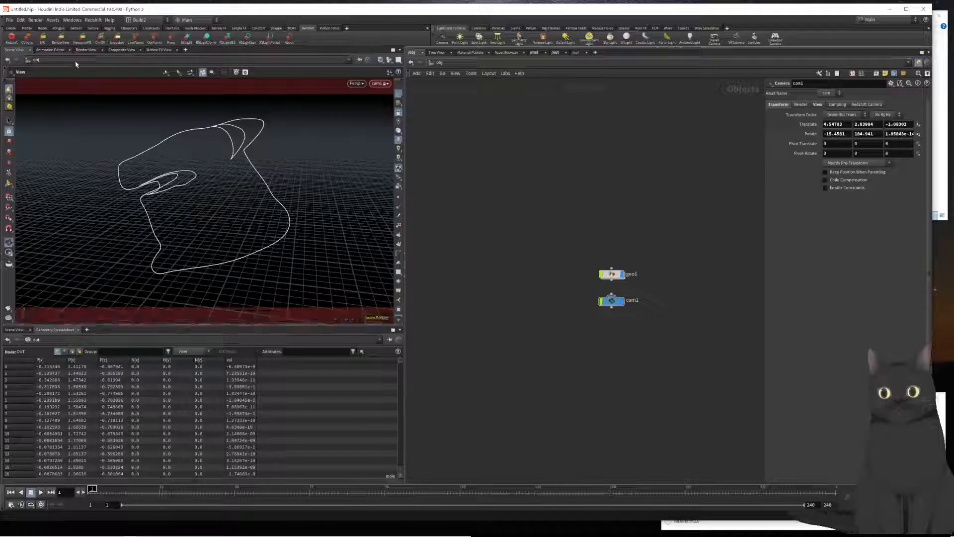
# Try a test render through cam1 with /out/mantra1, set the render view back to Redshift_IPR1, and return to the scene view
pyautogui.click(85, 50)
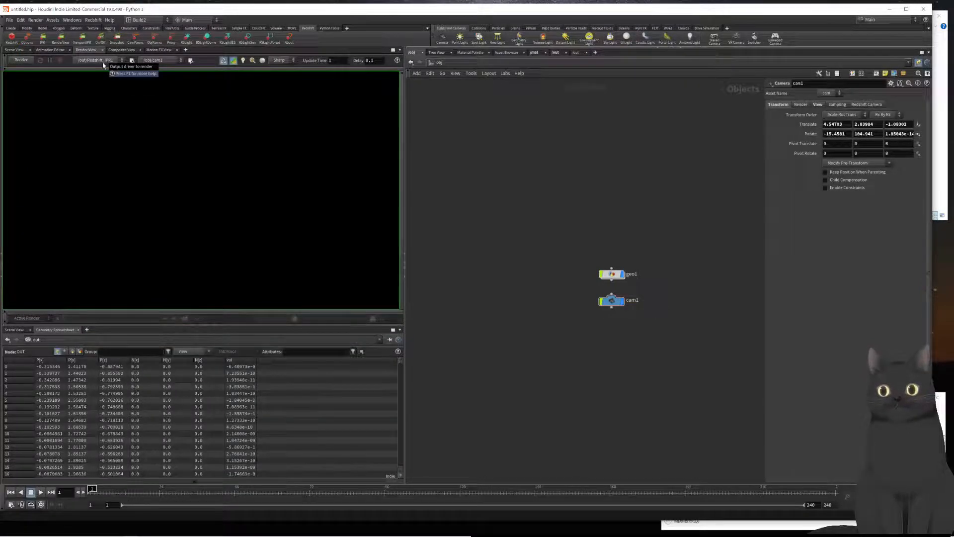
pyautogui.click(103, 60)
pyautogui.click(92, 75)
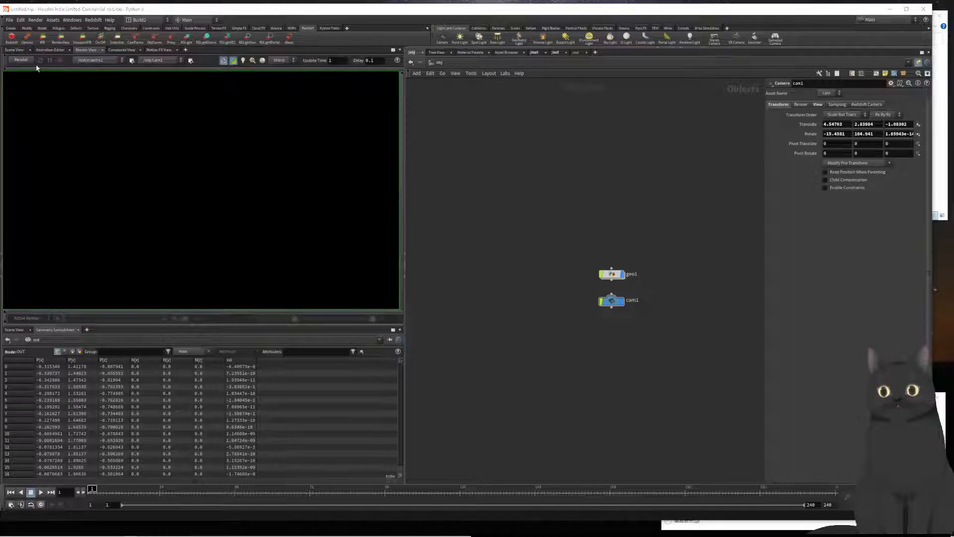
pyautogui.click(21, 60)
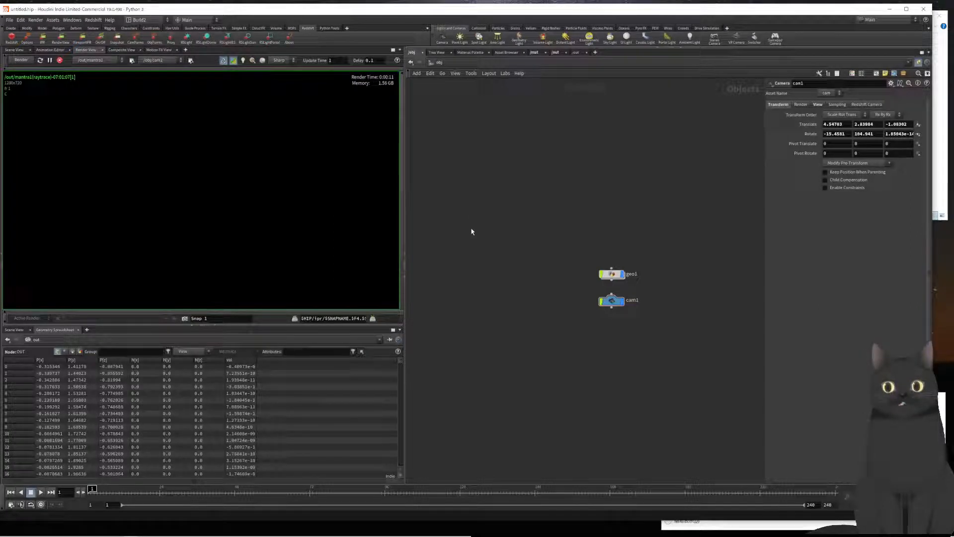
pyautogui.click(96, 62)
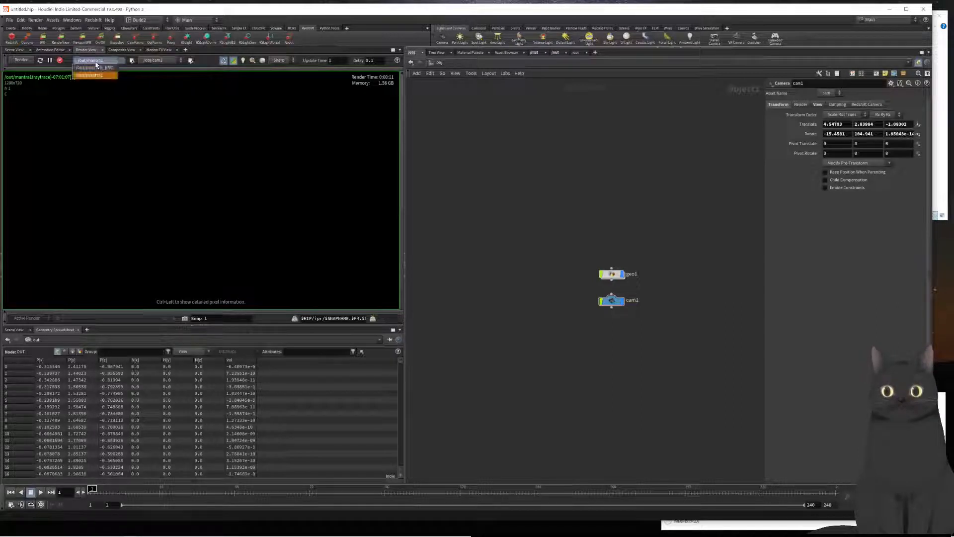
pyautogui.click(94, 74)
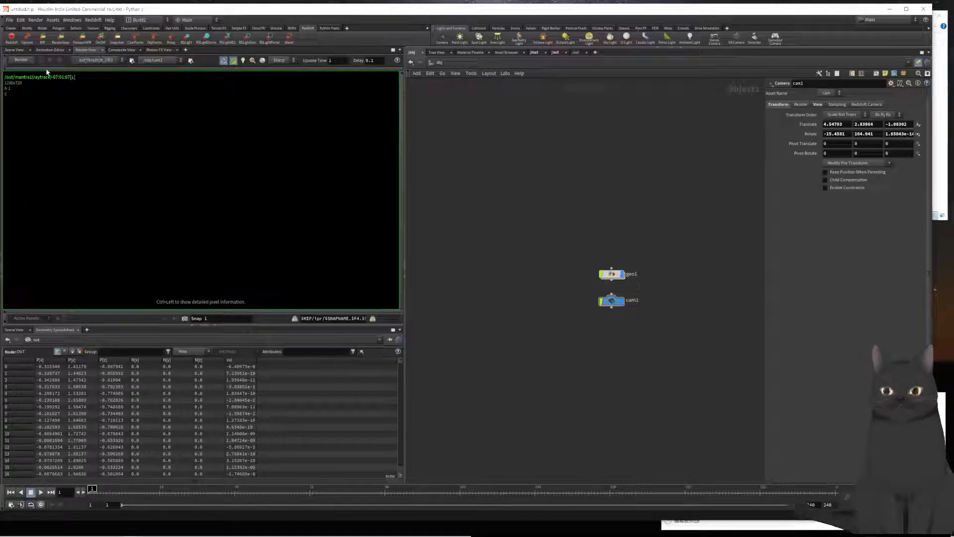
pyautogui.click(14, 50)
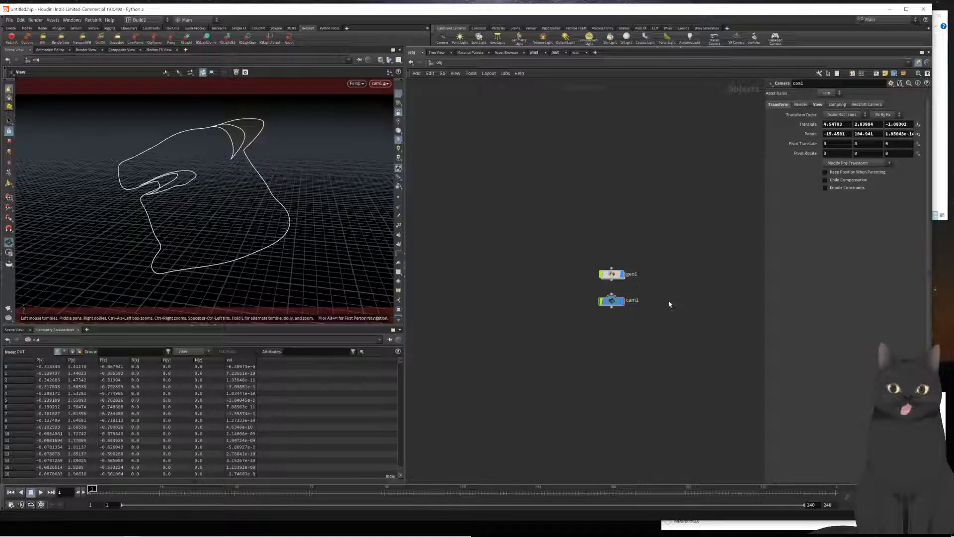
pyautogui.press('Tab')
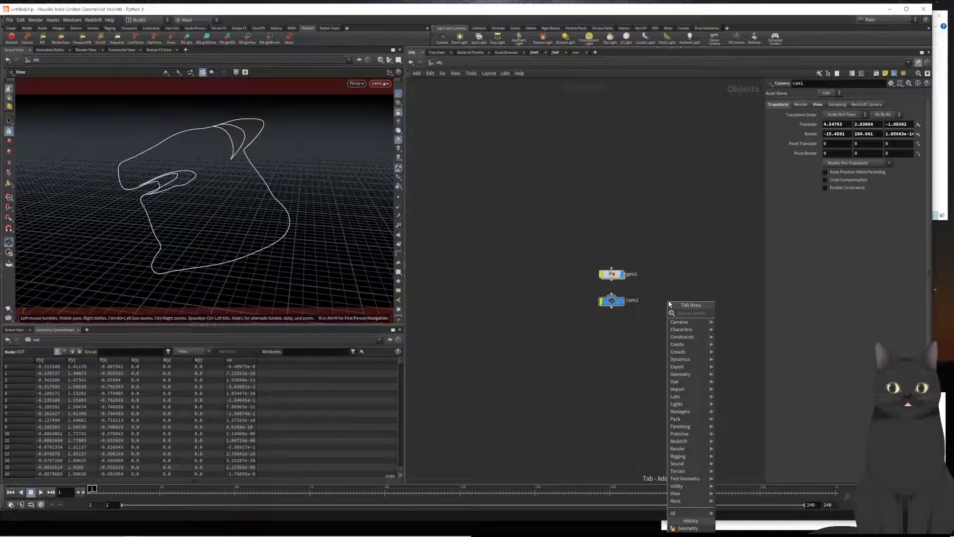
pyautogui.write('ma')
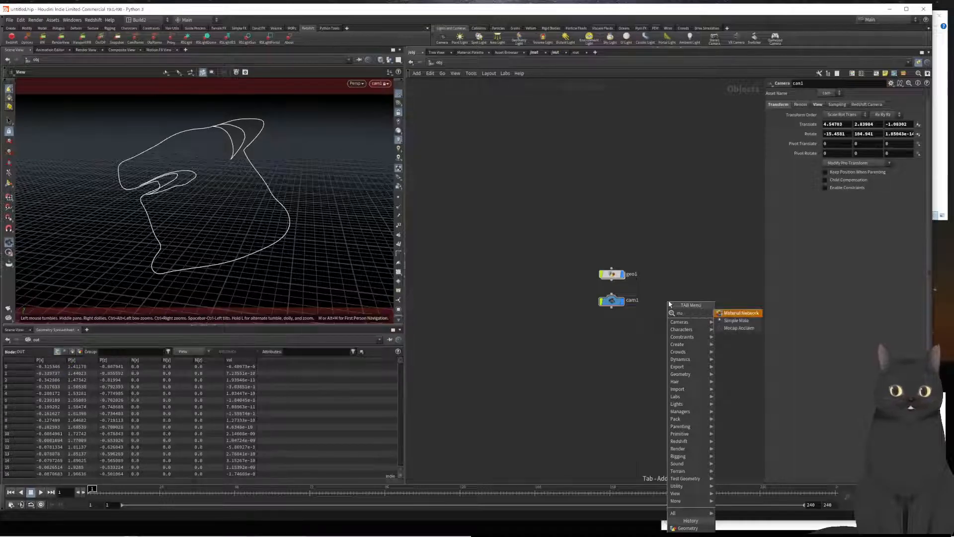
pyautogui.press('BackSpace')
pyautogui.press('BackSpace')
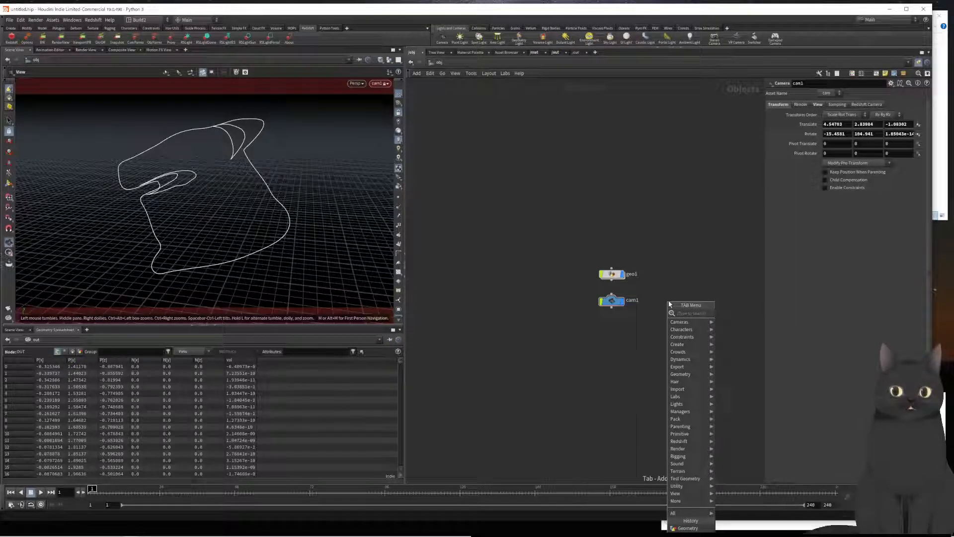
pyautogui.press('Escape')
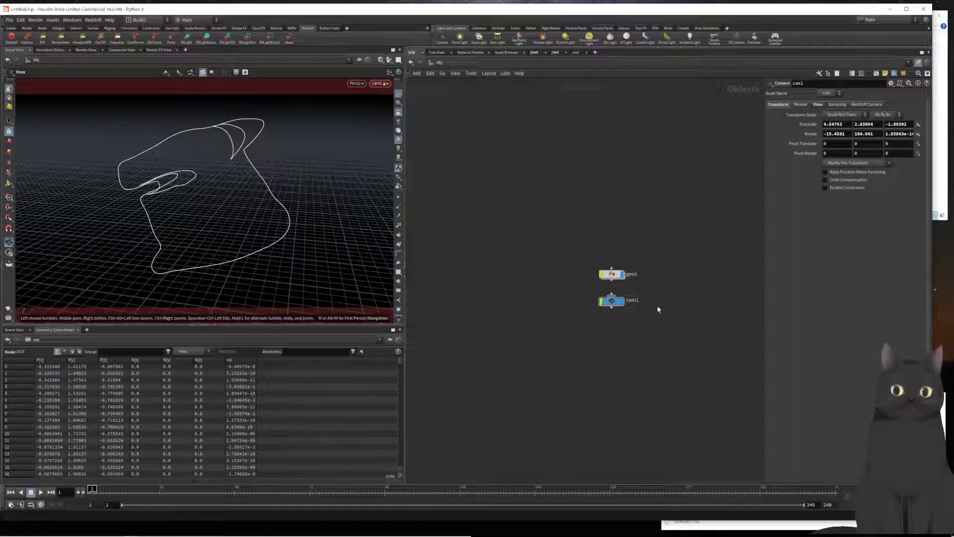
# Create a Material Network node beside cam1 in the obj network
pyautogui.press('Tab')
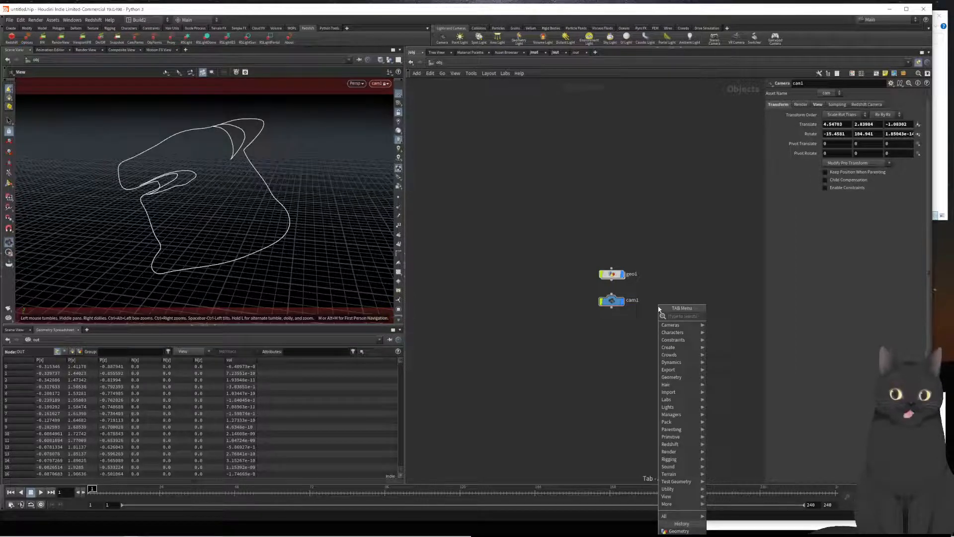
pyautogui.write('matnet')
pyautogui.press('Return')
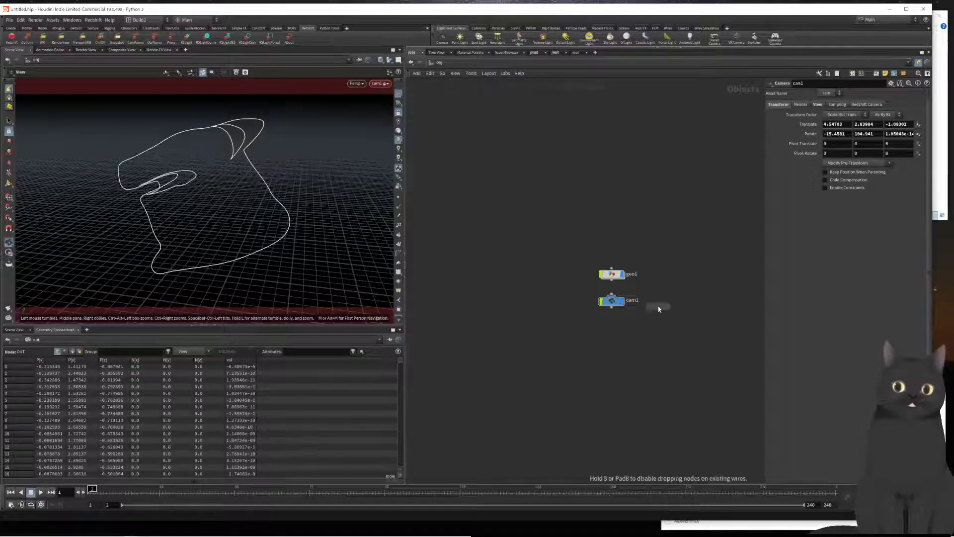
pyautogui.click(659, 308)
pyautogui.press('o')
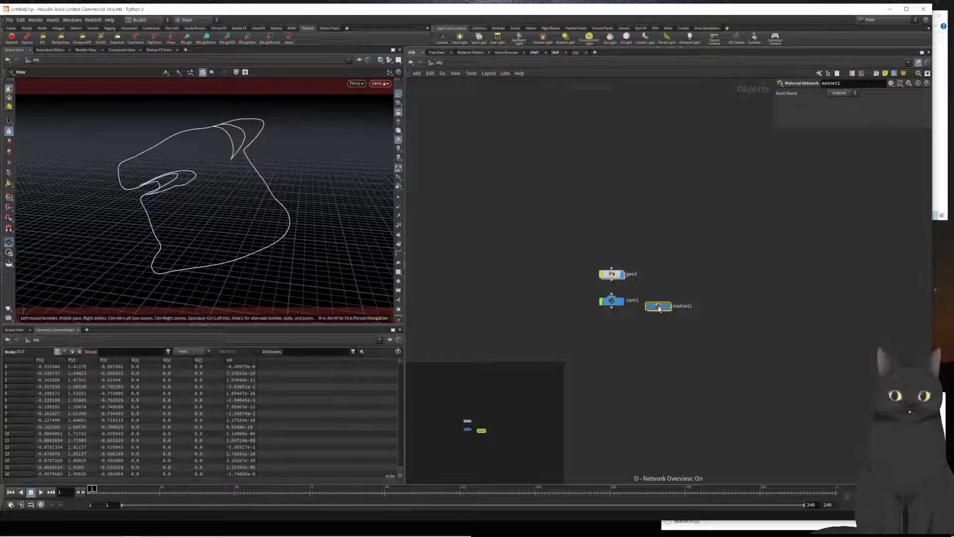
# Add an RS Material Builder node inside the matnet1 material network
pyautogui.press('i')
pyautogui.press('Tab')
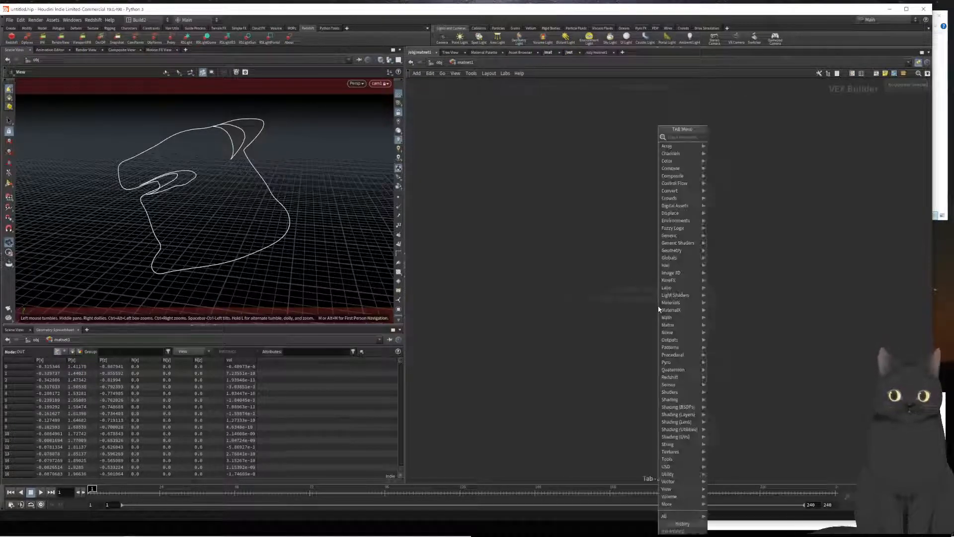
pyautogui.write('rsmateri')
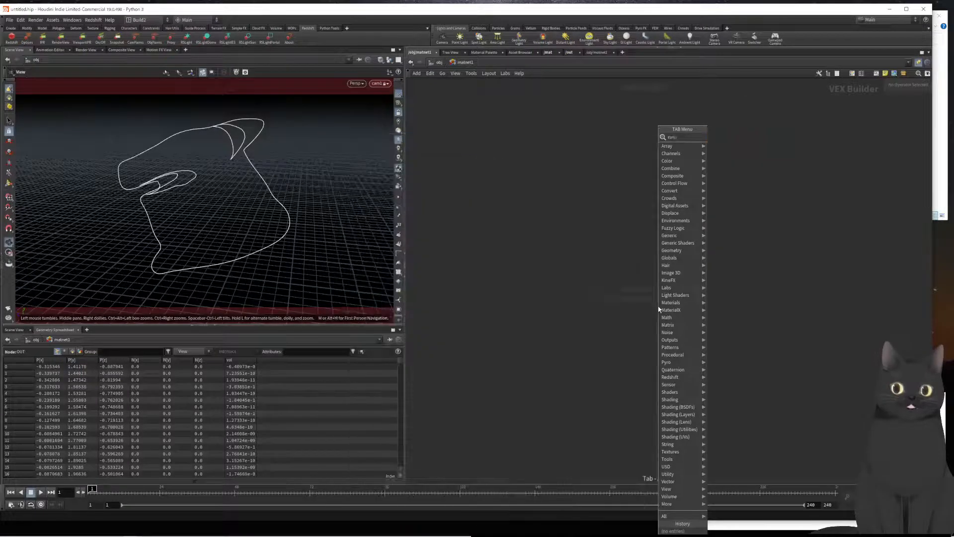
pyautogui.press('Down')
pyautogui.press('Down')
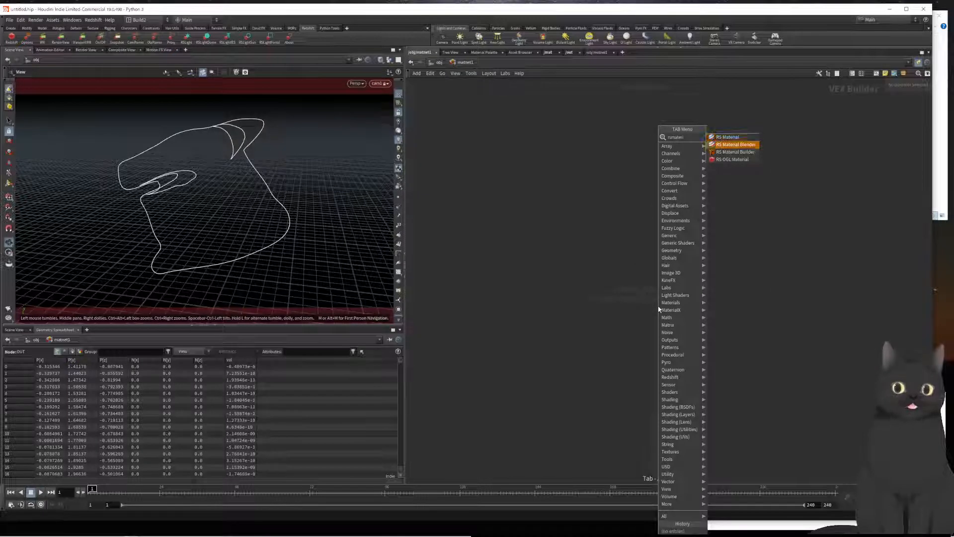
pyautogui.press('Return')
pyautogui.click(658, 309)
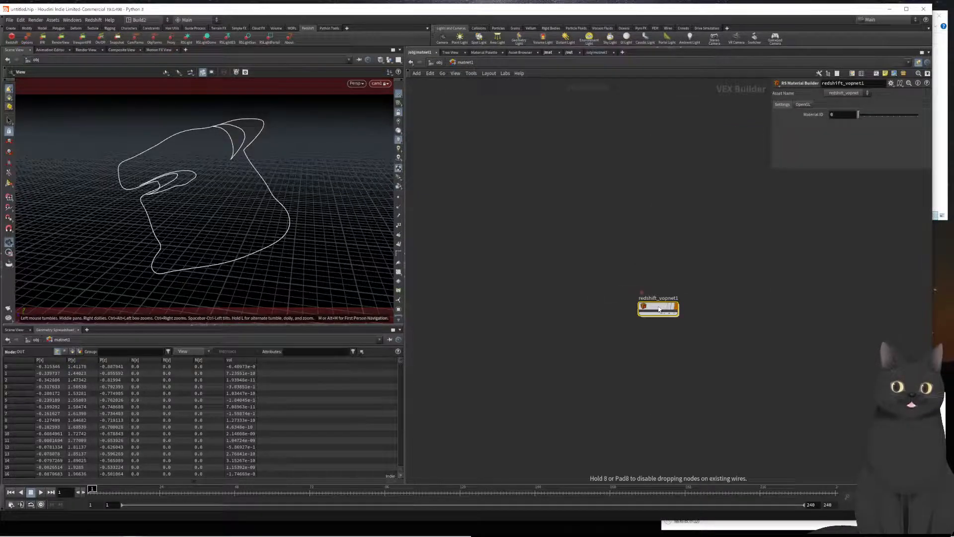
# Inspect the Material1 and redshift_material1 nodes and their parameters inside the material builder
pyautogui.doubleClick(658, 308)
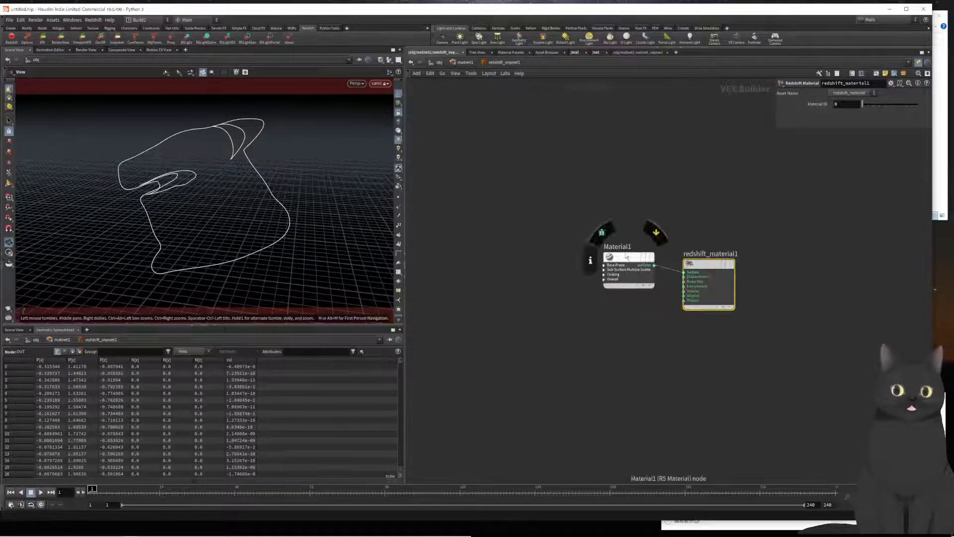
pyautogui.moveTo(626, 267); pyautogui.dragTo(626, 269)
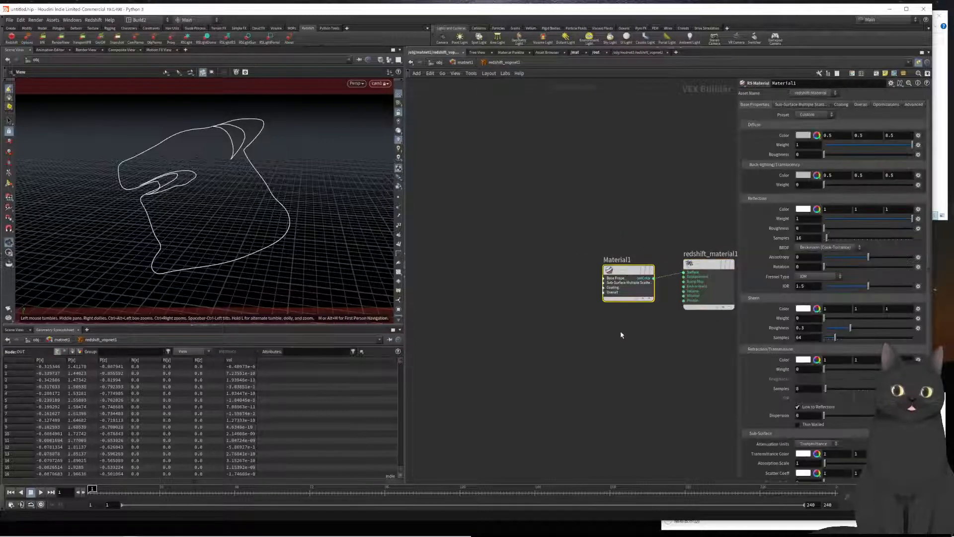
pyautogui.moveTo(616, 208); pyautogui.dragTo(512, 200, button='middle')
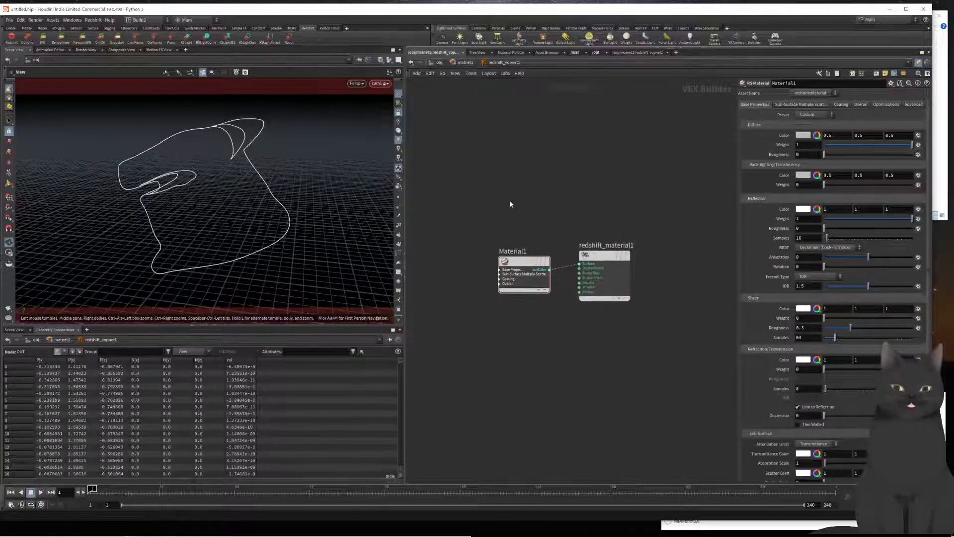
pyautogui.click(604, 273)
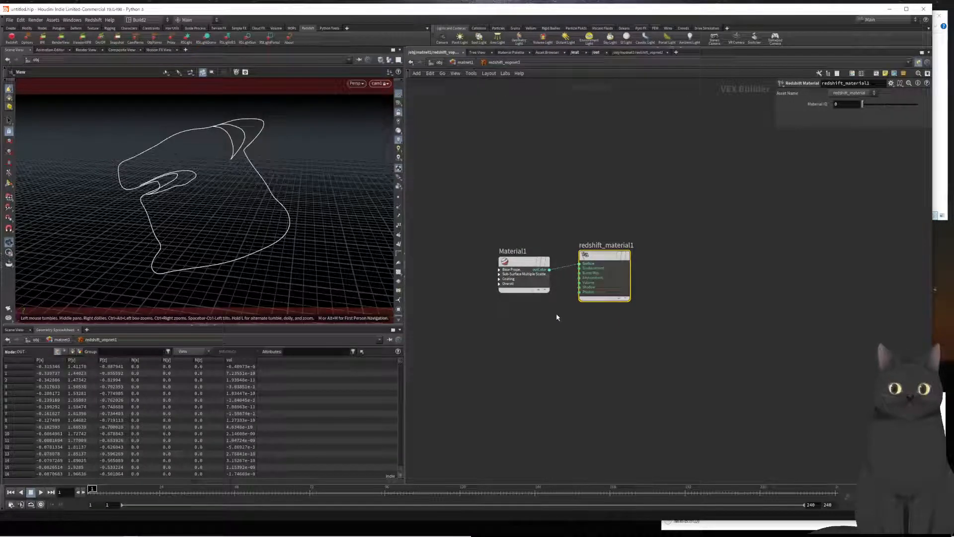
# Assign the redshift_vopnet1 material from matnet1 to geo1 by copying the node into geo1's render material setting
pyautogui.press('u')
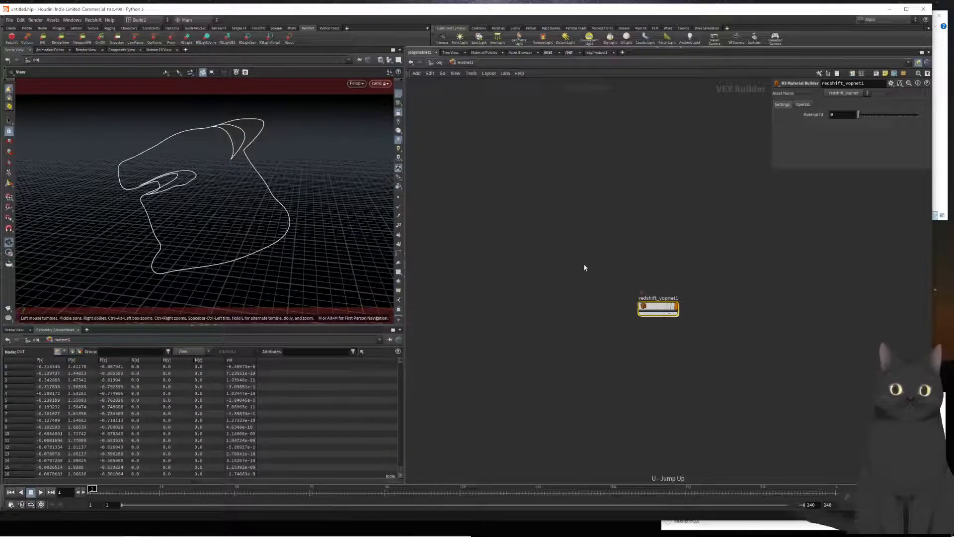
pyautogui.hotkey('ctrl', 'c')
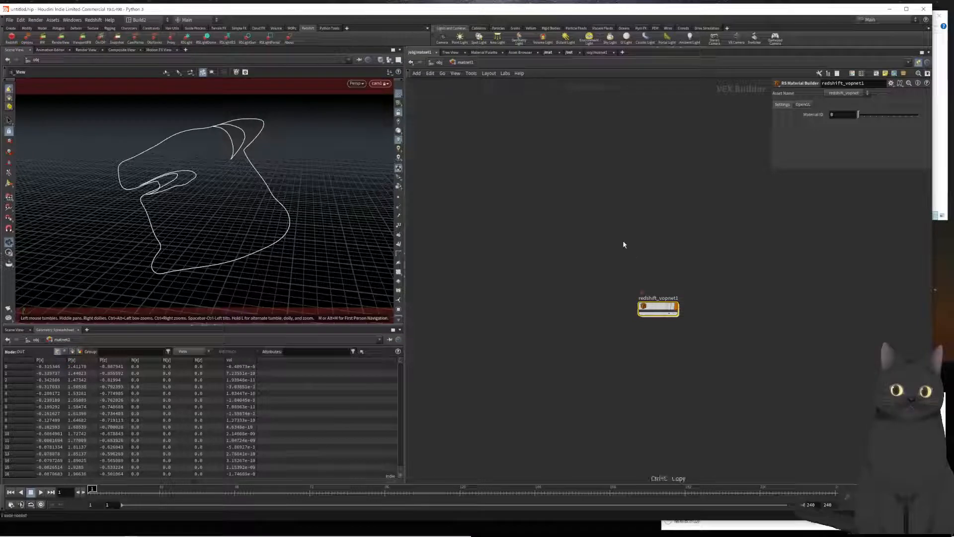
pyautogui.click(440, 62)
pyautogui.moveTo(546, 260); pyautogui.dragTo(677, 274)
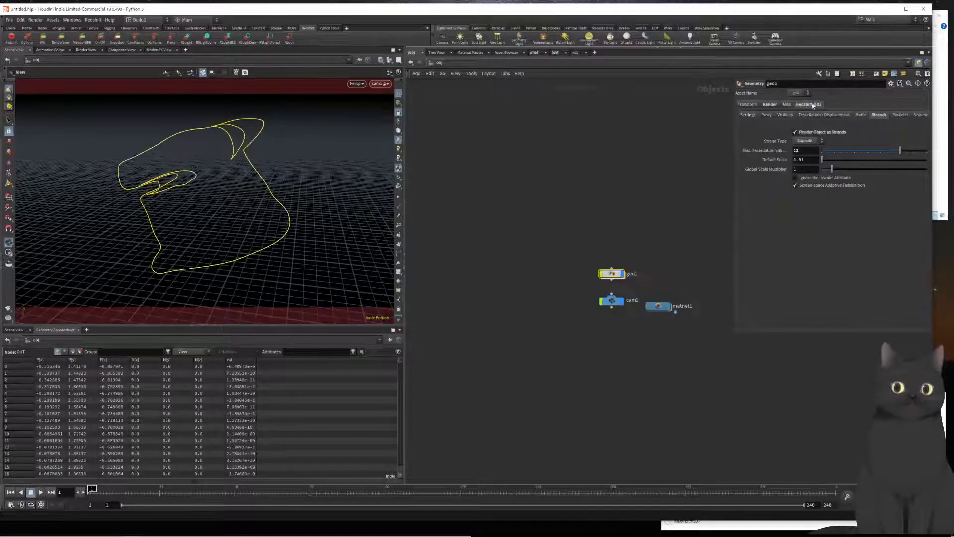
pyautogui.click(771, 105)
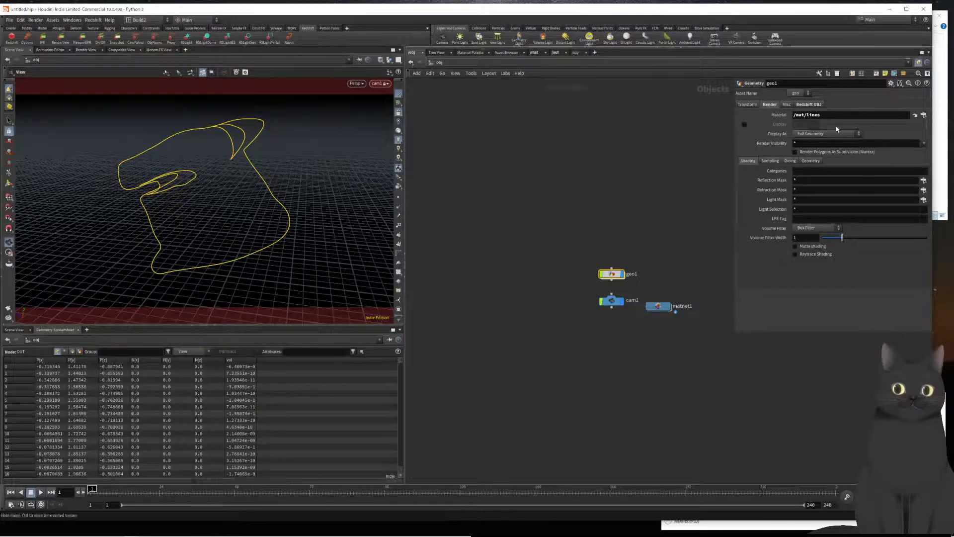
pyautogui.moveTo(827, 115); pyautogui.dragTo(738, 183)
pyautogui.hotkey('ctrl', 'v')
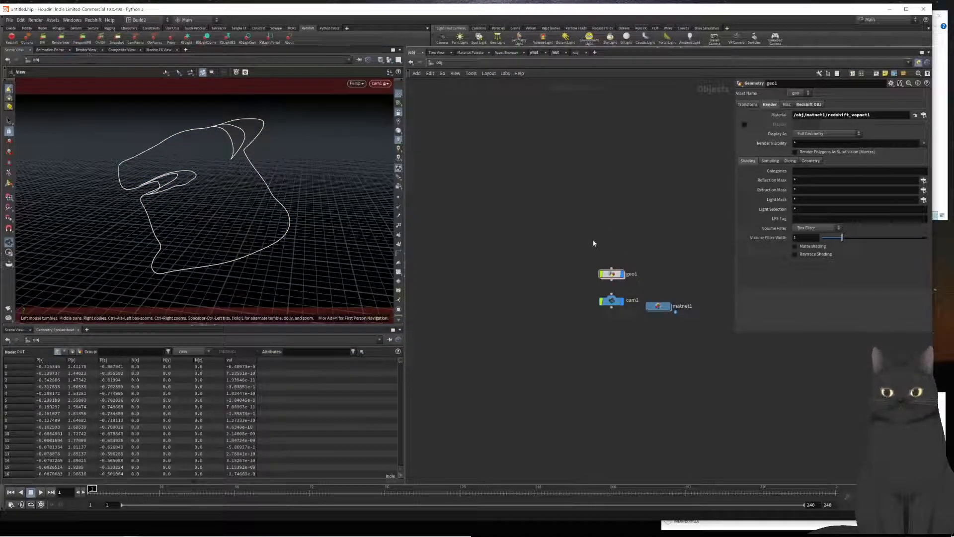
# Run an IPR test render from Redshift_ROP1 to check the outline with the assigned material, and close the render window
pyautogui.click(555, 53)
pyautogui.moveTo(512, 198); pyautogui.dragTo(701, 240)
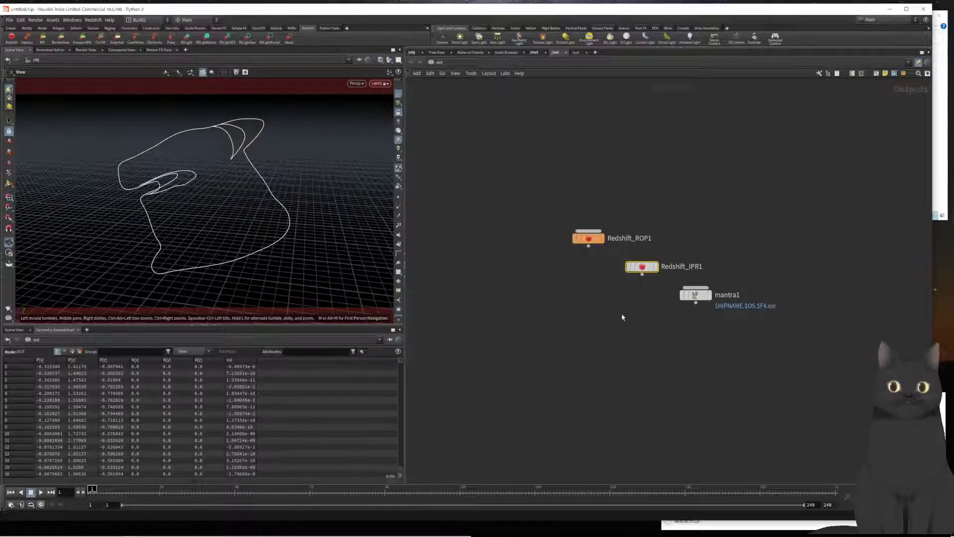
pyautogui.press('p')
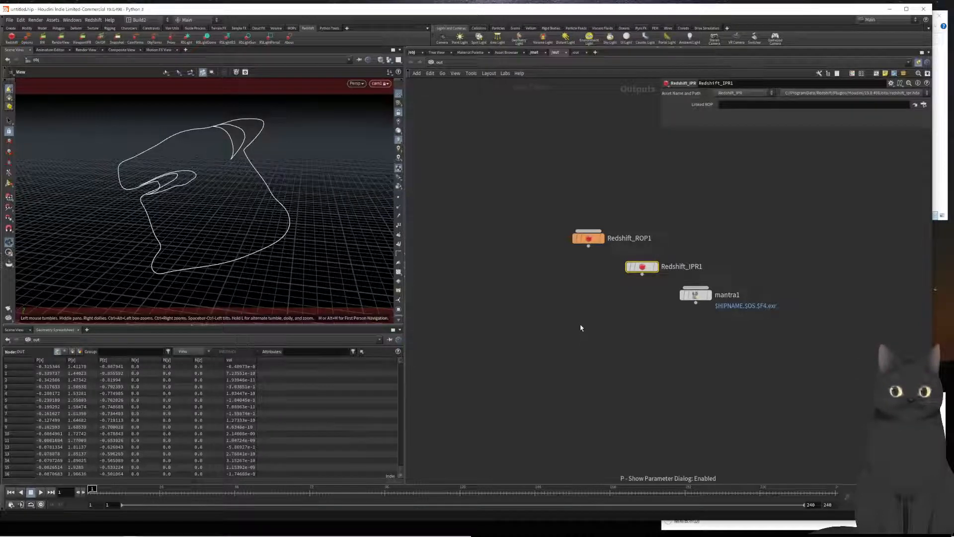
pyautogui.click(587, 238)
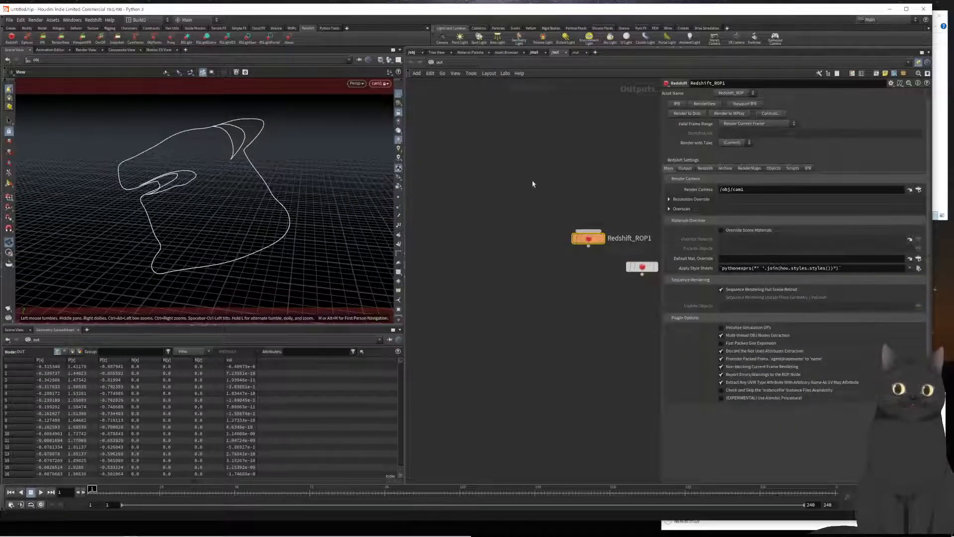
pyautogui.click(677, 103)
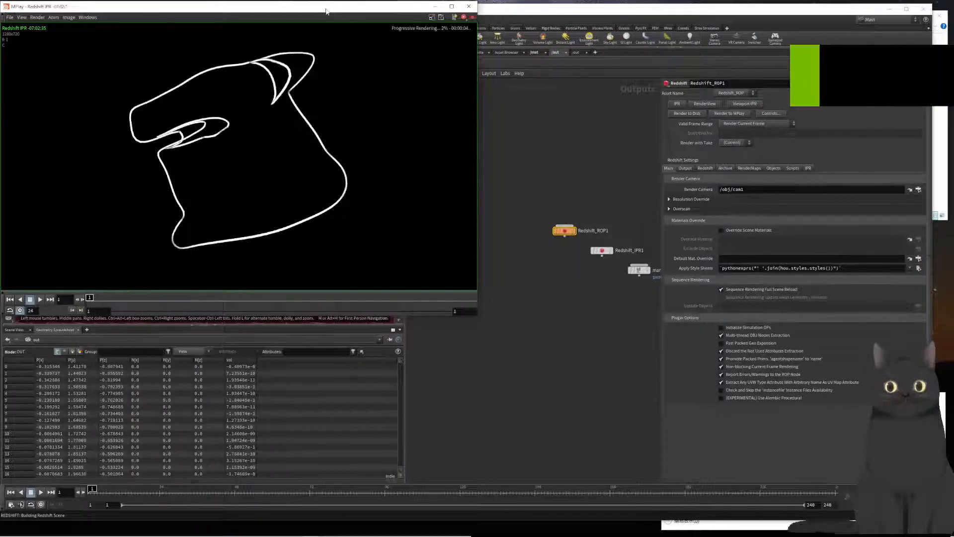
pyautogui.moveTo(326, 10); pyautogui.dragTo(359, 57)
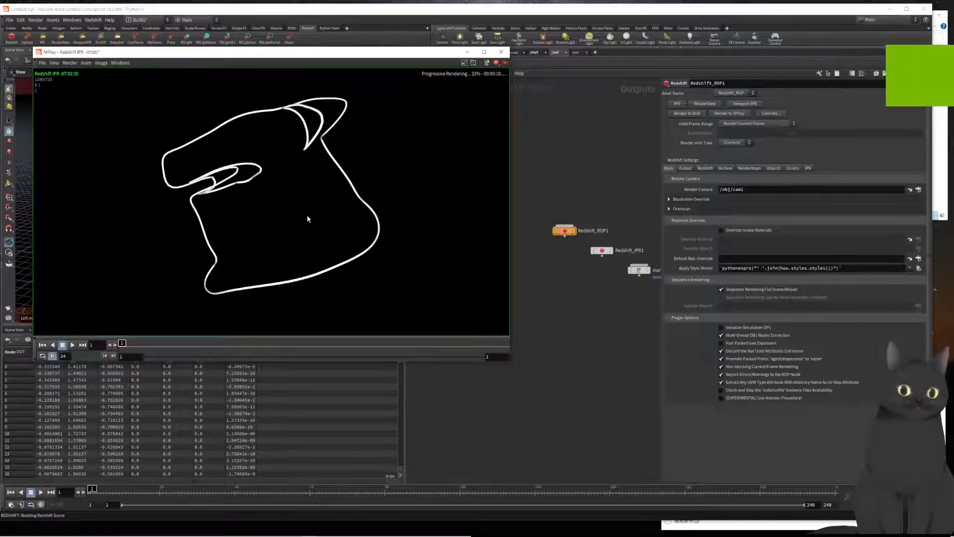
pyautogui.click(501, 52)
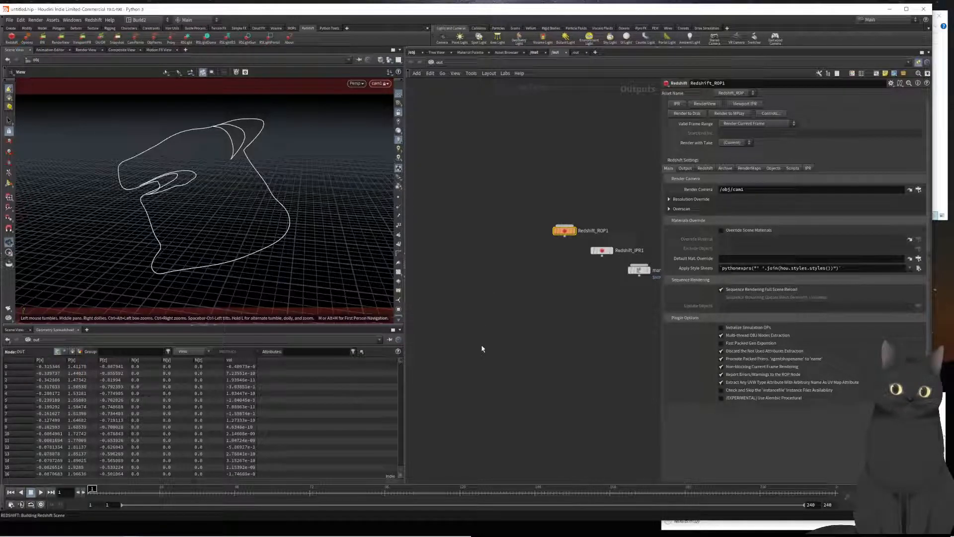
# Add a second Geometry node to the obj network and place it beside geo1, above matnet1
pyautogui.click(411, 54)
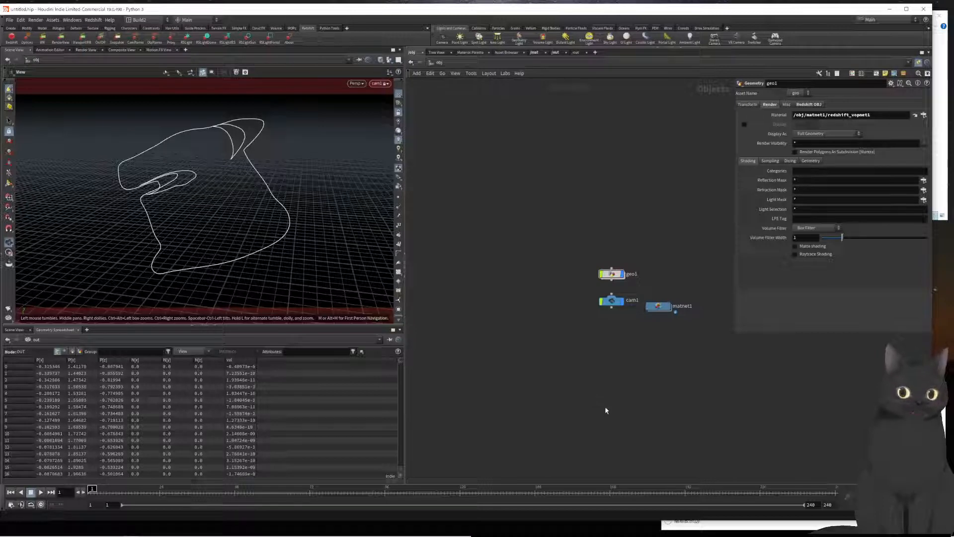
pyautogui.moveTo(605, 408); pyautogui.dragTo(545, 456, button='middle')
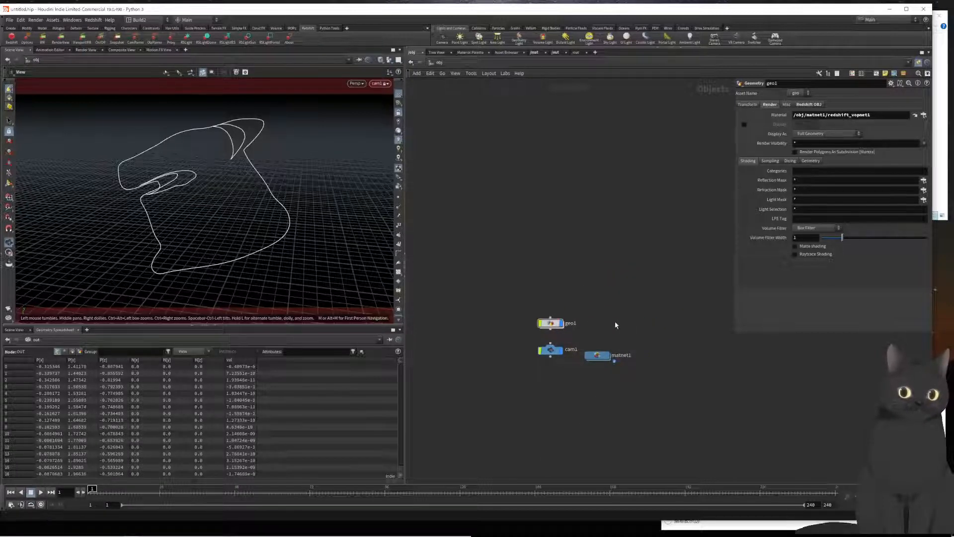
pyautogui.press('Tab')
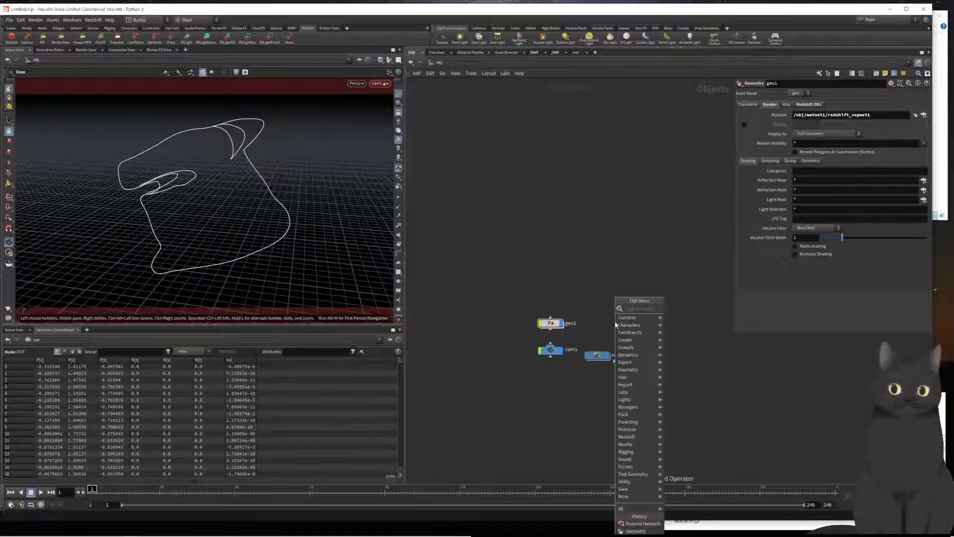
pyautogui.write('geo')
pyautogui.press('Return')
pyautogui.click(615, 323)
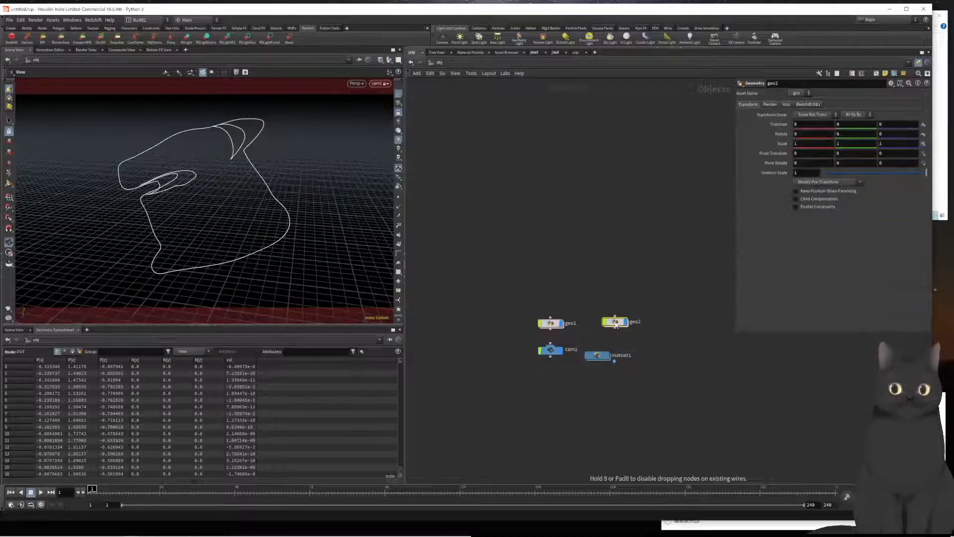
pyautogui.moveTo(615, 323); pyautogui.dragTo(598, 326)
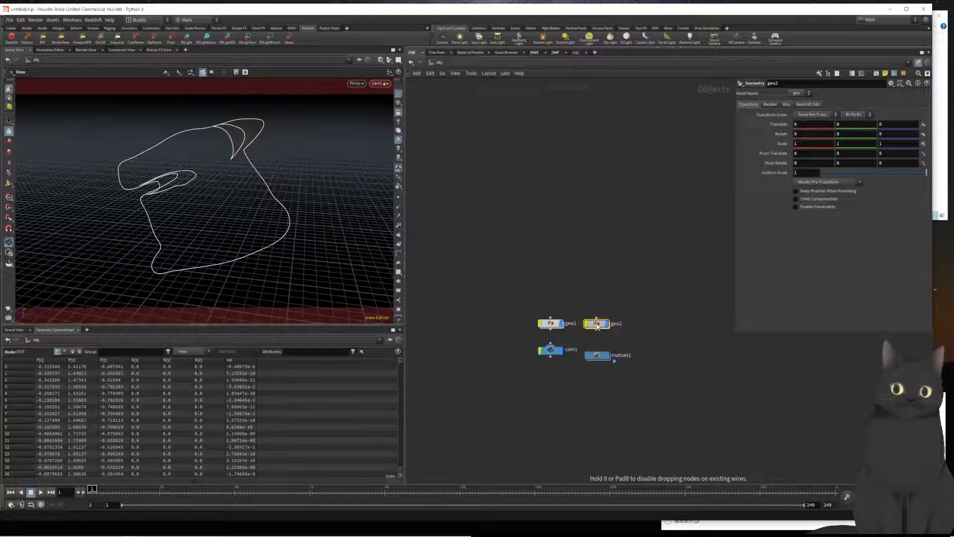
# Select the whole node chain inside geo1, from the test geometry down to the OUT null
pyautogui.doubleClick(551, 325)
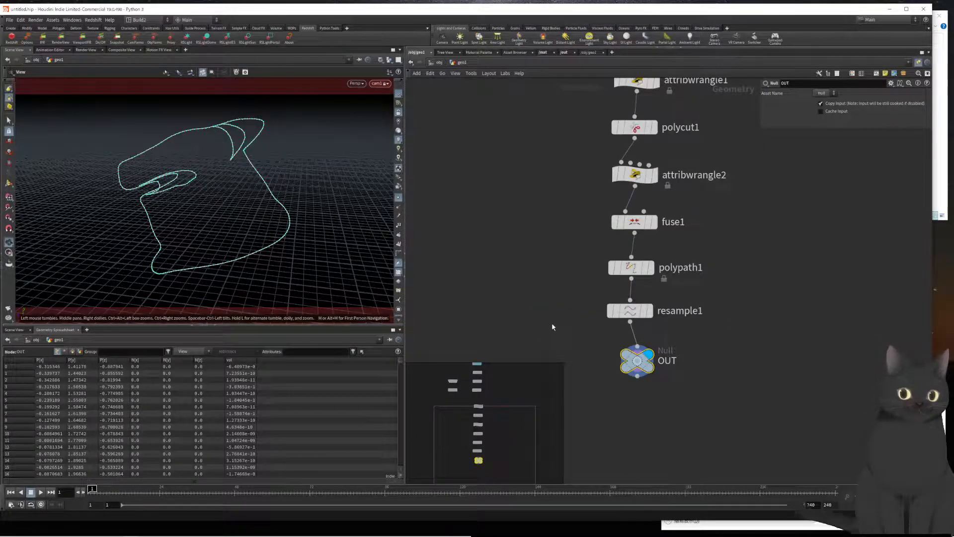
pyautogui.press('h')
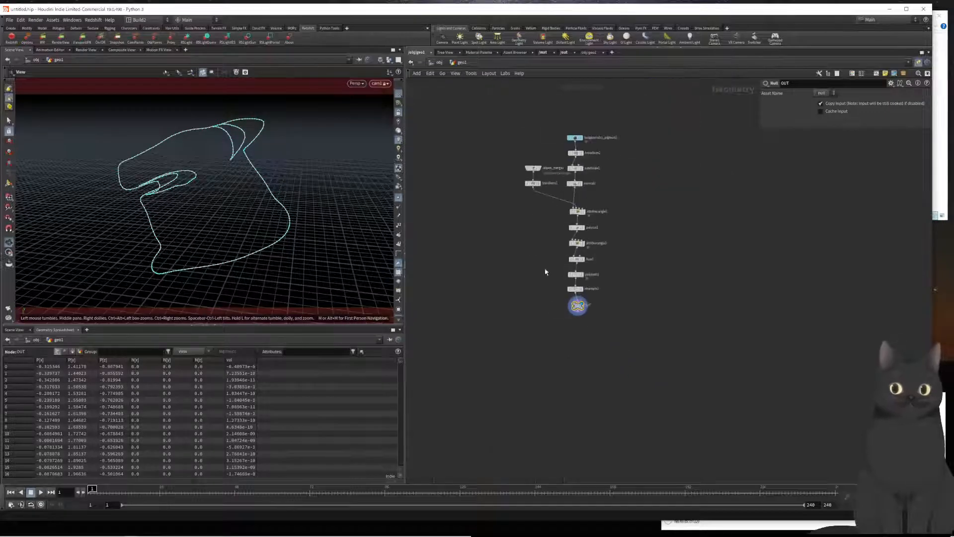
pyautogui.moveTo(487, 154); pyautogui.dragTo(631, 318)
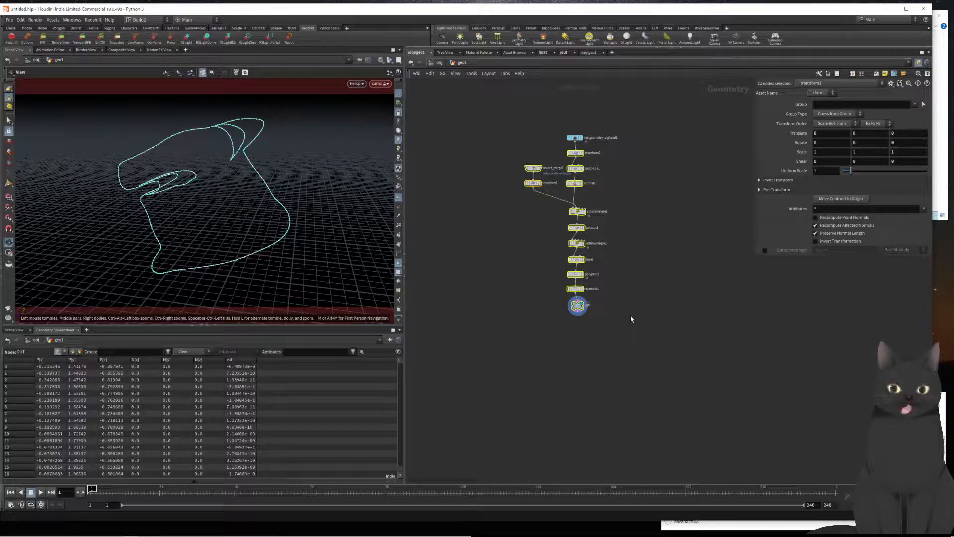
# Copy the selected node network from geo1 and paste it into the geo2 object
pyautogui.hotkey('ctrl', 'c')
pyautogui.press('u')
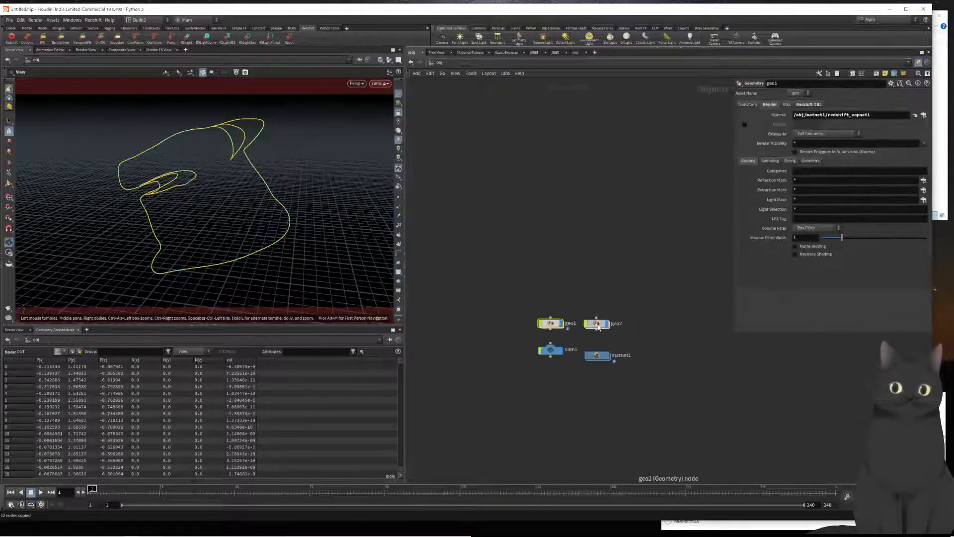
pyautogui.doubleClick(598, 325)
pyautogui.hotkey('ctrl', 'v')
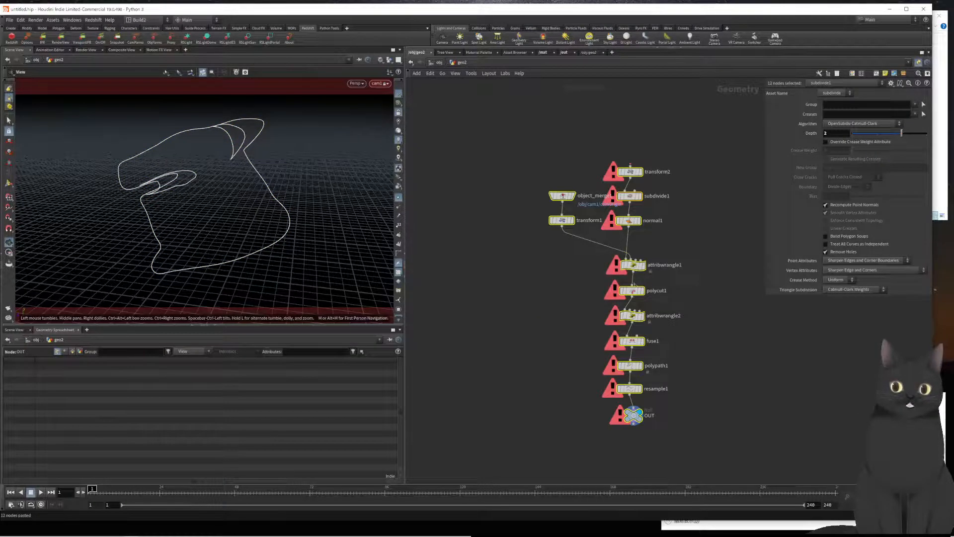
pyautogui.moveTo(698, 345); pyautogui.dragTo(701, 441, button='middle')
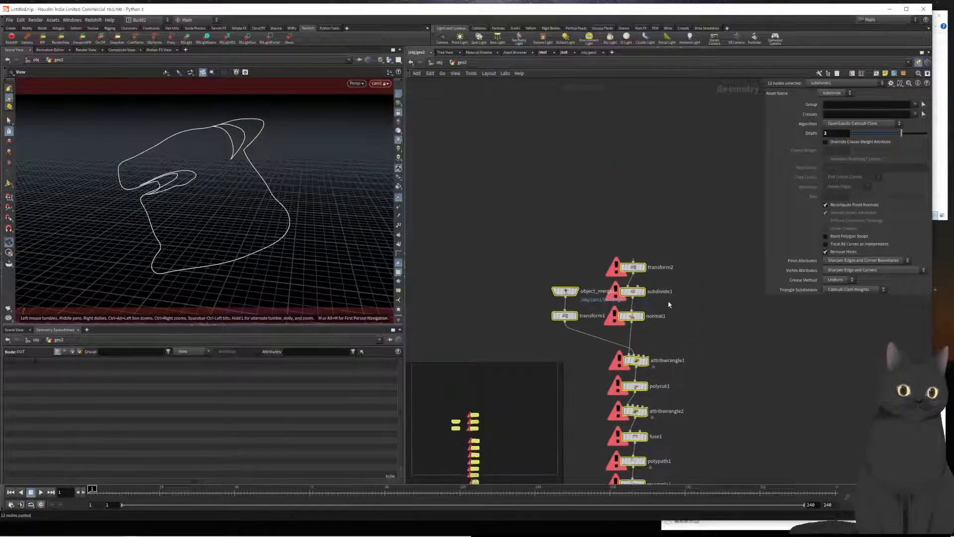
# Add a File node above the transform2 node in geo2
pyautogui.click(629, 216)
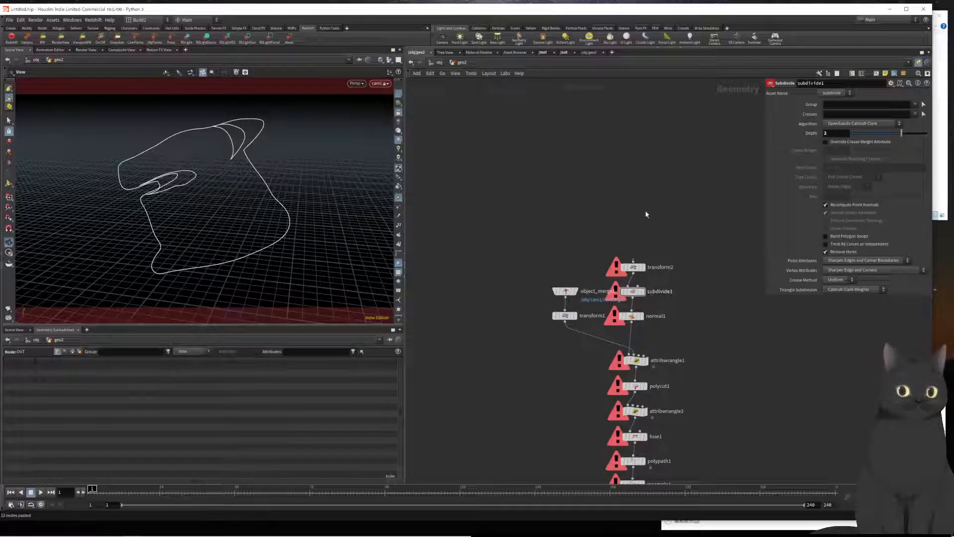
pyautogui.press('Tab')
pyautogui.write('fil')
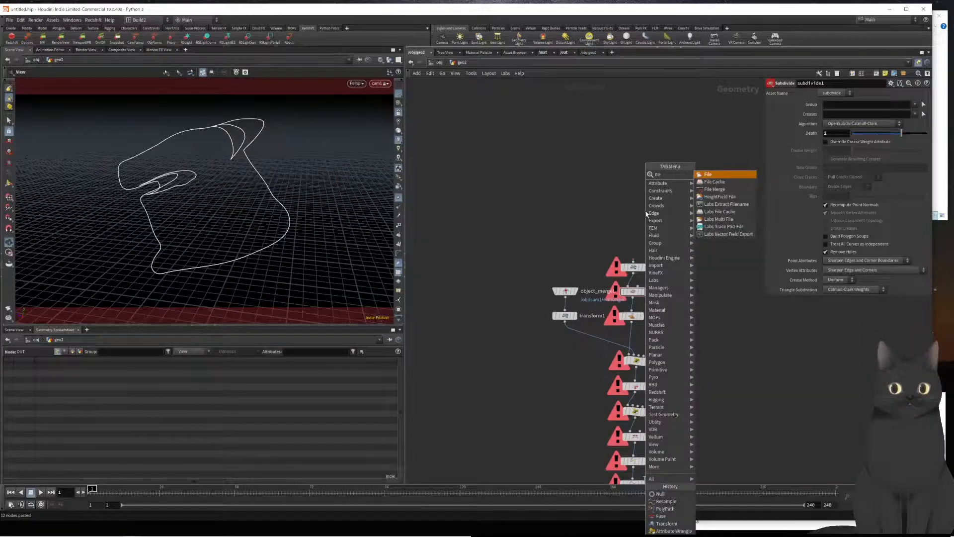
pyautogui.press('Return')
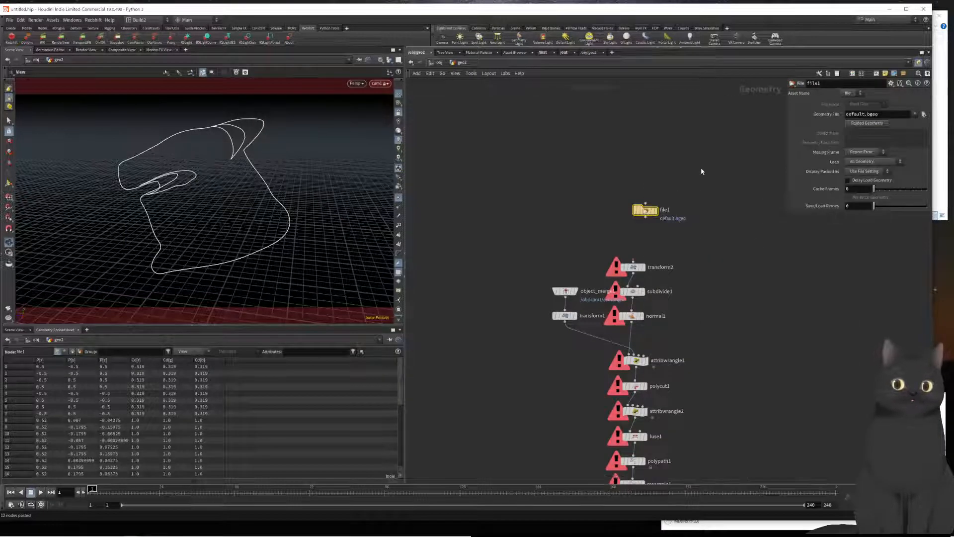
# Load Napoleon.stl from D:/Development/[Assets]/model/ as the File node's geometry
pyautogui.click(924, 115)
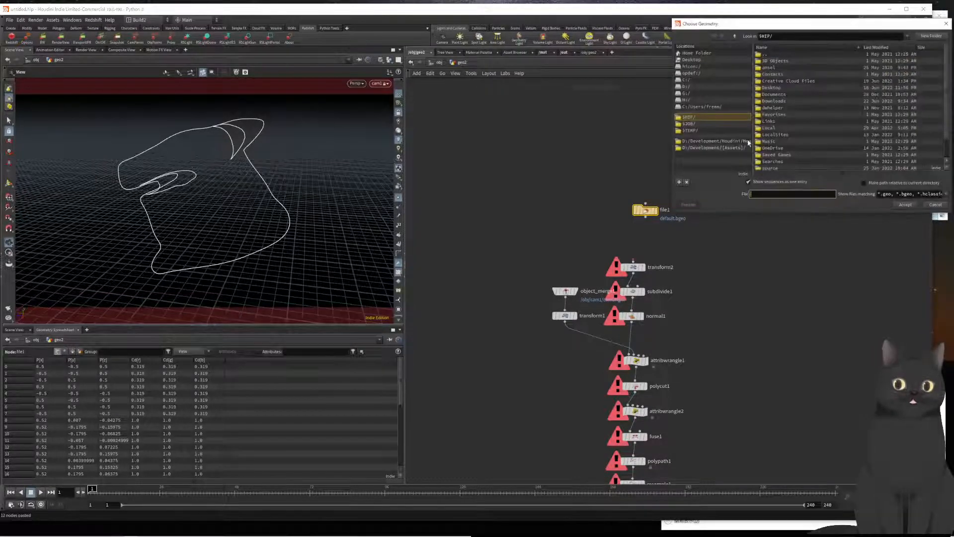
pyautogui.click(711, 148)
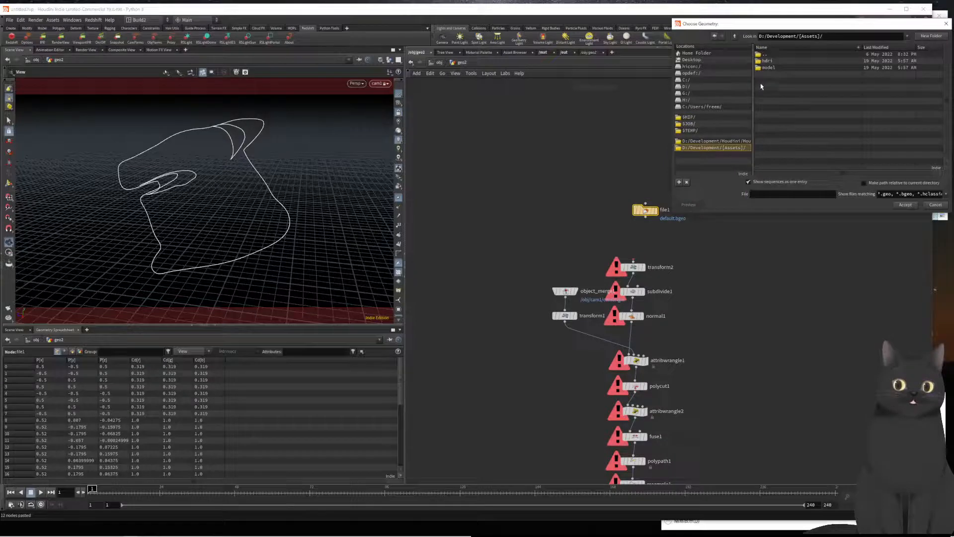
pyautogui.click(770, 67)
pyautogui.doubleClick(770, 62)
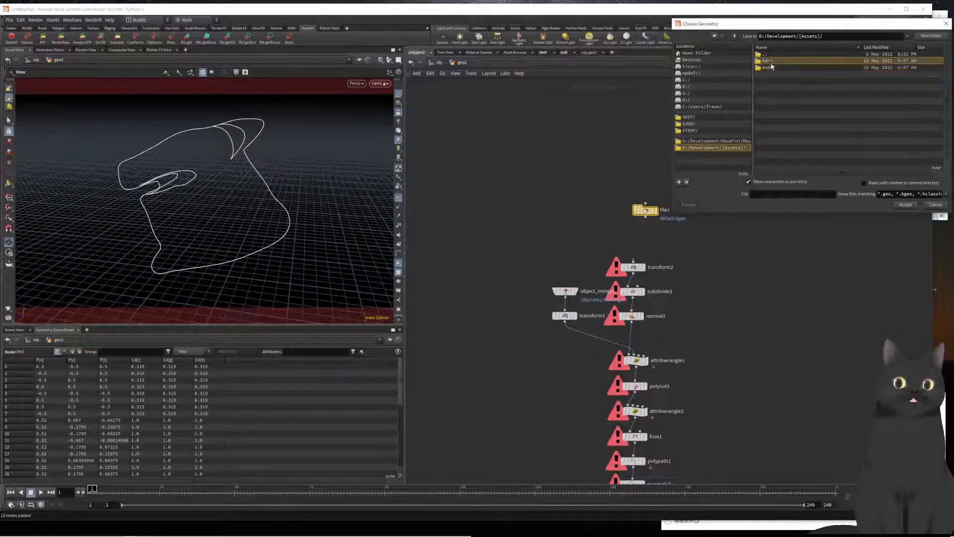
pyautogui.click(735, 36)
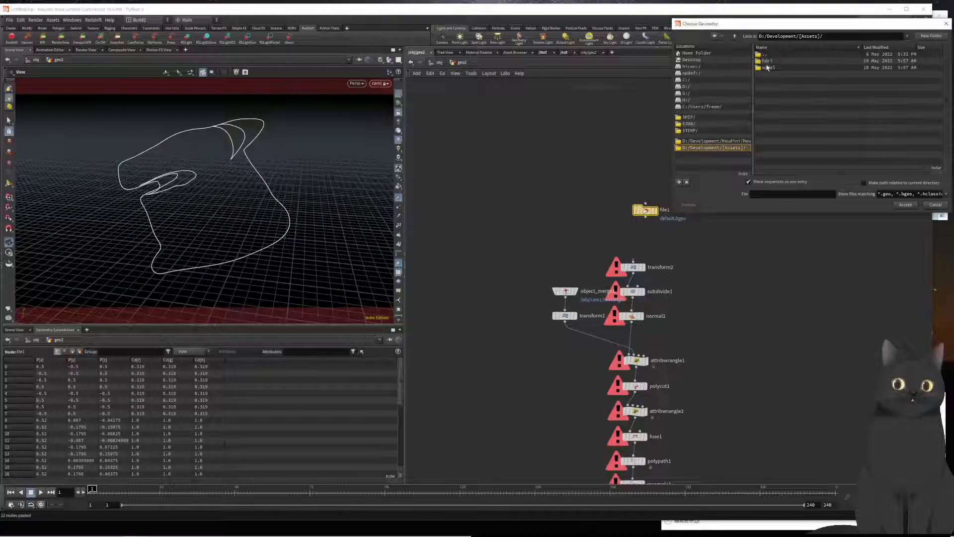
pyautogui.doubleClick(767, 63)
pyautogui.click(735, 36)
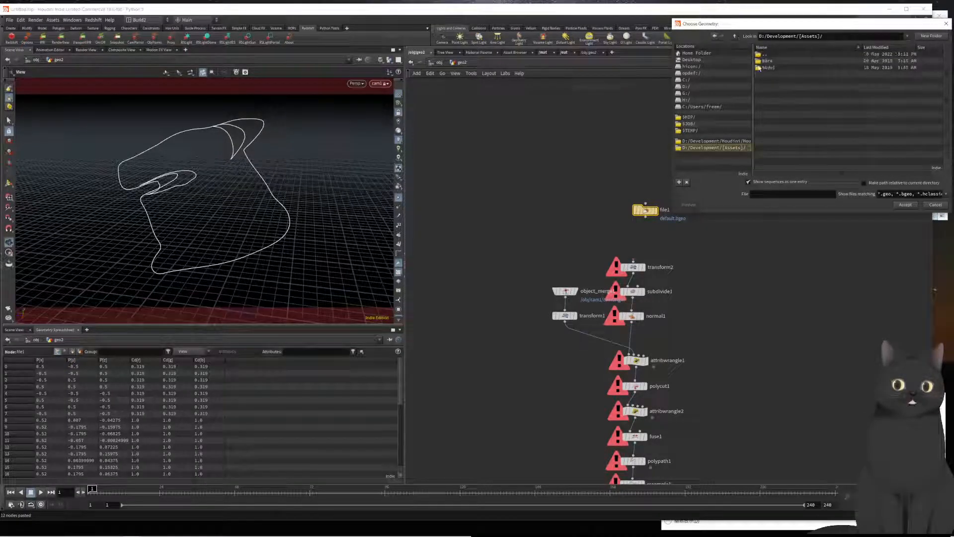
pyautogui.doubleClick(769, 67)
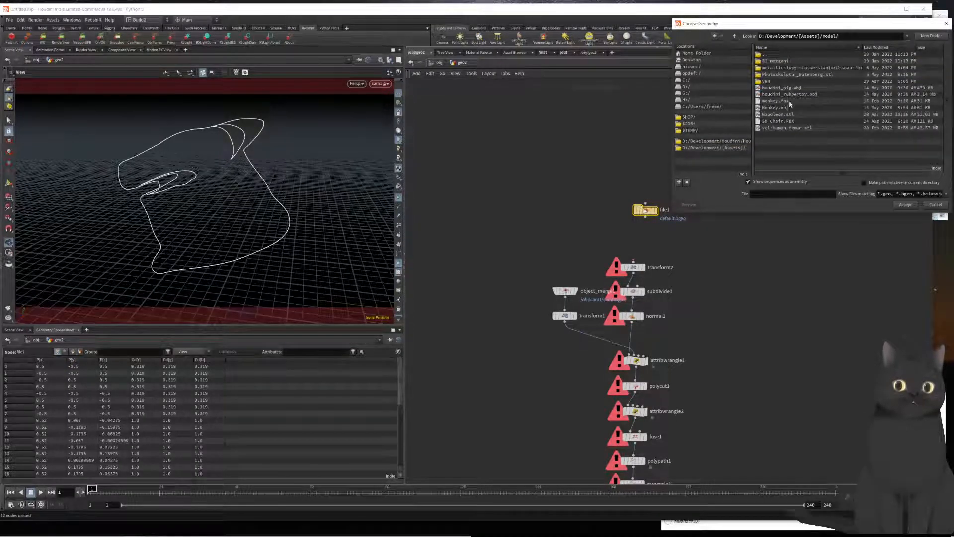
pyautogui.click(773, 116)
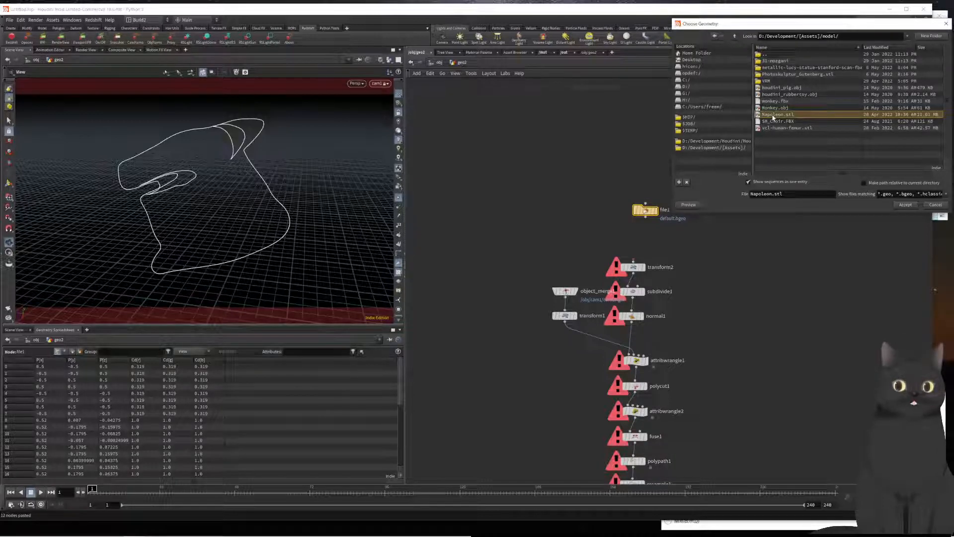
pyautogui.click(905, 205)
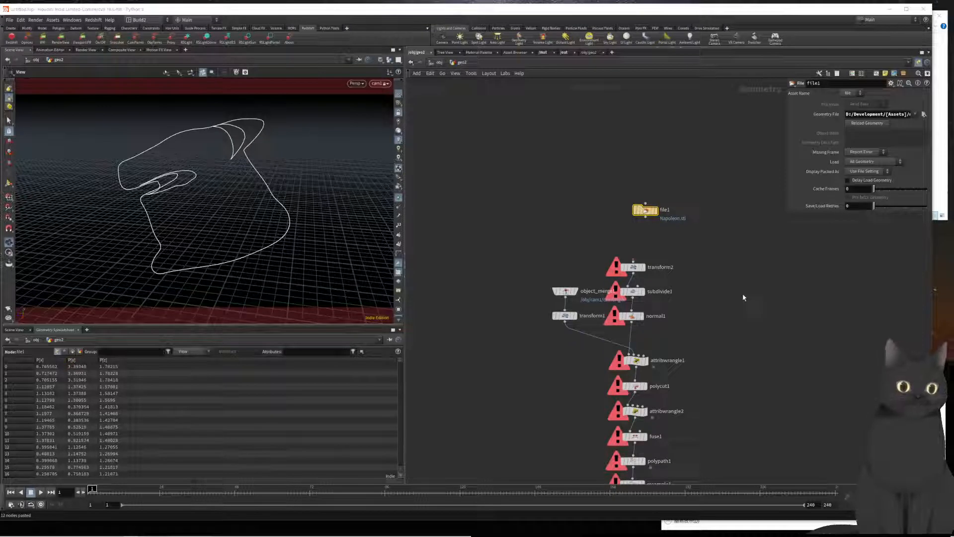
# Move the File node farther above the pasted chain and connect a Match Size node to its output
pyautogui.moveTo(647, 210)
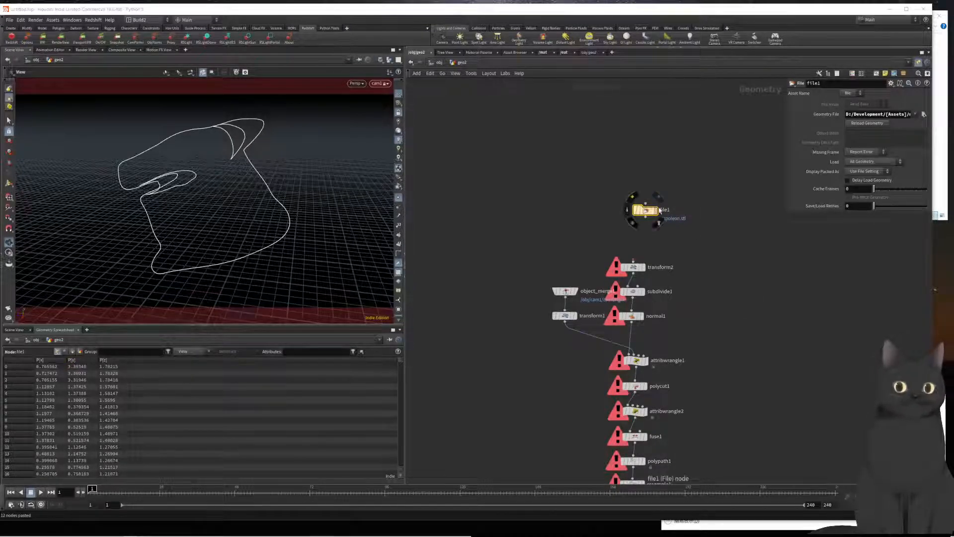
pyautogui.moveTo(647, 210); pyautogui.dragTo(653, 173)
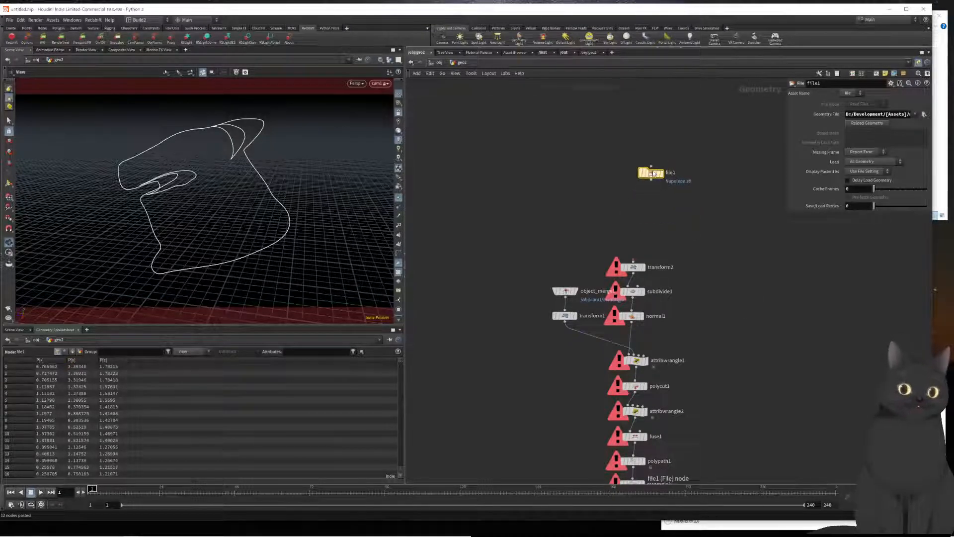
pyautogui.moveTo(652, 176)
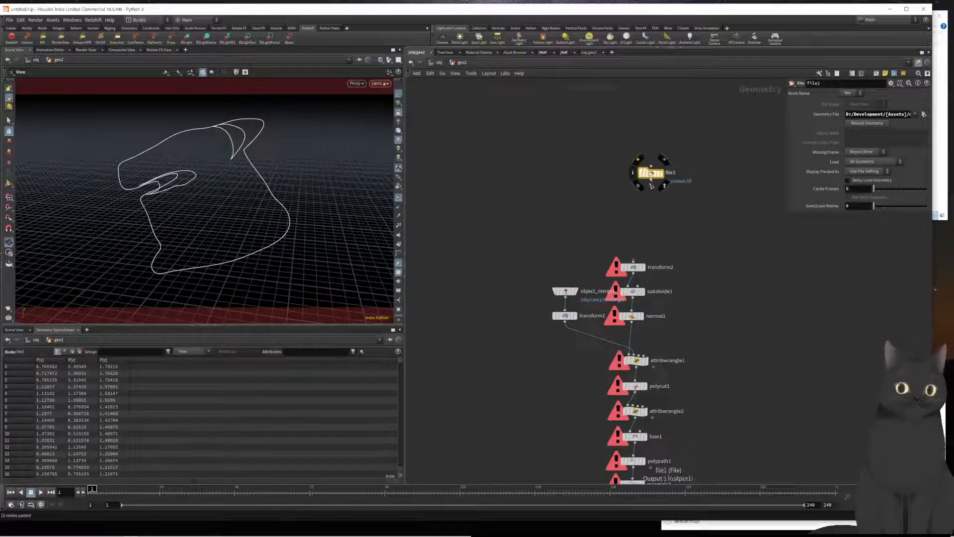
pyautogui.press('Tab')
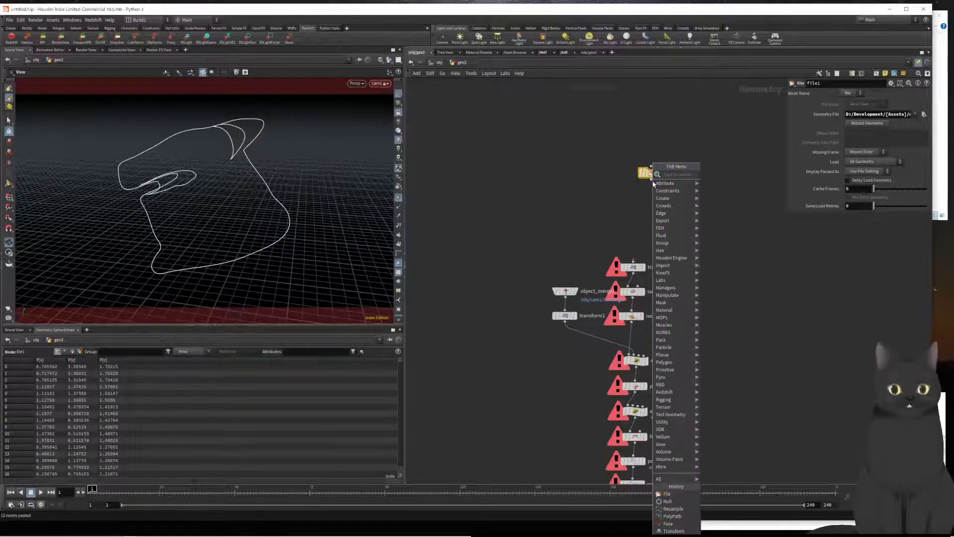
pyautogui.write('mat')
pyautogui.press('Down')
pyautogui.press('Down')
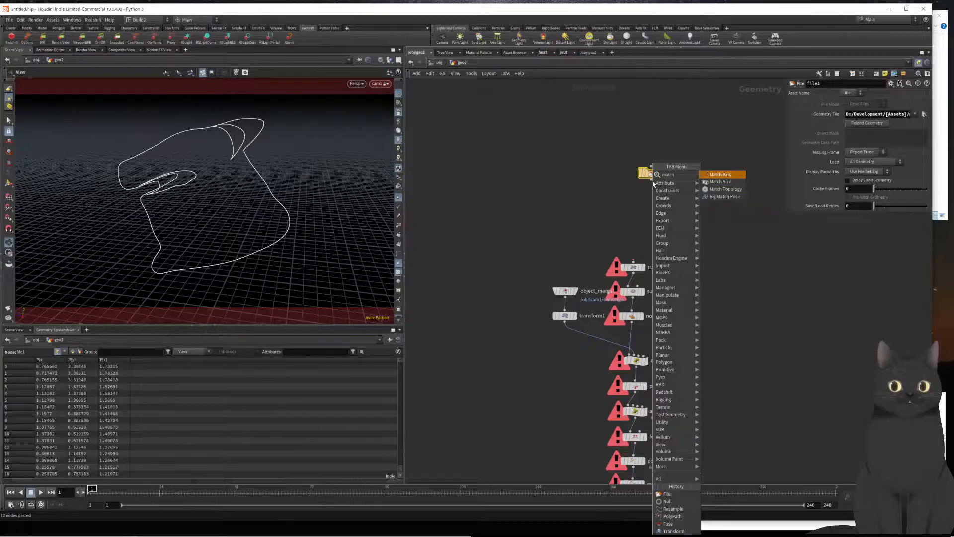
pyautogui.press('Return')
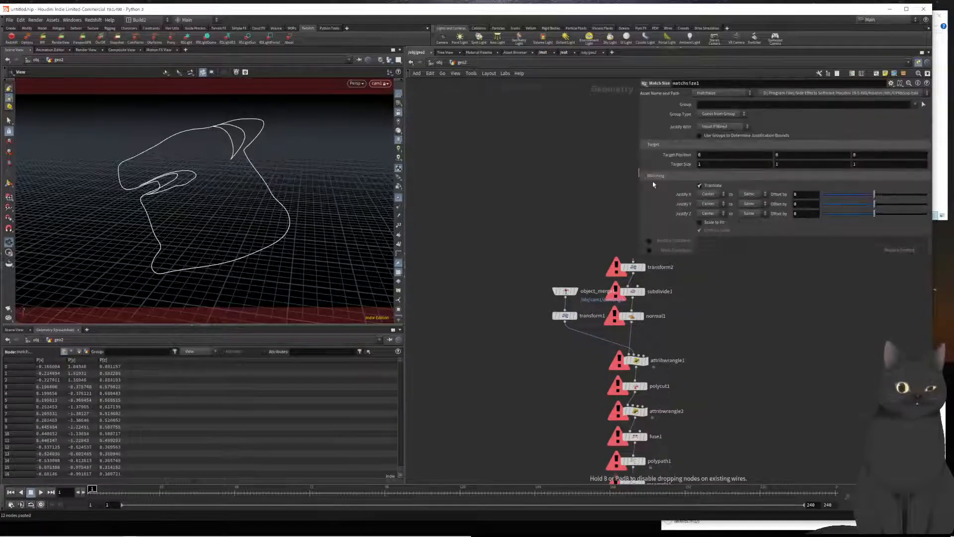
pyautogui.click(653, 184)
pyautogui.moveTo(739, 313); pyautogui.dragTo(647, 381, button='middle')
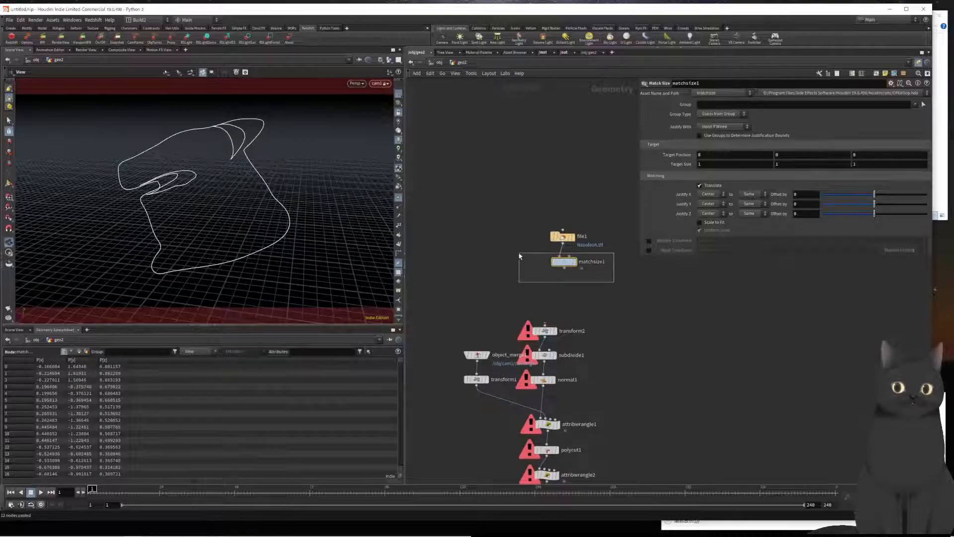
# Display the Match Size result and hide the geo1 object so only geo2 shows in the viewport
pyautogui.press('r')
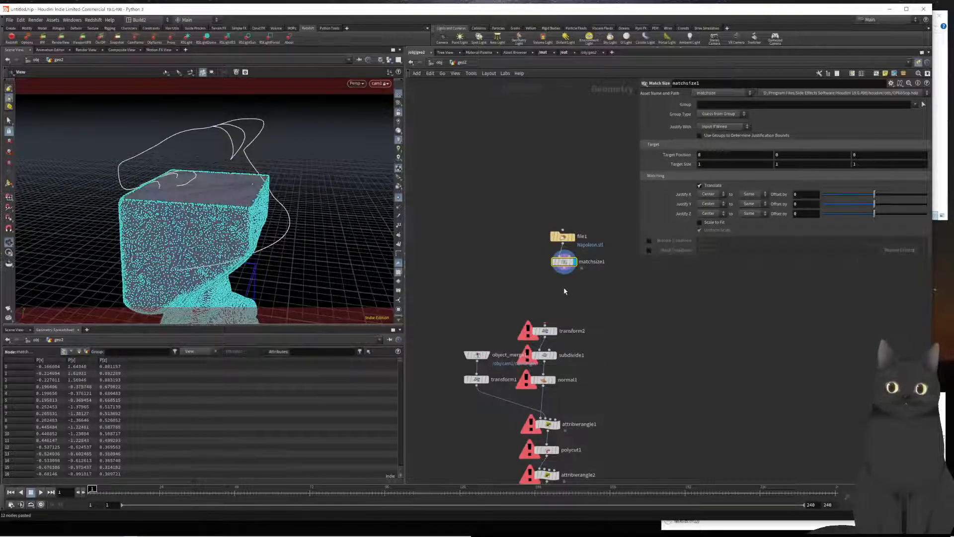
pyautogui.press('u')
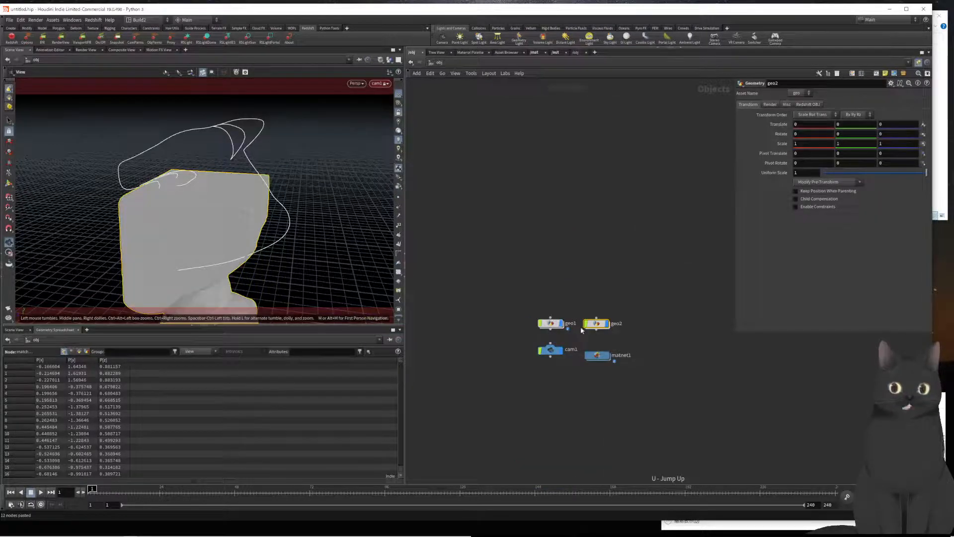
pyautogui.doubleClick(596, 323)
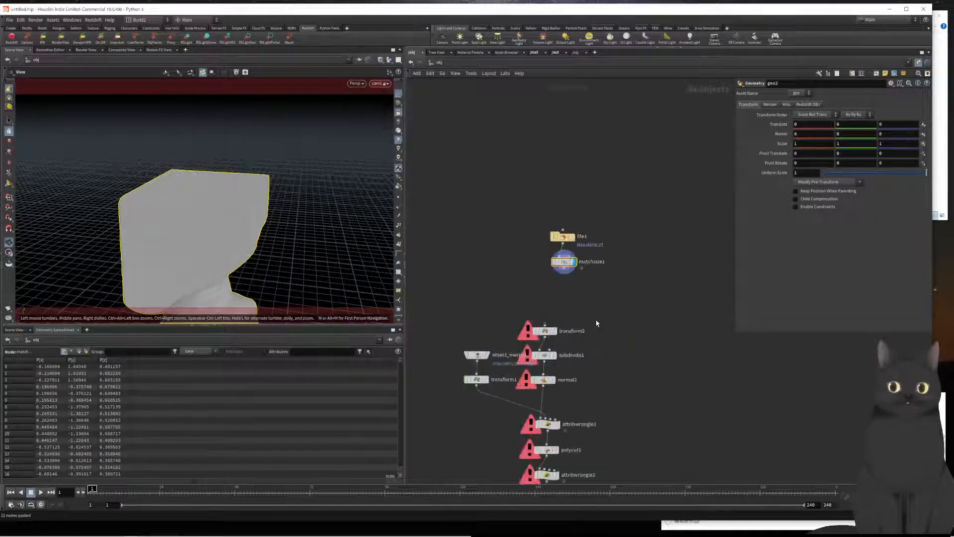
pyautogui.moveTo(174, 203); pyautogui.dragTo(191, 231)
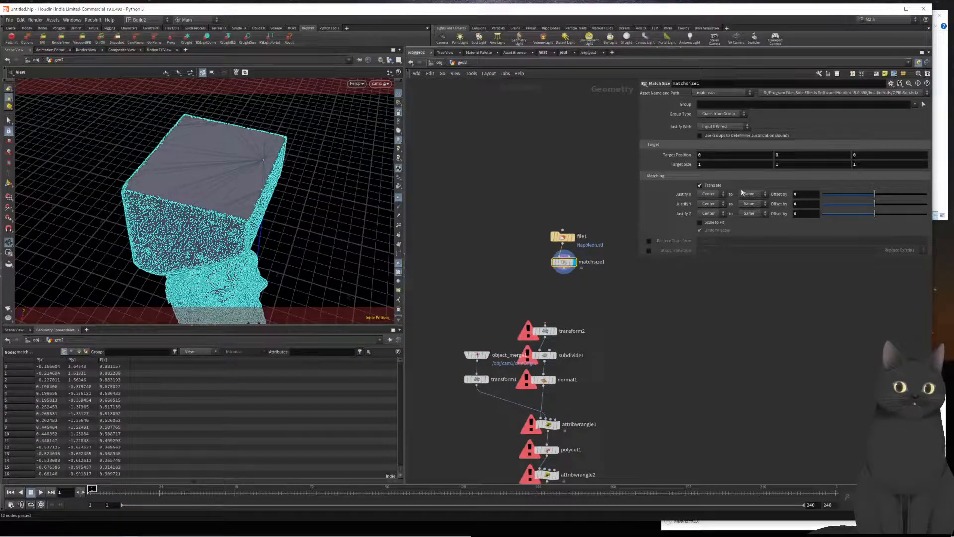
# Set the Match Size node's target size to 3, 3, 3
pyautogui.click(745, 163)
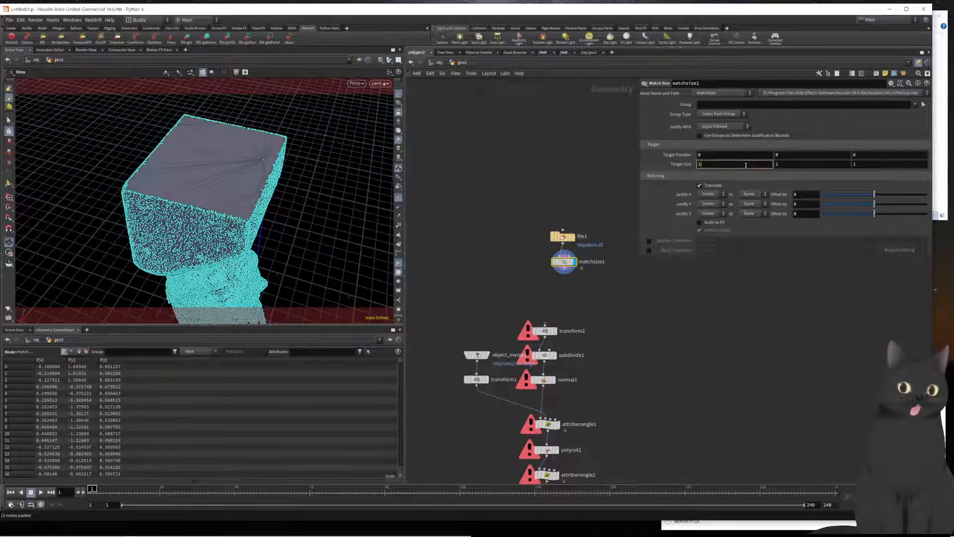
pyautogui.write('3')
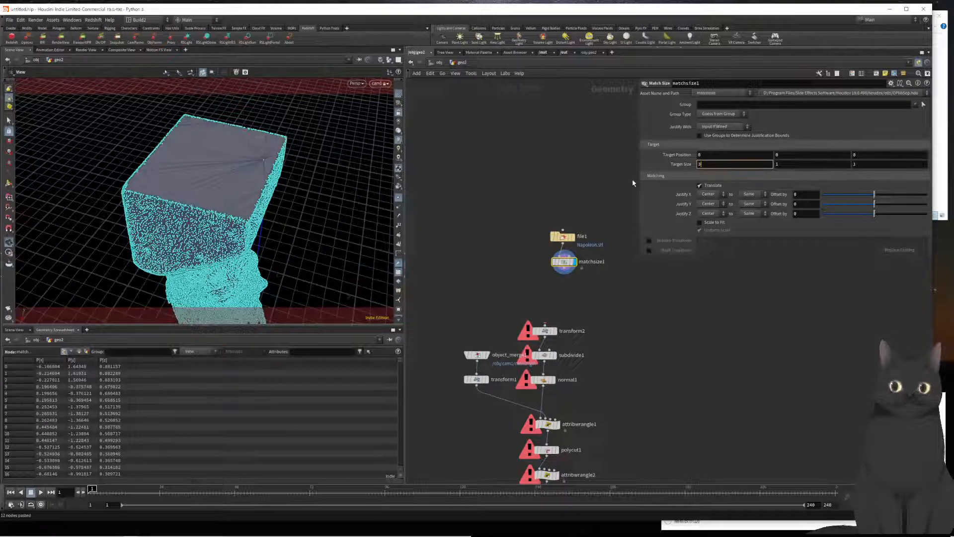
pyautogui.write('3')
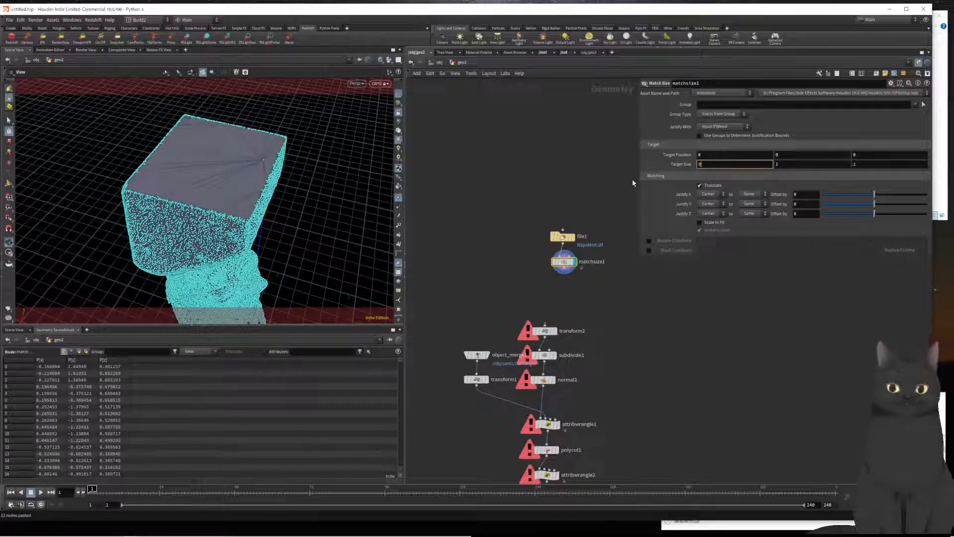
pyautogui.press('Tab')
pyautogui.write('3')
pyautogui.press('Tab')
pyautogui.write('3')
pyautogui.press('Return')
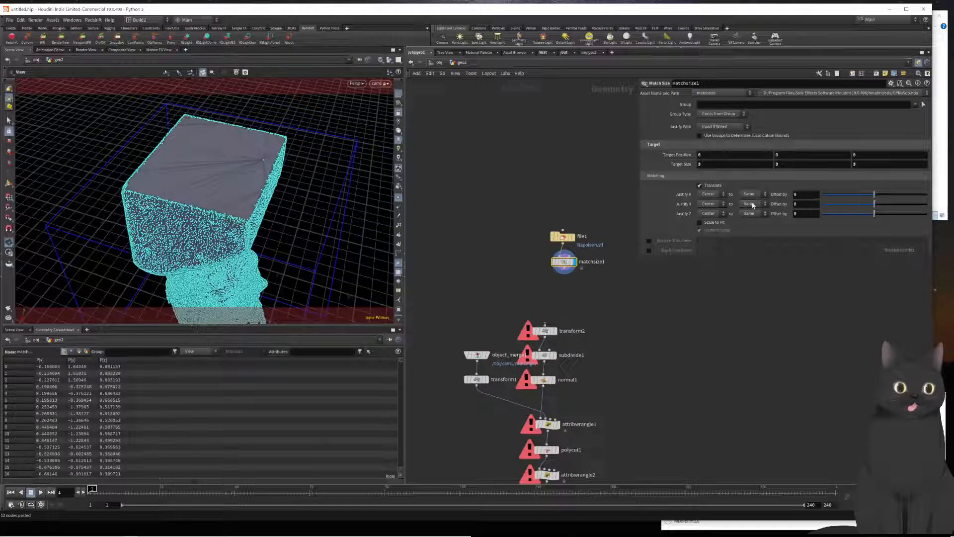
# Set the Match Size node's Justify Y to Min and enable Scale to Fit
pyautogui.click(714, 205)
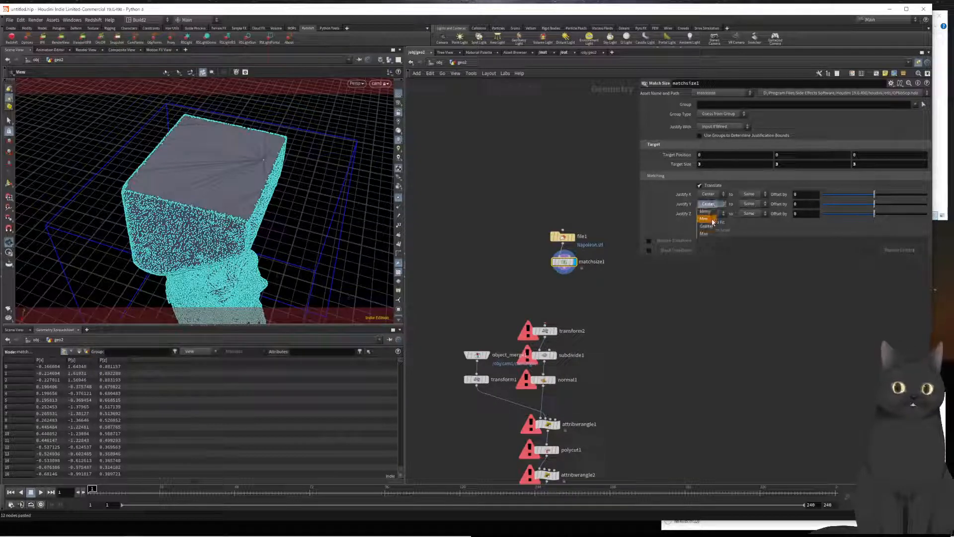
pyautogui.click(712, 219)
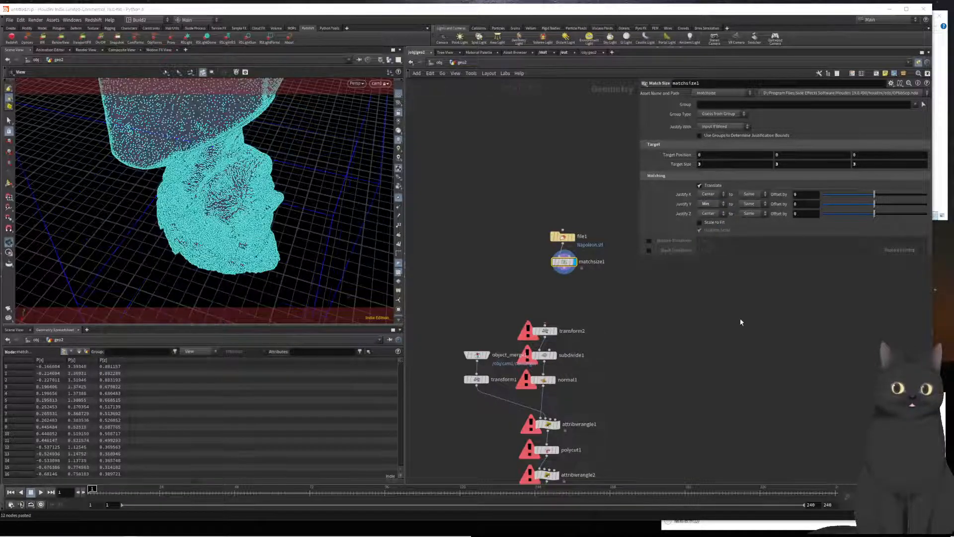
pyautogui.click(702, 223)
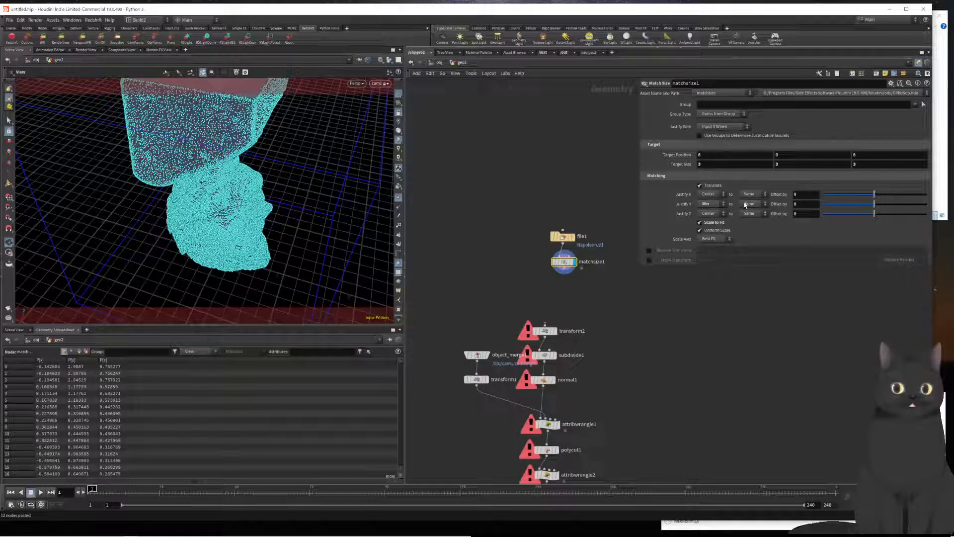
pyautogui.click(749, 204)
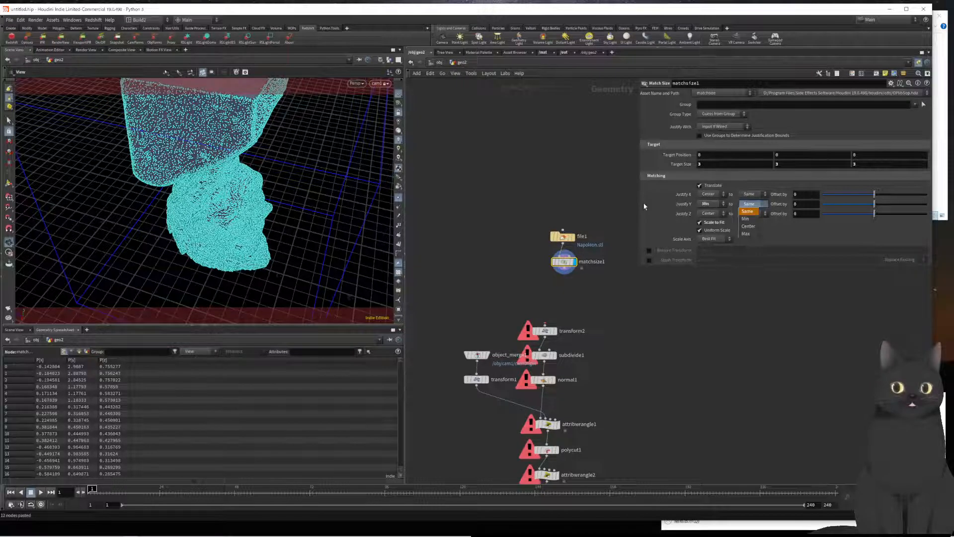
pyautogui.click(815, 207)
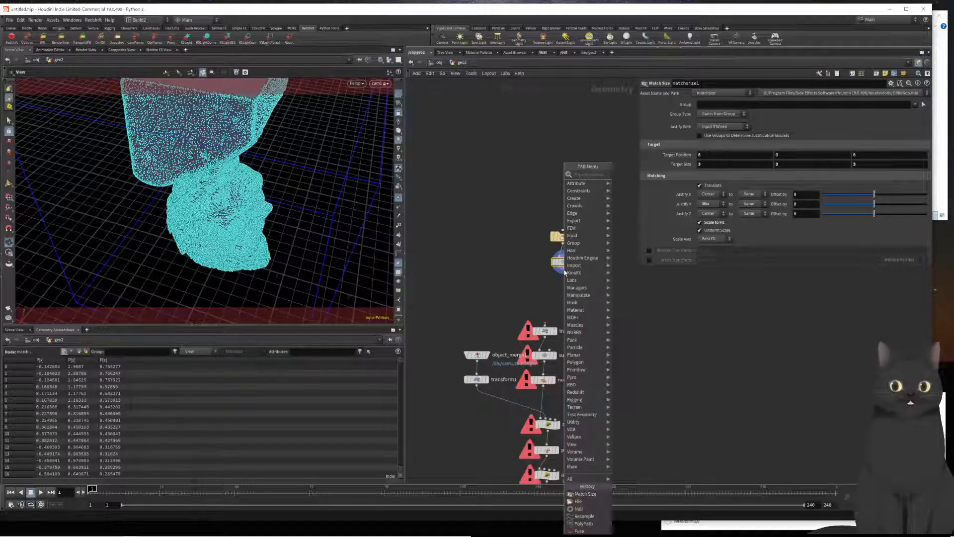
# Add a Transform node after the Match Size node and display its result in the viewport
pyautogui.press('Tab')
pyautogui.write('fli')
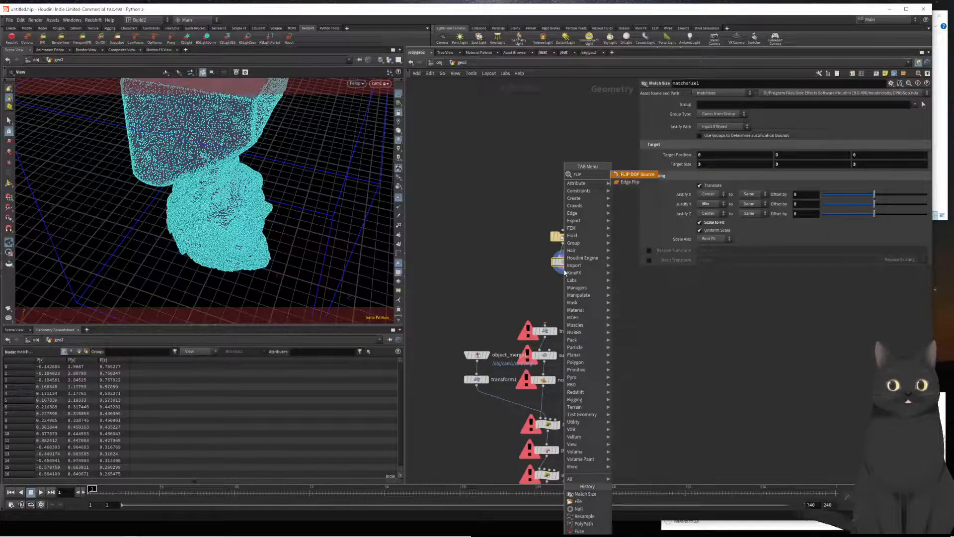
pyautogui.press('BackSpace')
pyautogui.press('BackSpace')
pyautogui.press('BackSpace')
pyautogui.write('tra')
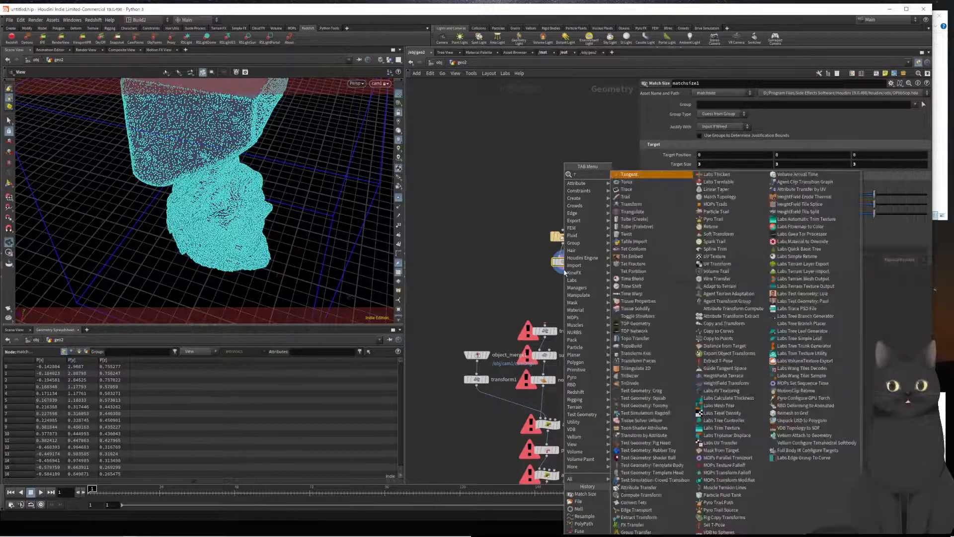
pyautogui.press('Return')
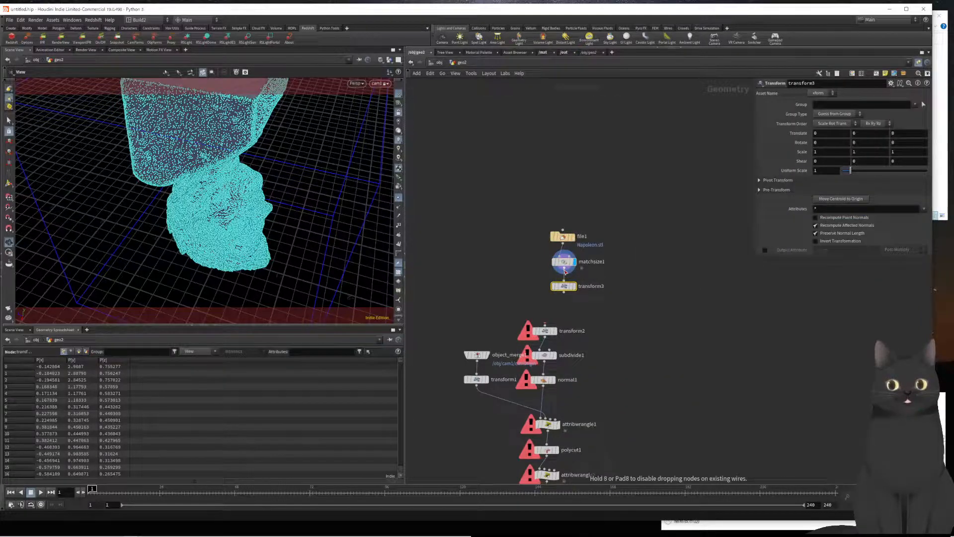
pyautogui.click(574, 286)
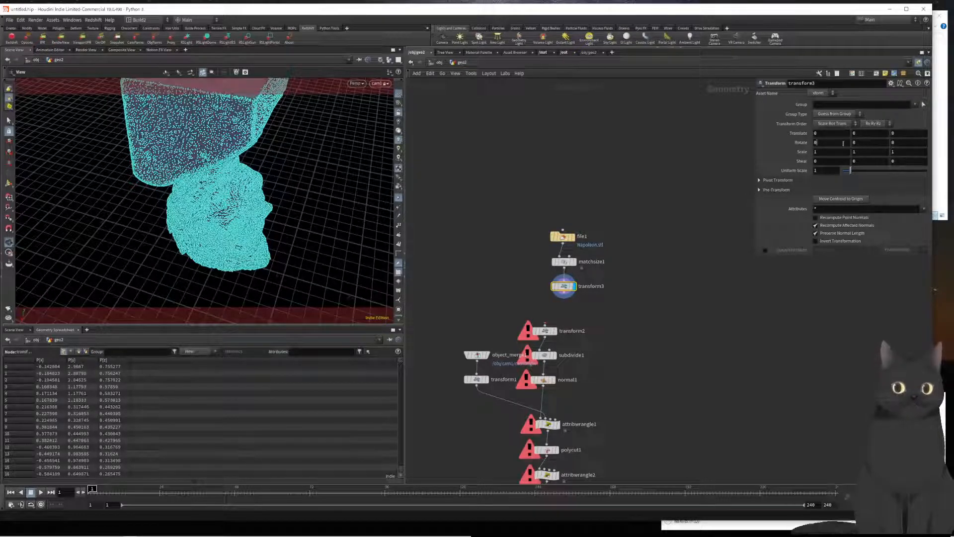
# Leave the camera view and set the new Transform node's X rotation to 180 to turn the bust upright
pyautogui.moveTo(846, 143); pyautogui.dragTo(795, 146)
pyautogui.moveTo(304, 188); pyautogui.dragTo(287, 205)
pyautogui.scroll(-5, 287, 206)
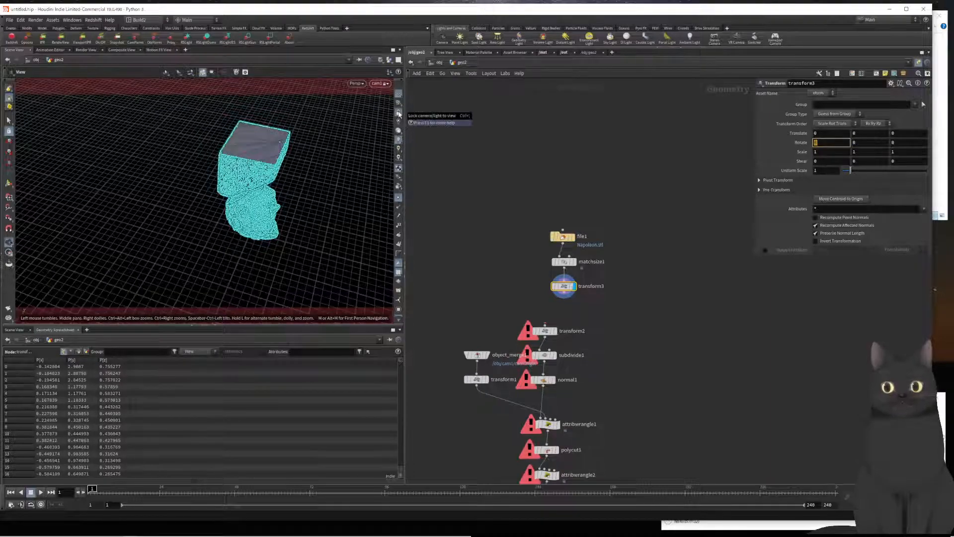
pyautogui.moveTo(292, 179); pyautogui.dragTo(292, 153)
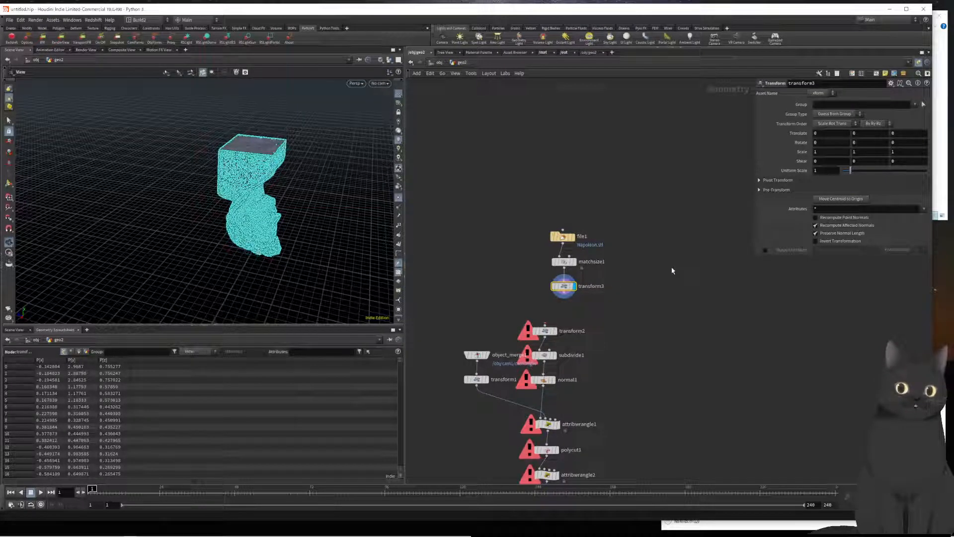
pyautogui.click(868, 143)
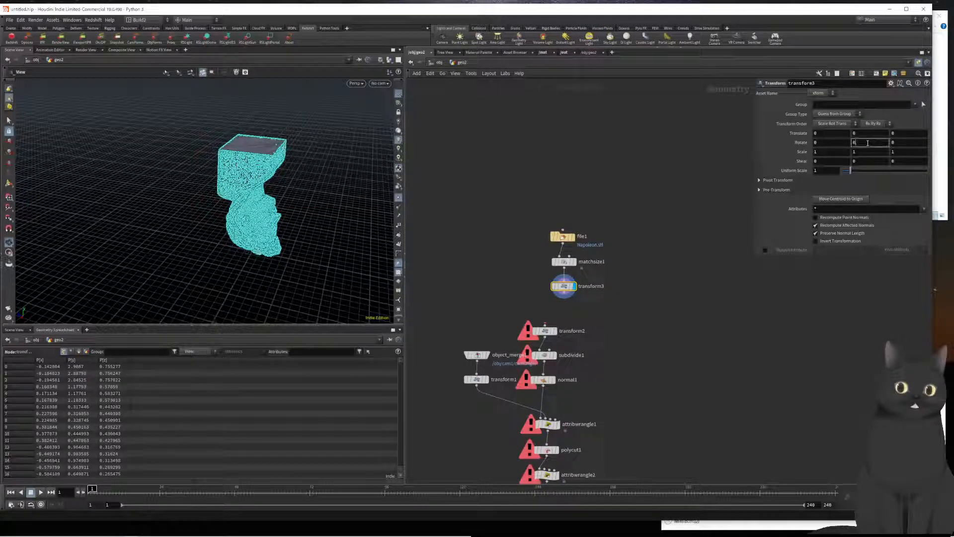
pyautogui.moveTo(823, 143); pyautogui.dragTo(798, 146)
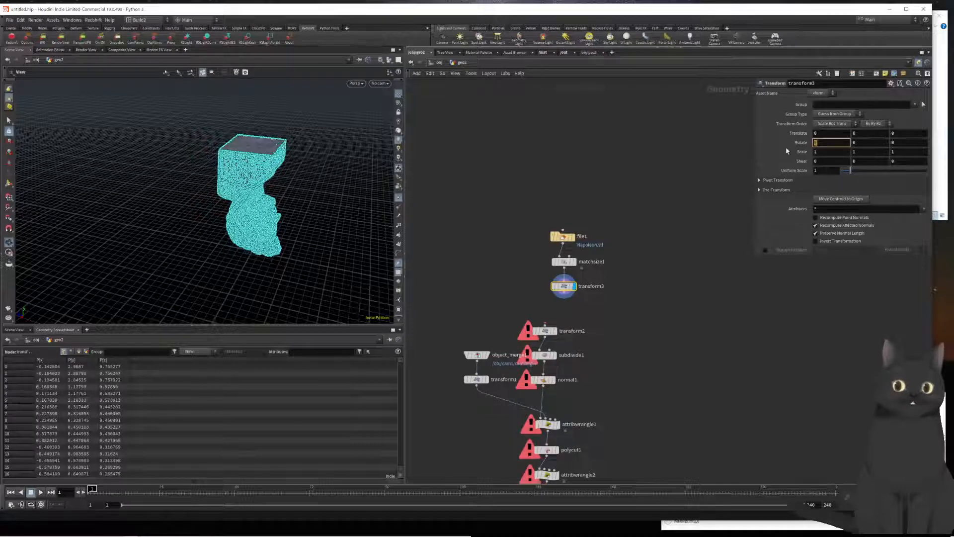
pyautogui.write('180')
pyautogui.press('Return')
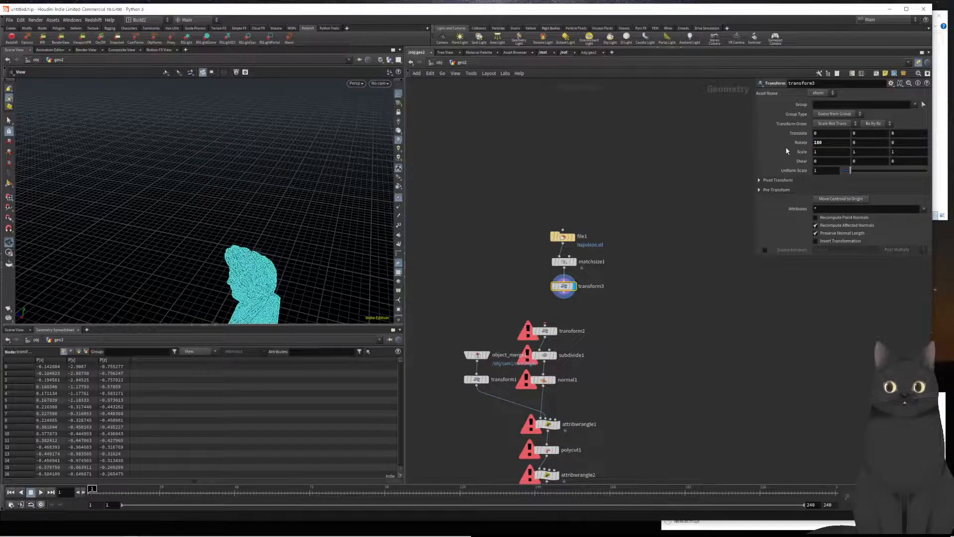
pyautogui.keyDown('alt'); pyautogui.moveTo(228, 193); pyautogui.dragTo(234, 139, button='middle'); pyautogui.keyUp('alt')
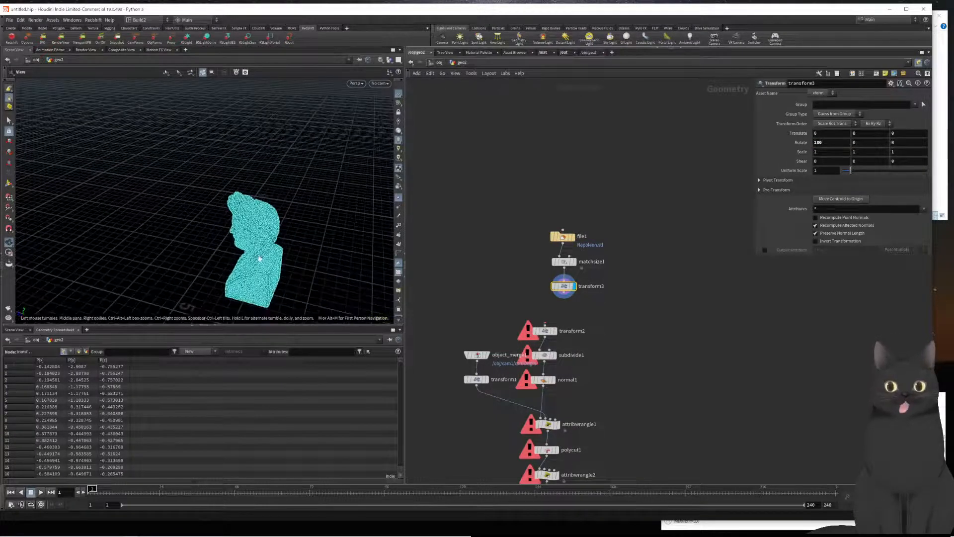
pyautogui.keyDown('alt'); pyautogui.moveTo(262, 260); pyautogui.dragTo(348, 243); pyautogui.keyUp('alt')
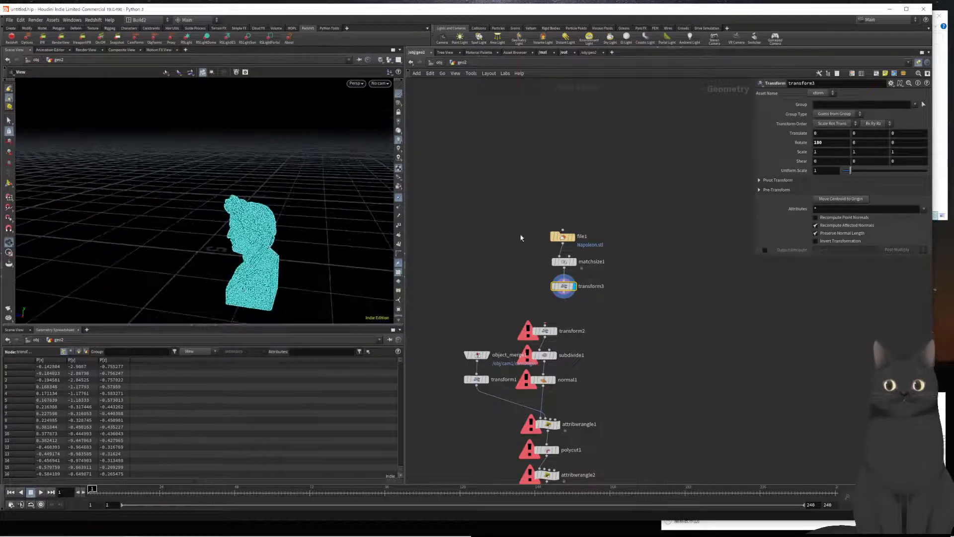
pyautogui.click(730, 247)
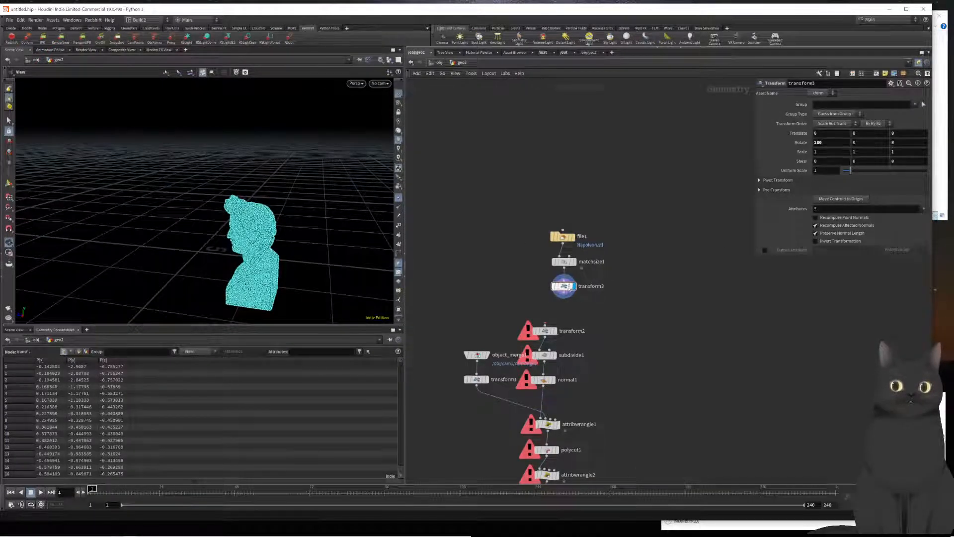
# Rewire the chain so the 180-degree Transform node sits between the File and Match Size nodes, and display the Match Size result
pyautogui.moveTo(570, 289)
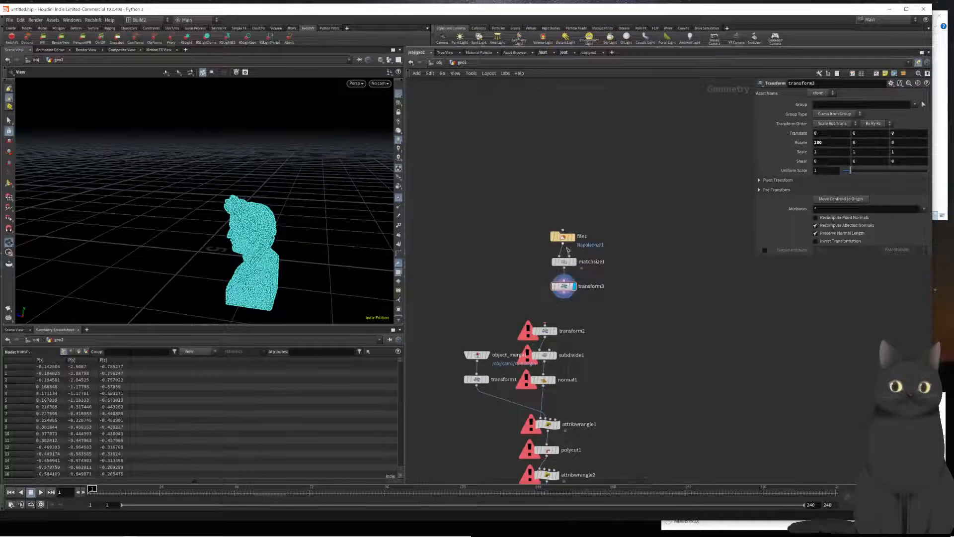
pyautogui.moveTo(563, 244); pyautogui.dragTo(607, 325)
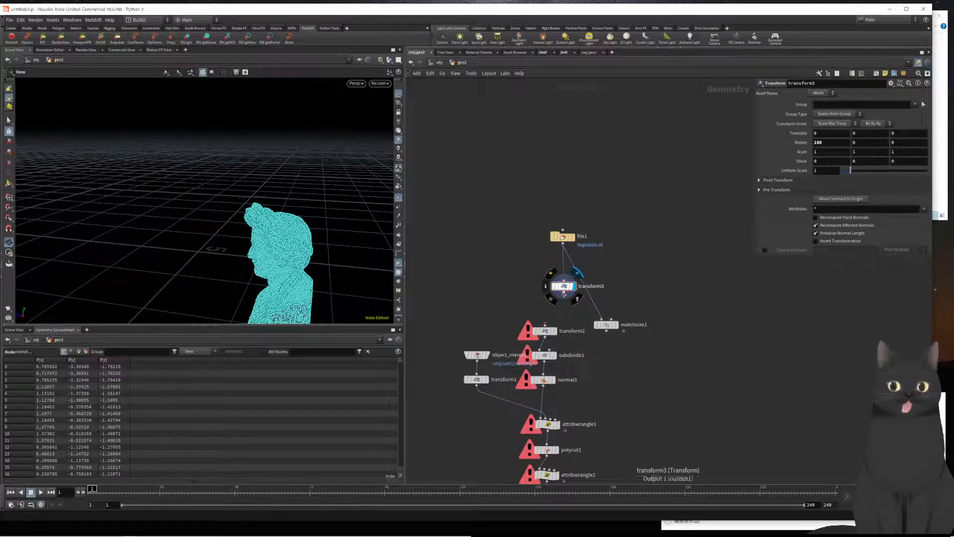
pyautogui.moveTo(564, 296); pyautogui.dragTo(602, 320)
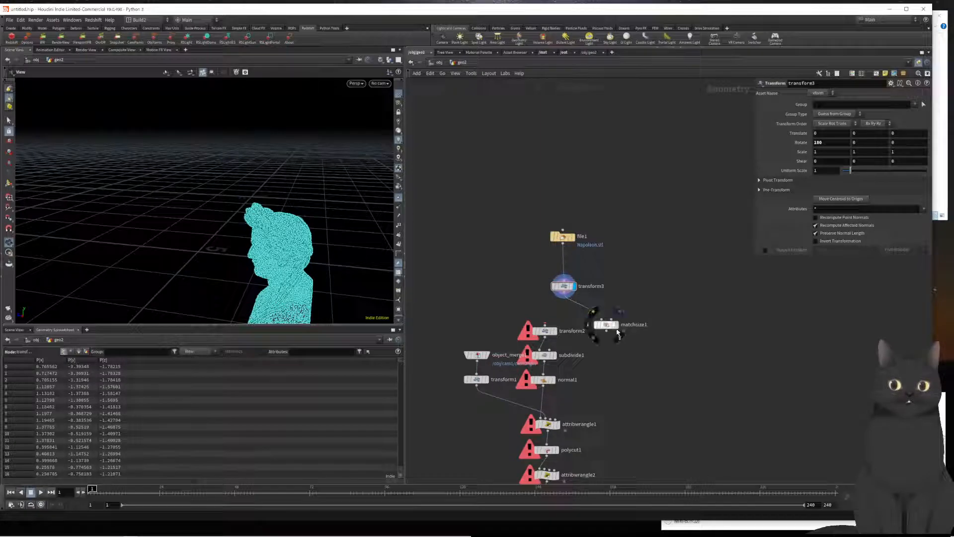
pyautogui.click(616, 324)
pyautogui.moveTo(561, 290); pyautogui.dragTo(562, 262)
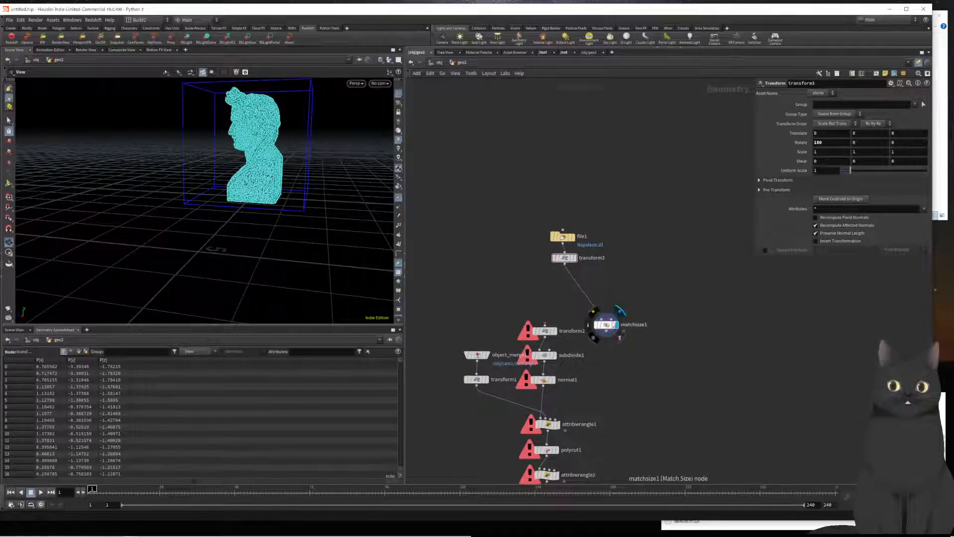
pyautogui.moveTo(607, 326); pyautogui.dragTo(566, 282)
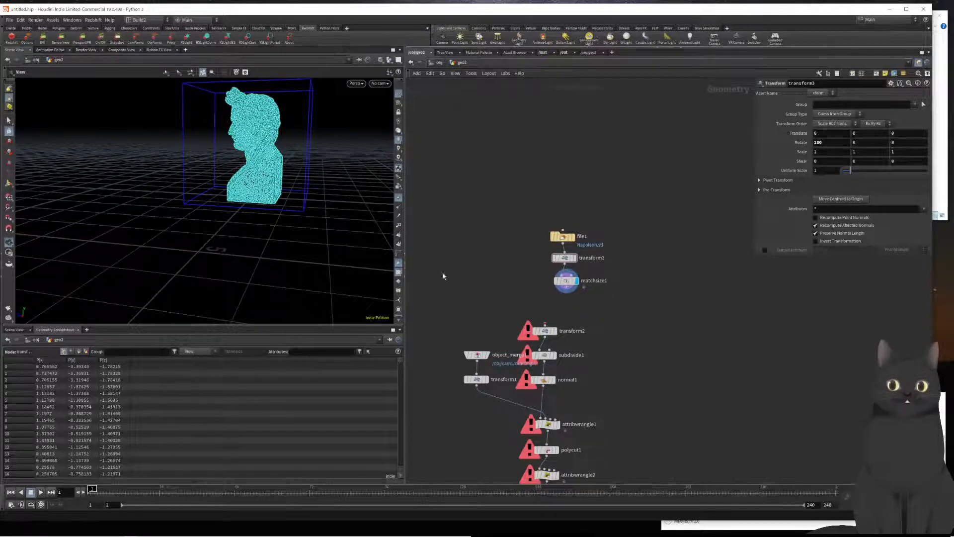
# Turn off the point display in the viewport and inspect the shaded bust
pyautogui.moveTo(358, 242); pyautogui.dragTo(424, 237)
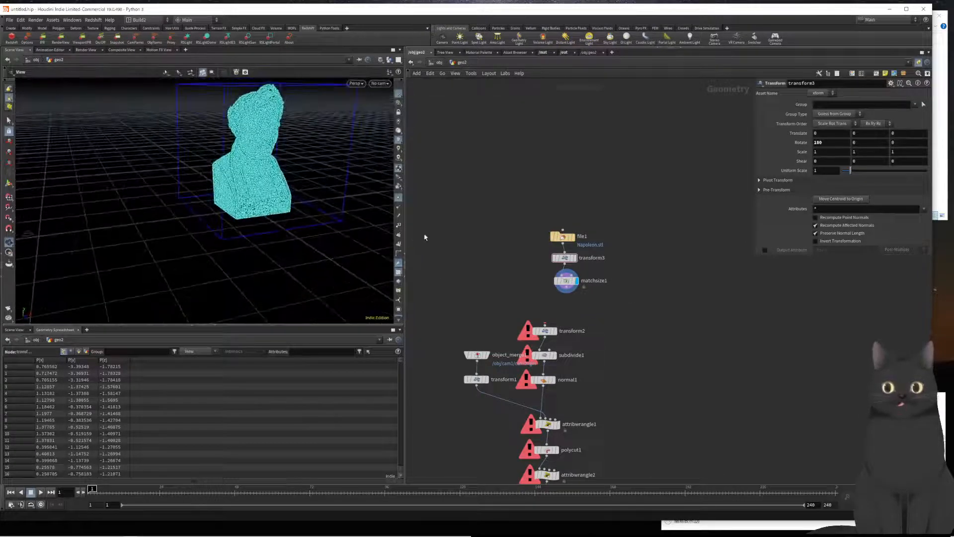
pyautogui.click(398, 199)
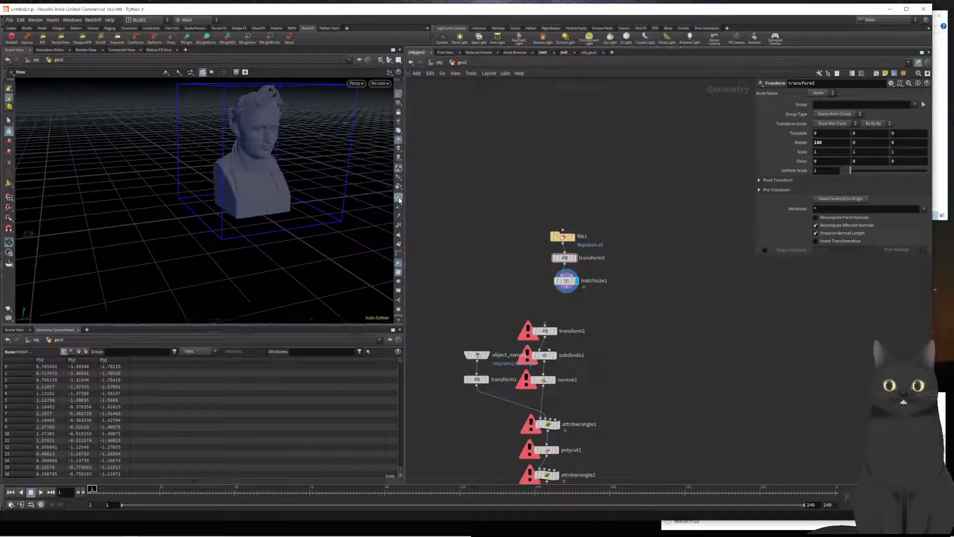
pyautogui.moveTo(329, 198); pyautogui.dragTo(271, 212)
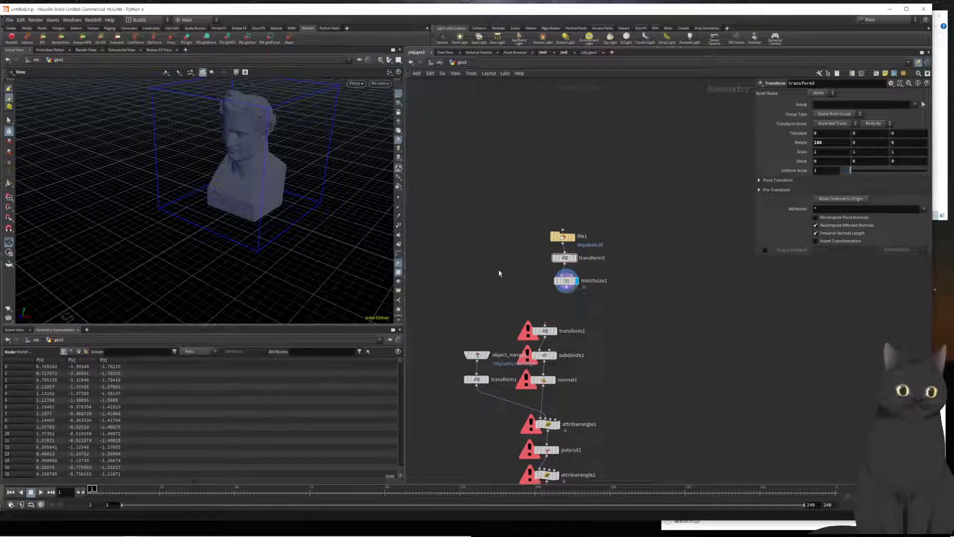
pyautogui.keyDown('alt'); pyautogui.moveTo(187, 188); pyautogui.dragTo(289, 187, button='right'); pyautogui.keyUp('alt')
pyautogui.scroll(-10, 290, 187)
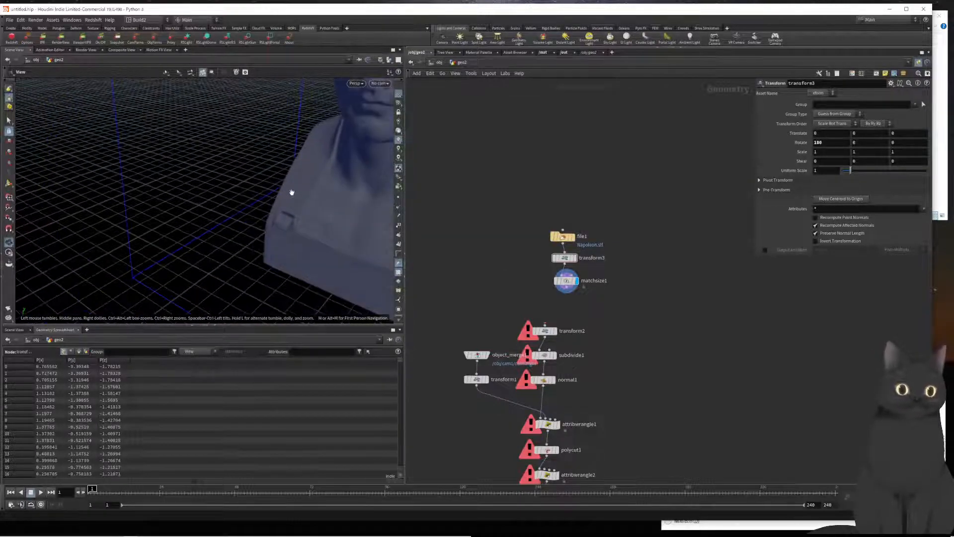
pyautogui.scroll(-10, 291, 192)
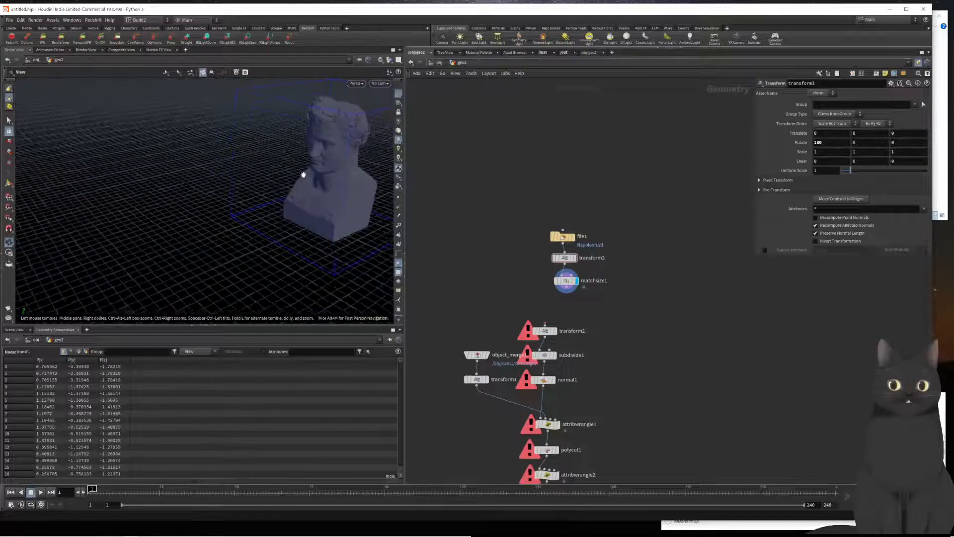
pyautogui.moveTo(304, 175); pyautogui.dragTo(245, 221, button='middle')
# Detach the pasted transform2 node from the chain, connect it below the Match Size node and display it
pyautogui.moveTo(514, 260); pyautogui.dragTo(535, 194, button='middle')
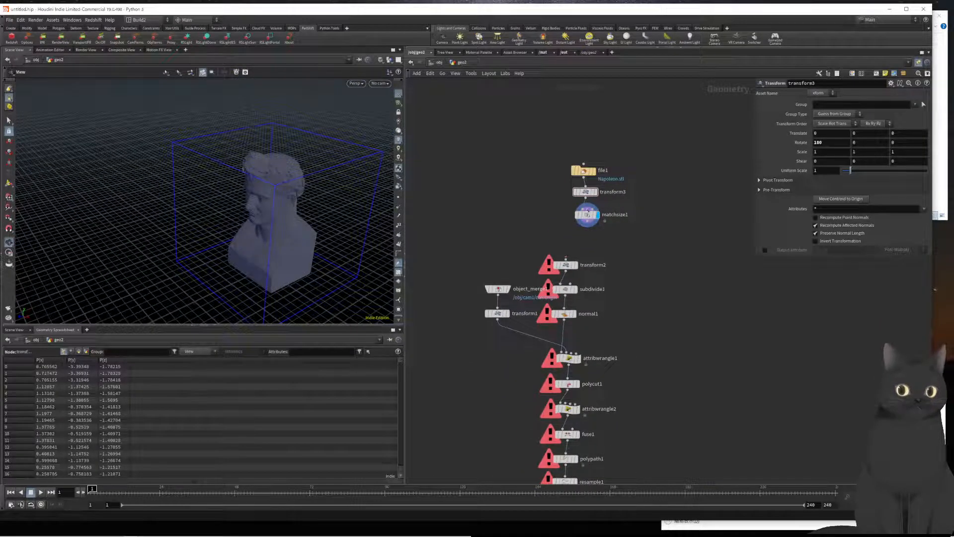
pyautogui.moveTo(558, 292)
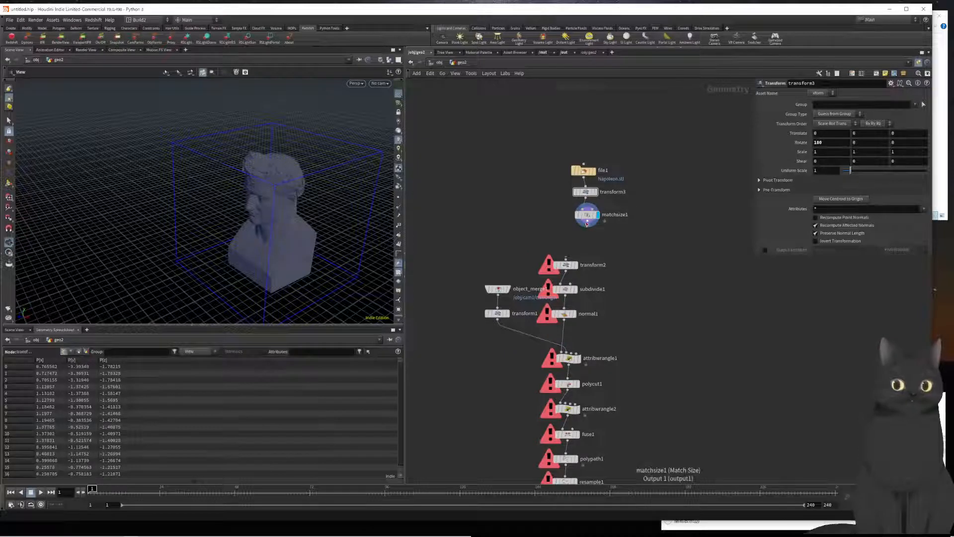
pyautogui.press('Tab')
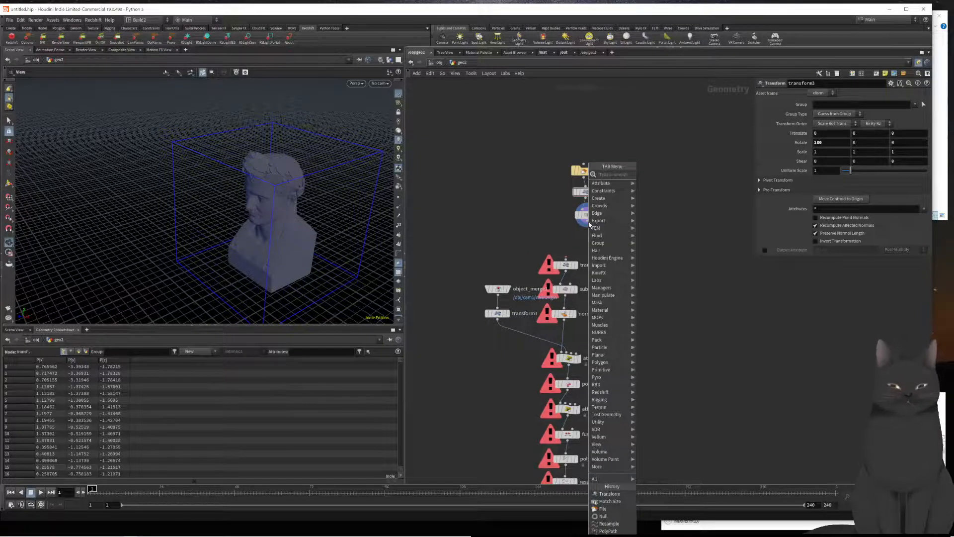
pyautogui.click(541, 217)
pyautogui.moveTo(563, 269); pyautogui.dragTo(584, 248)
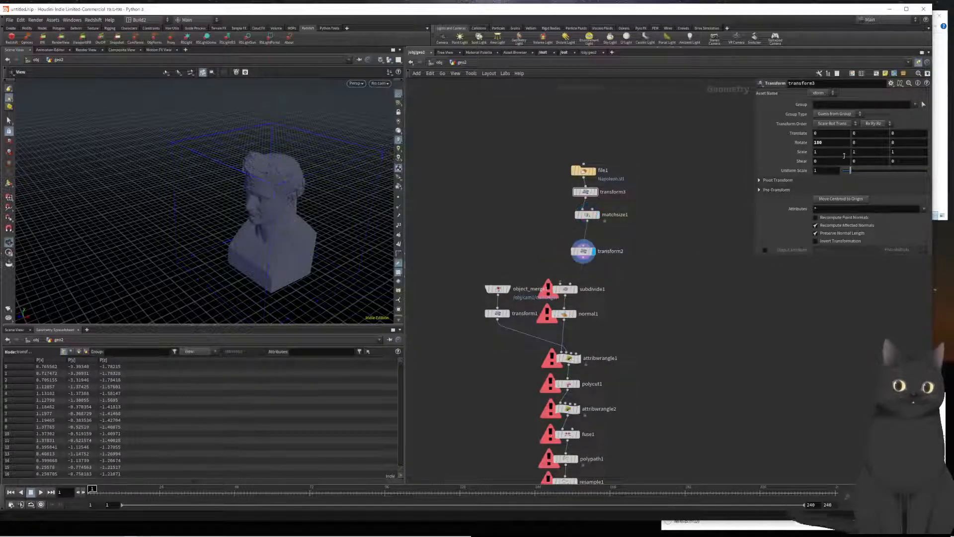
pyautogui.moveTo(695, 271); pyautogui.dragTo(541, 247)
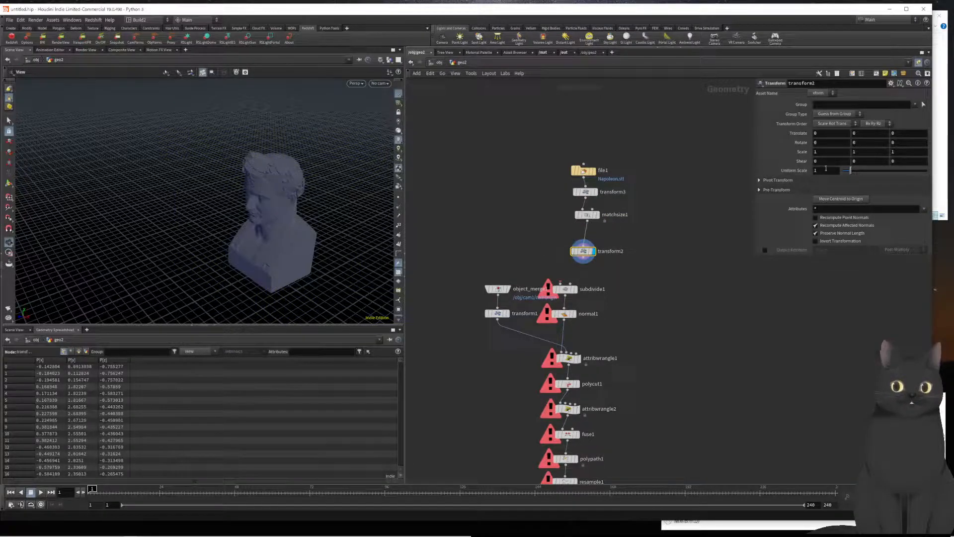
# Set the transform2 node's Y rotation to the expression $FF
pyautogui.click(805, 146)
pyautogui.write('$FF')
pyautogui.press('Return')
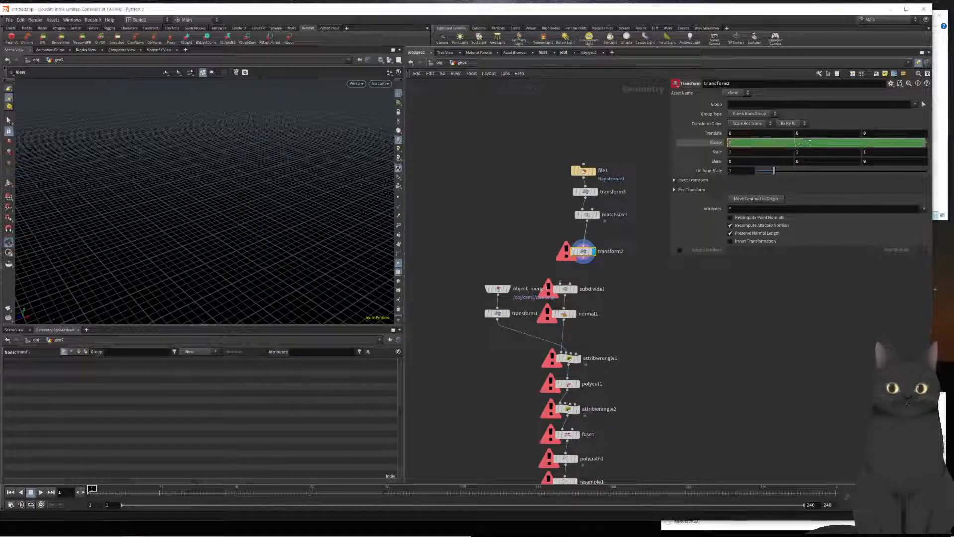
pyautogui.write('$FF')
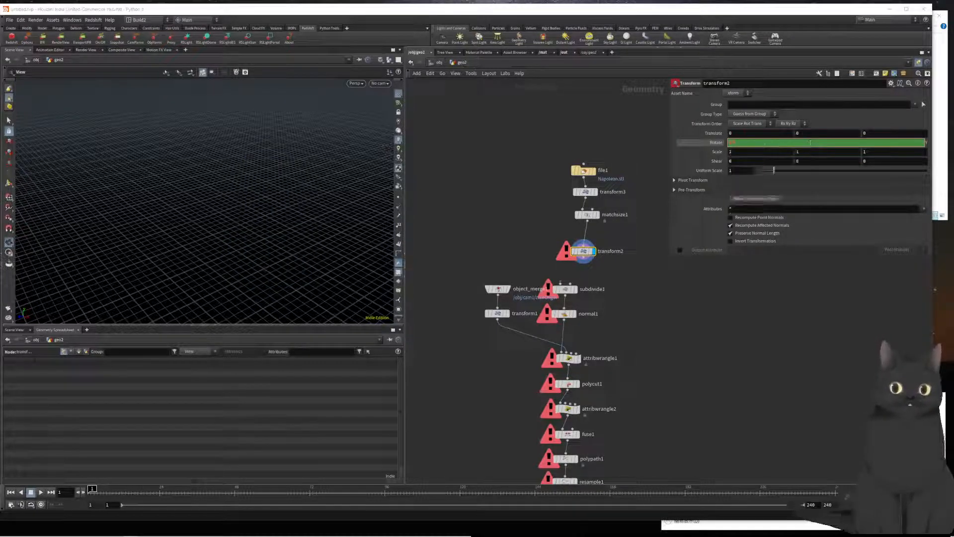
pyautogui.press('BackSpace')
pyautogui.press('BackSpace')
pyautogui.press('BackSpace')
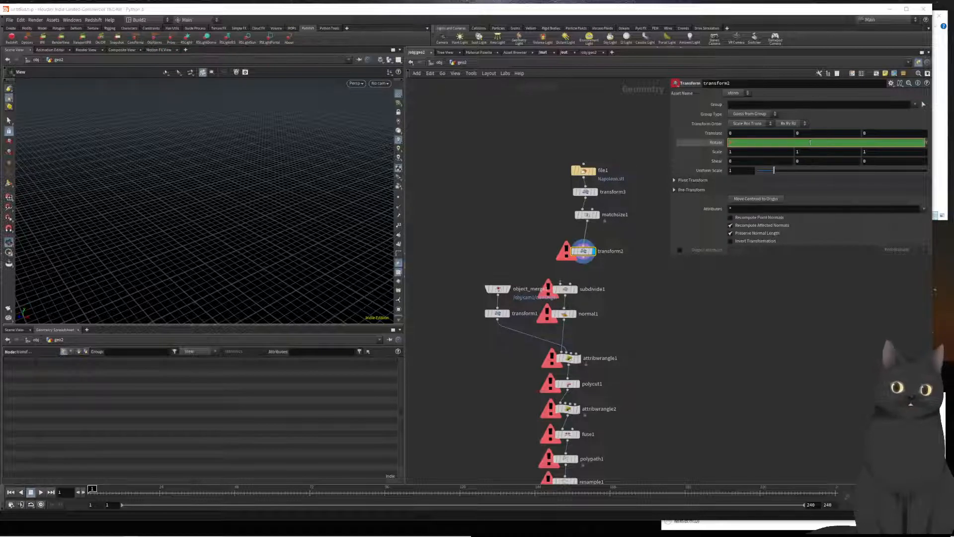
pyautogui.press('Return')
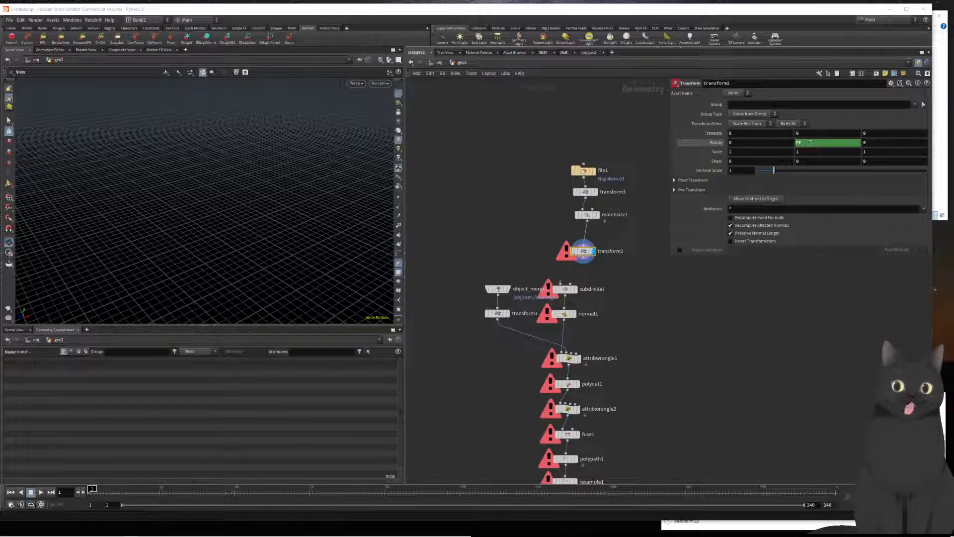
pyautogui.click(810, 143)
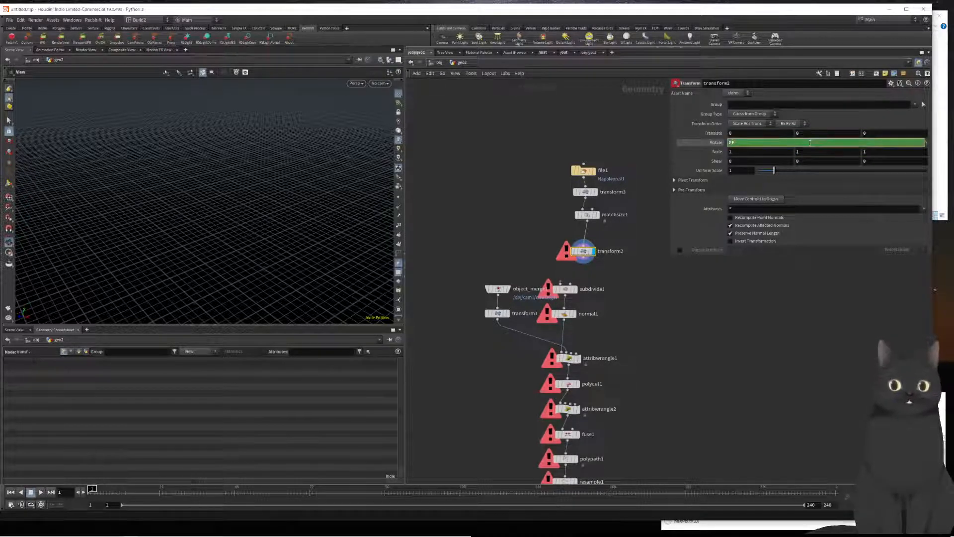
pyautogui.press('Home')
pyautogui.write('$')
pyautogui.press('Return')
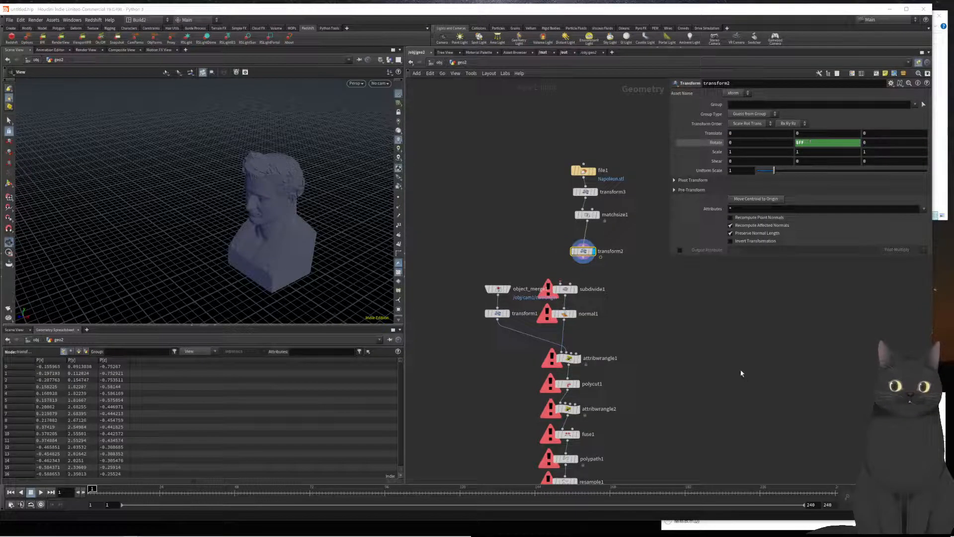
# Play the timeline to check the bust's rotation, stop playback and return to frame 1
pyautogui.press('Up')
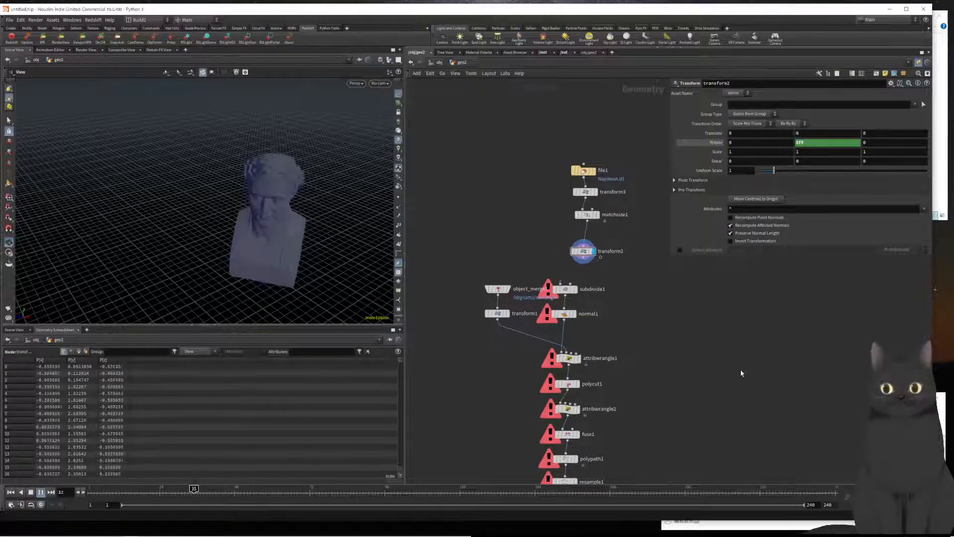
pyautogui.press('Down')
pyautogui.hotkey('ctrl', 'Up')
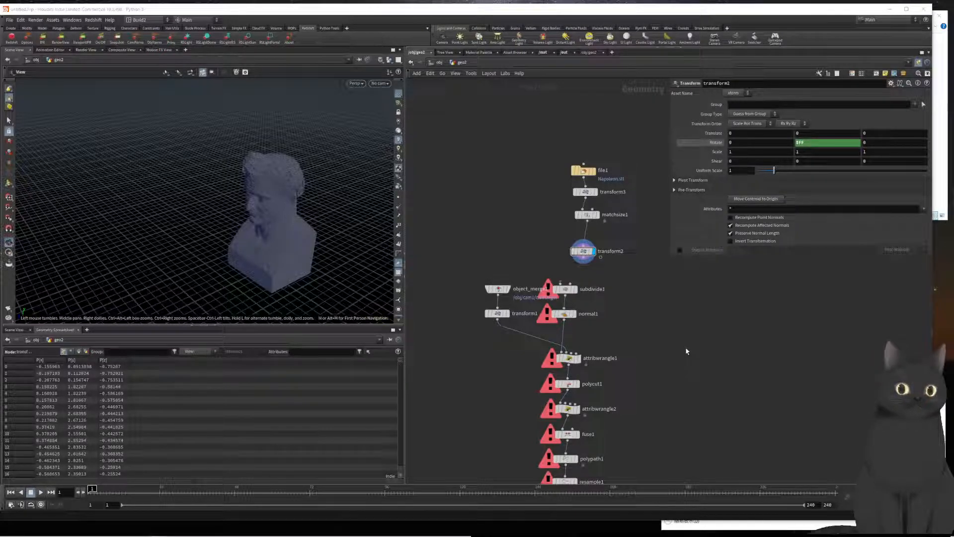
# Take the subdivide1 node out of the chain and connect transform2's output directly to normal1
pyautogui.click(692, 145)
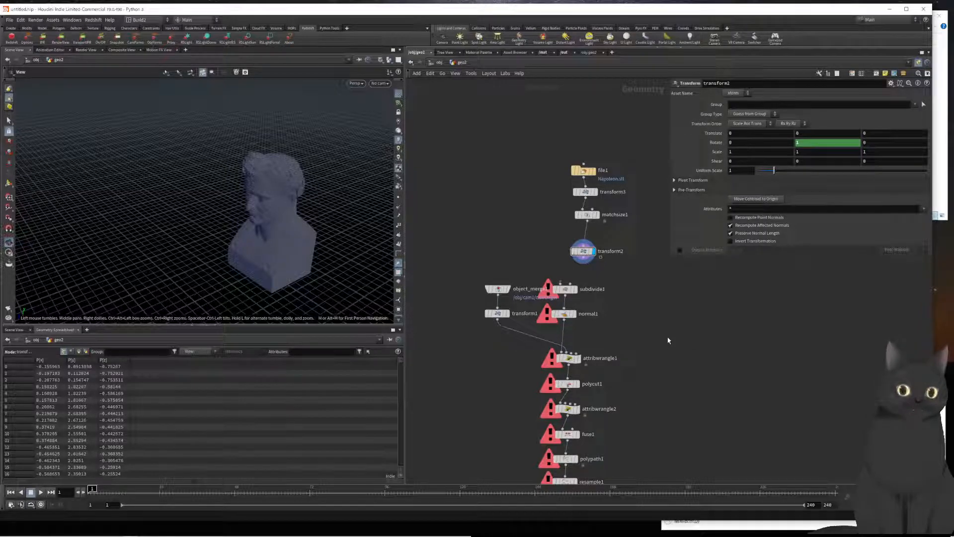
pyautogui.moveTo(590, 284); pyautogui.dragTo(484, 193)
pyautogui.moveTo(582, 259); pyautogui.dragTo(564, 308)
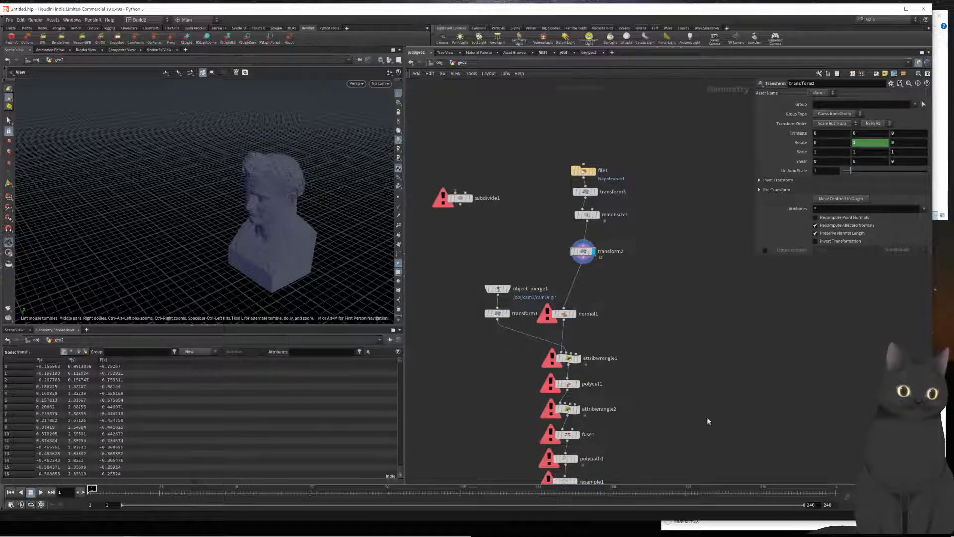
pyautogui.moveTo(708, 421); pyautogui.dragTo(667, 337, button='middle')
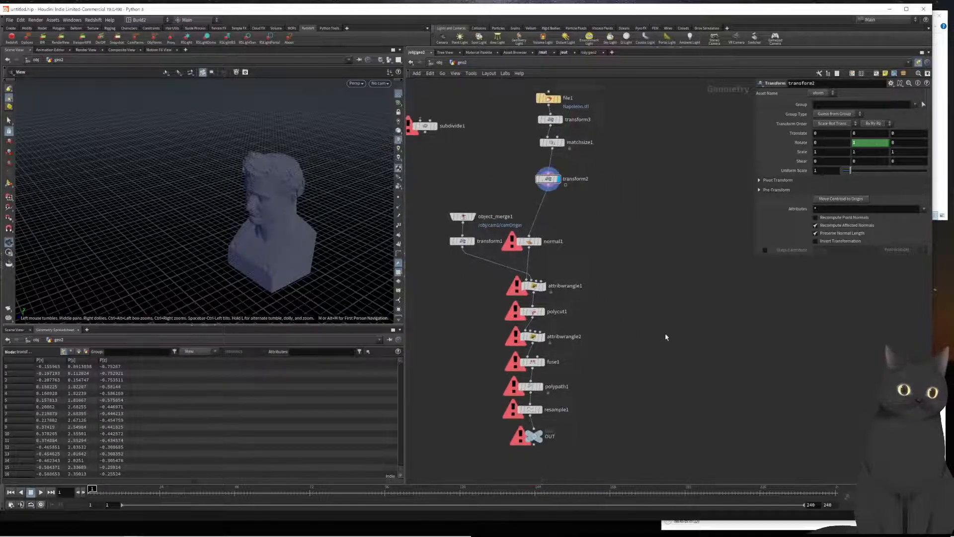
# Display the OUT null at the end of the chain and inspect the bust's outline curves from several angles
pyautogui.click(538, 434)
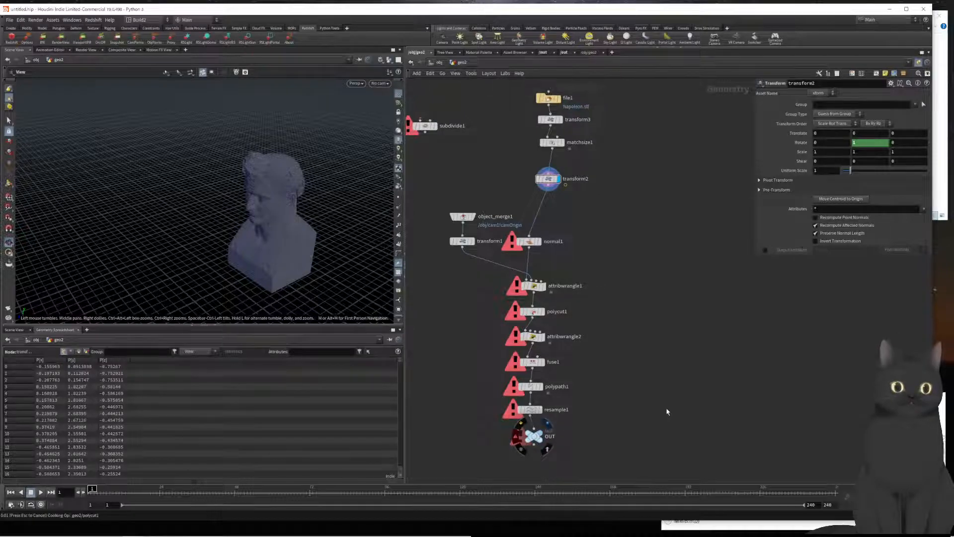
pyautogui.moveTo(334, 240); pyautogui.dragTo(299, 219)
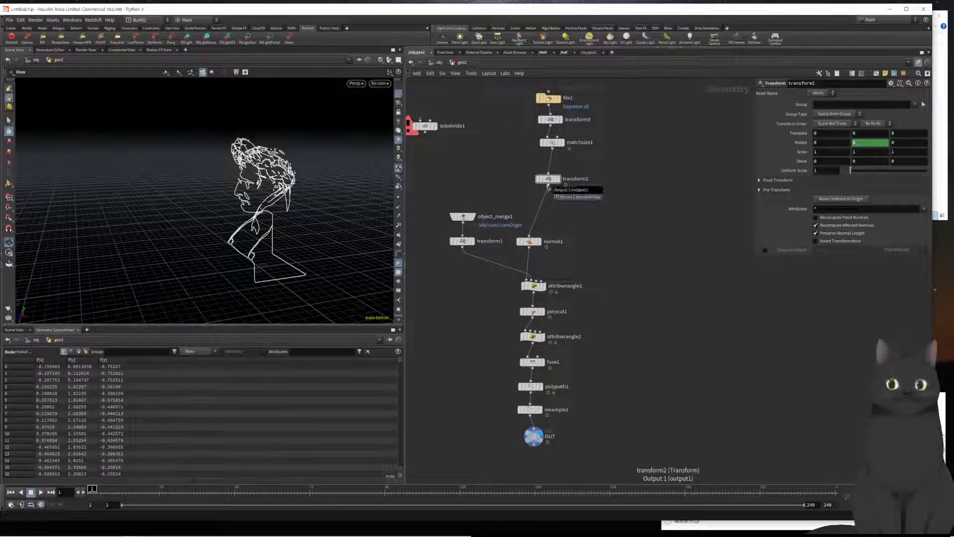
pyautogui.moveTo(308, 213)
pyautogui.mouseDown()
pyautogui.moveTo(319, 198)
pyautogui.moveTo(369, 202)
pyautogui.moveTo(355, 170)
pyautogui.moveTo(324, 175)
pyautogui.moveTo(291, 206)
pyautogui.moveTo(321, 208)
pyautogui.mouseUp()
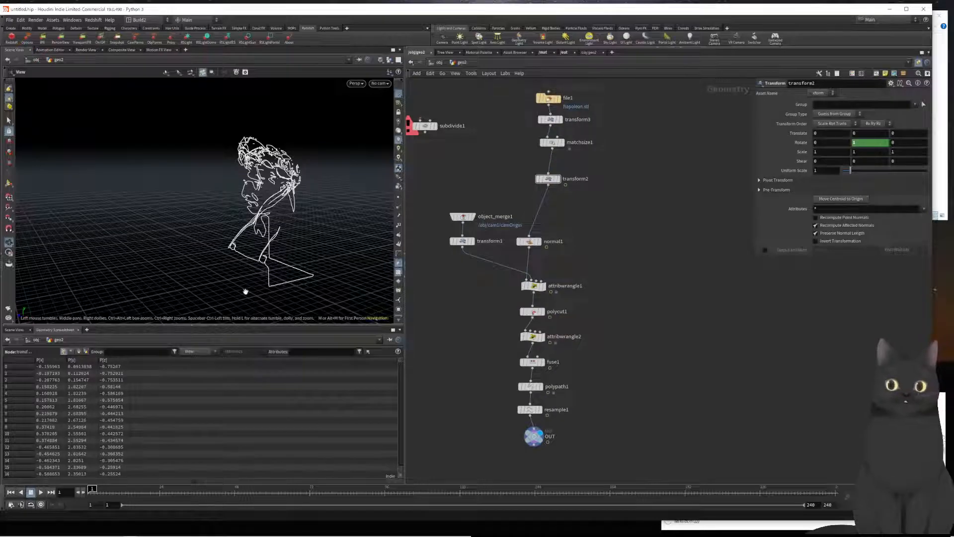
pyautogui.moveTo(274, 250); pyautogui.dragTo(229, 232)
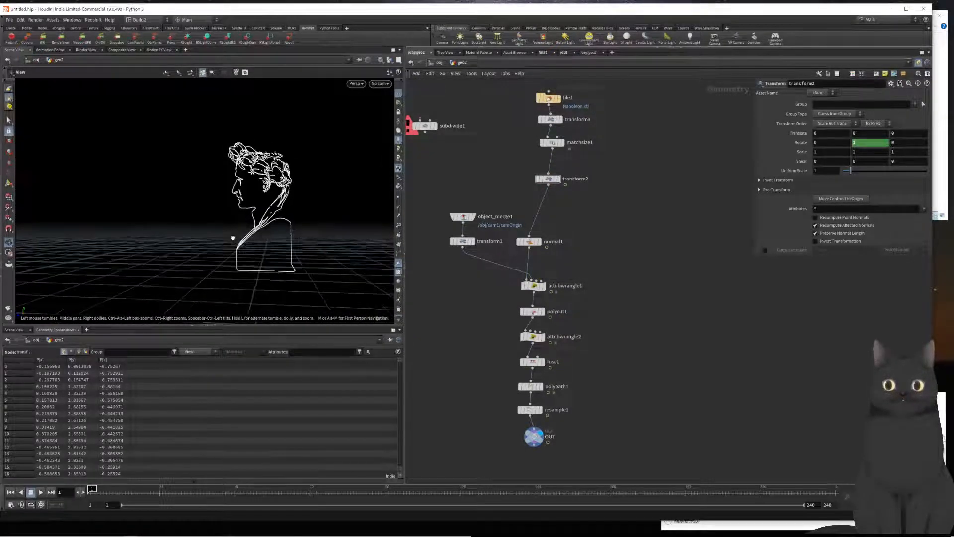
pyautogui.click(376, 86)
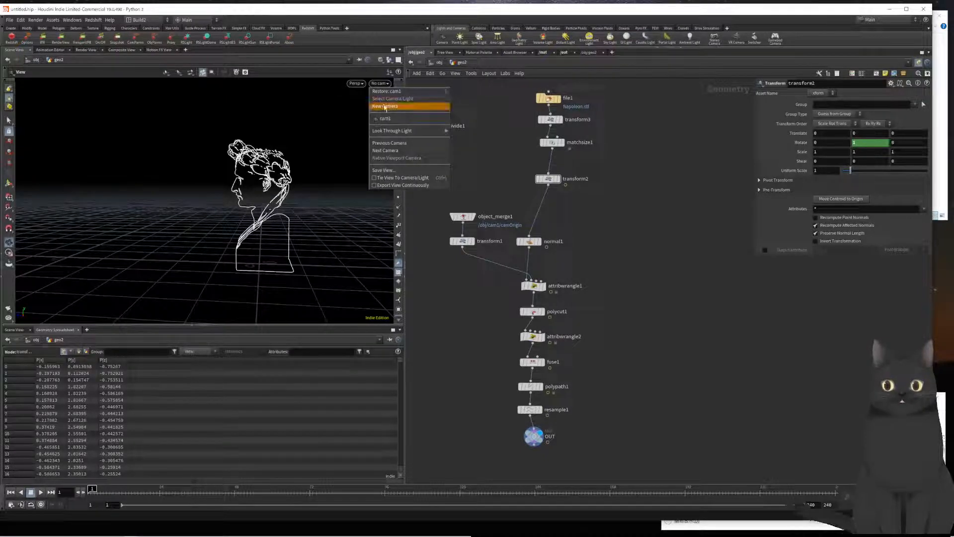
pyautogui.click(348, 144)
pyautogui.moveTo(350, 145); pyautogui.dragTo(286, 177)
pyautogui.scroll(-5, 327, 189)
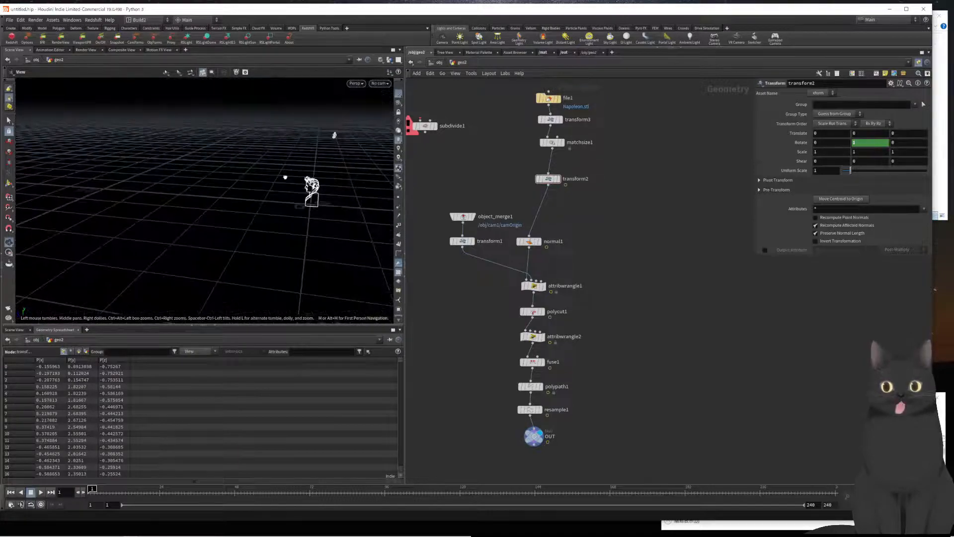
pyautogui.scroll(5, 337, 205)
pyautogui.moveTo(337, 205); pyautogui.dragTo(274, 203)
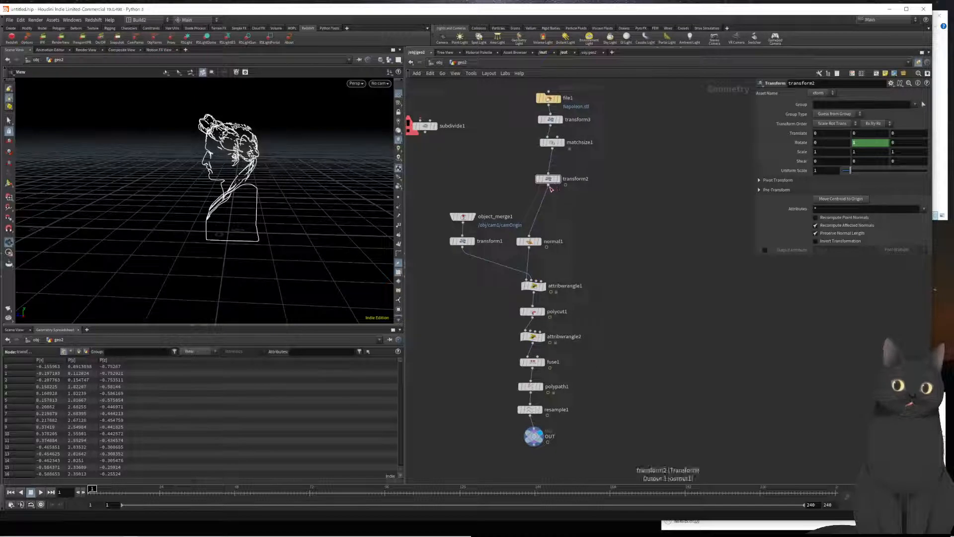
# Branch a Null node off transform2 and name it OUT_GEO
pyautogui.moveTo(549, 185); pyautogui.dragTo(599, 216)
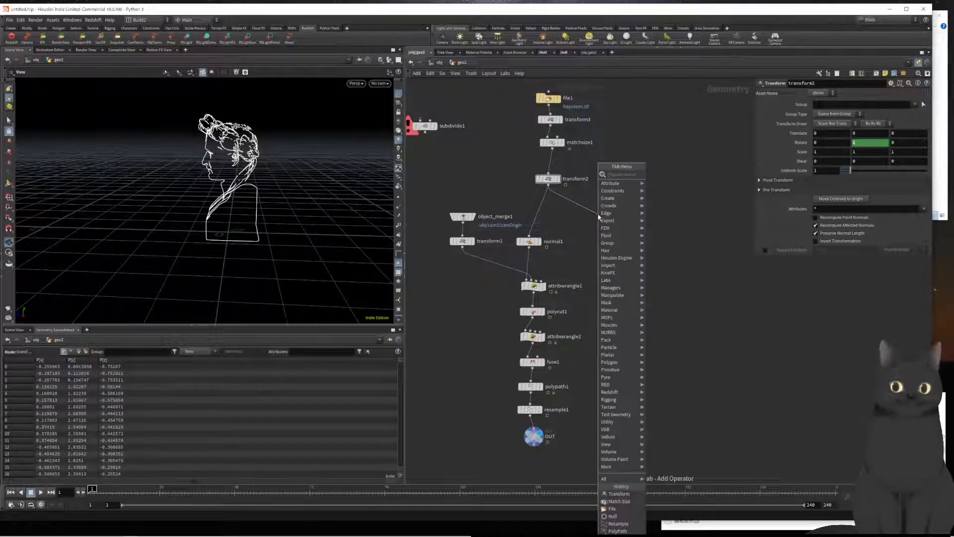
pyautogui.write('null')
pyautogui.press('Return')
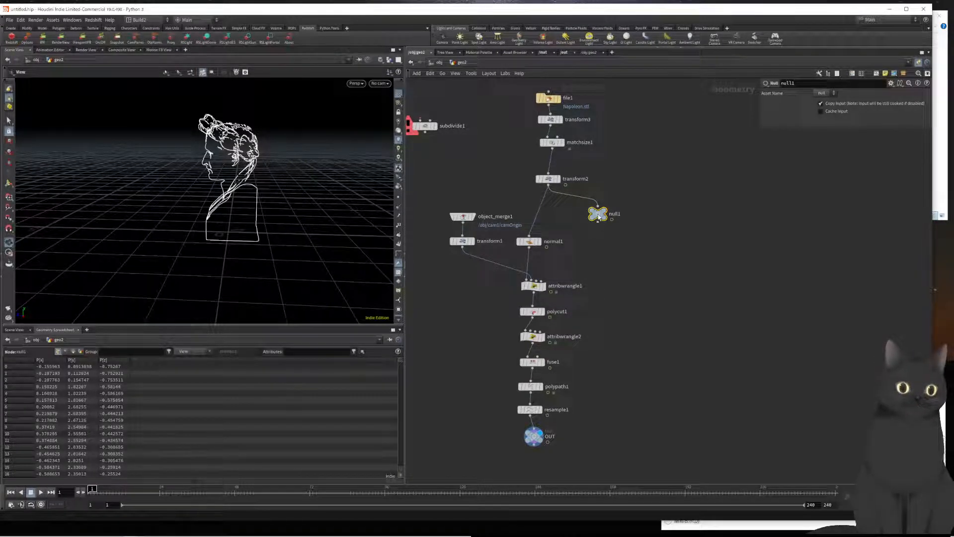
pyautogui.doubleClick(614, 214)
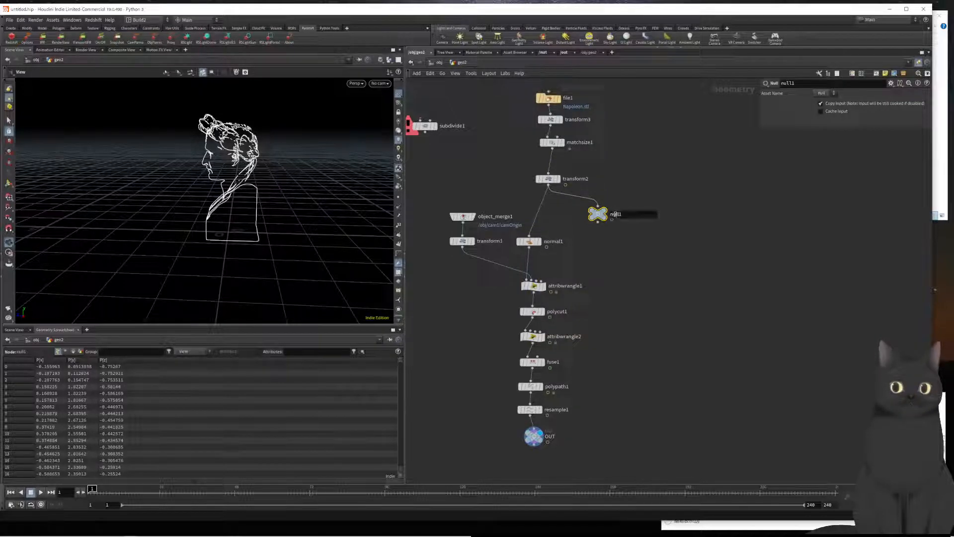
pyautogui.write('OUT_GEO')
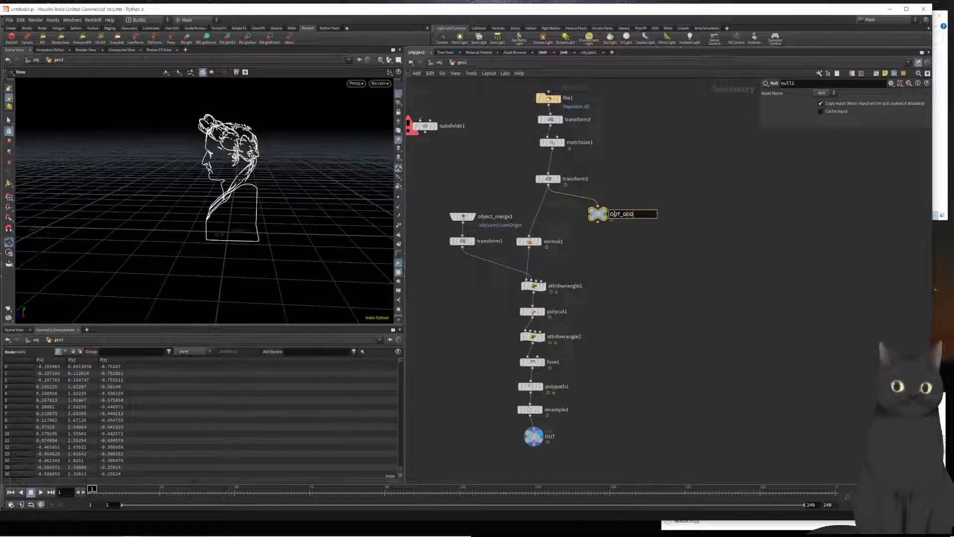
pyautogui.press('Return')
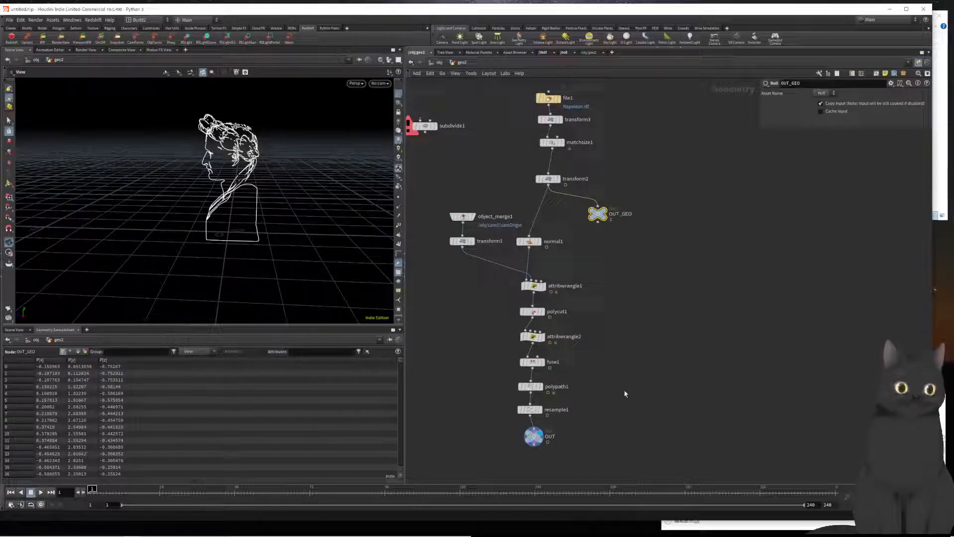
# Rename the OUT null below resample1 as OUT_LINES
pyautogui.doubleClick(550, 436)
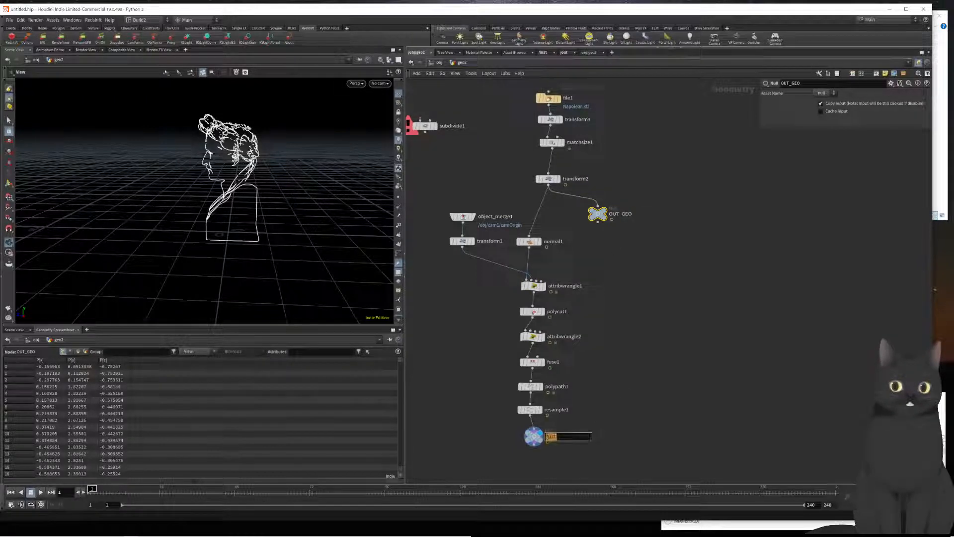
pyautogui.click(555, 437)
pyautogui.write('_')
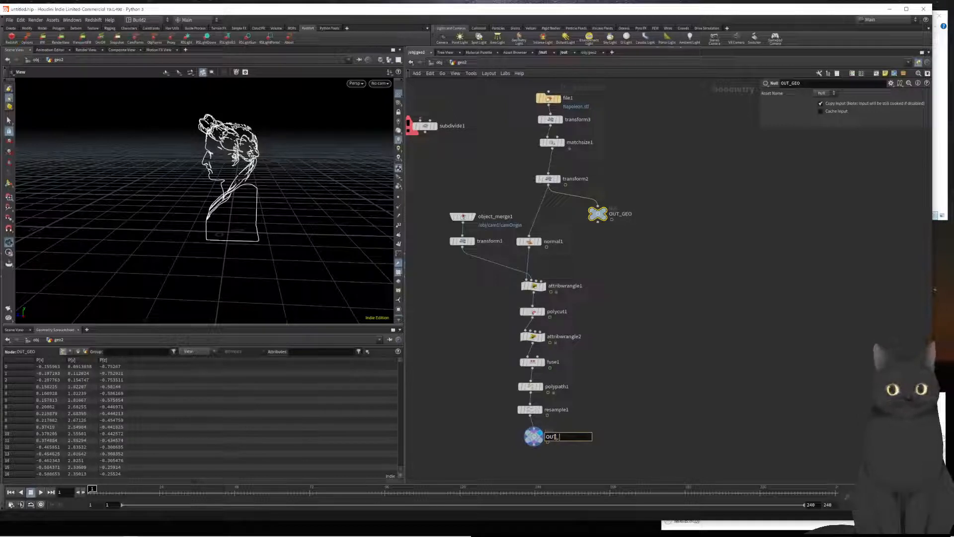
pyautogui.write('LINES')
pyautogui.press('Return')
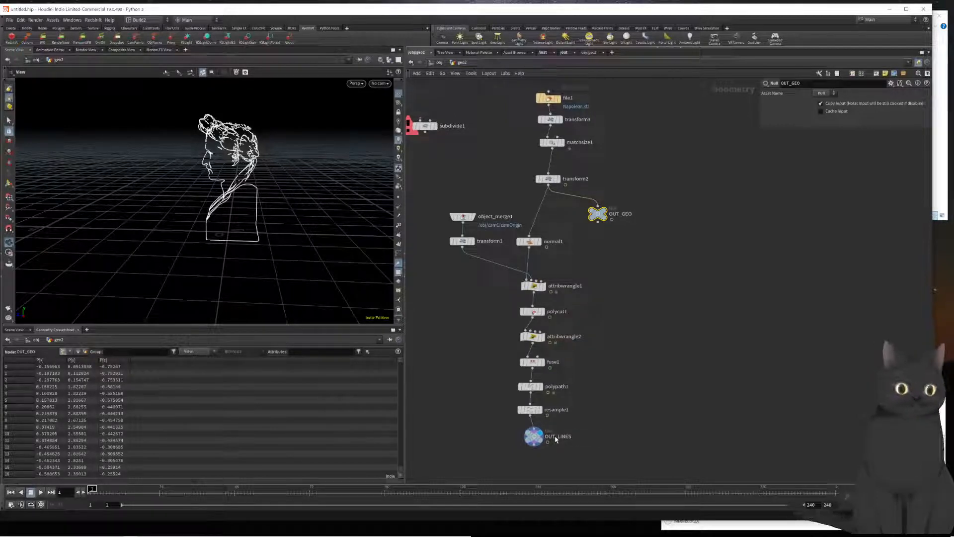
# Delete the disconnected subdivide1 node from the network
pyautogui.scroll(-2, 630, 425)
pyautogui.moveTo(475, 244); pyautogui.dragTo(499, 191)
pyautogui.press('Delete')
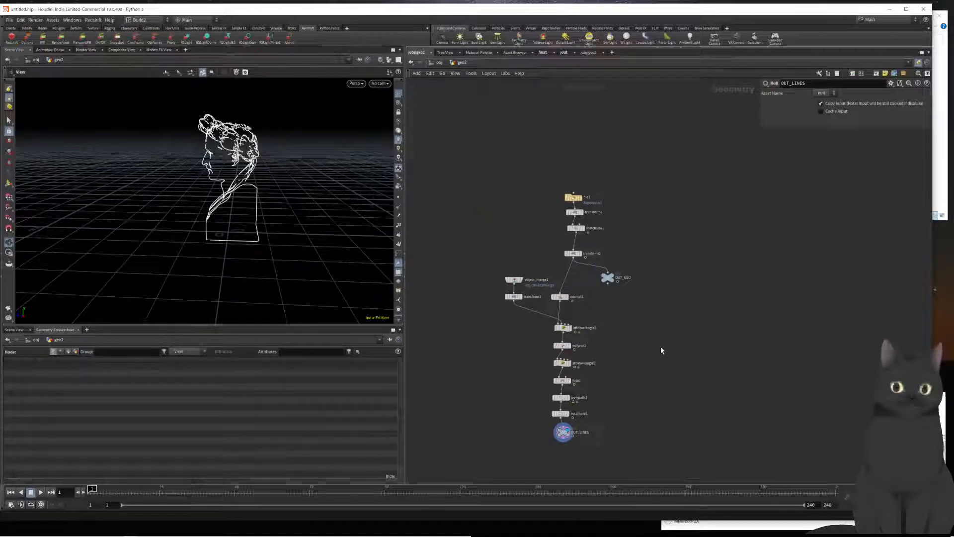
# At object level, enable Redshift's Render Object as Strands for geo2 and set the strand type to Capsule
pyautogui.press('u')
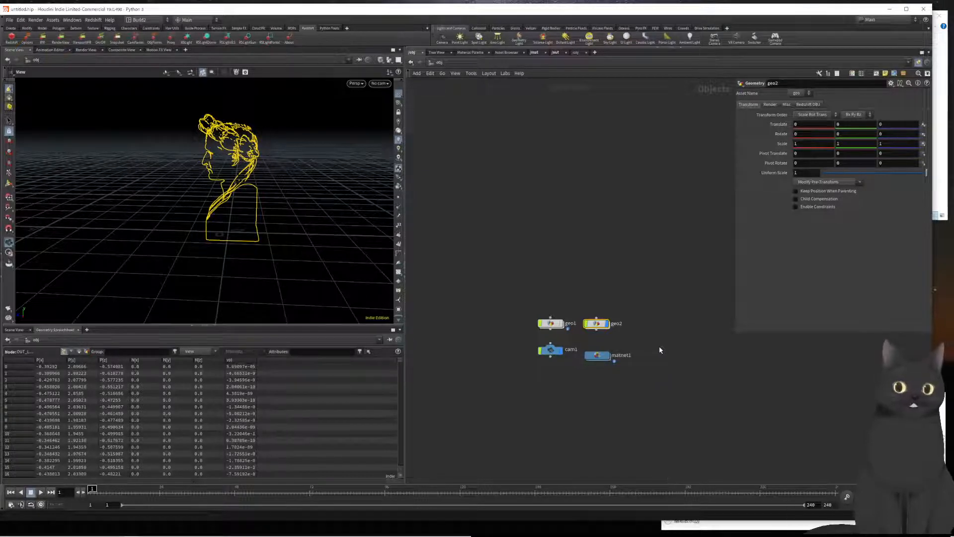
pyautogui.press('Tab')
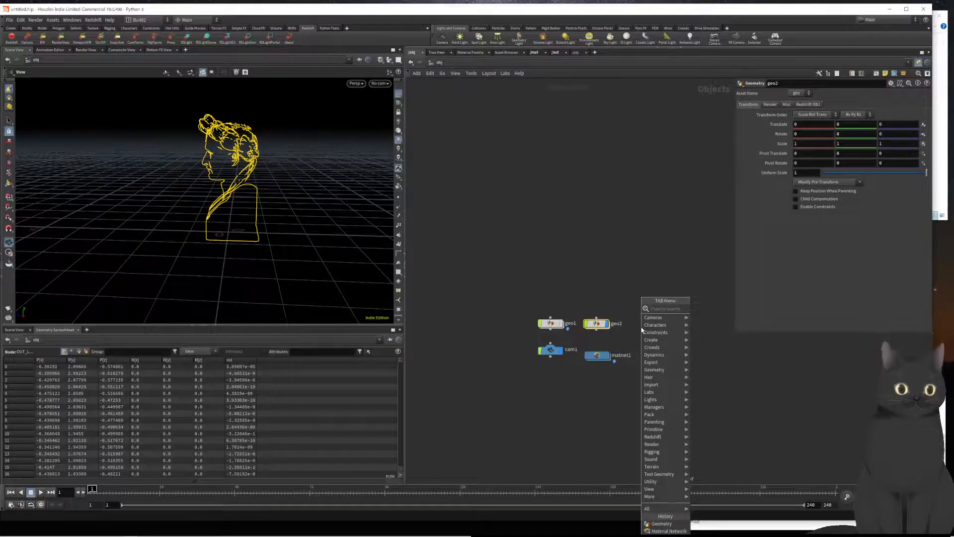
pyautogui.press('Escape')
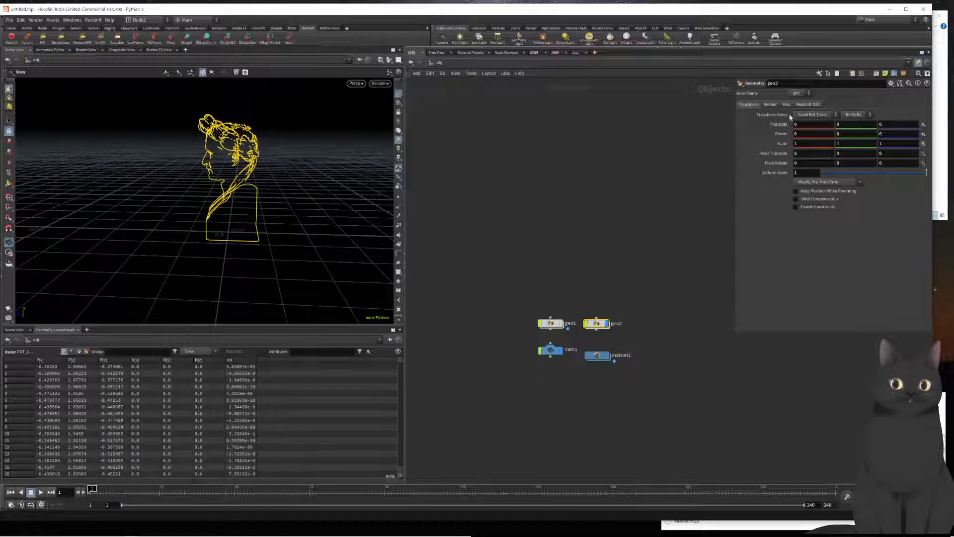
pyautogui.click(808, 104)
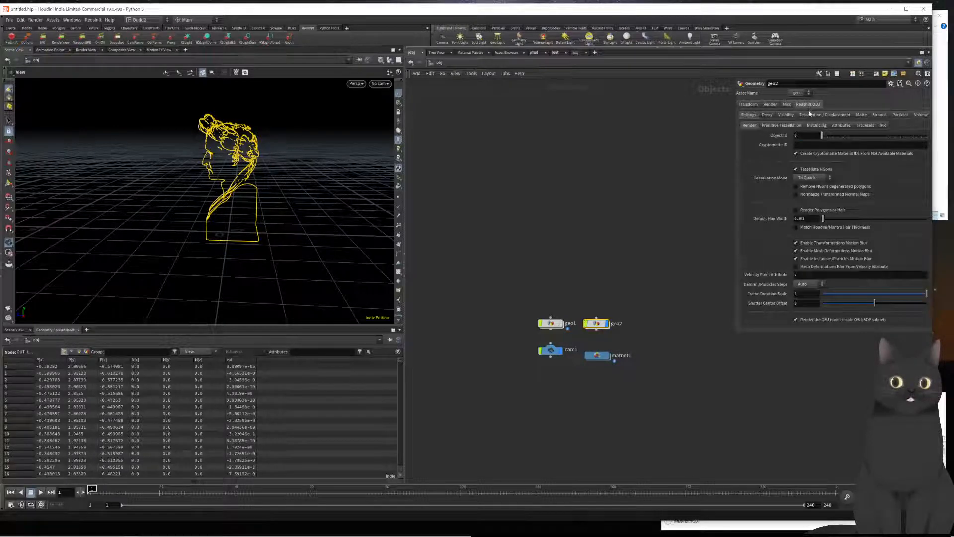
pyautogui.click(879, 116)
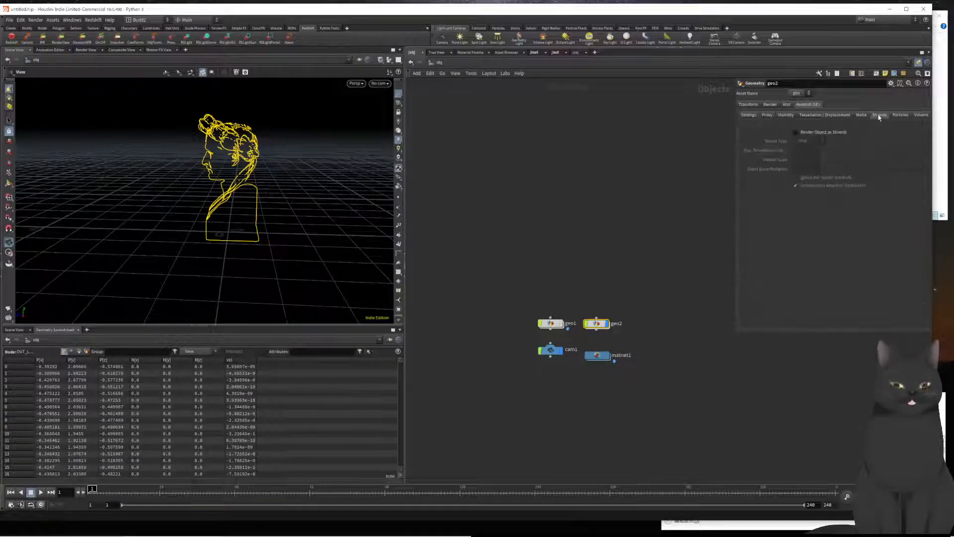
pyautogui.click(795, 132)
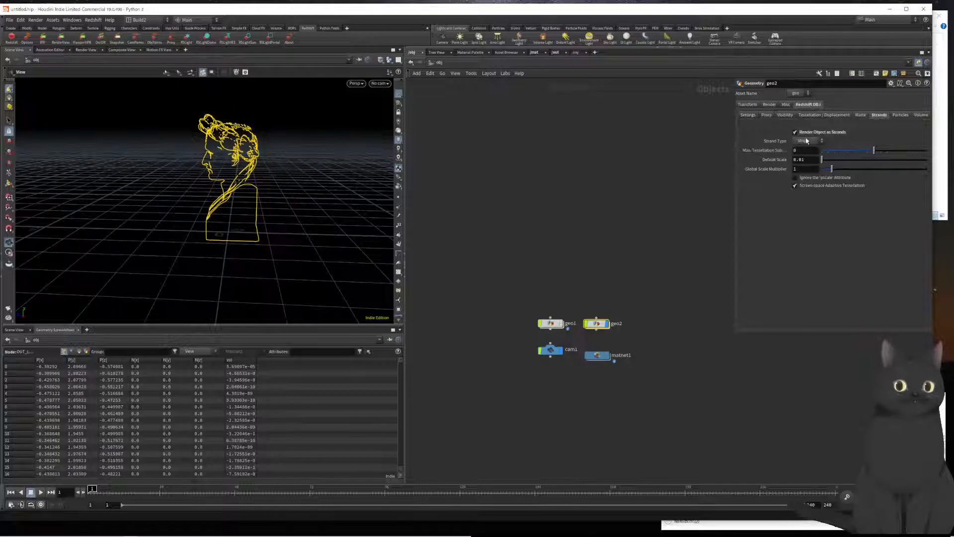
pyautogui.click(807, 140)
pyautogui.click(800, 165)
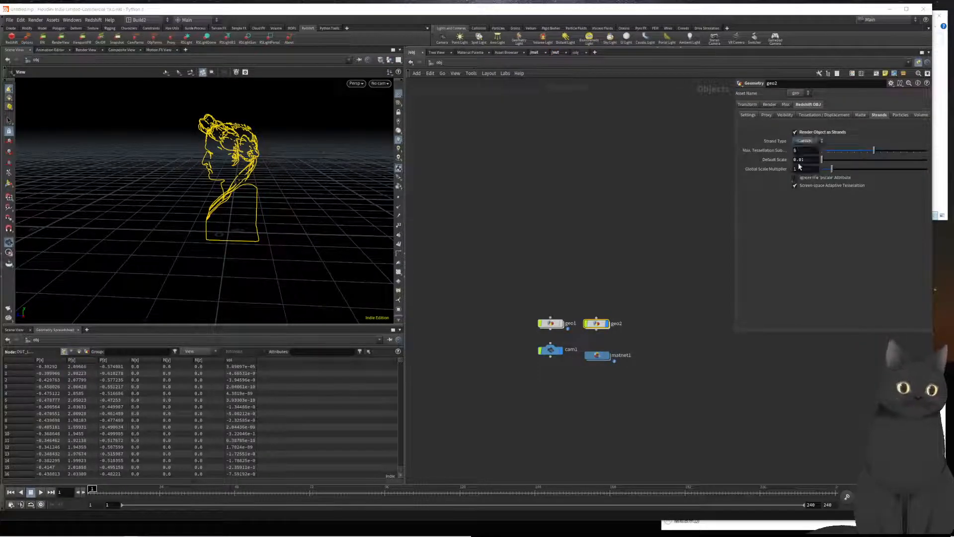
# Create a new Geometry object beside geo2 in the object network
pyautogui.click(681, 249)
pyautogui.moveTo(681, 249); pyautogui.dragTo(631, 226, button='middle')
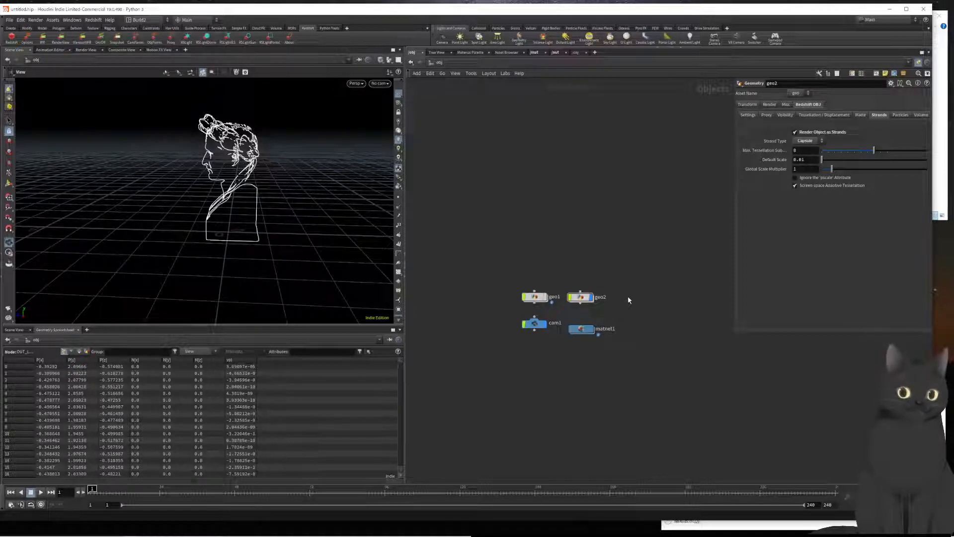
pyautogui.press('Tab')
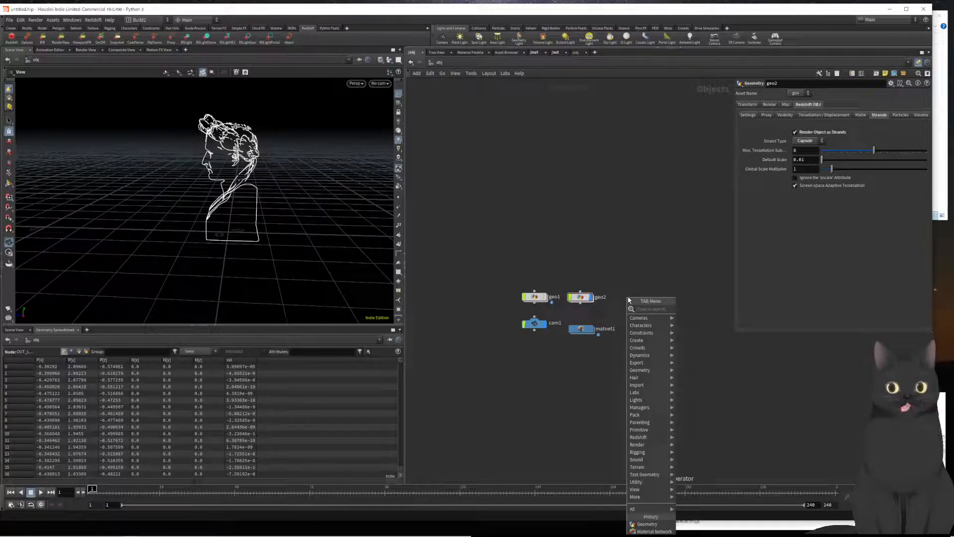
pyautogui.write('geo')
pyautogui.press('Return')
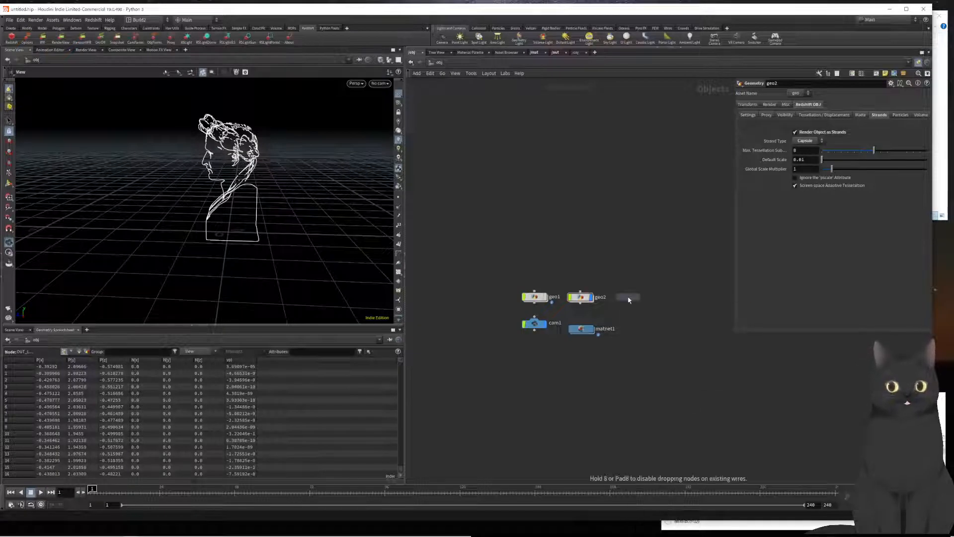
pyautogui.click(628, 298)
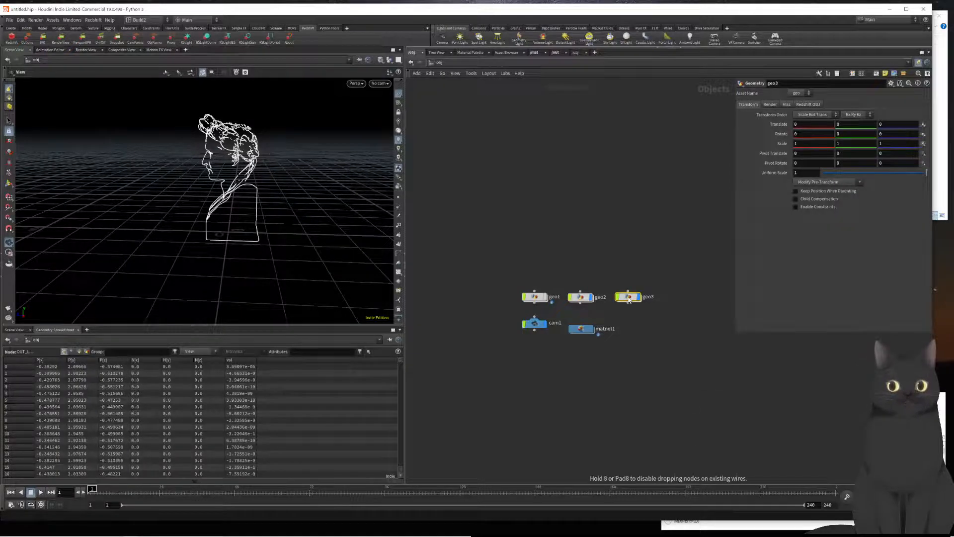
# Rename the geo2 object as lines and the new geo3 object as geo
pyautogui.click(597, 298)
pyautogui.write('lines')
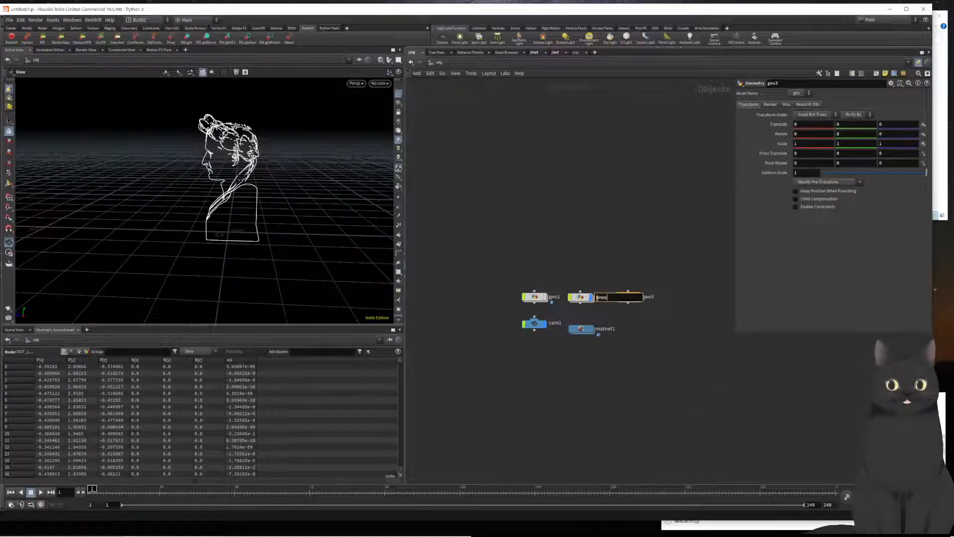
pyautogui.press('Return')
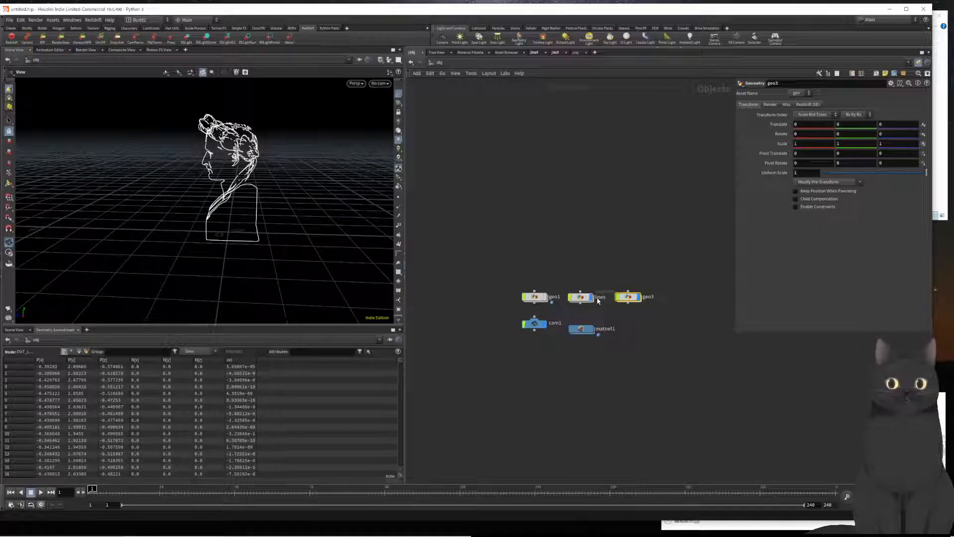
pyautogui.click(651, 298)
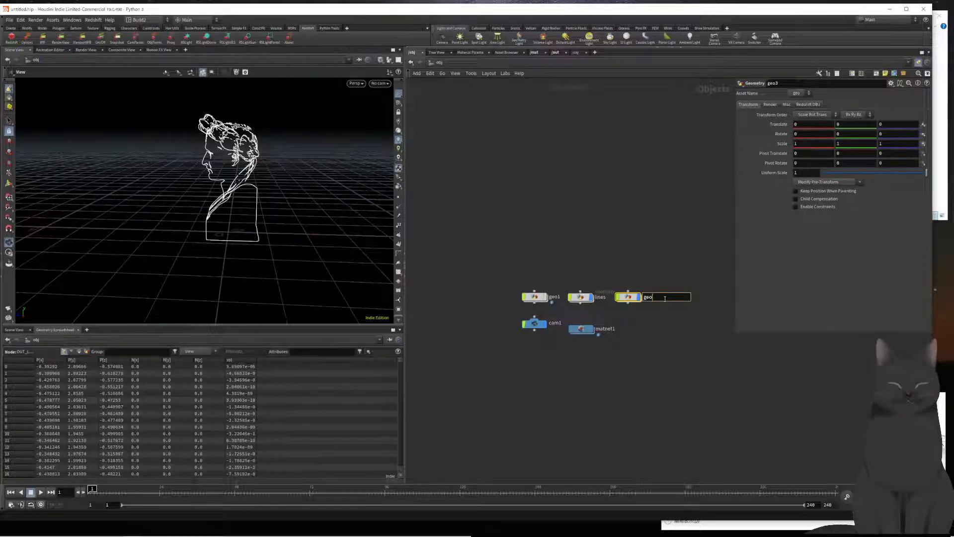
pyautogui.press('Return')
# Inside the geo object, add an Object Merge node
pyautogui.doubleClick(628, 297)
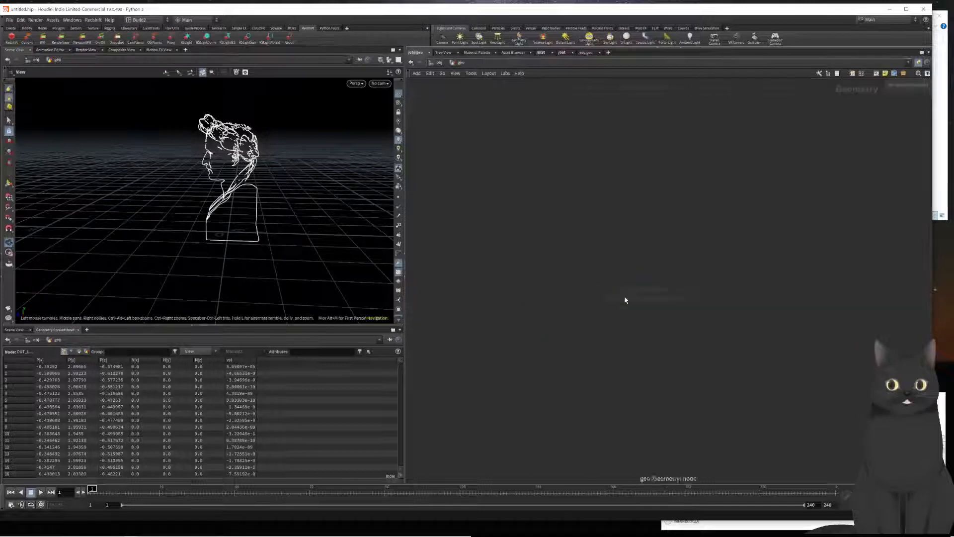
pyautogui.press('Tab')
pyautogui.write('object')
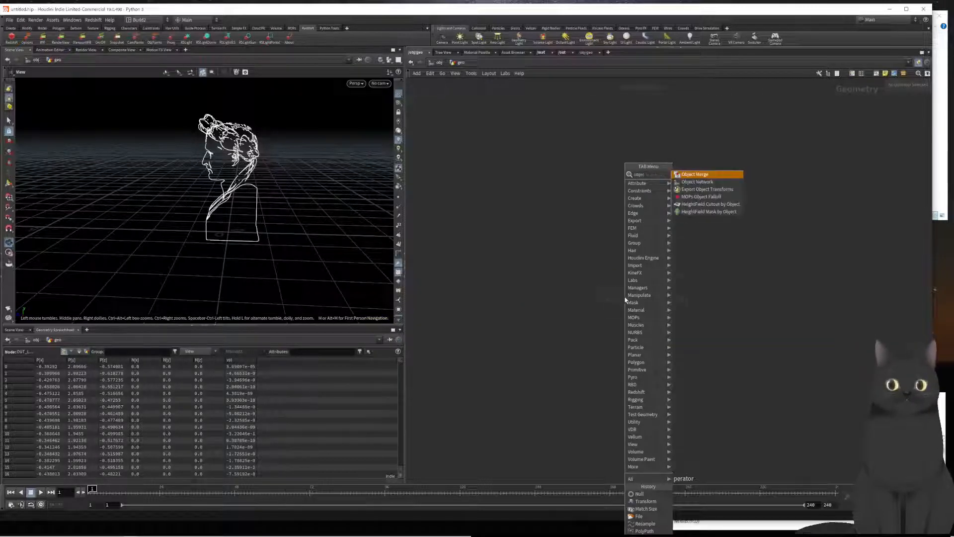
pyautogui.press('Return')
pyautogui.press('Return')
pyautogui.click(625, 298)
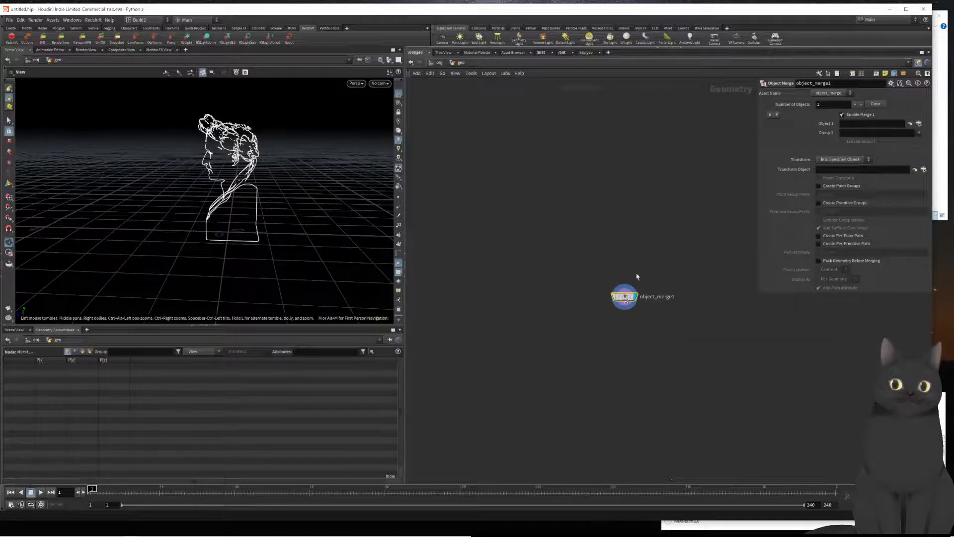
# Set Object 1 of the Object Merge node to /obj/lines/OUT_GEO
pyautogui.click(919, 123)
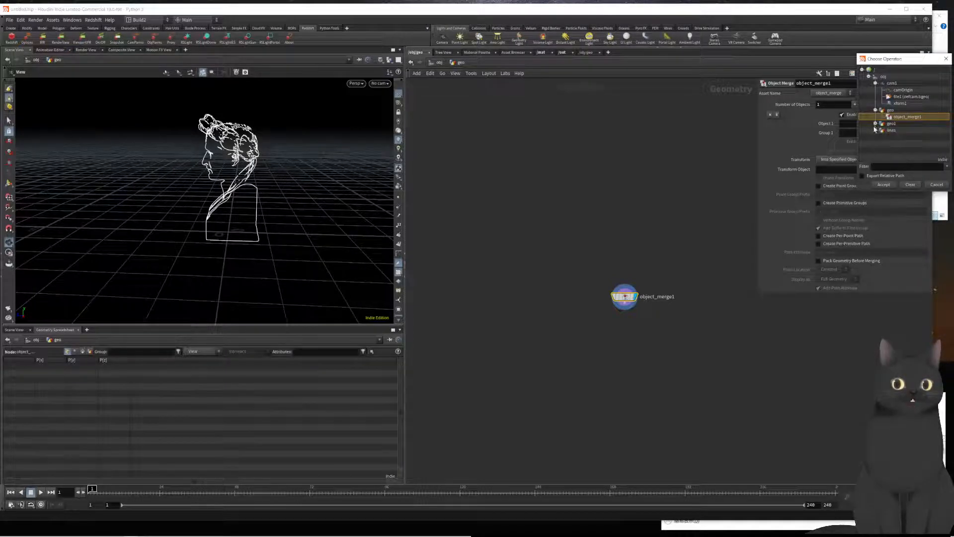
pyautogui.click(876, 130)
pyautogui.doubleClick(903, 137)
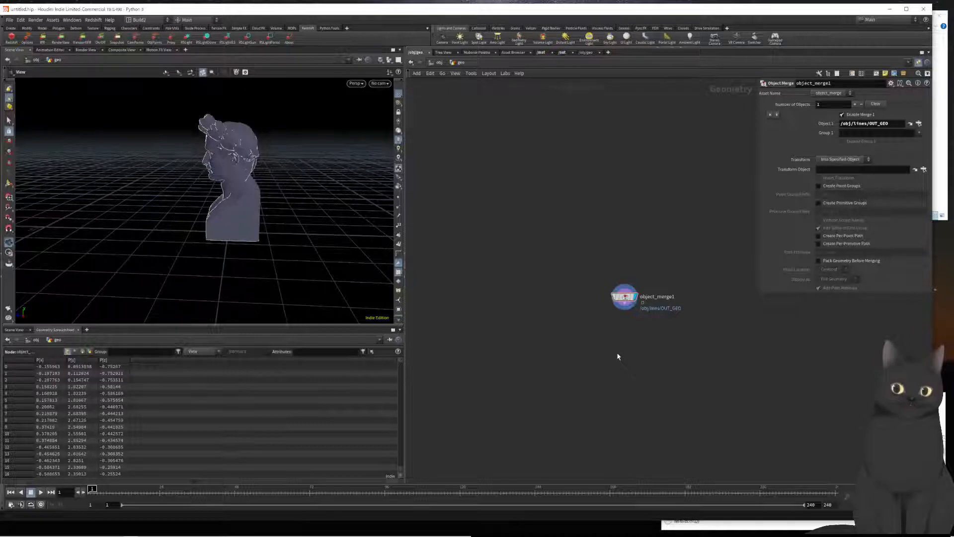
# In matnet1, duplicate the redshift_vopnet1 material builder and place the copy beside the original
pyautogui.press('u')
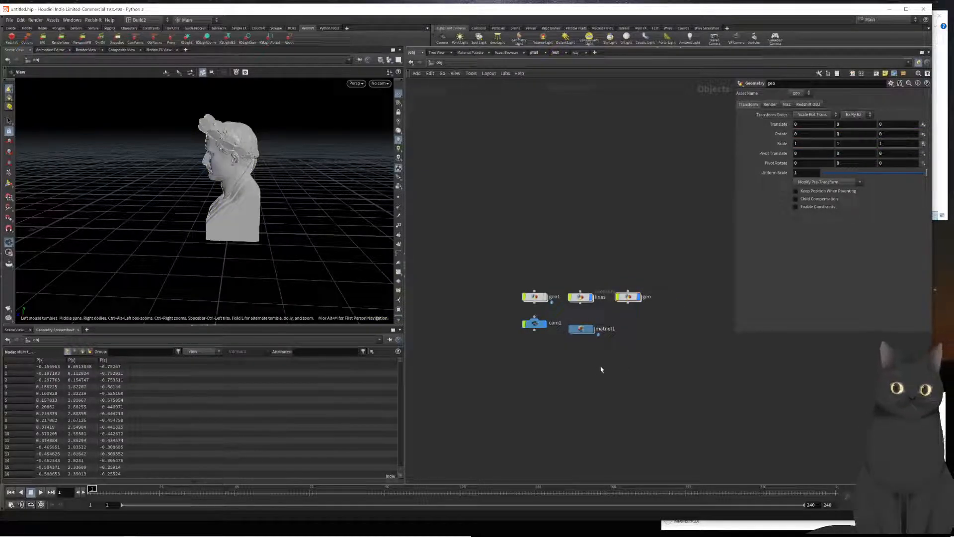
pyautogui.click(583, 329)
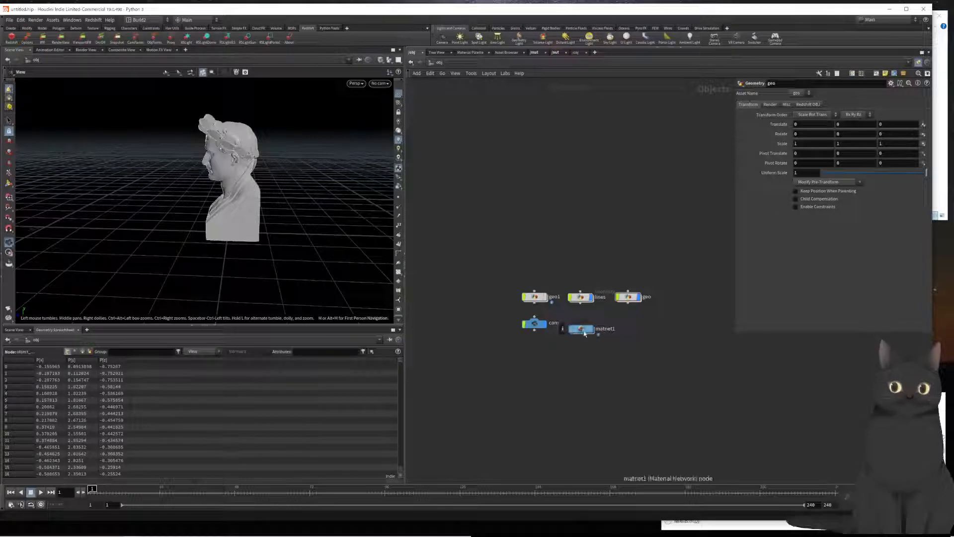
pyautogui.doubleClick(584, 330)
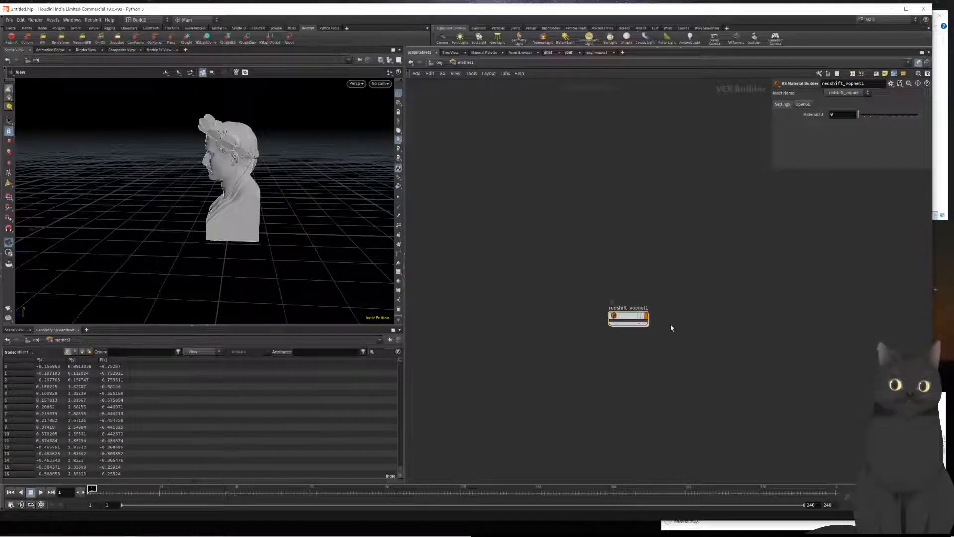
pyautogui.press('Tab')
pyautogui.click(634, 348)
pyautogui.keyDown('alt'); pyautogui.moveTo(631, 323); pyautogui.dragTo(698, 322); pyautogui.keyUp('alt')
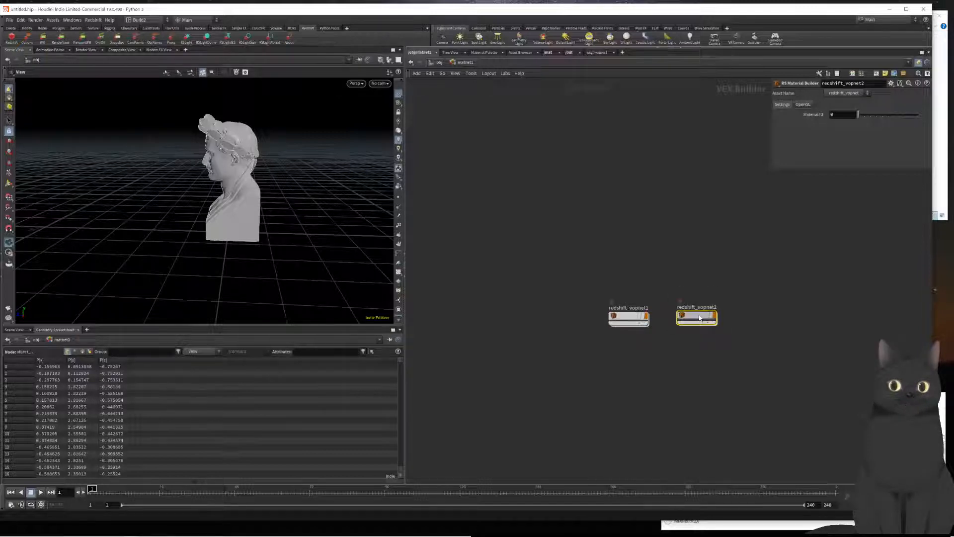
pyautogui.doubleClick(696, 318)
pyautogui.click(627, 295)
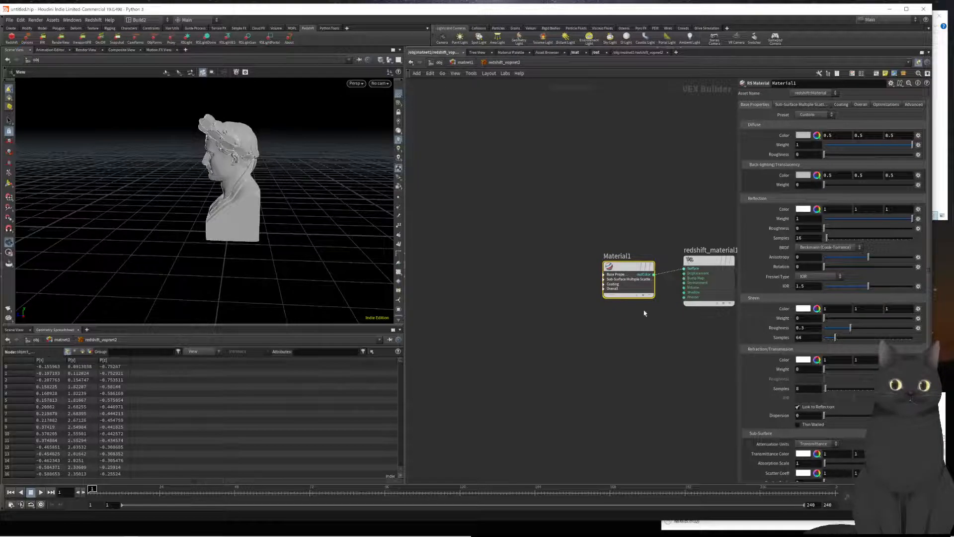
pyautogui.press('u')
# In redshift_vopnet1, set Material1's diffuse color to the dark grey swatch with RGB 0.05 and return to matnet1
pyautogui.click(628, 317)
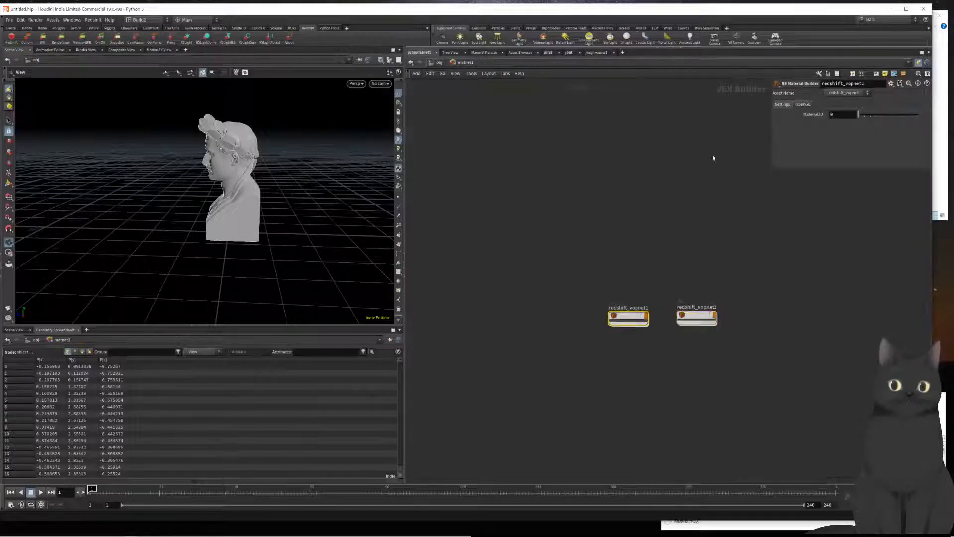
pyautogui.doubleClick(629, 317)
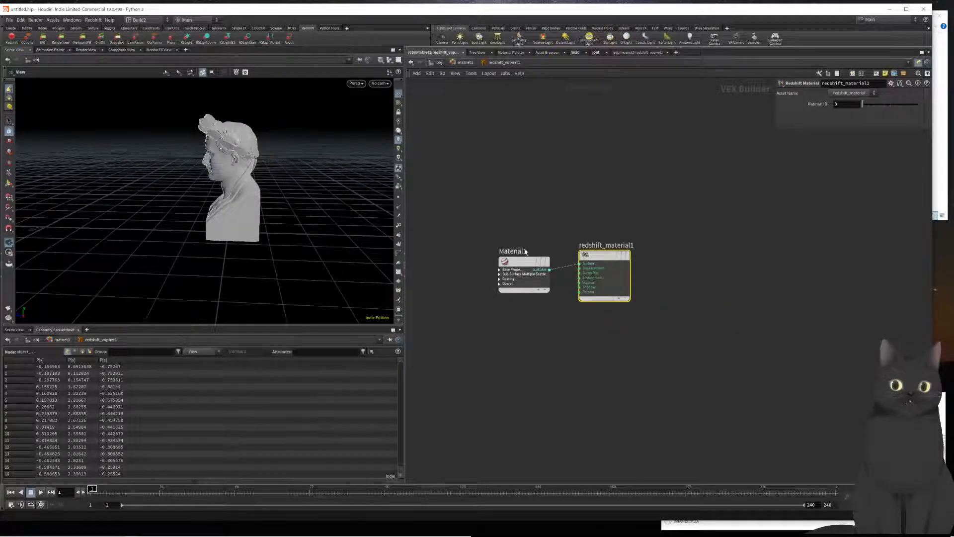
pyautogui.click(512, 271)
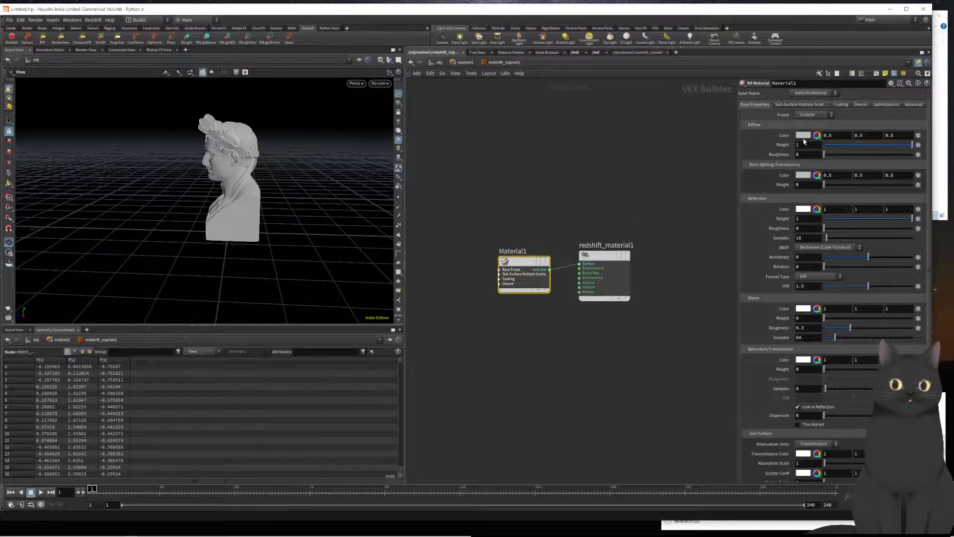
pyautogui.click(803, 136)
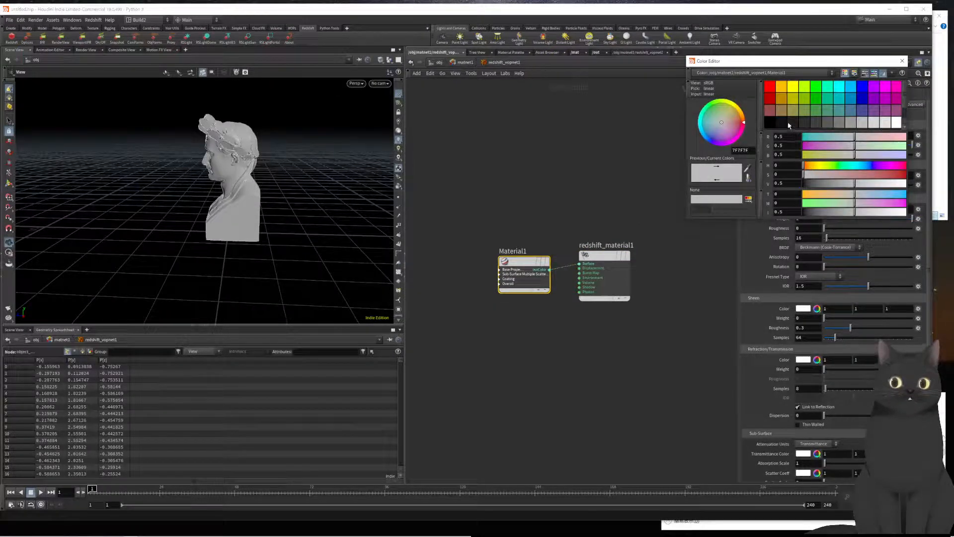
pyautogui.click(790, 124)
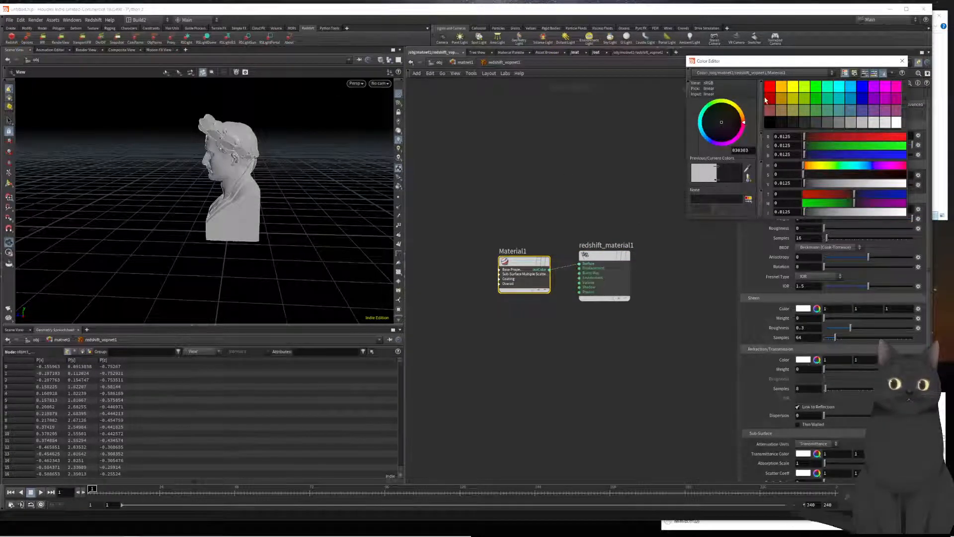
pyautogui.click(821, 125)
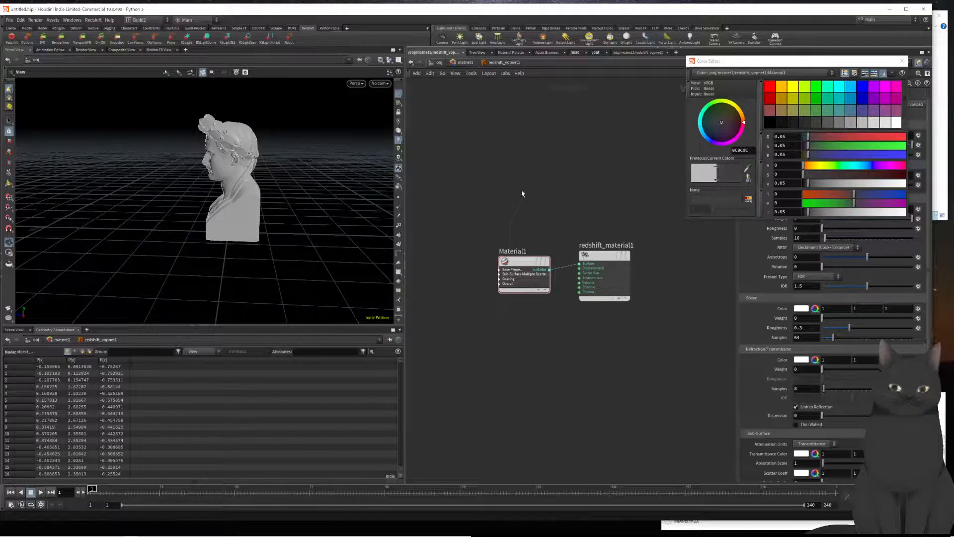
pyautogui.press('u')
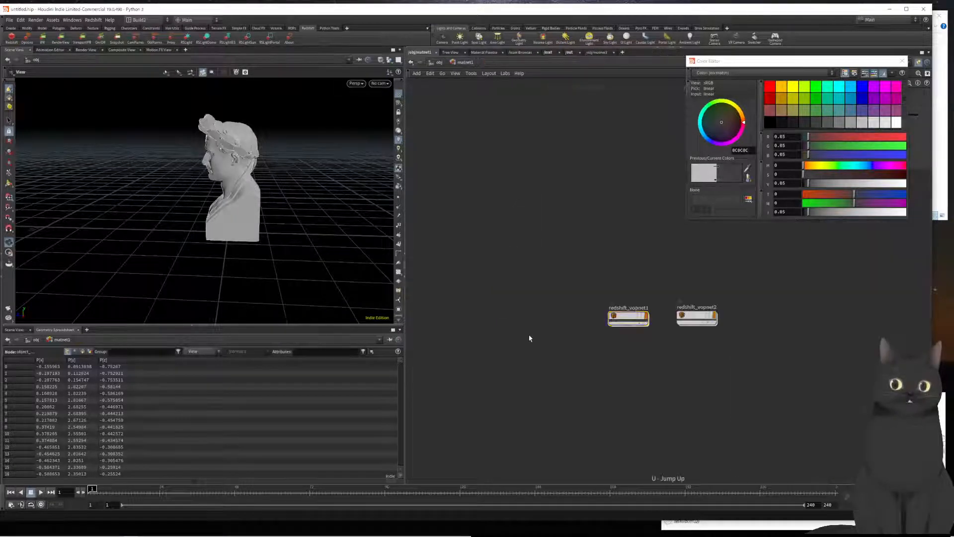
pyautogui.click(903, 61)
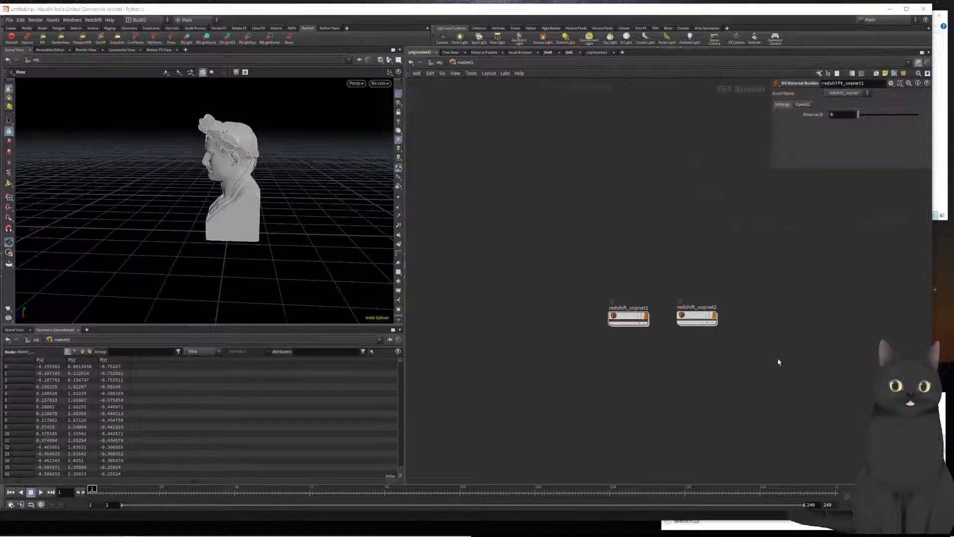
# Copy the redshift_vopnet2 material and assign /obj/matnet1/redshift_vopnet2 as the render material of the geo object
pyautogui.moveTo(779, 362); pyautogui.dragTo(666, 277)
pyautogui.hotkey('ctrl', 'c')
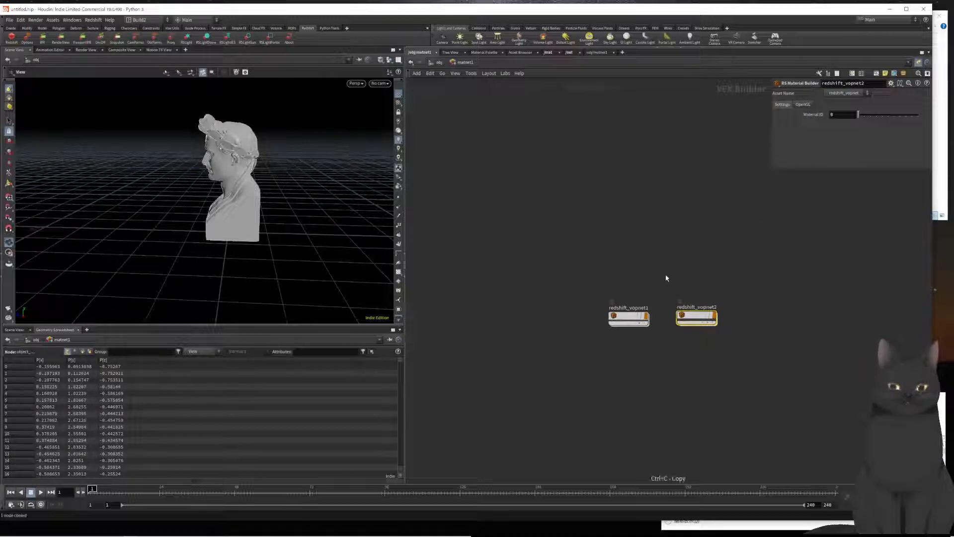
pyautogui.press('u')
pyautogui.moveTo(646, 275); pyautogui.dragTo(617, 340)
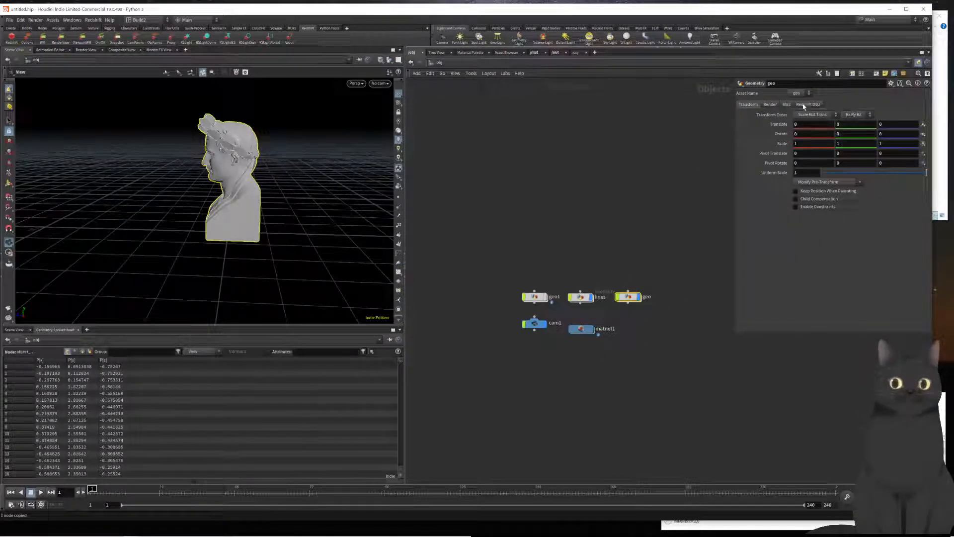
pyautogui.click(770, 105)
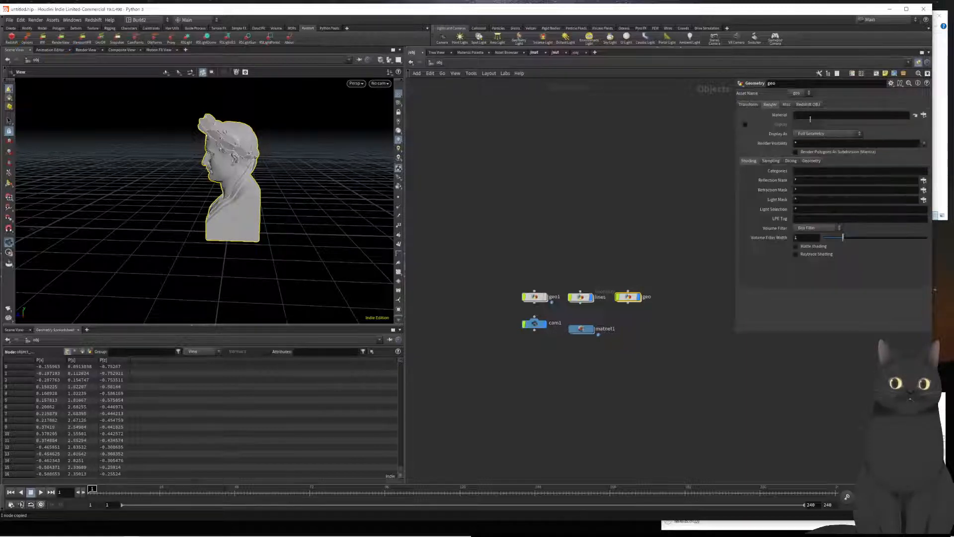
pyautogui.click(809, 115)
pyautogui.hotkey('ctrl', 'v')
pyautogui.press('Return')
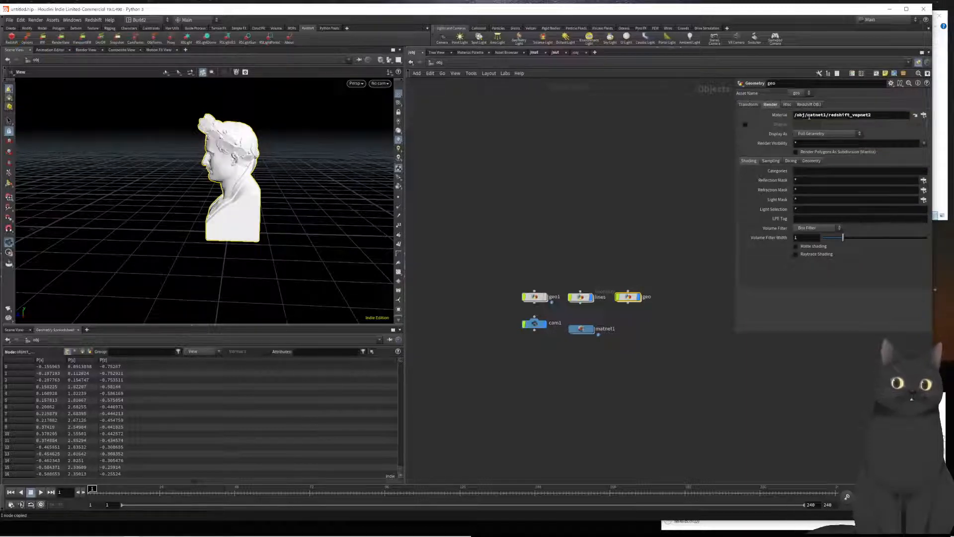
pyautogui.click(684, 248)
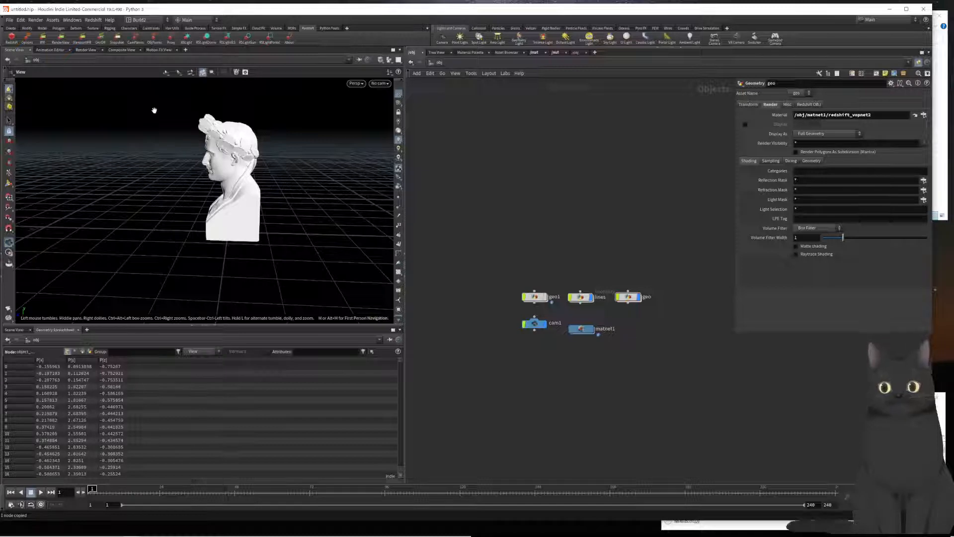
# Try a Redshift IPR render in the docked render view and stop it
pyautogui.click(86, 51)
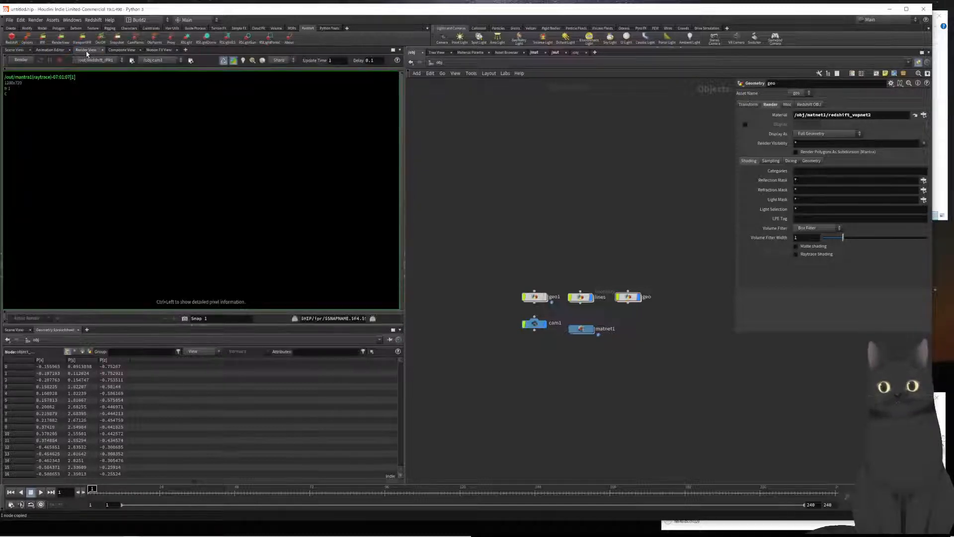
pyautogui.click(21, 60)
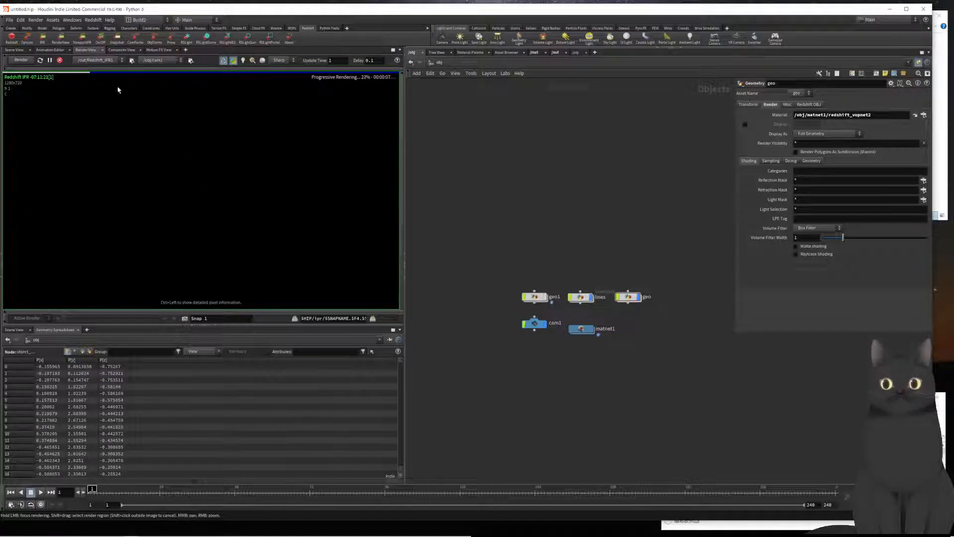
pyautogui.click(60, 60)
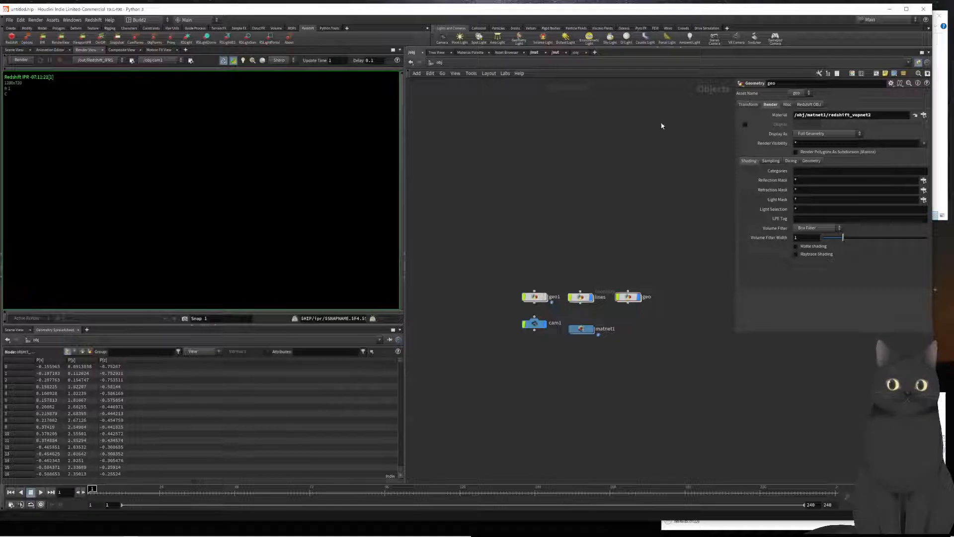
# Run an IPR preview from the Redshift_ROP1 output node, check the rendered bust, and close the MPlay window
pyautogui.click(554, 53)
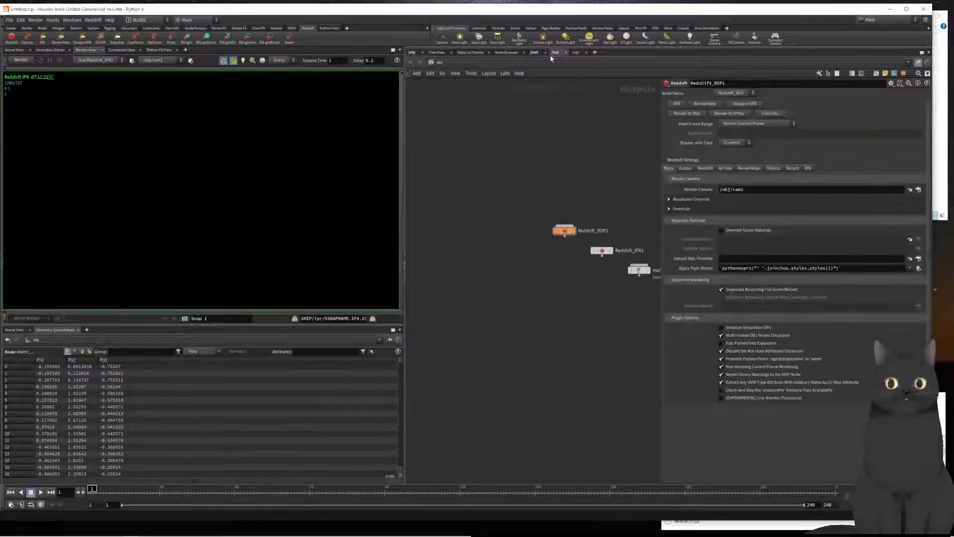
pyautogui.click(673, 106)
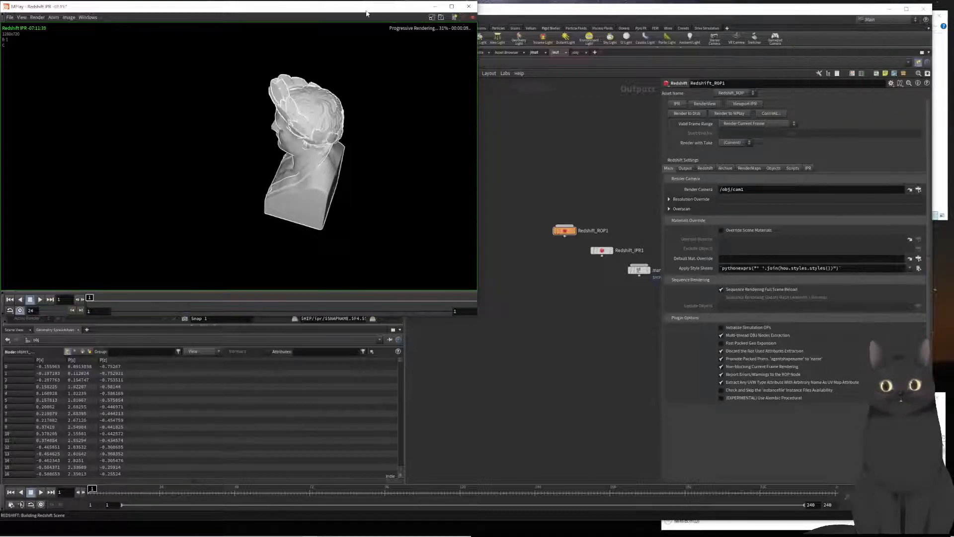
pyautogui.moveTo(366, 13); pyautogui.dragTo(433, 105)
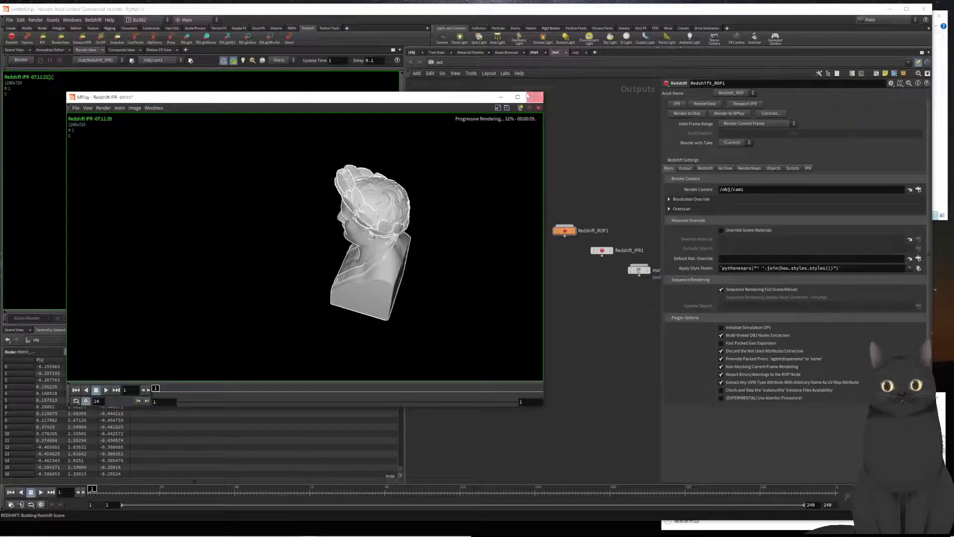
pyautogui.click(534, 98)
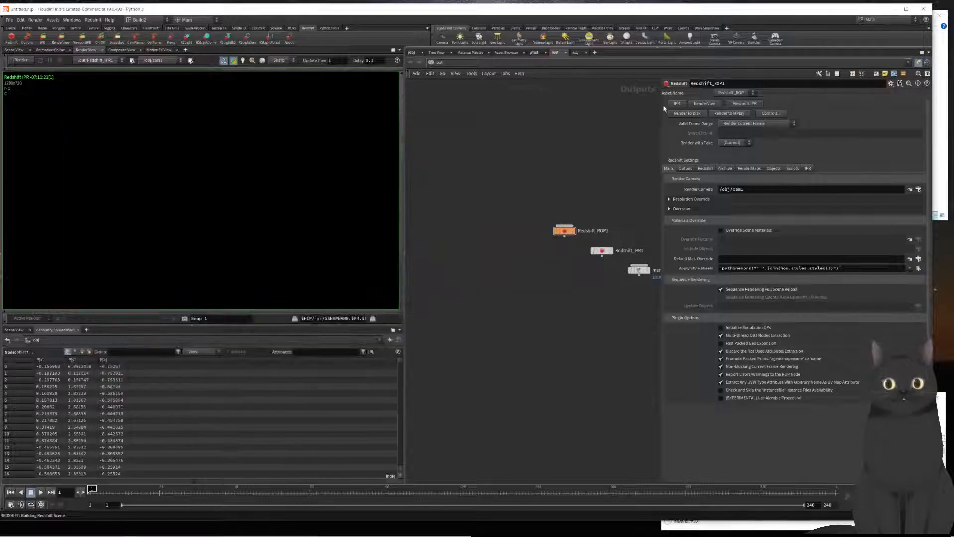
# Open the Redshift Render View from Redshift_ROP1 and move its window clear of the 3D viewport
pyautogui.click(704, 103)
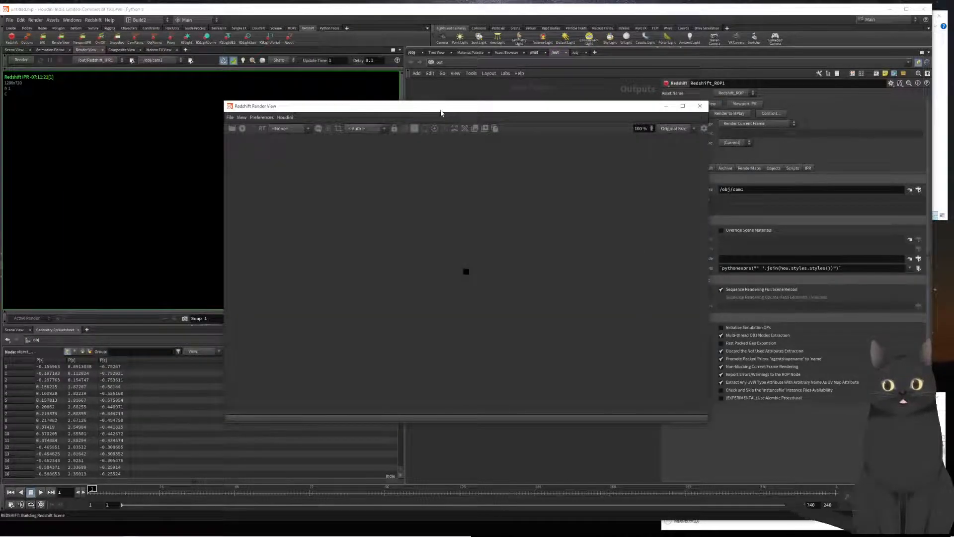
pyautogui.moveTo(443, 105); pyautogui.dragTo(278, 295)
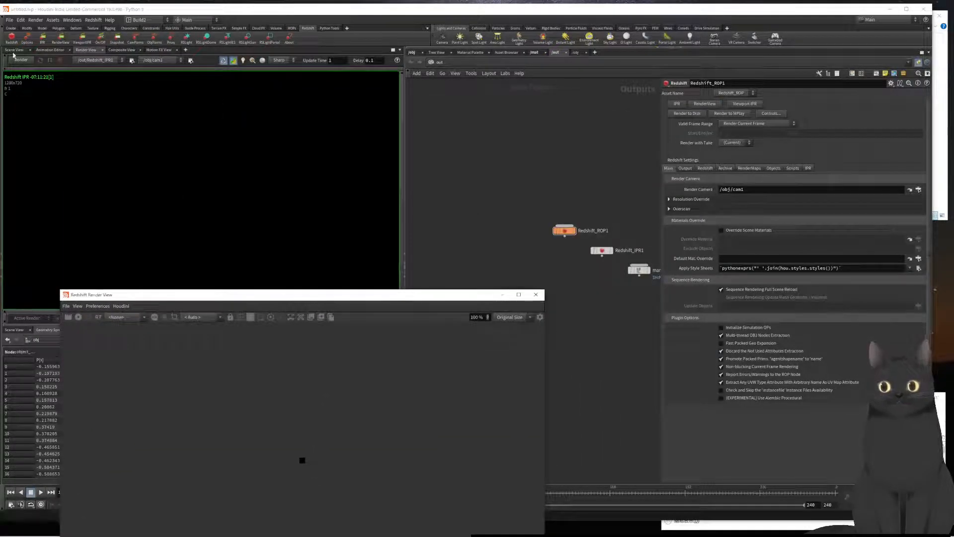
# Look through cam1 in the 3D viewport and tumble the locked camera to a lower, near-level angle on the bust
pyautogui.click(14, 50)
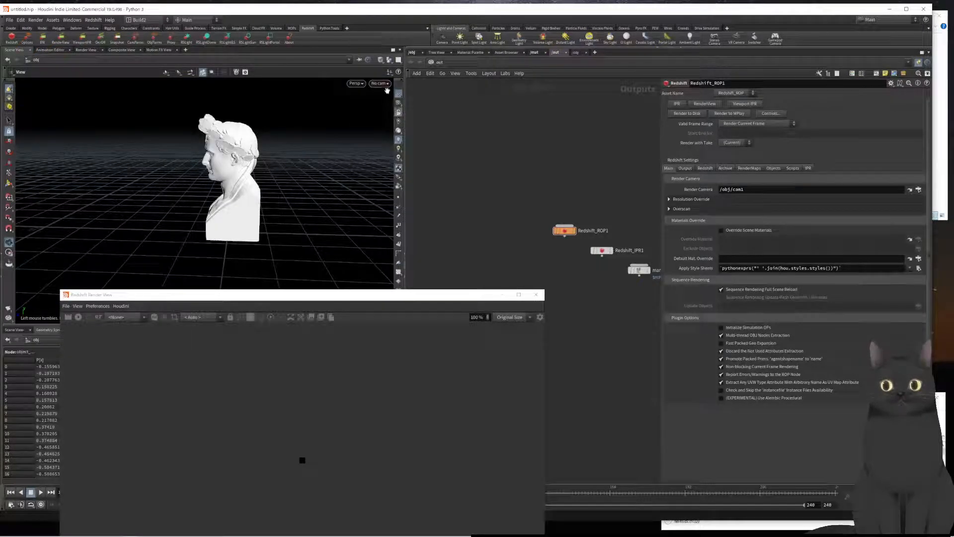
pyautogui.click(380, 83)
pyautogui.click(395, 119)
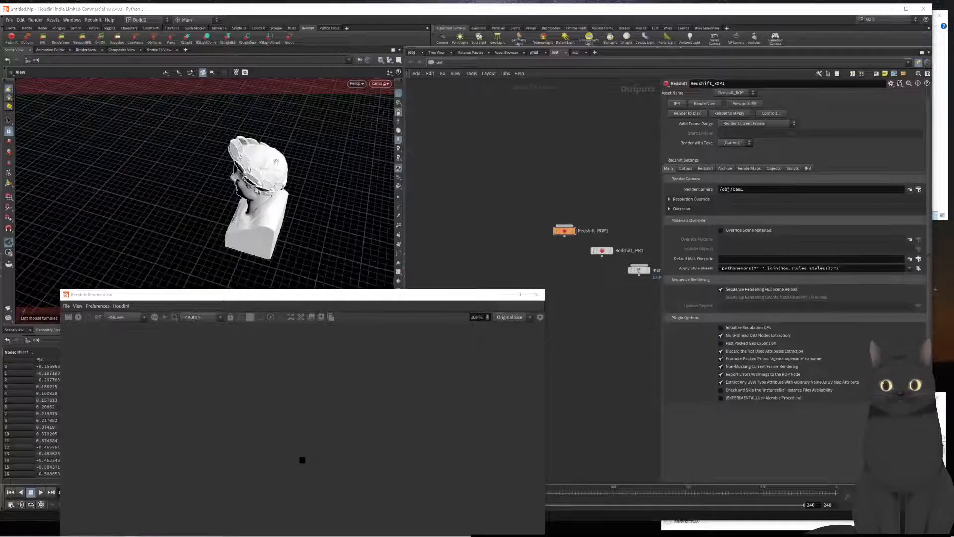
pyautogui.moveTo(266, 165)
pyautogui.mouseDown()
pyautogui.moveTo(283, 149)
pyautogui.moveTo(290, 119)
pyautogui.moveTo(267, 122)
pyautogui.moveTo(276, 174)
pyautogui.mouseUp()
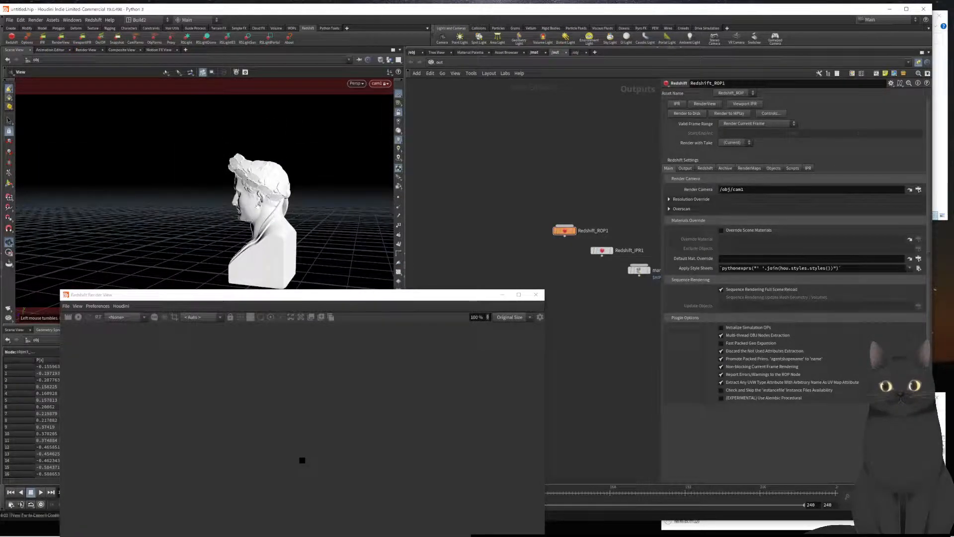
# Move the Redshift Render View off the 3D viewport and reframe cam1 closer on the bust in left-facing profile
pyautogui.moveTo(174, 209); pyautogui.dragTo(584, 293)
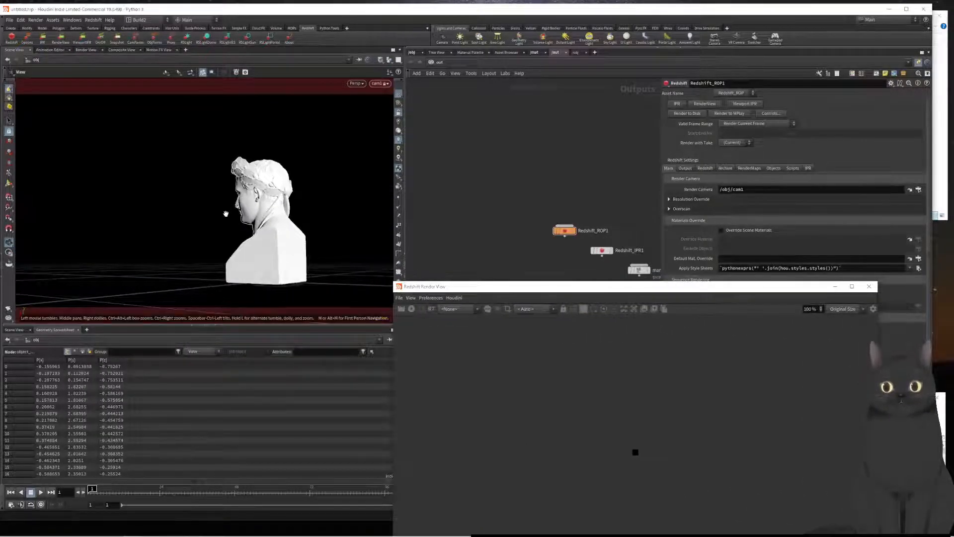
pyautogui.moveTo(229, 212); pyautogui.dragTo(294, 229)
pyautogui.moveTo(219, 211); pyautogui.dragTo(150, 220)
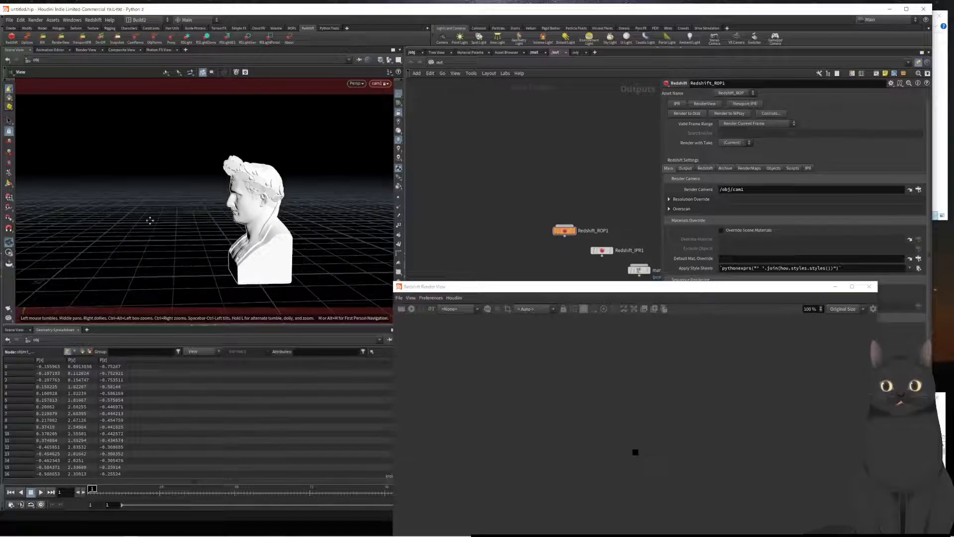
pyautogui.moveTo(322, 223); pyautogui.dragTo(153, 207)
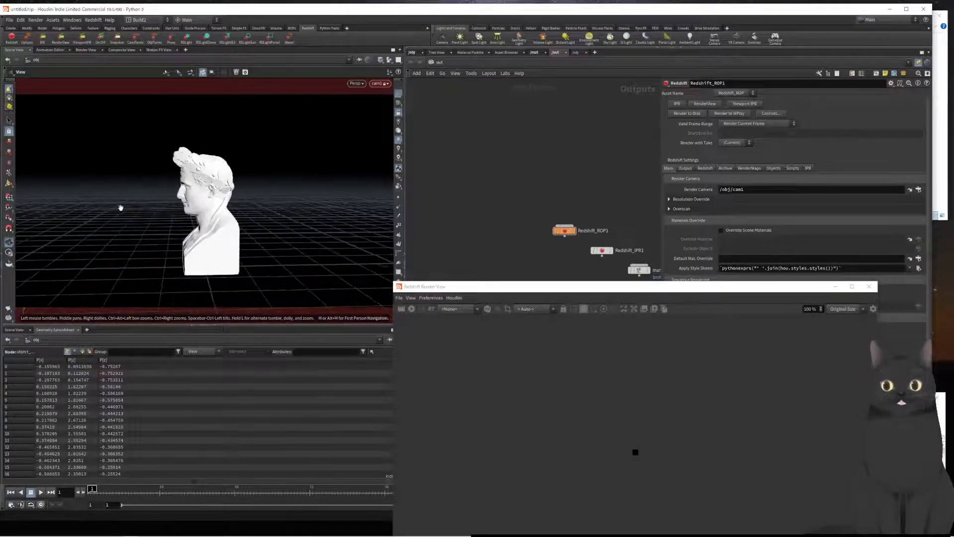
pyautogui.scroll(1, 223, 232)
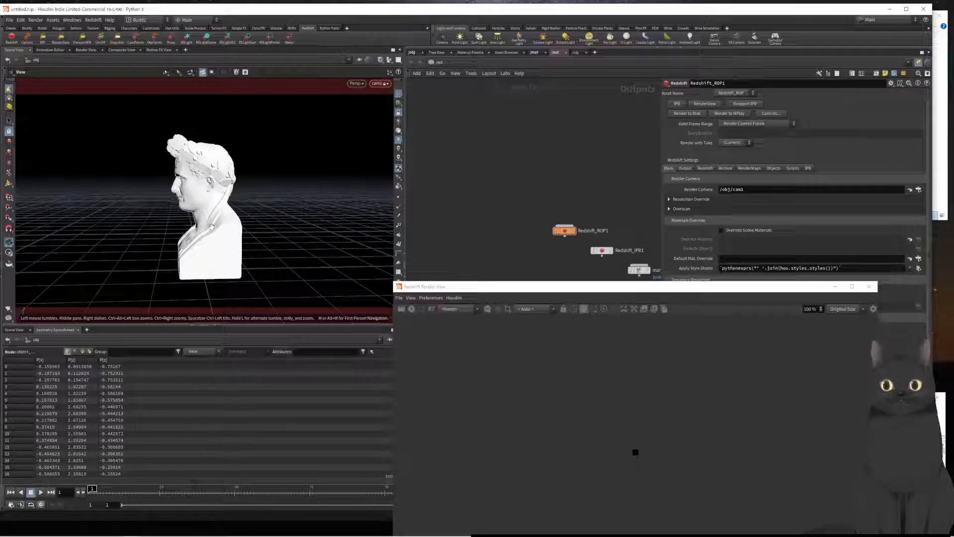
pyautogui.scroll(1, 211, 227)
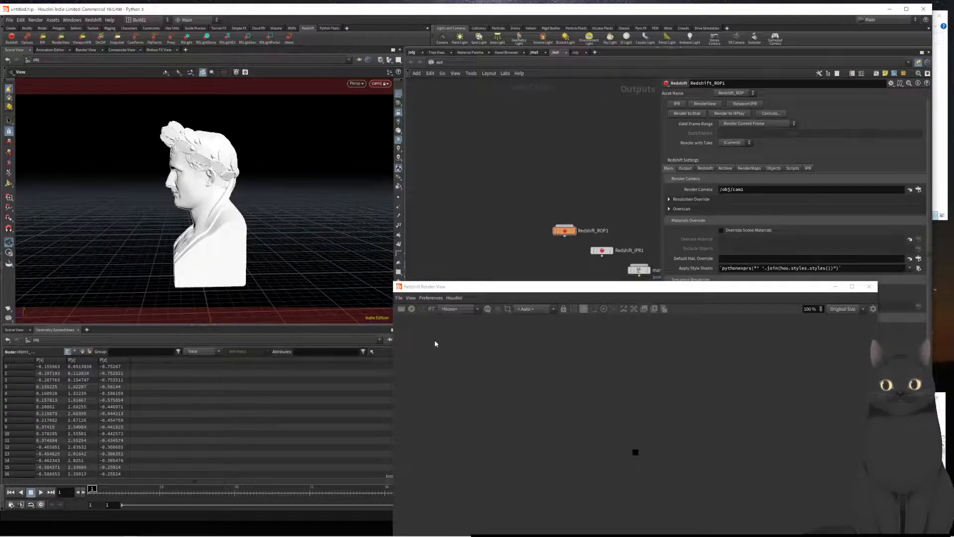
# Start a live render of the cam1 profile view in the Redshift Render View and move its window below the viewport
pyautogui.click(413, 310)
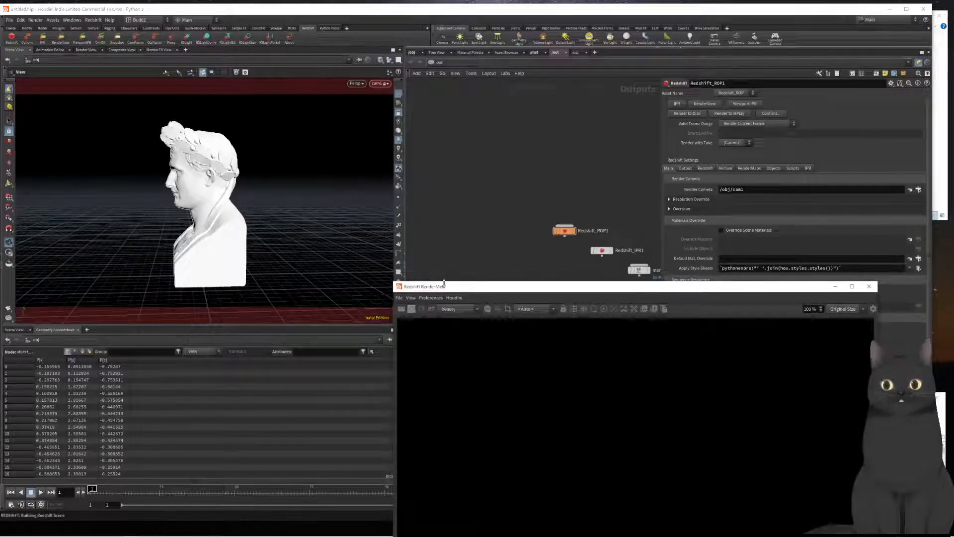
pyautogui.moveTo(446, 288); pyautogui.dragTo(315, 143)
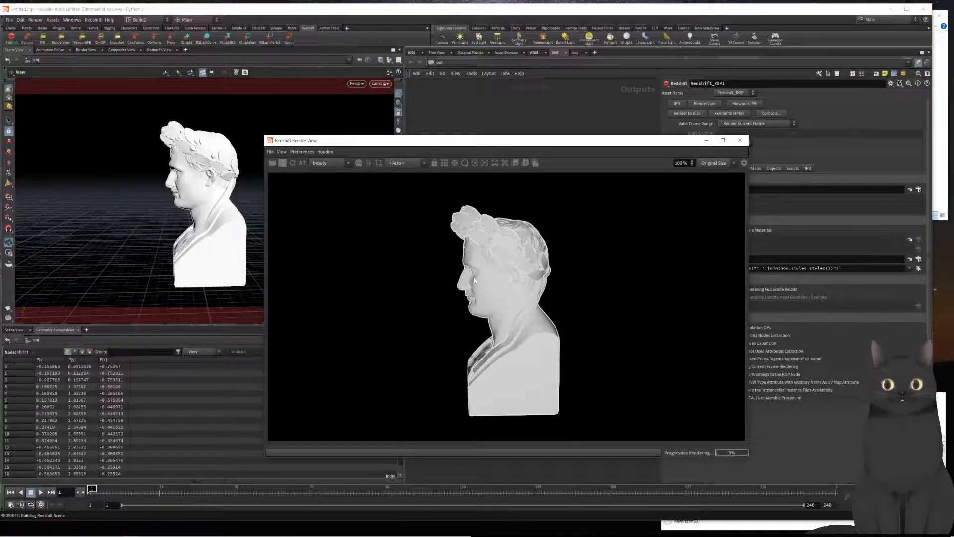
pyautogui.moveTo(458, 143); pyautogui.dragTo(292, 285)
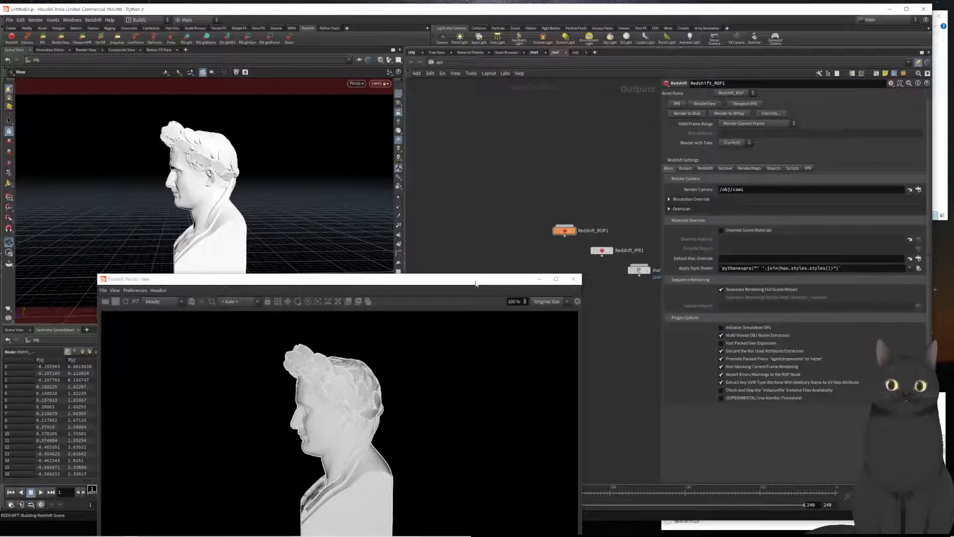
pyautogui.moveTo(477, 283); pyautogui.dragTo(417, 333)
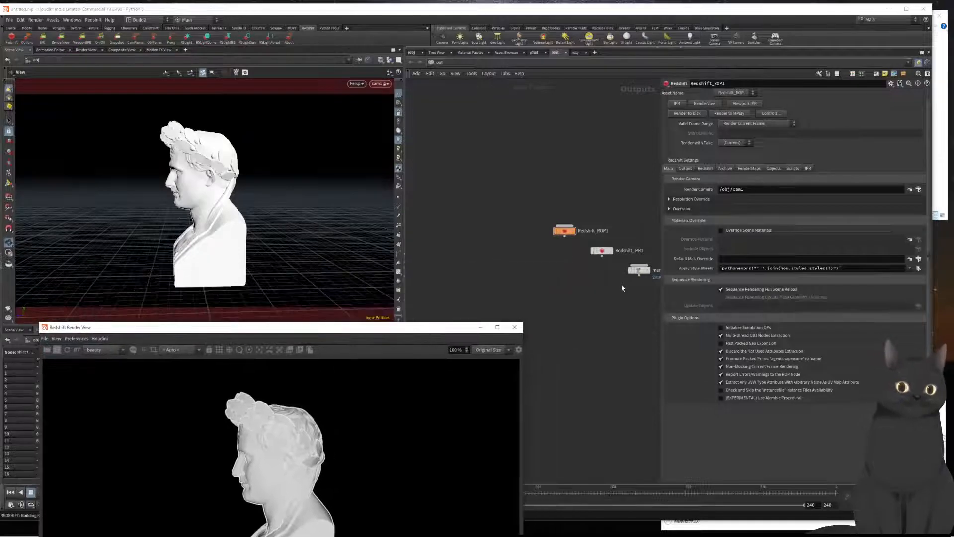
# Open redshift_vopnet1 inside matnet1 and set Material1's diffuse color to dark red (0.5, 0, 0)
pyautogui.click(534, 52)
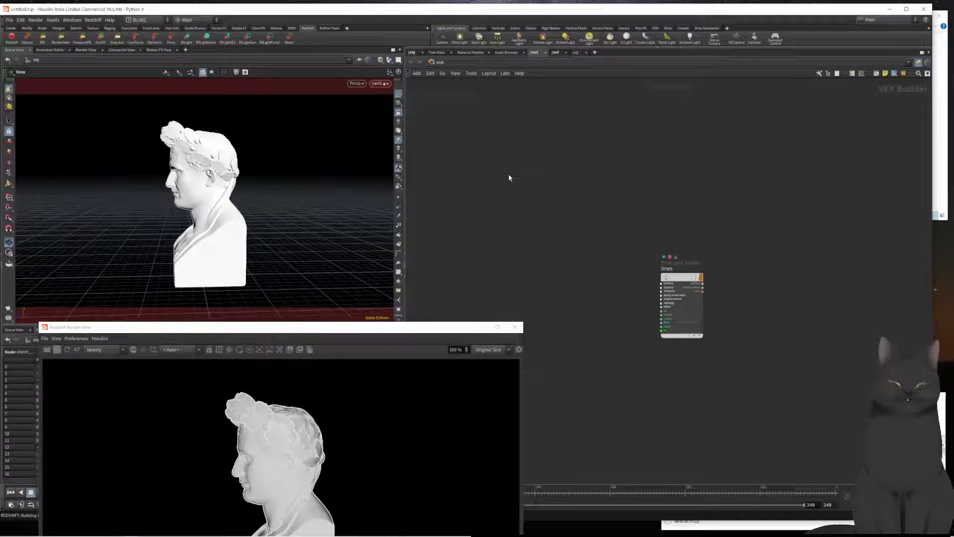
pyautogui.click(411, 53)
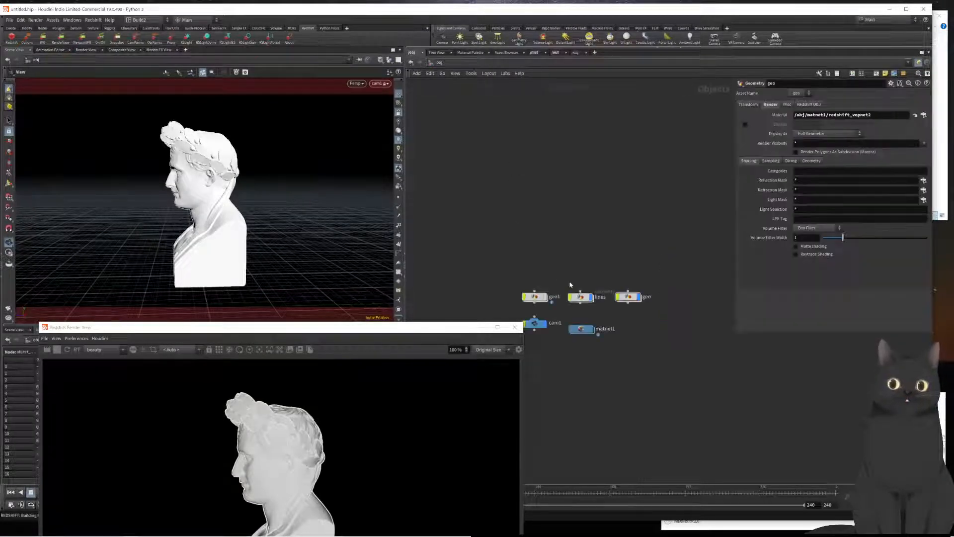
pyautogui.doubleClick(591, 329)
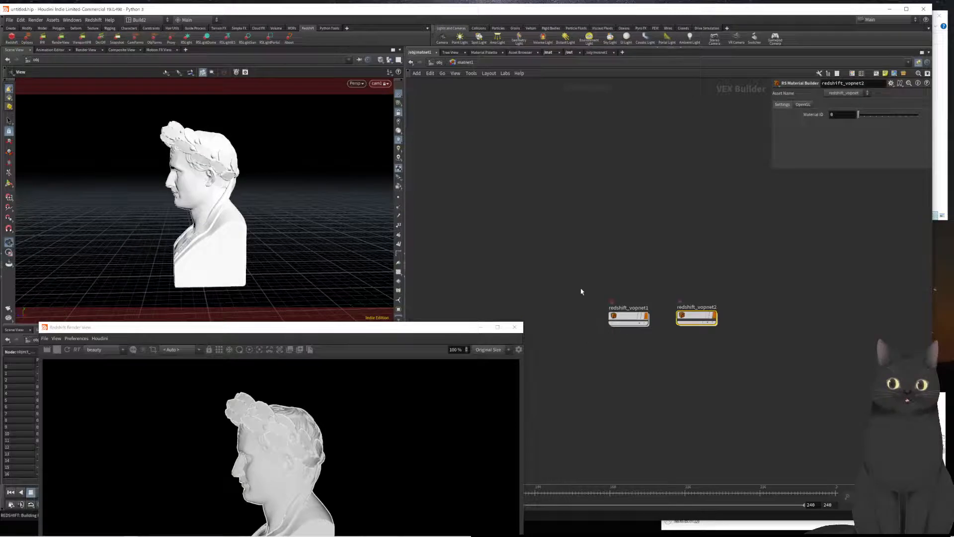
pyautogui.click(628, 318)
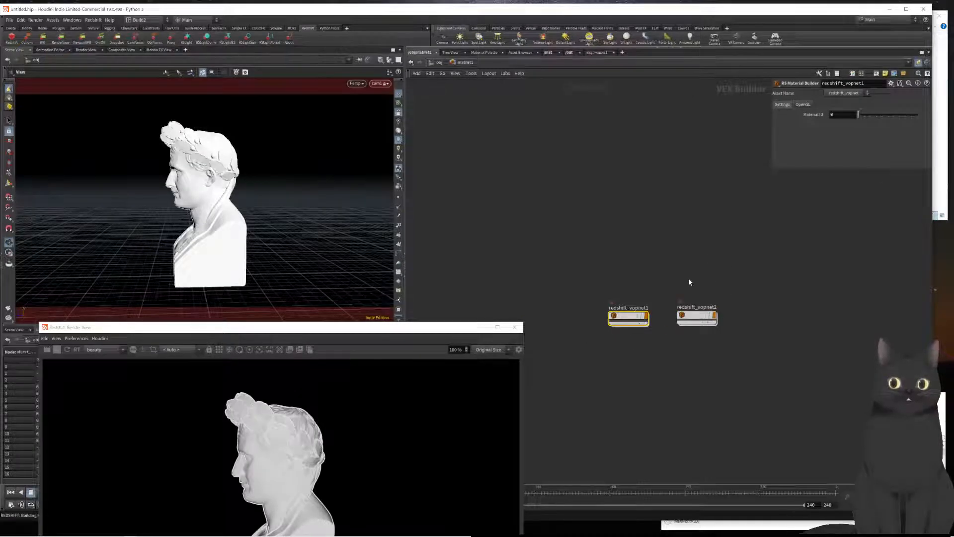
pyautogui.doubleClick(625, 319)
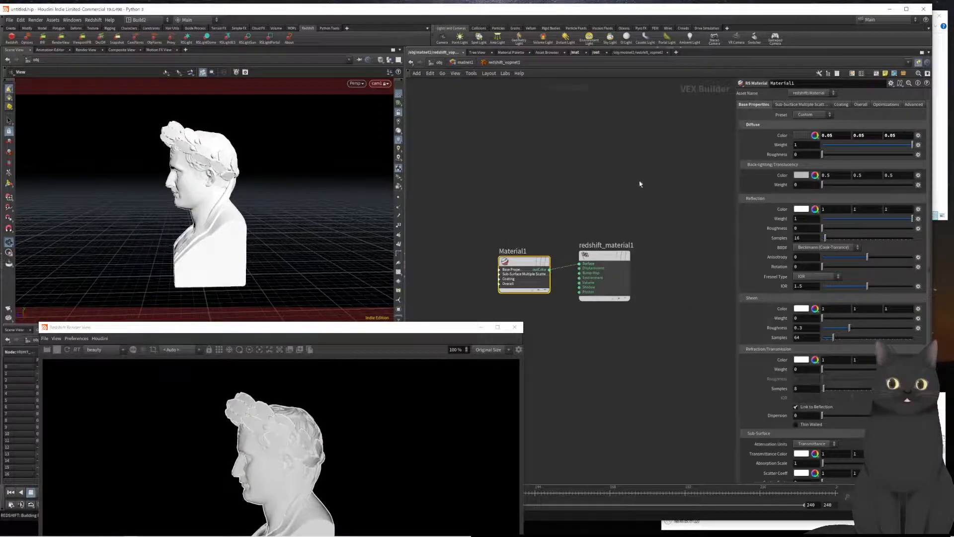
pyautogui.click(801, 135)
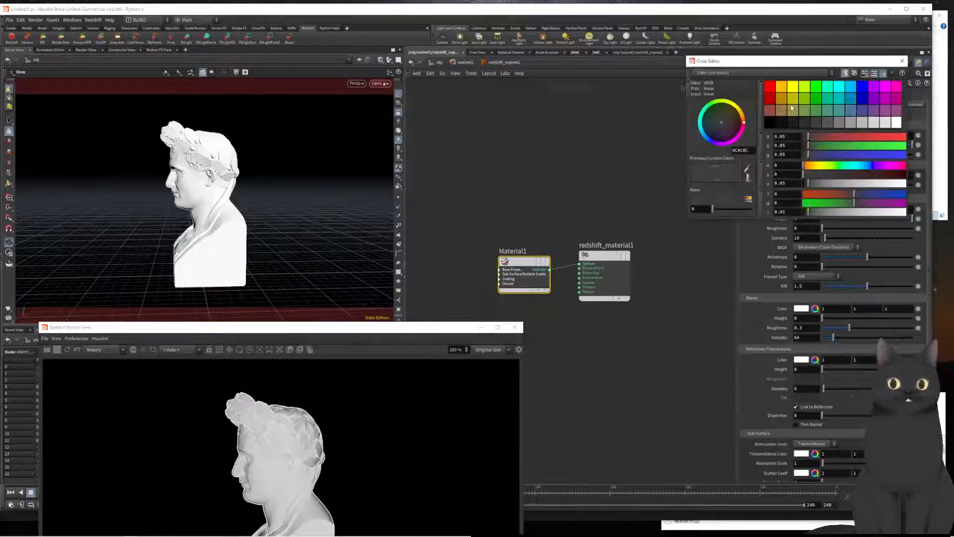
pyautogui.click(770, 101)
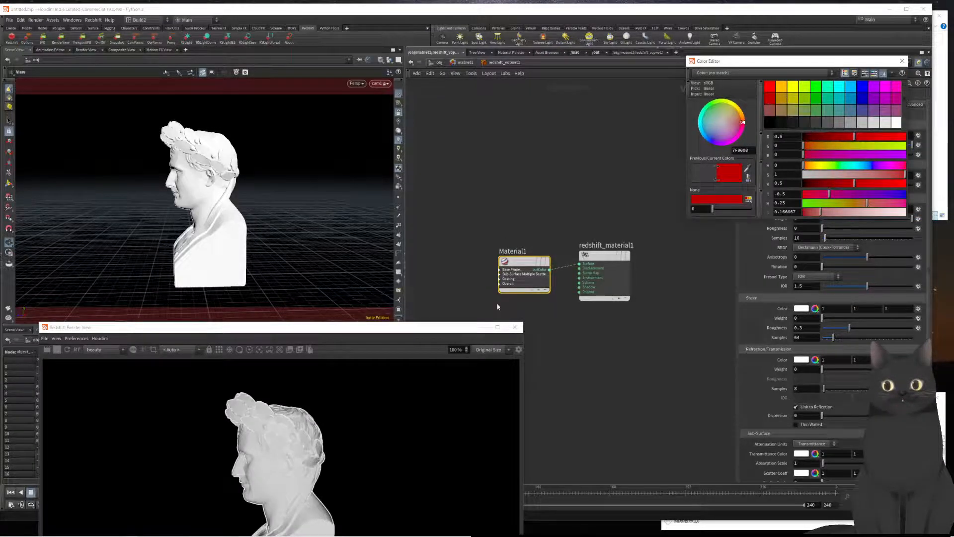
# Check the bust in the Redshift render, closing the color editor and the render view window
pyautogui.moveTo(443, 331); pyautogui.dragTo(461, 324)
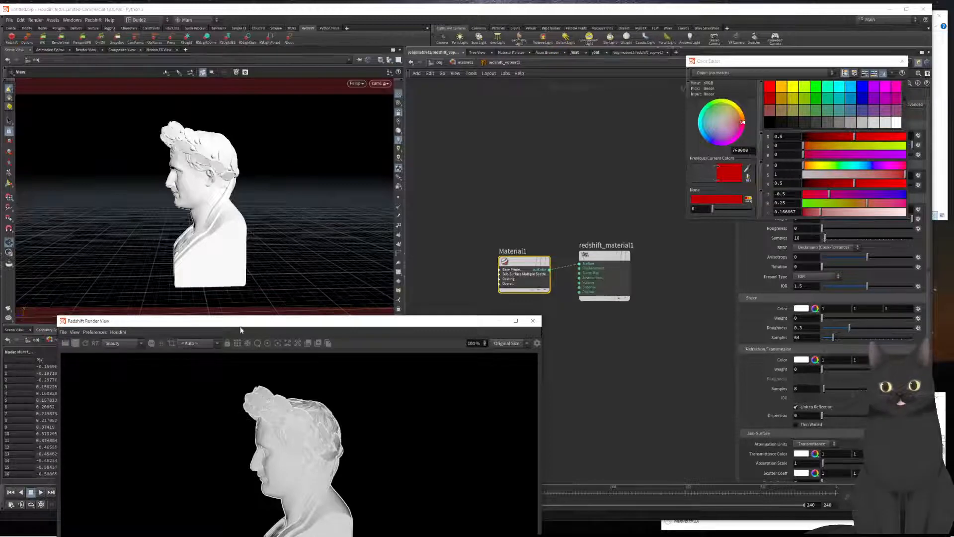
pyautogui.moveTo(241, 329); pyautogui.dragTo(232, 259)
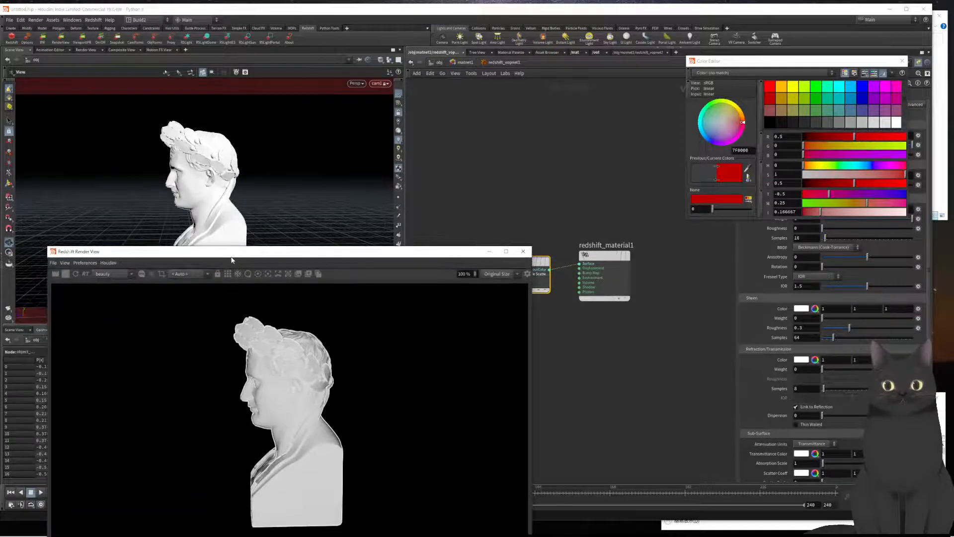
pyautogui.click(903, 62)
pyautogui.moveTo(408, 256); pyautogui.dragTo(483, 302)
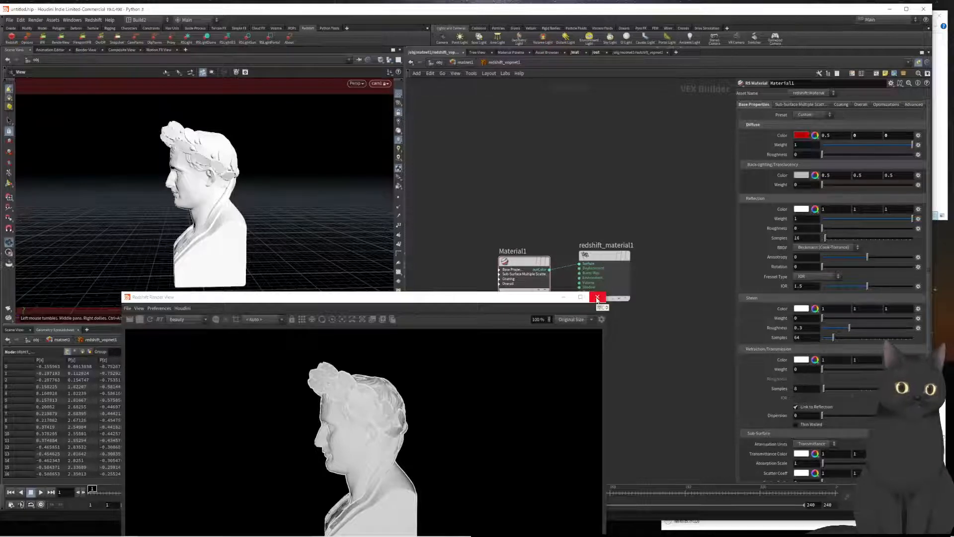
pyautogui.moveTo(444, 302); pyautogui.dragTo(411, 339)
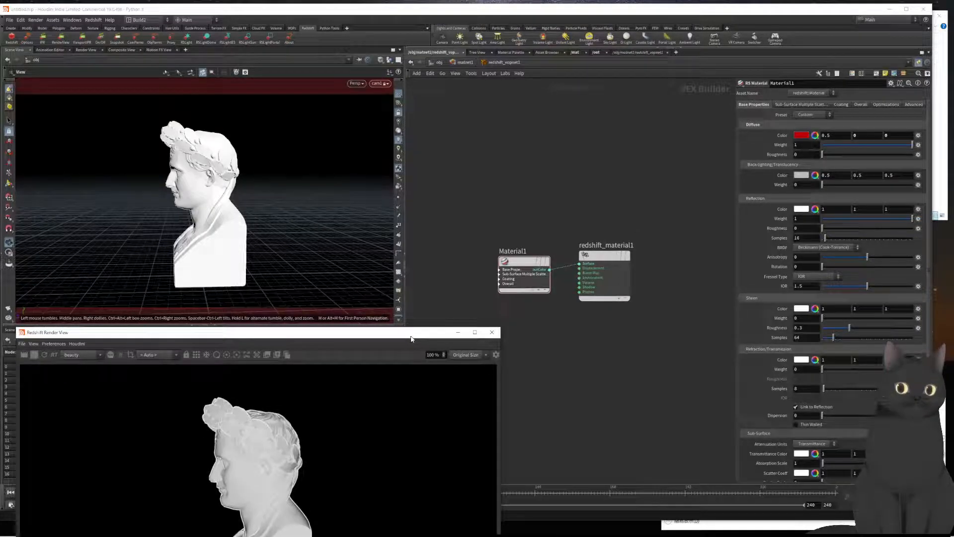
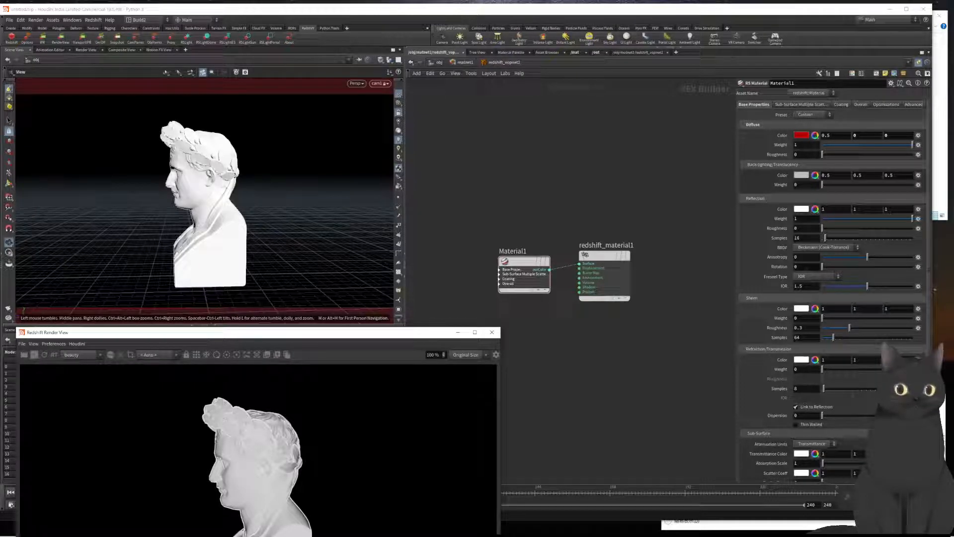
pyautogui.click(492, 332)
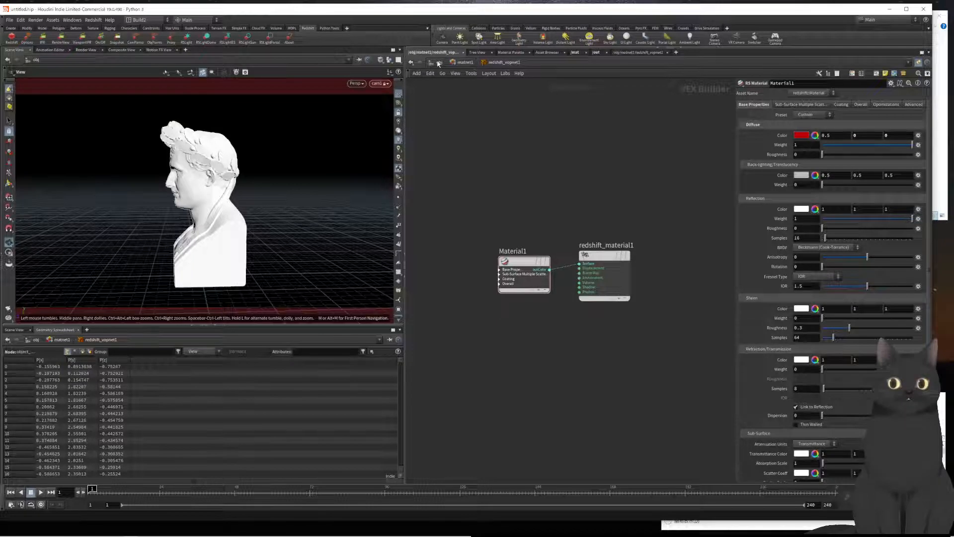
# Open the lines geometry network from the object level and examine its node chain down to OUT_LINES
pyautogui.click(439, 63)
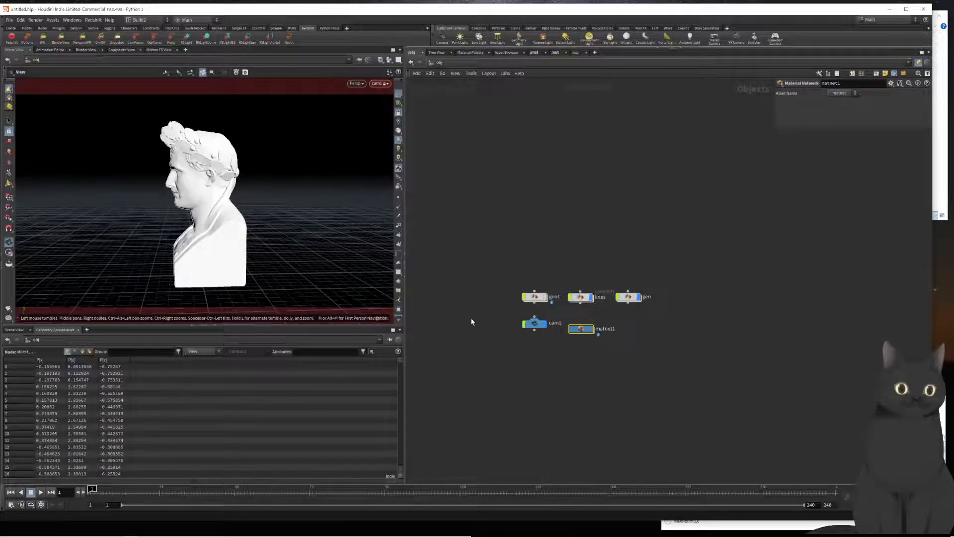
pyautogui.scroll(2, 565, 370)
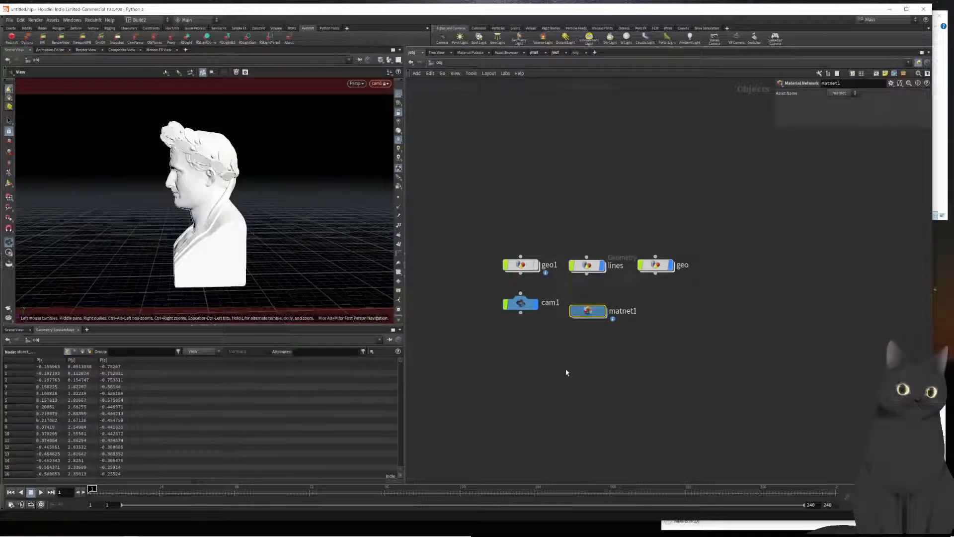
pyautogui.doubleClick(587, 265)
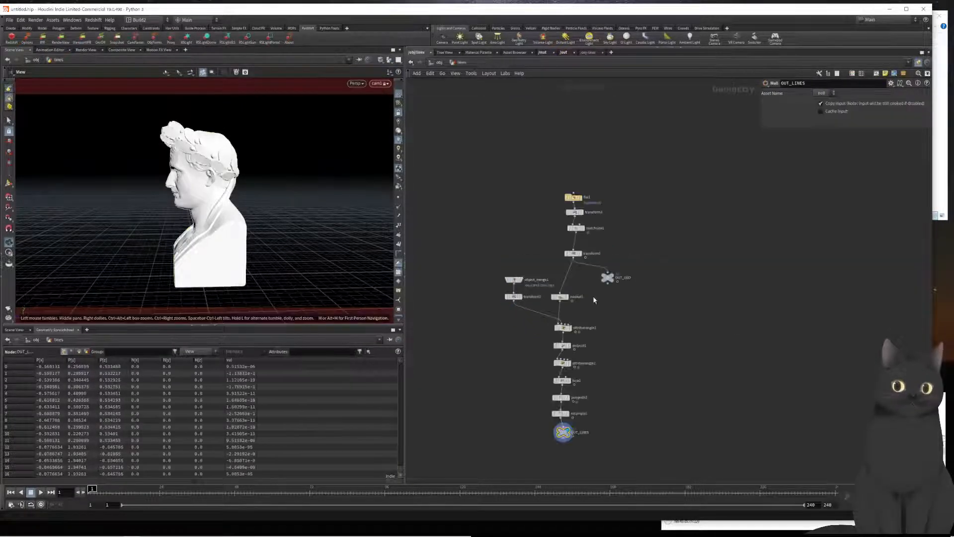
pyautogui.scroll(1, 641, 345)
pyautogui.moveTo(641, 345); pyautogui.dragTo(675, 324, button='middle')
pyautogui.scroll(1, 599, 349)
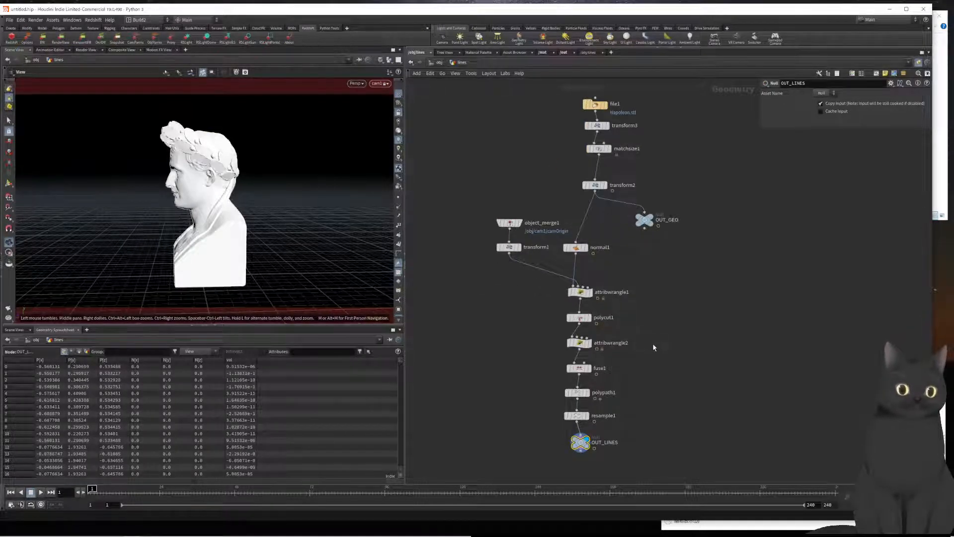
pyautogui.moveTo(669, 367); pyautogui.dragTo(657, 333, button='middle')
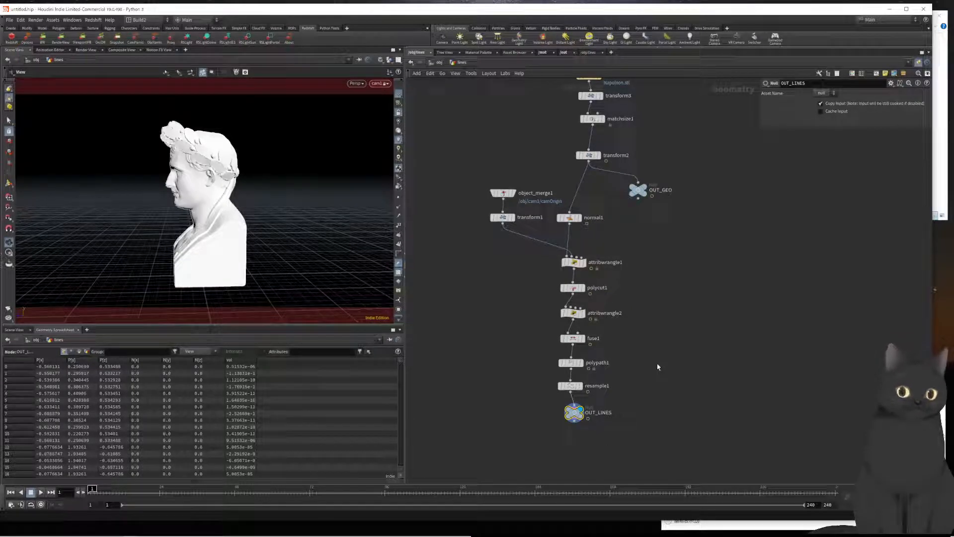
pyautogui.scroll(5, 621, 383)
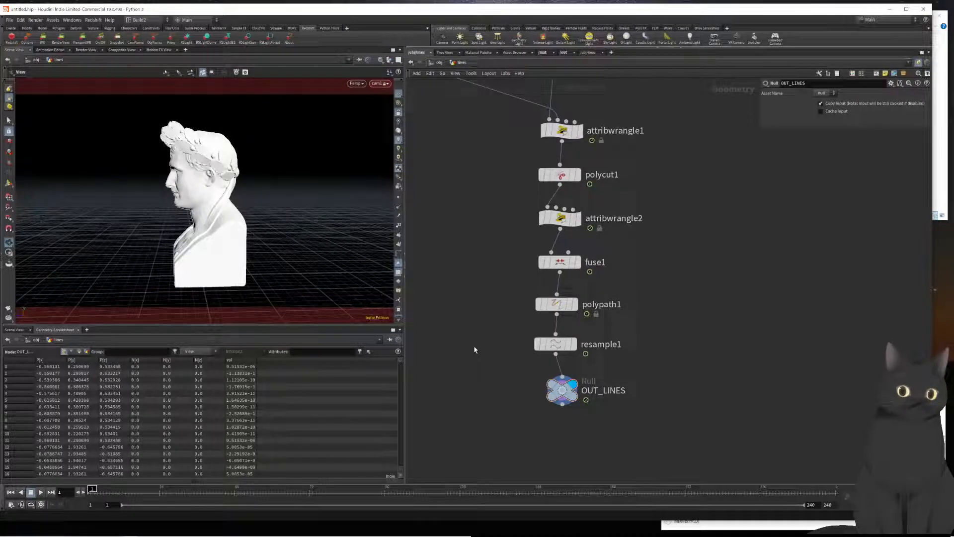
# Hide the geo object at the object level so only the outlines display, and reopen the lines network
pyautogui.press('u')
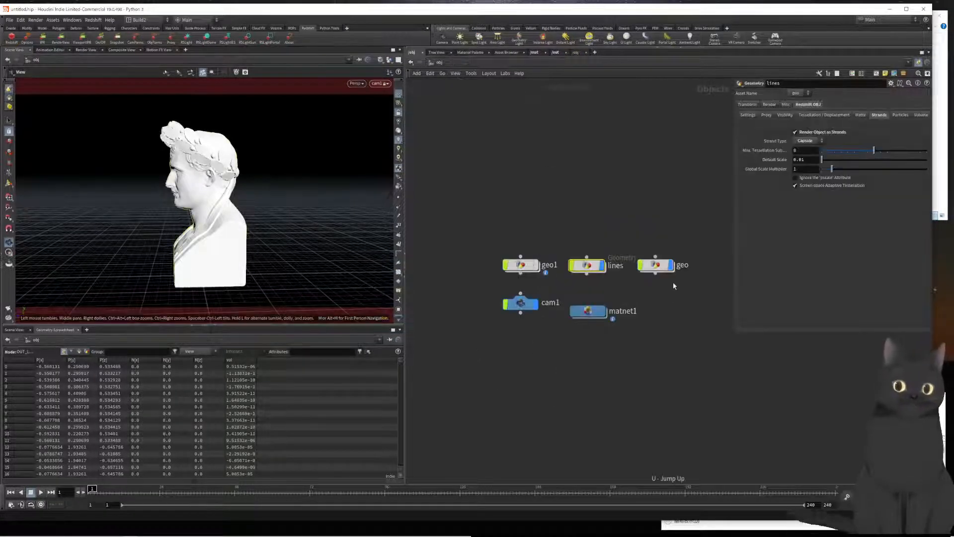
pyautogui.click(670, 266)
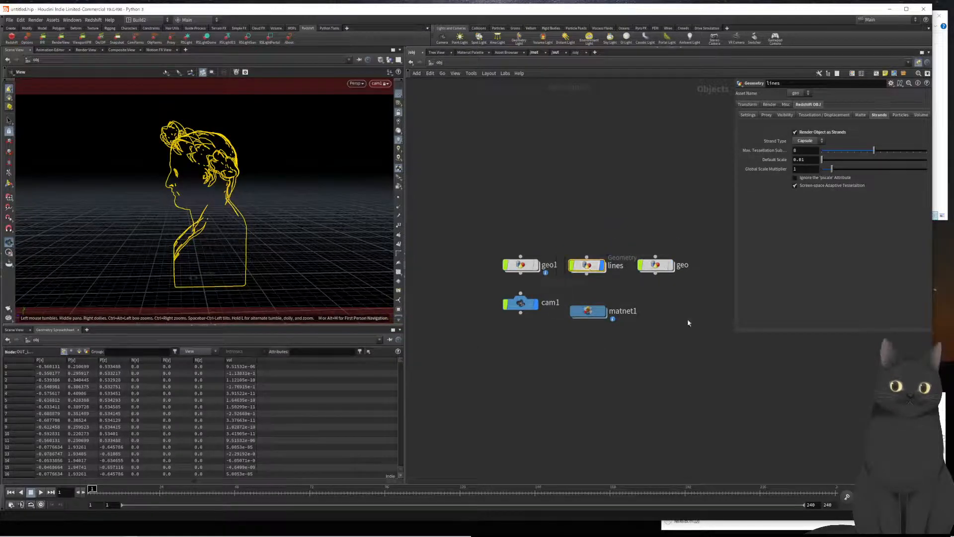
pyautogui.doubleClick(599, 267)
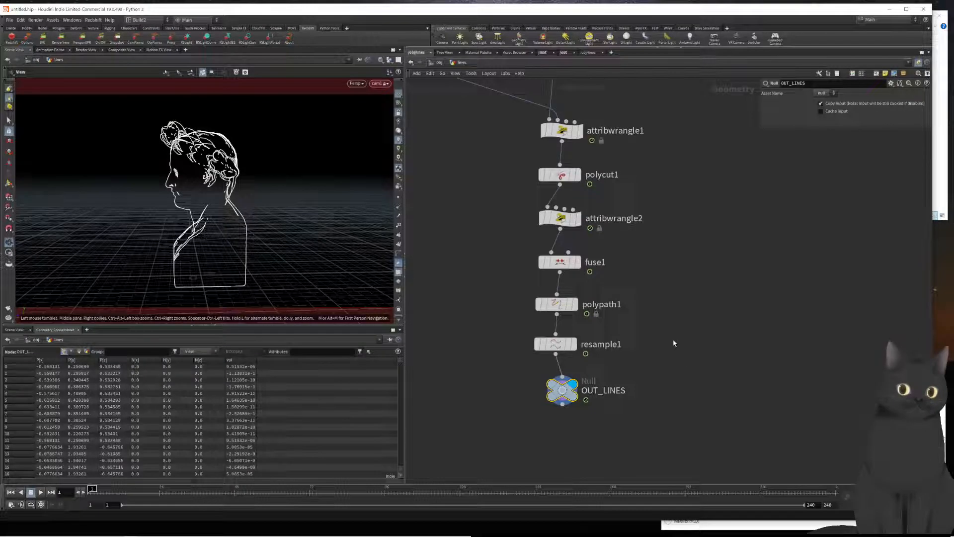
# Branch an Extract Centroid node off transform2's output, placing it beside attribwrangle1 in the lines network
pyautogui.moveTo(674, 324); pyautogui.dragTo(680, 376, button='middle')
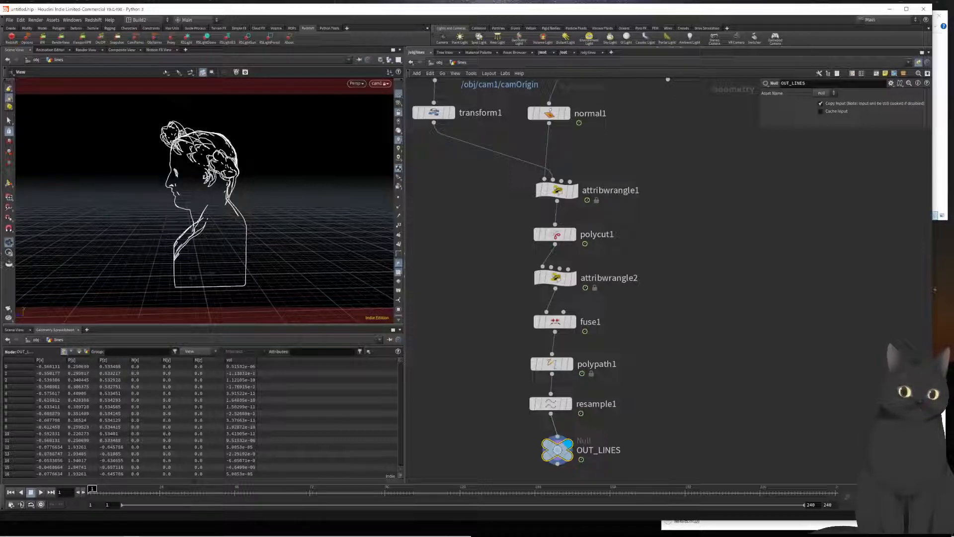
pyautogui.moveTo(673, 145); pyautogui.dragTo(735, 280, button='middle')
pyautogui.scroll(-1, 735, 279)
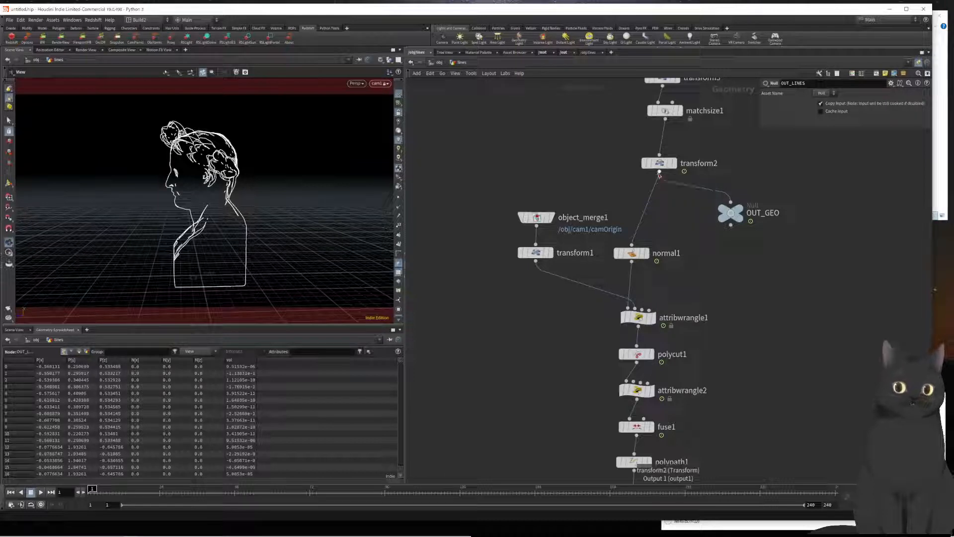
pyautogui.moveTo(657, 177); pyautogui.dragTo(573, 326)
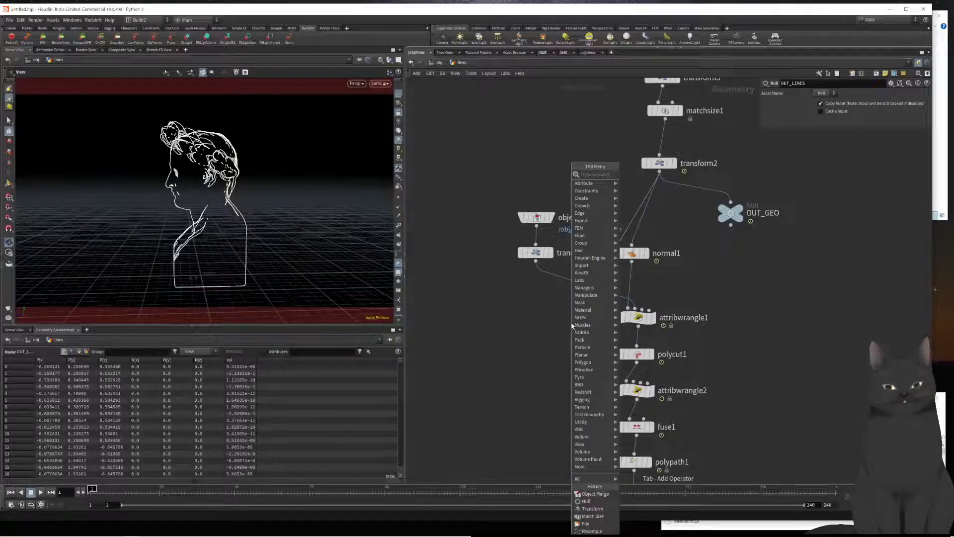
pyautogui.write('extrac')
pyautogui.press('Return')
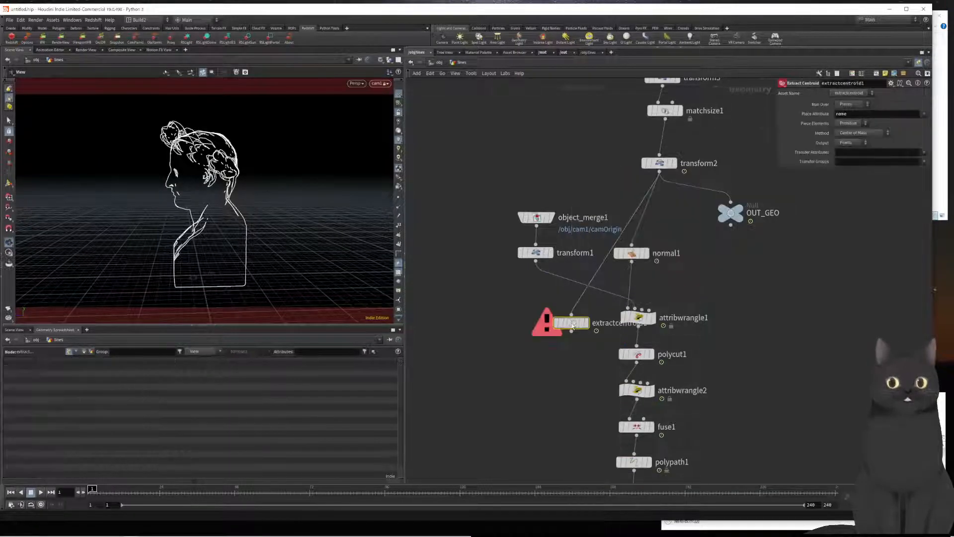
# Set the Extract Centroid node to run over Detail, and display it in the viewport
pyautogui.moveTo(572, 326); pyautogui.dragTo(560, 329)
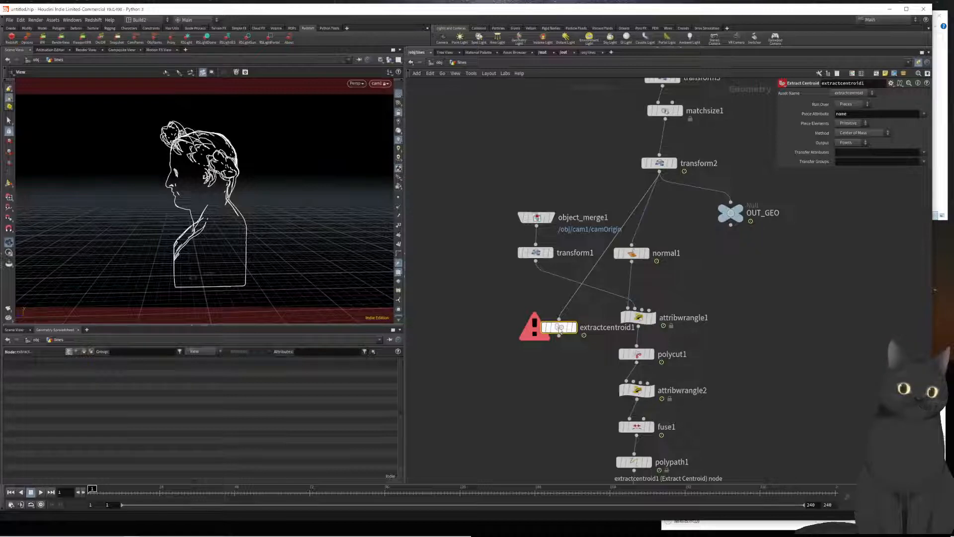
pyautogui.moveTo(560, 329)
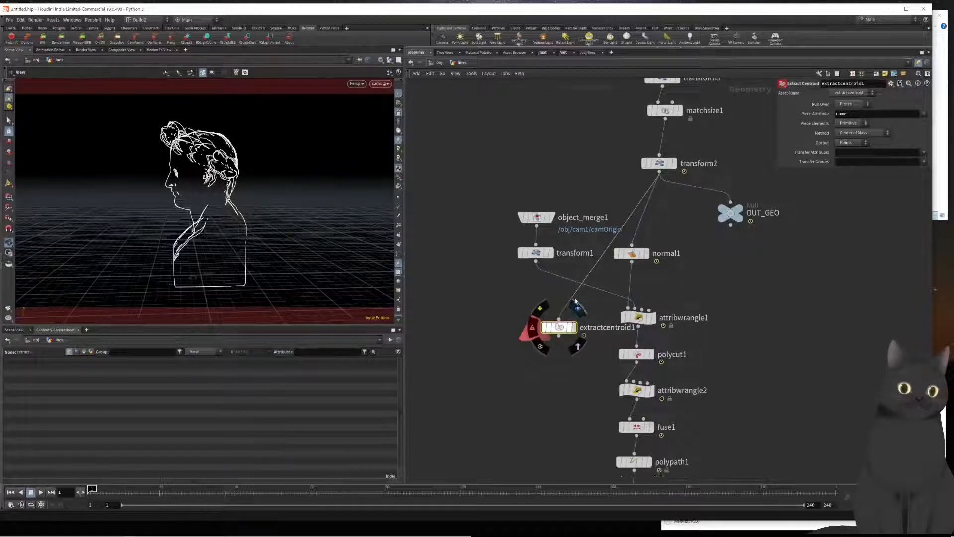
pyautogui.click(854, 104)
pyautogui.click(841, 131)
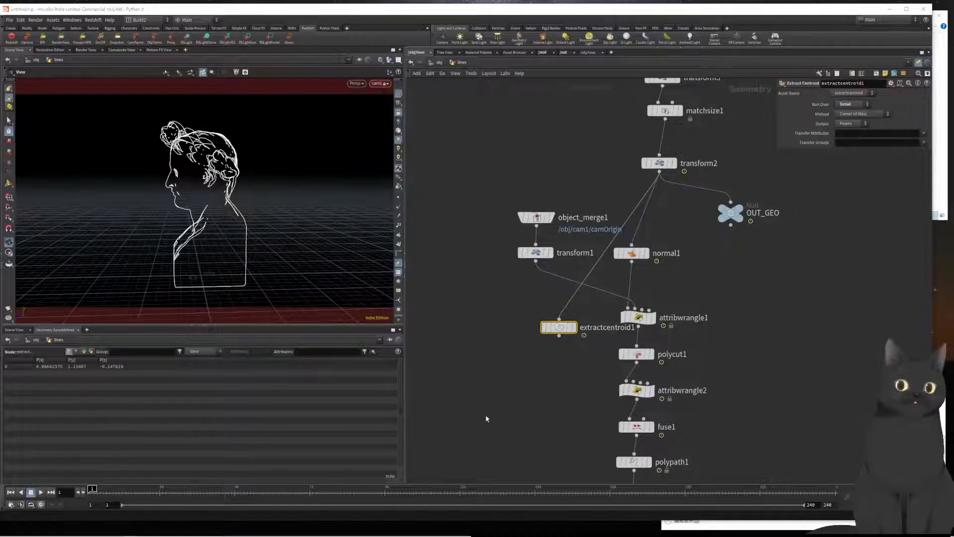
pyautogui.moveTo(487, 418); pyautogui.dragTo(560, 400, button='middle')
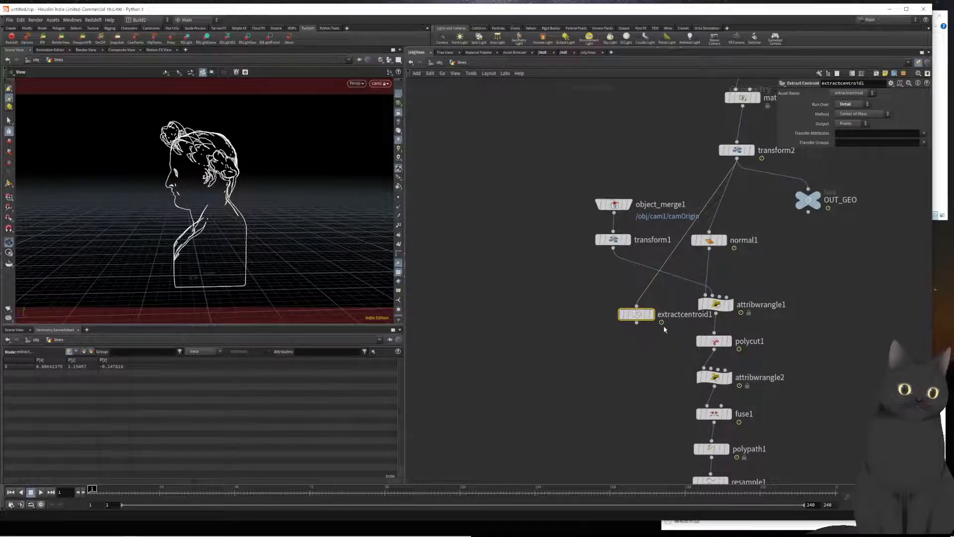
pyautogui.click(651, 314)
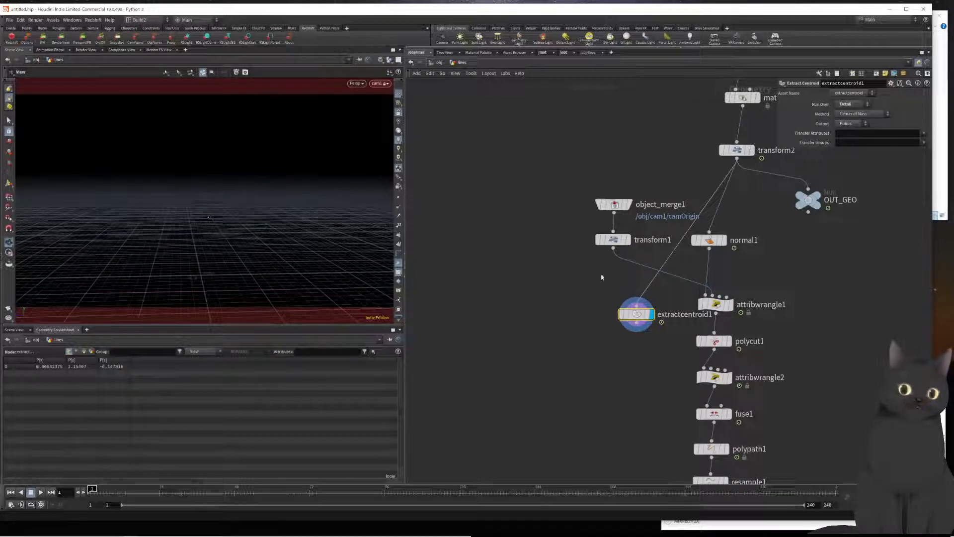
# Move object_merge1 away from transform1 and combine it with extractcentroid1 in a new Merge node below them
pyautogui.moveTo(605, 209); pyautogui.dragTo(573, 355)
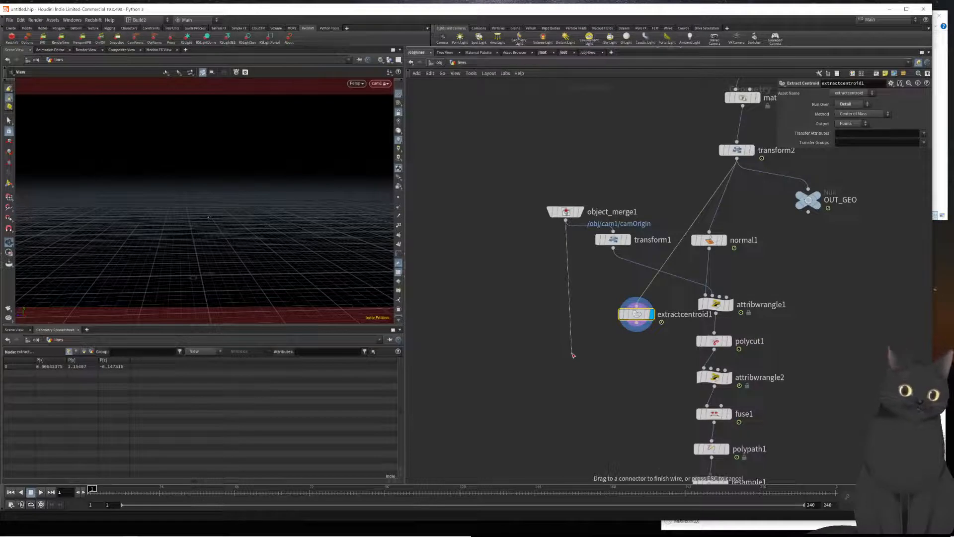
pyautogui.press('Escape')
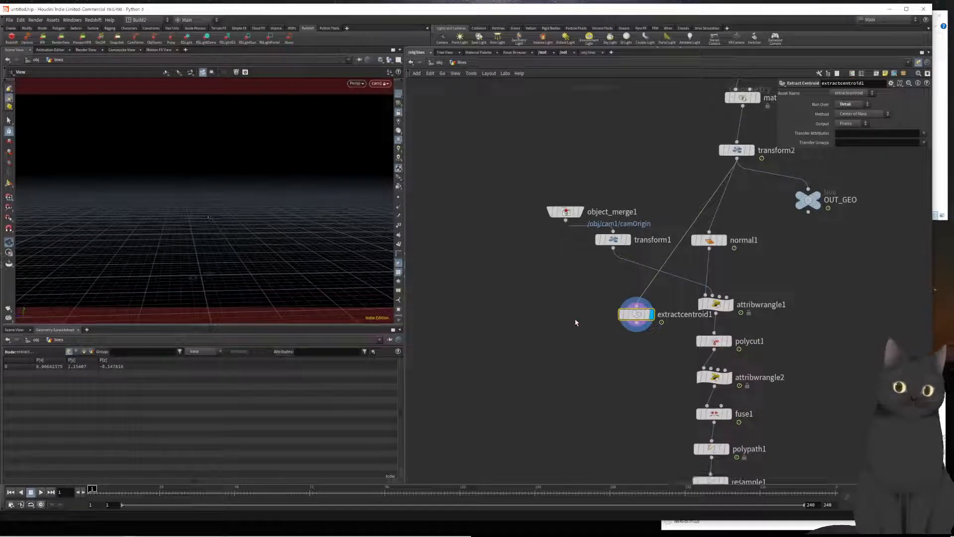
pyautogui.click(564, 218)
pyautogui.keyDown('shift'); pyautogui.click(636, 315); pyautogui.keyUp('shift')
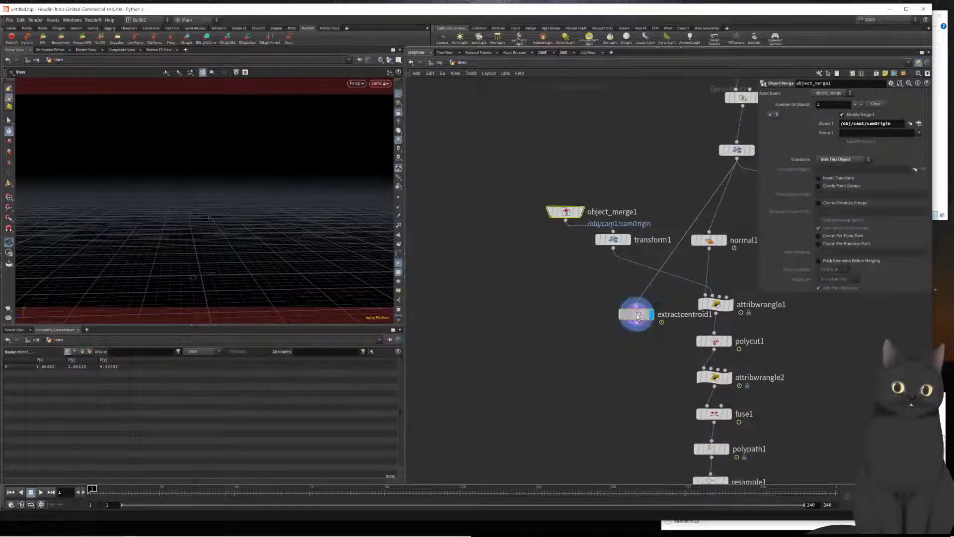
pyautogui.moveTo(567, 222); pyautogui.dragTo(574, 361)
pyautogui.press('alt')
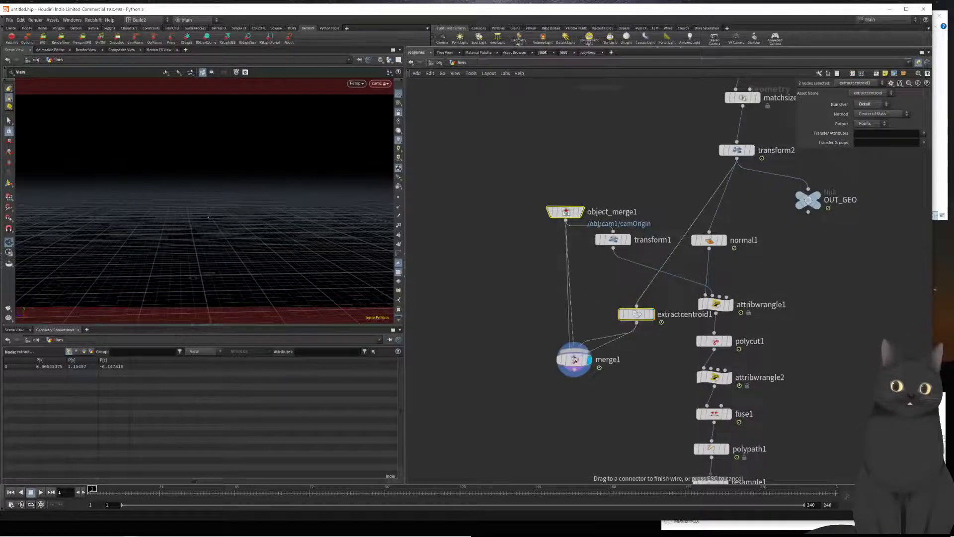
pyautogui.press('Escape')
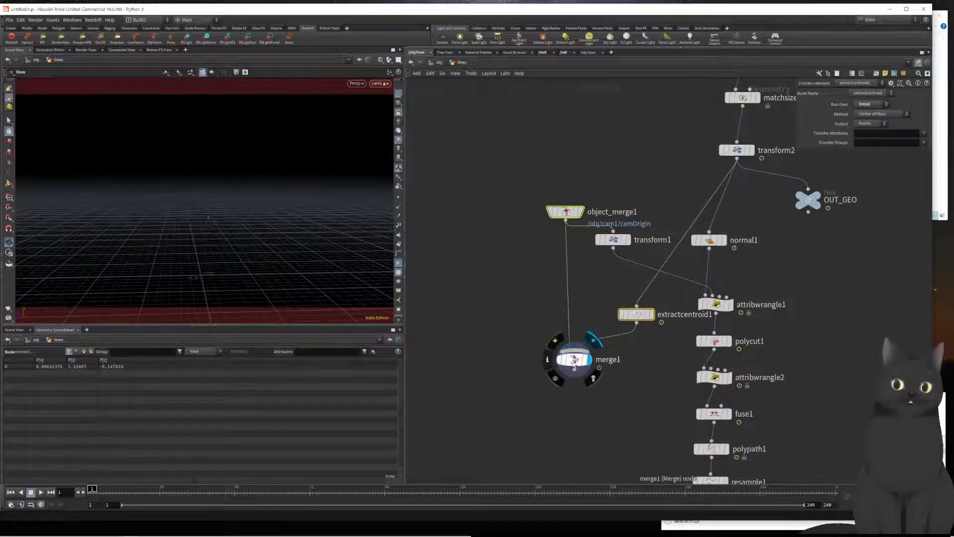
pyautogui.moveTo(574, 363); pyautogui.dragTo(591, 371)
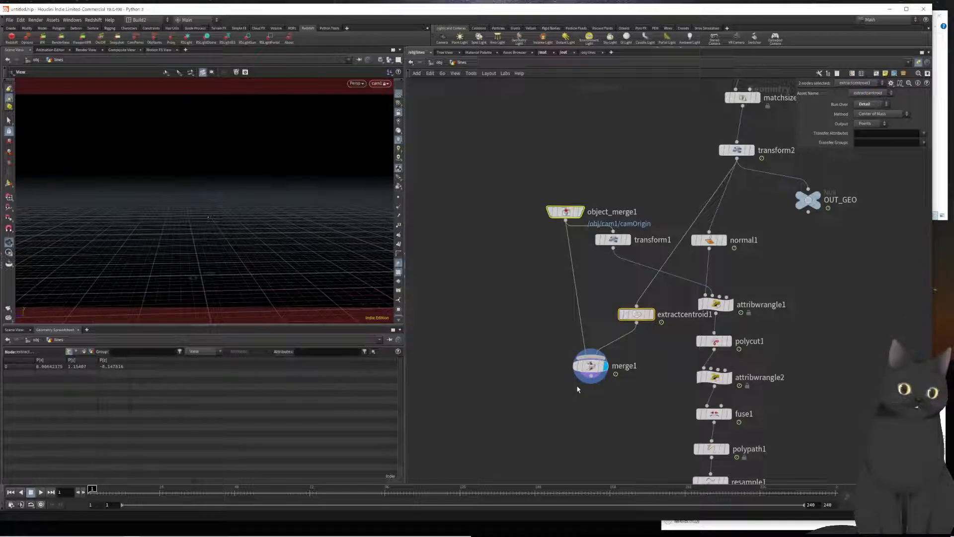
# Append a displayed Add node after merge1 and set its polygons to be built By Group from all points
pyautogui.moveTo(553, 398); pyautogui.dragTo(537, 339, button='middle')
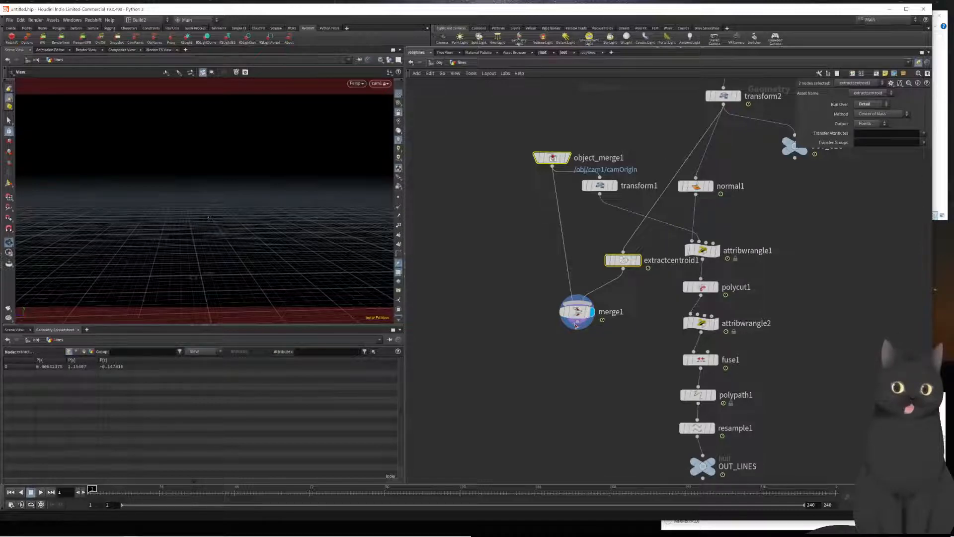
pyautogui.press('Tab')
pyautogui.write('add')
pyautogui.press('Return')
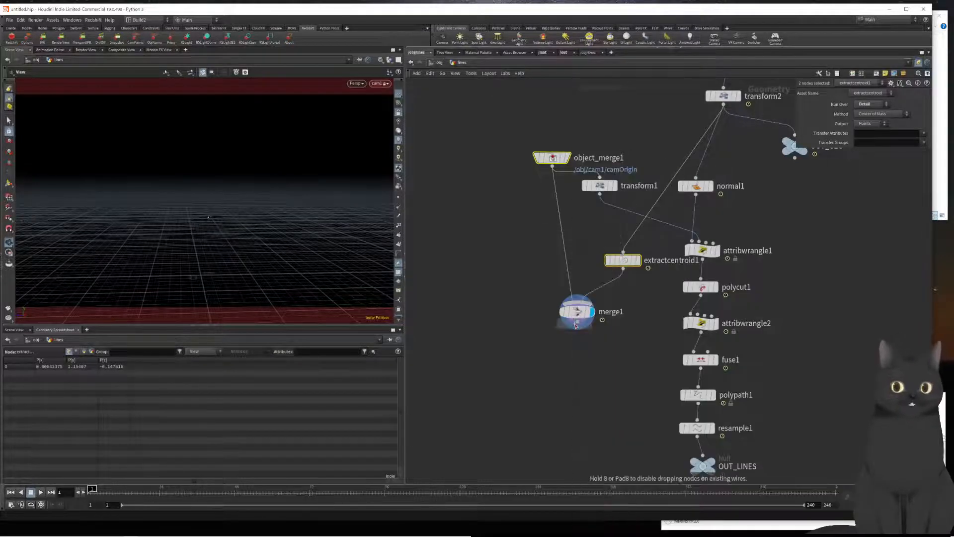
pyautogui.click(576, 325)
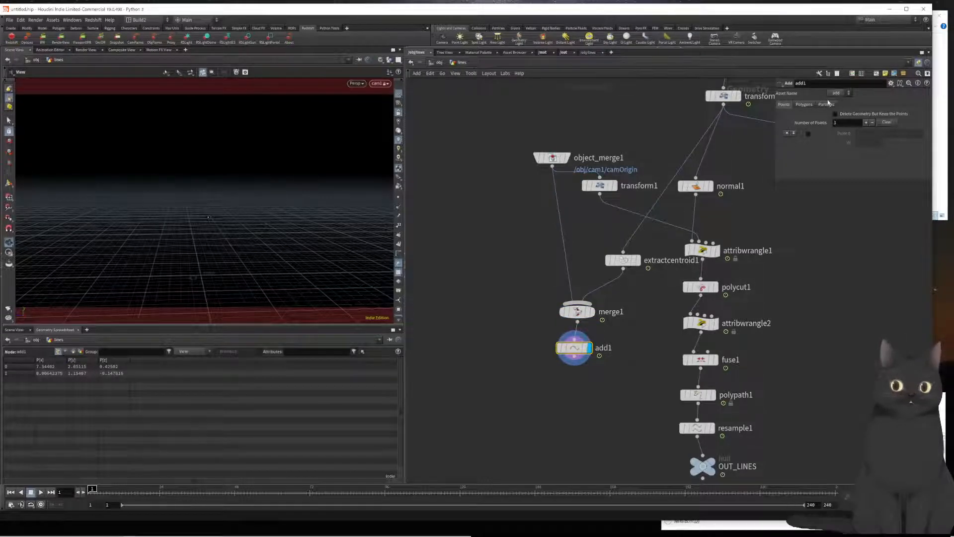
pyautogui.click(804, 105)
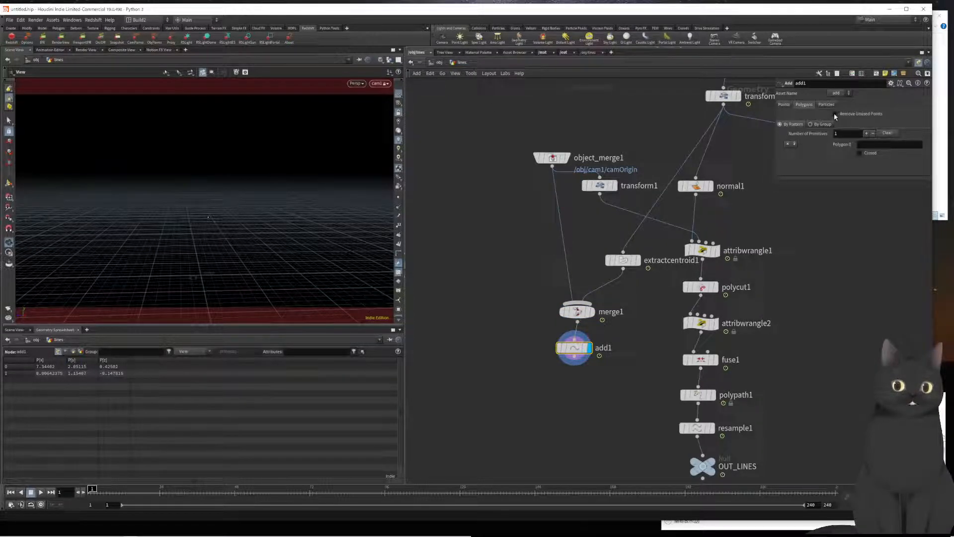
pyautogui.click(810, 125)
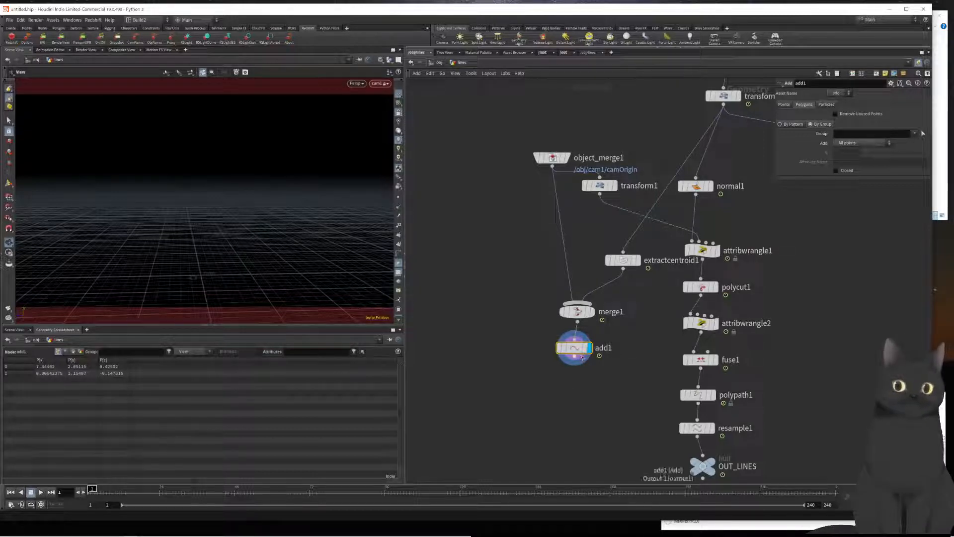
# Append a Measure node after add1, display it, and open its parameters
pyautogui.press('Tab')
pyautogui.write('measure')
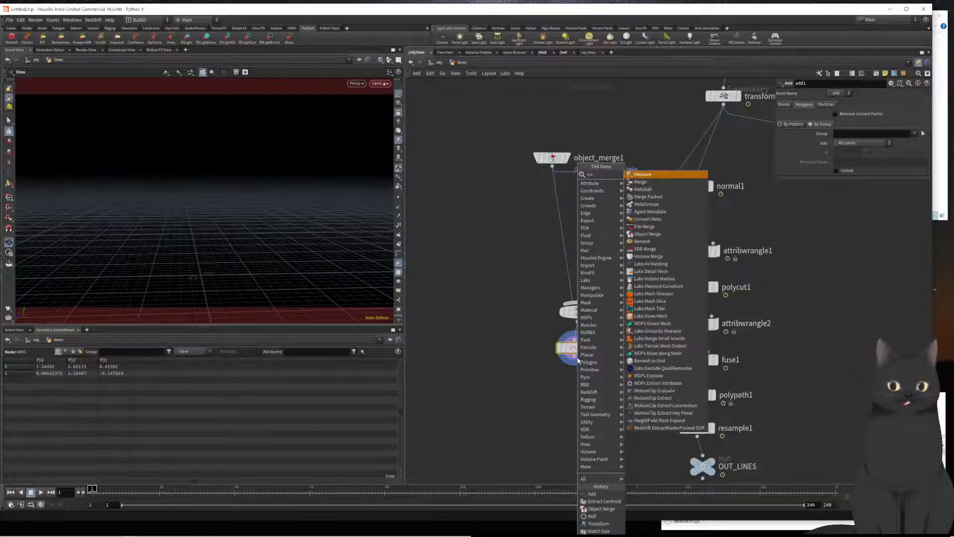
pyautogui.press('Return')
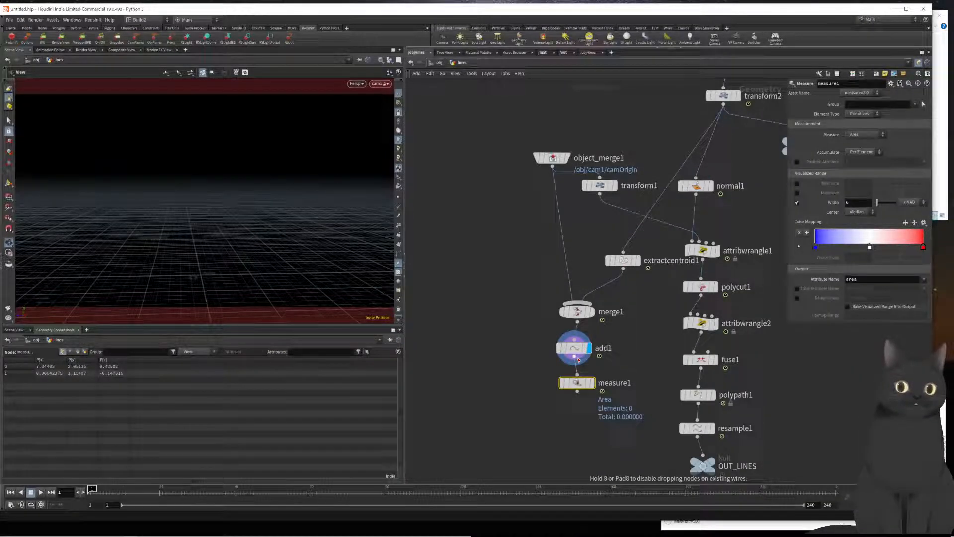
pyautogui.click(588, 349)
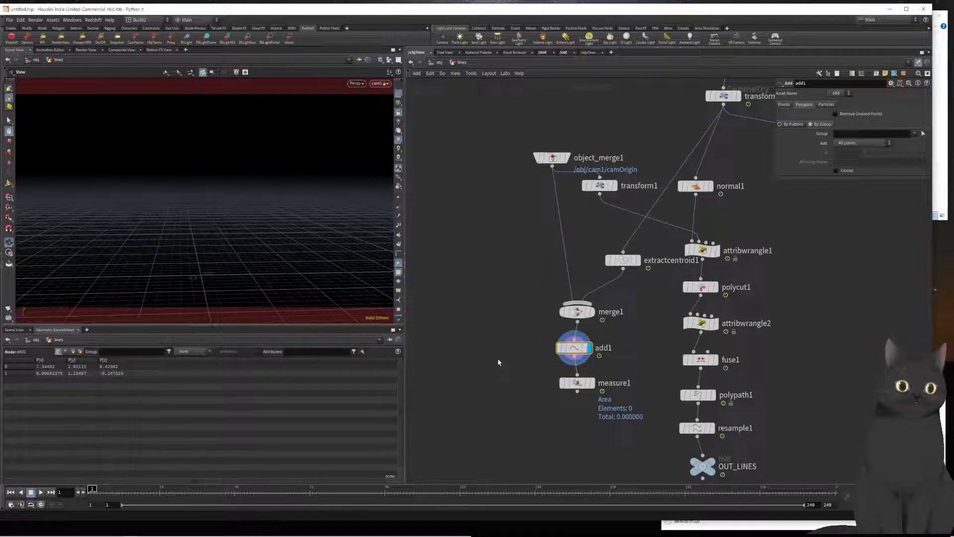
pyautogui.moveTo(572, 385)
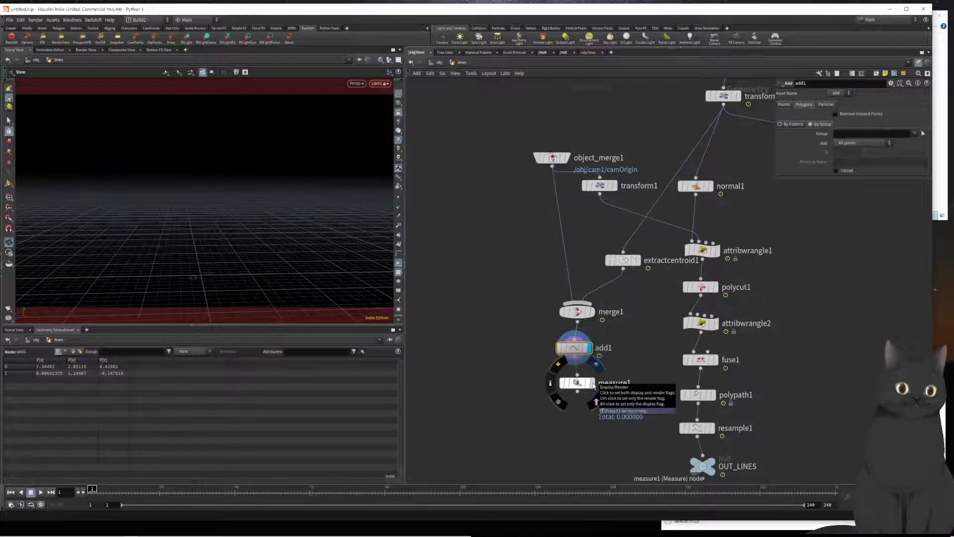
pyautogui.click(594, 386)
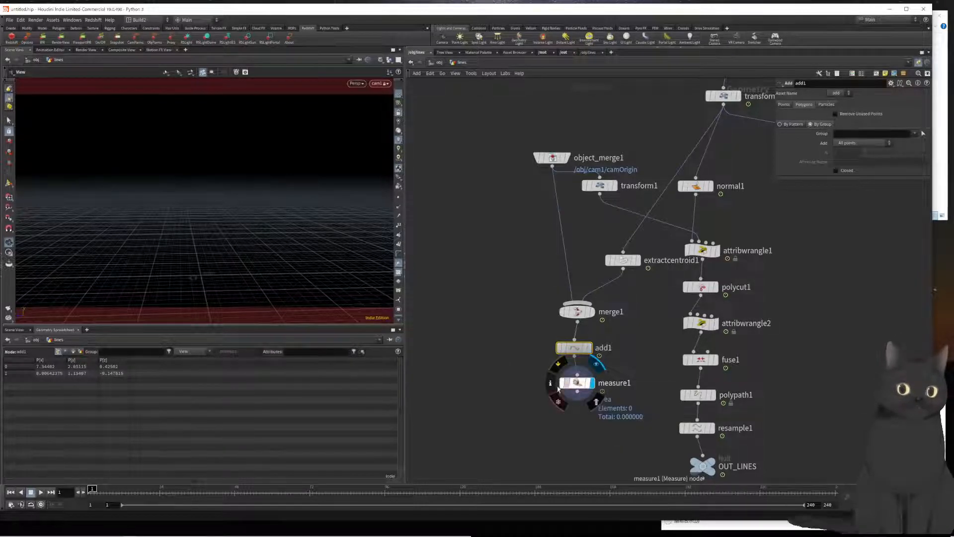
pyautogui.click(574, 383)
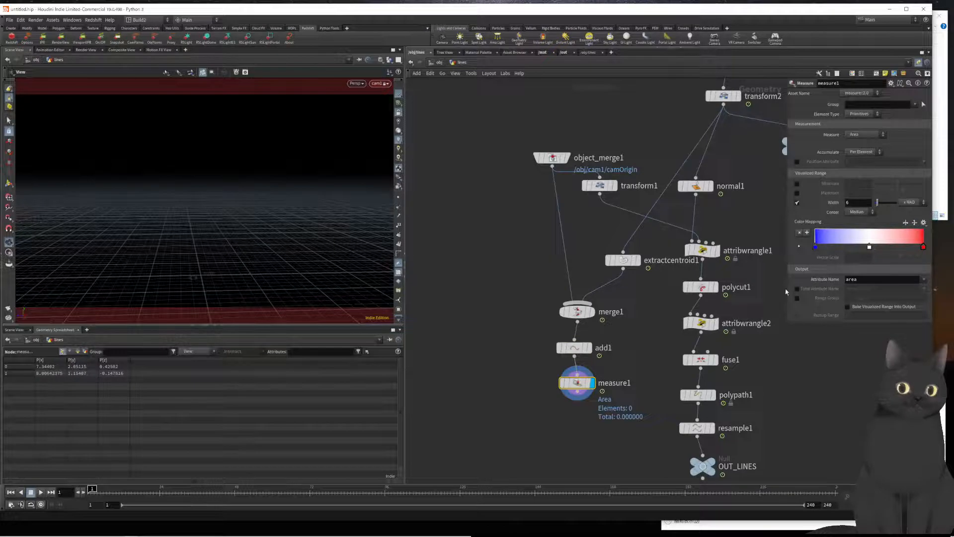
# Configure measure1 to measure Perimeter / Length, accumulated Throughout
pyautogui.click(859, 154)
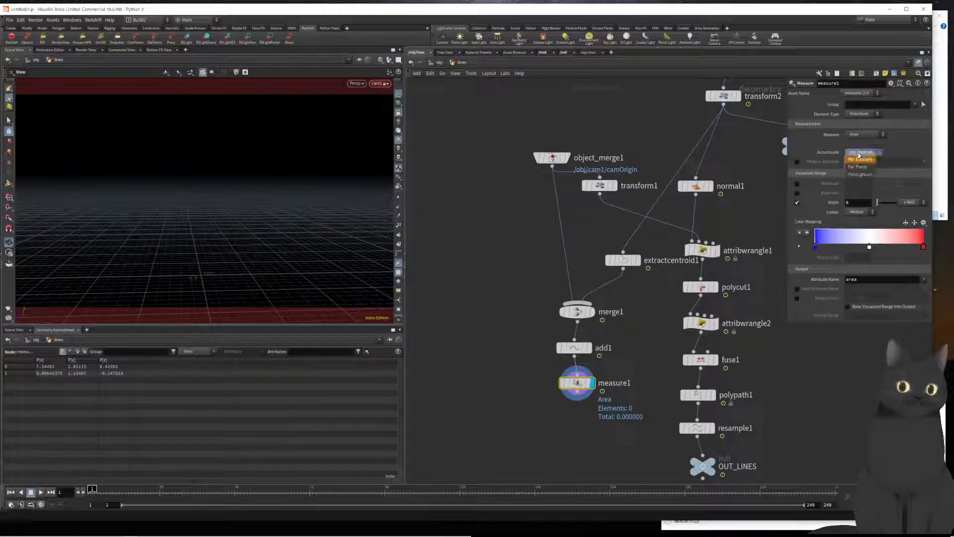
pyautogui.click(859, 154)
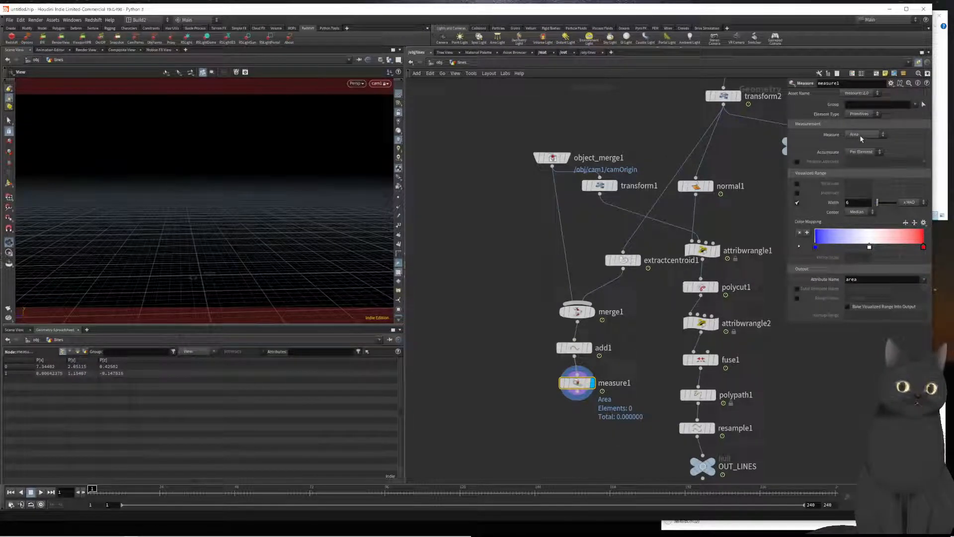
pyautogui.click(855, 137)
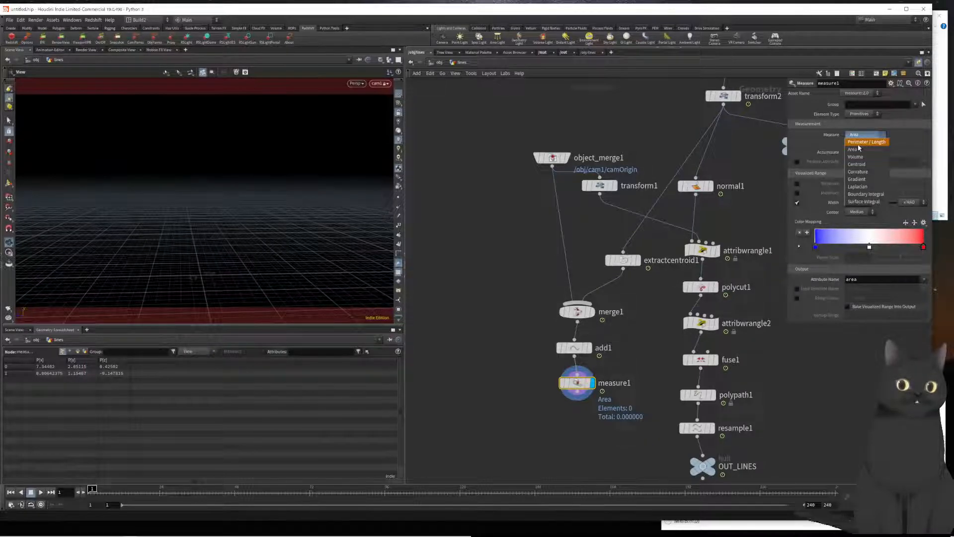
pyautogui.click(859, 143)
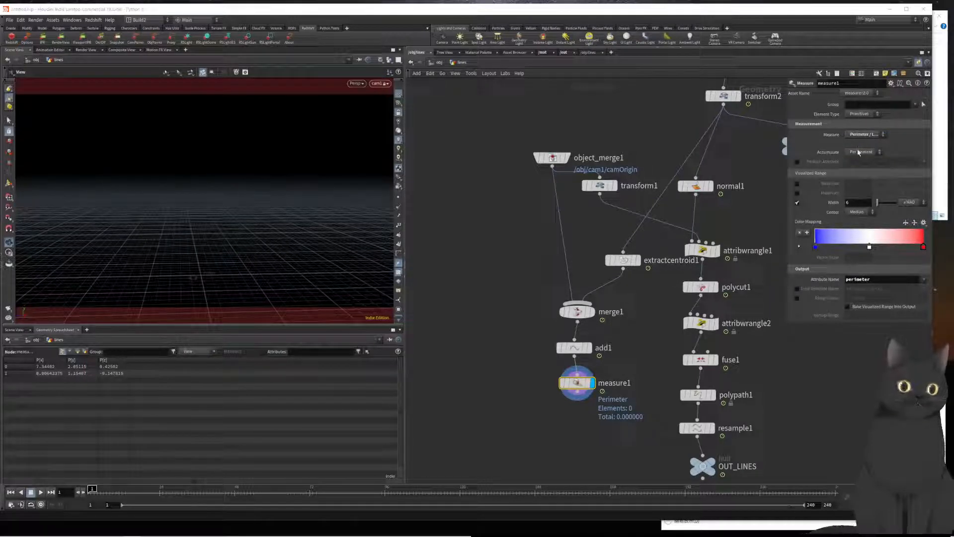
pyautogui.click(858, 152)
pyautogui.click(859, 163)
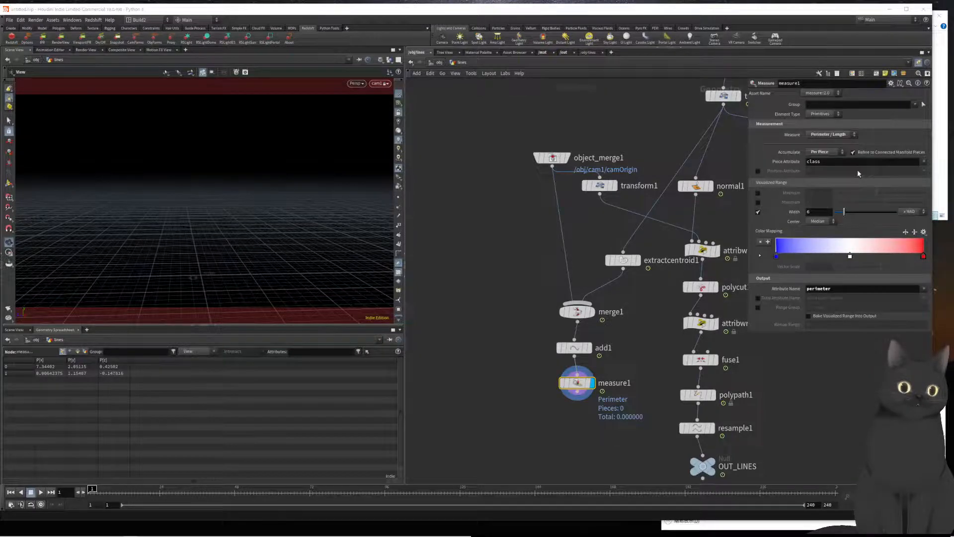
pyautogui.click(831, 152)
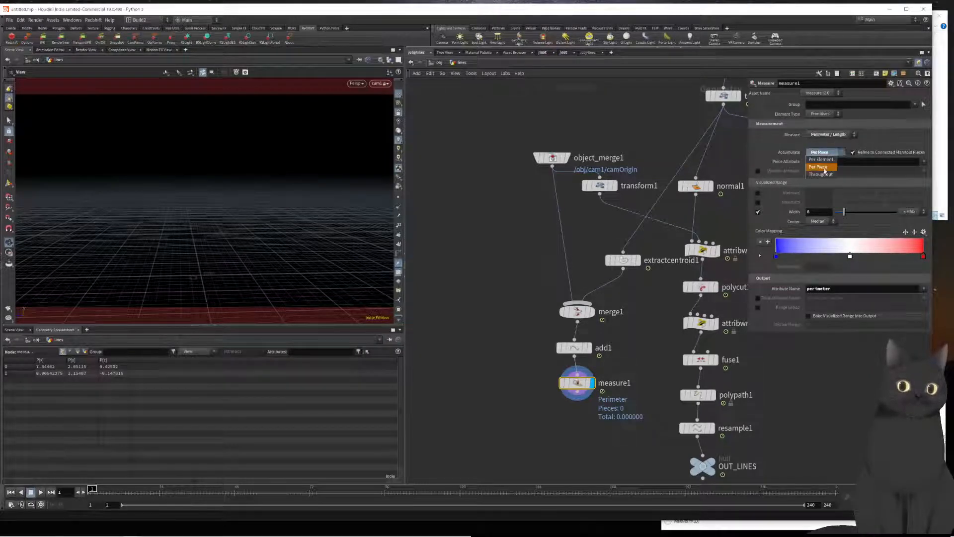
pyautogui.click(819, 175)
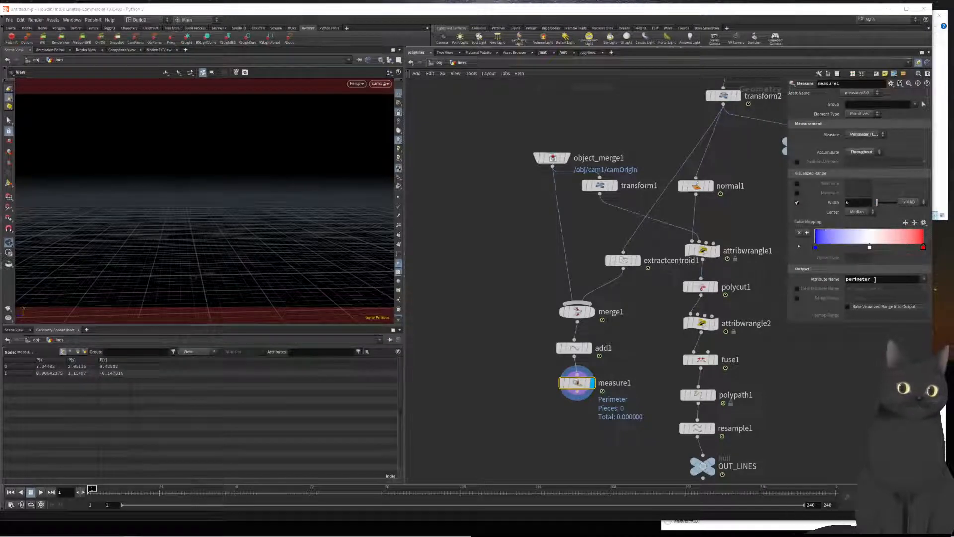
# Name measure1's output attribute dist
pyautogui.moveTo(876, 279); pyautogui.dragTo(781, 282)
pyautogui.write('d')
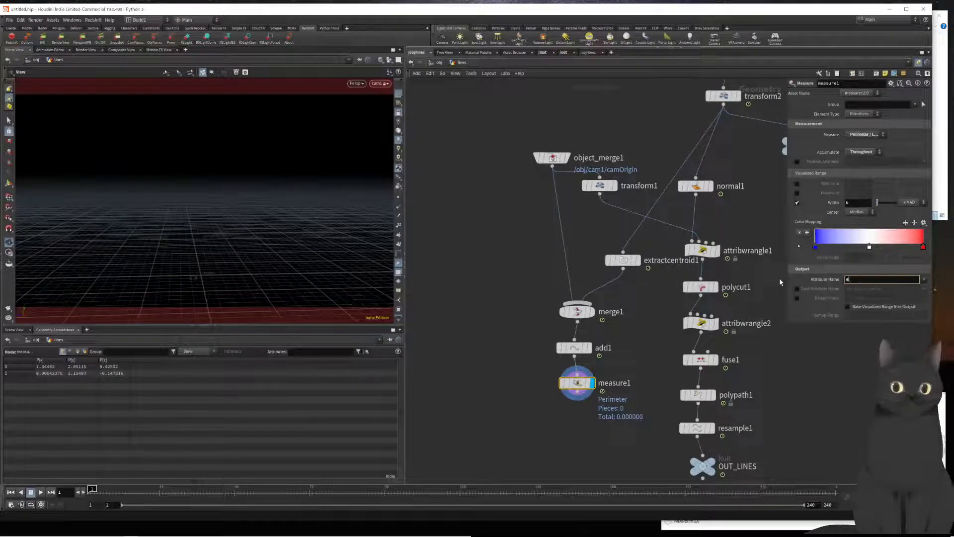
pyautogui.write('ist')
pyautogui.press('Return')
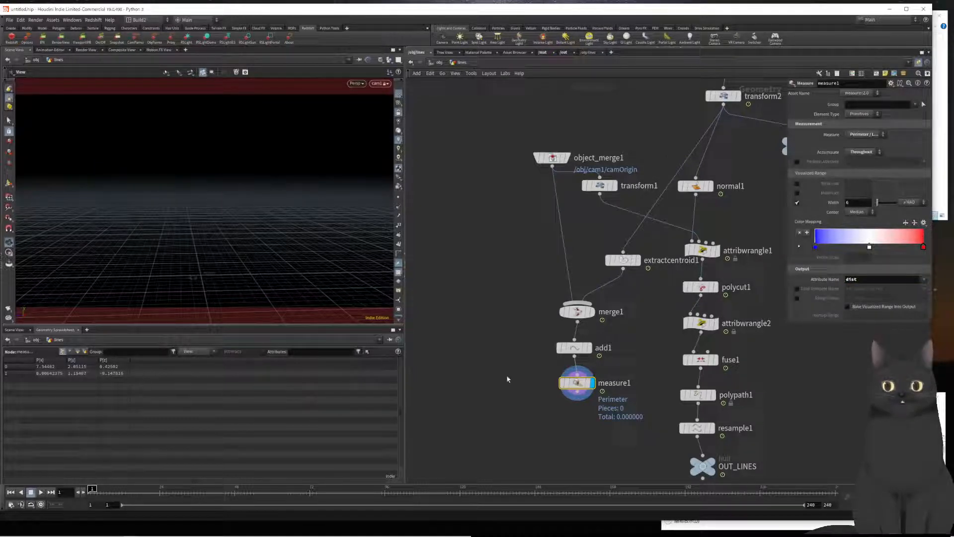
# Look for the dist attribute in the geometry spreadsheet, checking the detail, vertex and primitive data of measure1
pyautogui.click(84, 352)
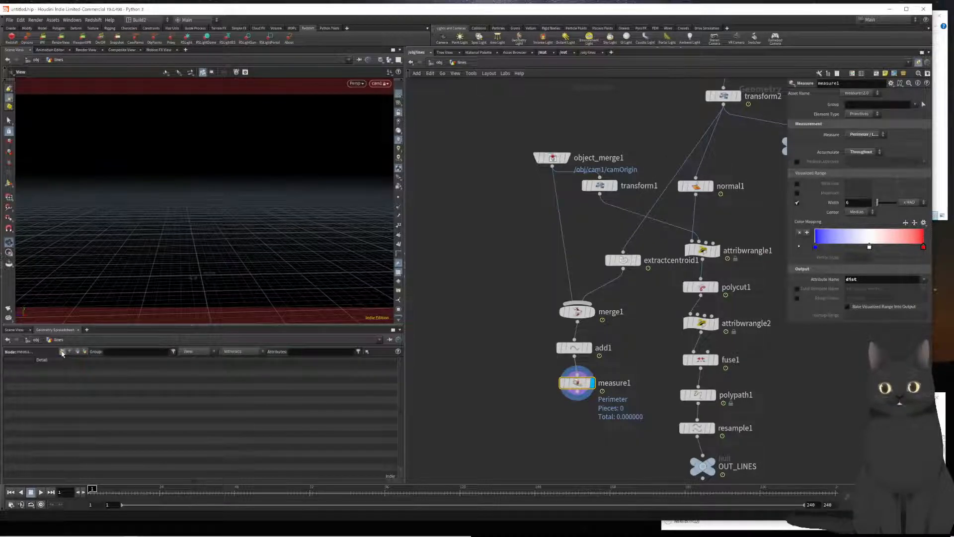
pyautogui.click(68, 351)
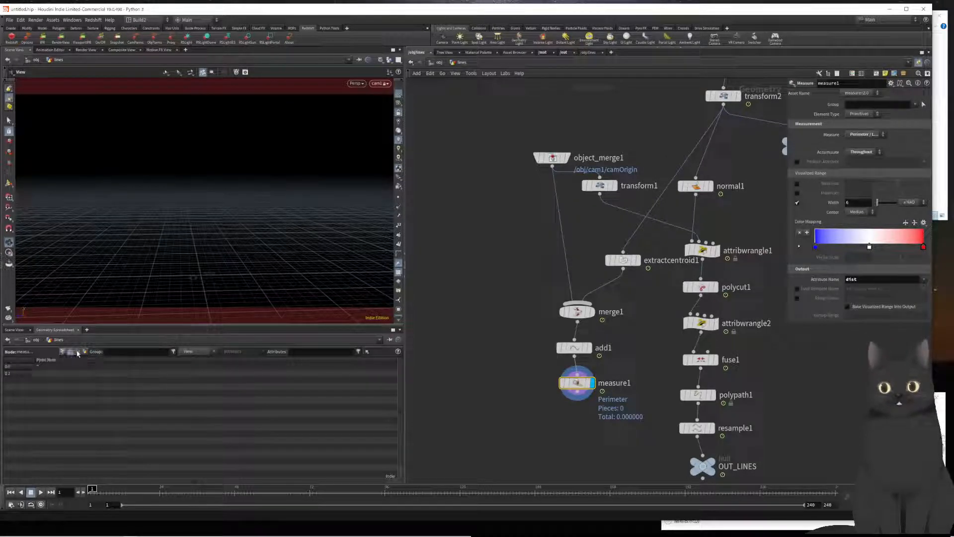
pyautogui.click(78, 351)
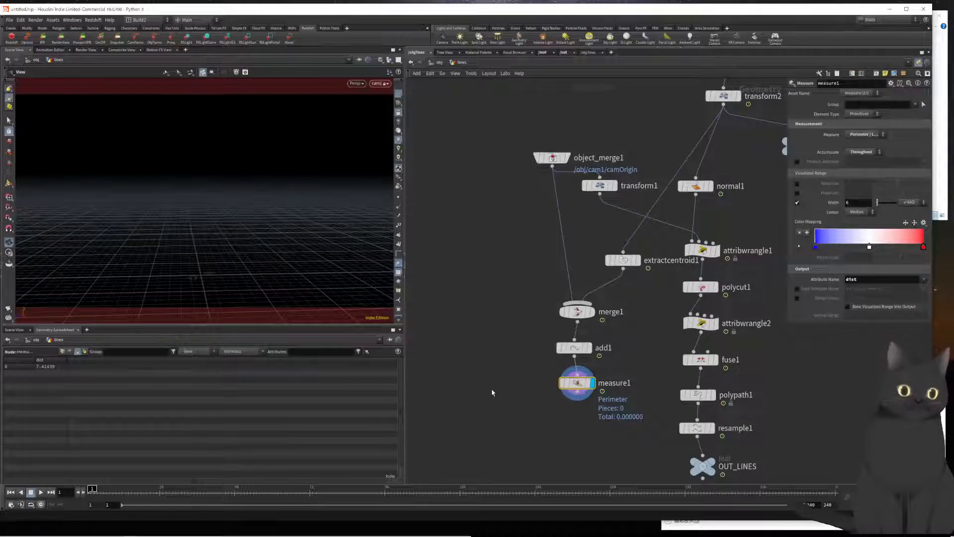
pyautogui.moveTo(478, 389); pyautogui.dragTo(475, 315, button='middle')
pyautogui.scroll(-1, 476, 315)
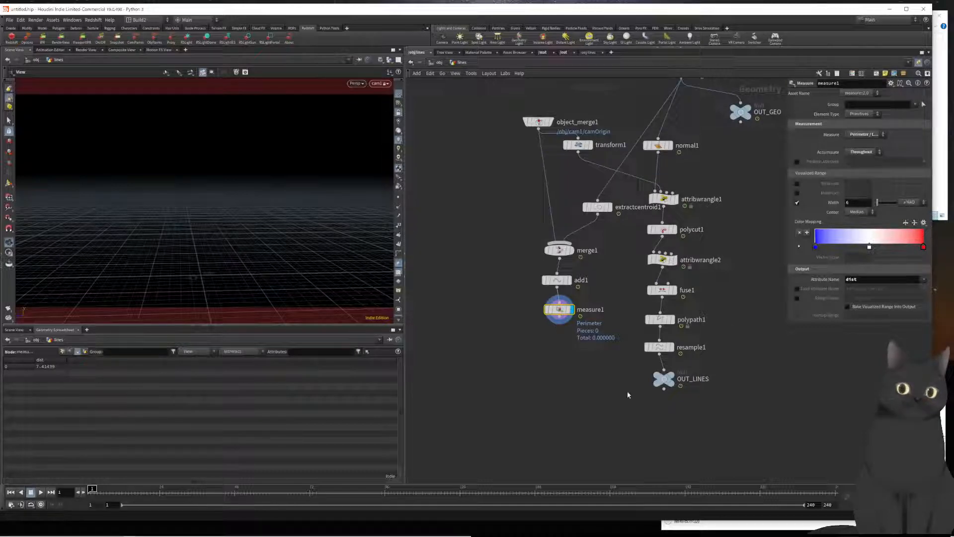
# Move the OUT_LINES null further down to make room beneath resample1
pyautogui.moveTo(752, 430); pyautogui.dragTo(661, 264)
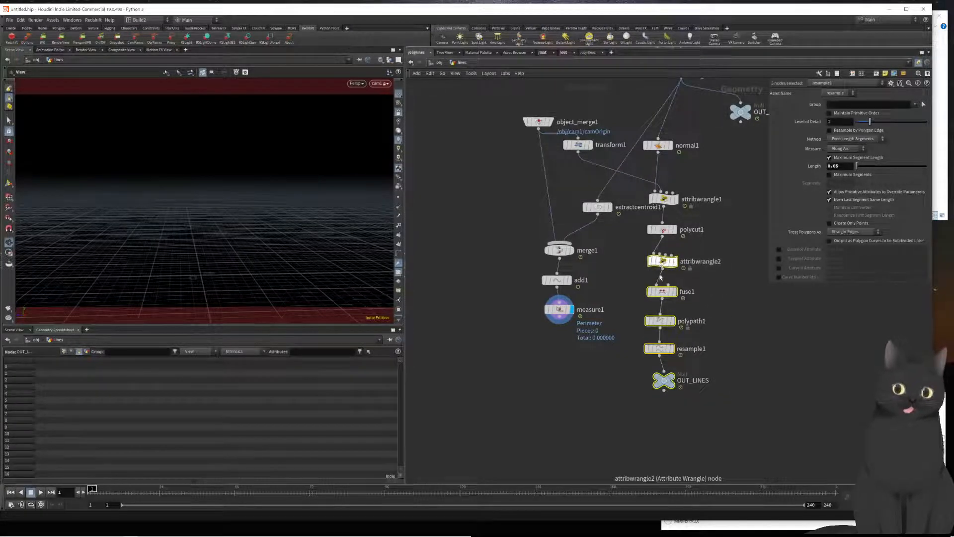
pyautogui.click(726, 420)
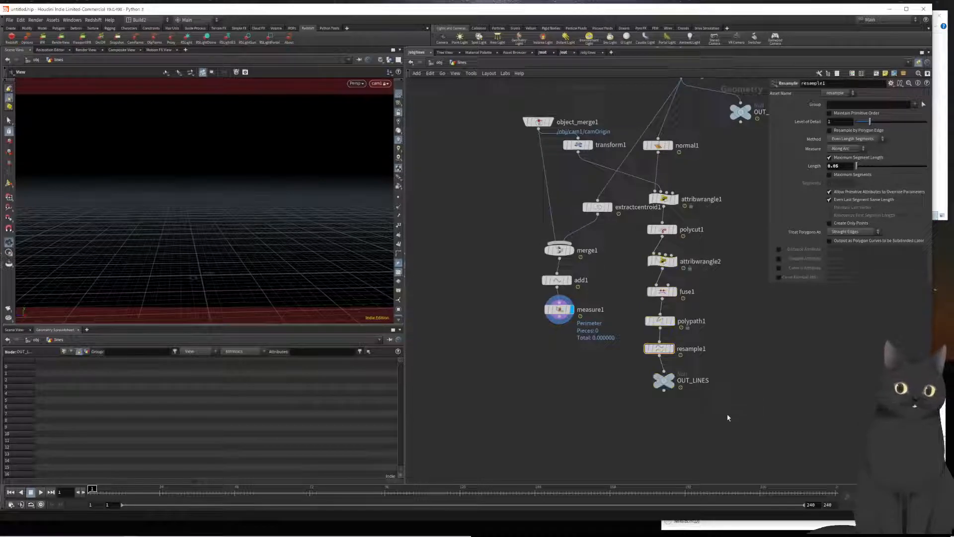
pyautogui.moveTo(670, 383); pyautogui.dragTo(670, 459)
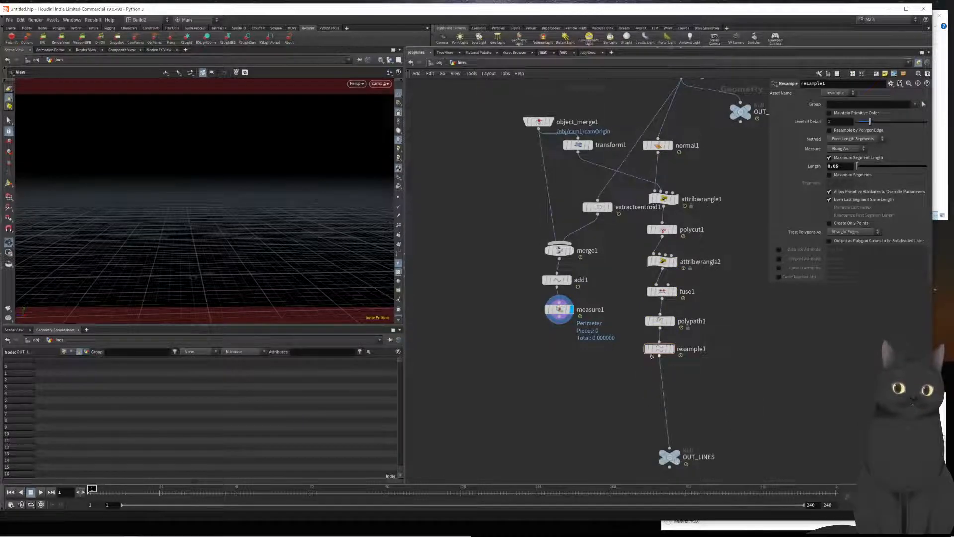
# Insert an Attribute Wrangle between resample1 and OUT_LINES, and wire measure1 into its second input
pyautogui.rightClick(660, 354)
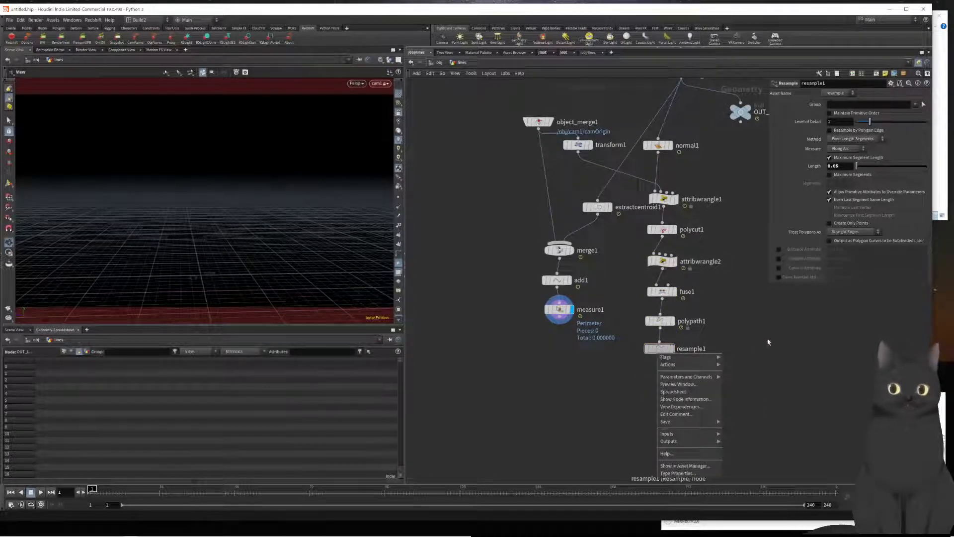
pyautogui.click(660, 356)
pyautogui.press('Tab')
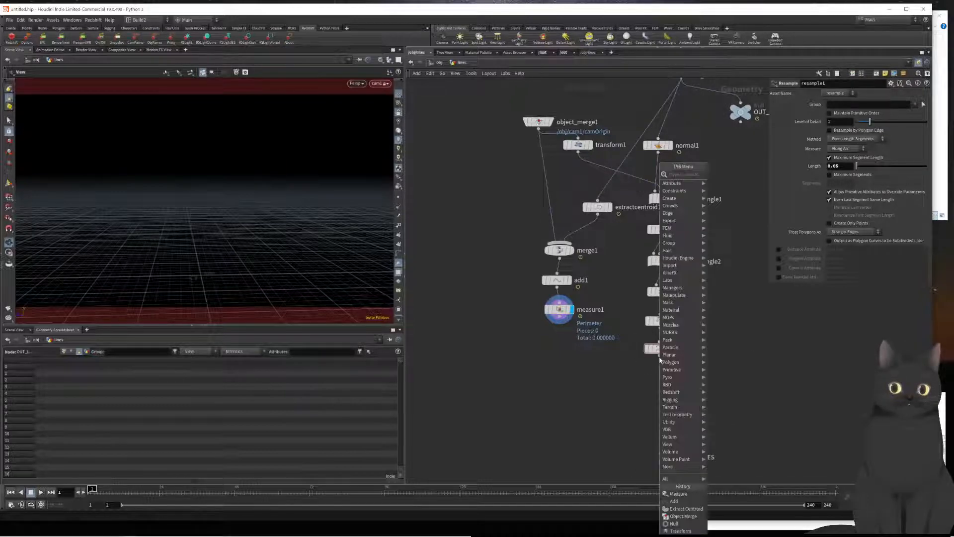
pyautogui.write('aw')
pyautogui.press('Return')
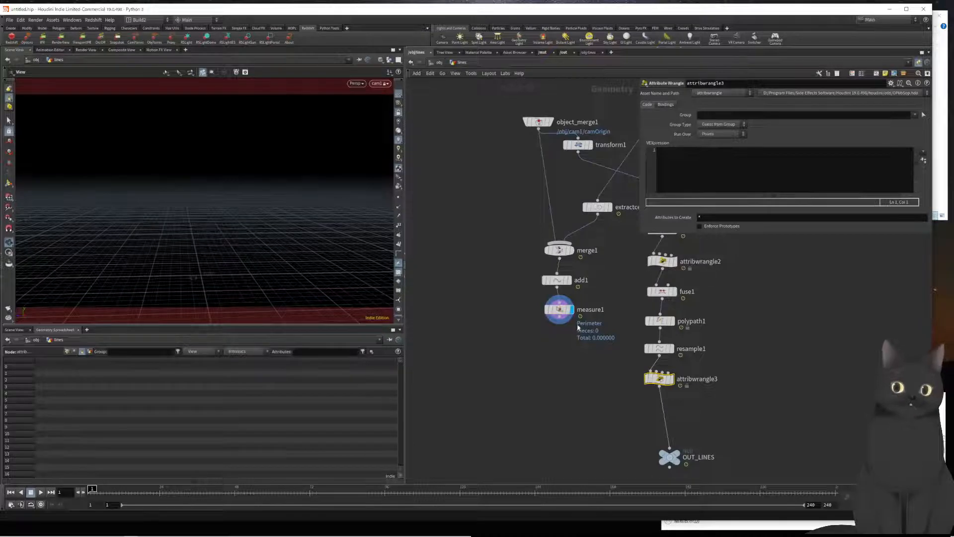
pyautogui.click(559, 323)
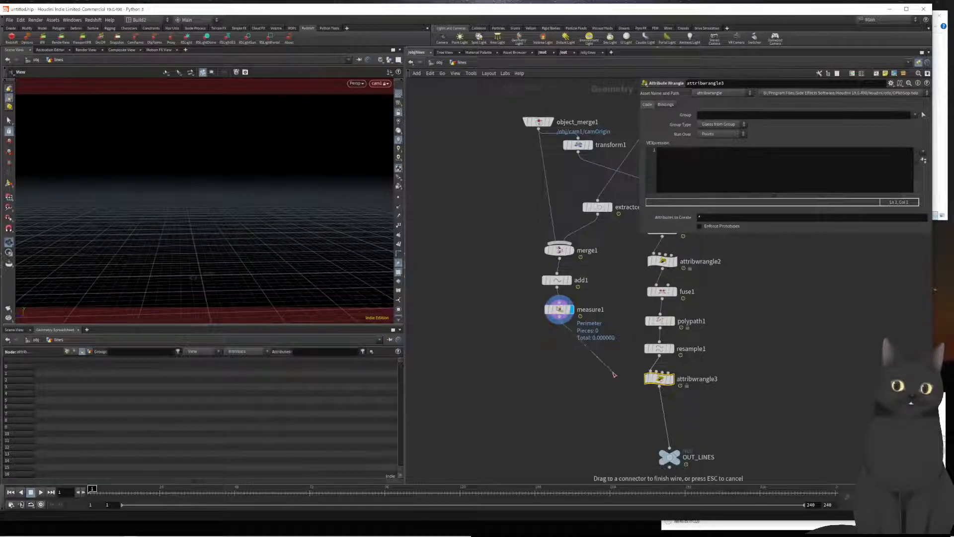
pyautogui.click(656, 372)
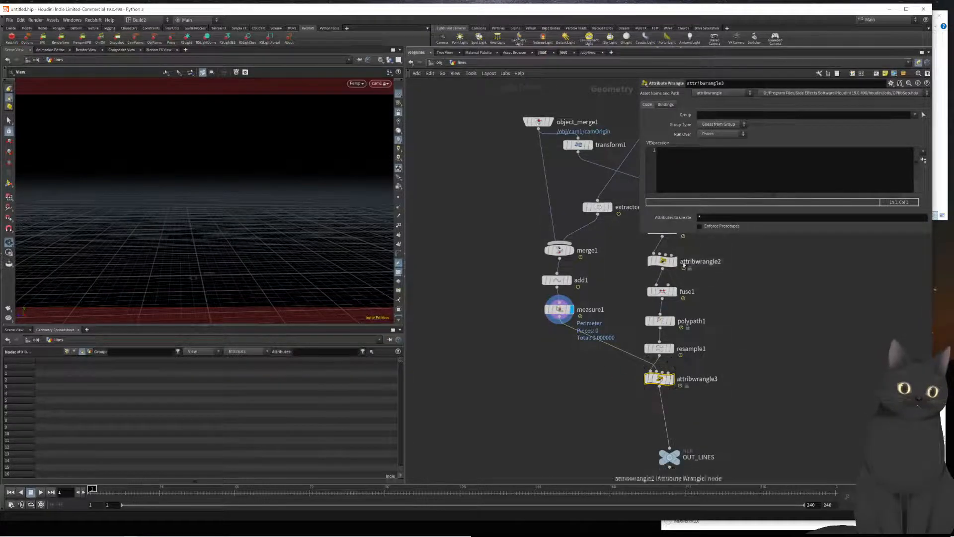
# In attribwrangle3's VEXpression, read the measured distance with float dist = prim(1, "dist", 0);
pyautogui.click(679, 188)
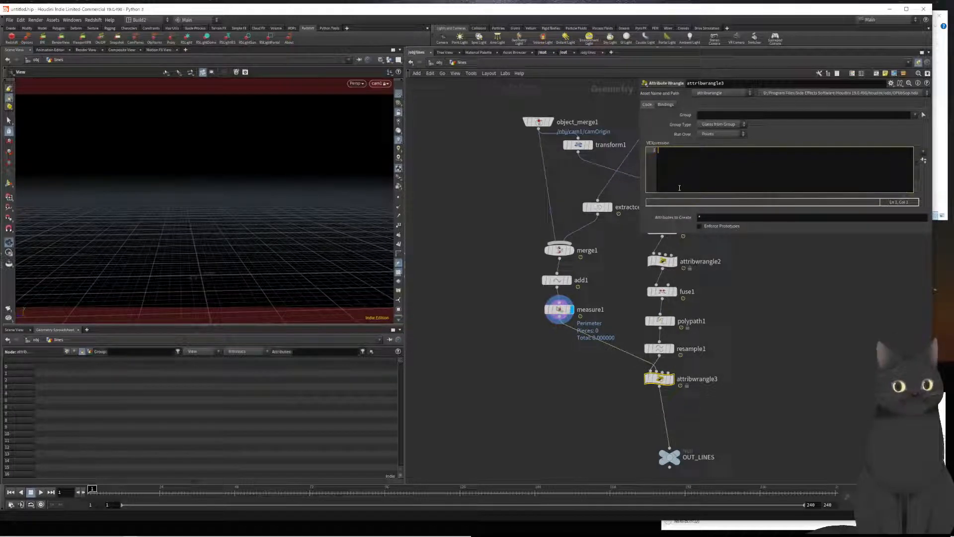
pyautogui.write('float ')
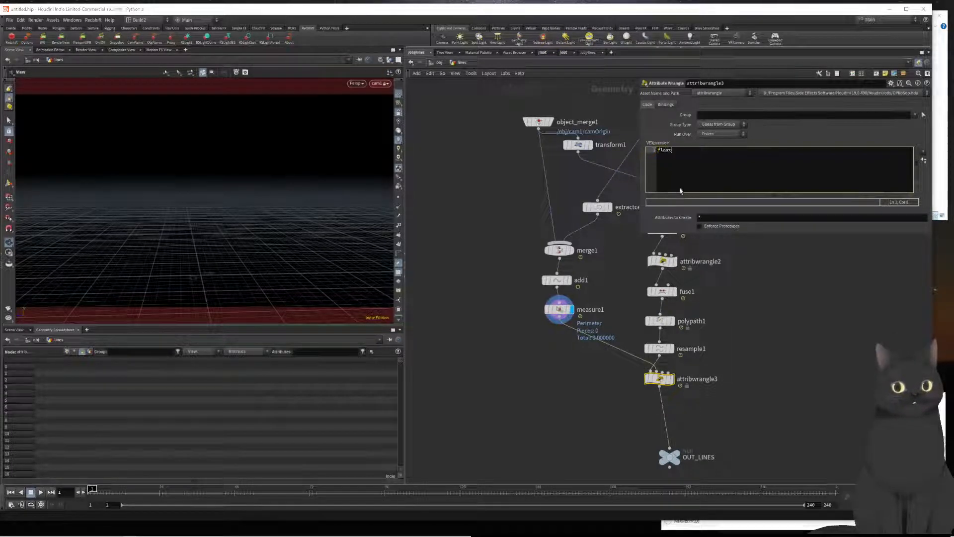
pyautogui.write('dist = ')
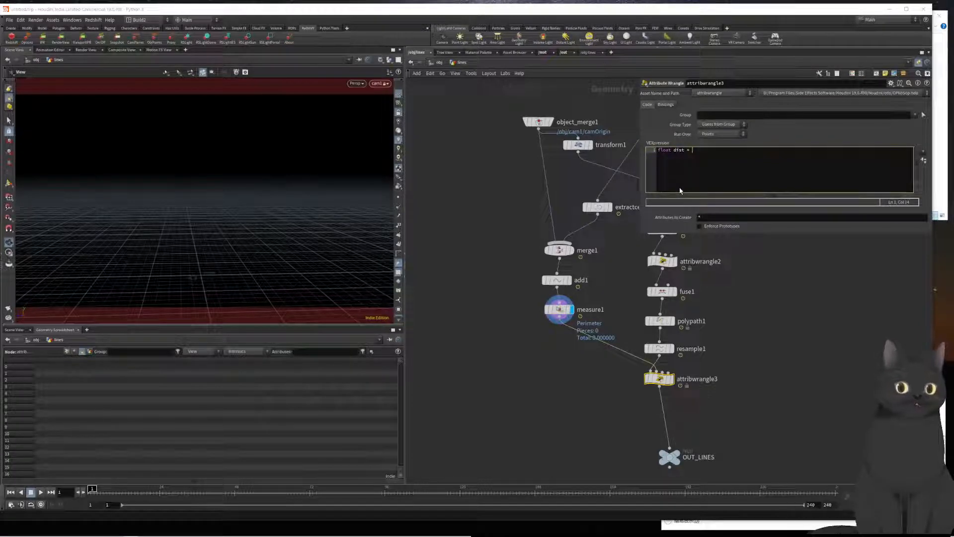
pyautogui.write('prim(')
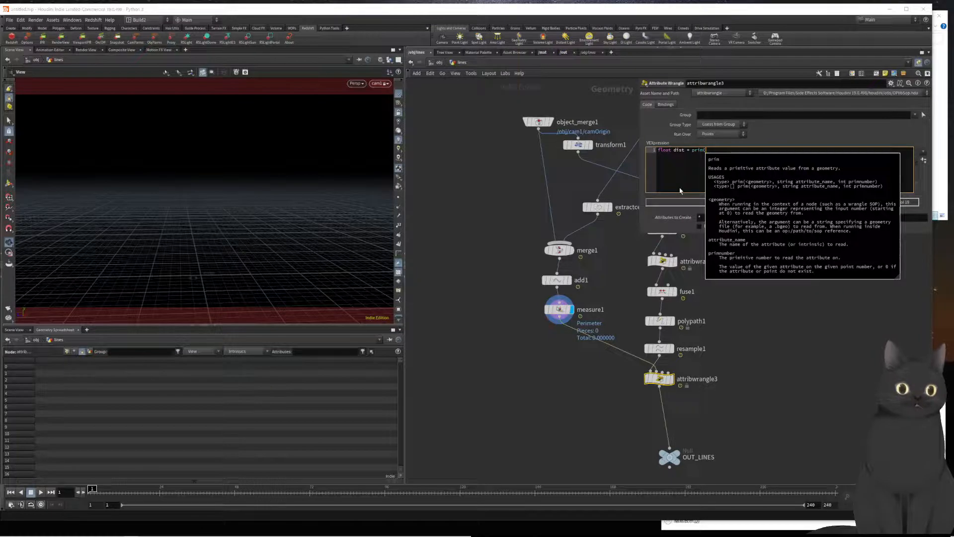
pyautogui.write('1, ')
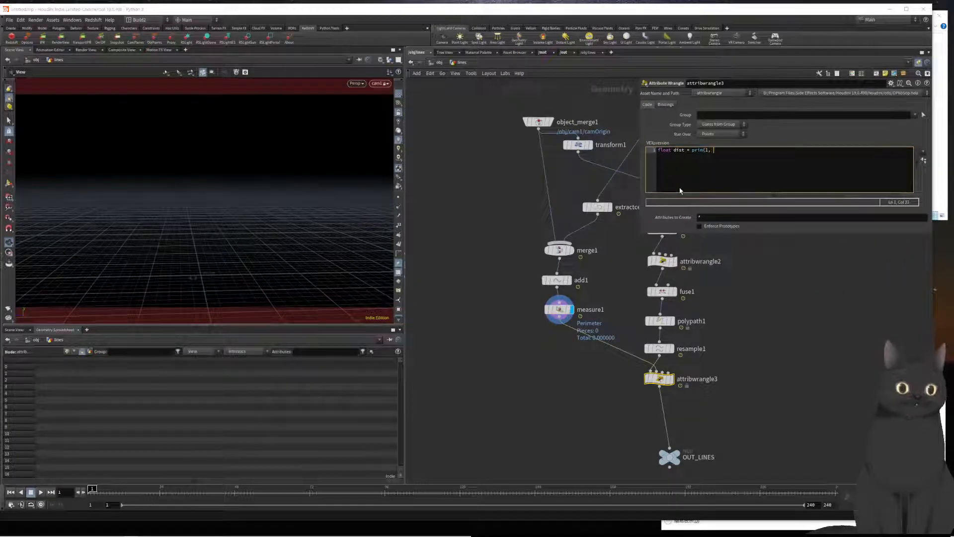
pyautogui.write('""')
pyautogui.write('ist')
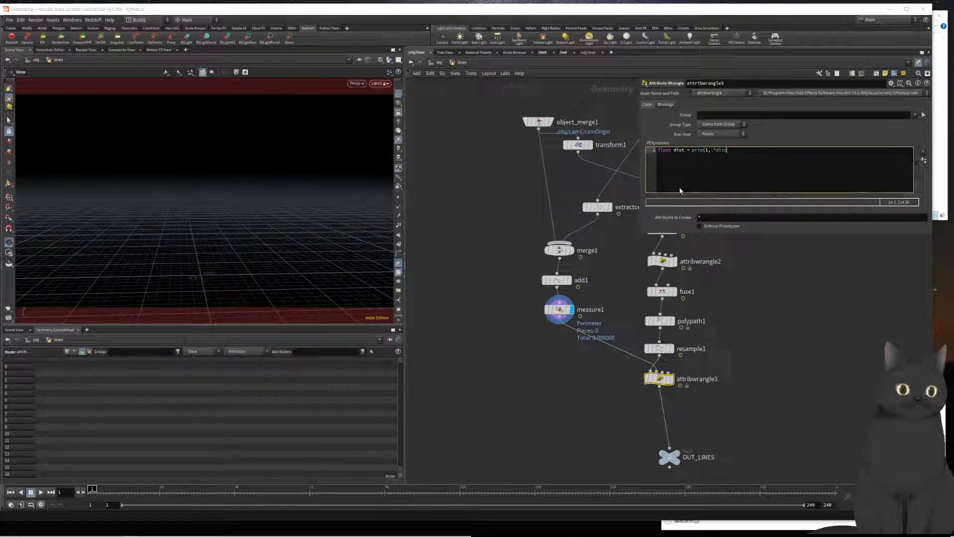
pyautogui.write('",')
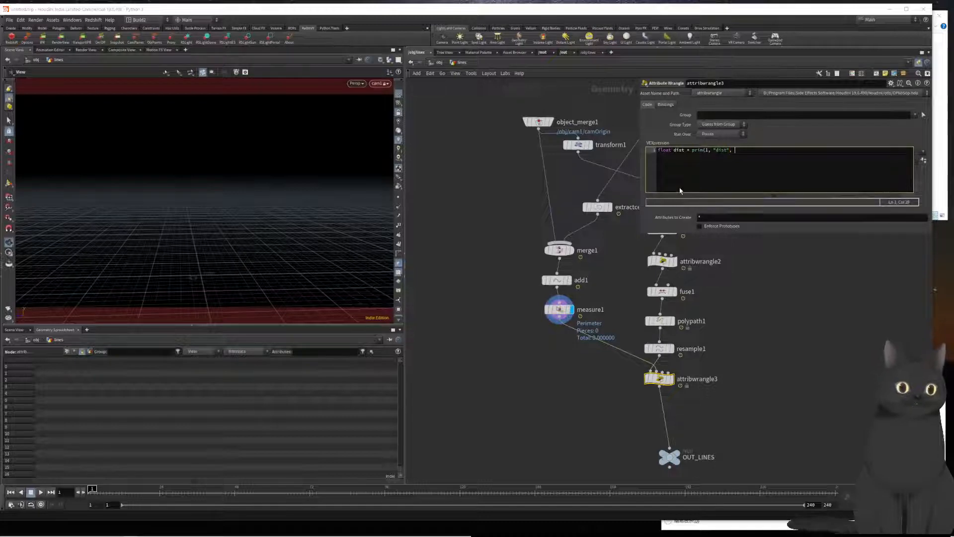
pyautogui.write(' 0);')
pyautogui.press('Return')
pyautogui.press('Return')
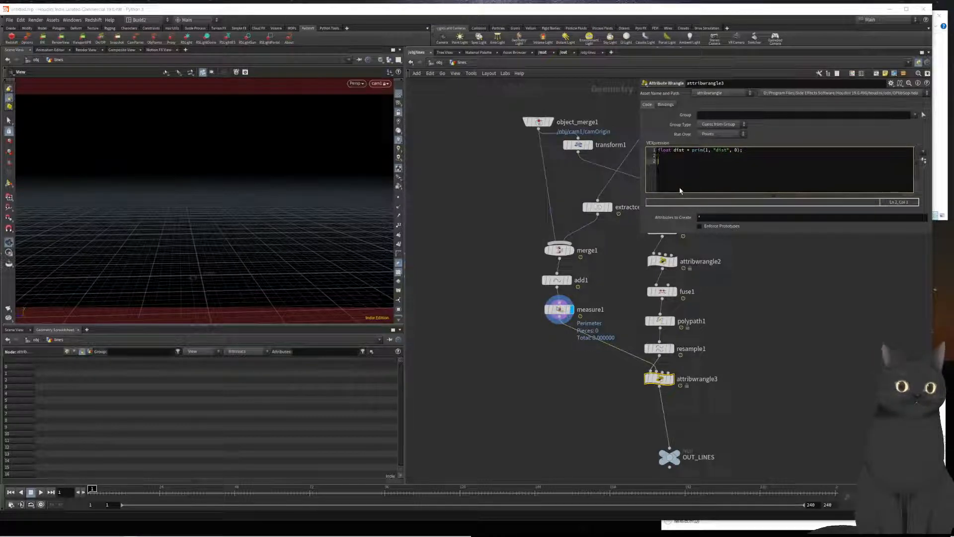
# Declare a channel-driven variable in attribwrangle3 with float multiplier = chf("multiplier");
pyautogui.write('float ')
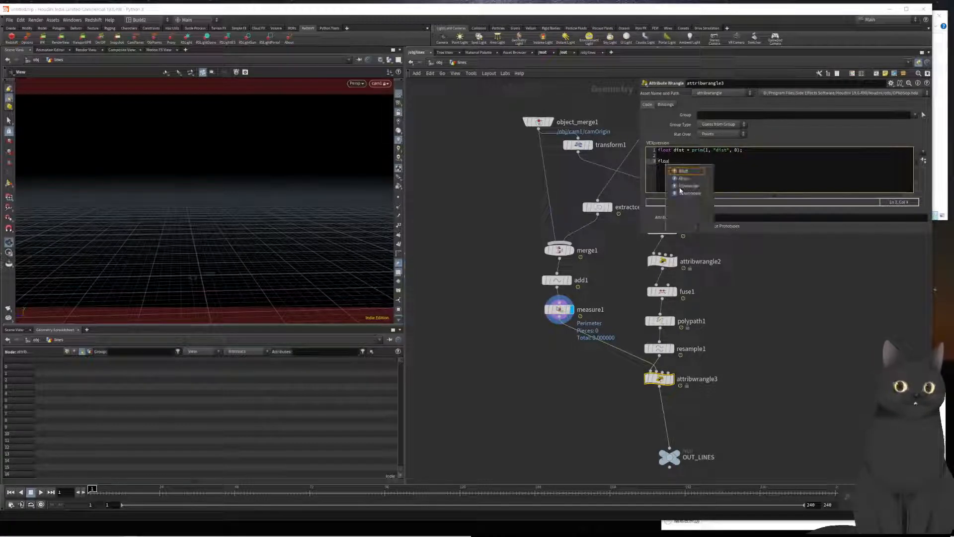
pyautogui.write('mult')
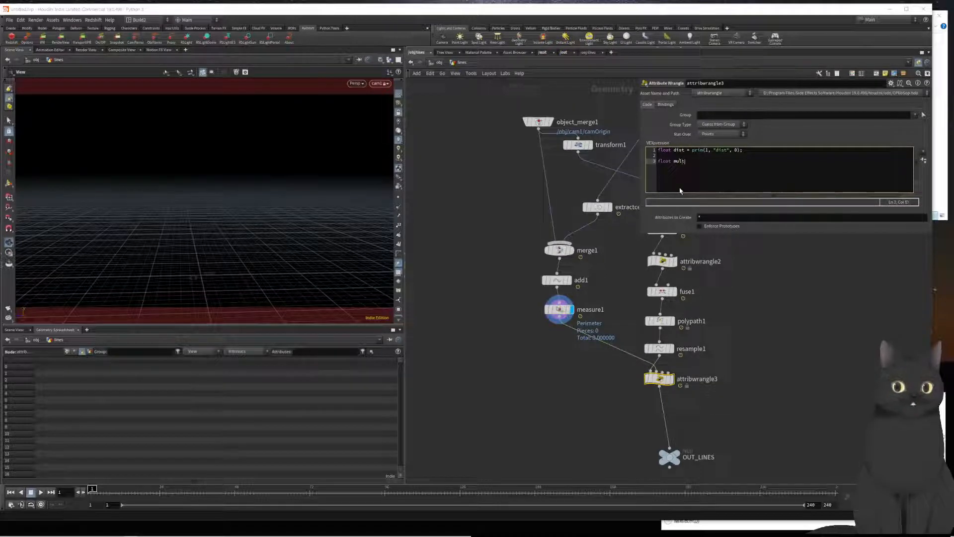
pyautogui.write('iplier =')
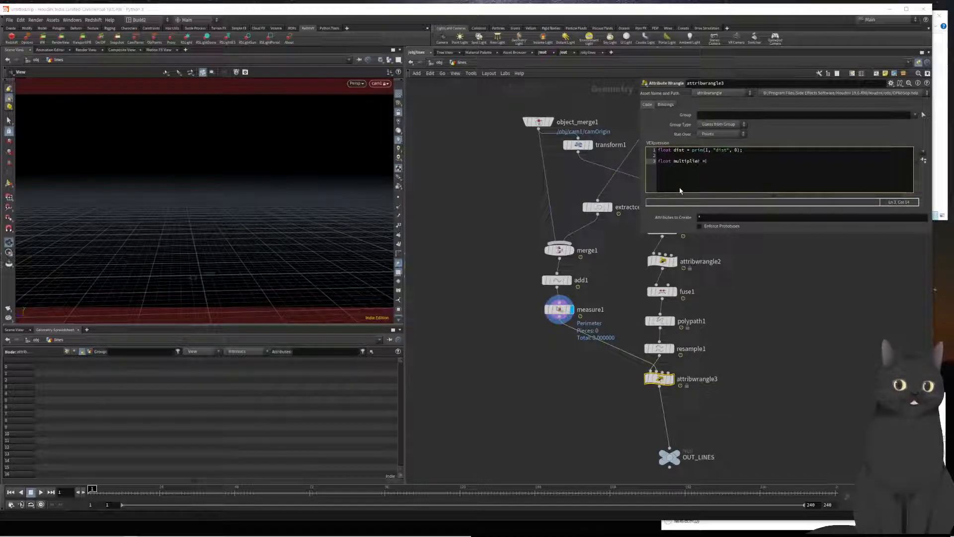
pyautogui.write(' chf("')
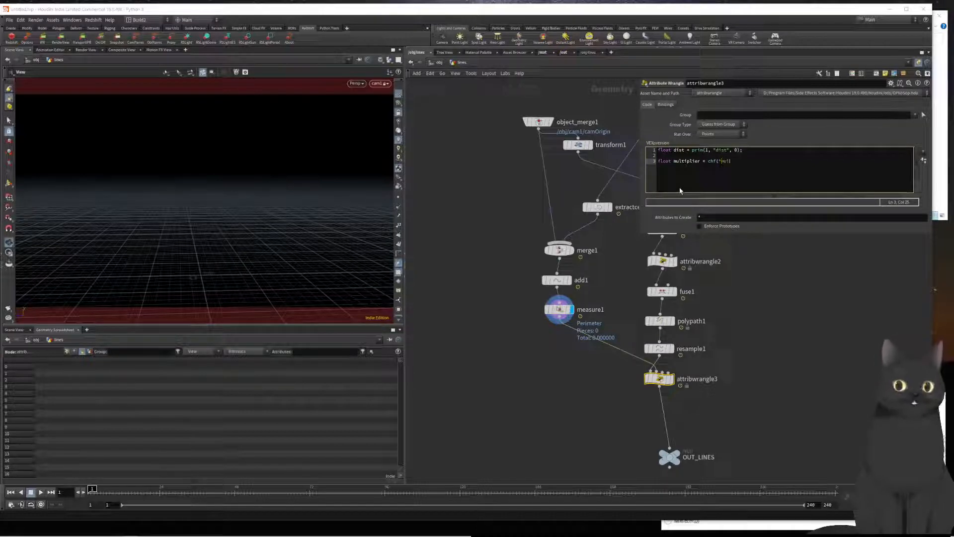
pyautogui.write('multipli')
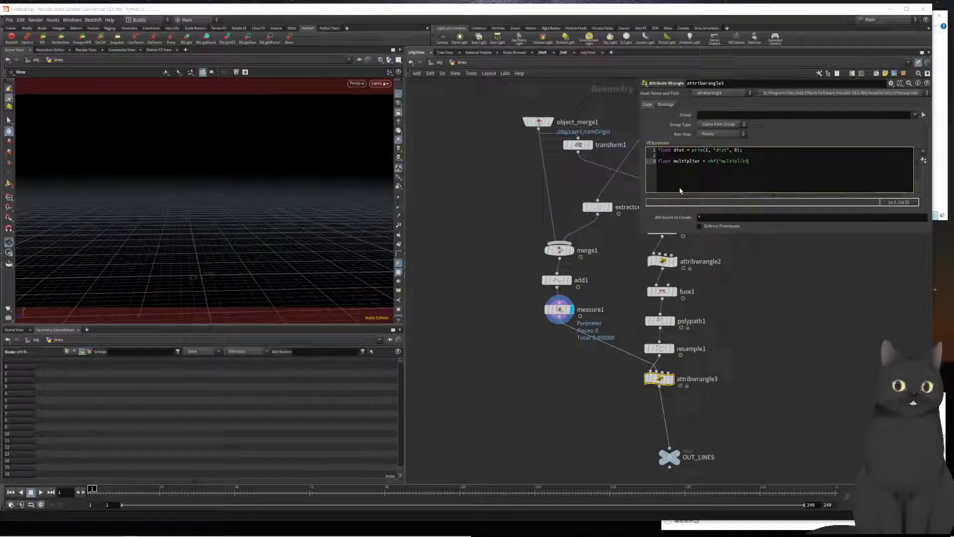
pyautogui.write('er"')
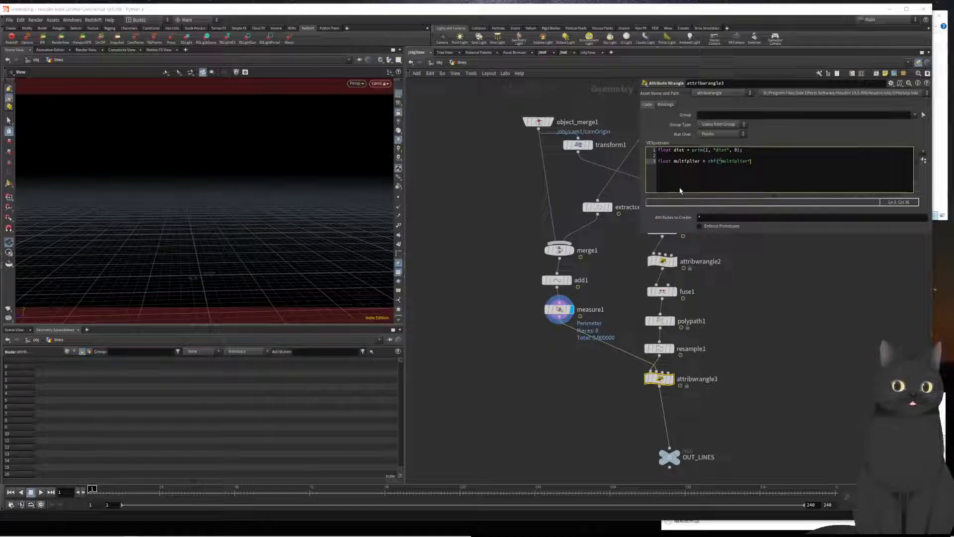
pyautogui.write(');')
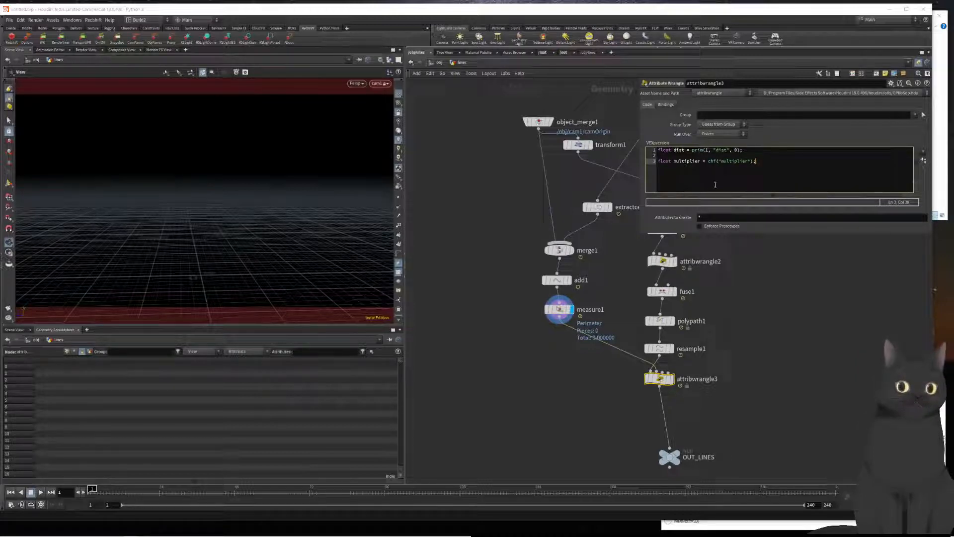
# Generate attribwrangle3's Multiplier parameter from the code and set it to 0.02
pyautogui.click(923, 160)
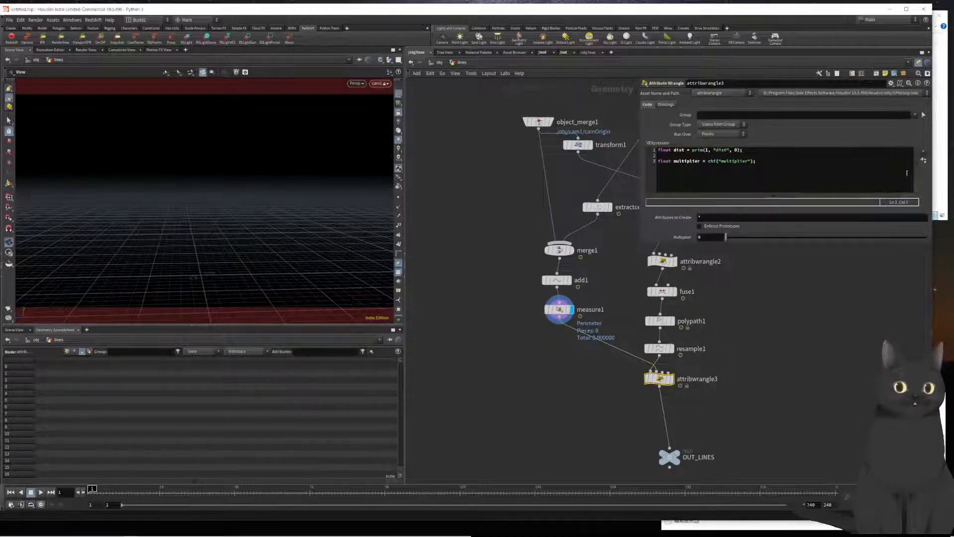
pyautogui.click(699, 238)
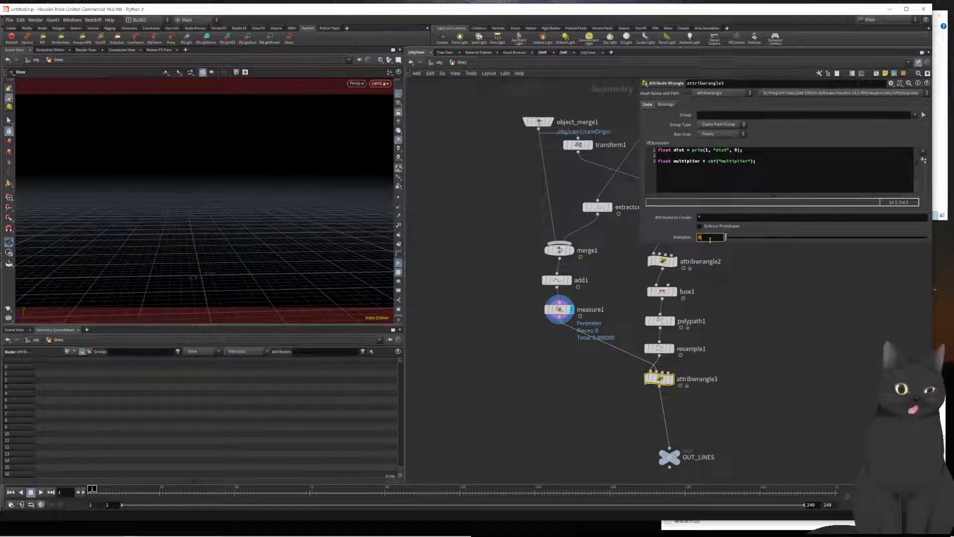
pyautogui.write('0.8')
# Add a third statement to attribwrangle3's code that begins f@pscale = dist * mul
pyautogui.click(726, 189)
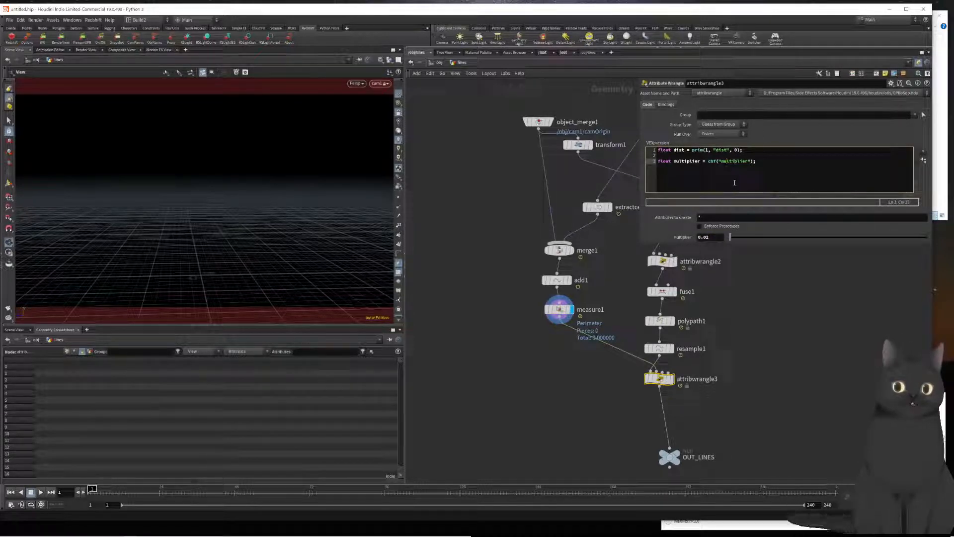
pyautogui.press('Return')
pyautogui.press('Return')
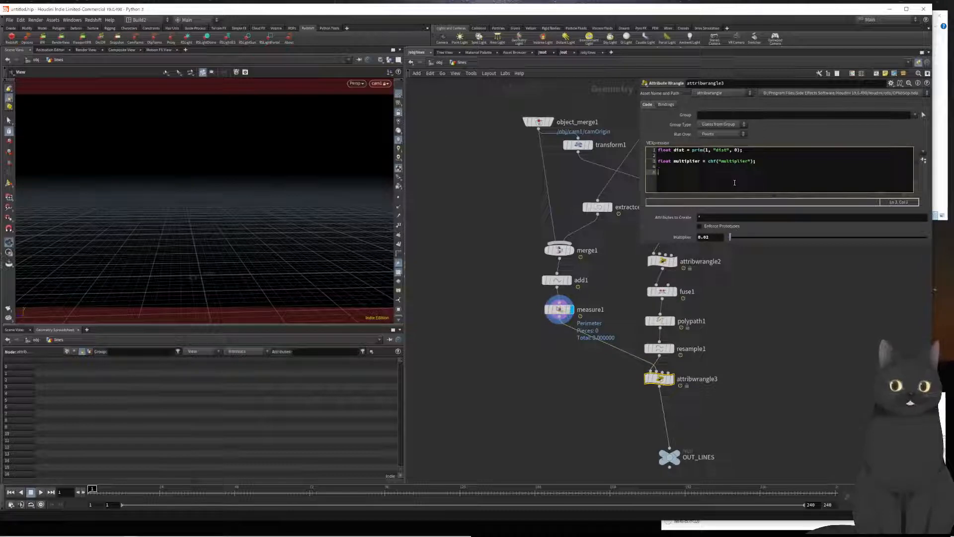
pyautogui.write('fl')
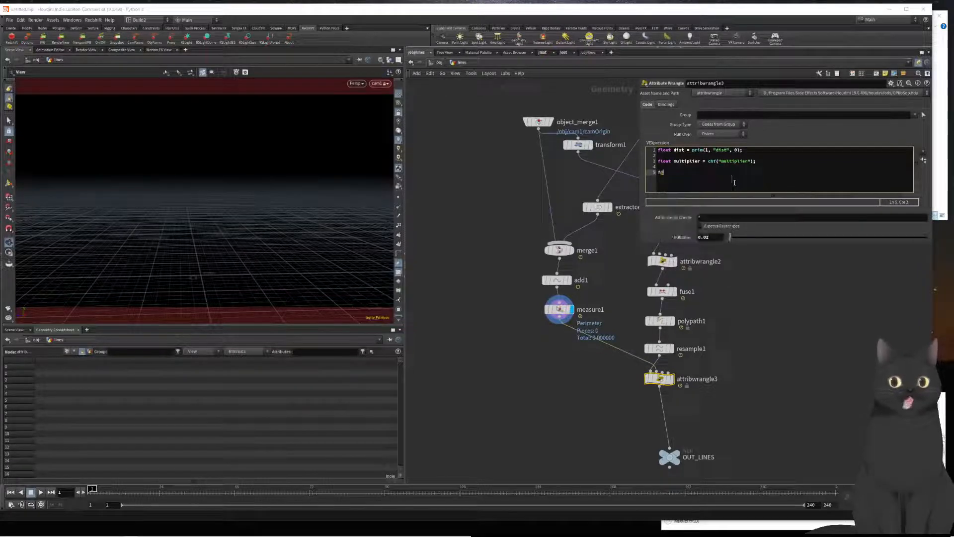
pyautogui.write('pscale =')
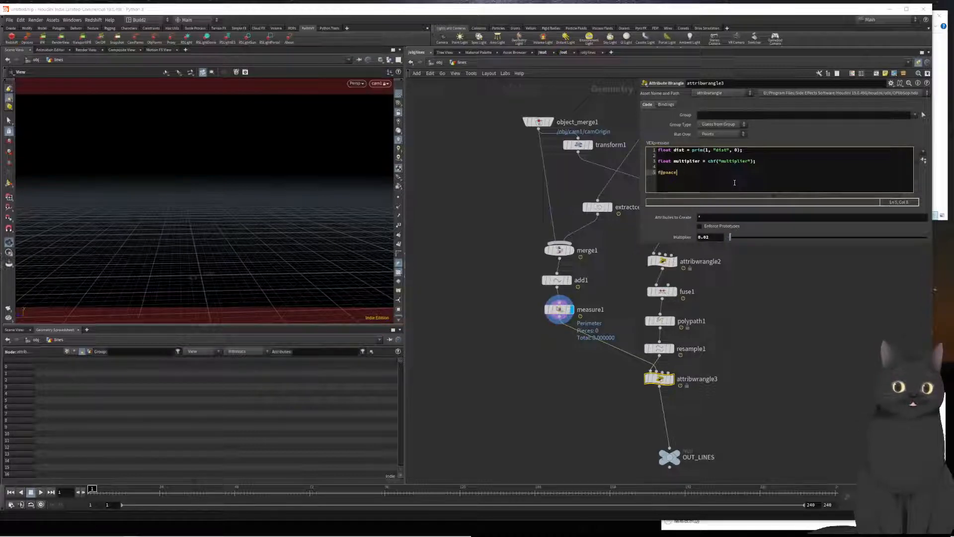
pyautogui.press('BackSpace')
pyautogui.press('BackSpace')
pyautogui.press('BackSpace')
pyautogui.write('cale = ')
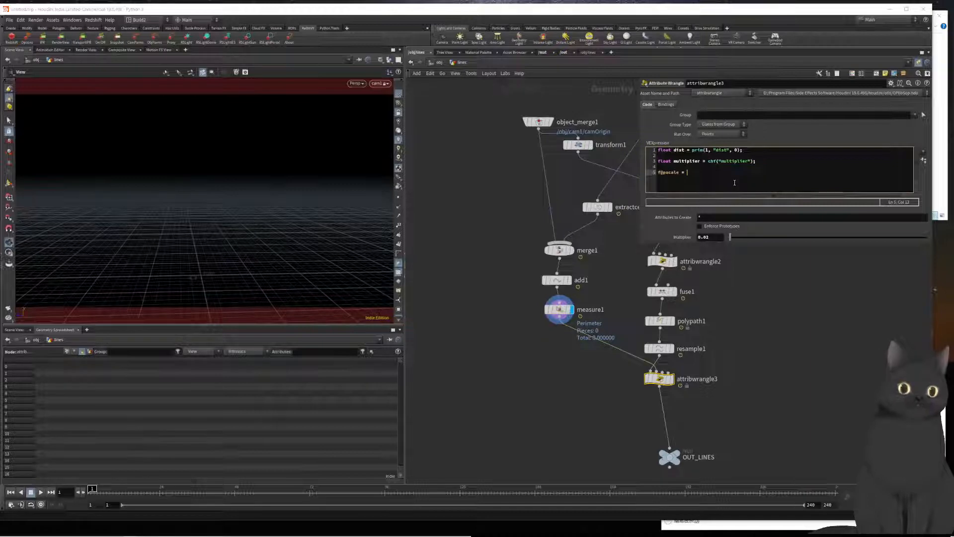
pyautogui.write('dist ')
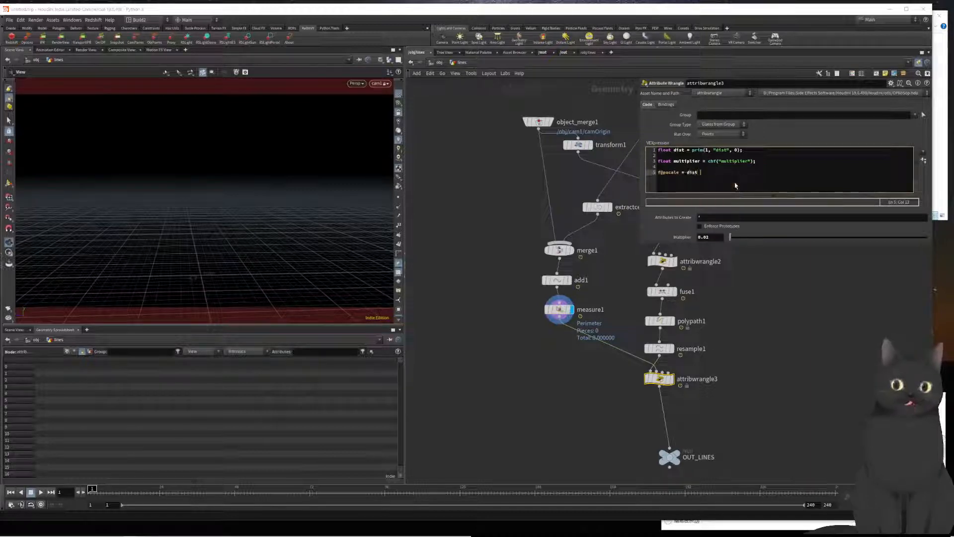
pyautogui.write('(mul')
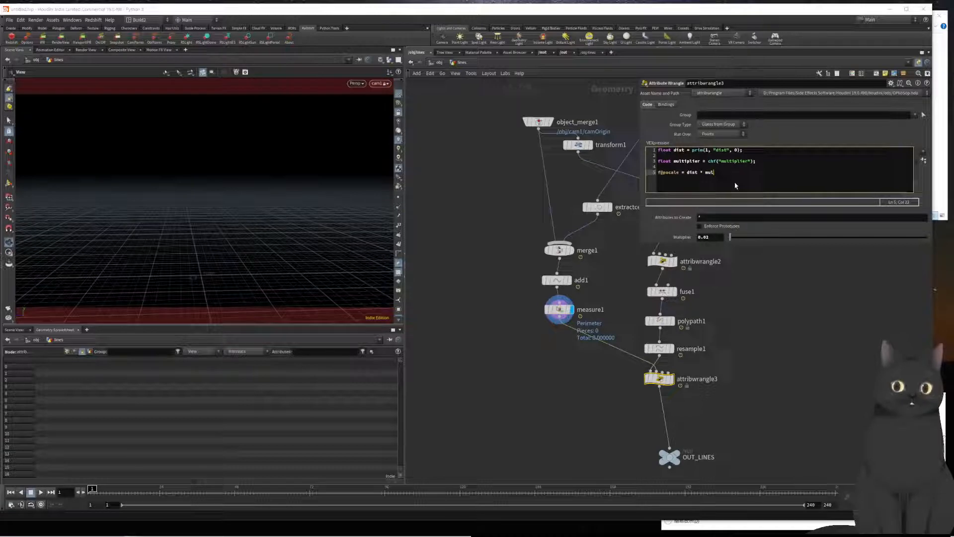
# Complete the third statement of attribwrangle3's code so it reads f@pscale = dist * multiplier;
pyautogui.press('Up')
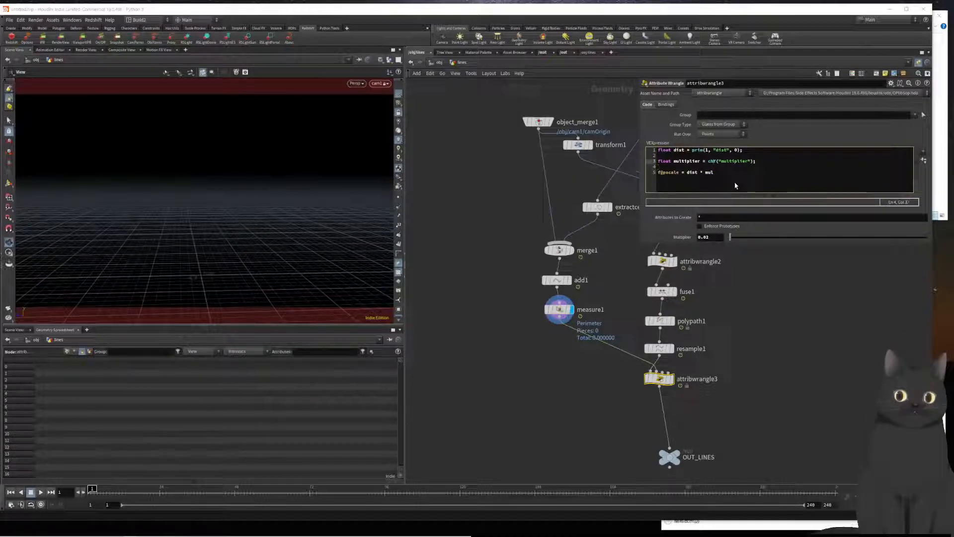
pyautogui.press('Up')
pyautogui.hotkey('ctrl', 'shift', 'Left')
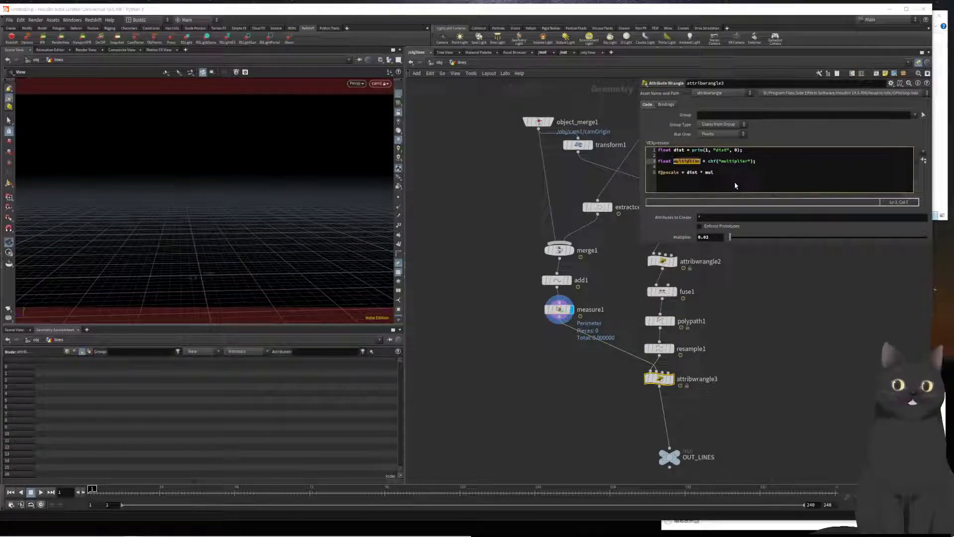
pyautogui.press('Down')
pyautogui.press('Down')
pyautogui.hotkey('ctrl', 'Right')
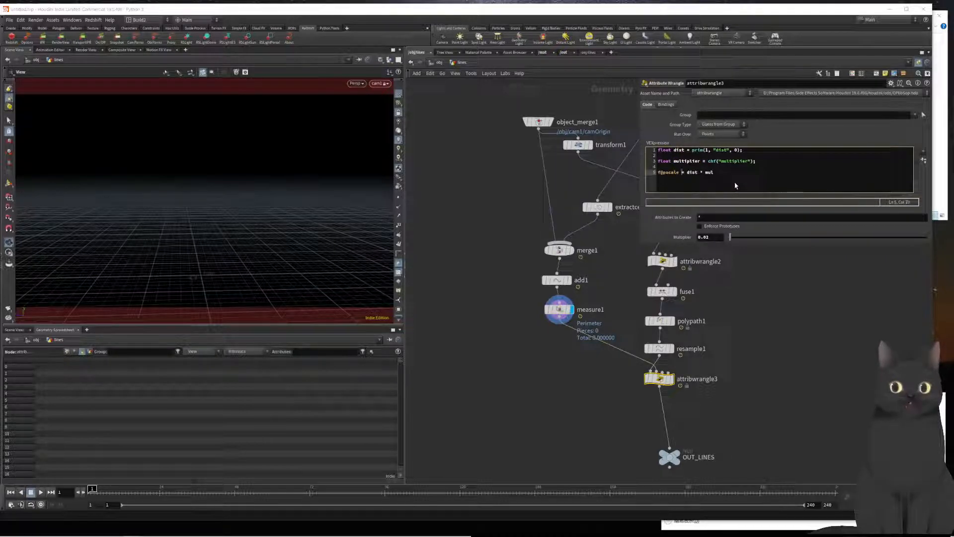
pyautogui.press('Right')
pyautogui.write('* mul')
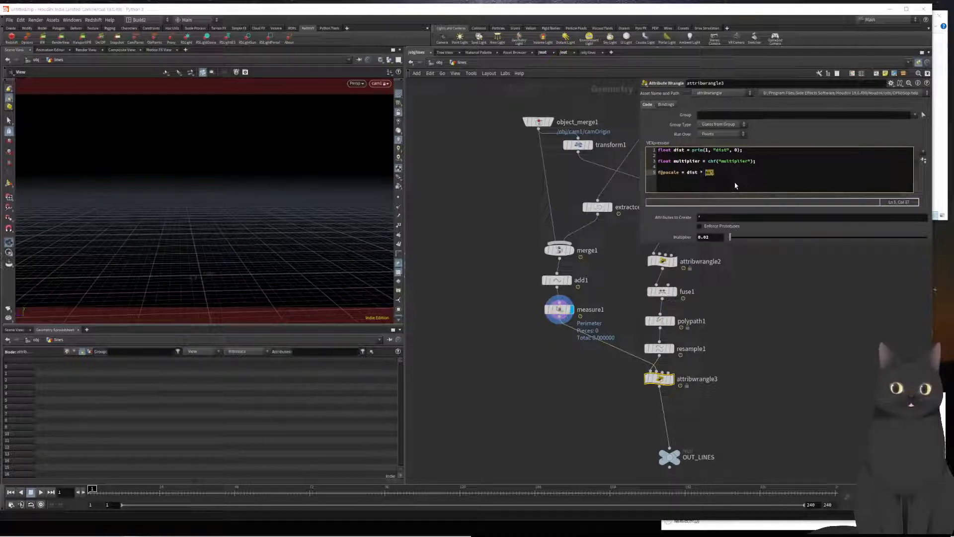
pyautogui.write('tiplier;')
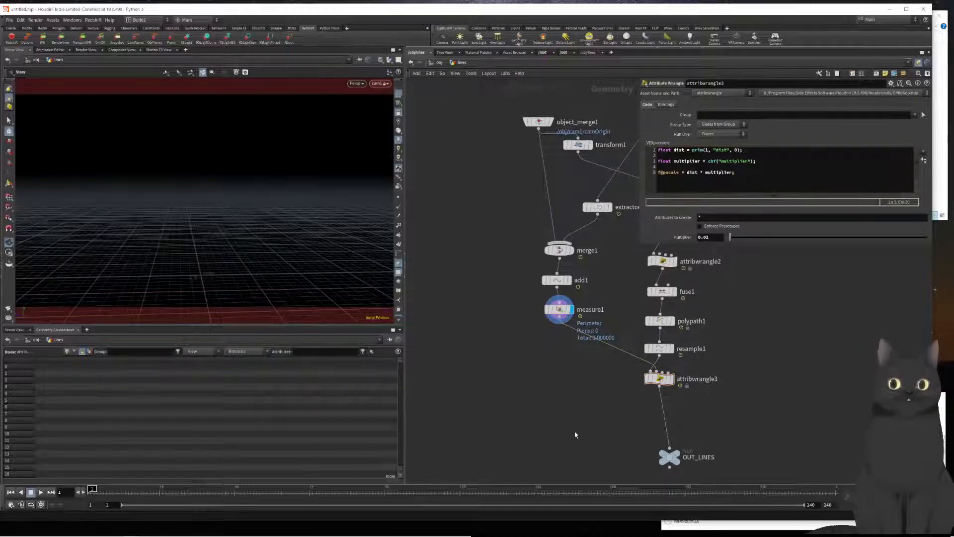
# Display the OUT_LINES node, list point attributes in the geometry spreadsheet, and vary the camera distance to check pscale
pyautogui.click(677, 457)
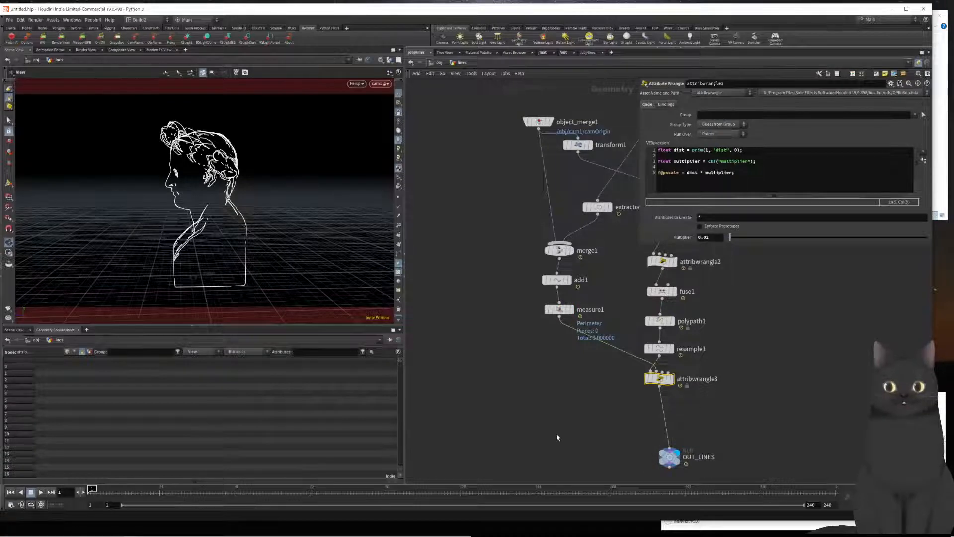
pyautogui.click(68, 351)
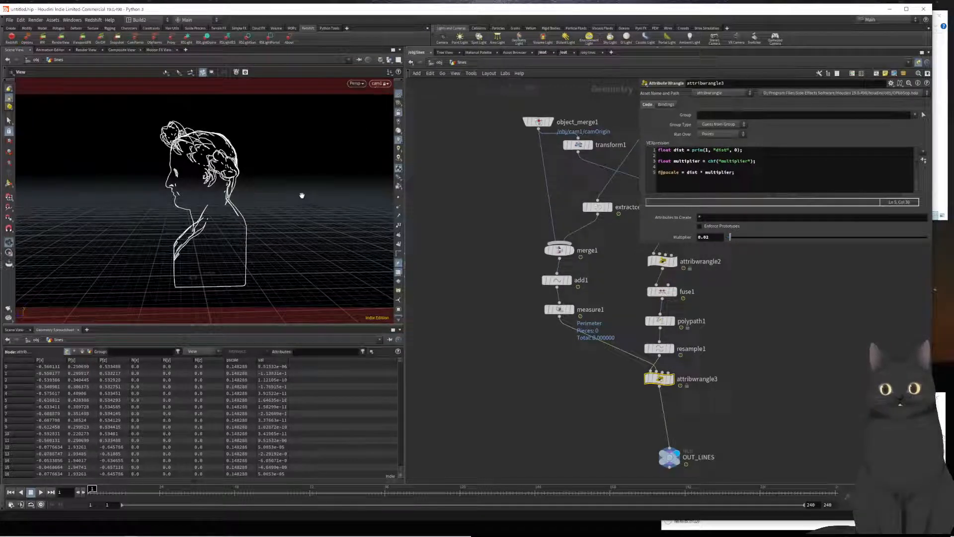
pyautogui.moveTo(302, 196); pyautogui.dragTo(277, 202)
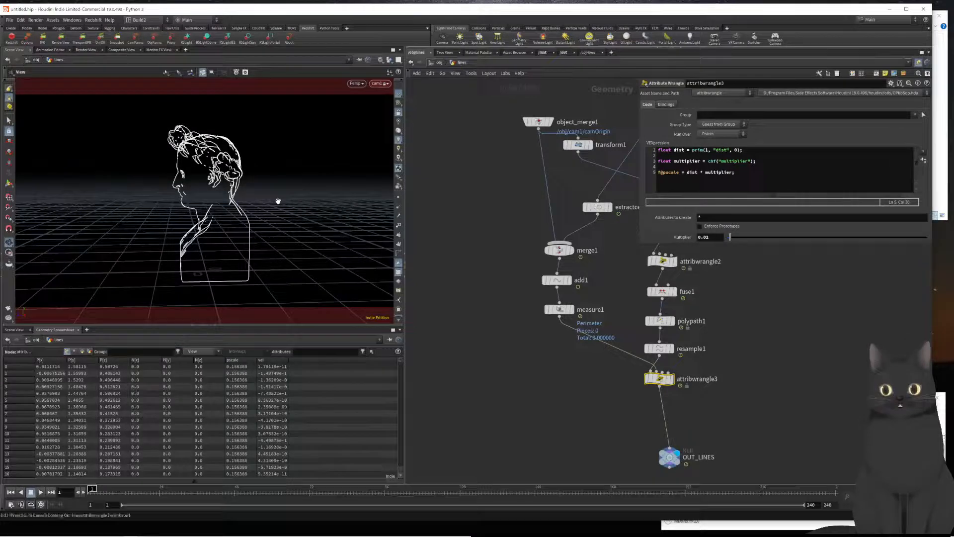
pyautogui.scroll(-1, 278, 201)
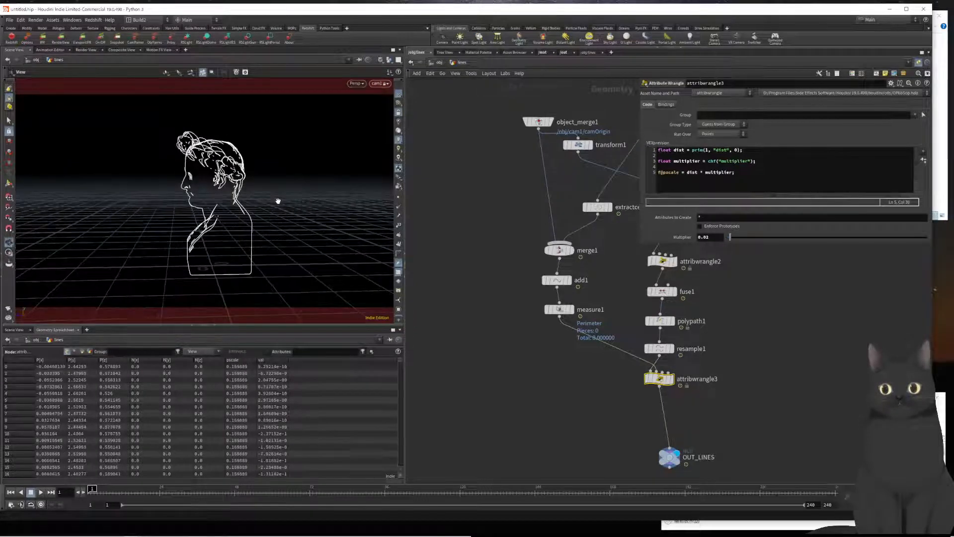
pyautogui.scroll(-1, 279, 200)
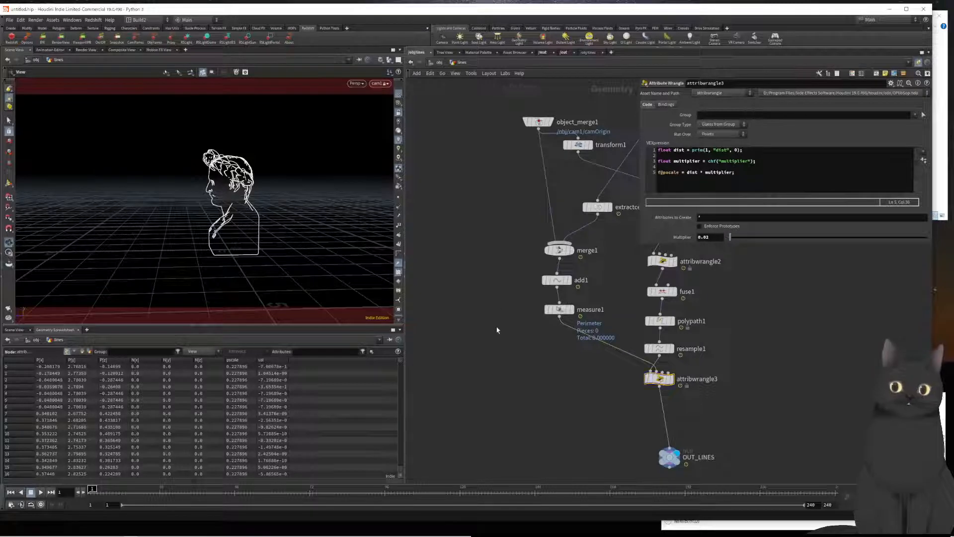
# Set the Redshift strands Global Scale Multiplier of the lines object to 0.1
pyautogui.press('u')
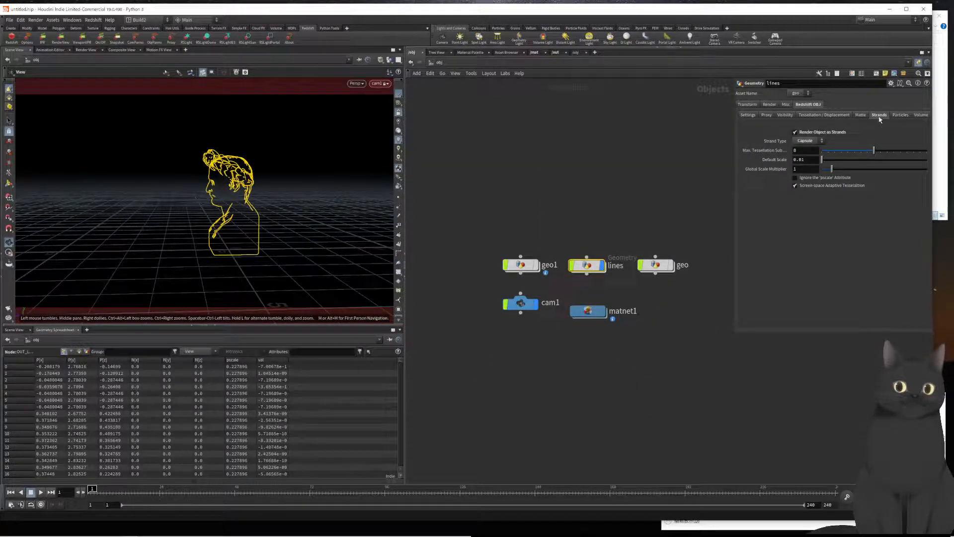
pyautogui.click(801, 169)
pyautogui.write('0.')
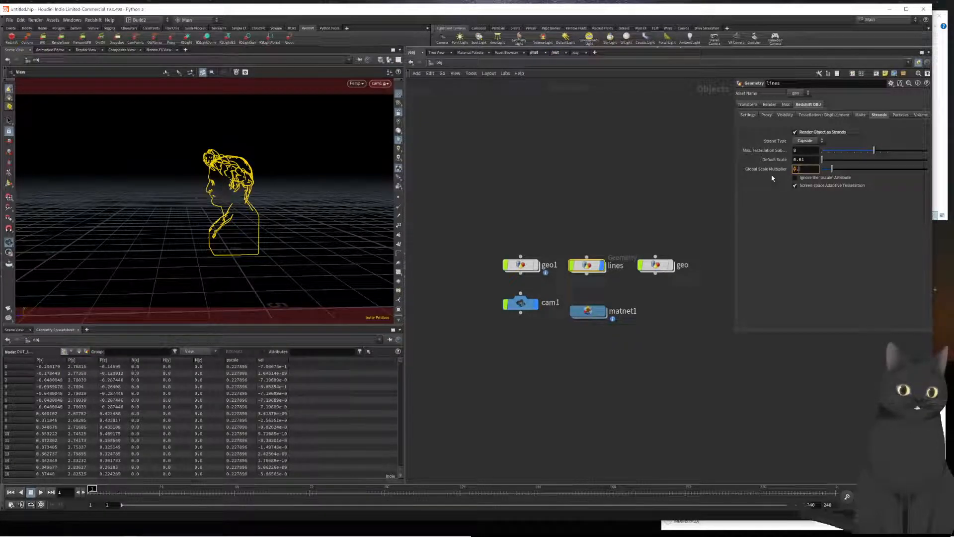
pyautogui.write('1')
pyautogui.press('Return')
pyautogui.click(598, 373)
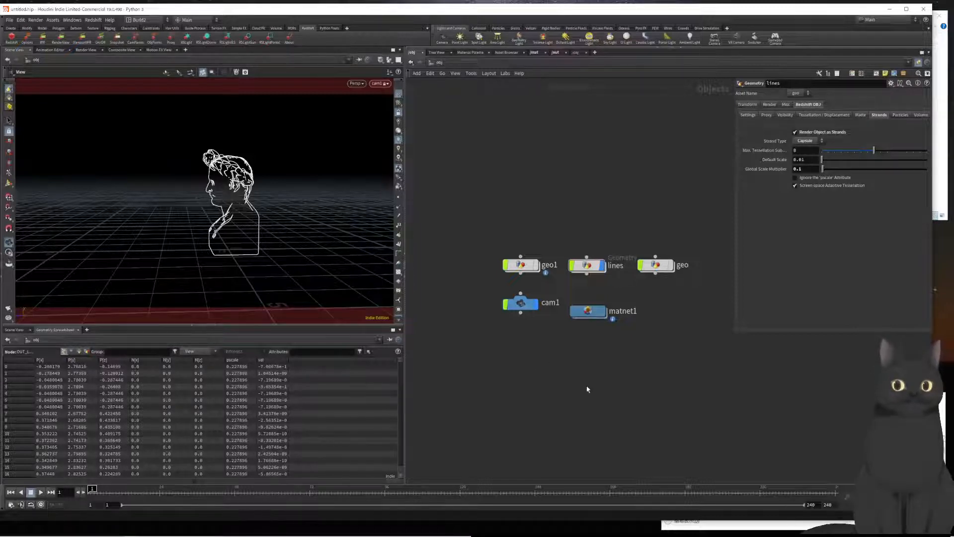
# Dolly the camera toward the bust and examine how the outline points' pscale values respond to the distance
pyautogui.scroll(-1, 586, 386)
pyautogui.scroll(2, 587, 385)
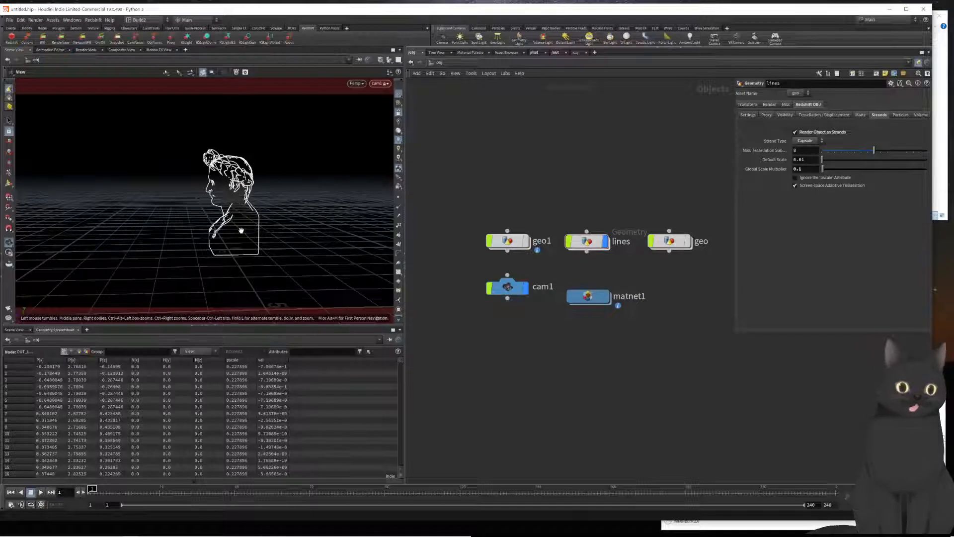
pyautogui.moveTo(241, 230); pyautogui.dragTo(241, 221)
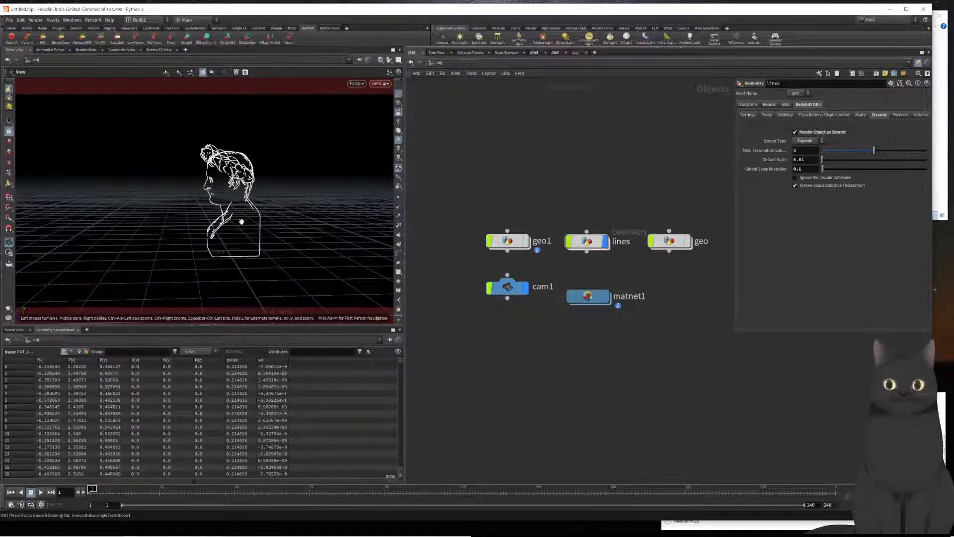
pyautogui.scroll(1, 241, 222)
pyautogui.scroll(1, 242, 222)
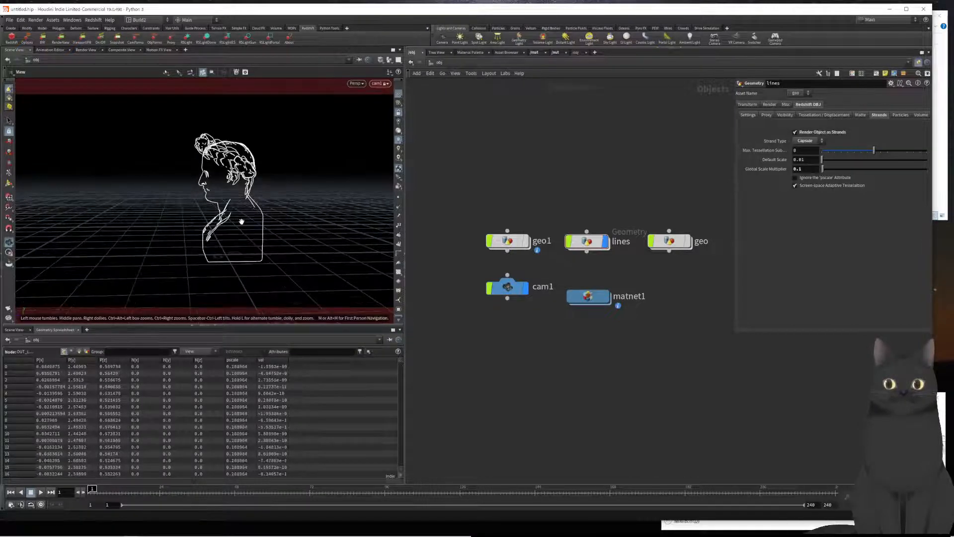
pyautogui.scroll(1, 242, 222)
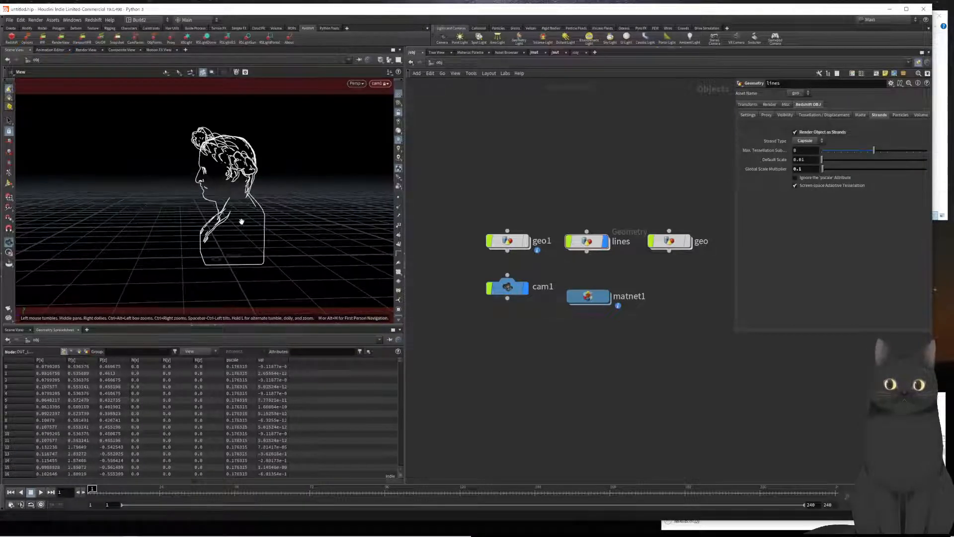
pyautogui.scroll(1, 242, 222)
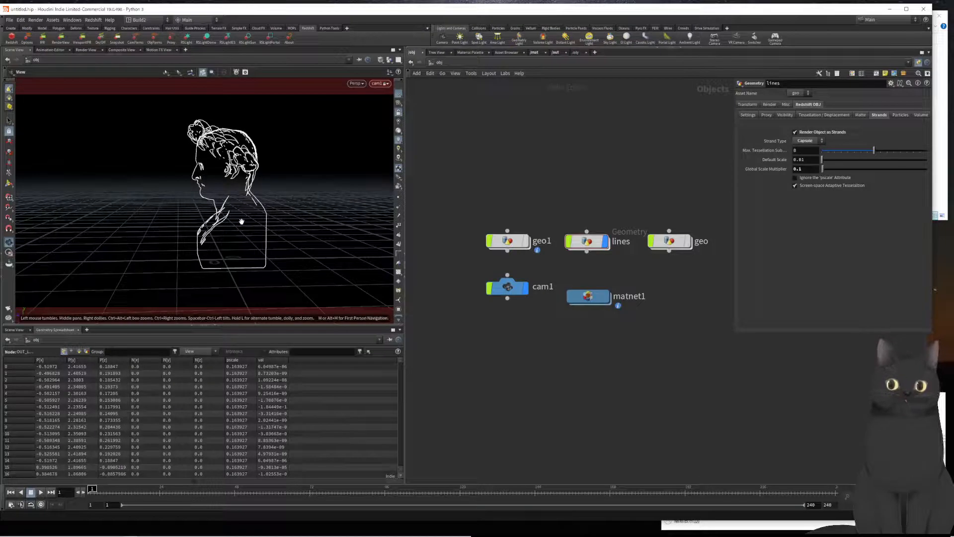
# Look over the empty render view and the Redshift_ROP1 output settings, and return to the object network
pyautogui.click(78, 50)
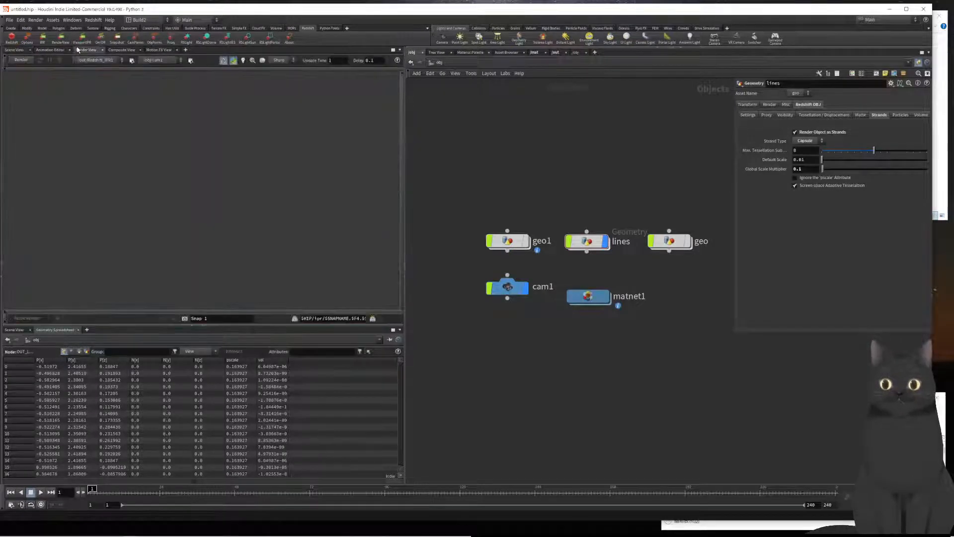
pyautogui.click(15, 50)
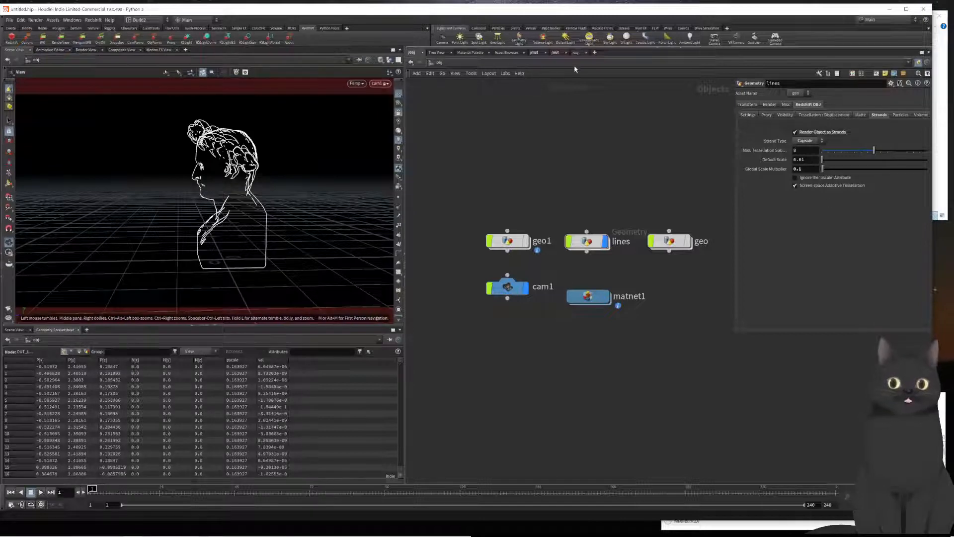
pyautogui.click(555, 52)
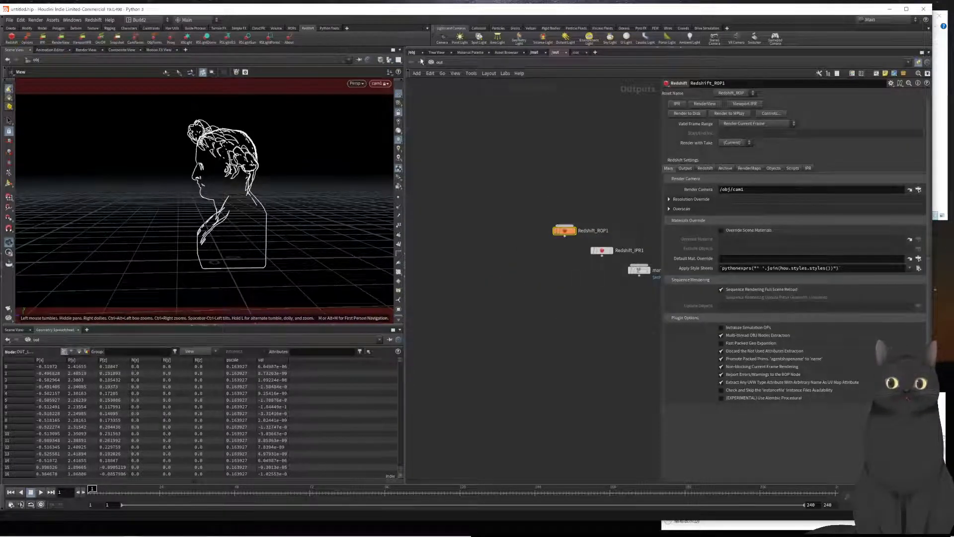
pyautogui.click(411, 52)
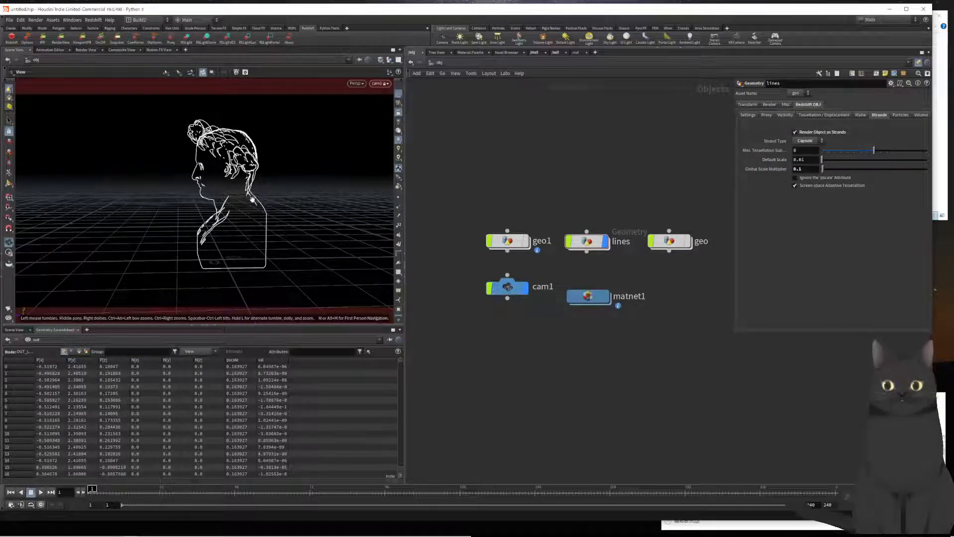
# Move the camera closer to and farther from the bust, comparing the outline points' pscale values again
pyautogui.moveTo(252, 200); pyautogui.dragTo(235, 200)
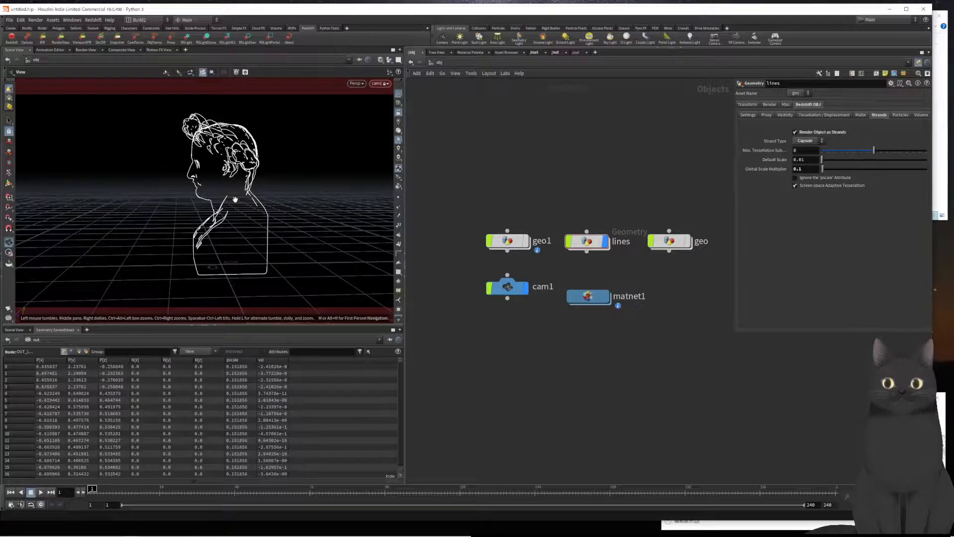
pyautogui.scroll(2, 235, 200)
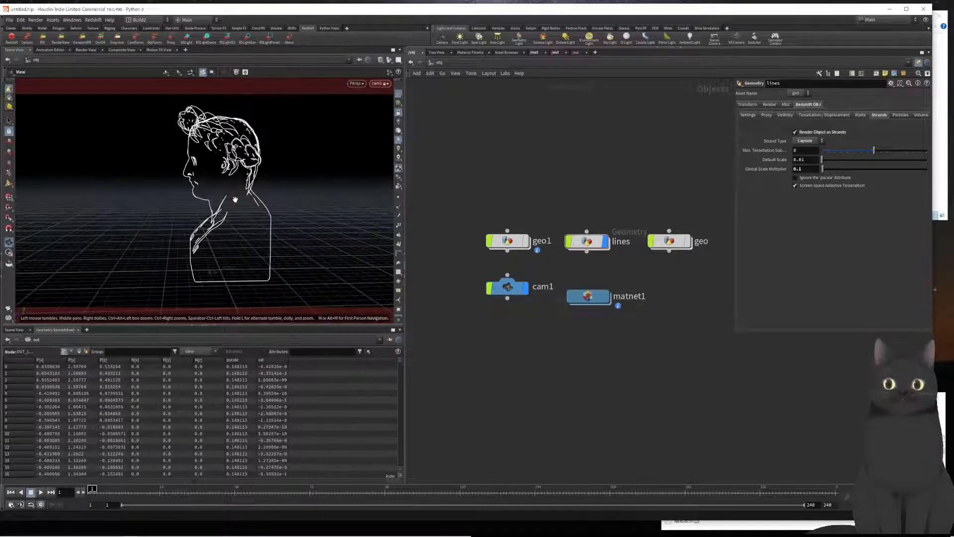
pyautogui.scroll(-1, 235, 199)
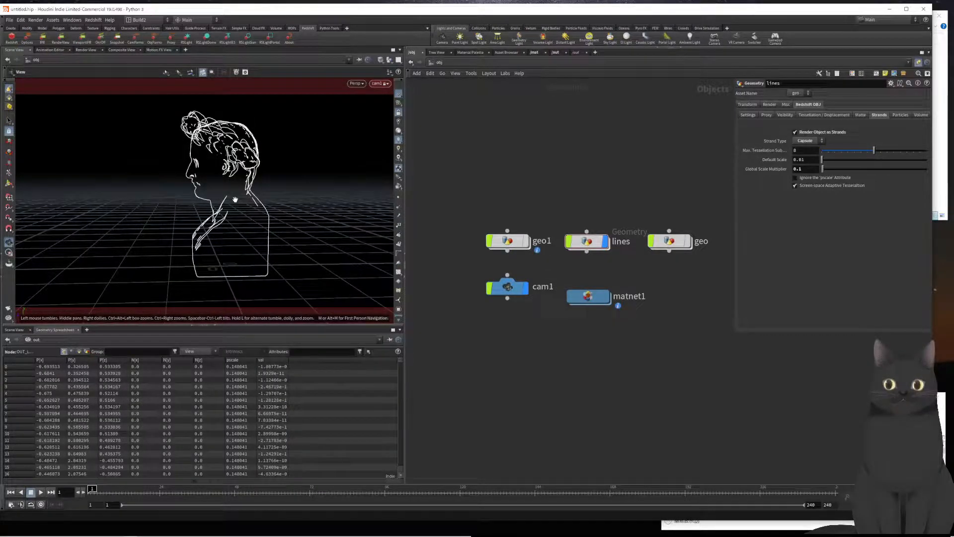
pyautogui.scroll(-1, 235, 200)
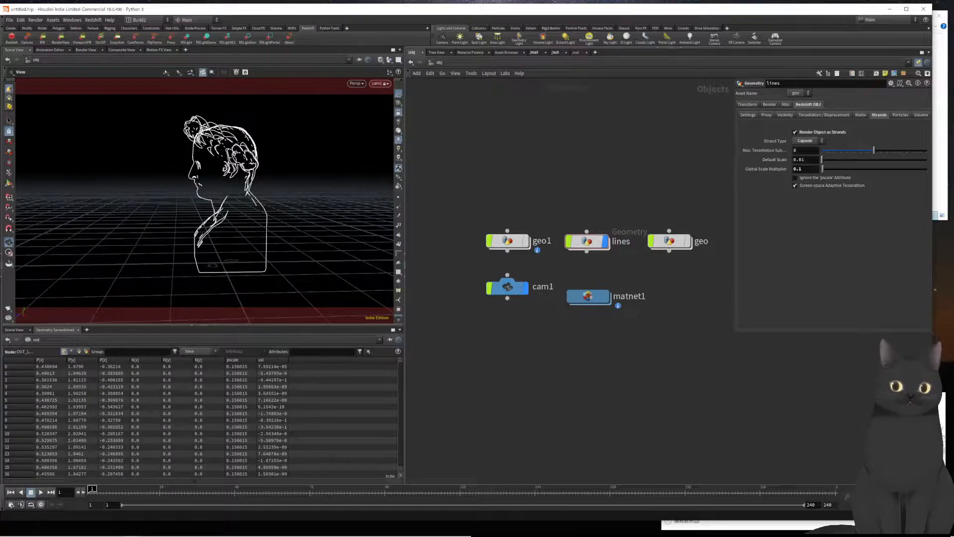
# Switch to Task Manager, sort the running processes by CPU usage to inspect the load, and return to Houdini
pyautogui.click(865, 525)
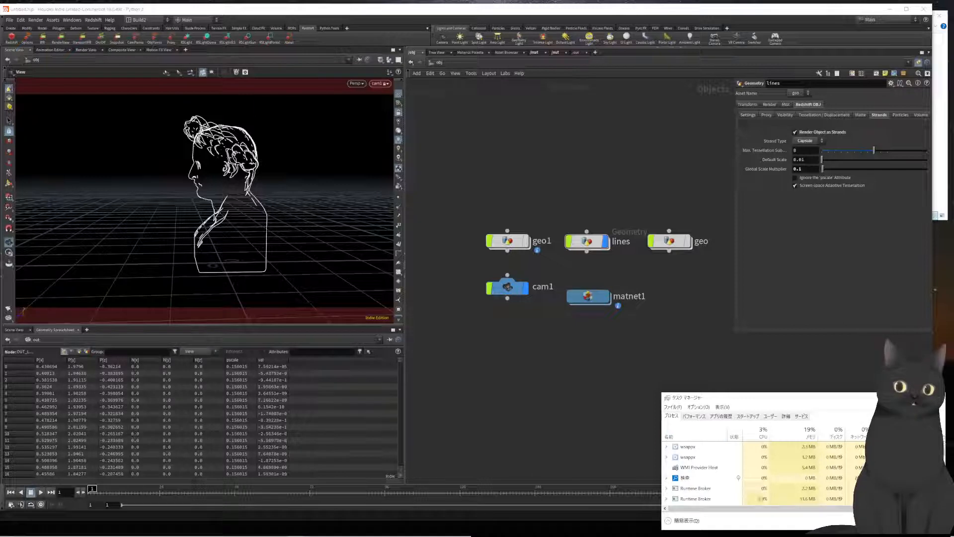
pyautogui.click(749, 440)
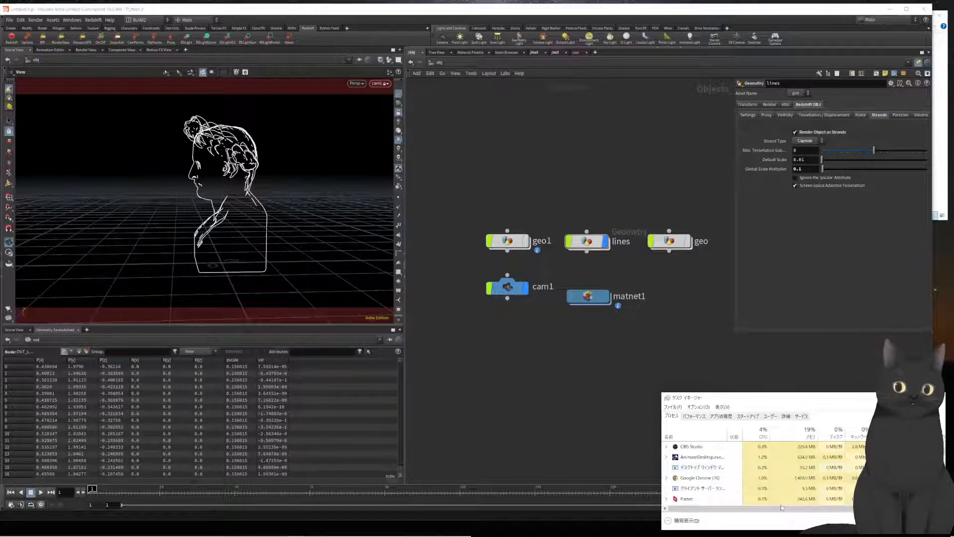
pyautogui.moveTo(790, 508)
pyautogui.mouseDown()
pyautogui.moveTo(843, 508)
pyautogui.moveTo(790, 508)
pyautogui.mouseUp()
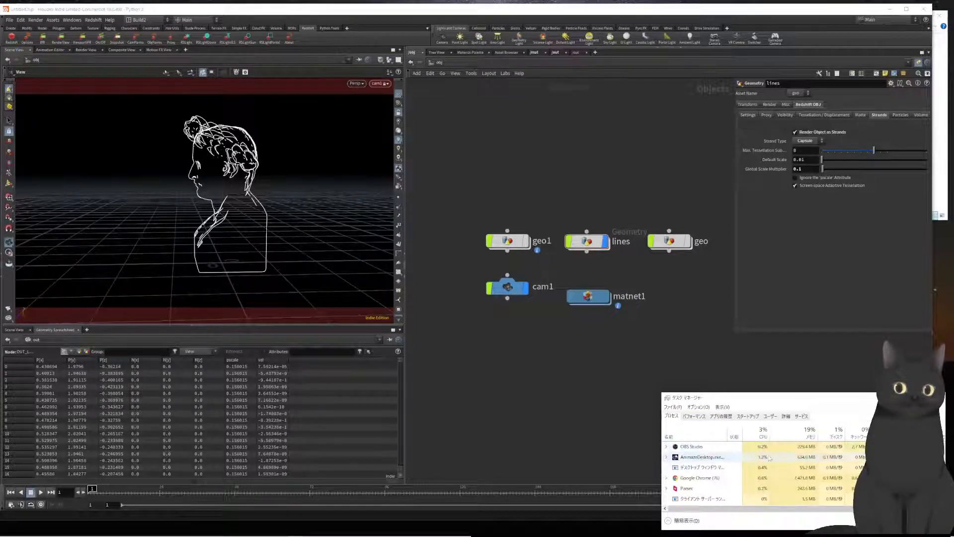
pyautogui.click(760, 432)
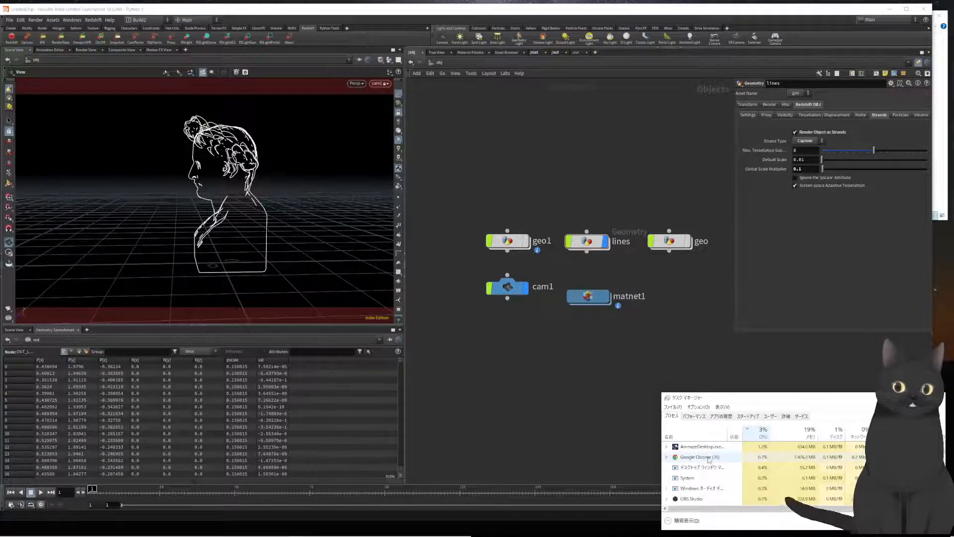
pyautogui.click(604, 408)
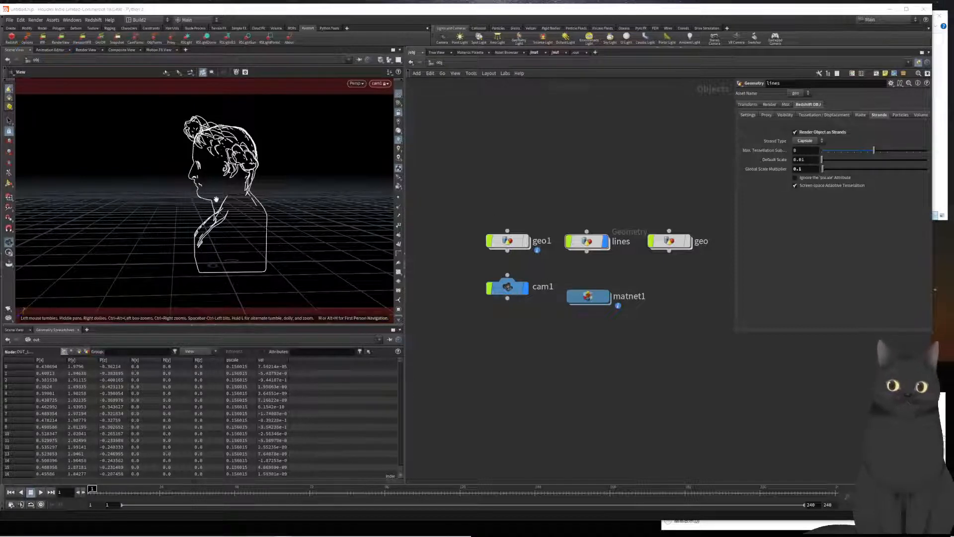
# Check pscale at another camera distance, and open the lines network to review the distance-measuring nodes feeding attribwrangle3
pyautogui.scroll(-1, 216, 199)
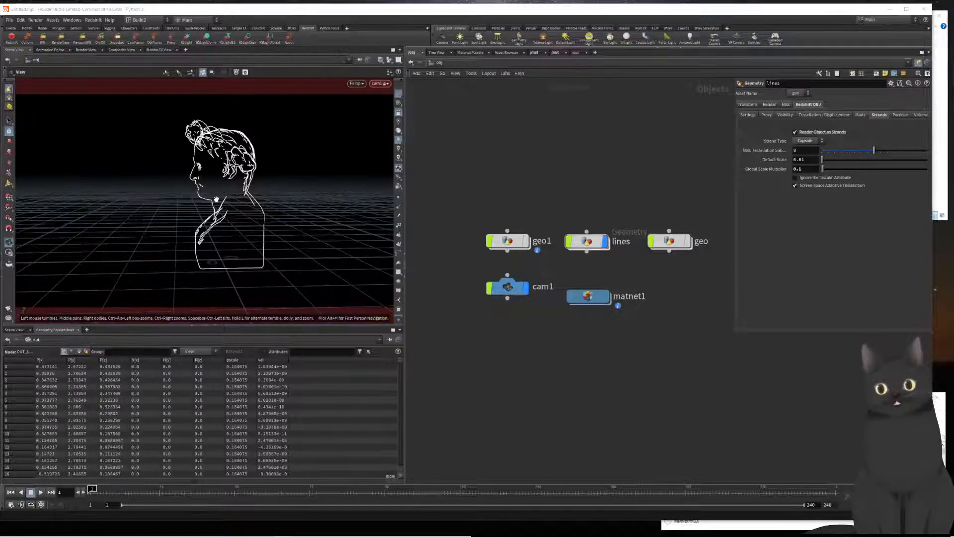
pyautogui.scroll(1, 216, 199)
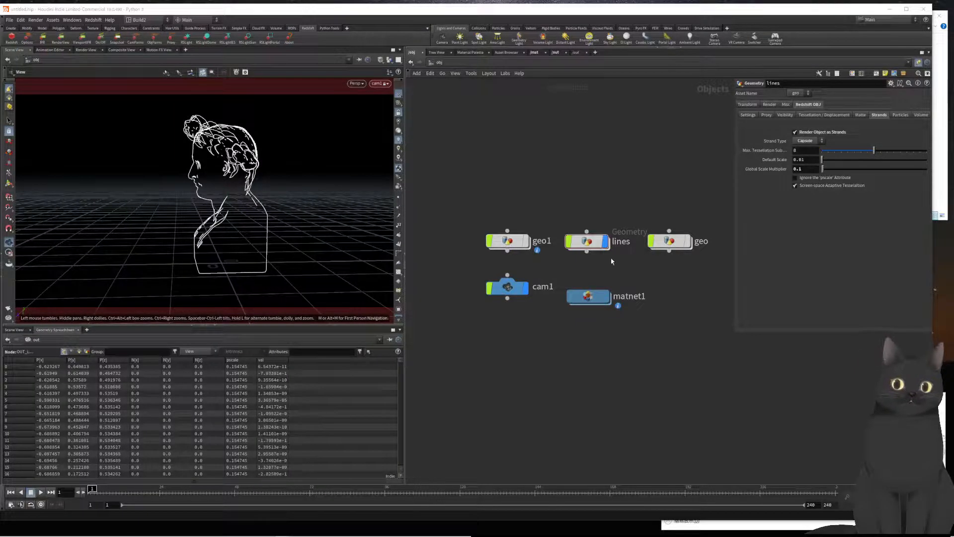
pyautogui.doubleClick(595, 244)
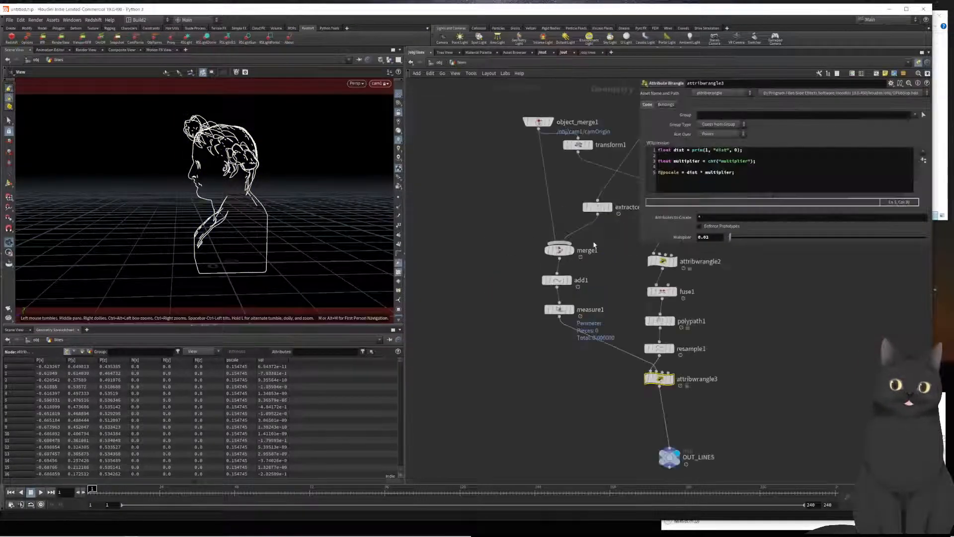
pyautogui.moveTo(533, 377); pyautogui.dragTo(501, 417, button='middle')
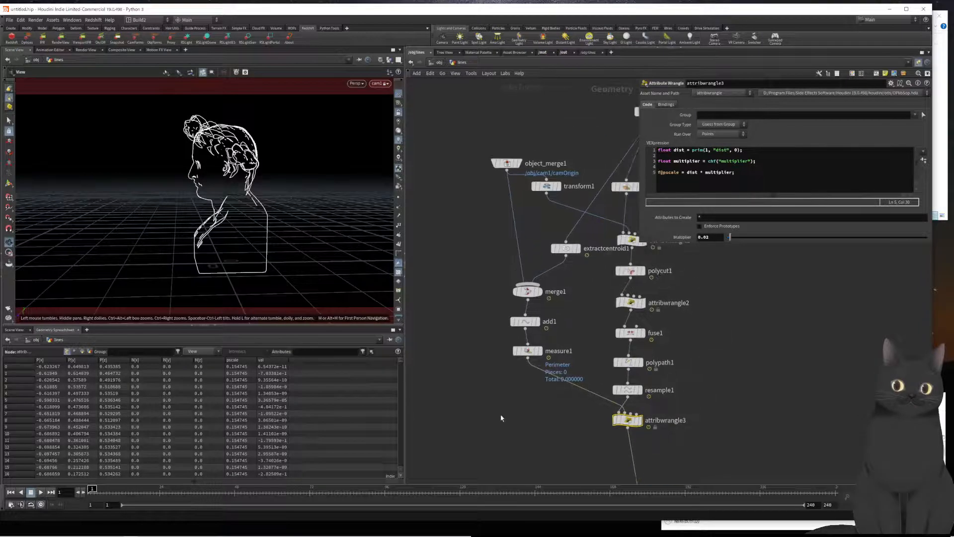
# Show the Performance Monitor above the lines network and start recording a profile
pyautogui.scroll(-3, 500, 413)
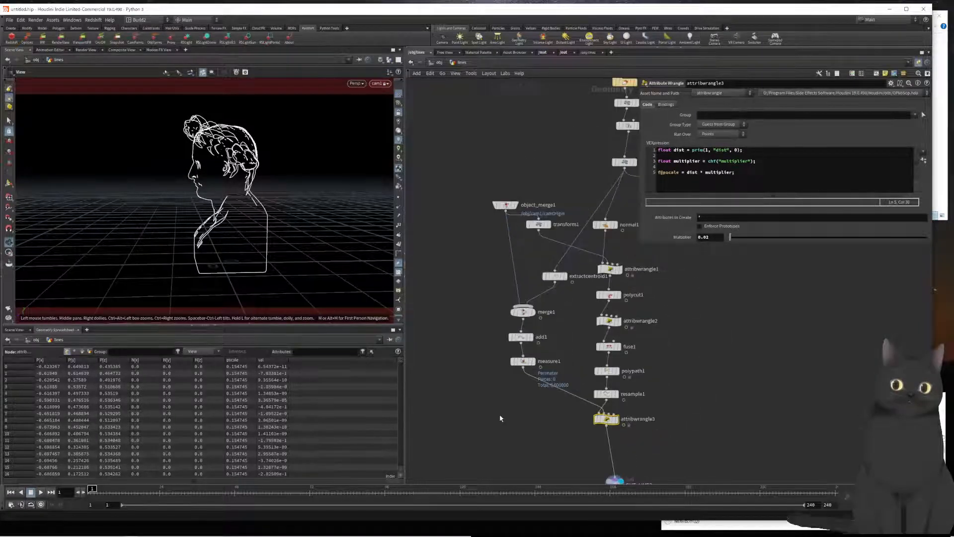
pyautogui.press('Tab')
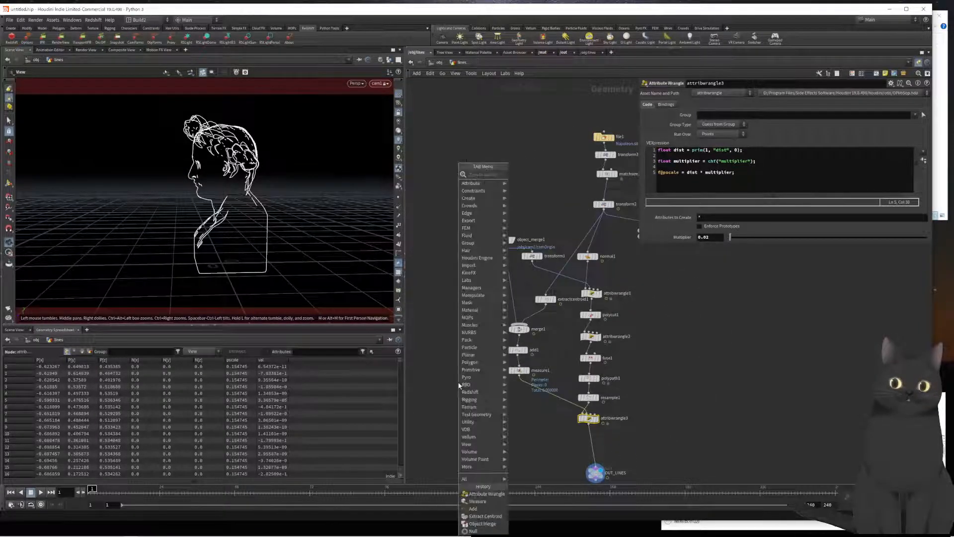
pyautogui.click(424, 171)
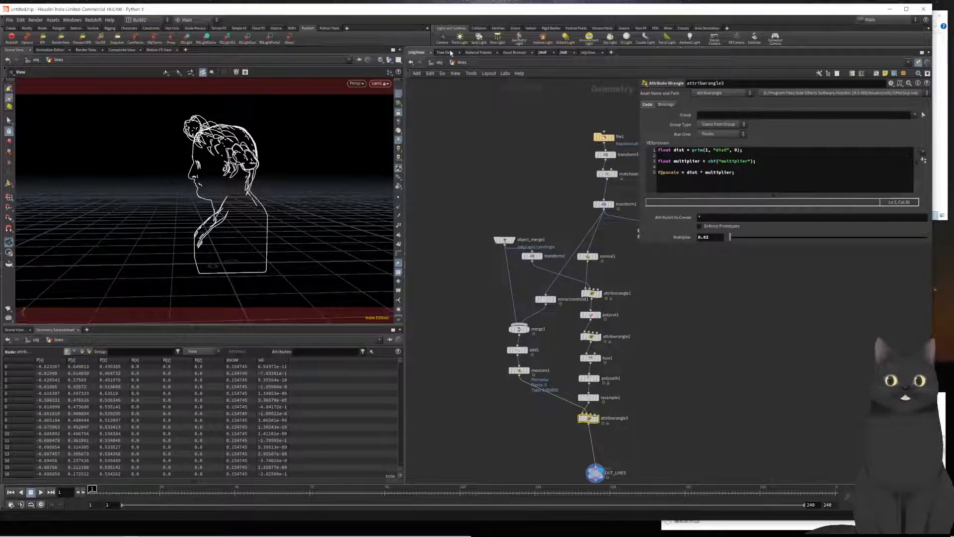
pyautogui.click(682, 50)
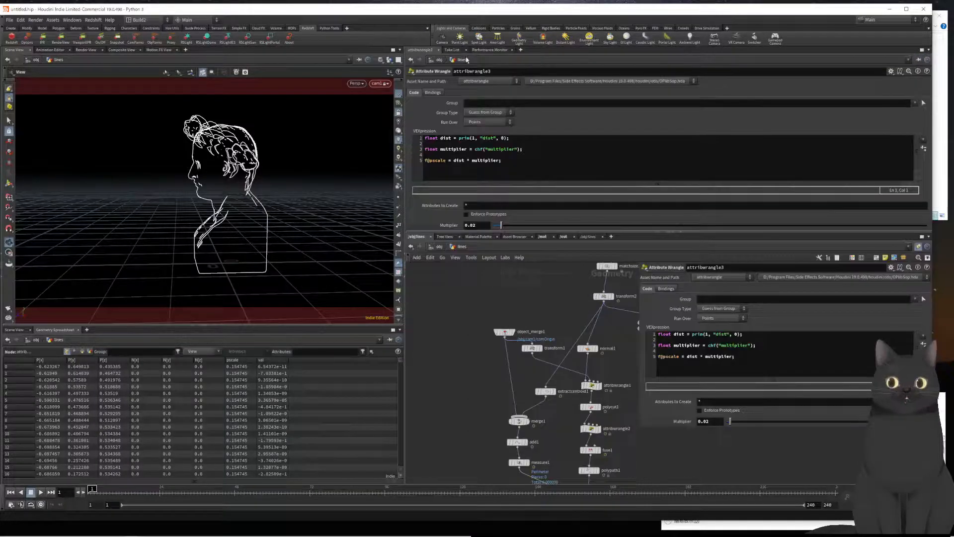
pyautogui.click(489, 50)
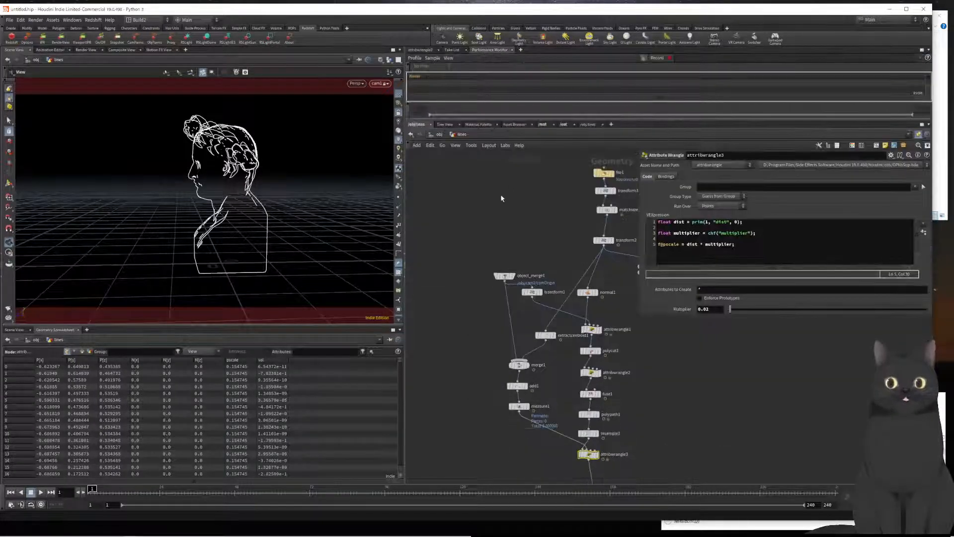
pyautogui.click(665, 59)
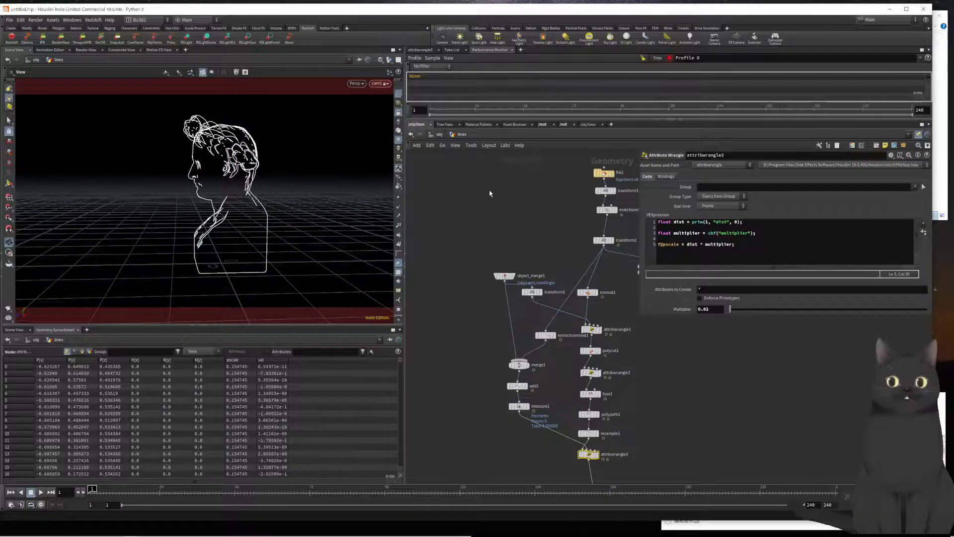
# Check the profile's filter options, keep No Filter, and stop the recording
pyautogui.moveTo(468, 223); pyautogui.dragTo(491, 199, button='middle')
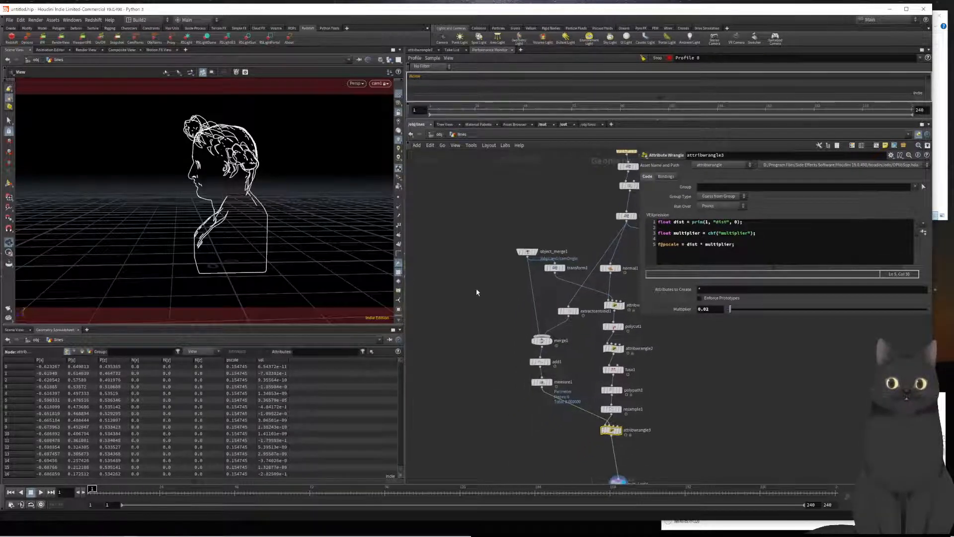
pyautogui.scroll(-1, 476, 290)
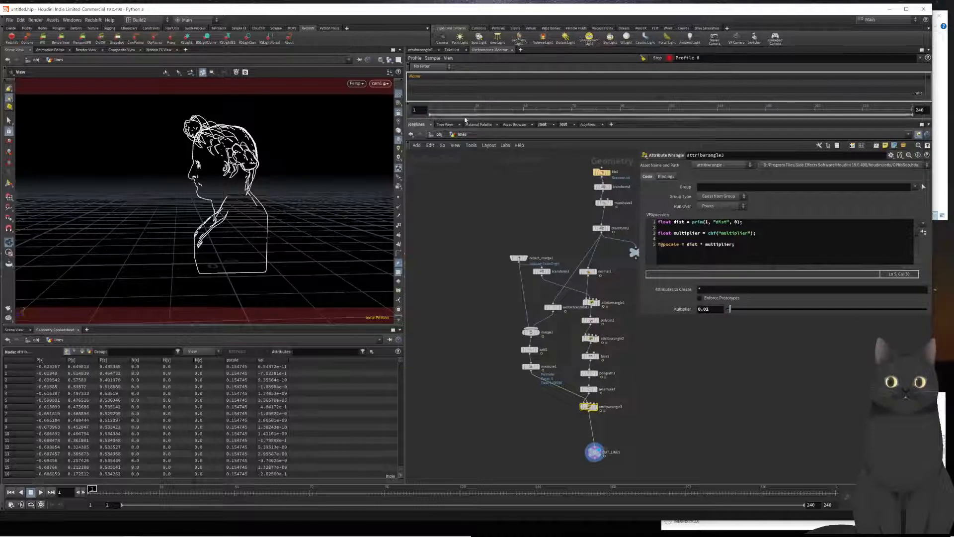
pyautogui.click(425, 66)
pyautogui.click(426, 74)
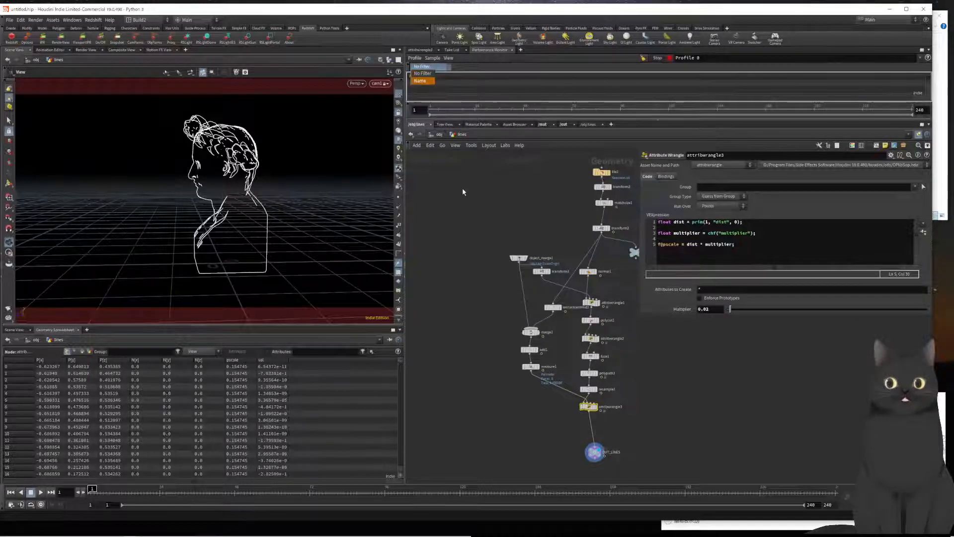
pyautogui.click(657, 58)
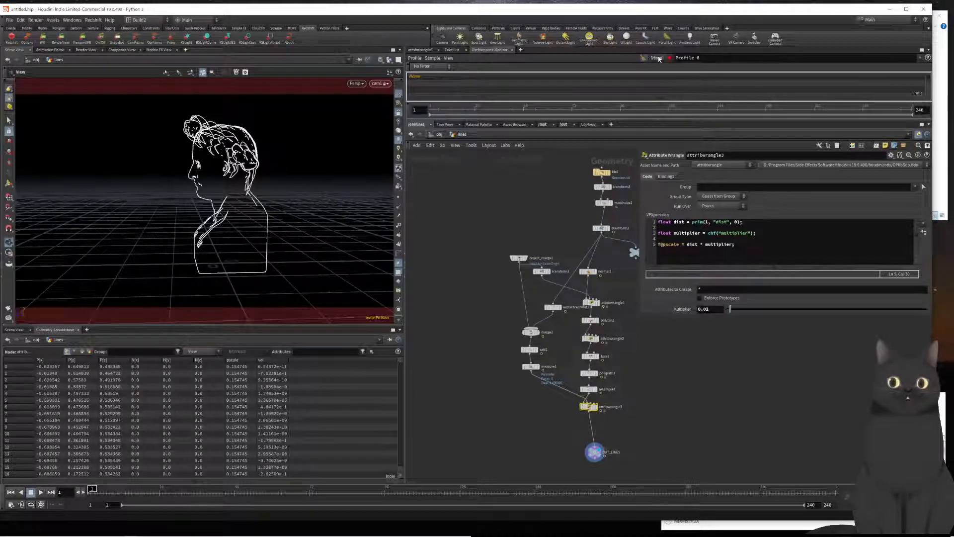
# Record a new profile while moving the camera, and examine which nodes in the outline chain take the most cook time
pyautogui.scroll(-1, 434, 352)
pyautogui.scroll(1, 445, 345)
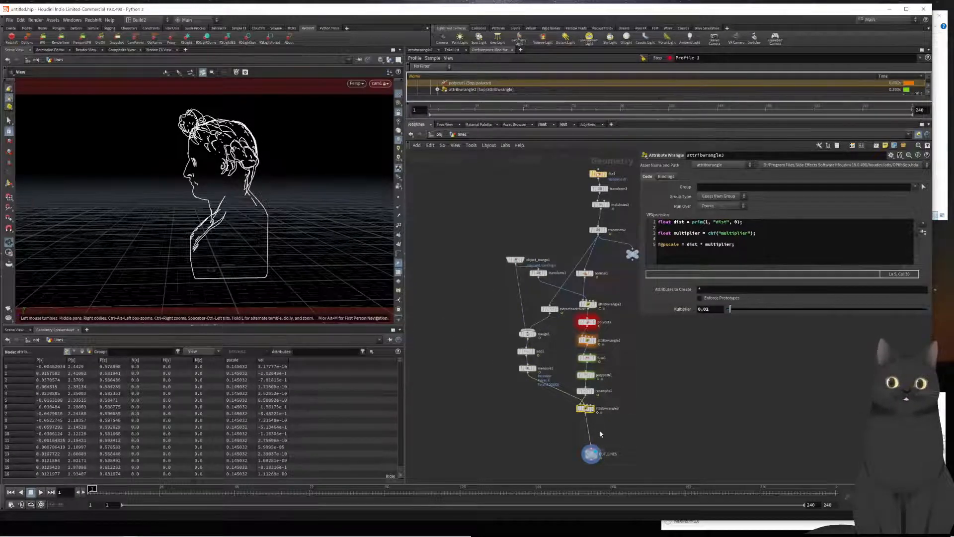
pyautogui.scroll(4, 600, 351)
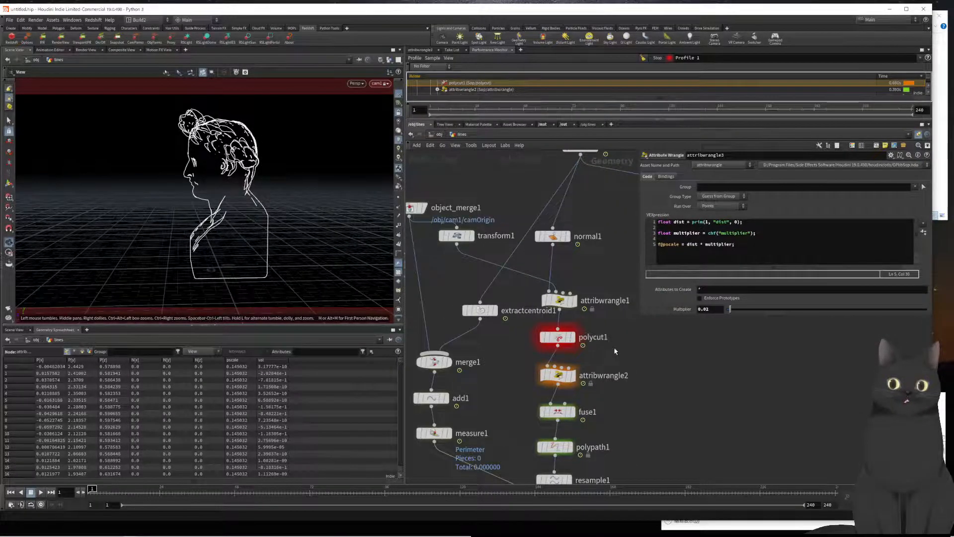
pyautogui.scroll(-1, 615, 352)
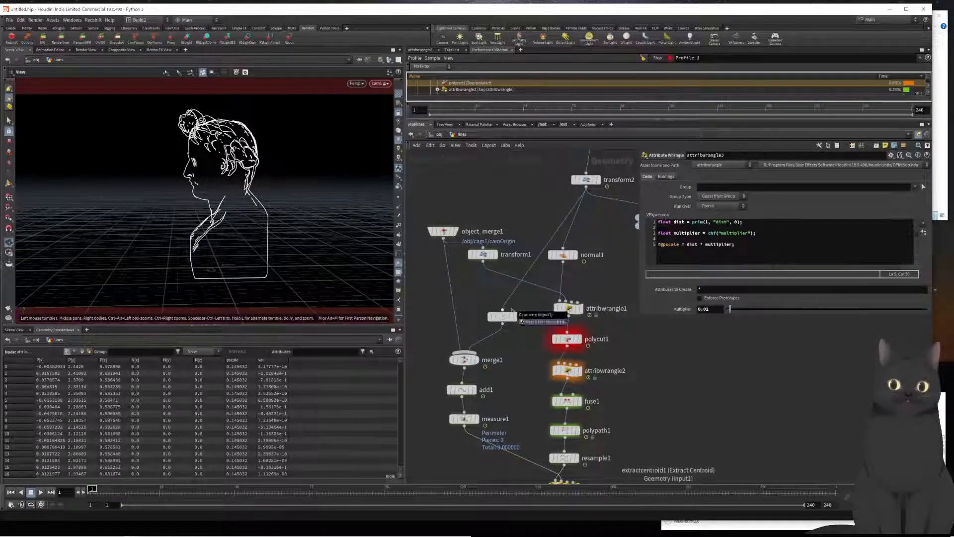
pyautogui.moveTo(483, 261)
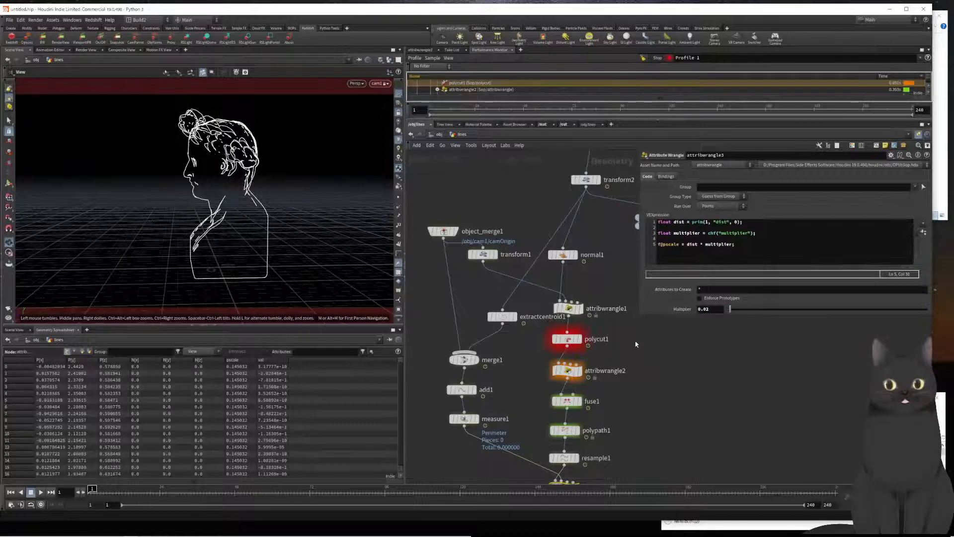
# Review the settings of the polycut1 and attribwrangle2 nodes
pyautogui.click(567, 339)
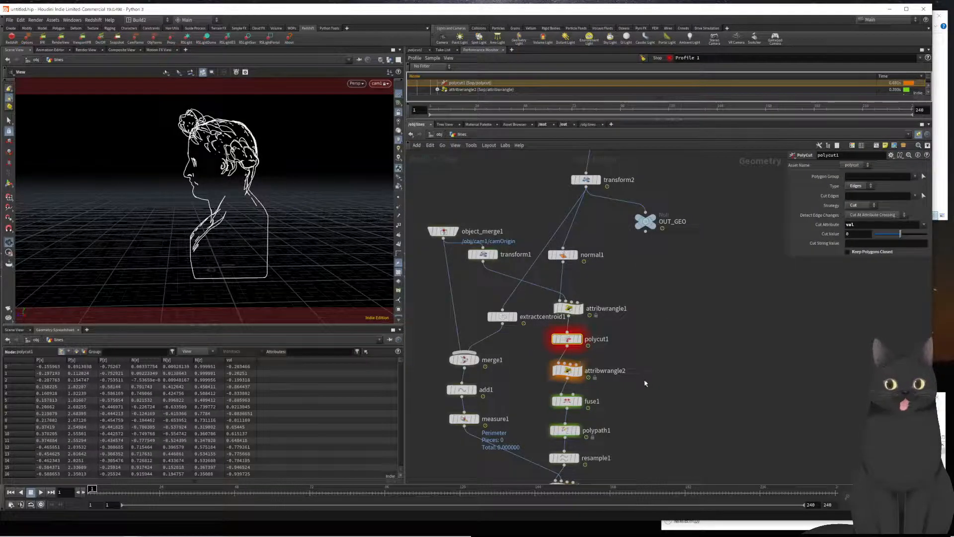
pyautogui.click(568, 371)
pyautogui.click(556, 339)
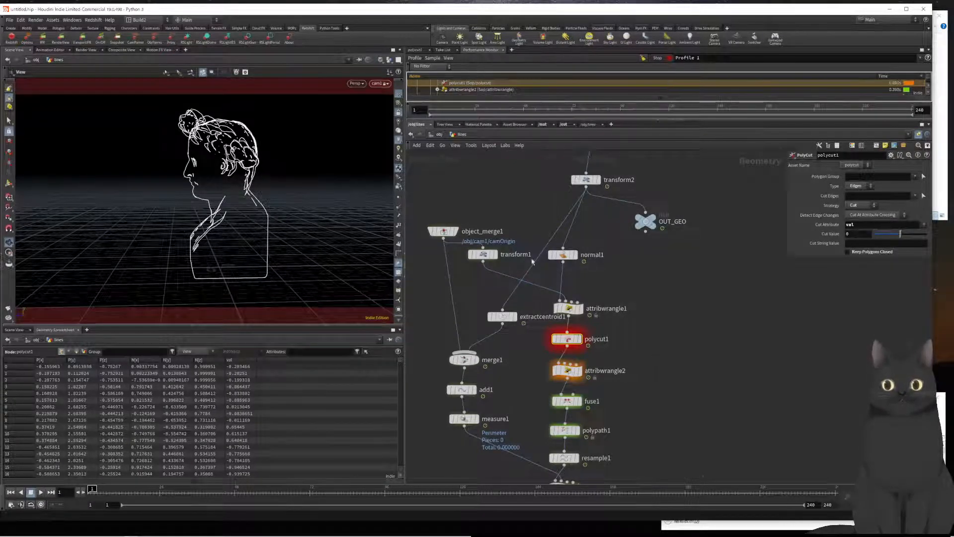
# Unlock the viewport from the camera and view the bust's outlines freely from different distances and a slightly turned angle
pyautogui.click(399, 115)
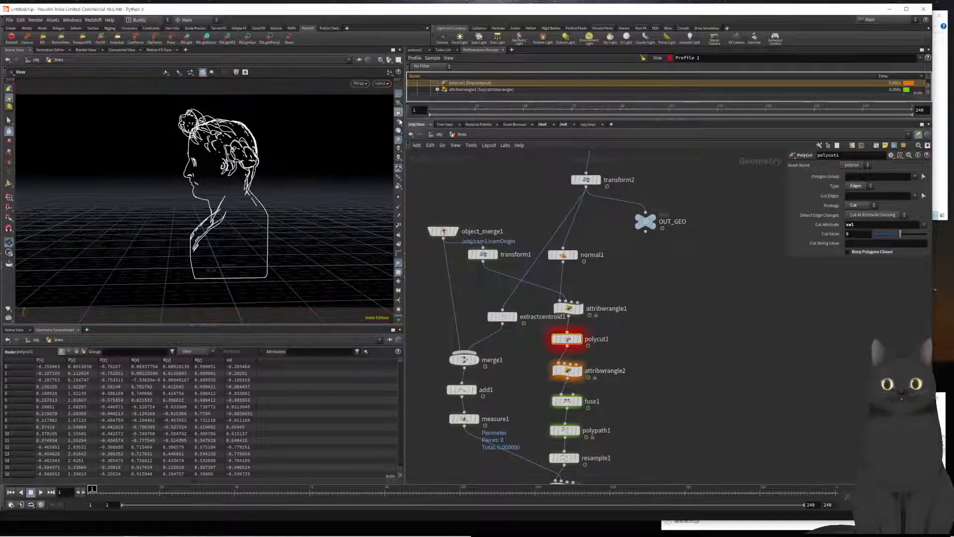
pyautogui.scroll(-3, 275, 211)
pyautogui.scroll(4, 275, 211)
pyautogui.scroll(-4, 275, 210)
pyautogui.scroll(6, 276, 211)
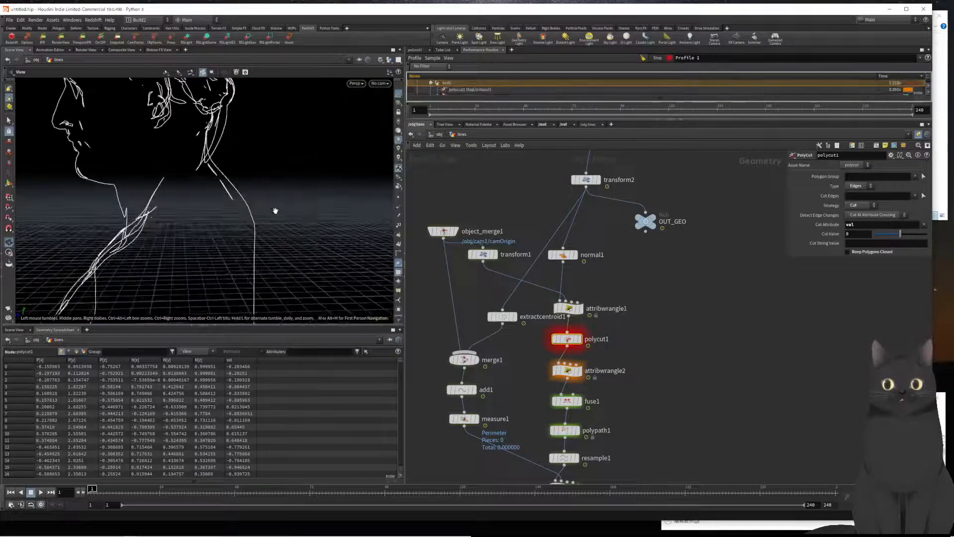
pyautogui.scroll(-3, 275, 210)
pyautogui.scroll(2, 276, 211)
pyautogui.scroll(-2, 275, 210)
pyautogui.scroll(2, 274, 210)
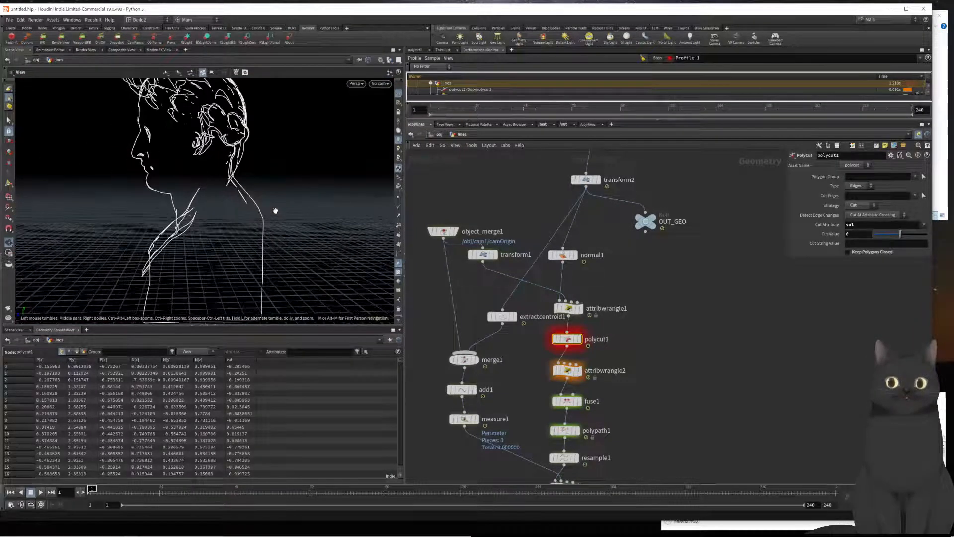
pyautogui.scroll(-3, 273, 209)
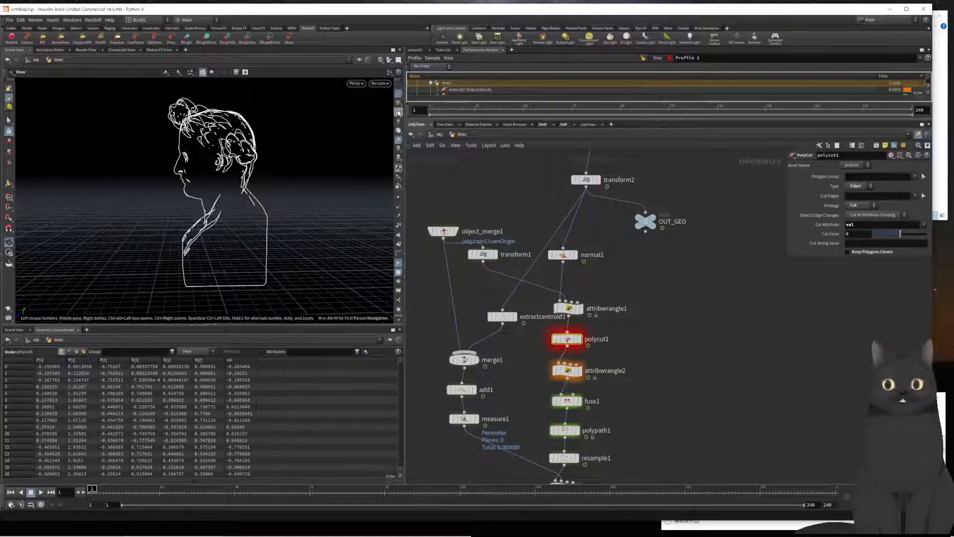
pyautogui.moveTo(226, 204); pyautogui.dragTo(199, 210)
pyautogui.scroll(-4, 199, 209)
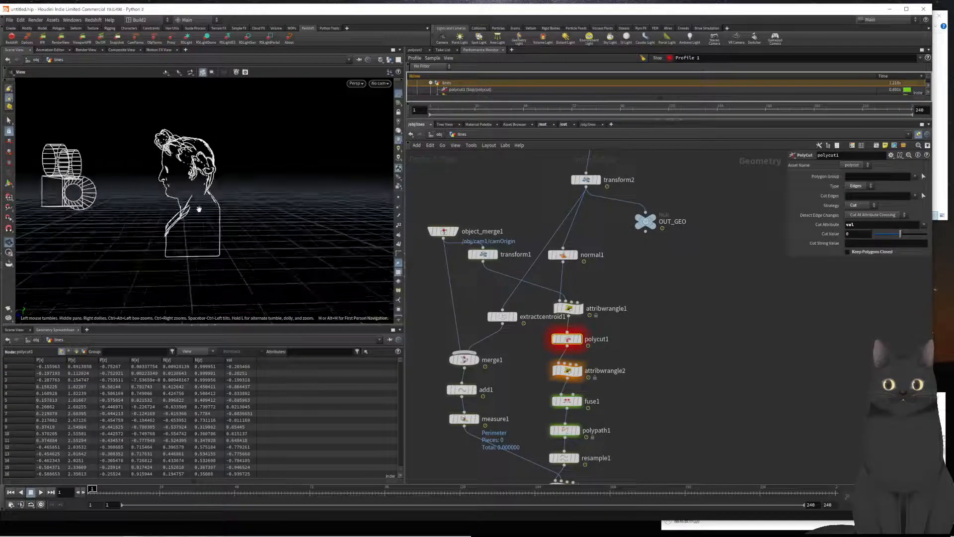
pyautogui.scroll(6, 199, 209)
pyautogui.scroll(-3, 198, 209)
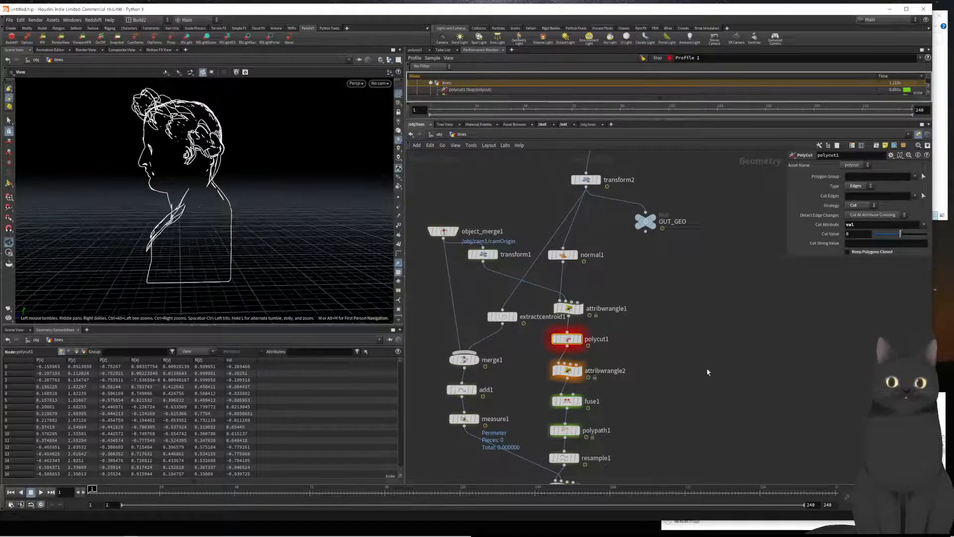
# Look over the outline node chain down to OUT_LINES, and check the outlines again at different viewing distances
pyautogui.scroll(-5, 707, 370)
pyautogui.scroll(3, 708, 369)
pyautogui.moveTo(694, 365); pyautogui.dragTo(690, 326, button='middle')
pyautogui.scroll(2, 648, 382)
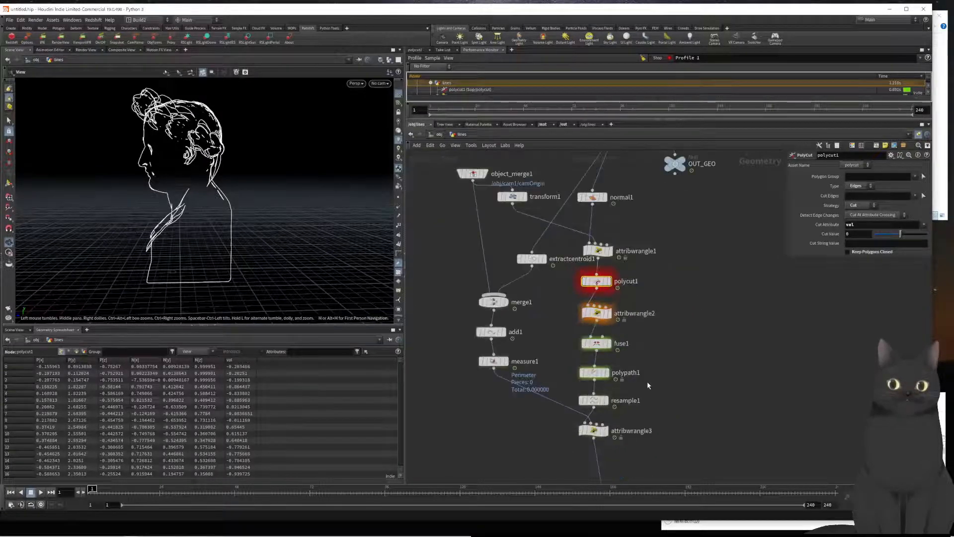
pyautogui.scroll(-3, 647, 380)
pyautogui.scroll(-2, 163, 183)
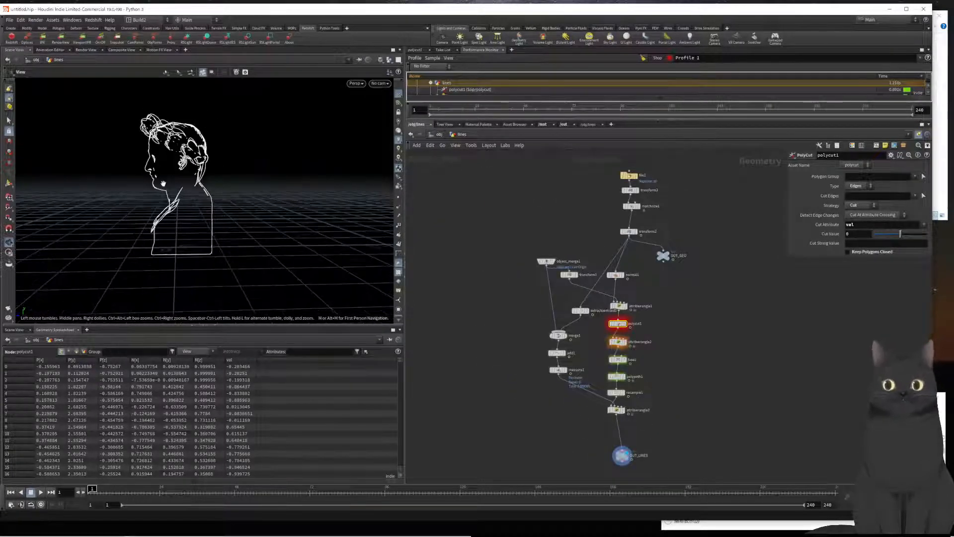
pyautogui.scroll(2, 163, 183)
pyautogui.scroll(-2, 163, 183)
pyautogui.scroll(4, 163, 184)
pyautogui.scroll(-3, 163, 183)
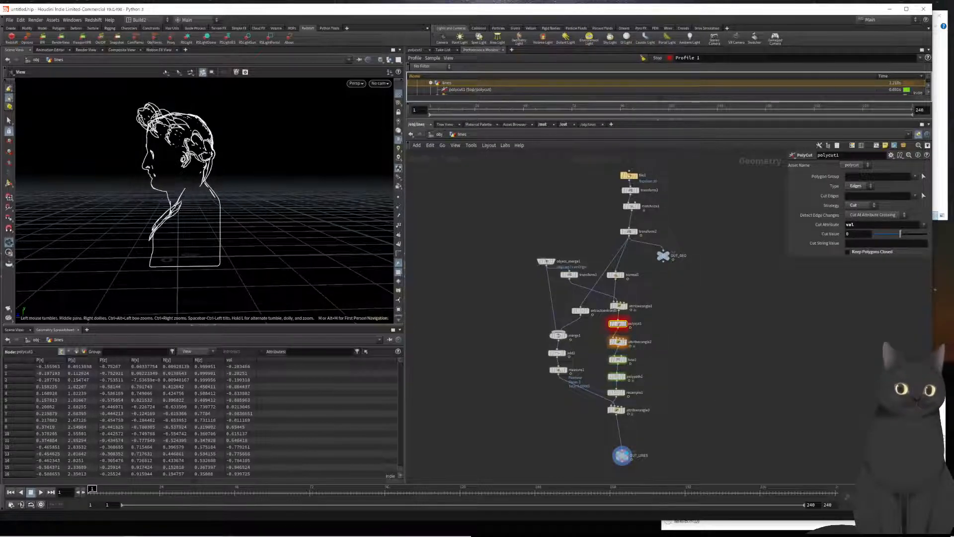
pyautogui.scroll(-1, 641, 341)
pyautogui.scroll(1, 667, 337)
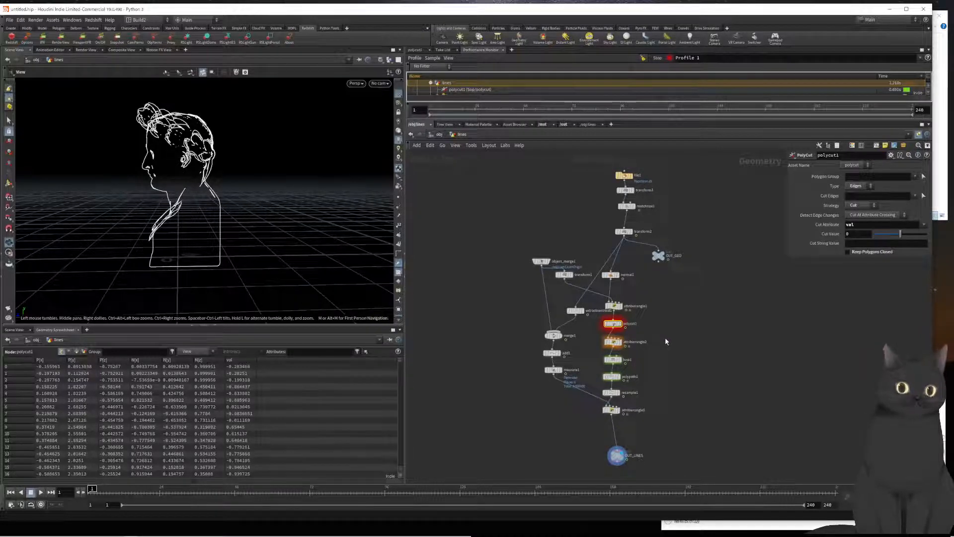
pyautogui.scroll(-1, 666, 342)
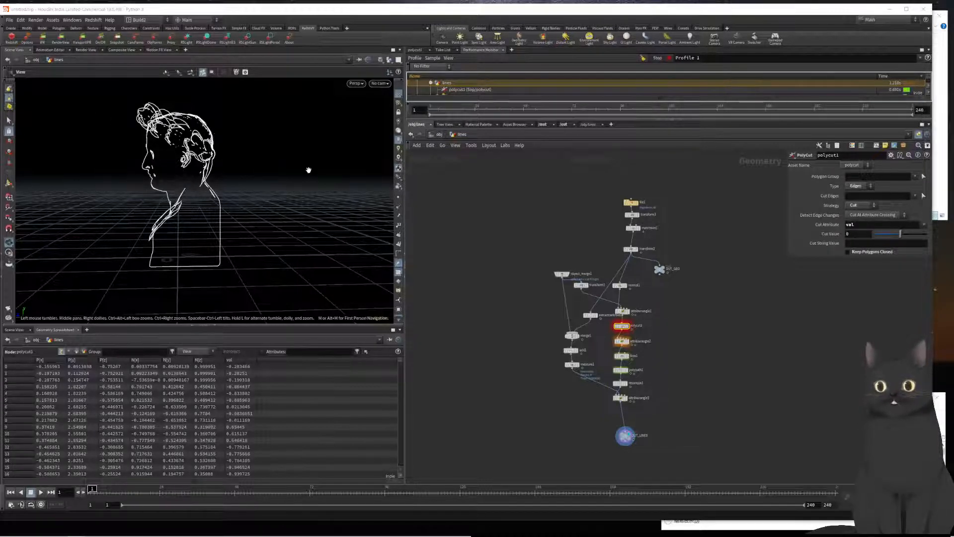
pyautogui.scroll(2, 544, 357)
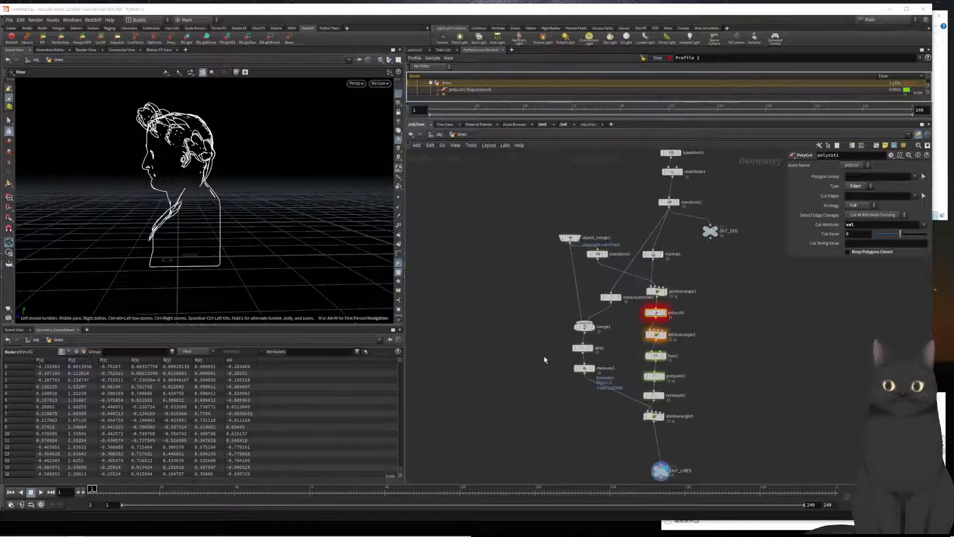
pyautogui.scroll(-4, 545, 358)
pyautogui.scroll(2, 544, 357)
pyautogui.scroll(1, 518, 367)
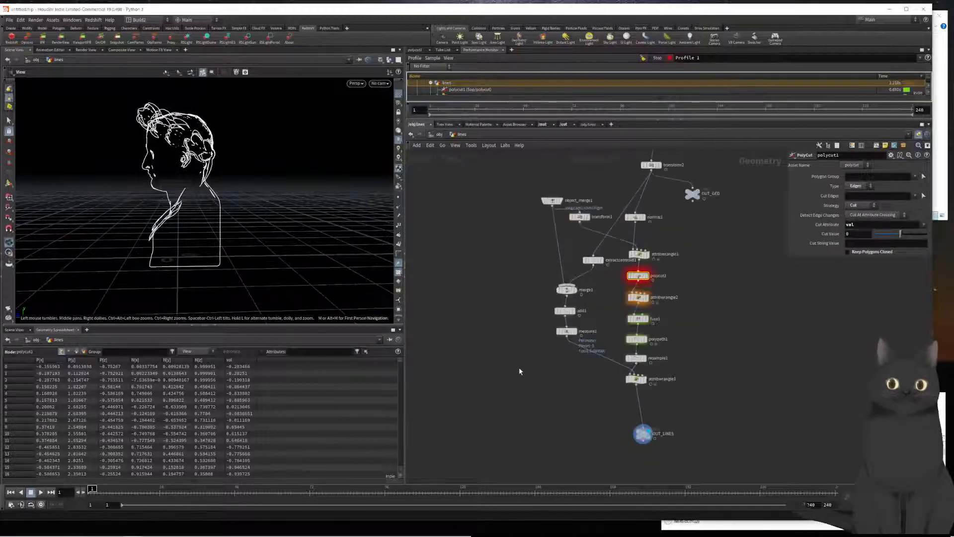
pyautogui.scroll(1, 646, 420)
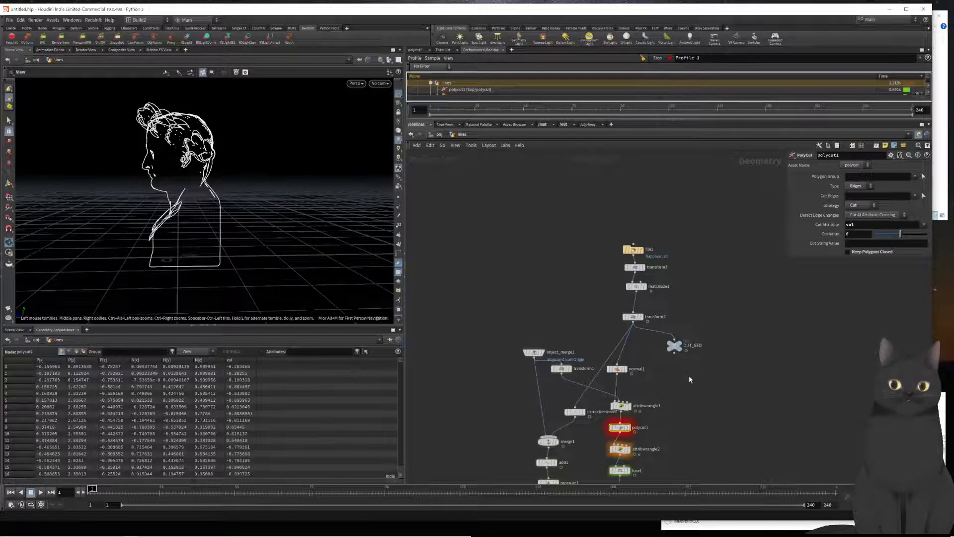
# Review the VEX code of attribwrangle1 and of attribwrangle3 in the outline chain
pyautogui.moveTo(689, 374); pyautogui.dragTo(724, 298, button='middle')
pyautogui.scroll(3, 703, 366)
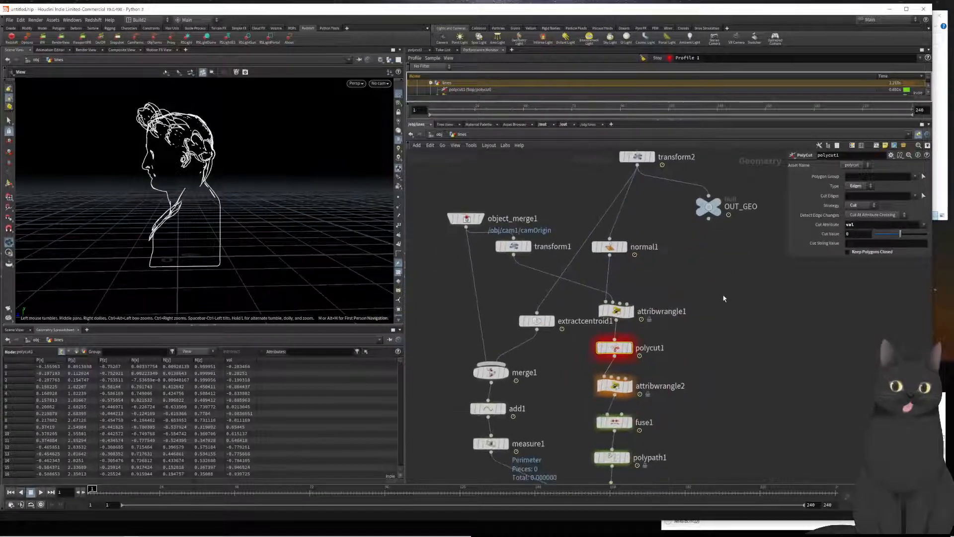
pyautogui.click(617, 311)
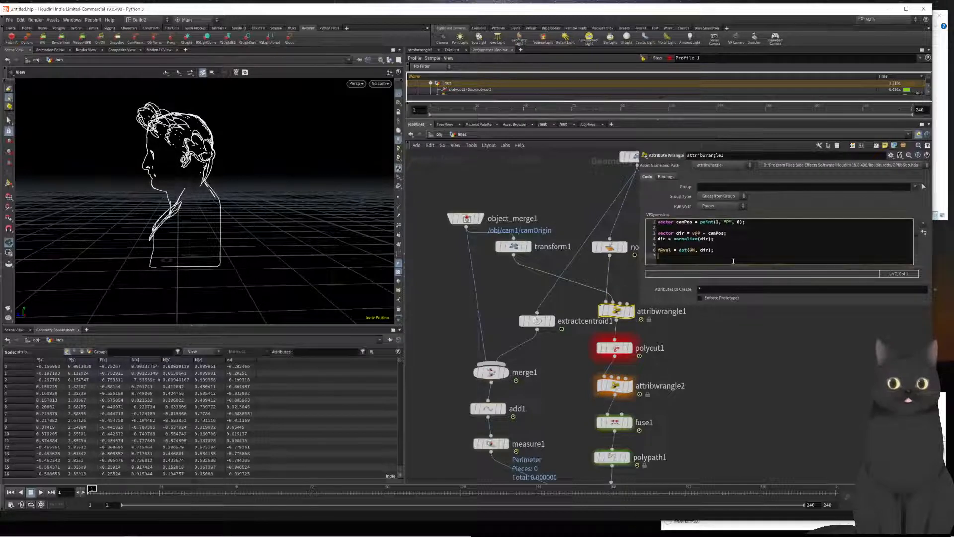
pyautogui.moveTo(746, 442); pyautogui.dragTo(621, 347, button='middle')
pyautogui.moveTo(591, 386); pyautogui.dragTo(620, 309, button='middle')
pyautogui.click(512, 351)
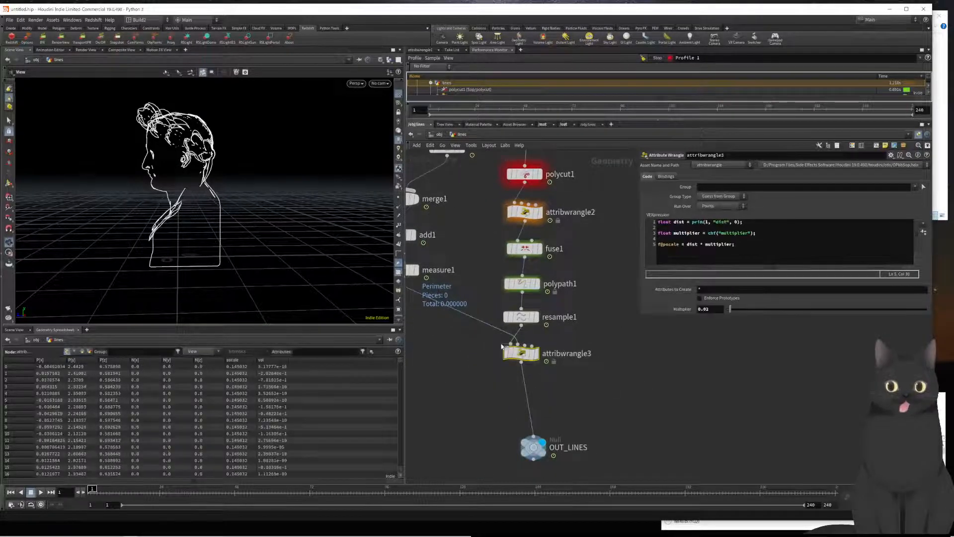
# Move the OUT_LINES null up directly beneath attribwrangle3 to tidy the end of the node chain
pyautogui.moveTo(605, 297); pyautogui.dragTo(607, 328, button='middle')
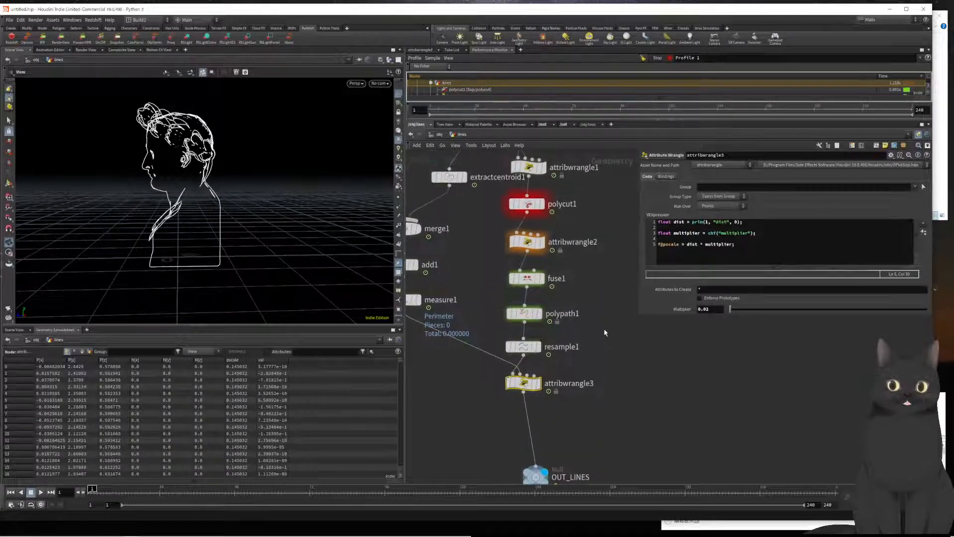
pyautogui.moveTo(606, 444); pyautogui.dragTo(623, 396, button='middle')
pyautogui.moveTo(555, 427); pyautogui.dragTo(542, 379)
pyautogui.scroll(-1, 607, 378)
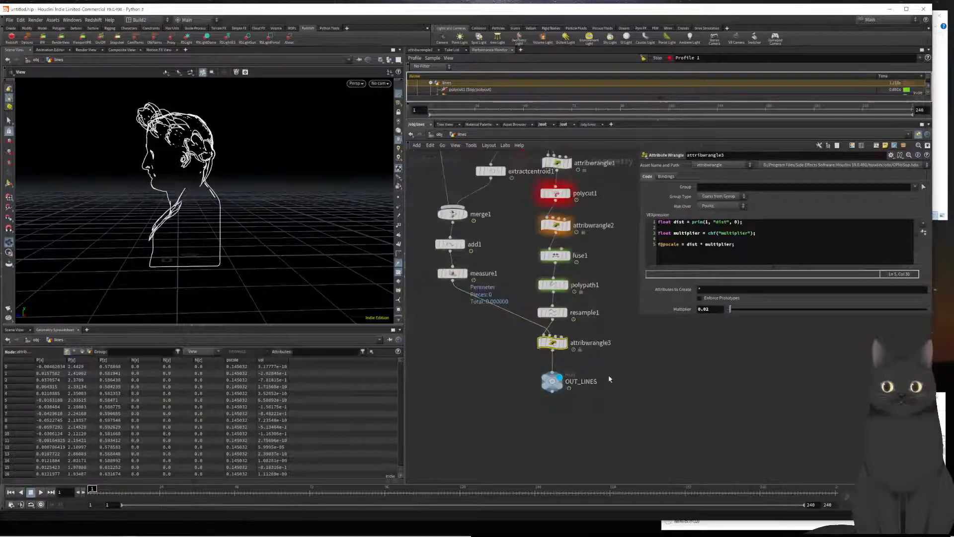
# Review attribwrangle1's camera-direction VEX code and the camera origin path referenced by object_merge1
pyautogui.moveTo(615, 357); pyautogui.dragTo(633, 384, button='middle')
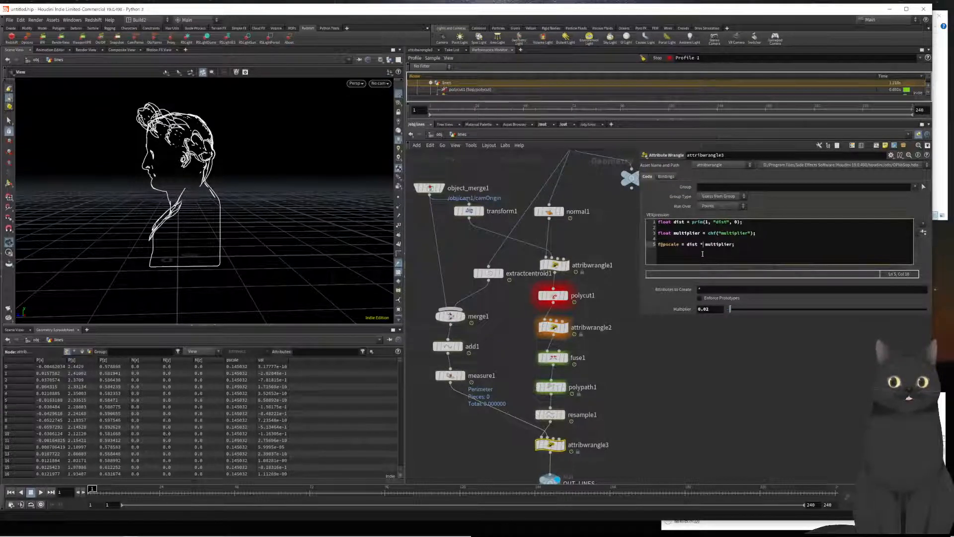
pyautogui.click(553, 264)
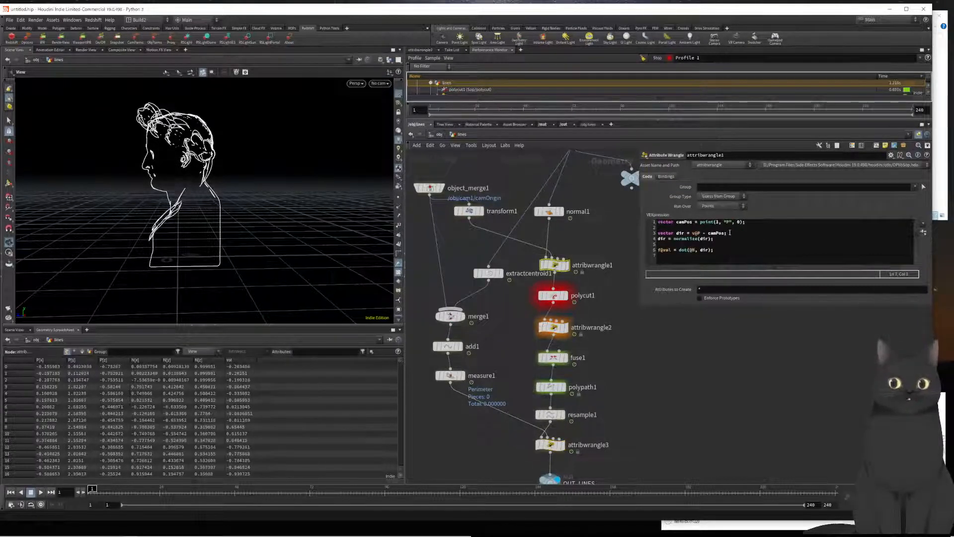
pyautogui.click(740, 234)
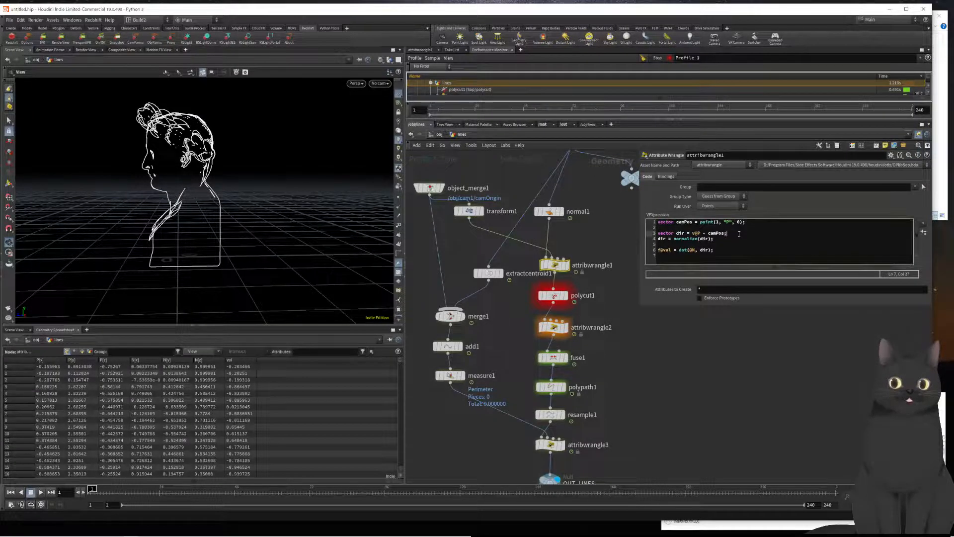
pyautogui.click(731, 244)
pyautogui.click(737, 242)
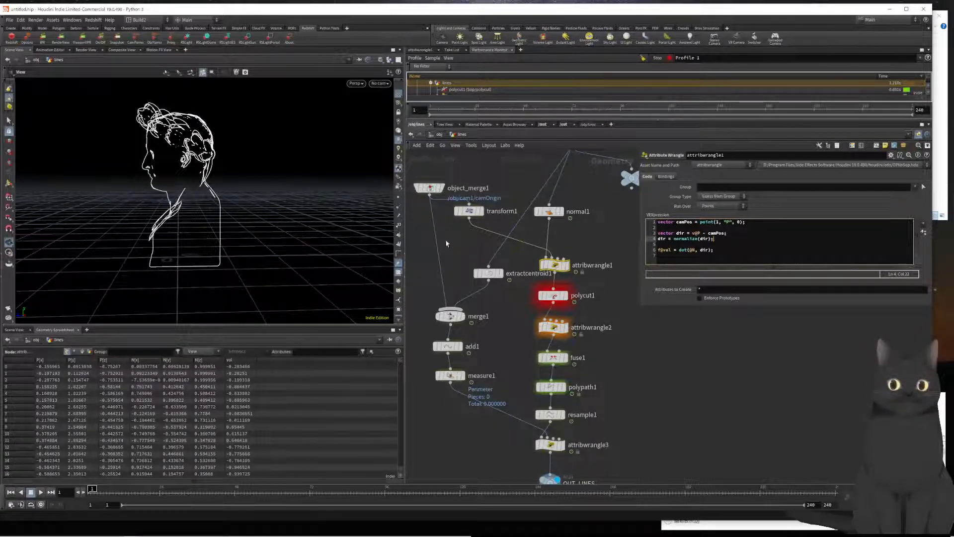
pyautogui.moveTo(415, 215); pyautogui.dragTo(433, 174)
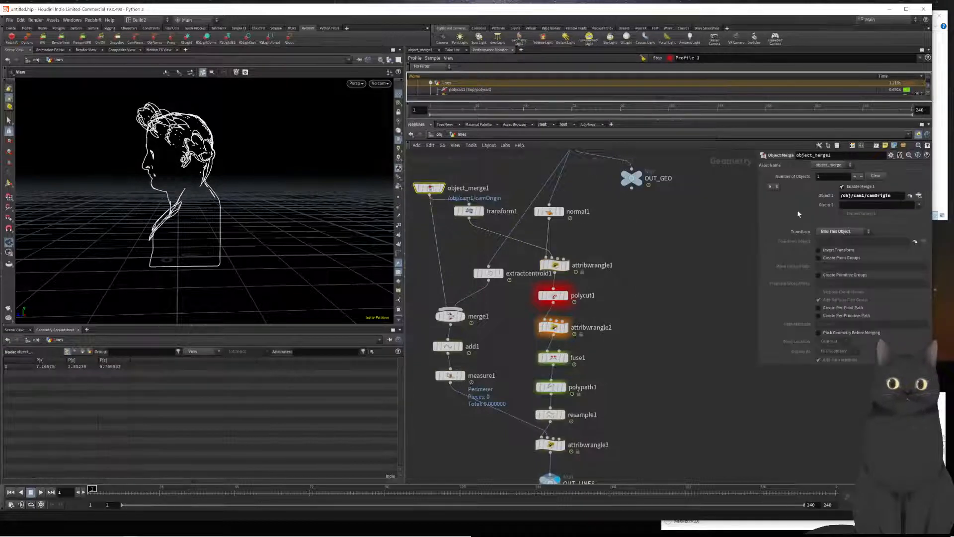
pyautogui.click(887, 196)
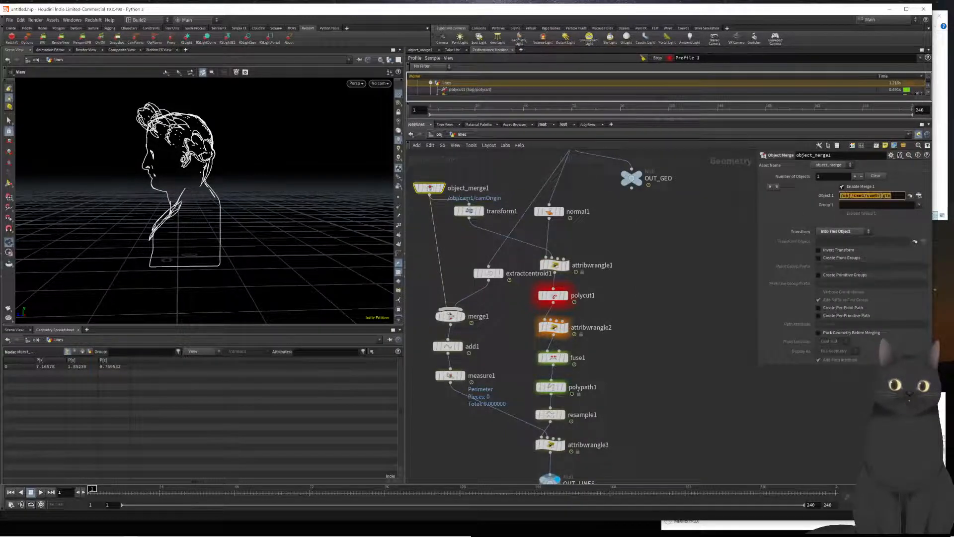
pyautogui.moveTo(629, 279); pyautogui.dragTo(559, 261)
pyautogui.moveTo(610, 317); pyautogui.dragTo(596, 285, button='middle')
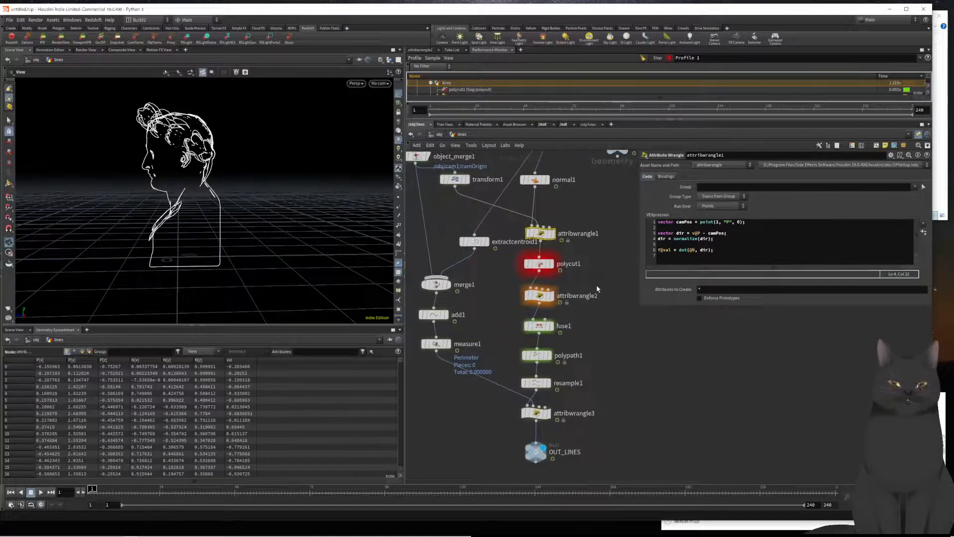
# Review the settings of polycut1, attribwrangle2, fuse1 and polypath1 in the outline chain
pyautogui.moveTo(593, 281); pyautogui.dragTo(515, 262)
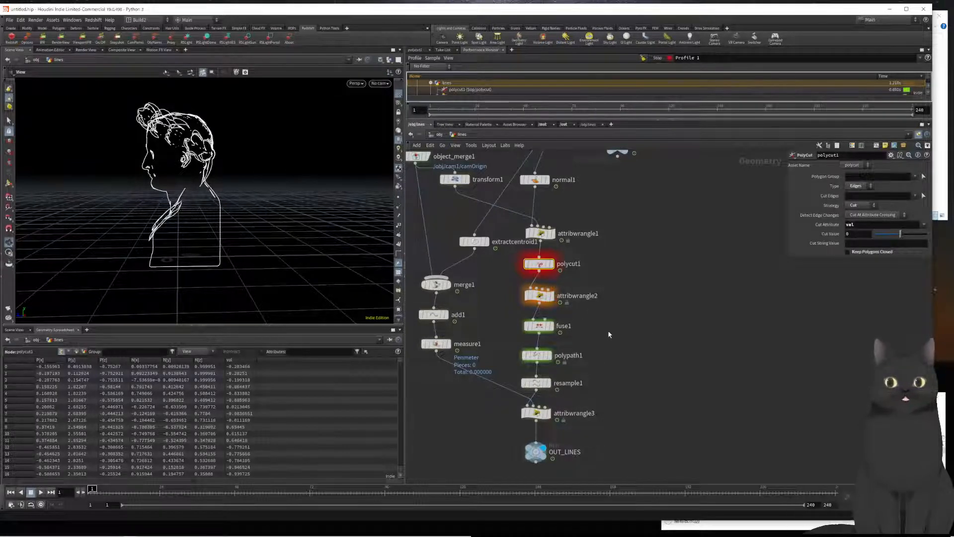
pyautogui.moveTo(609, 334); pyautogui.dragTo(627, 329, button='middle')
pyautogui.click(546, 222)
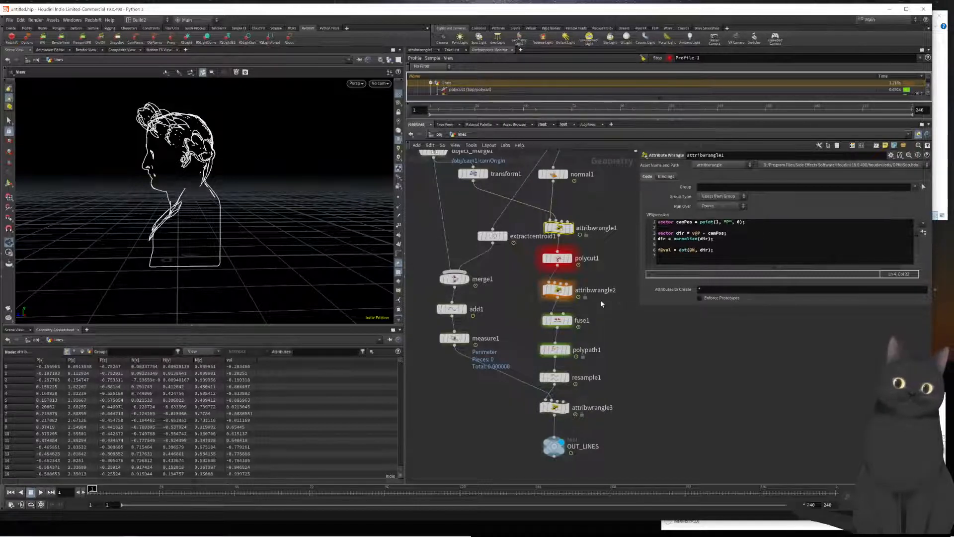
pyautogui.click(557, 290)
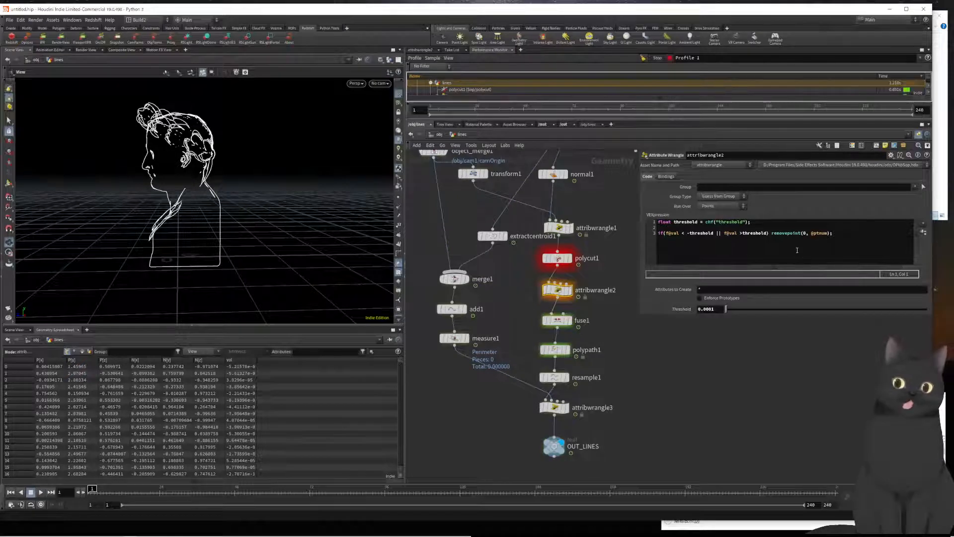
pyautogui.moveTo(664, 353); pyautogui.dragTo(630, 339, button='middle')
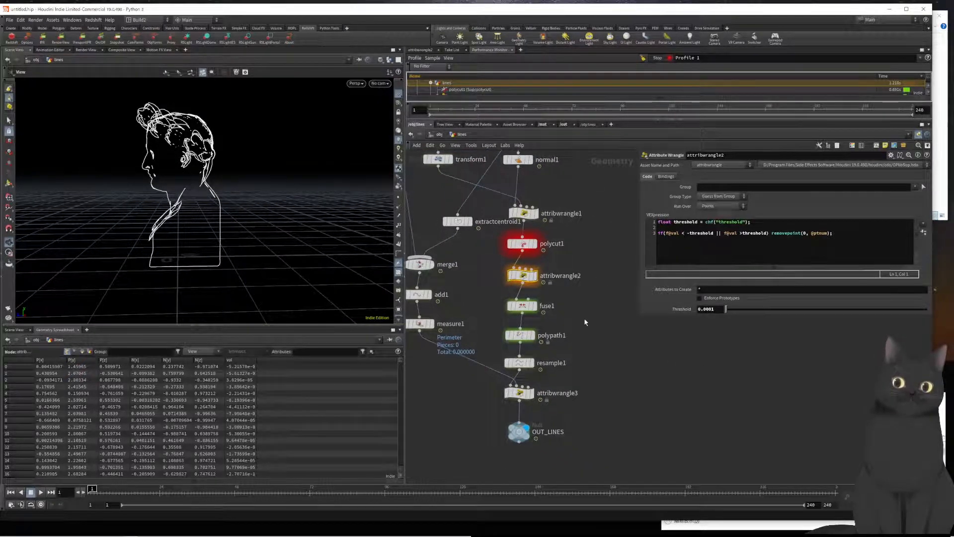
pyautogui.click(522, 306)
pyautogui.click(520, 335)
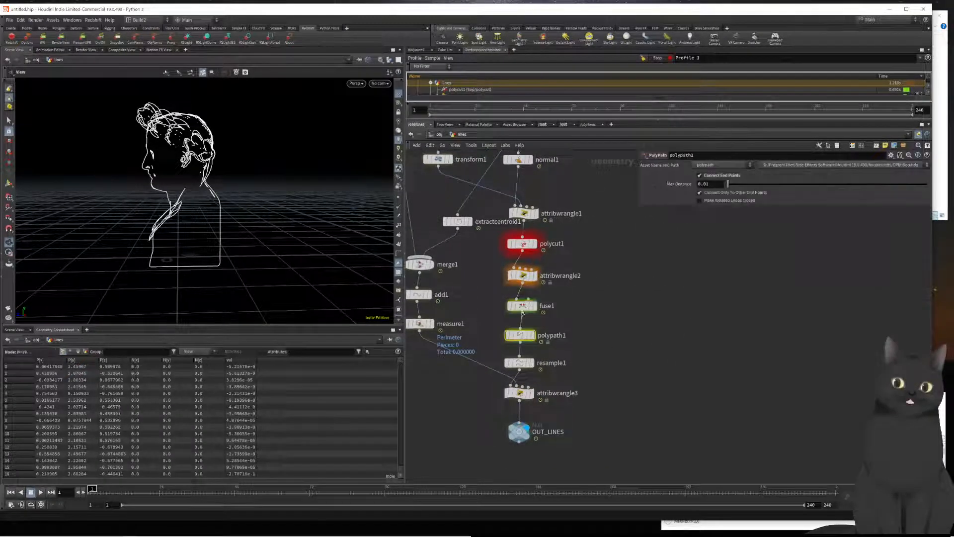
pyautogui.click(522, 243)
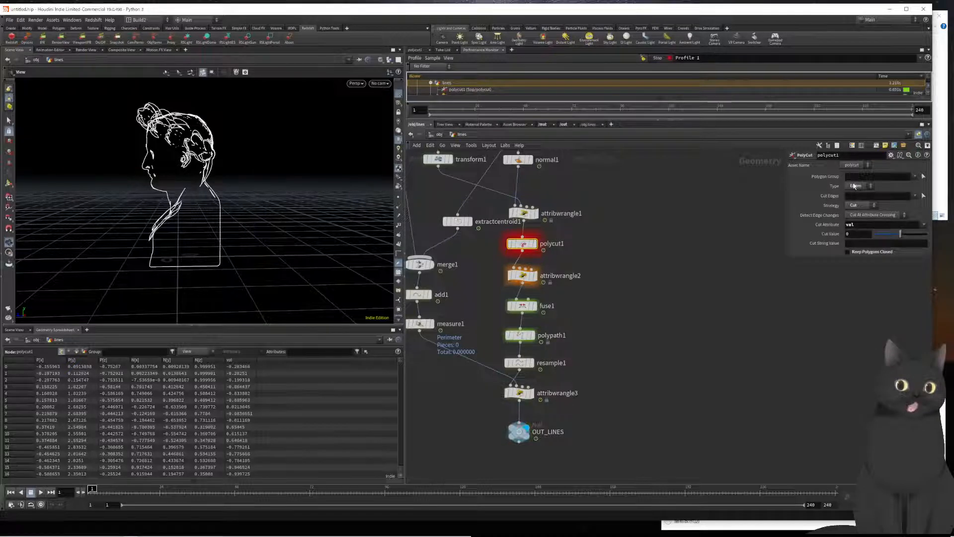
# Look over the whole lines network, from the source file node down to the OUT_LINES null
pyautogui.moveTo(640, 393); pyautogui.dragTo(693, 358, button='middle')
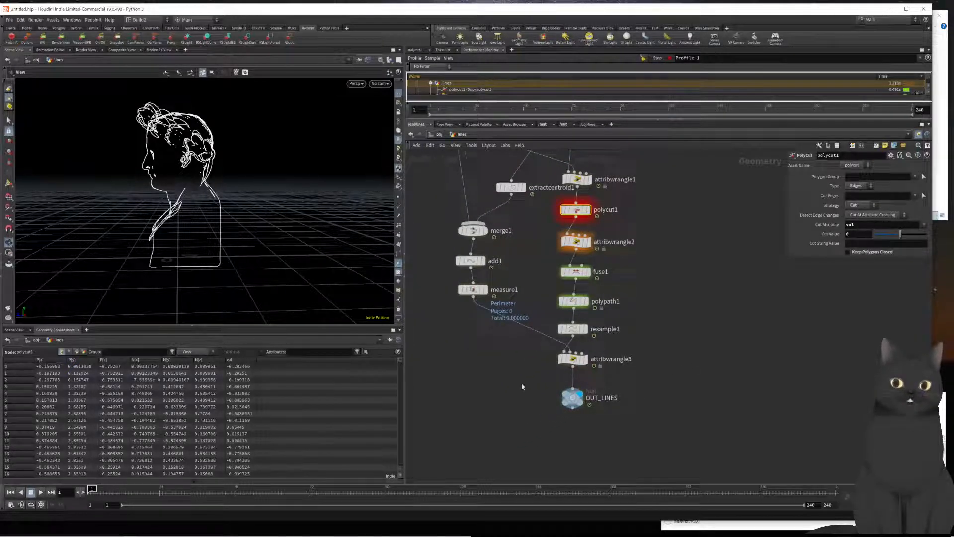
pyautogui.moveTo(524, 412); pyautogui.dragTo(577, 439, button='middle')
pyautogui.scroll(-1, 493, 413)
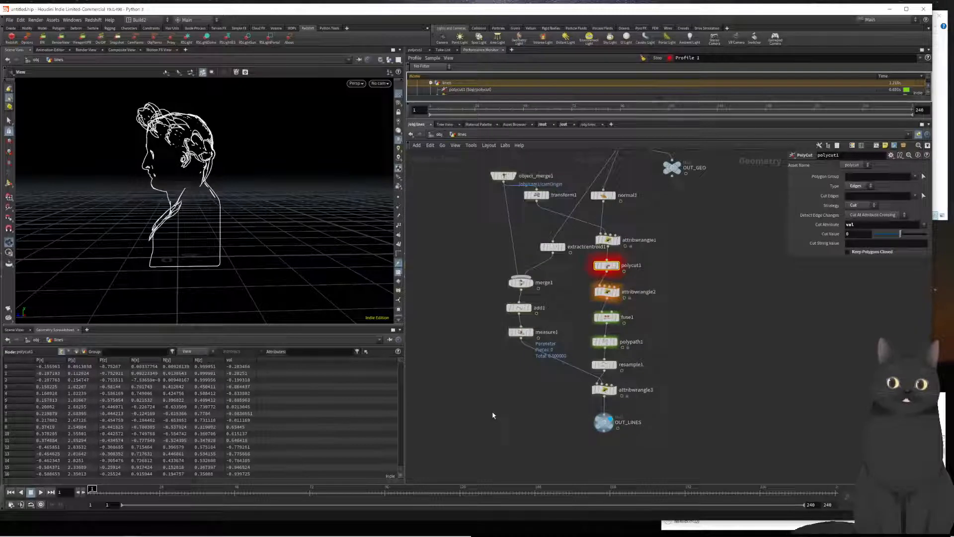
pyautogui.click(87, 50)
pyautogui.click(15, 50)
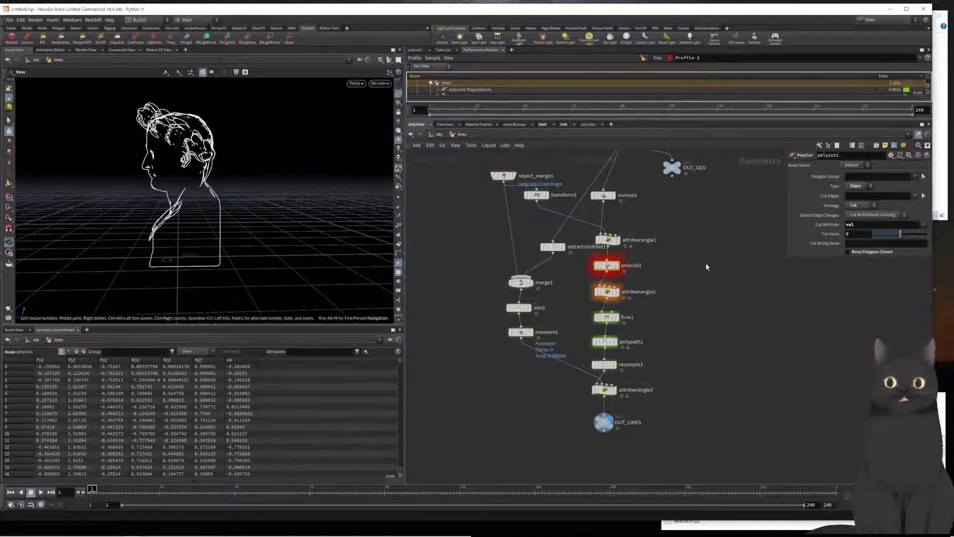
pyautogui.scroll(-1, 709, 265)
pyautogui.moveTo(711, 251); pyautogui.dragTo(687, 304, button='middle')
pyautogui.scroll(-1, 684, 320)
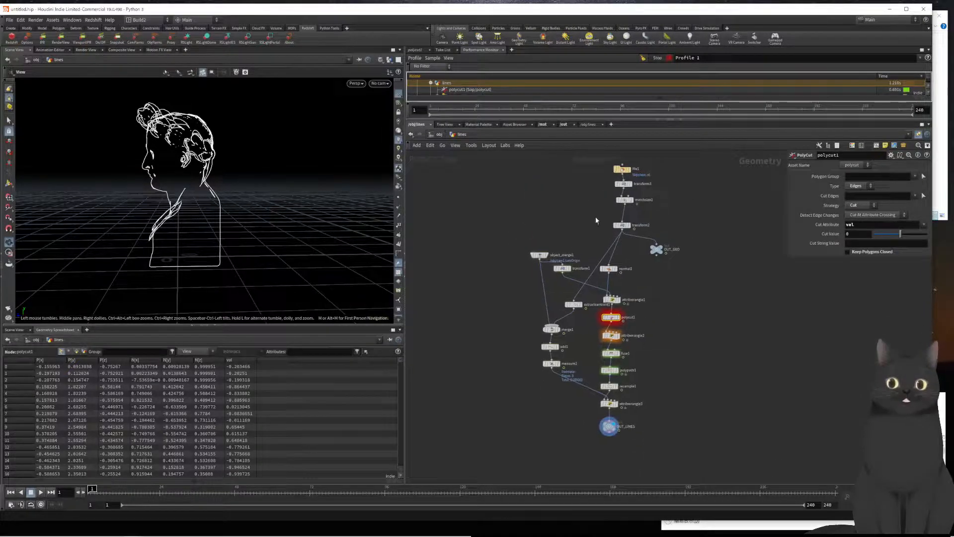
# Render the bust's outlines from Redshift_ROP1 in the Redshift RenderView, inspect the line thickness up close, and close the view
pyautogui.click(564, 124)
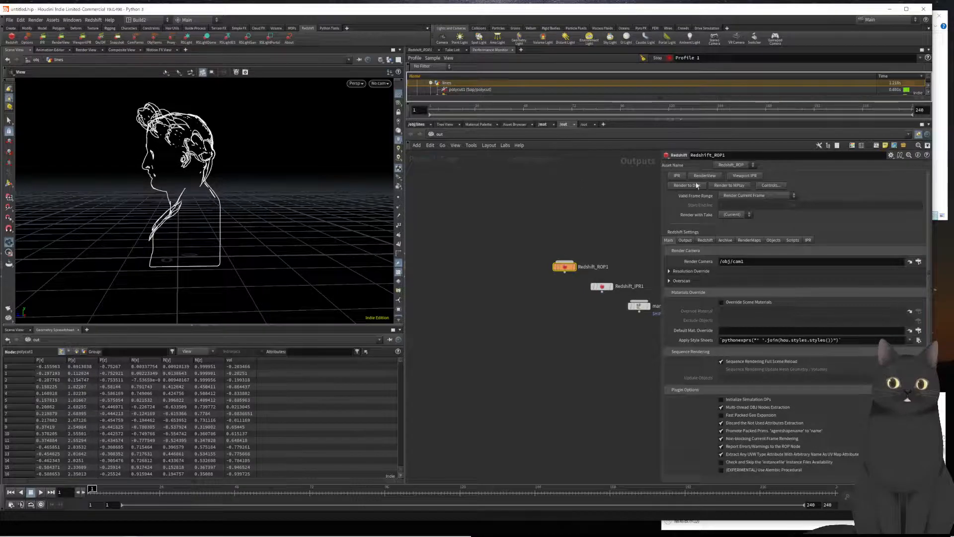
pyautogui.click(704, 176)
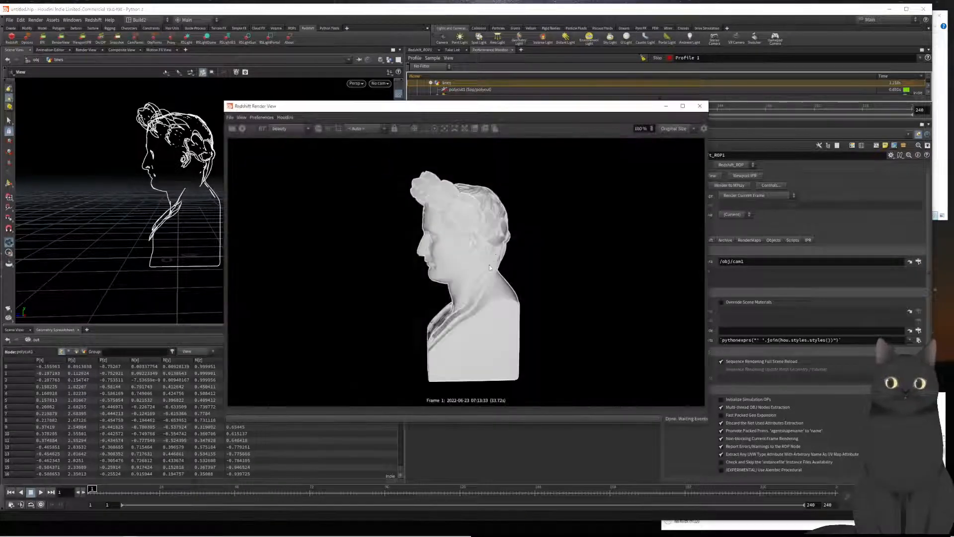
pyautogui.click(242, 128)
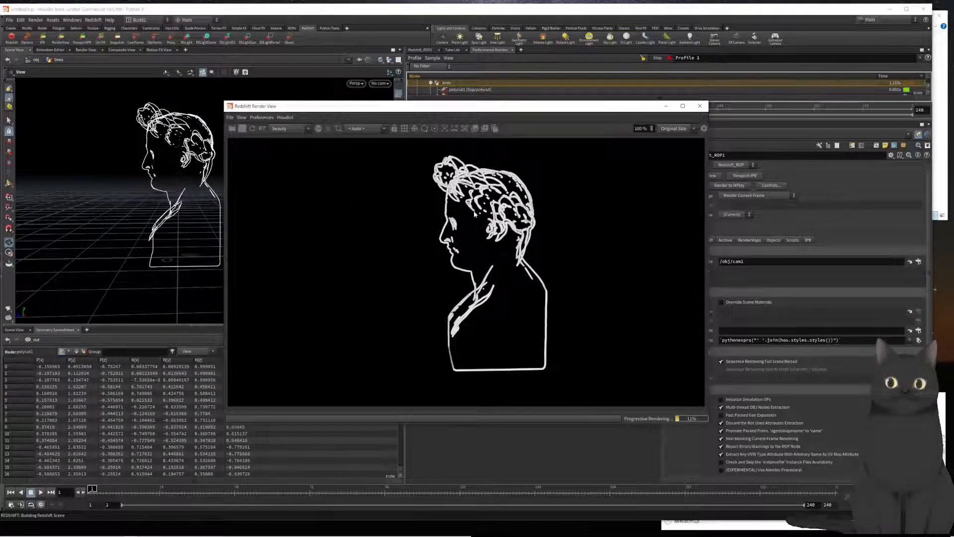
pyautogui.scroll(5, 479, 244)
pyautogui.scroll(-5, 479, 244)
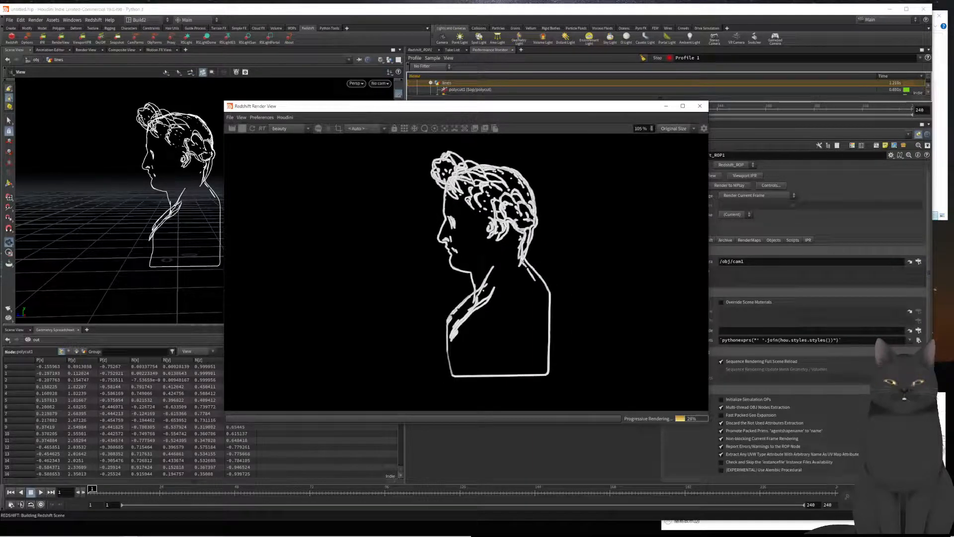
pyautogui.scroll(-1, 488, 252)
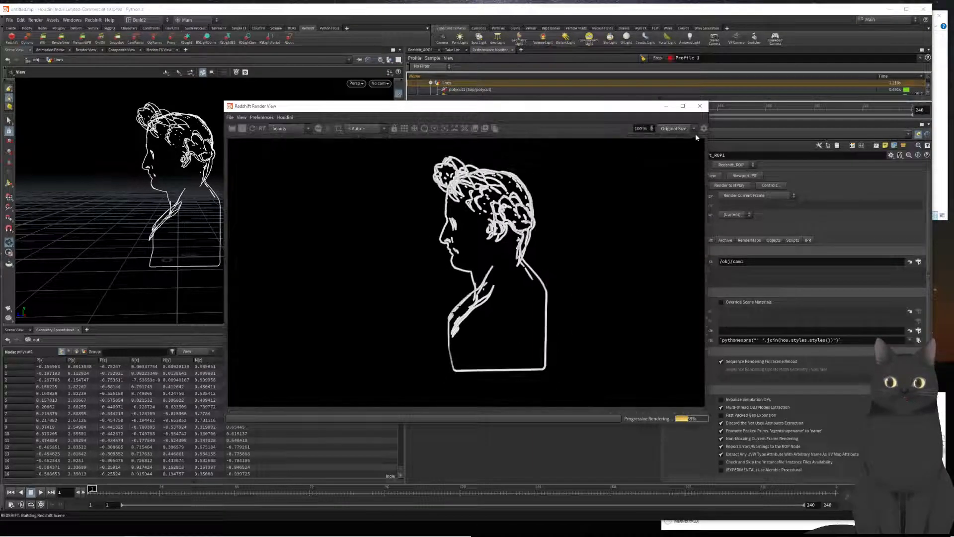
pyautogui.click(699, 105)
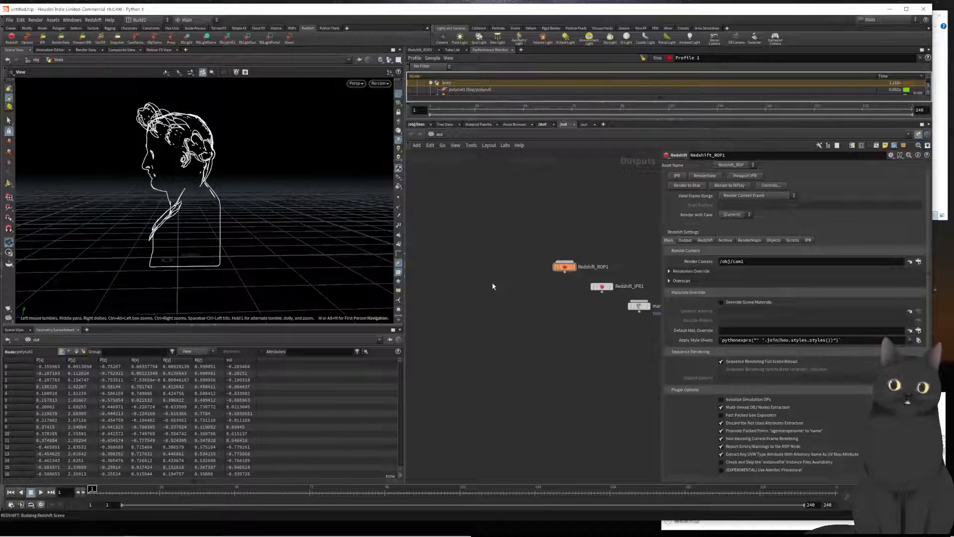
# Align the matnet1 node level with cam1 in the object network and go inside it
pyautogui.click(412, 127)
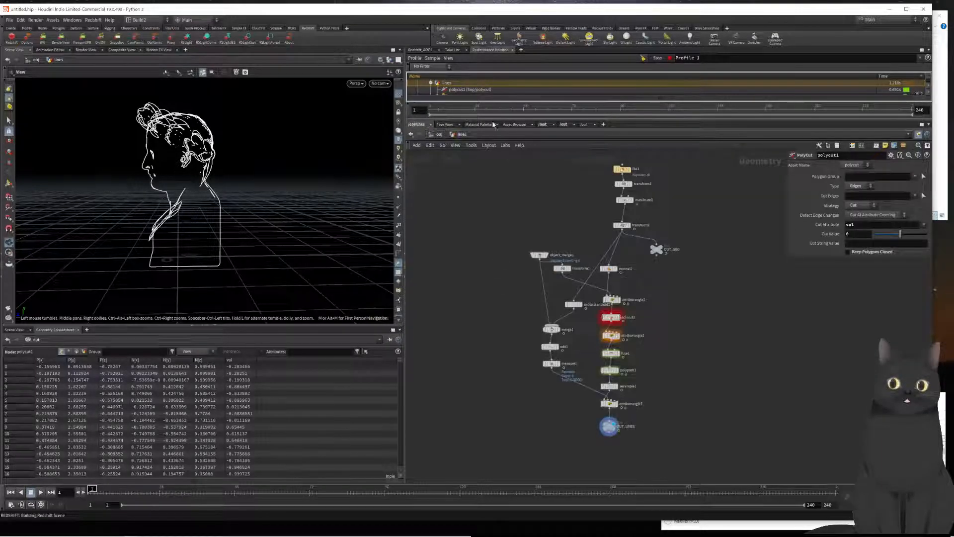
pyautogui.click(541, 124)
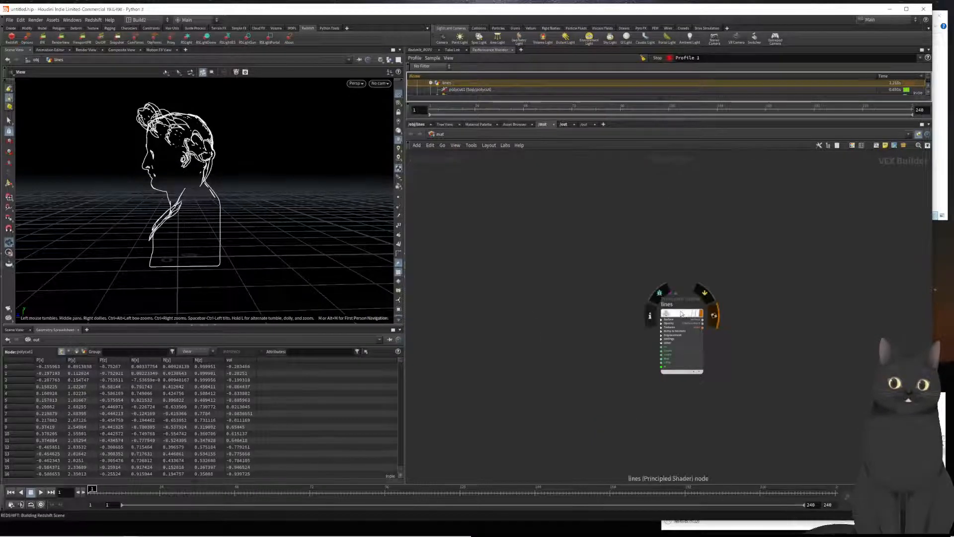
pyautogui.click(414, 124)
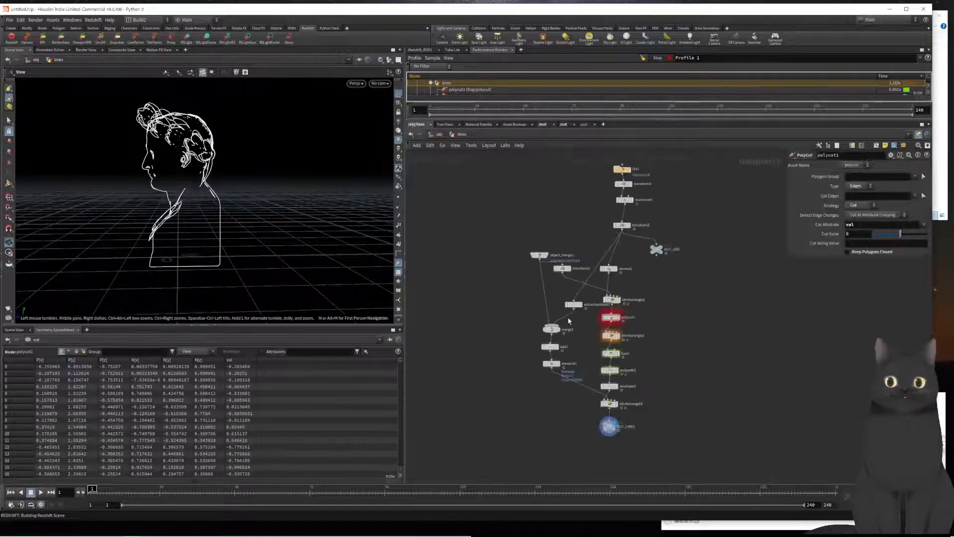
pyautogui.press('u')
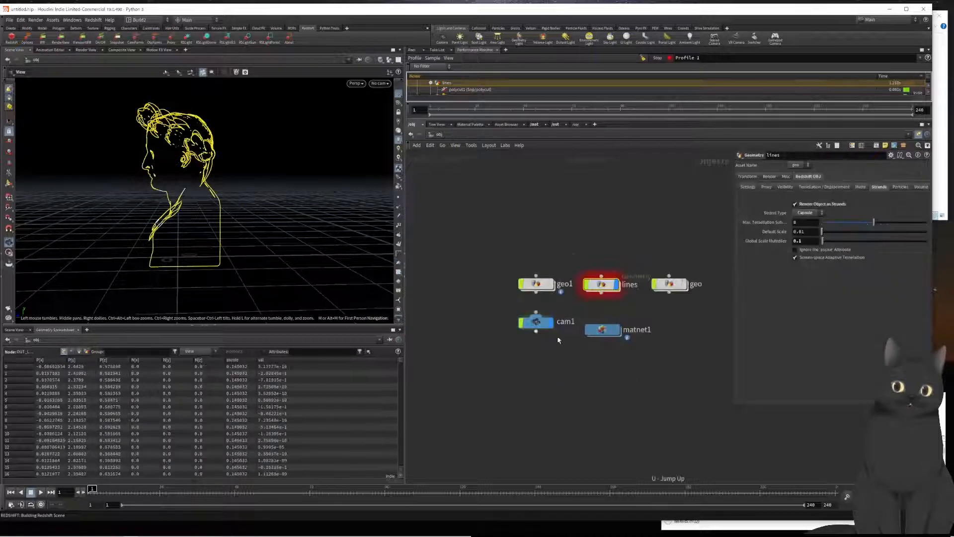
pyautogui.moveTo(609, 332); pyautogui.dragTo(610, 327)
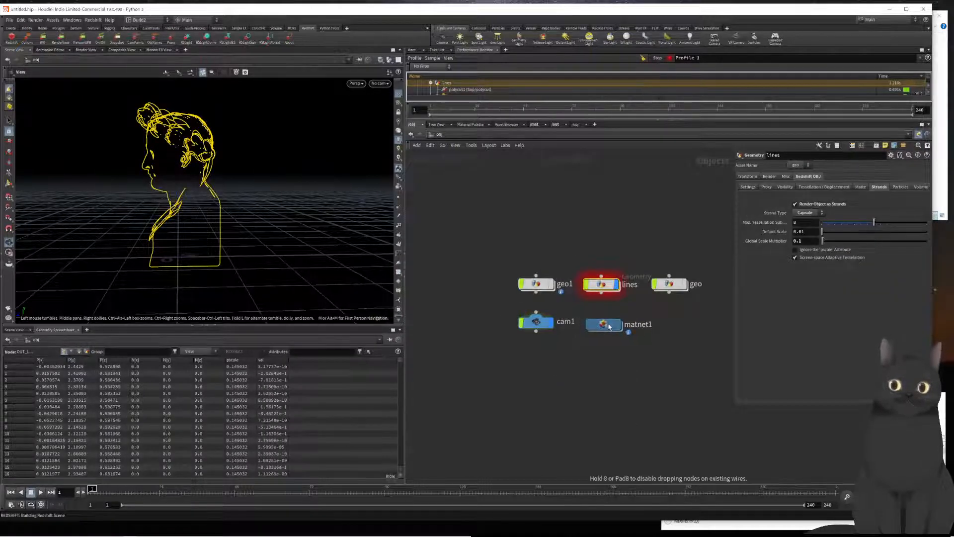
pyautogui.doubleClick(610, 327)
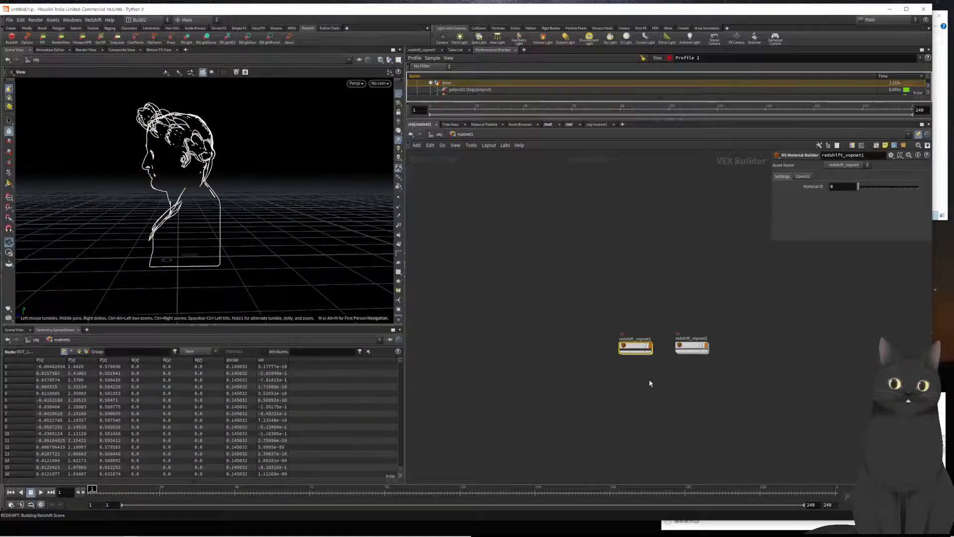
# Assign the redshift_vopnet1 material from matnet1 to the lines object, using the path /obj/matnet1/redshift_vopnet1
pyautogui.click(619, 368)
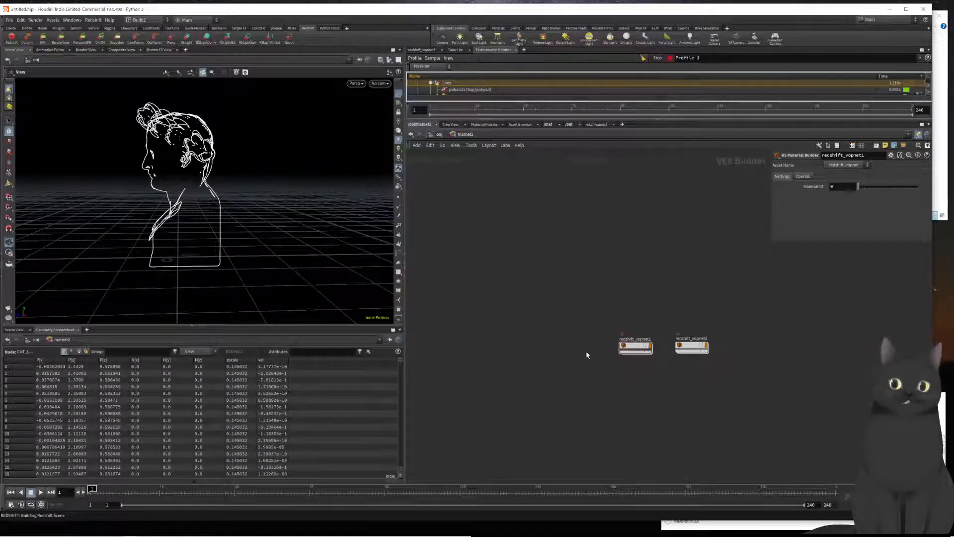
pyautogui.click(636, 350)
pyautogui.hotkey('ctrl', 'c')
pyautogui.press('u')
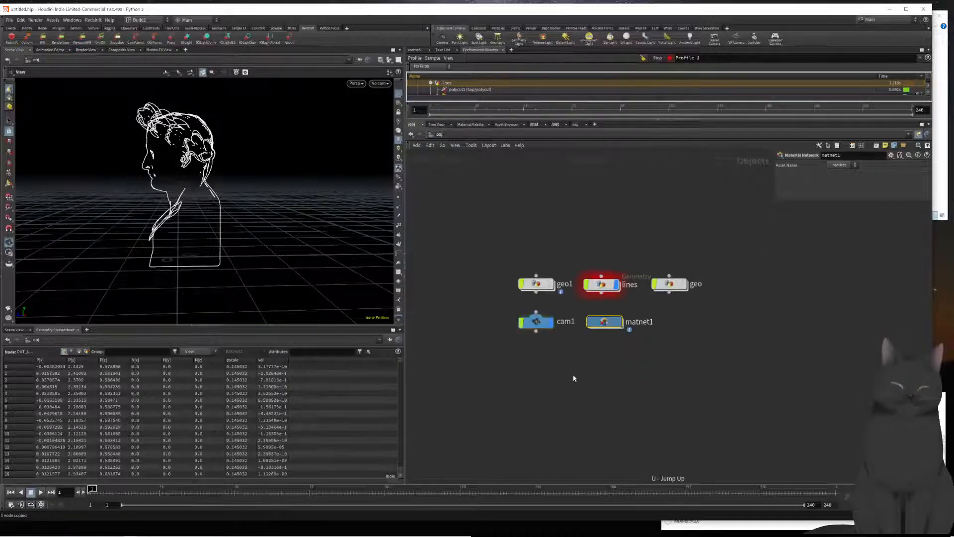
pyautogui.click(602, 284)
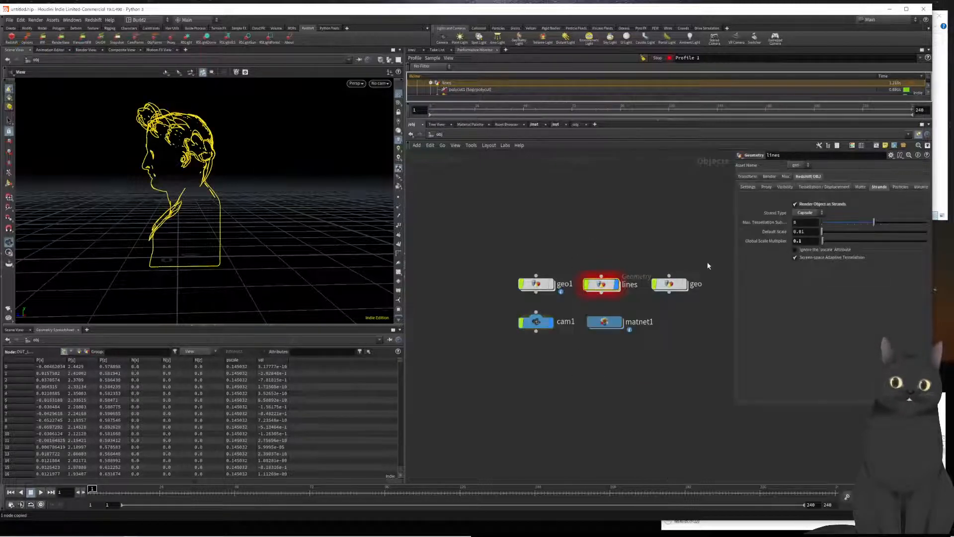
pyautogui.click(769, 176)
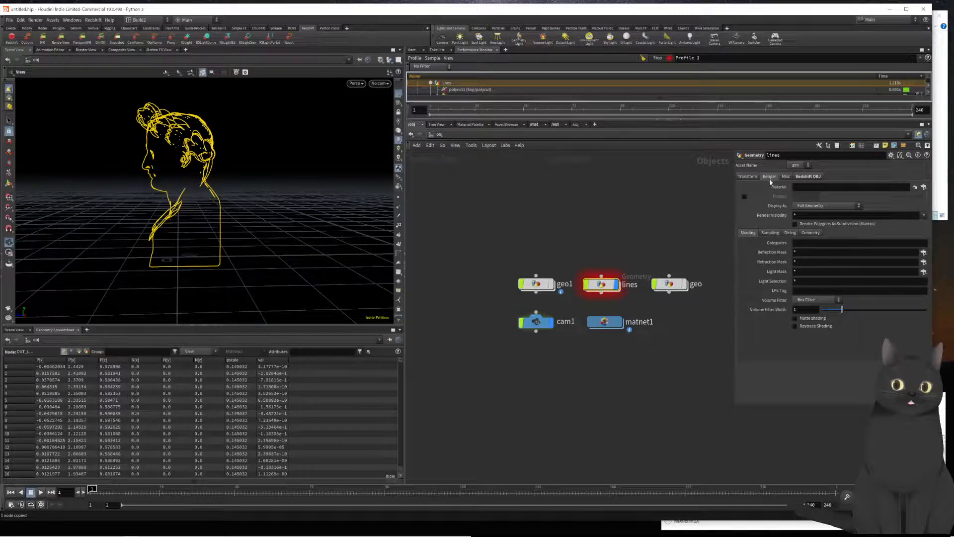
pyautogui.click(800, 188)
pyautogui.hotkey('ctrl', 'v')
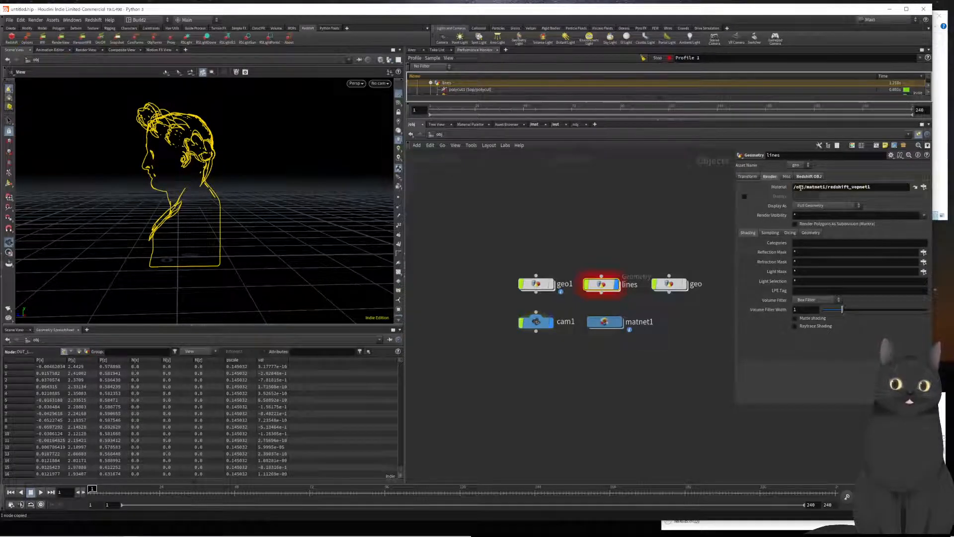
pyautogui.press('Return')
pyautogui.click(659, 201)
pyautogui.hotkey('ctrl', 'shift', 's')
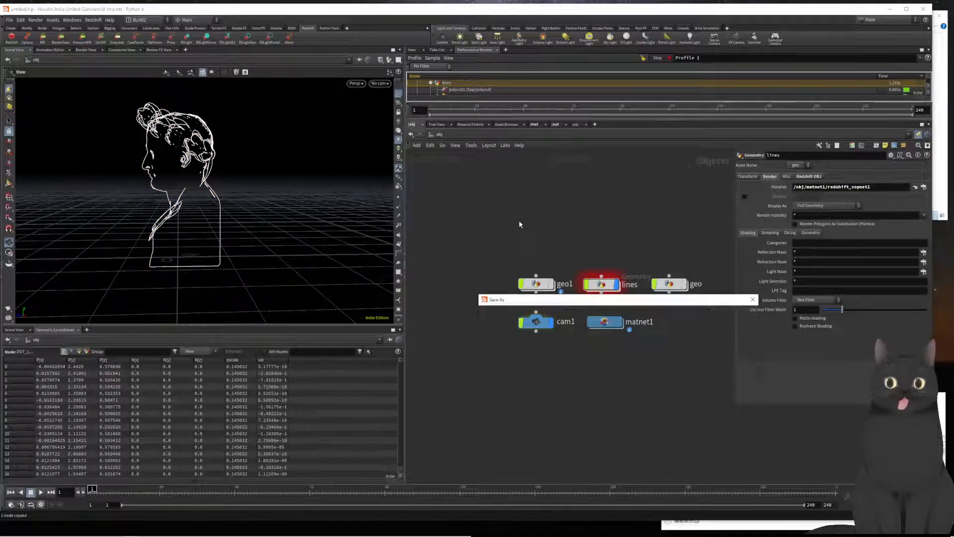
pyautogui.click(753, 299)
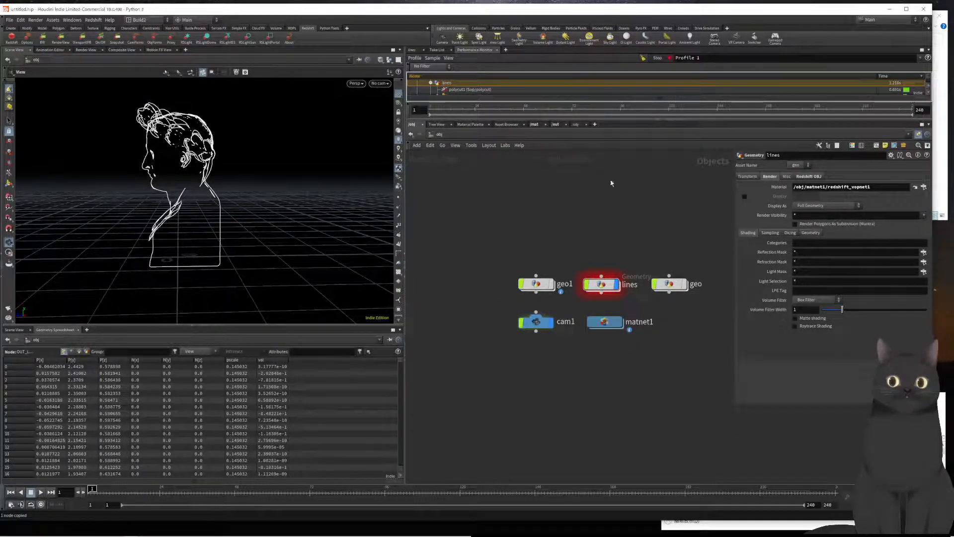
# Start an IPR render of the bust's outlines from Redshift_ROP1 in the Redshift RenderView, and return to the object network after closing it
pyautogui.click(555, 125)
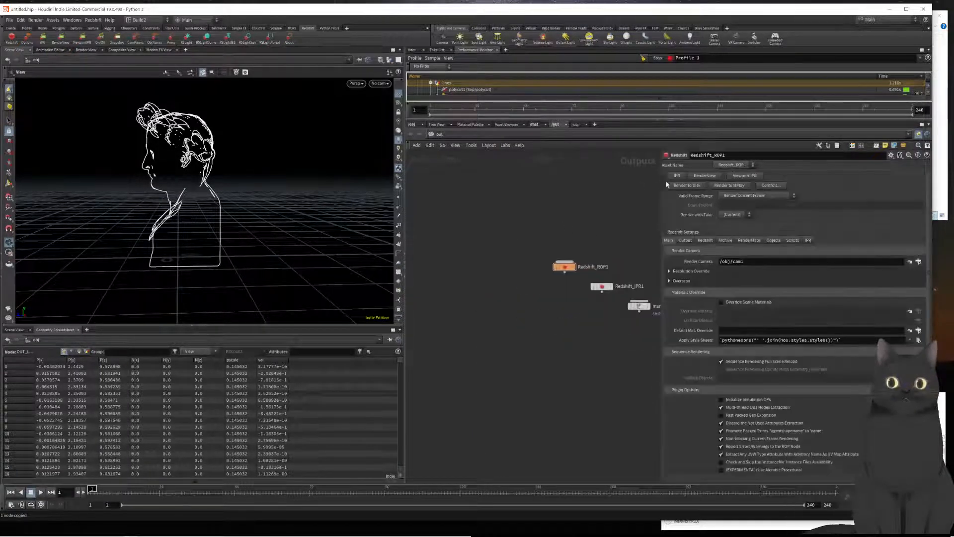
pyautogui.click(695, 177)
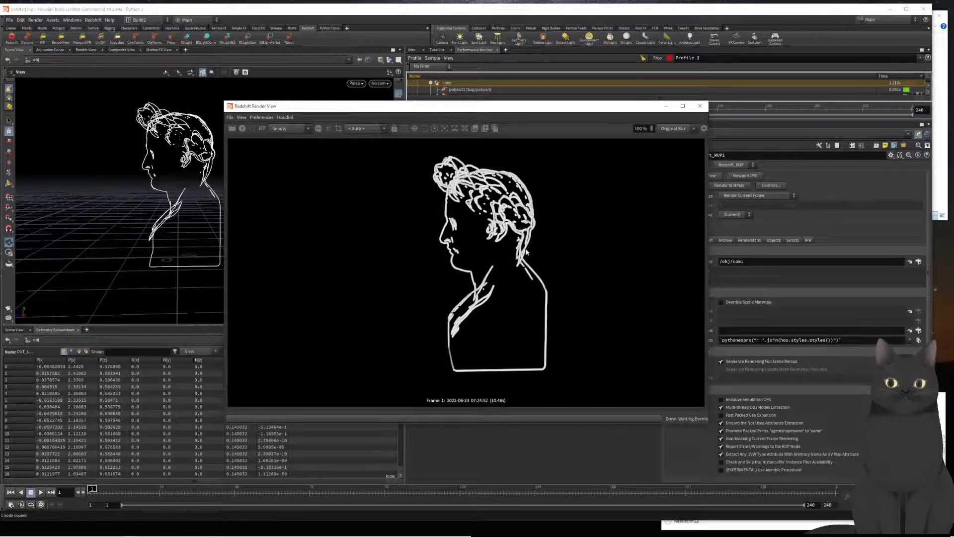
pyautogui.click(242, 129)
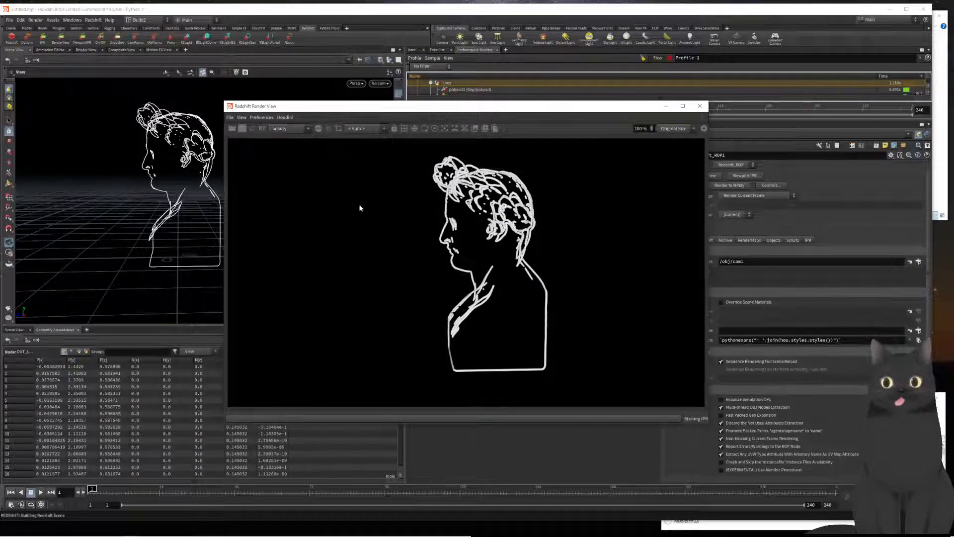
pyautogui.click(700, 106)
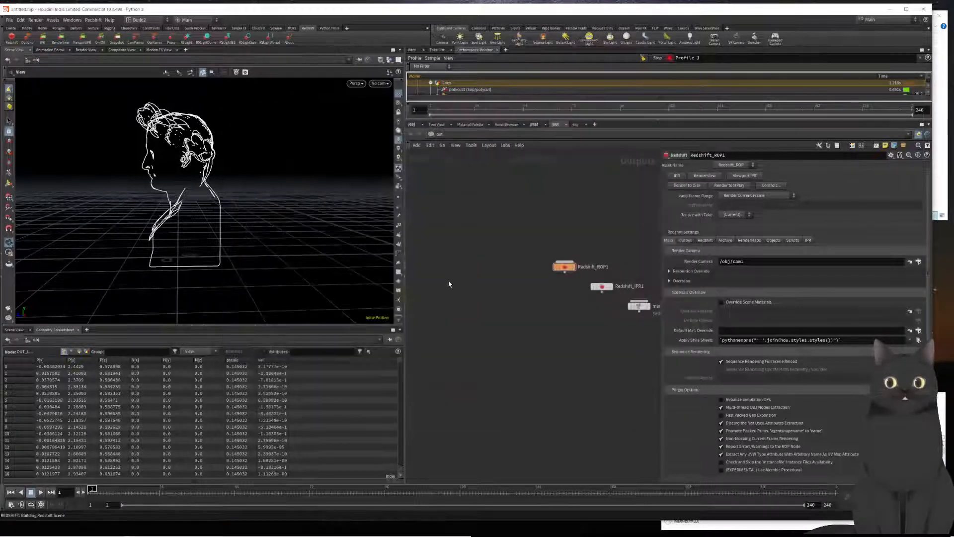
pyautogui.click(414, 125)
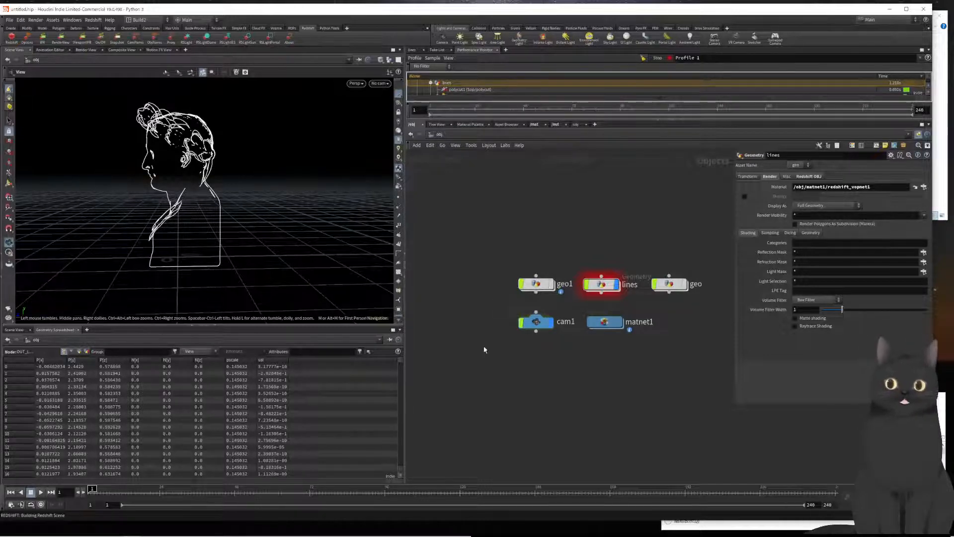
pyautogui.moveTo(485, 346); pyautogui.dragTo(484, 311)
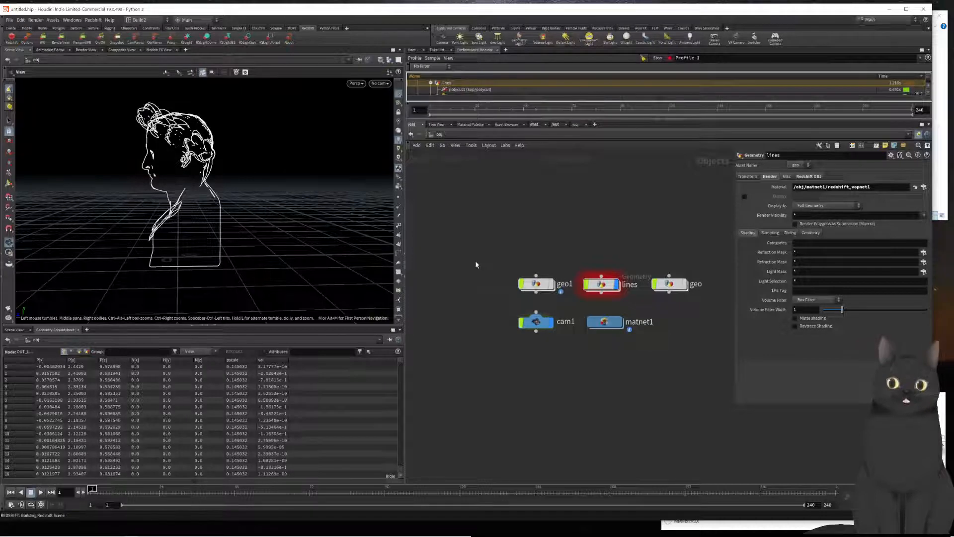